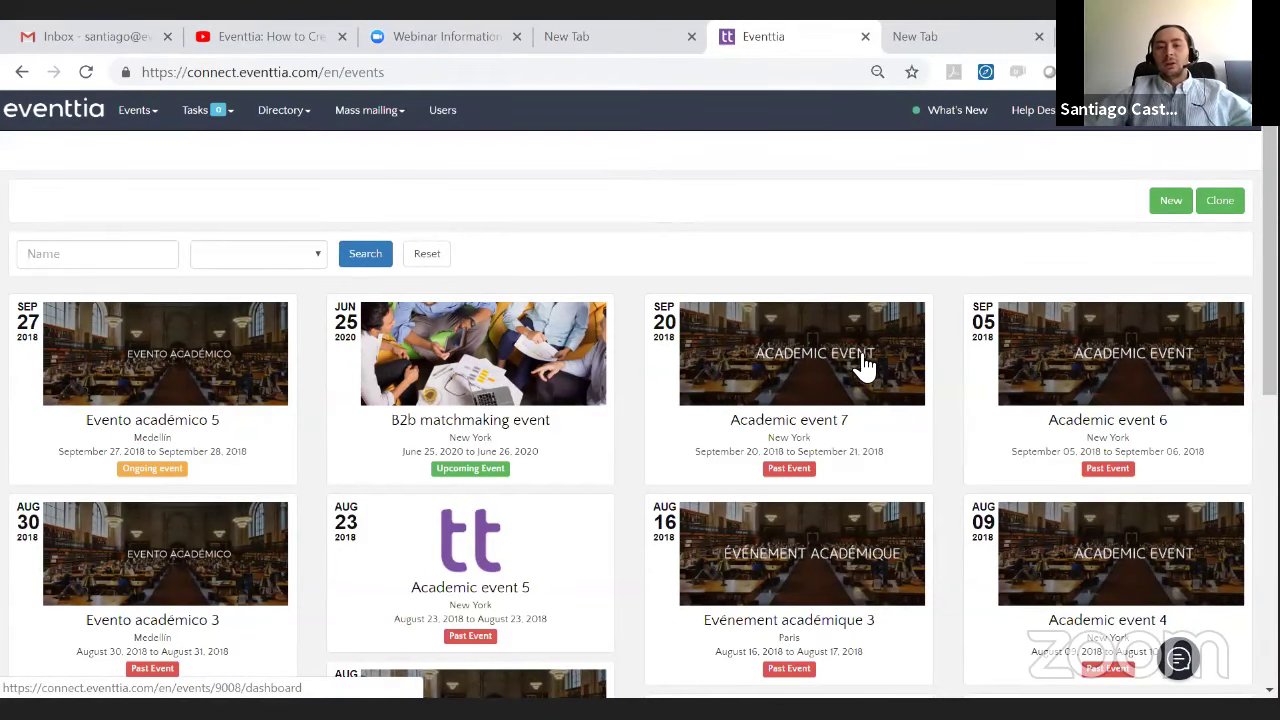
- Scroll through the existing event cards on the Events list
scroll(852, 375, down, 1)
- Preview the Clone dialog, close it without cloning, and start a new event instead
scroll(852, 375, down, 1)
scroll(860, 371, up, 3)
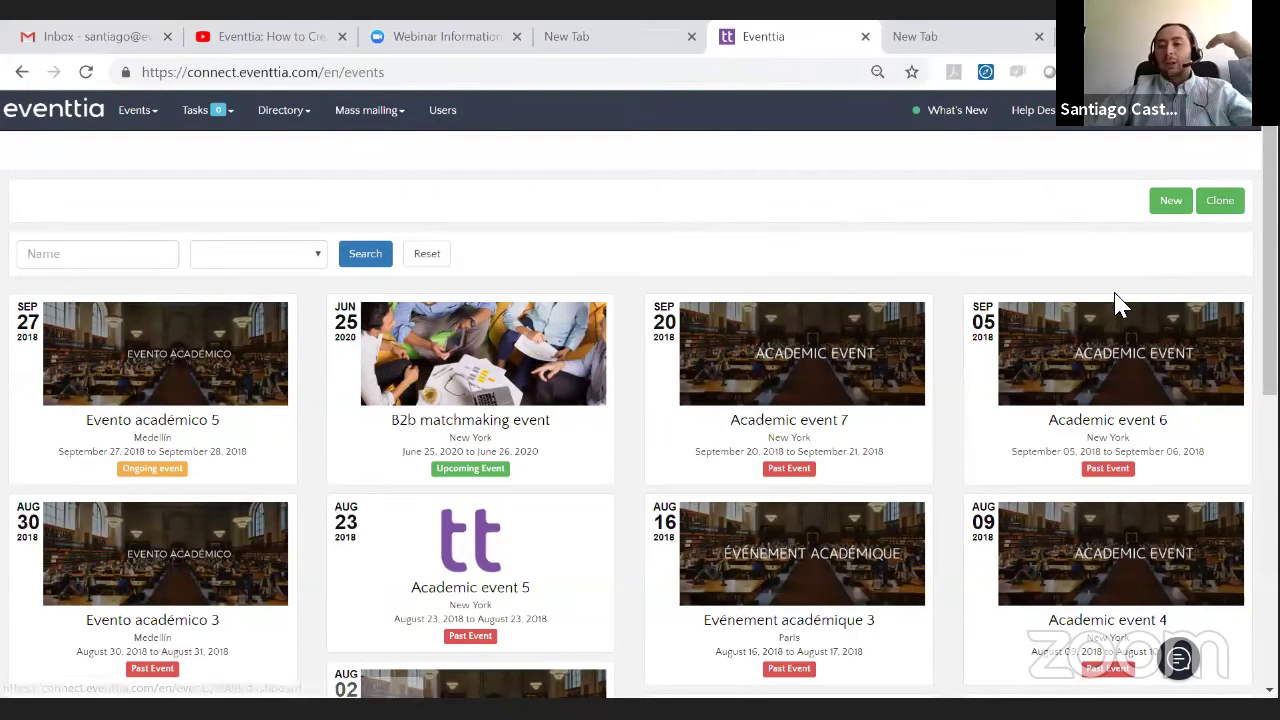
click(1205, 205)
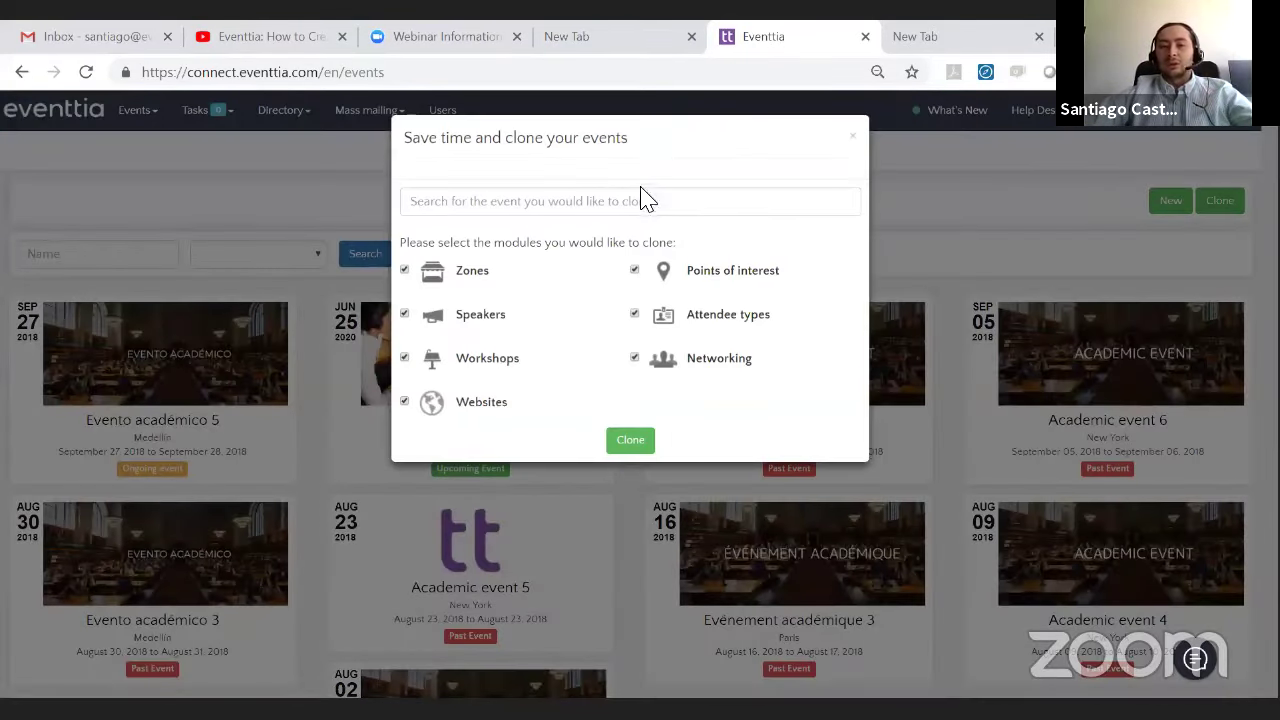
click(853, 138)
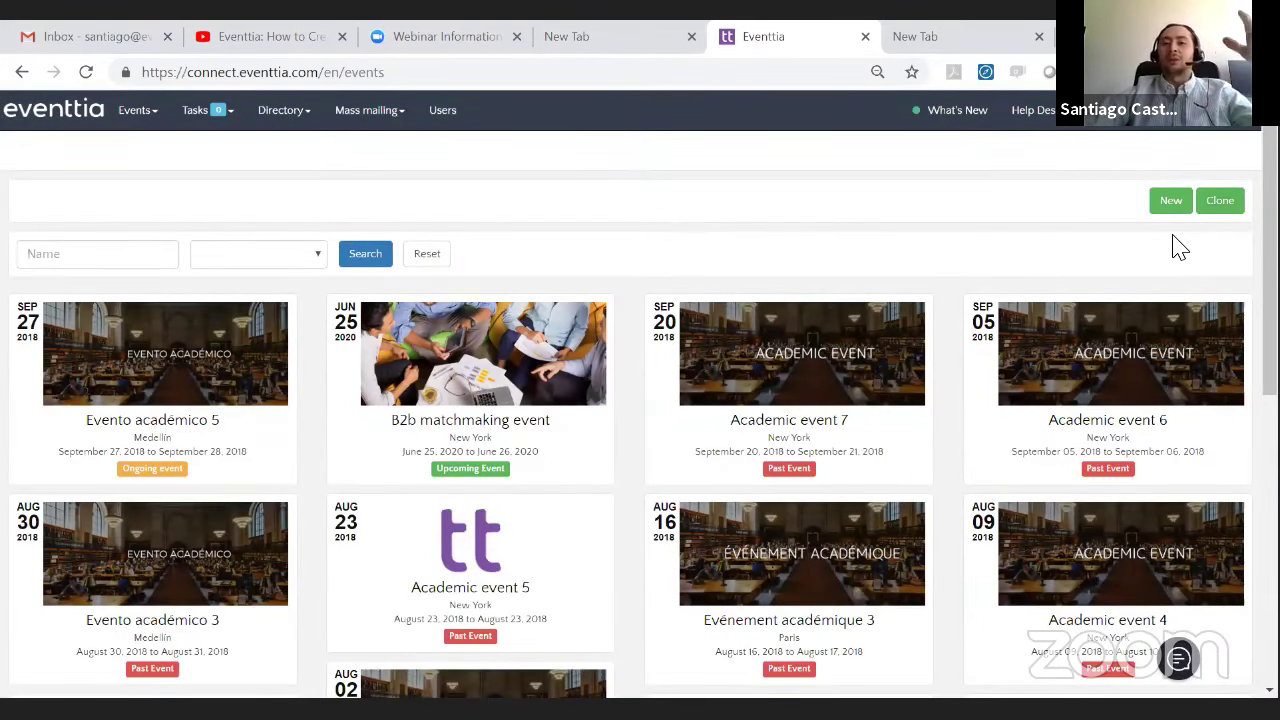
click(1166, 205)
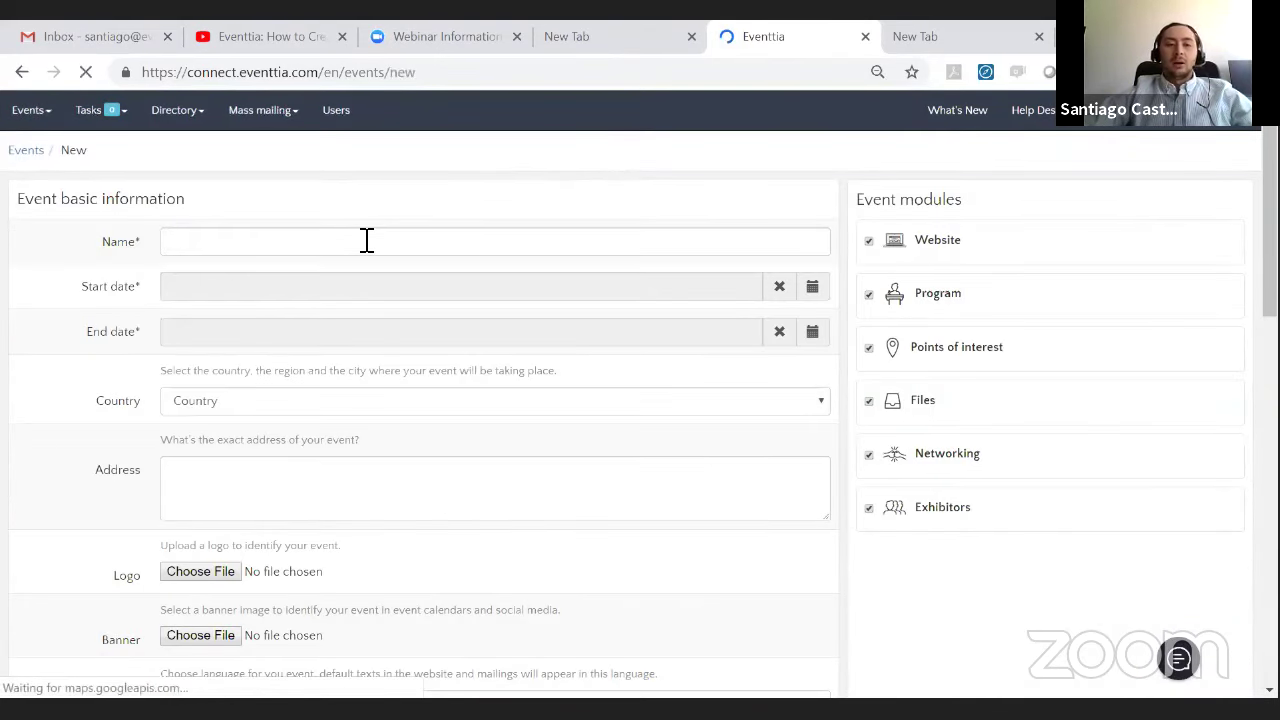
- Name the new event Academic Event 8
click(366, 241)
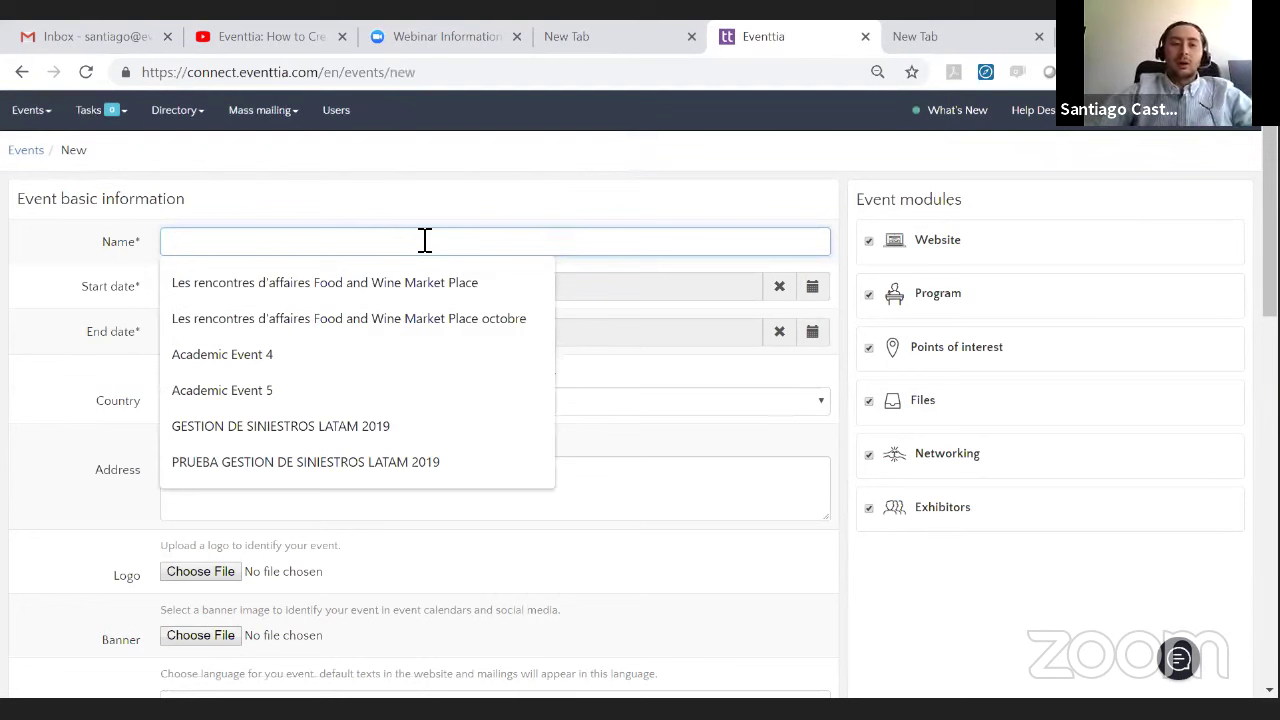
text(Academic Event 8)
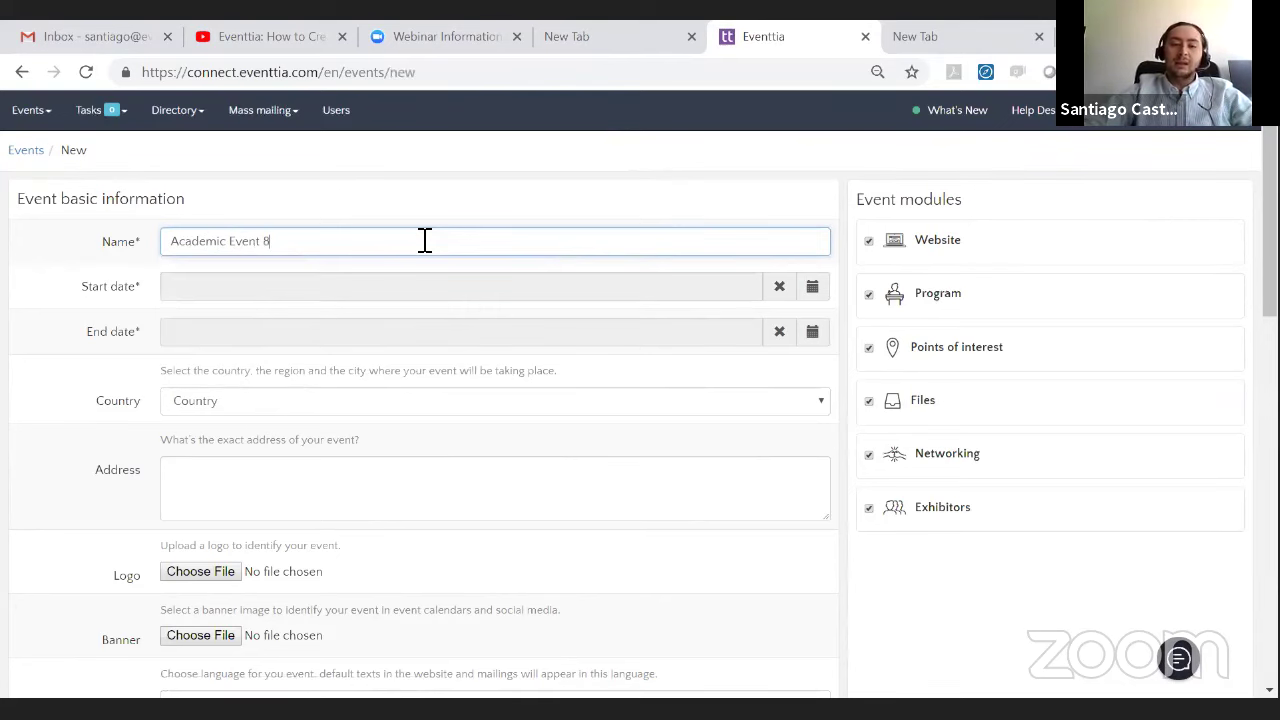
click(239, 328)
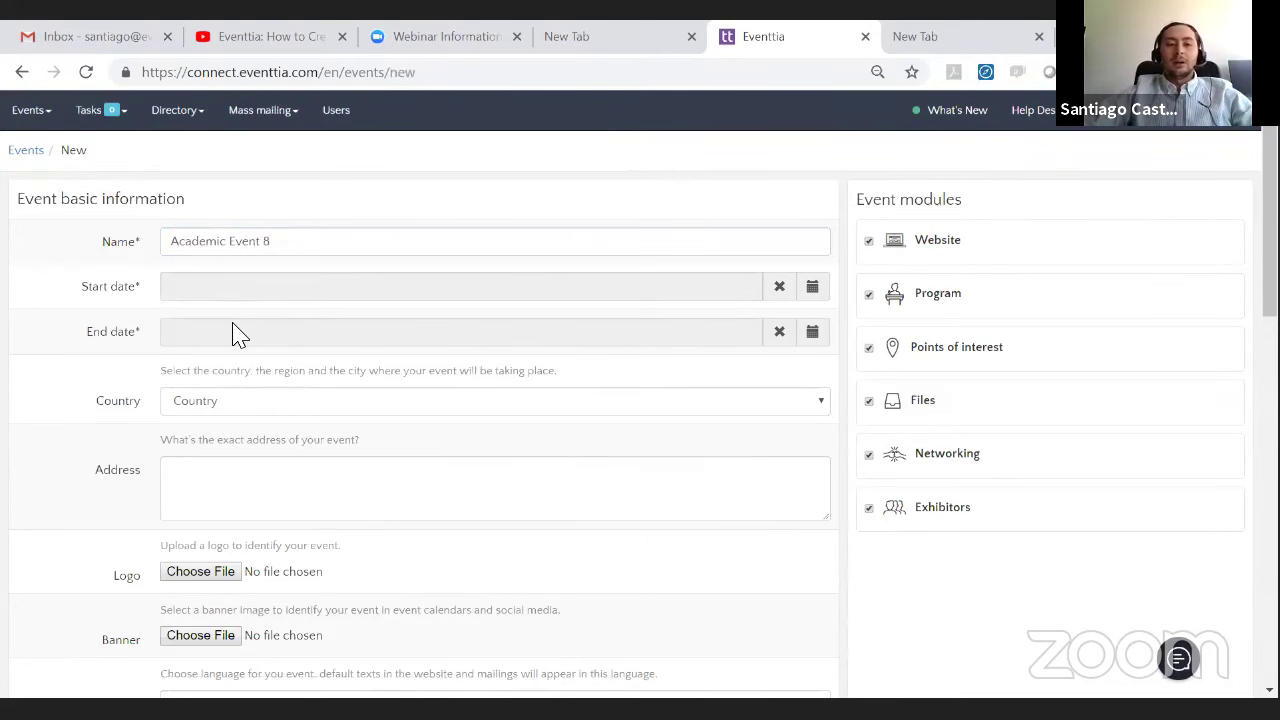
- Set the start to 01/10/2018 09:00 and the end to 02/10/2018 17:00
scroll(725, 291, down, 1)
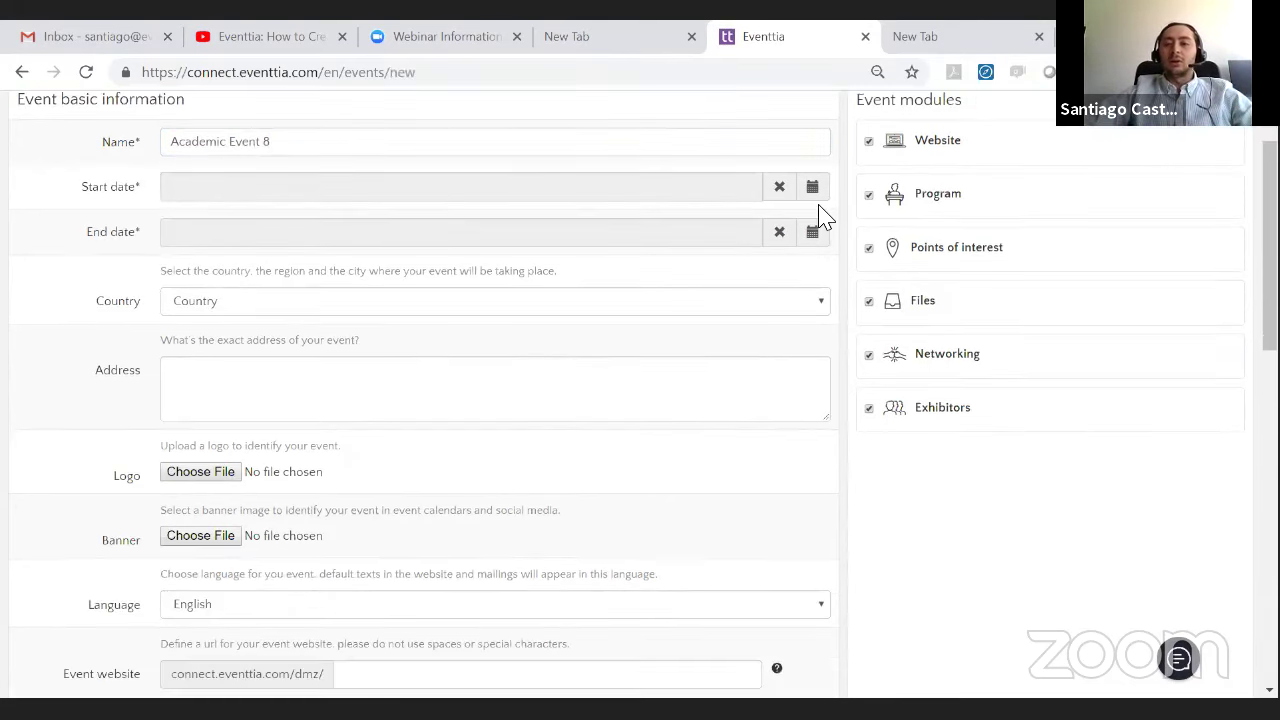
click(815, 189)
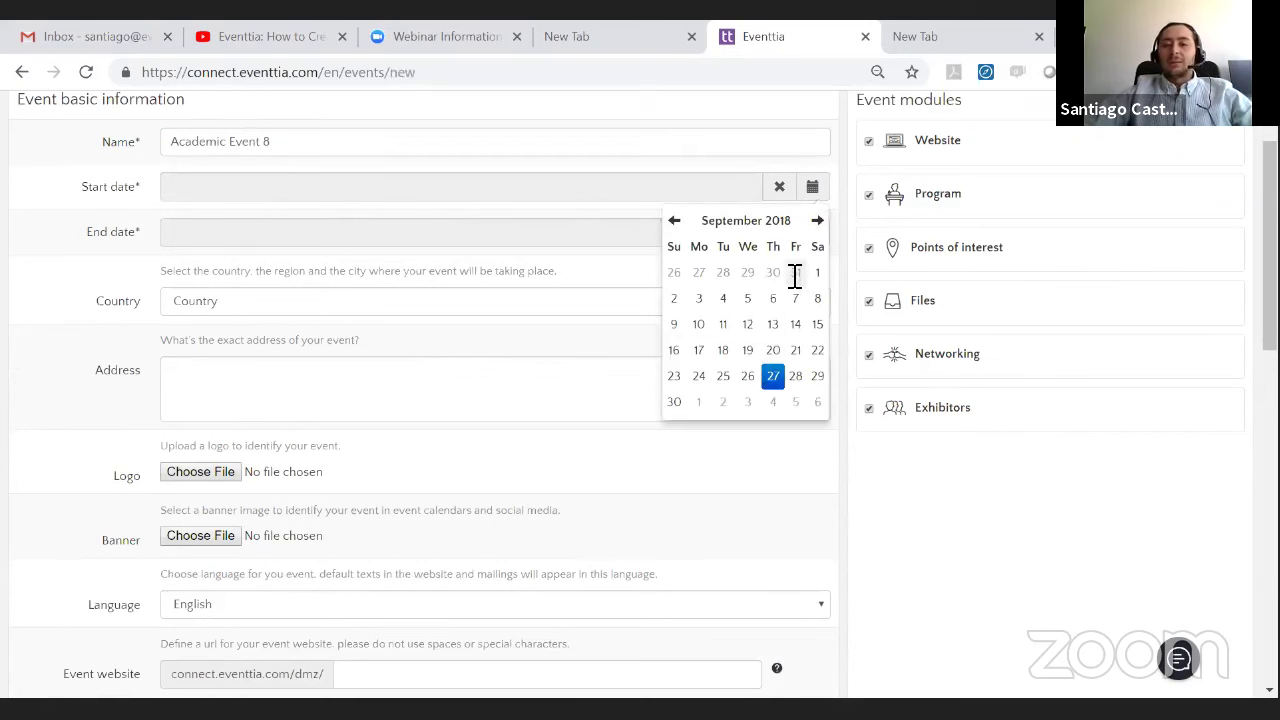
click(815, 223)
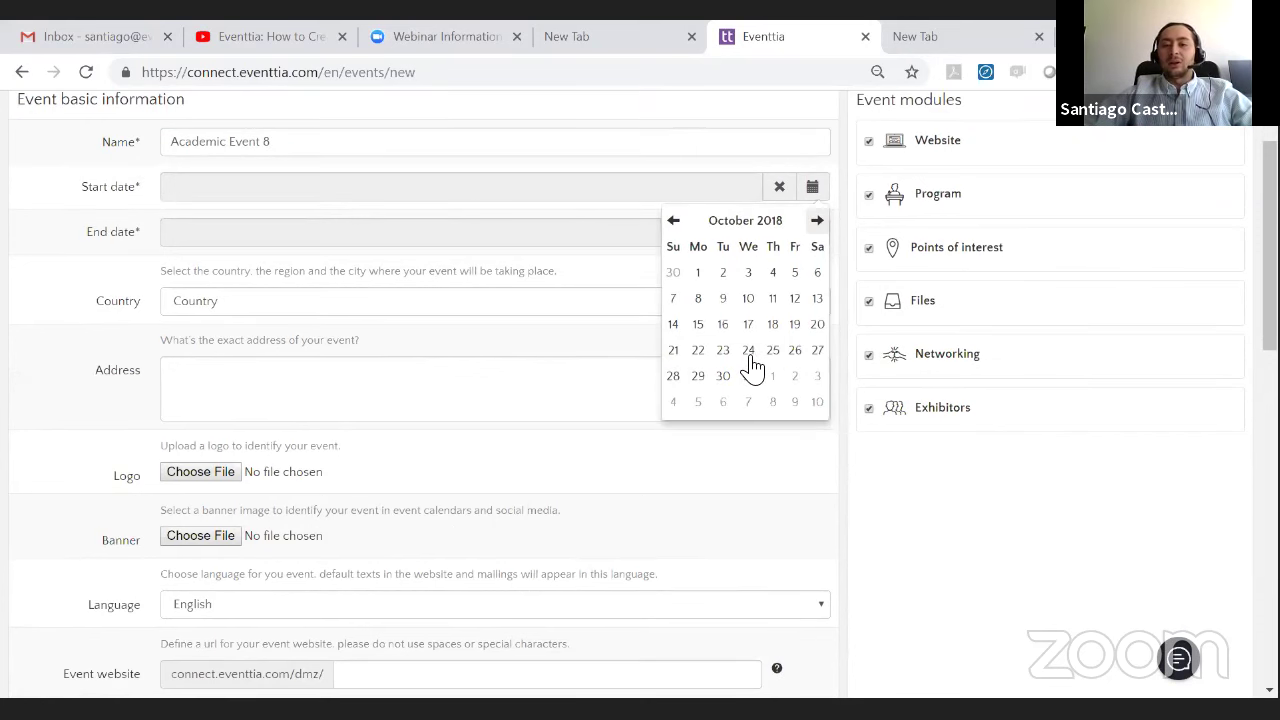
click(699, 273)
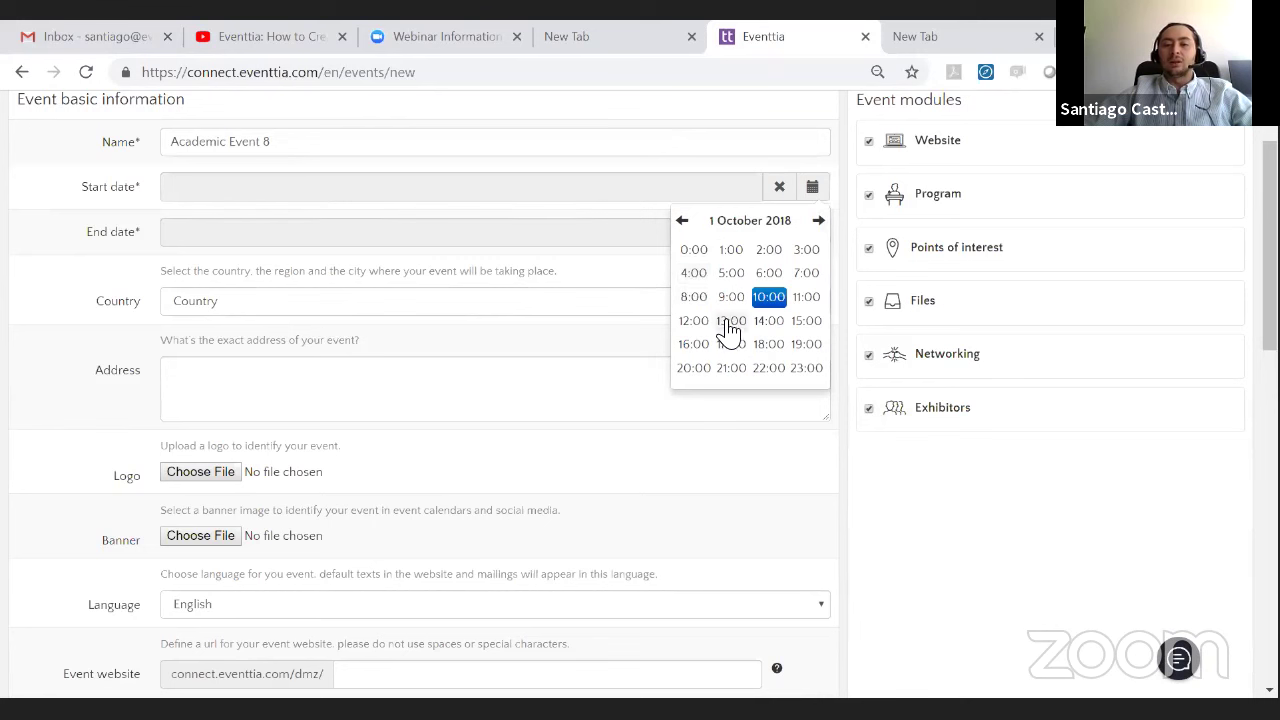
click(731, 297)
click(700, 247)
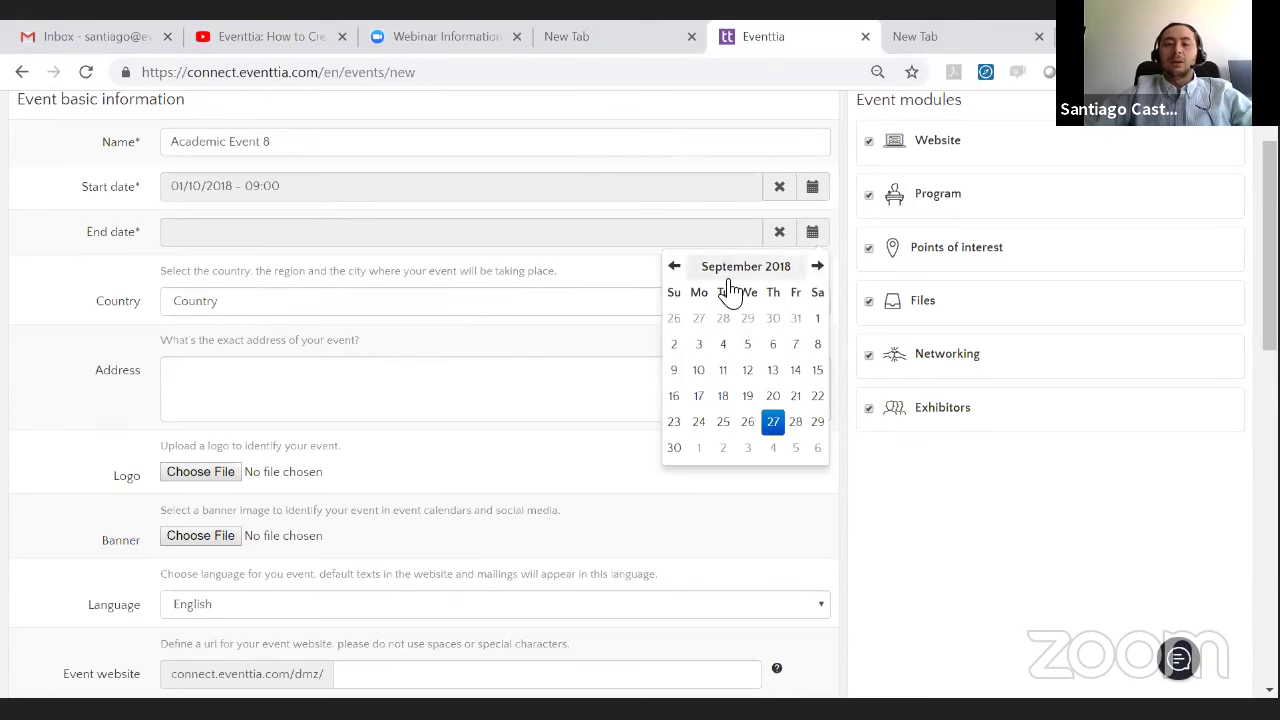
click(726, 448)
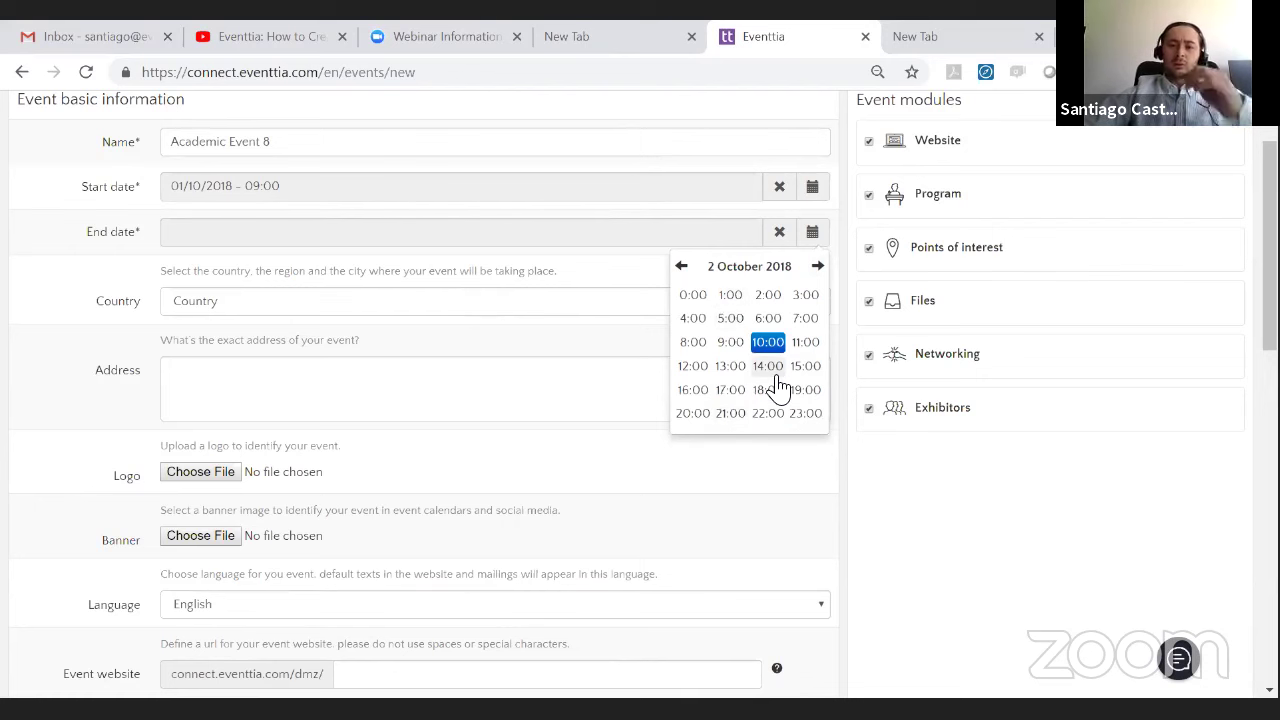
click(730, 389)
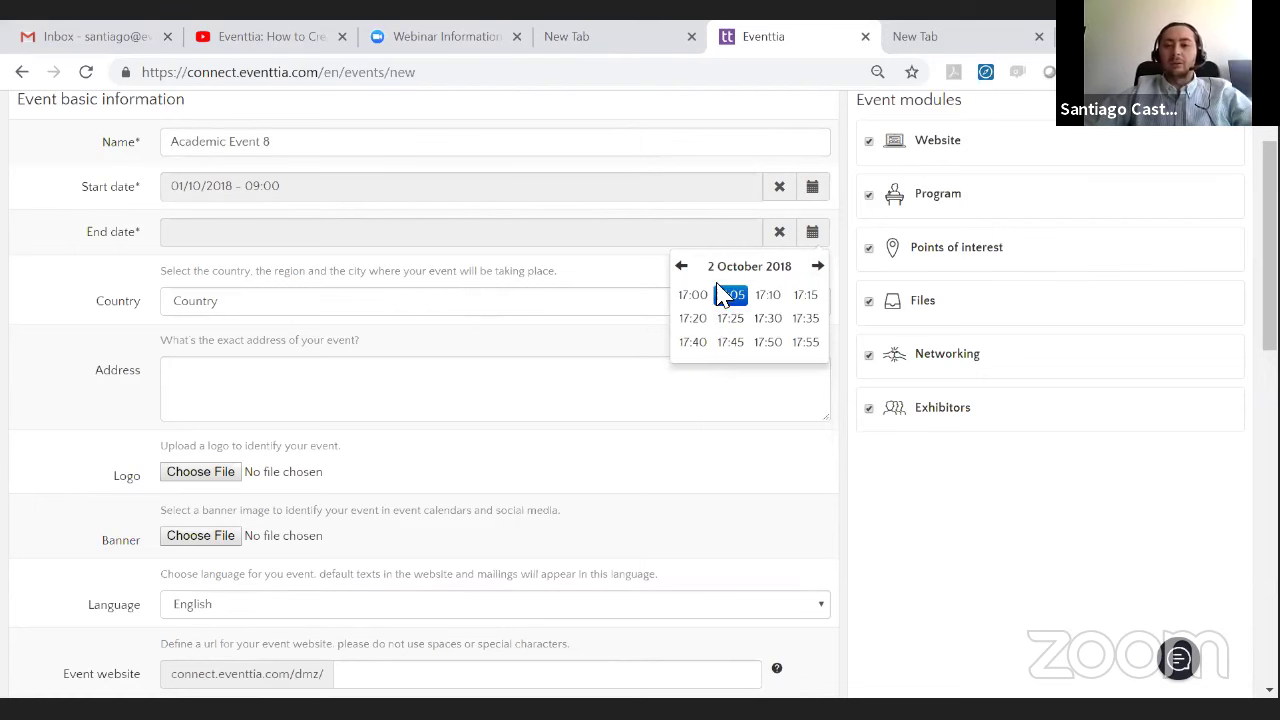
click(693, 295)
scroll(400, 278, down, 1)
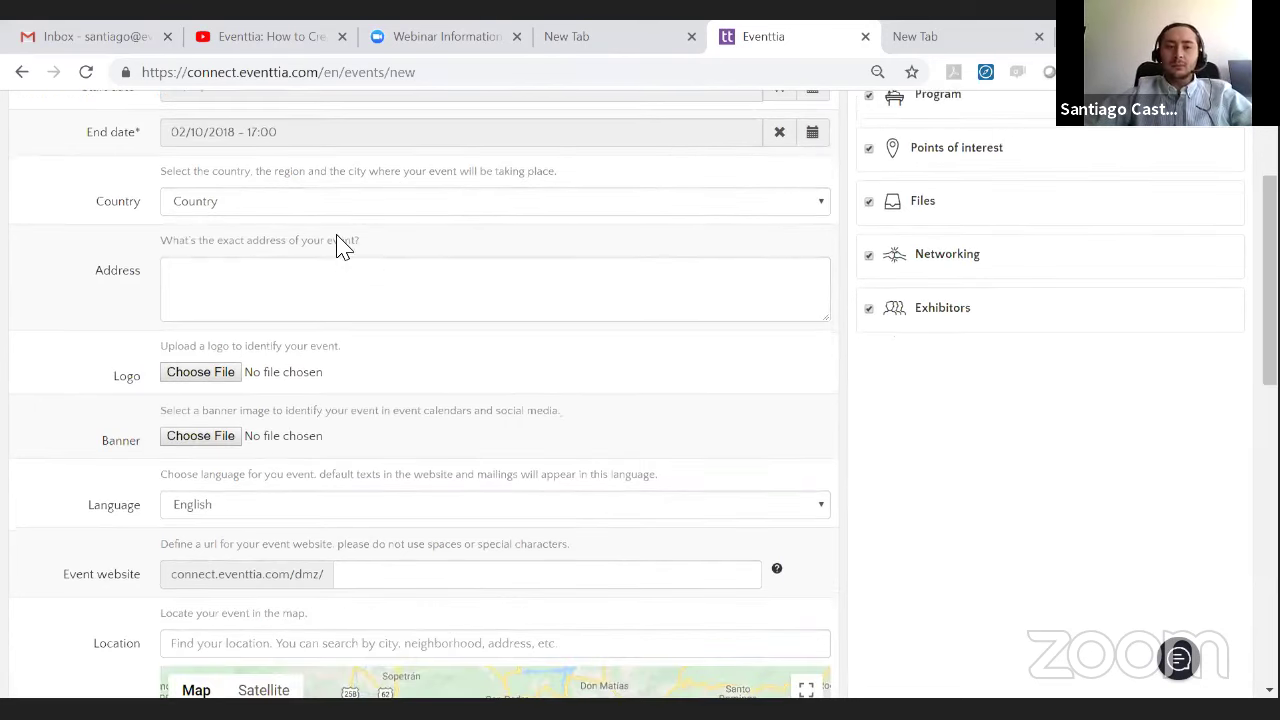
scroll(1118, 483, up, 1)
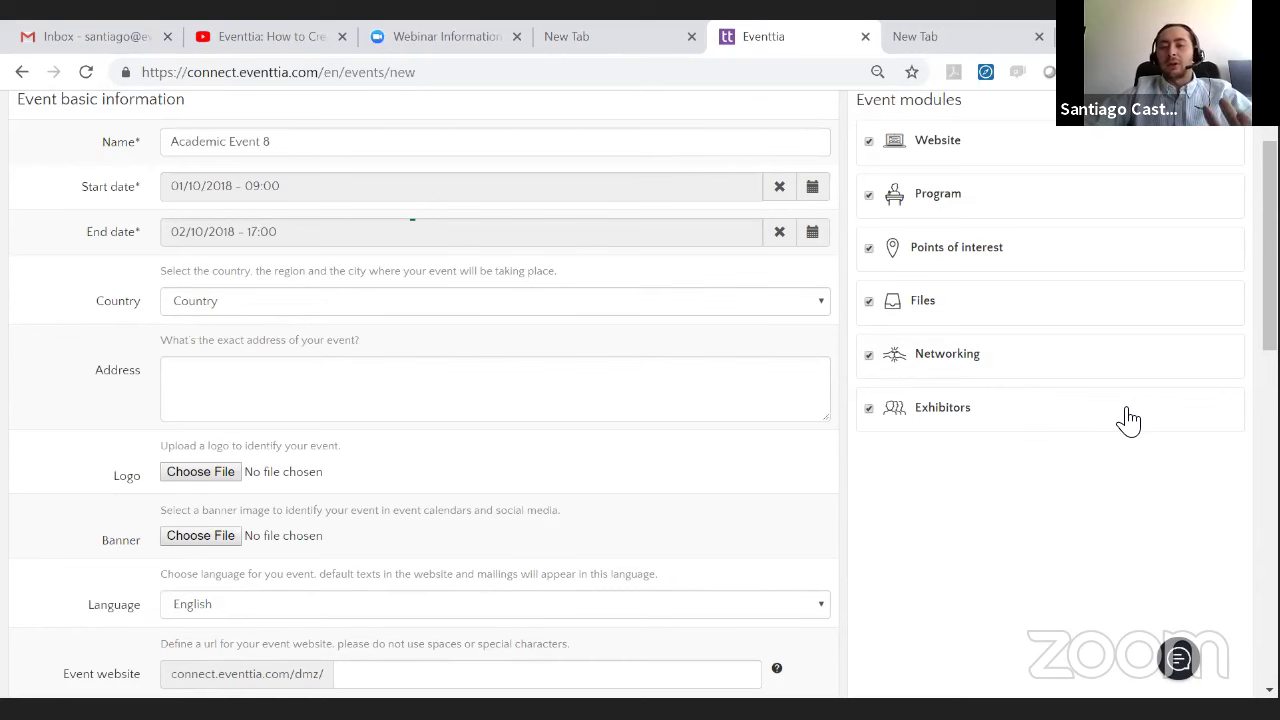
- Set the event's country to United States and its state to New York
scroll(372, 178, down, 1)
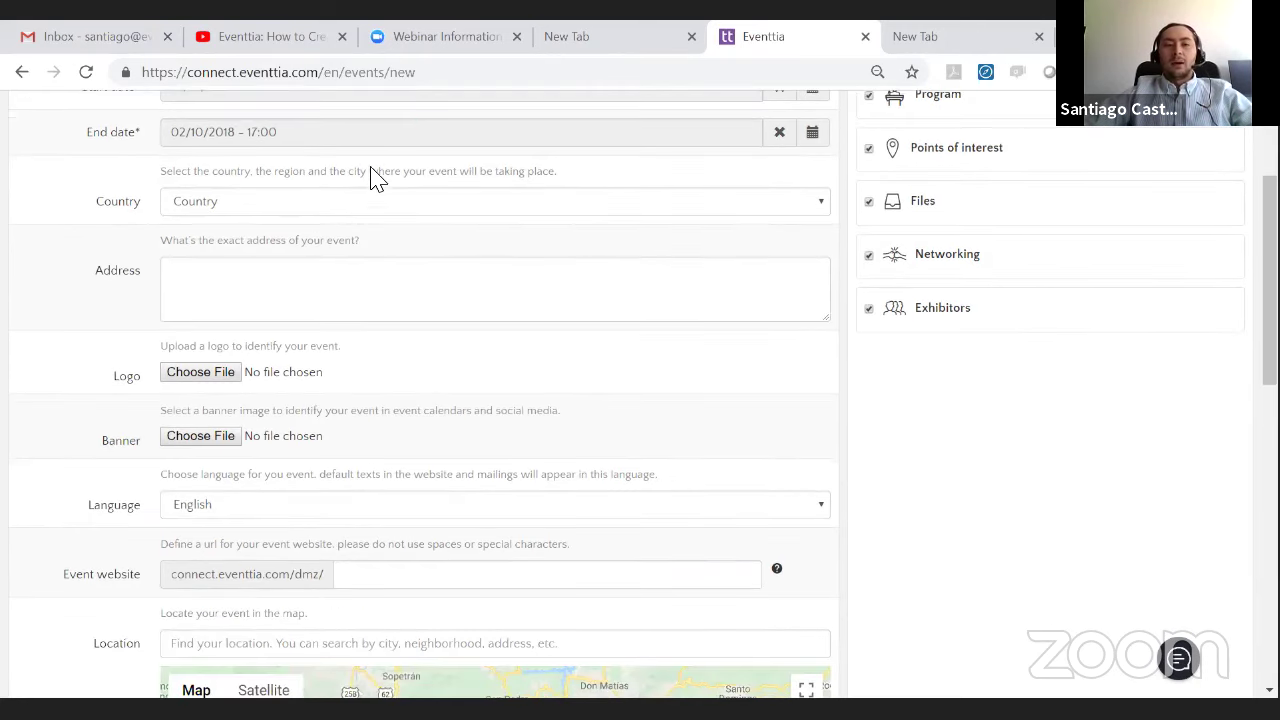
click(355, 204)
scroll(460, 300, down, 7)
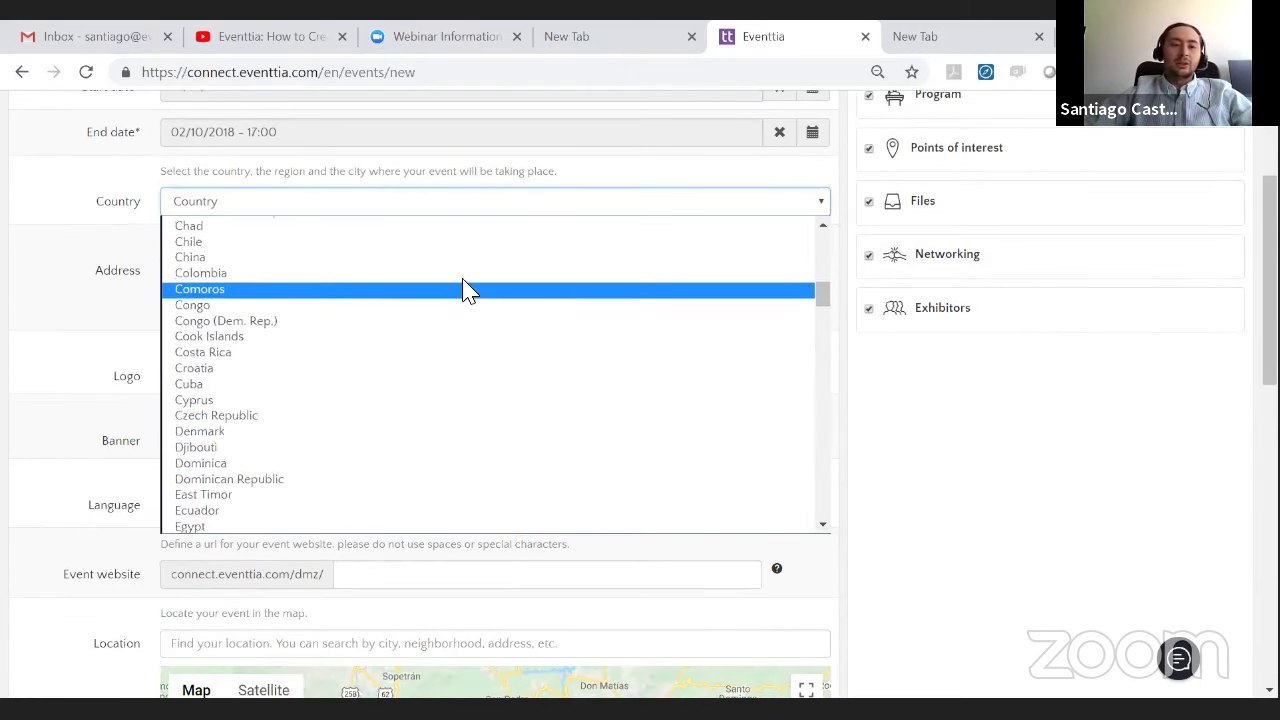
scroll(468, 290, down, 20)
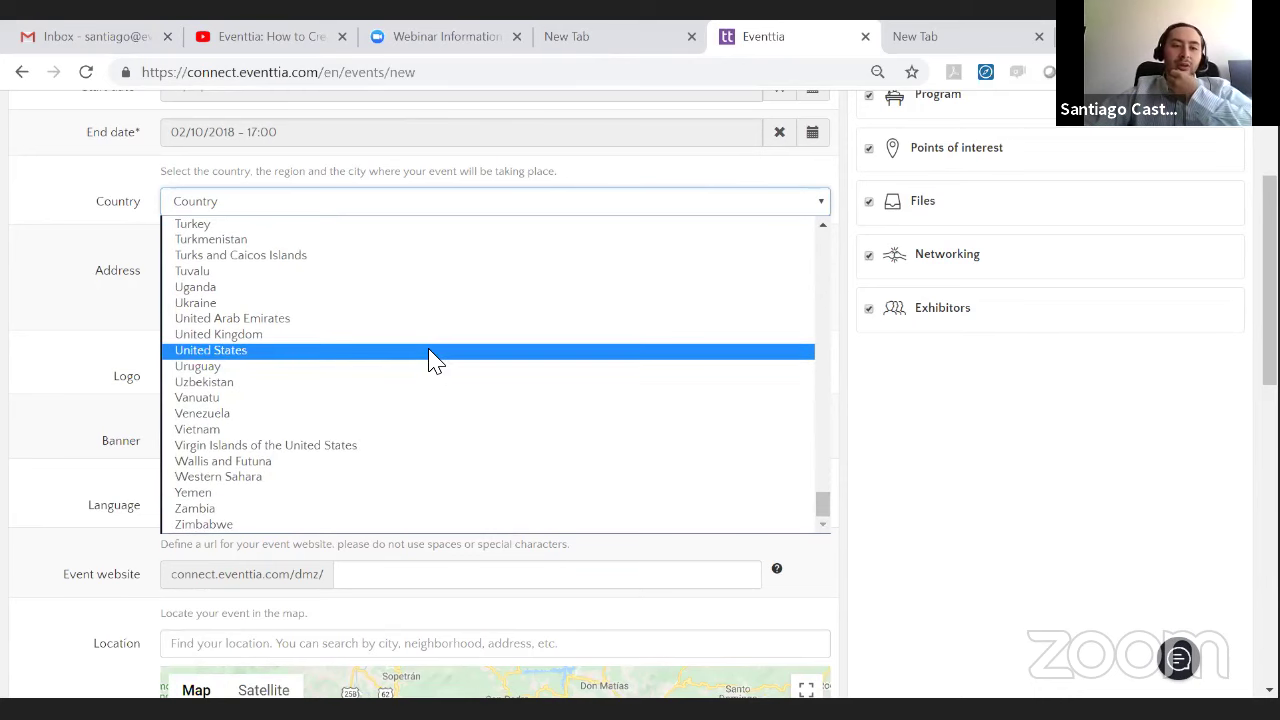
click(430, 352)
click(780, 205)
scroll(750, 400, down, 7)
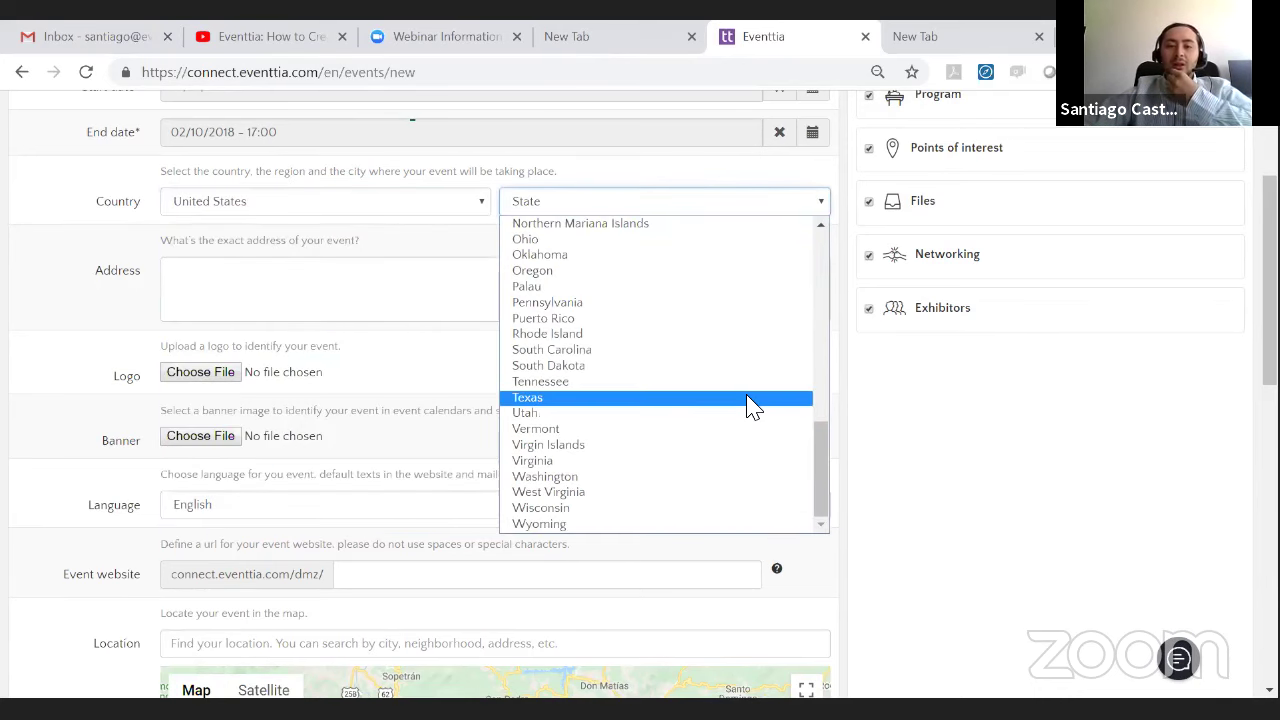
scroll(745, 455, up, 2)
scroll(748, 423, up, 2)
scroll(714, 411, down, 2)
click(690, 374)
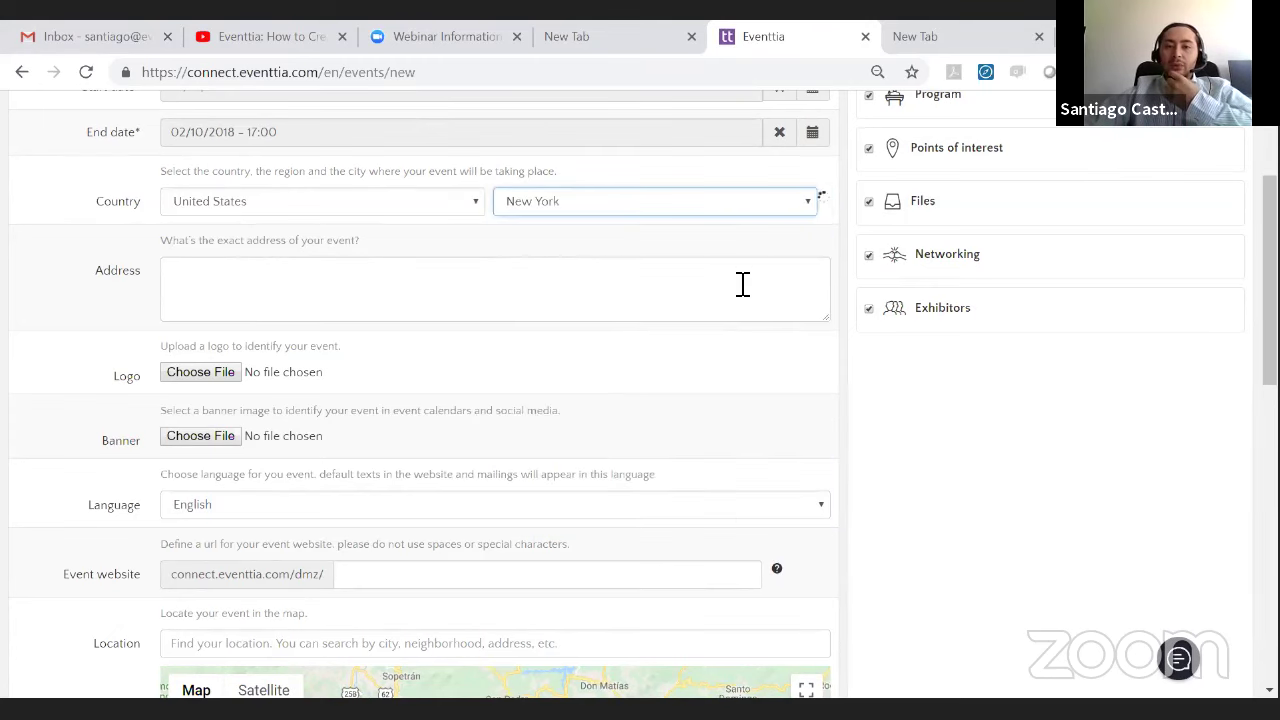
- Set the city to New York and the address to Rockefeller Center
click(786, 210)
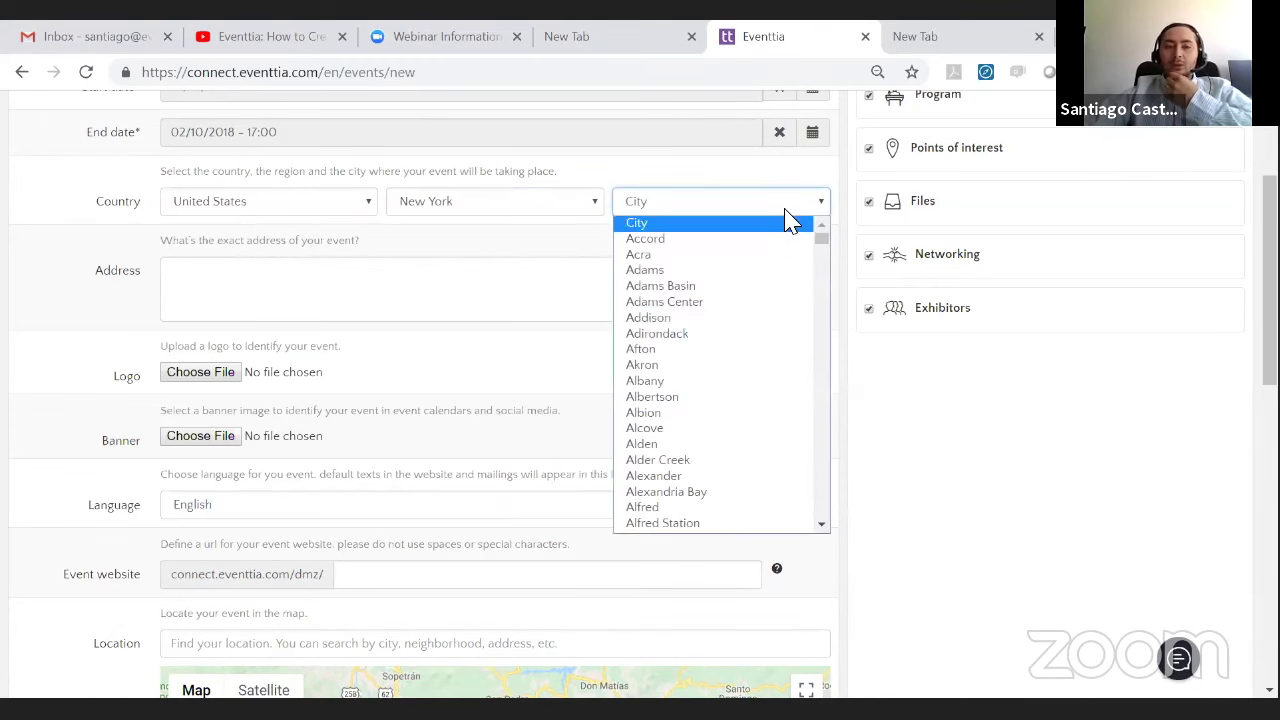
scroll(780, 360, down, 20)
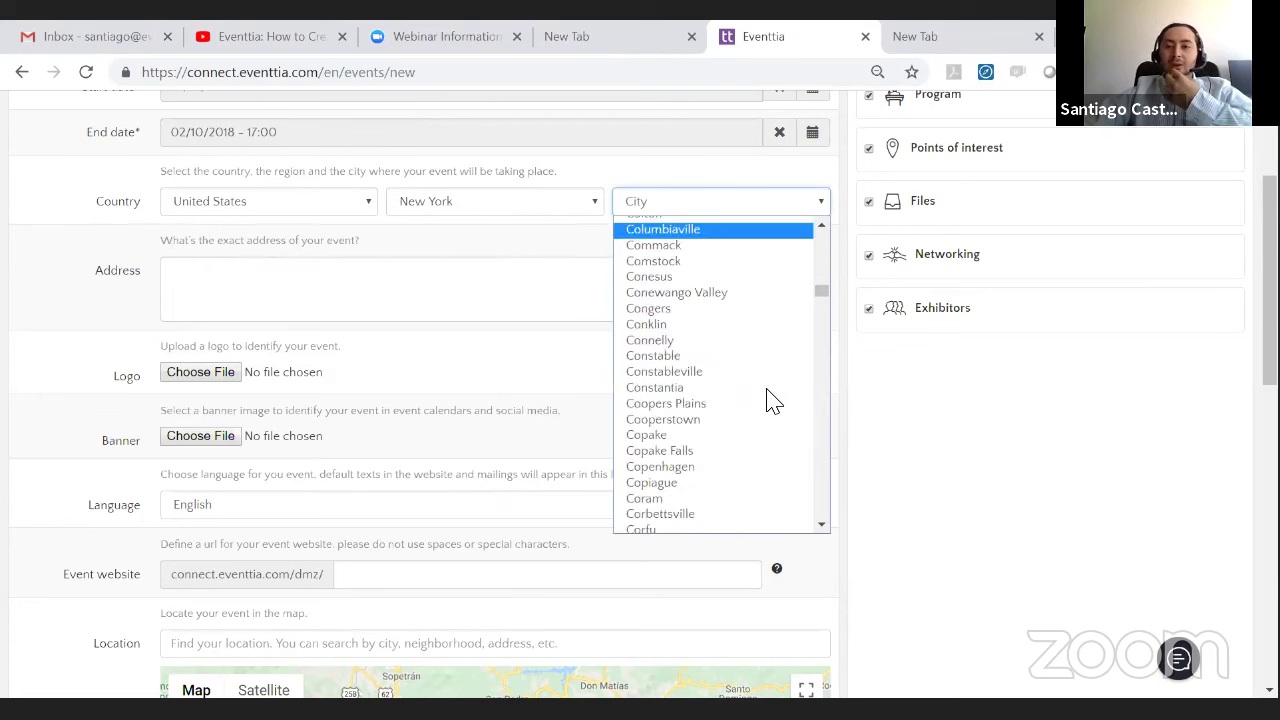
scroll(765, 405, down, 20)
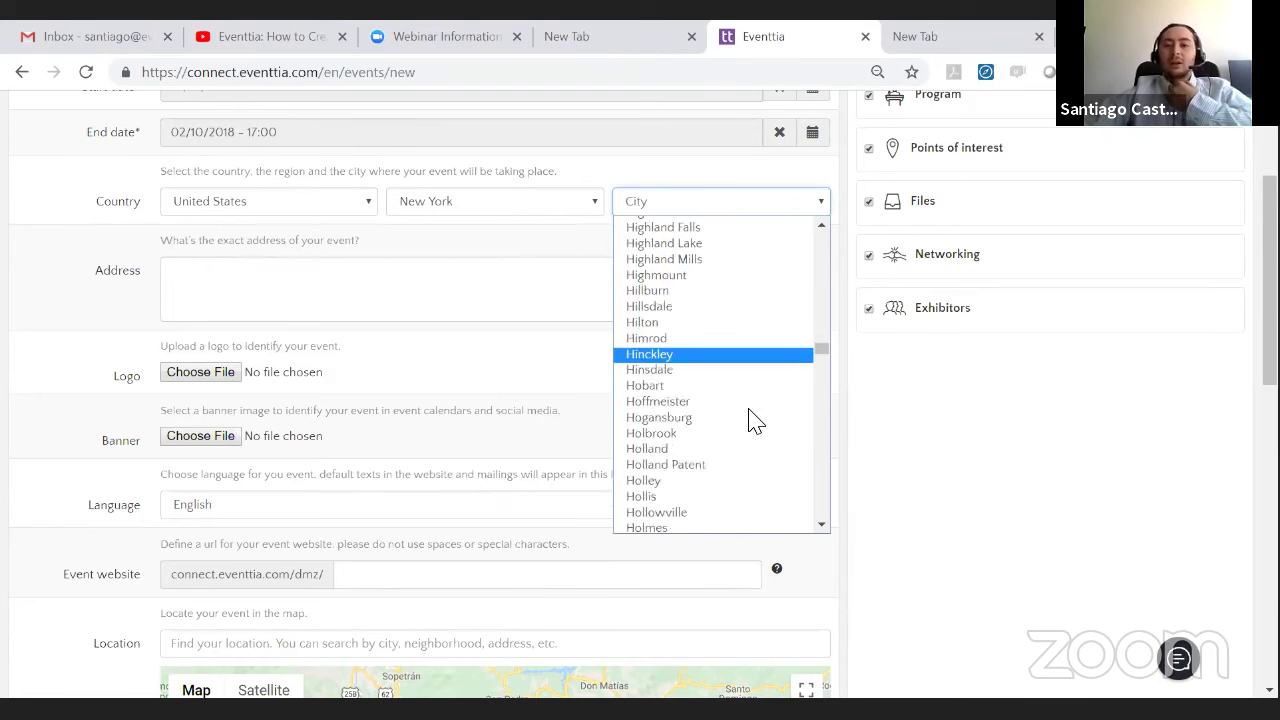
scroll(760, 415, down, 20)
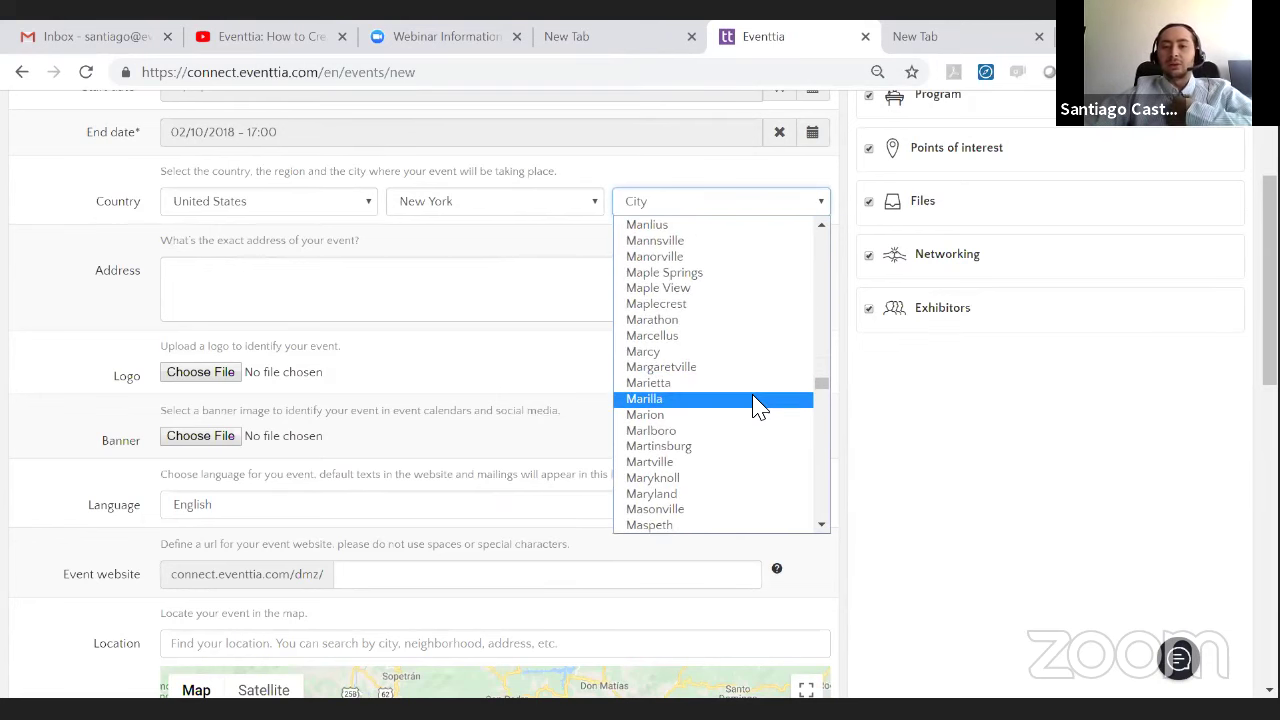
scroll(760, 405, down, 20)
scroll(758, 398, down, 8)
click(738, 367)
click(385, 273)
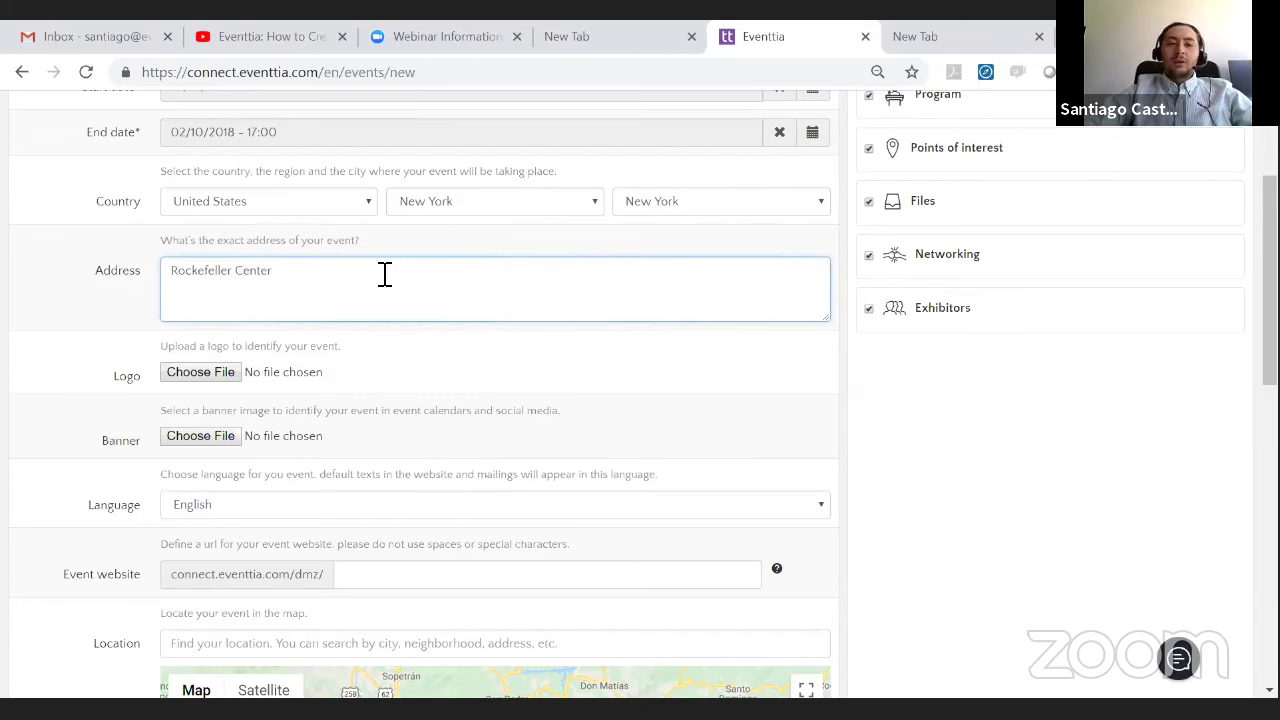
click(98, 316)
- Browse to the Desktop folder 'How to Create an Event in 30 Minutes' for the logo
scroll(277, 330, up, 2)
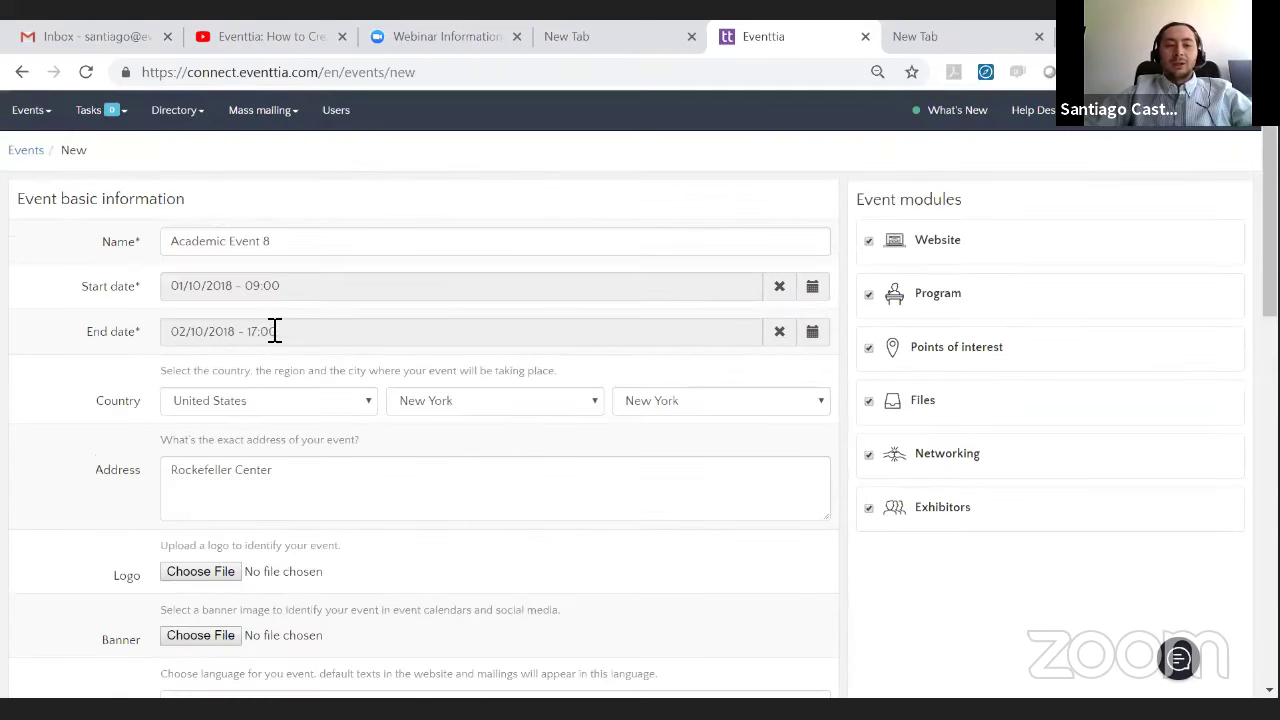
scroll(277, 320, down, 4)
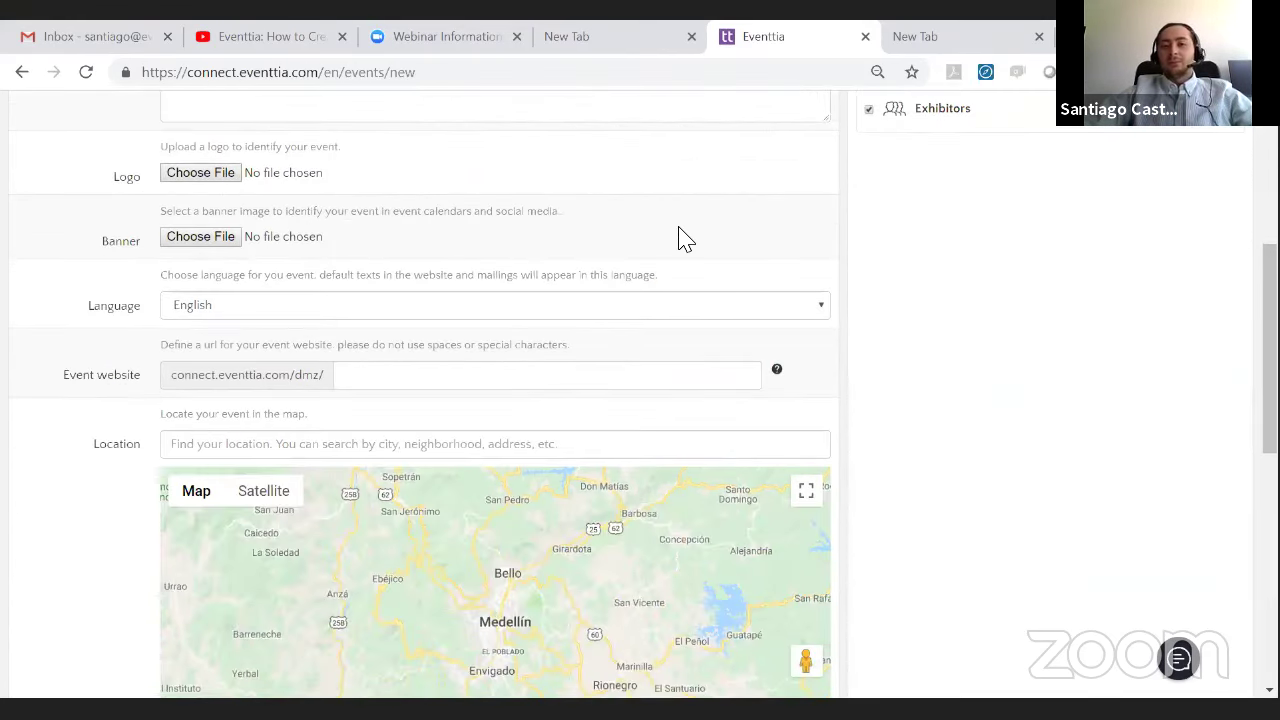
click(684, 238)
scroll(130, 204, up, 7)
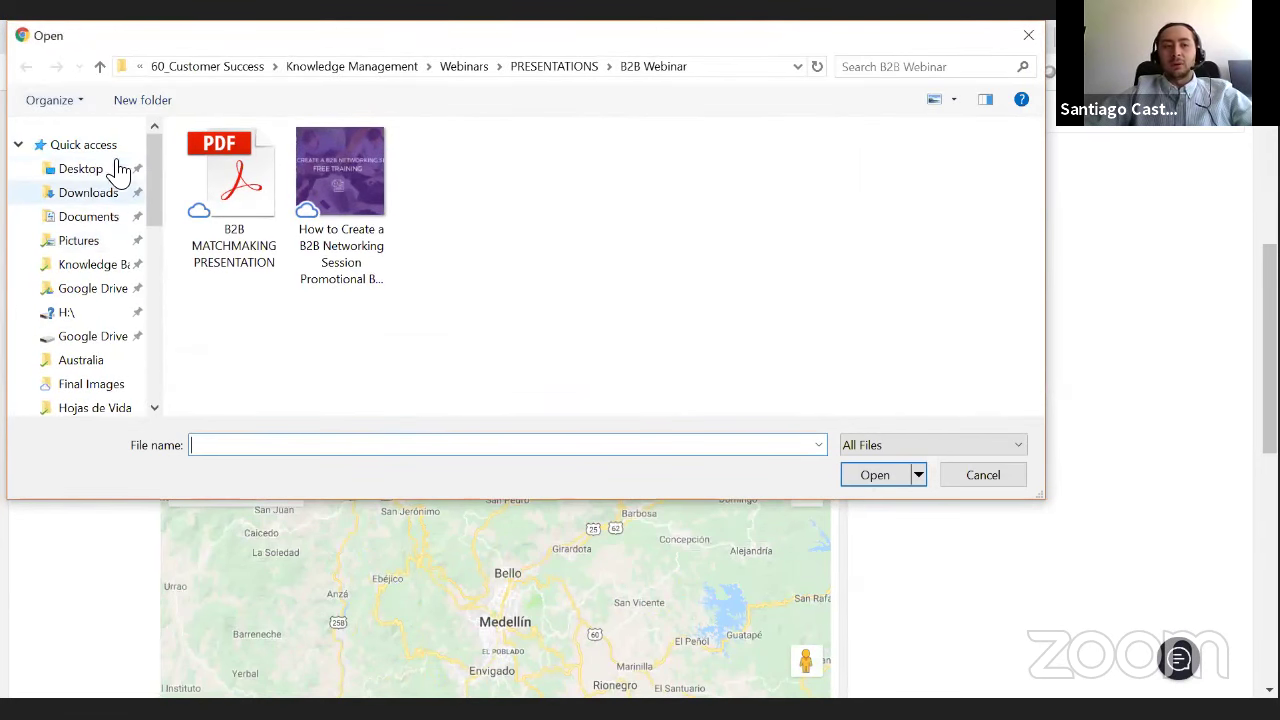
click(94, 168)
scroll(490, 325, down, 2)
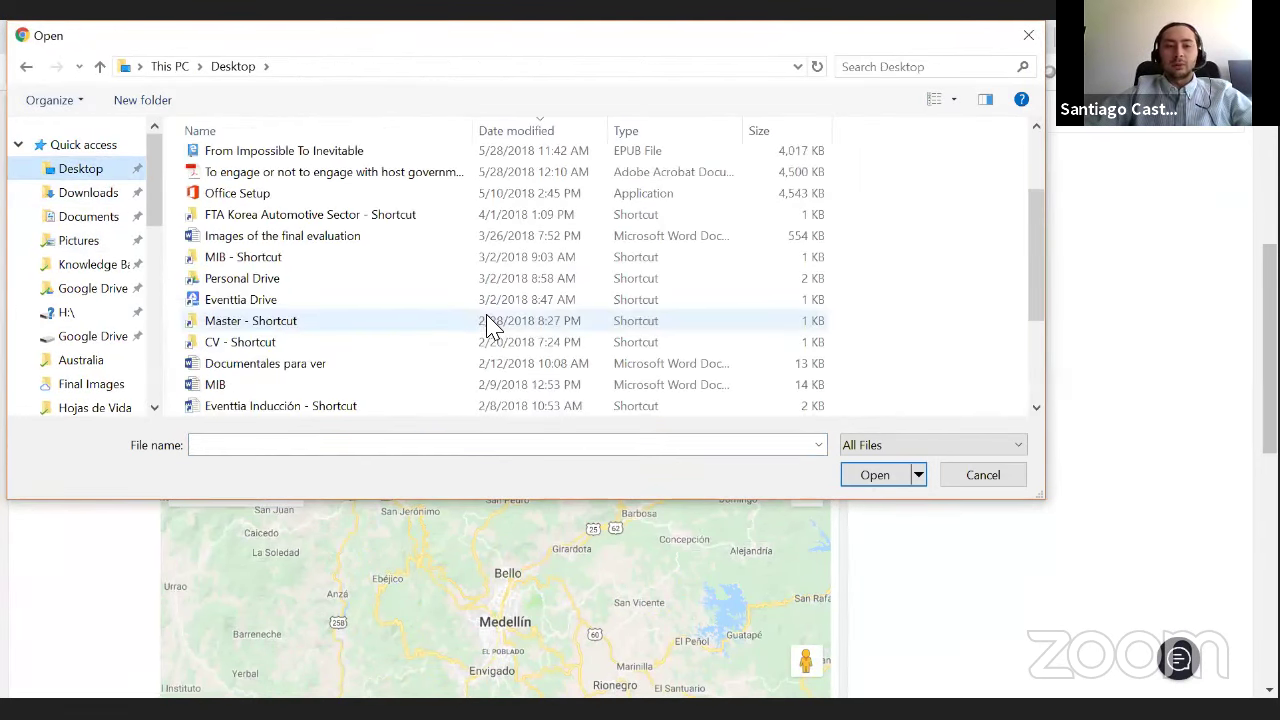
scroll(470, 320, down, 3)
double_click(424, 386)
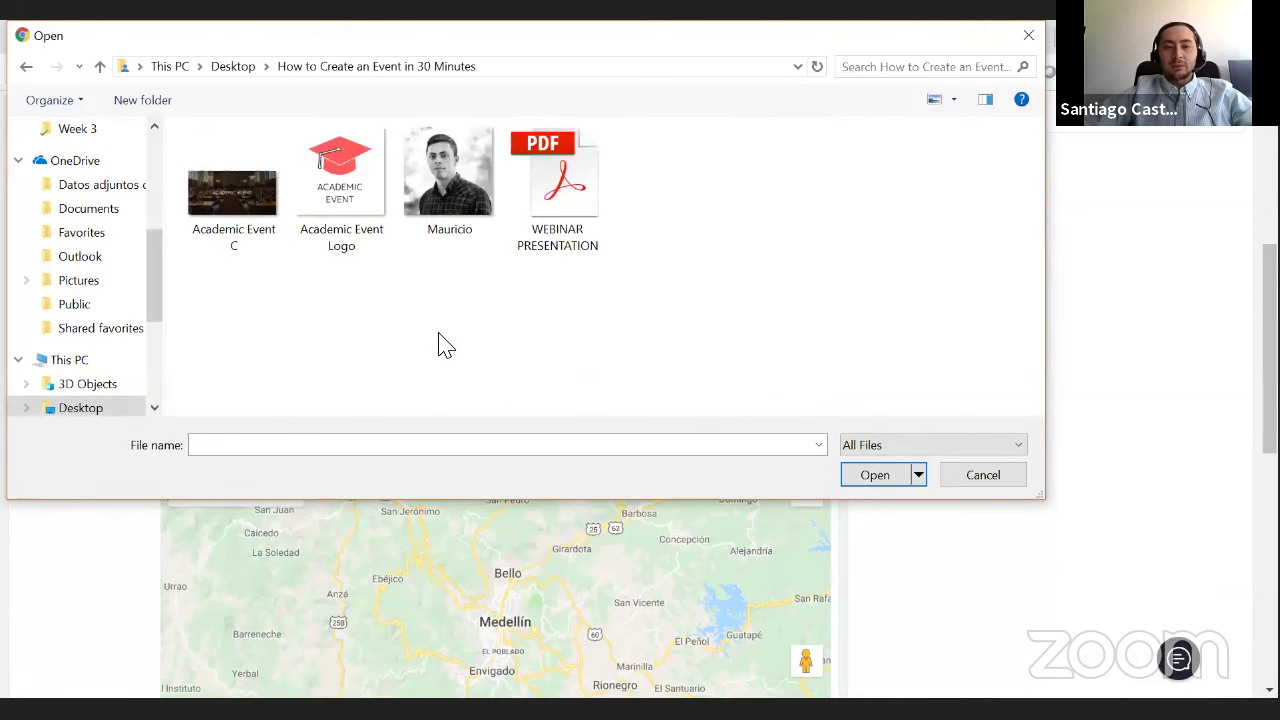
- Attach Academic Event Logo.png as the logo and Academic Event C.png as the banner
click(321, 183)
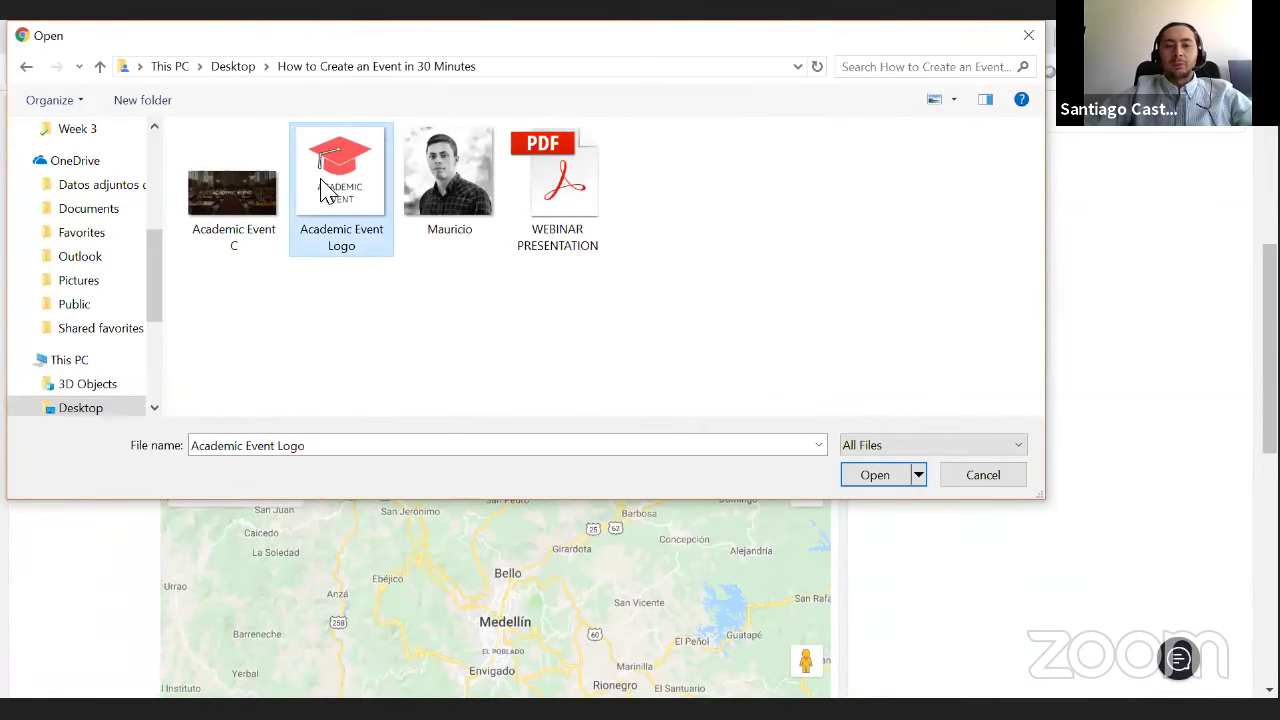
key(Return)
click(205, 241)
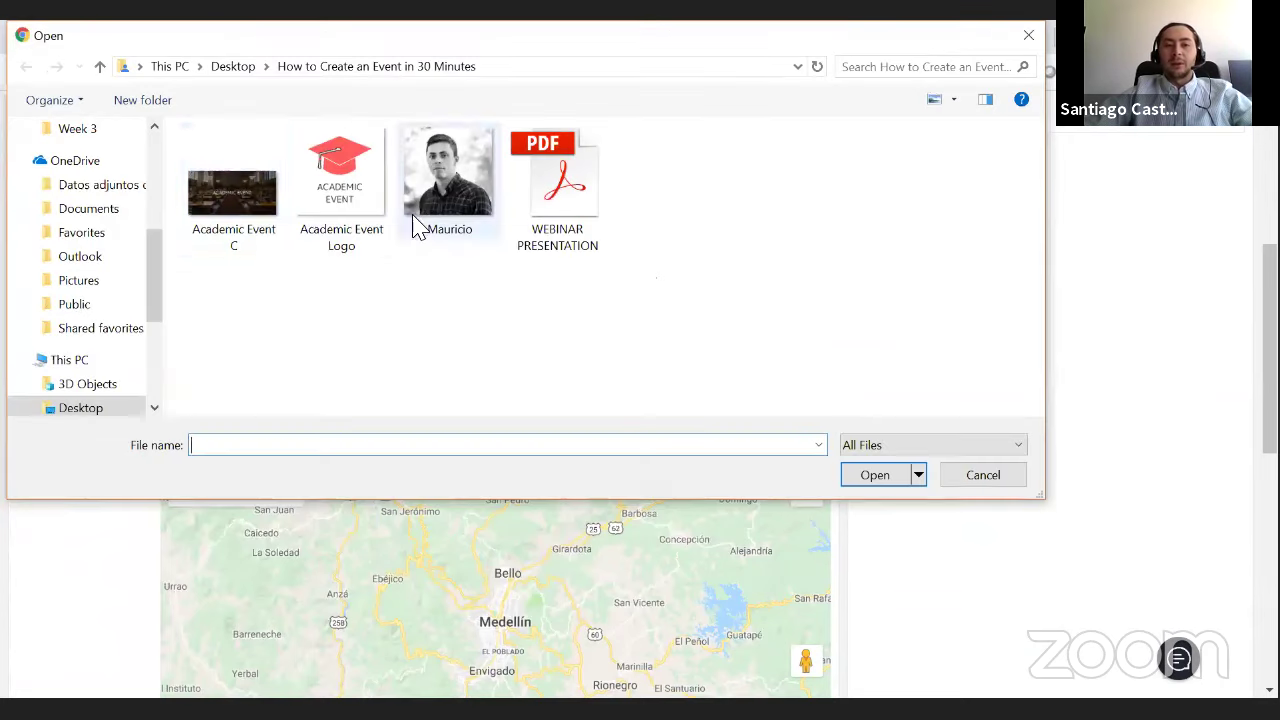
double_click(265, 220)
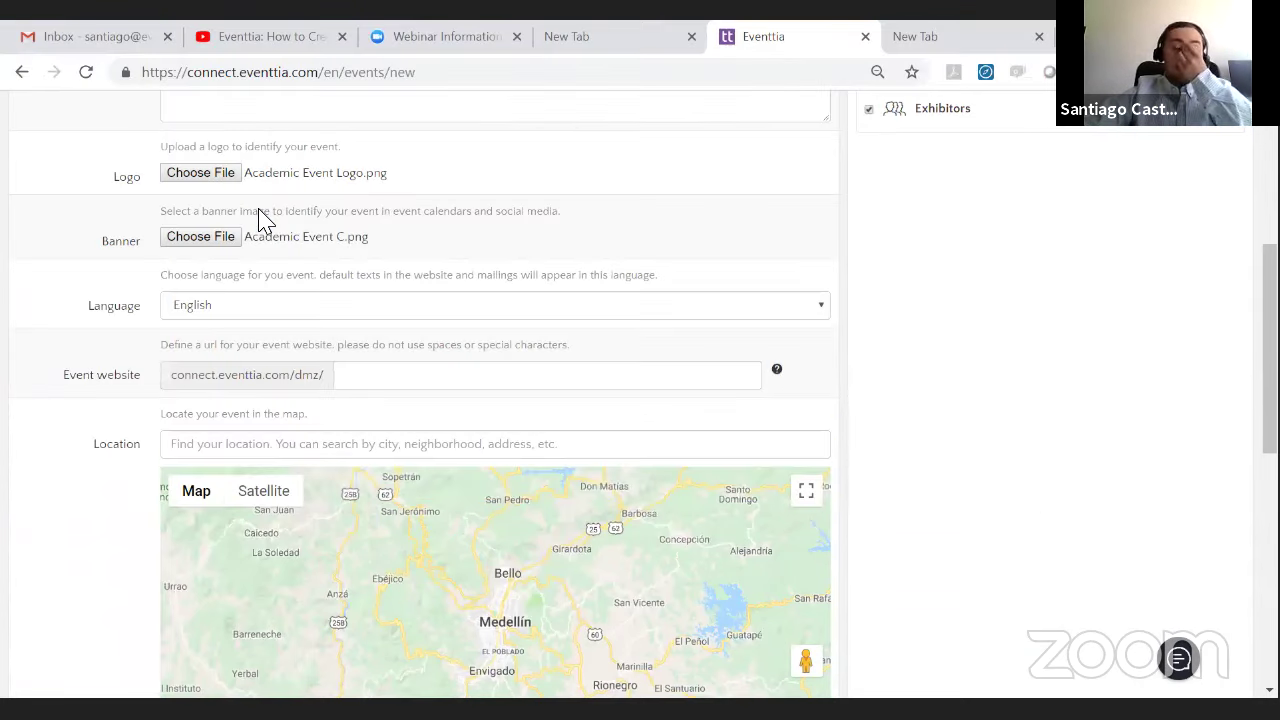
- Keep English as the language and enter academicevent8 as the event website address
scroll(300, 220, down, 1)
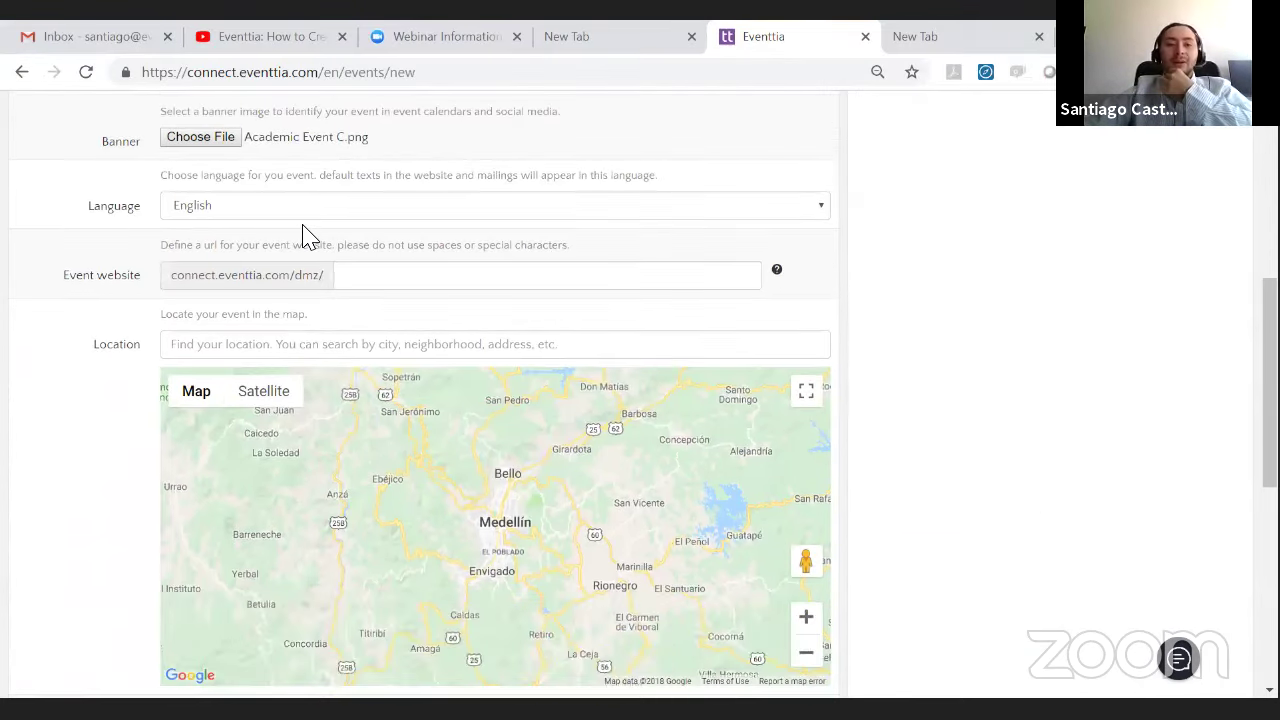
click(225, 212)
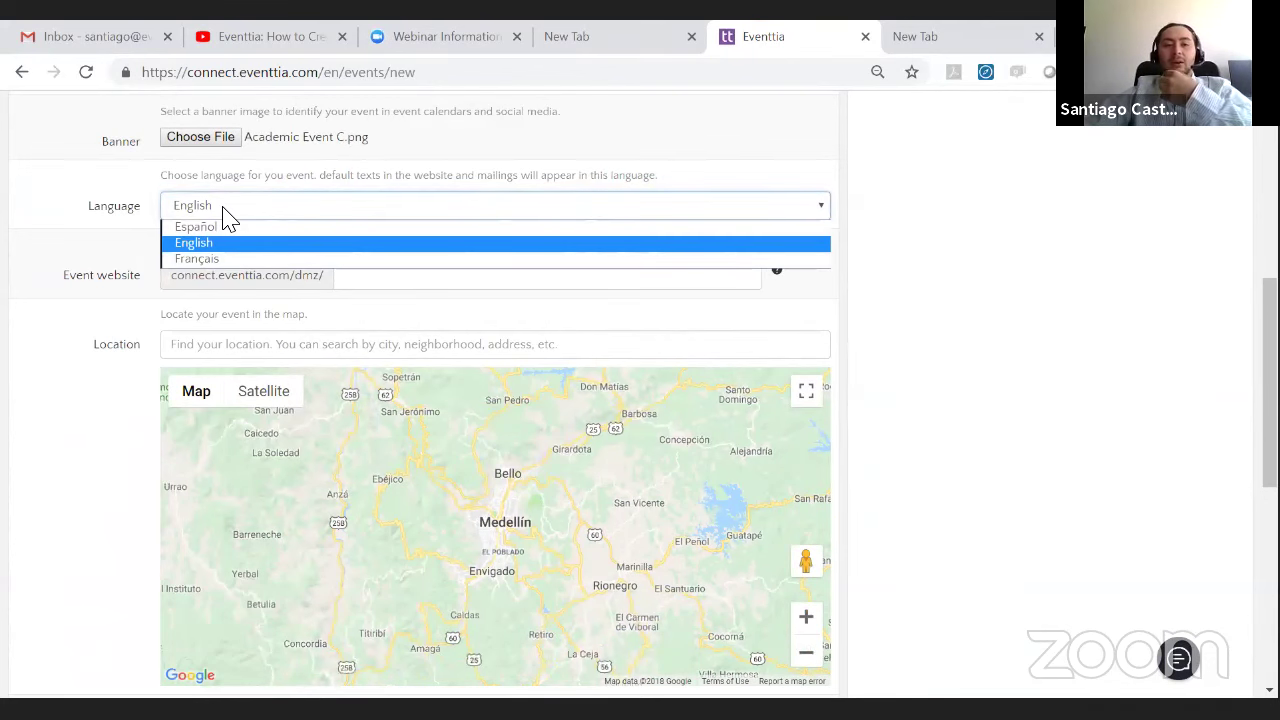
click(224, 212)
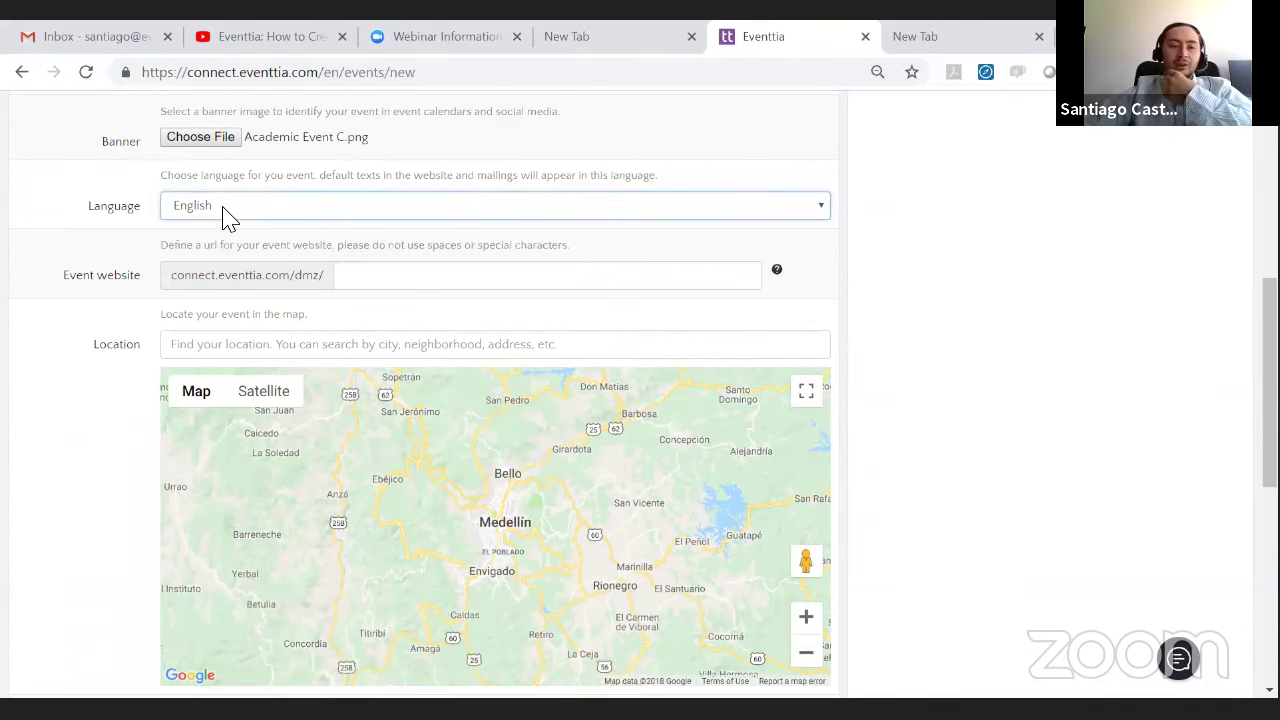
click(409, 280)
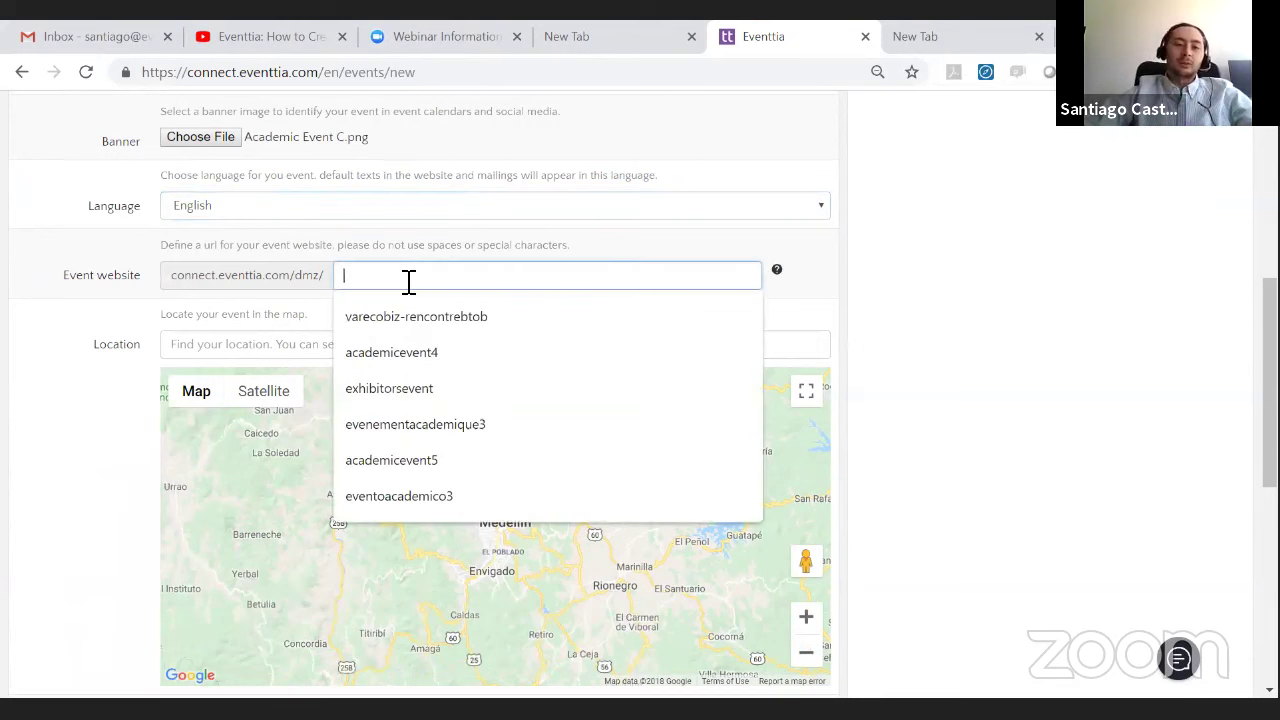
text(aca)
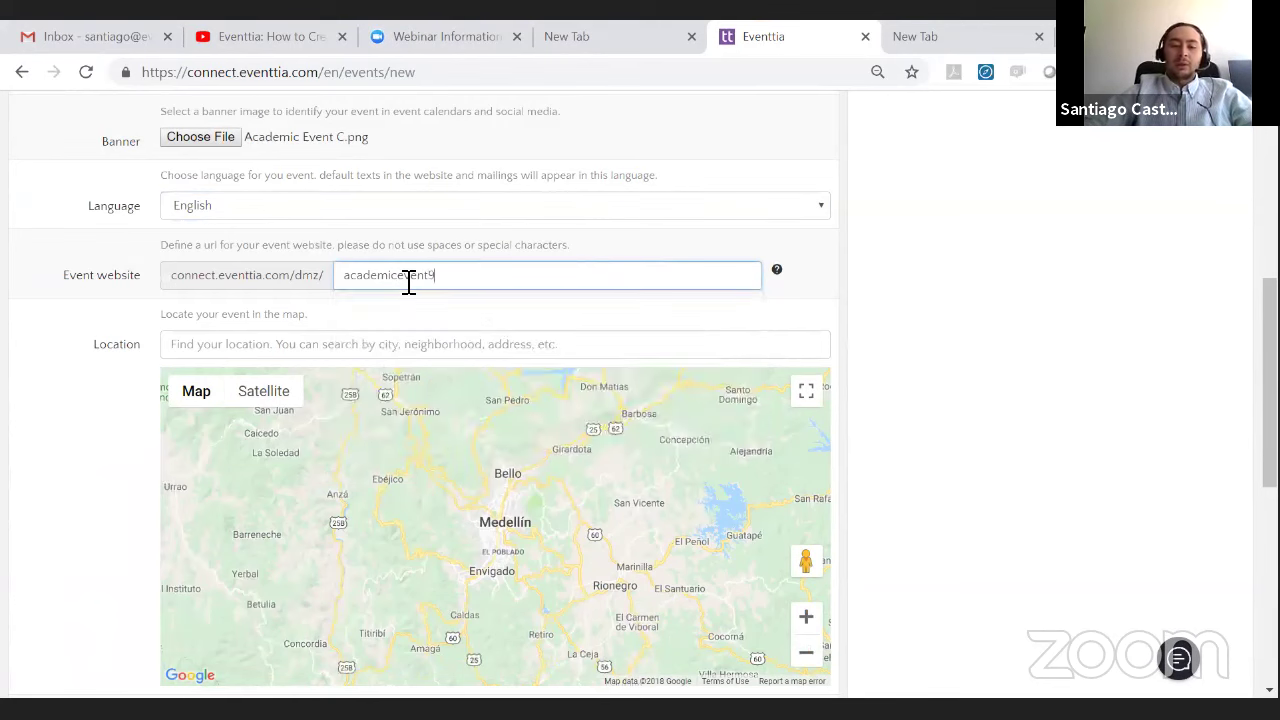
text(demicevent8)
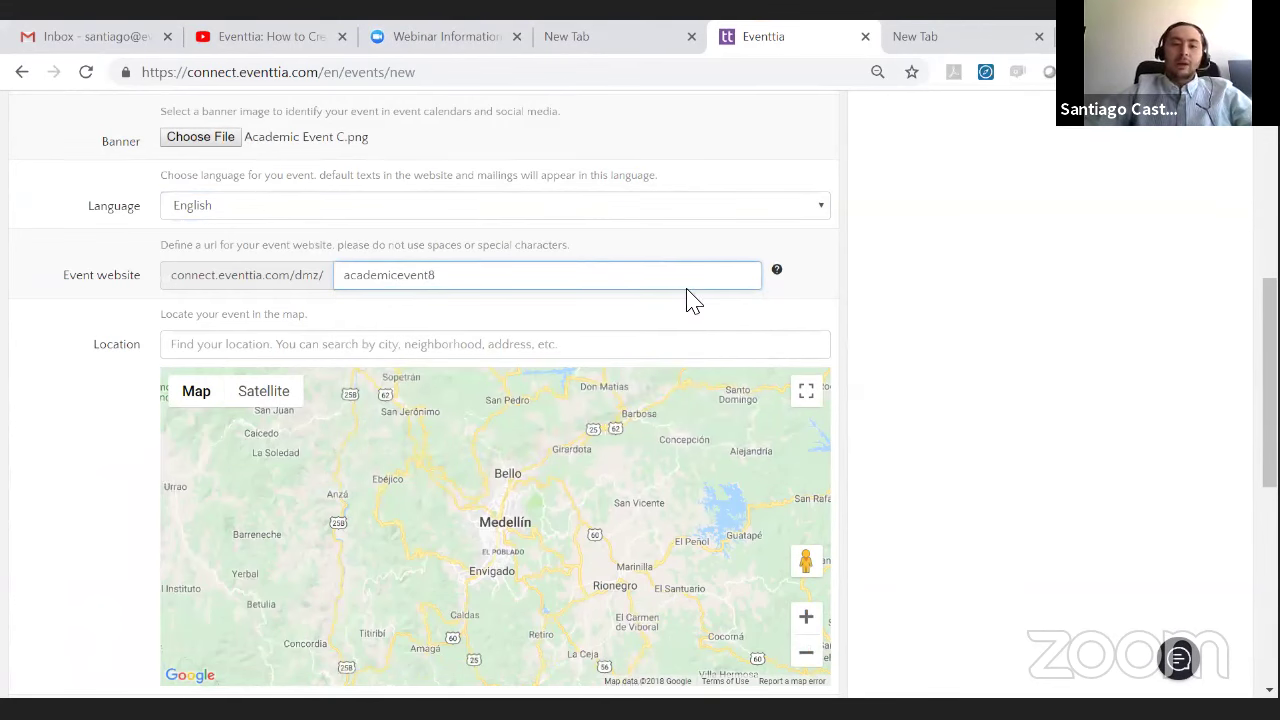
mouse_move(1269, 380)
mouse_down()
mouse_move(1269, 202)
mouse_move(1269, 363)
mouse_up()
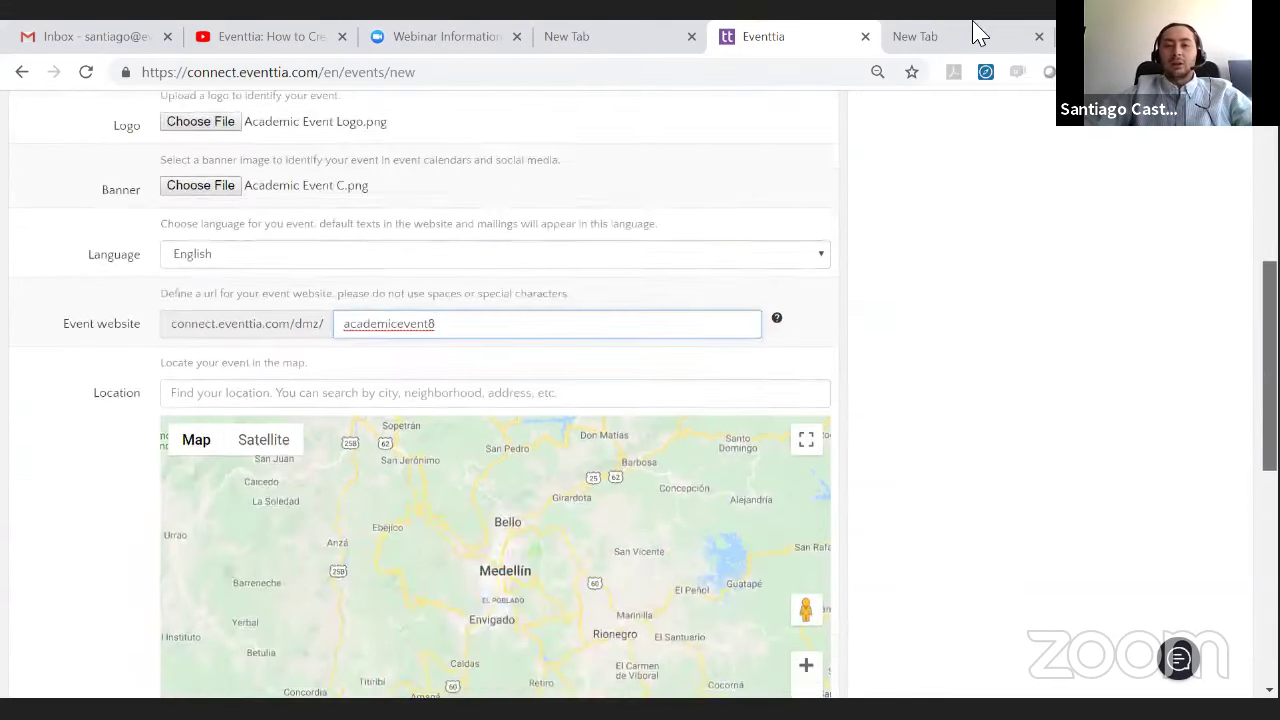
- Set the location to the Rockefeller Center, New York suggestion
scroll(409, 123, down, 2)
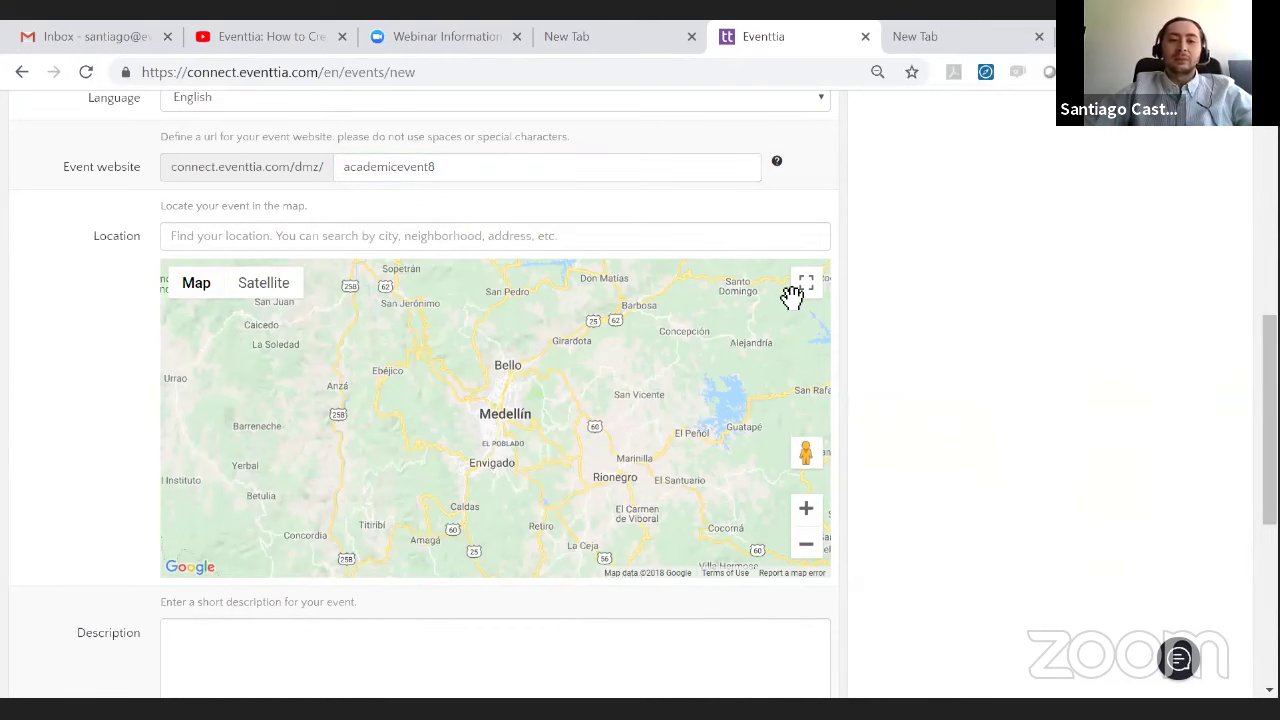
scroll(491, 220, down, 1)
scroll(514, 251, up, 3)
scroll(474, 287, down, 3)
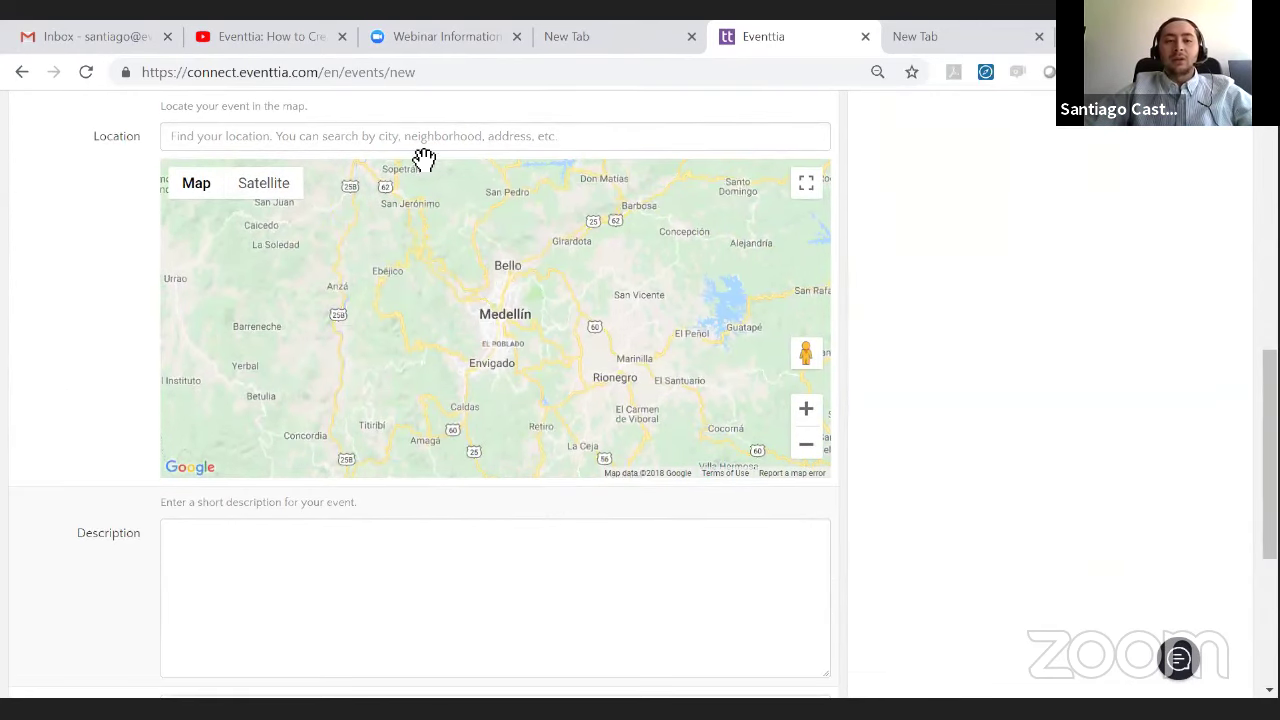
click(430, 147)
text(rockefe)
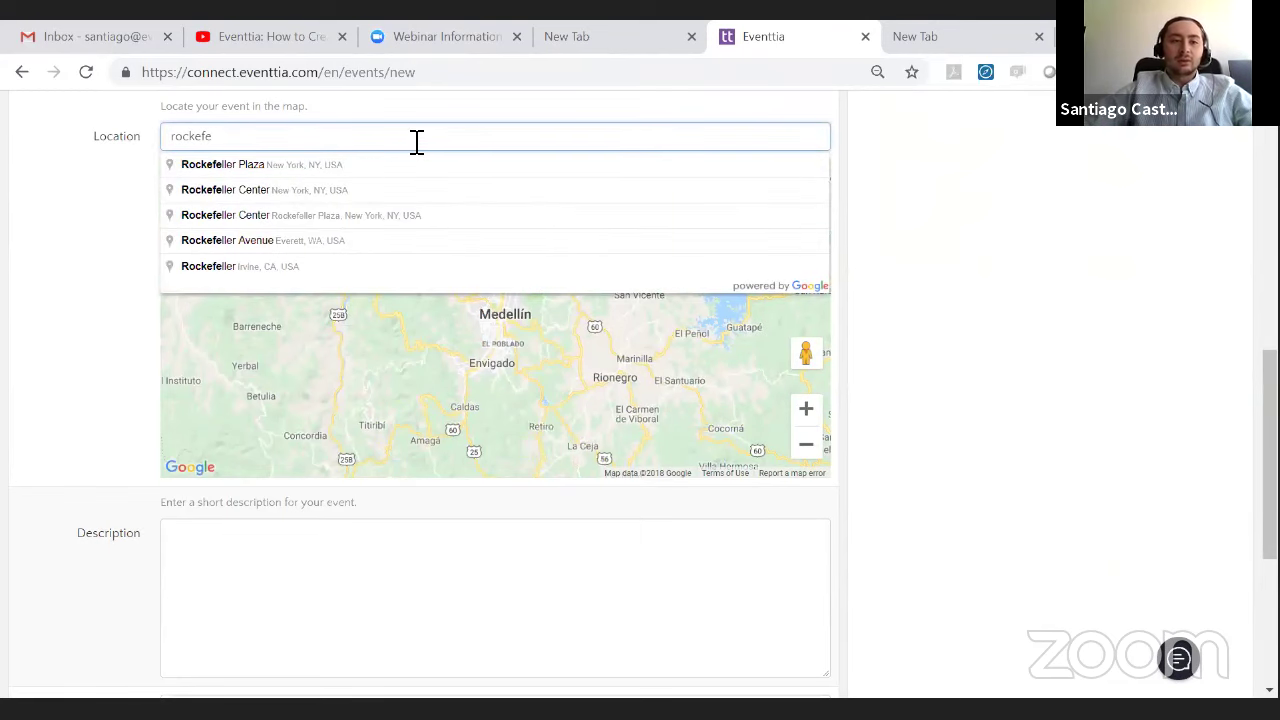
click(392, 192)
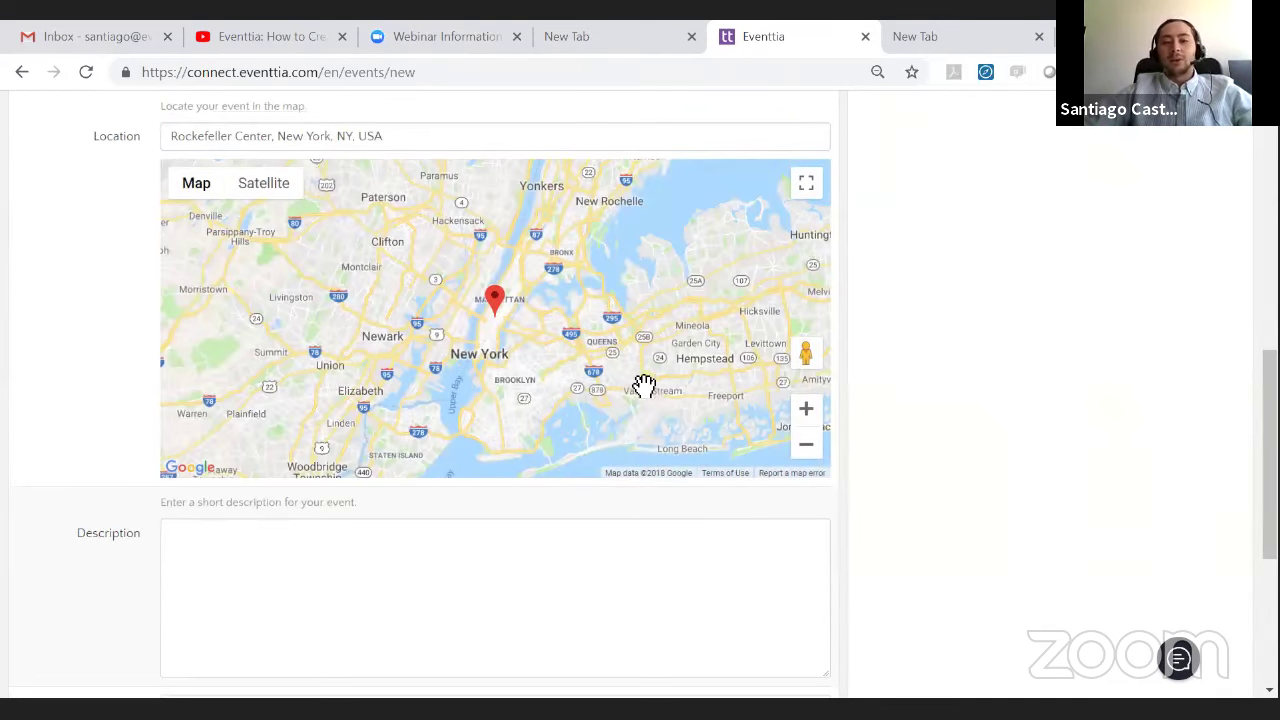
- Describe the event as designed to connect students from different universities around the USA
scroll(652, 395, down, 1)
scroll(272, 276, down, 2)
click(272, 276)
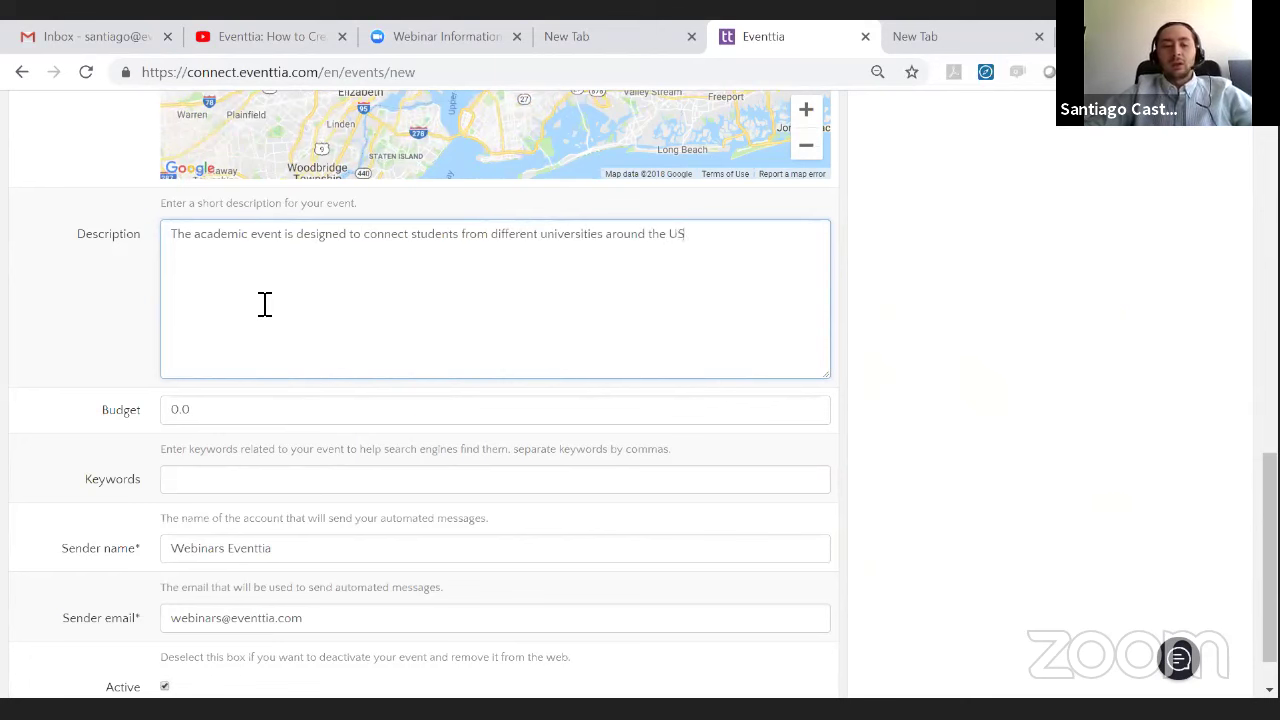
click(1138, 308)
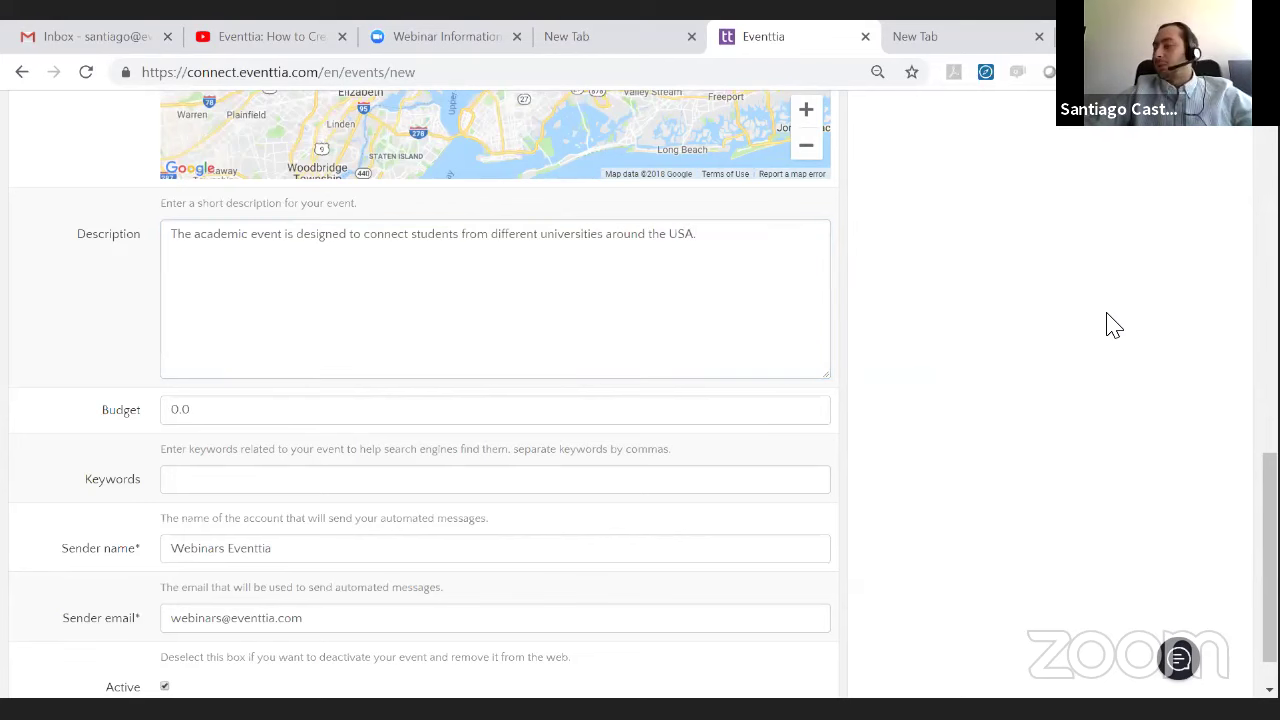
- Enter budget 10000 and keywords New, York, Academic, Event, 8, then save the event
scroll(1093, 330, down, 1)
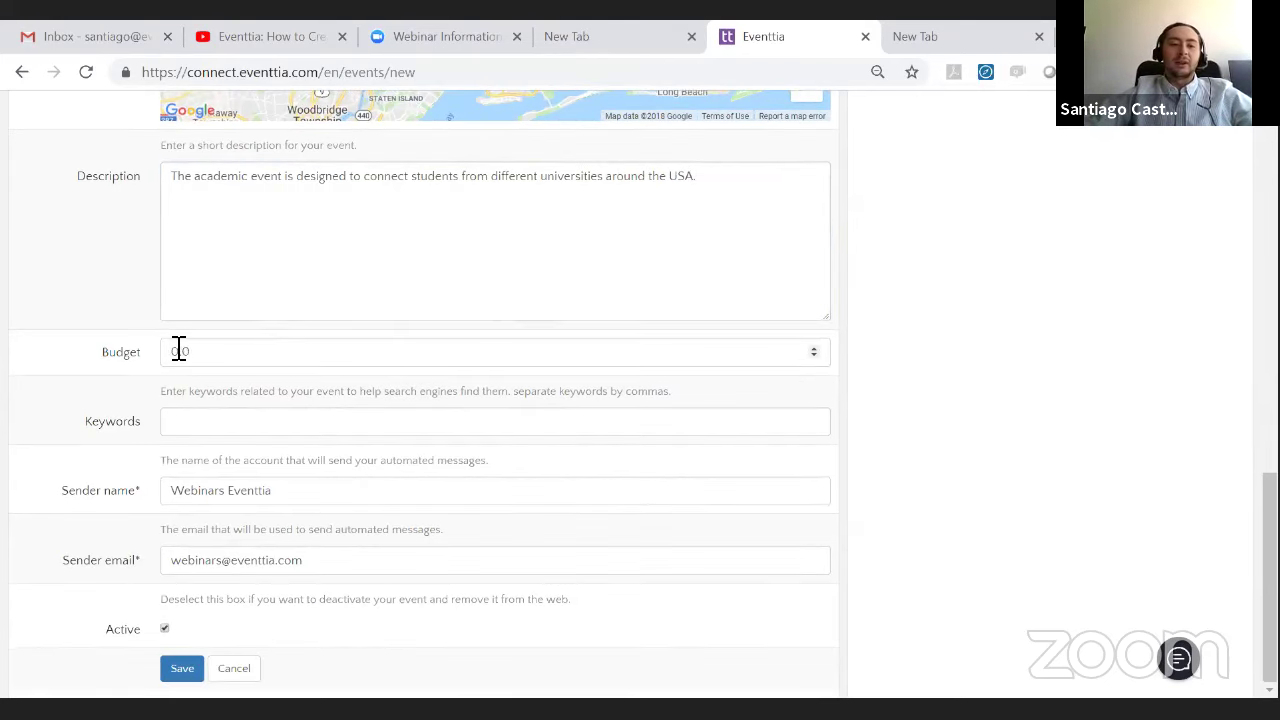
click(221, 352)
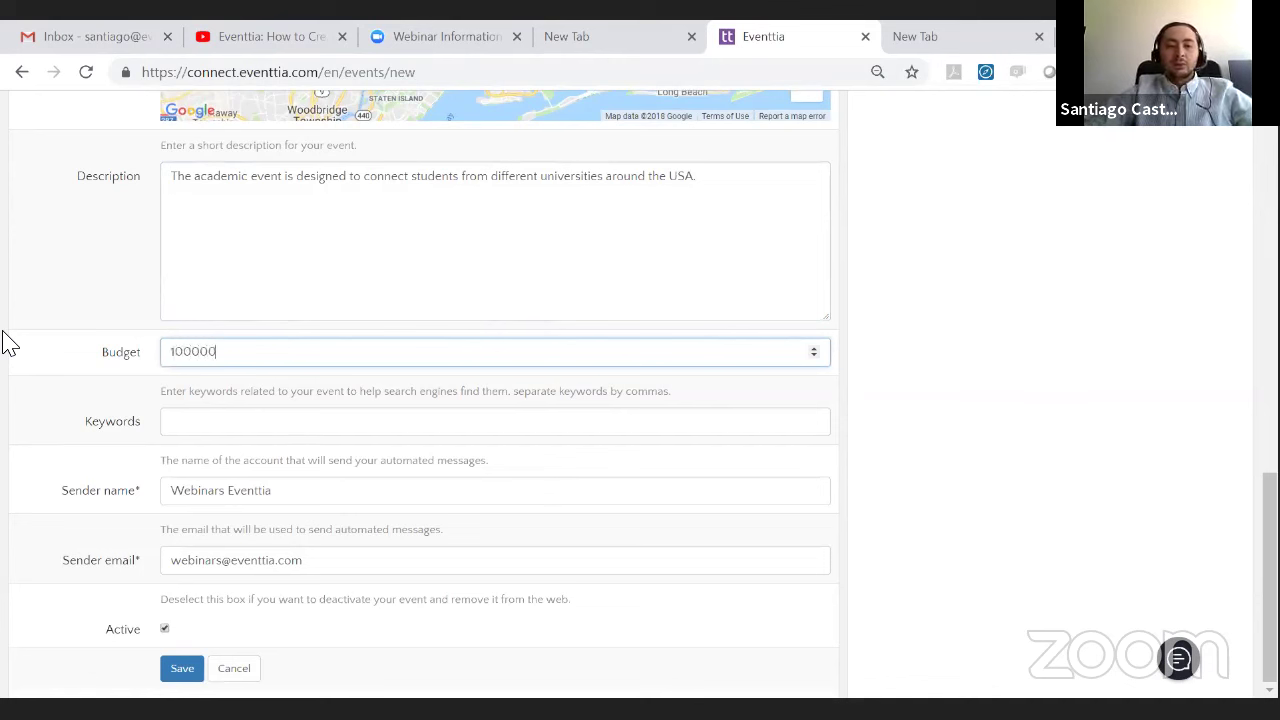
click(270, 431)
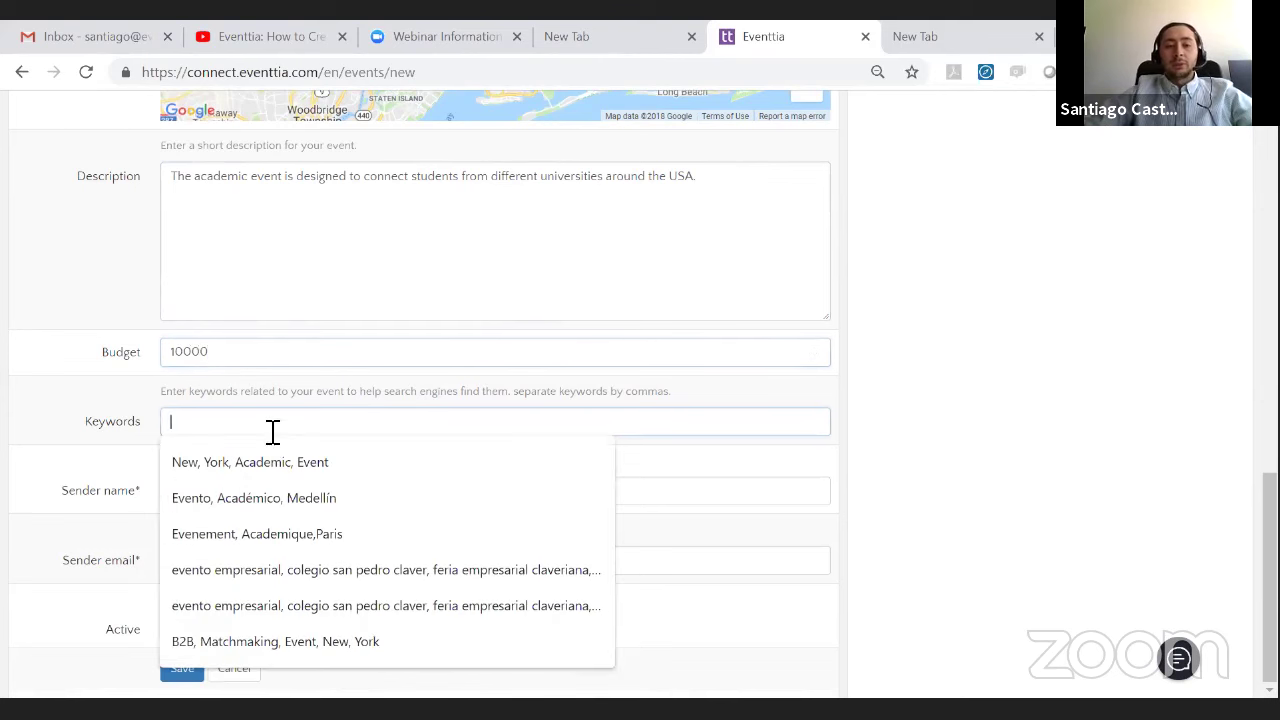
click(290, 458)
text(, 8)
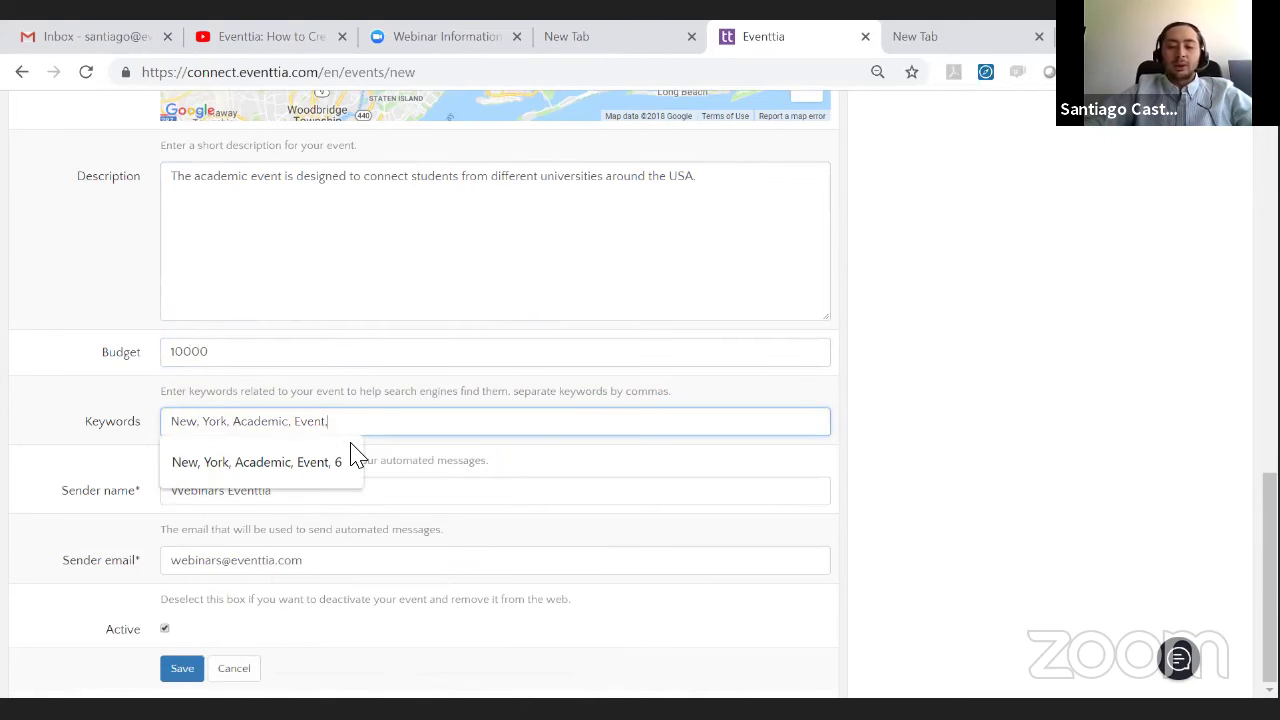
click(1160, 260)
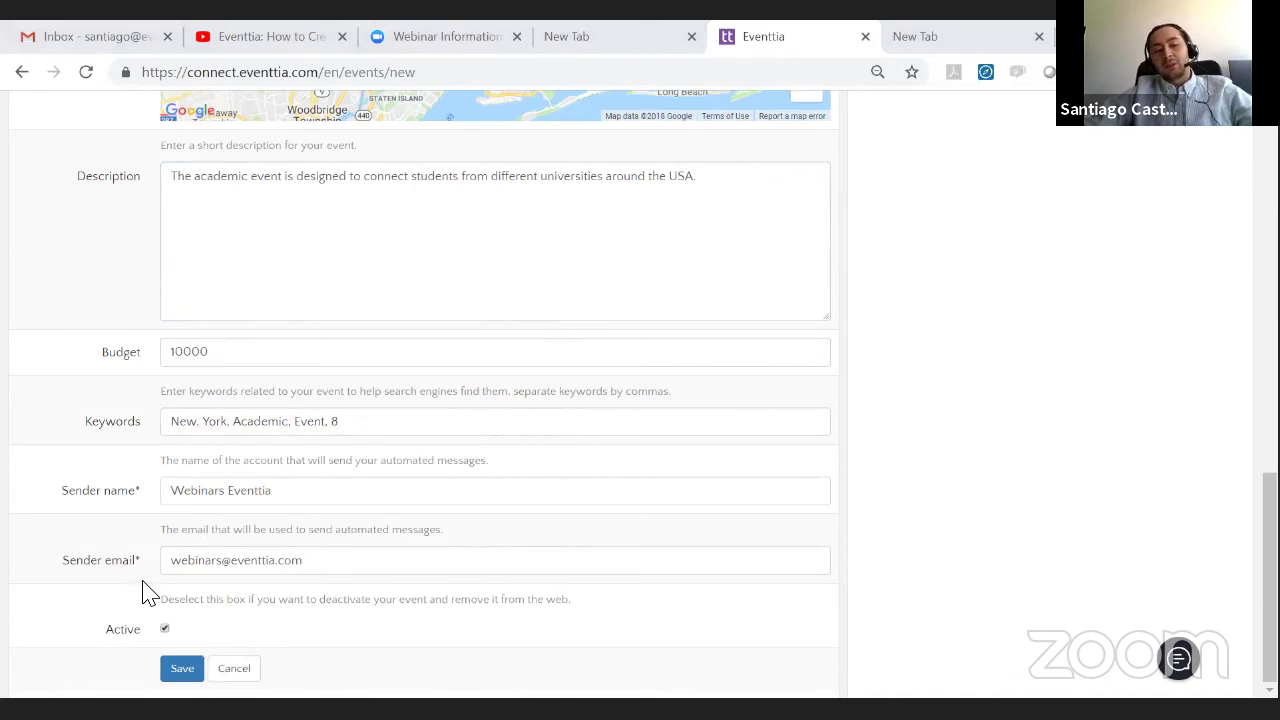
click(173, 671)
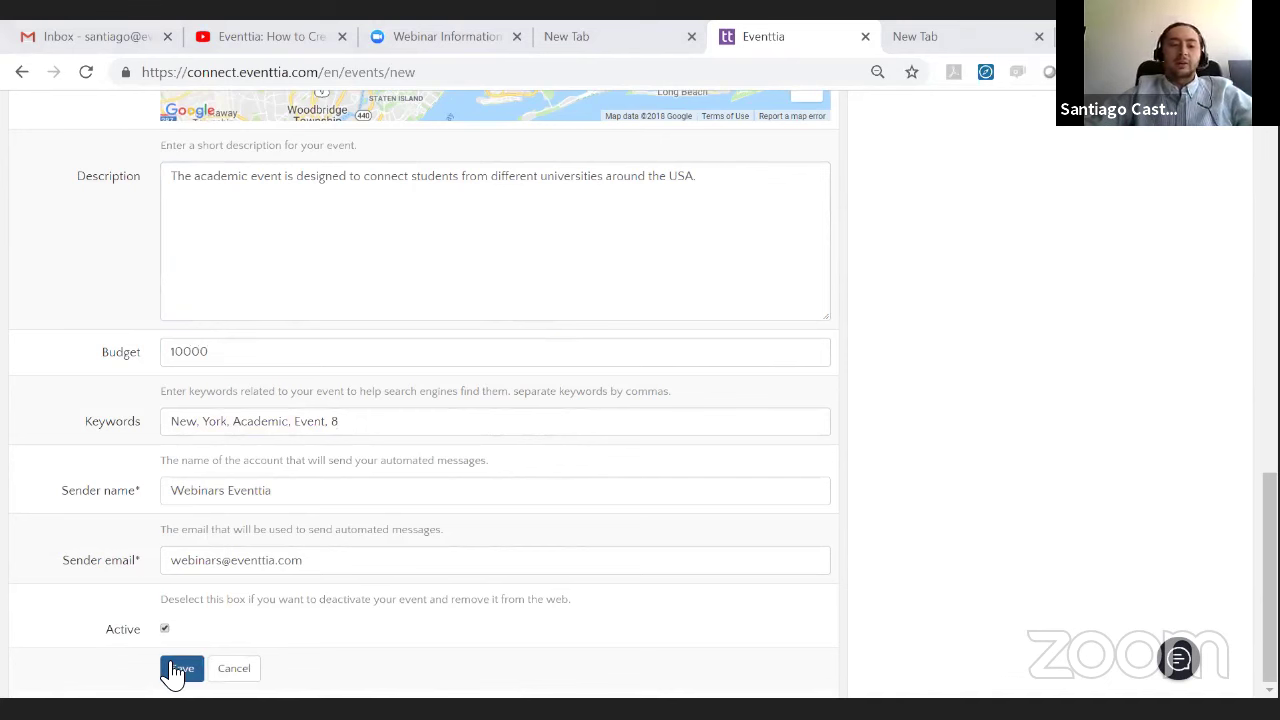
- Save Academic Event 8 and expand the Registration module in the sidebar
click(173, 671)
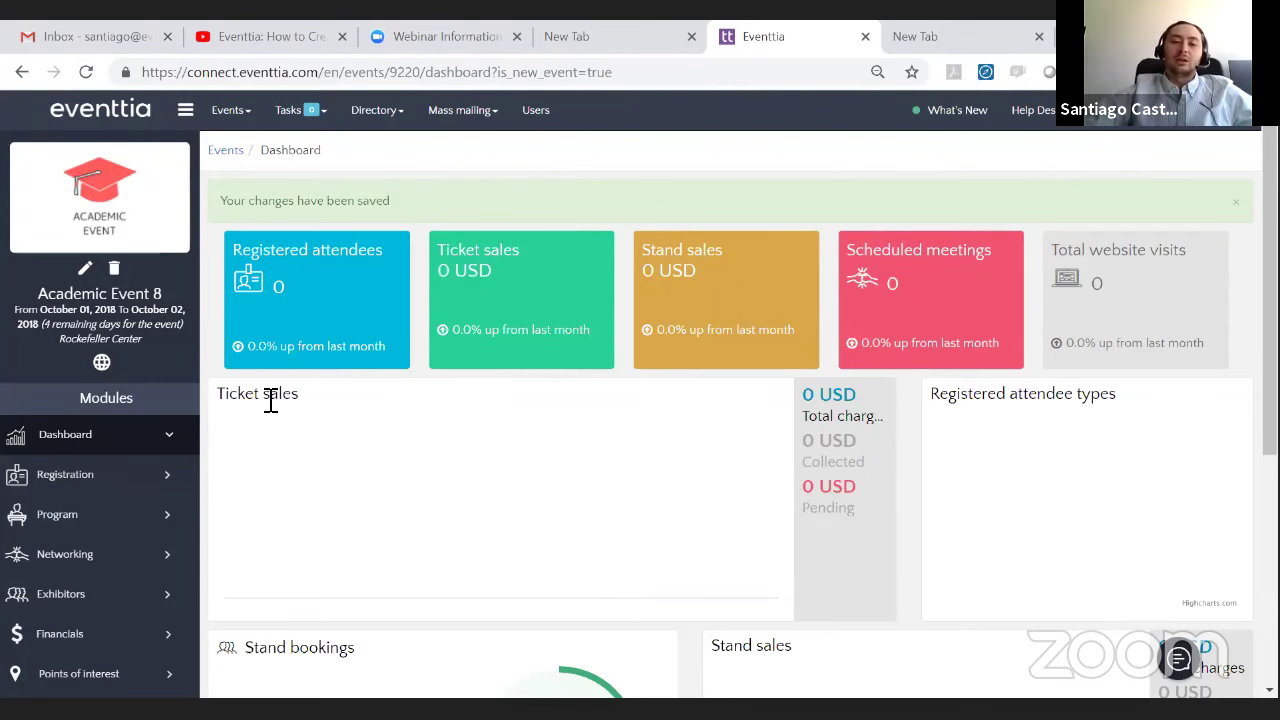
scroll(374, 401, down, 4)
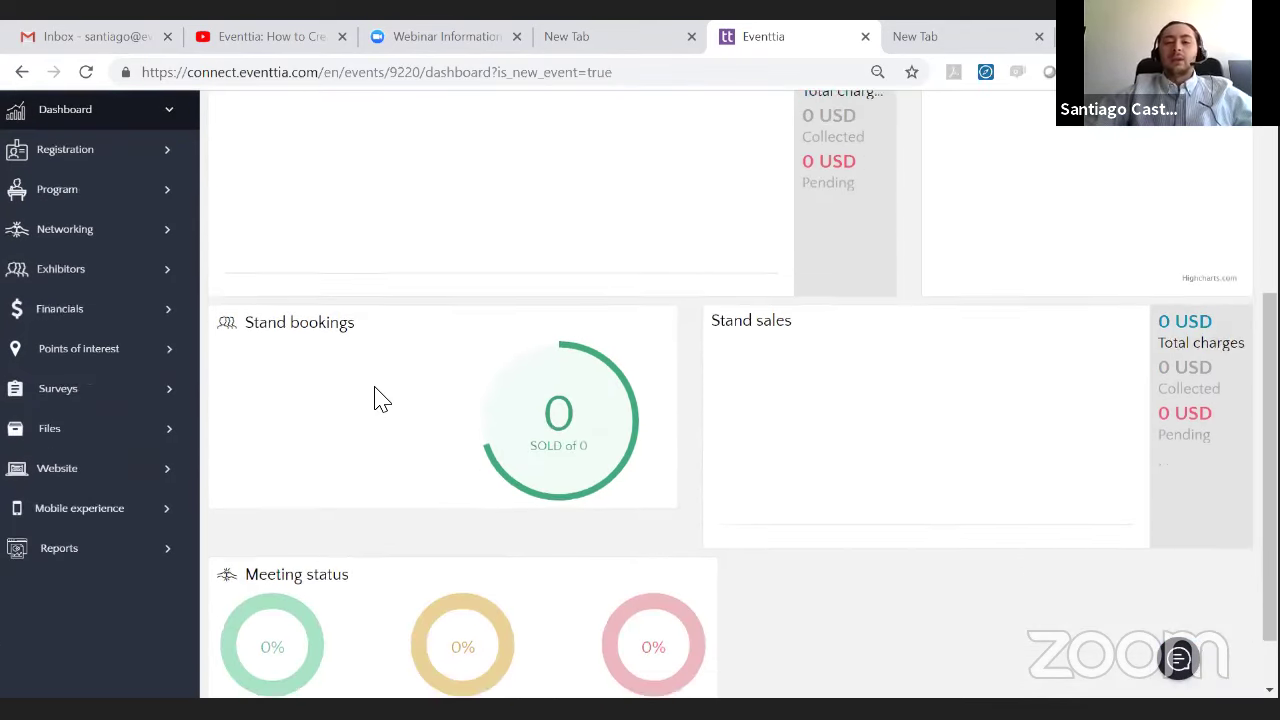
scroll(374, 400, up, 5)
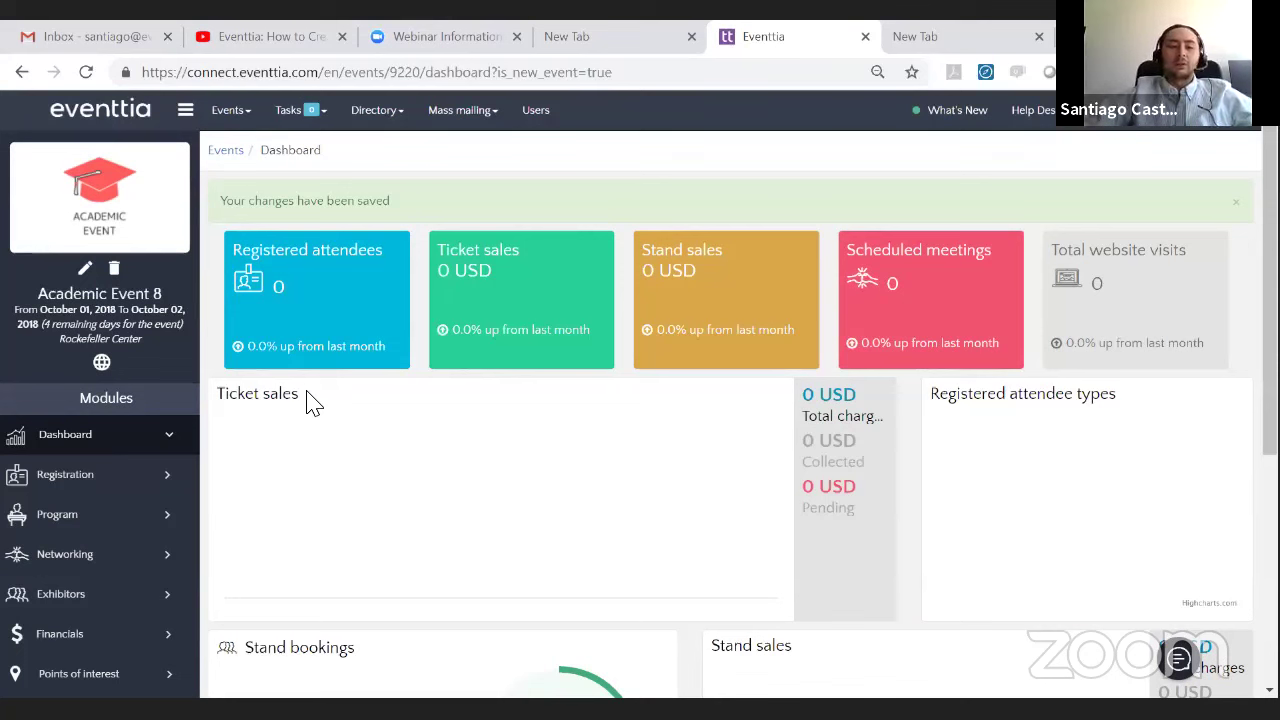
click(124, 476)
click(125, 478)
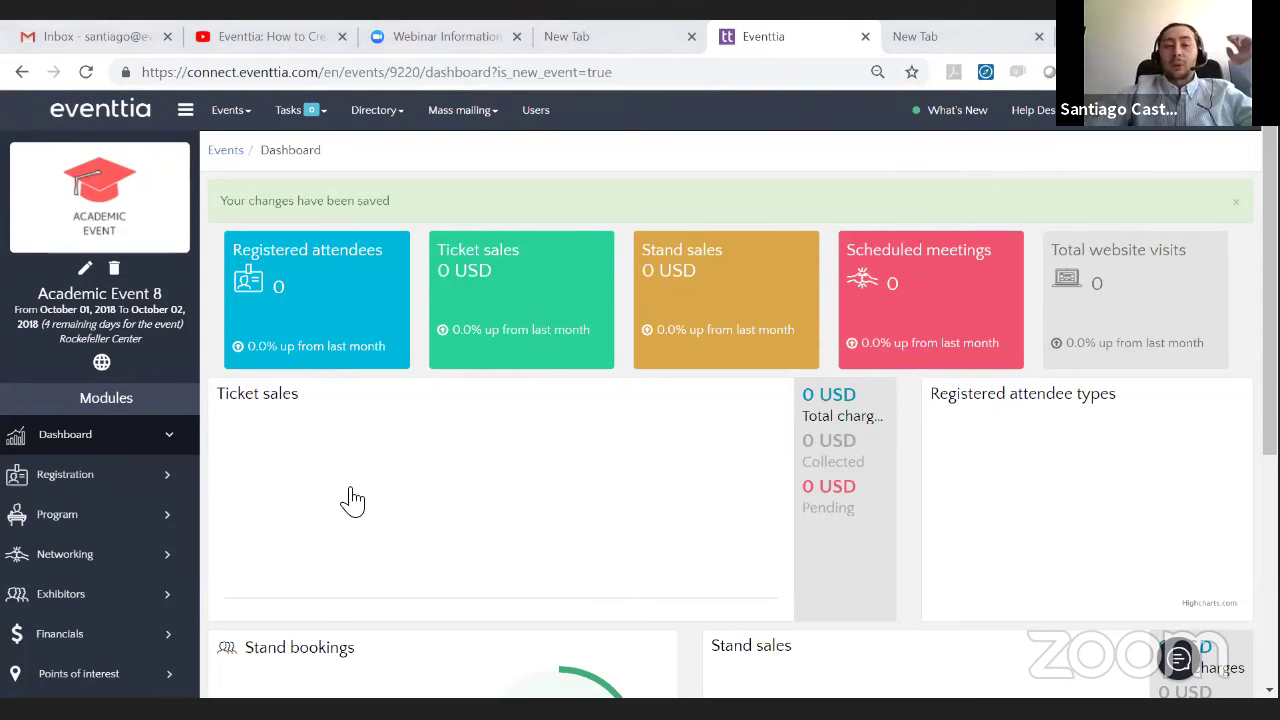
click(120, 478)
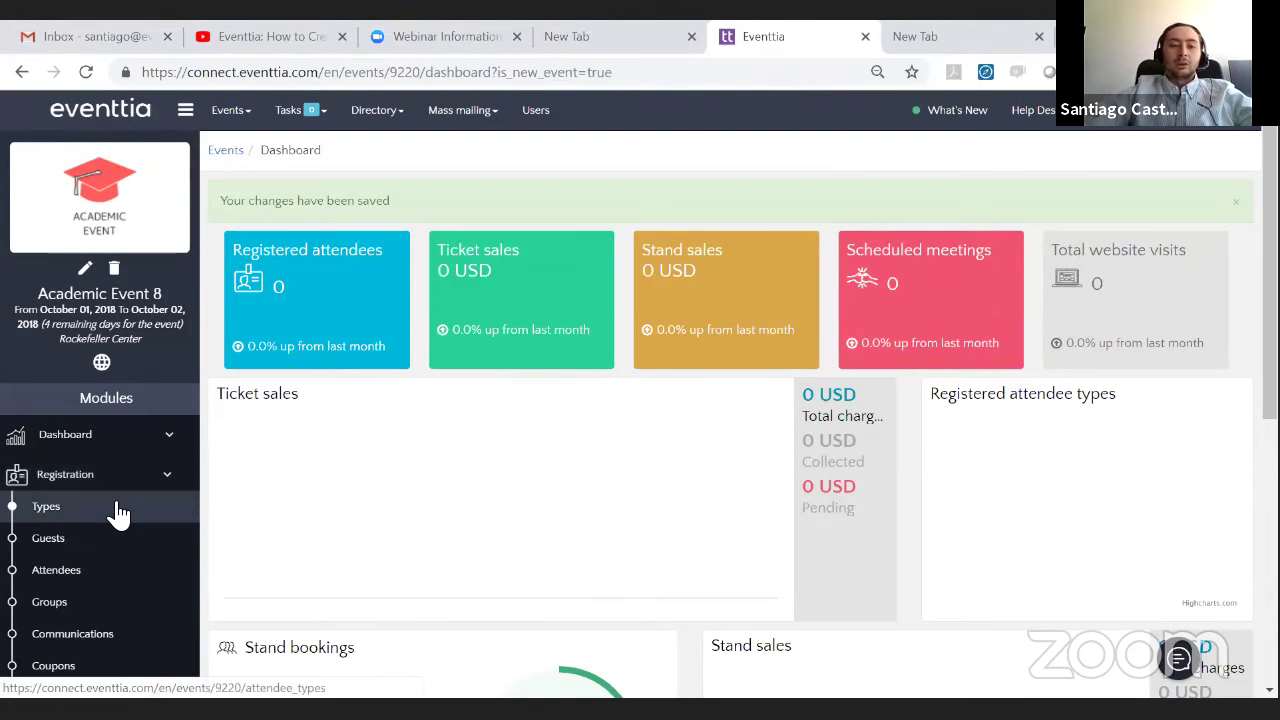
- Go to Registration > Types and edit the Participants attendee type
click(118, 512)
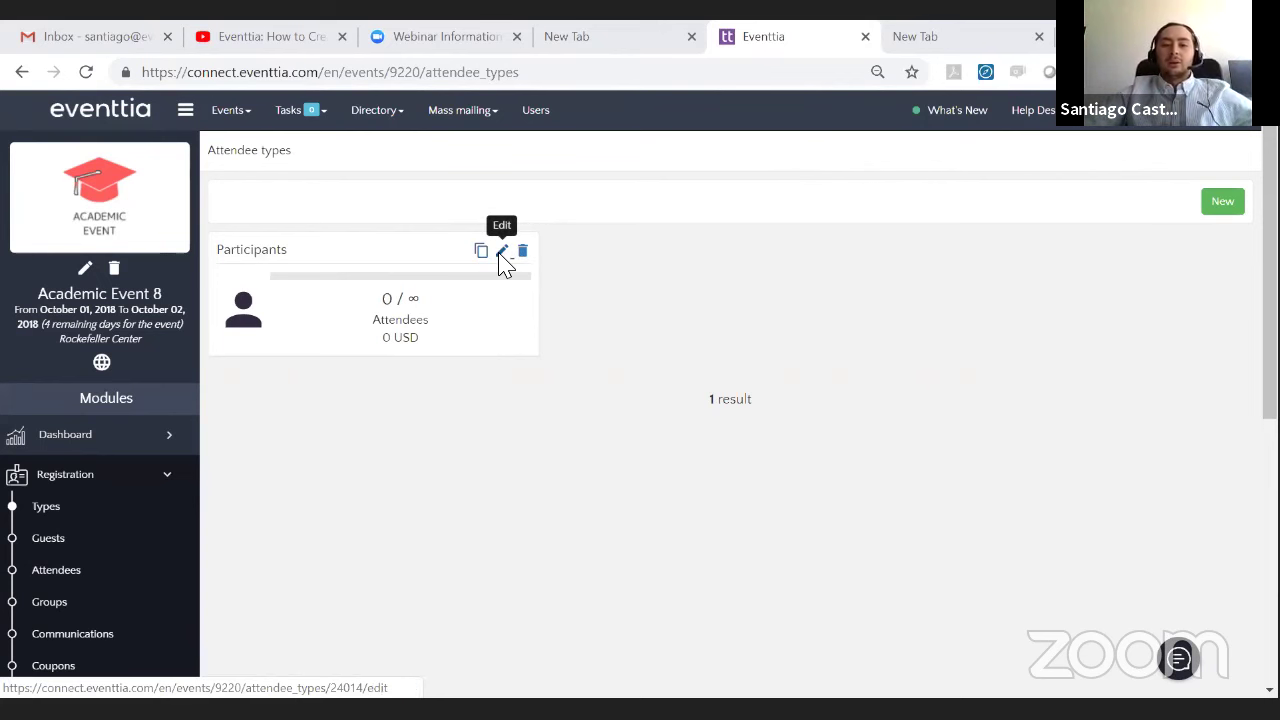
click(501, 251)
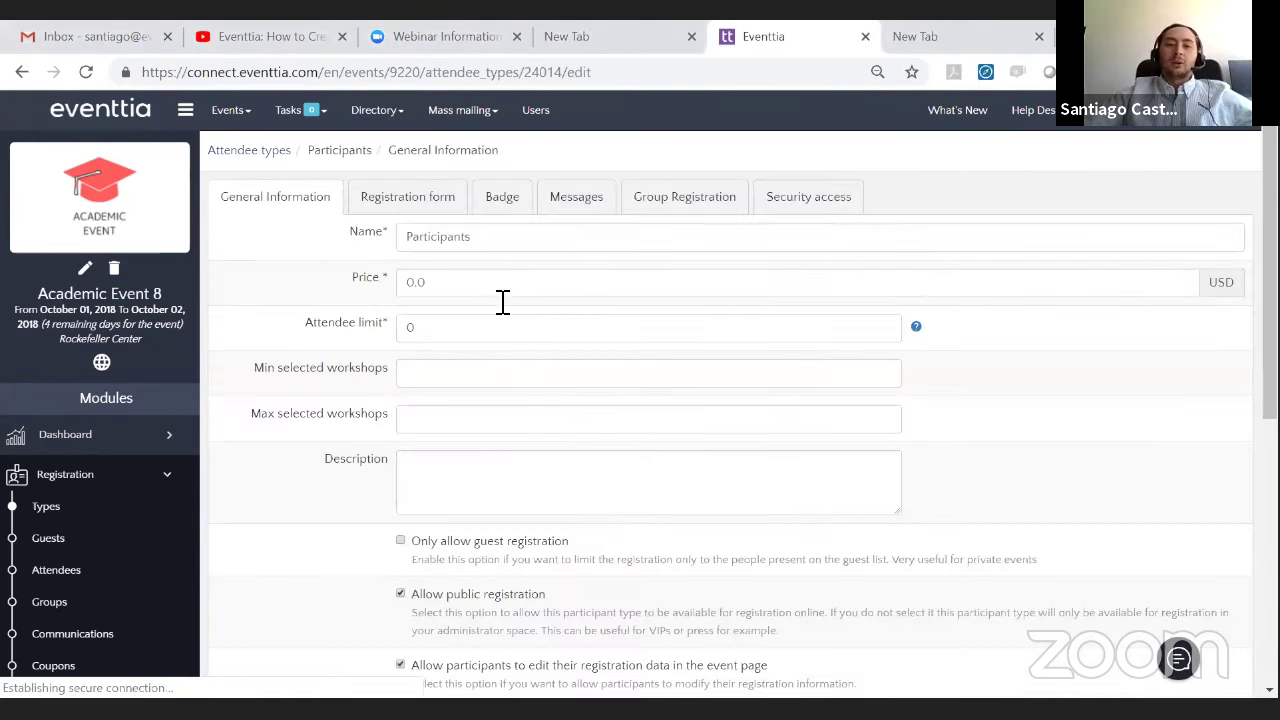
- Rename the attendee type from Participants to Undergraduate Students
click(528, 240)
key(ctrl+a)
key(BackSpace)
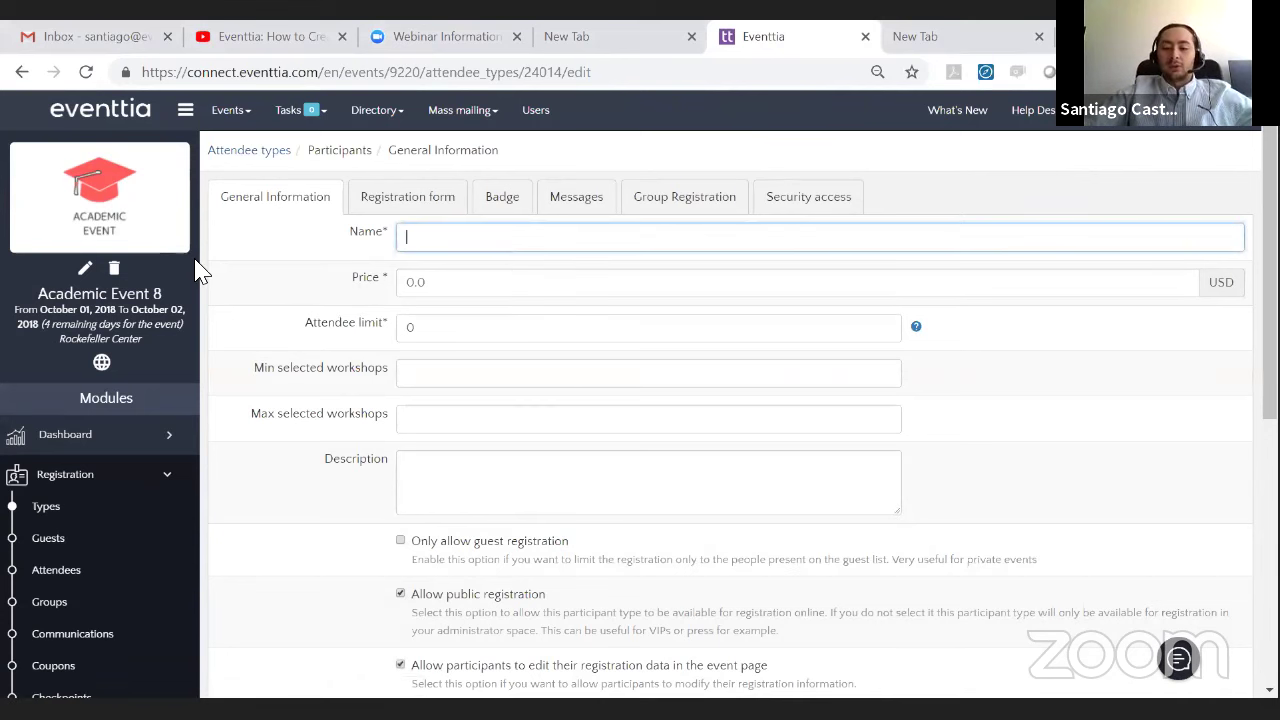
text(Un)
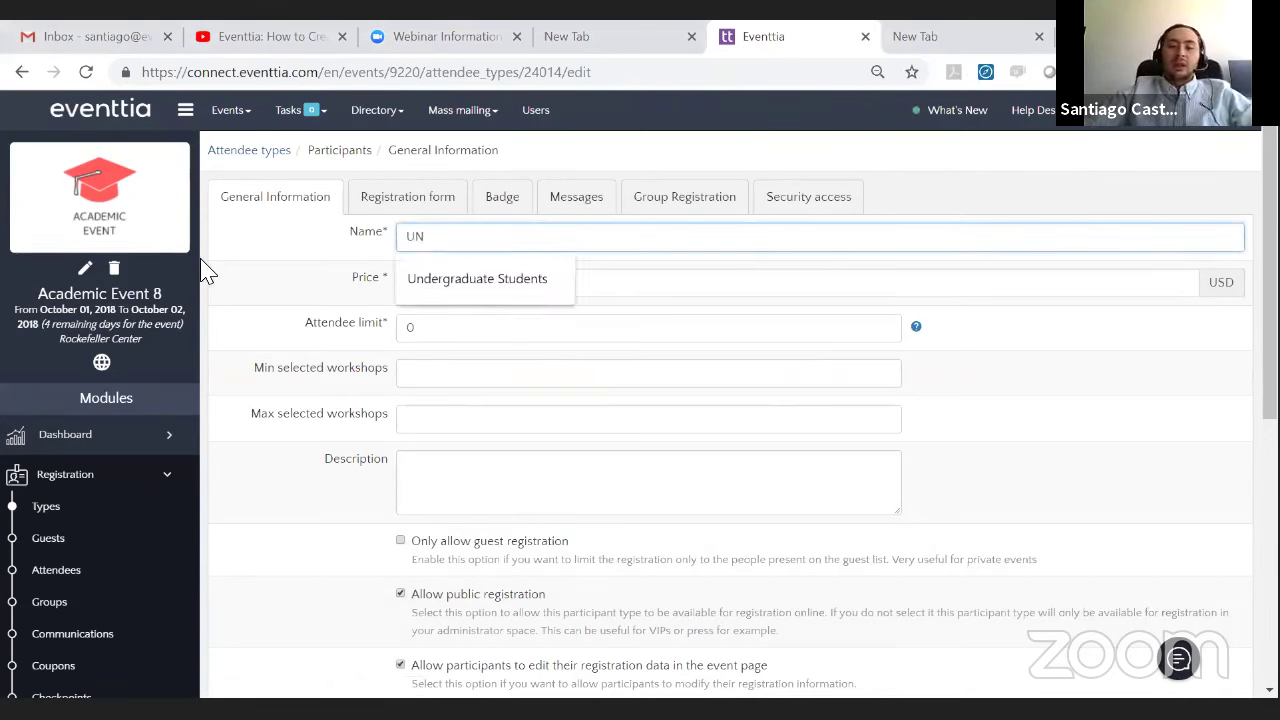
key(BackSpace)
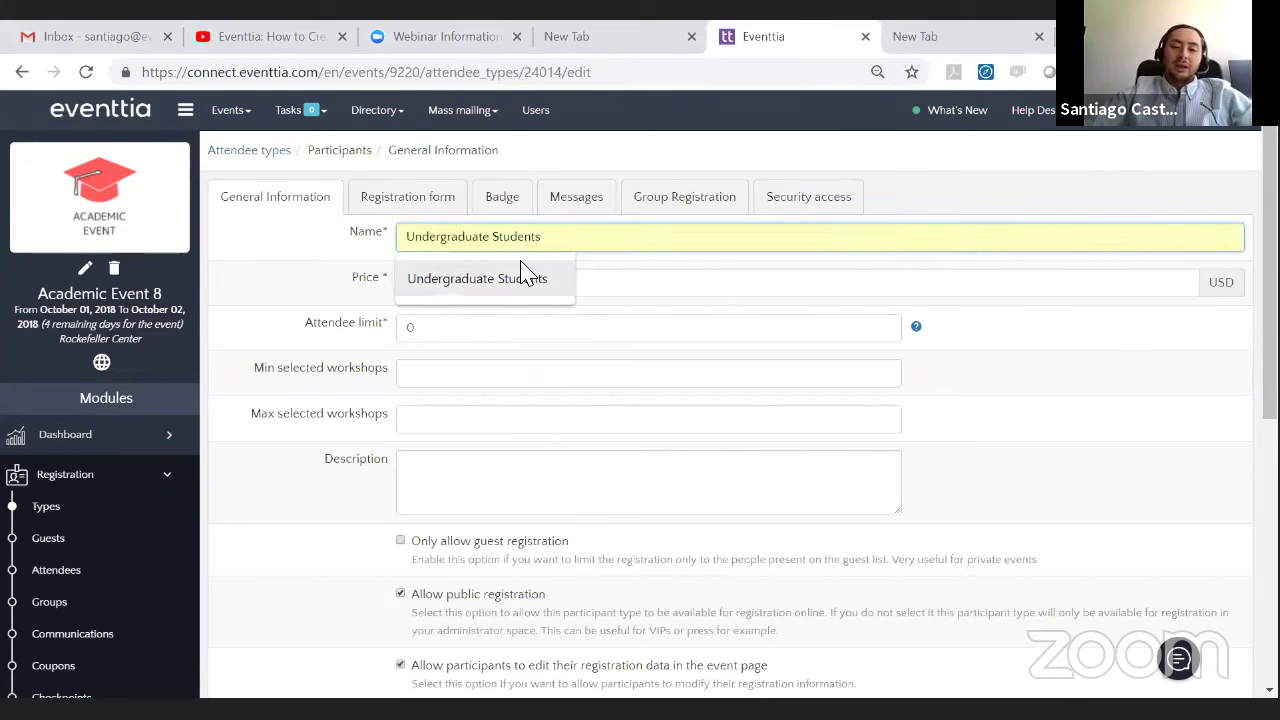
click(518, 275)
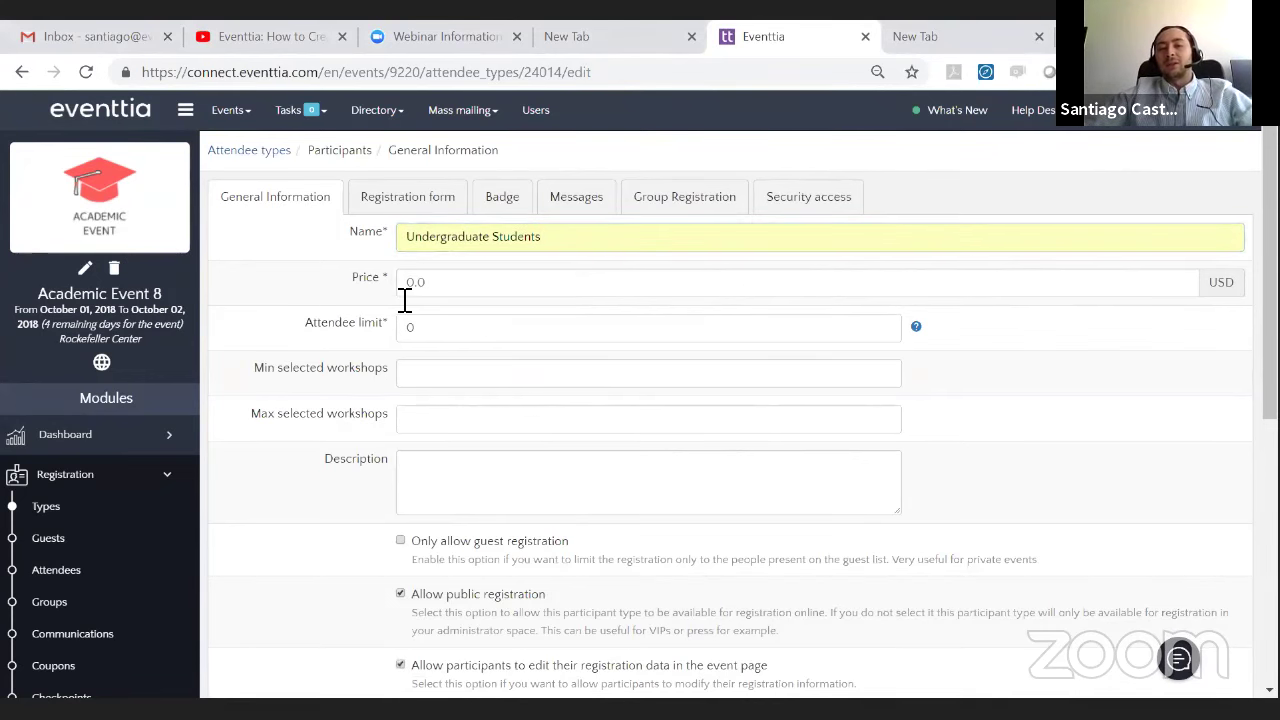
- Set the price to 100 USD and the attendee limit to 400
scroll(423, 306, down, 3)
scroll(440, 300, up, 1)
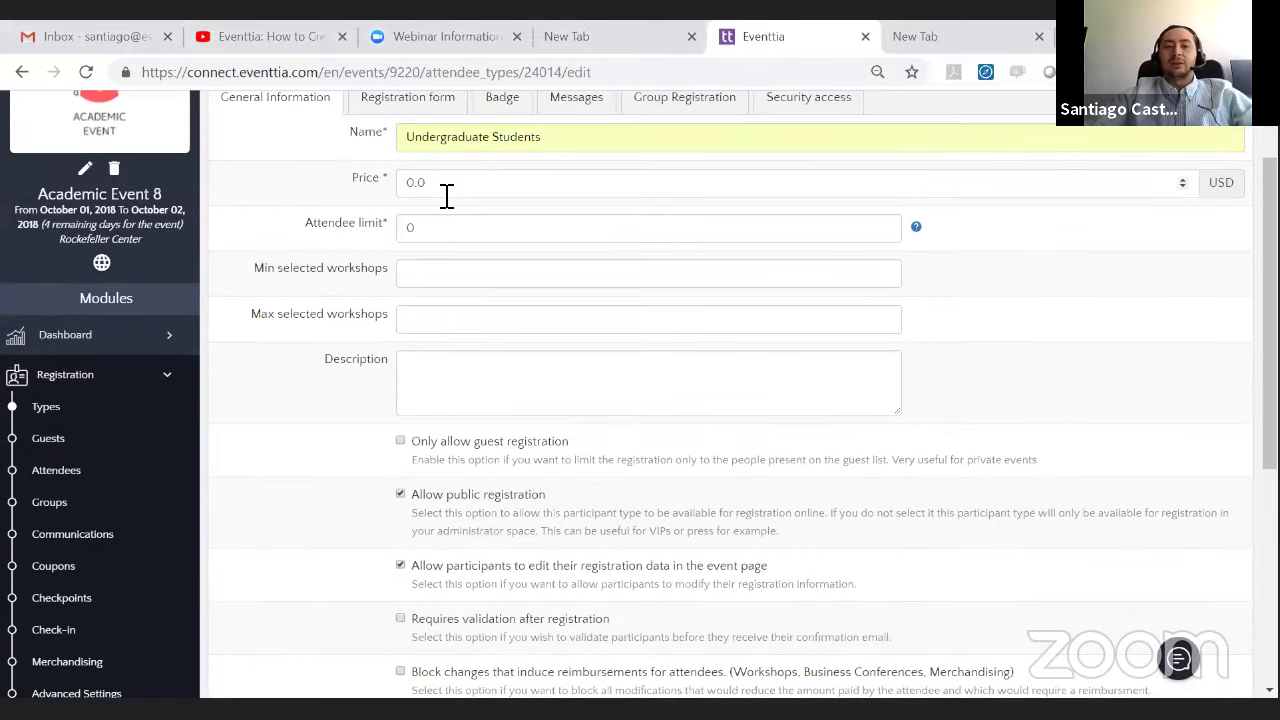
click(336, 188)
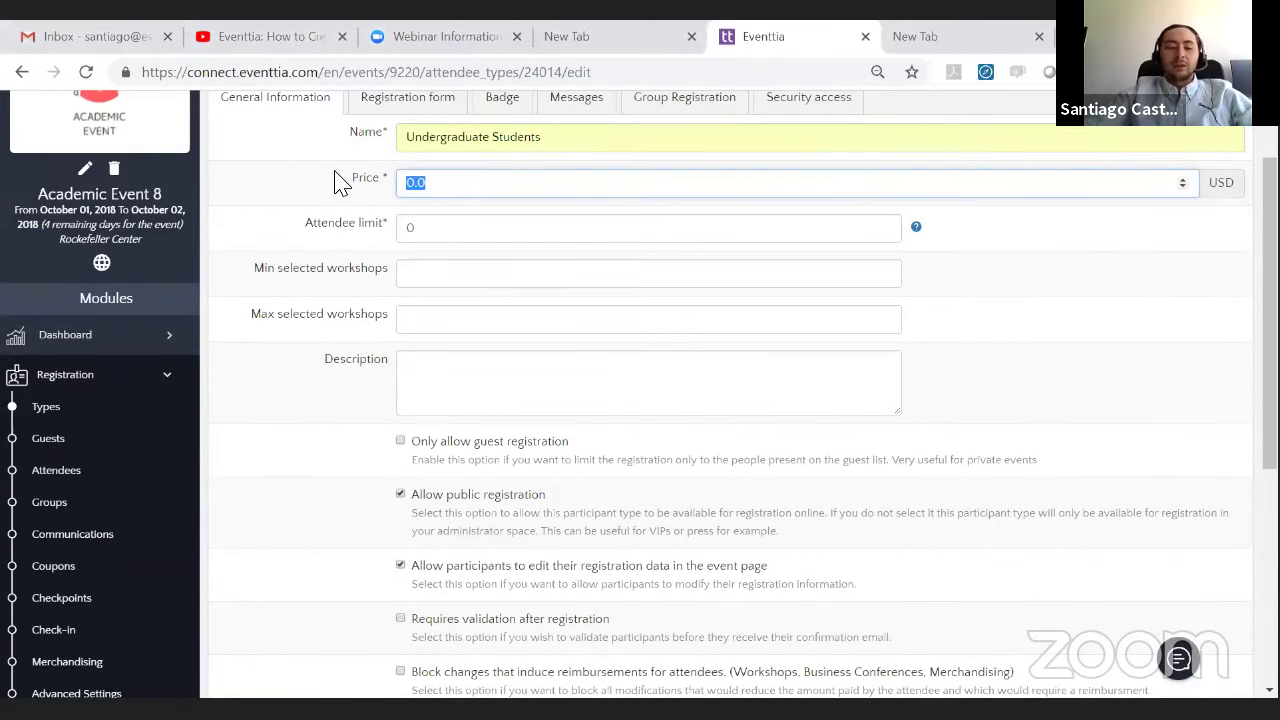
text(100)
click(305, 287)
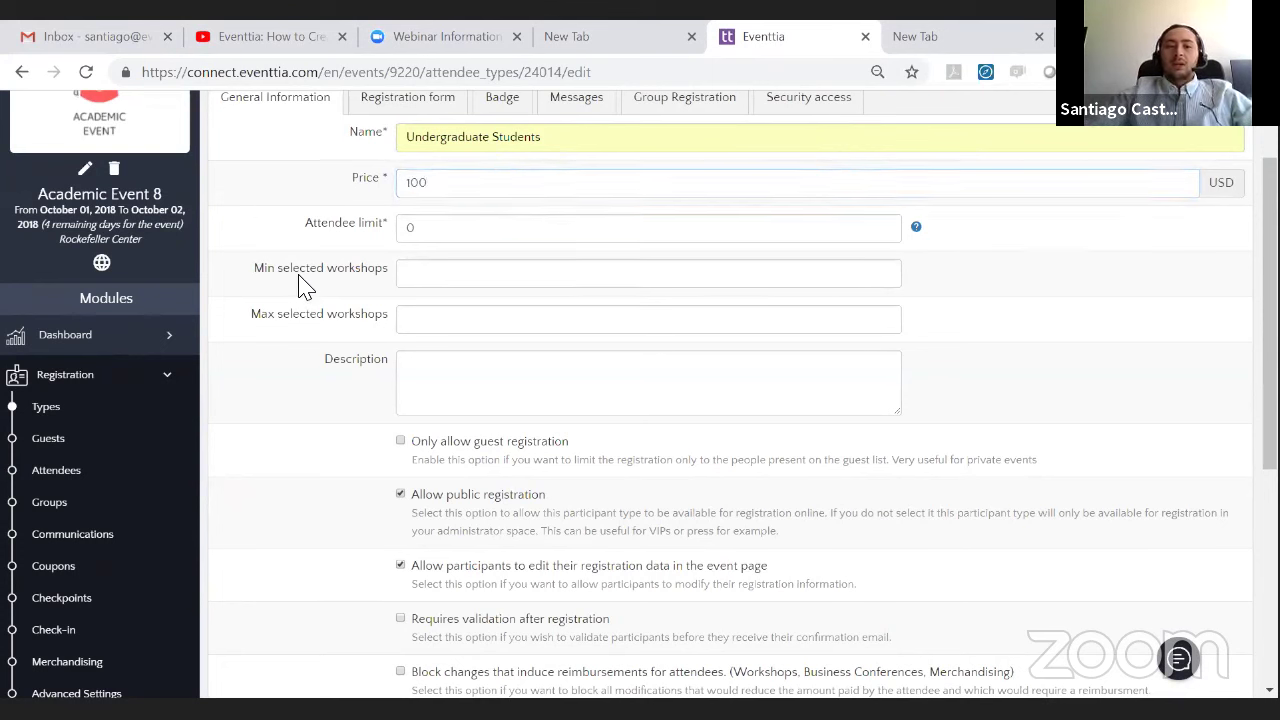
click(436, 228)
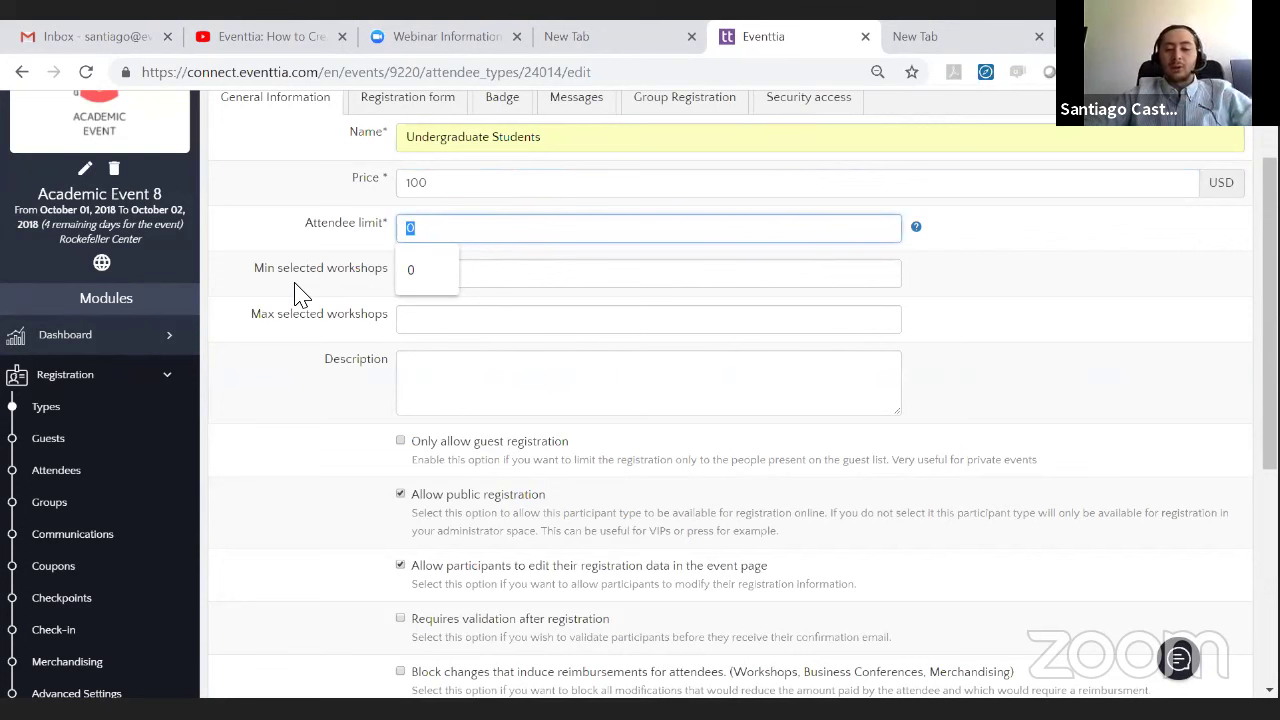
text(400)
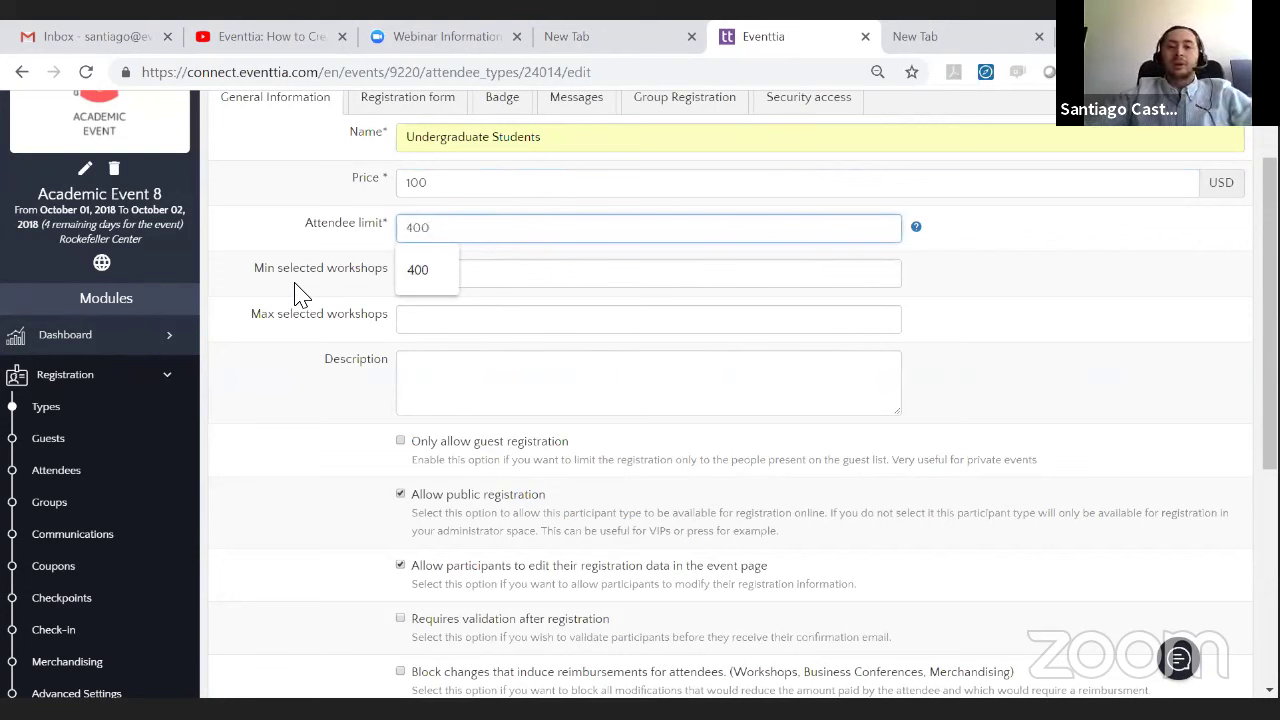
click(340, 312)
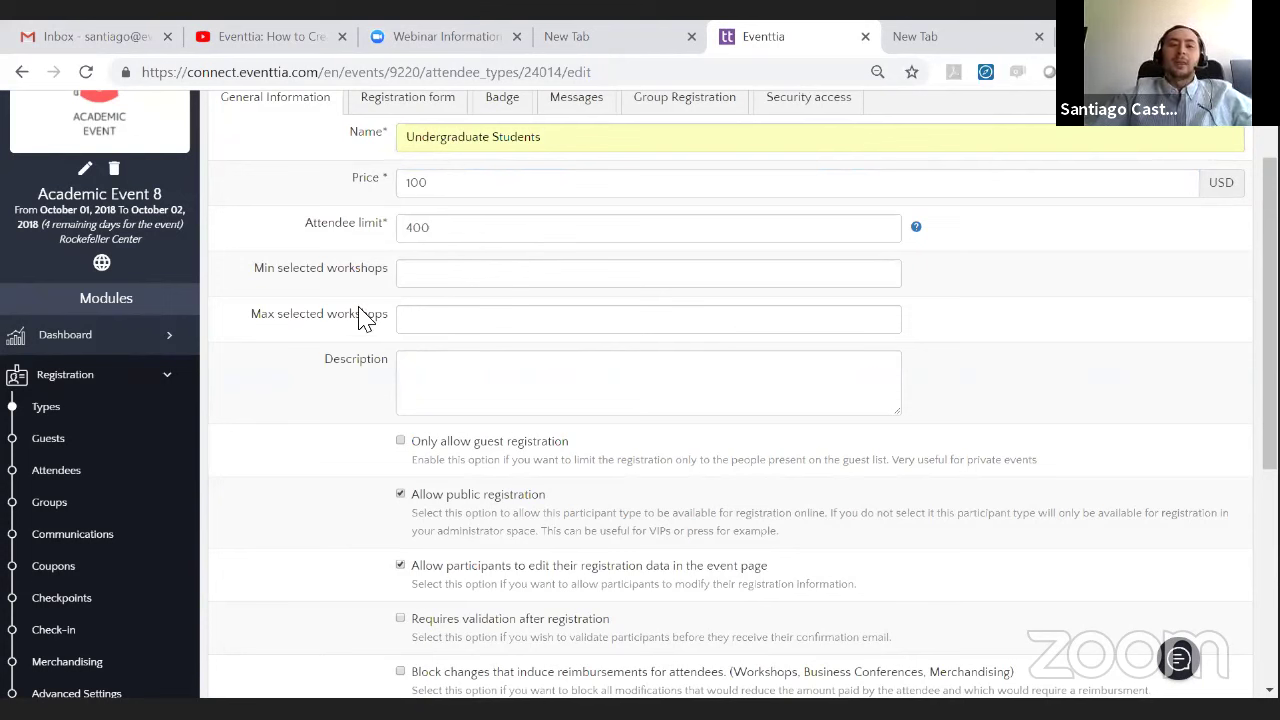
drag(254, 272, 319, 268)
drag(338, 317, 262, 317)
click(272, 316)
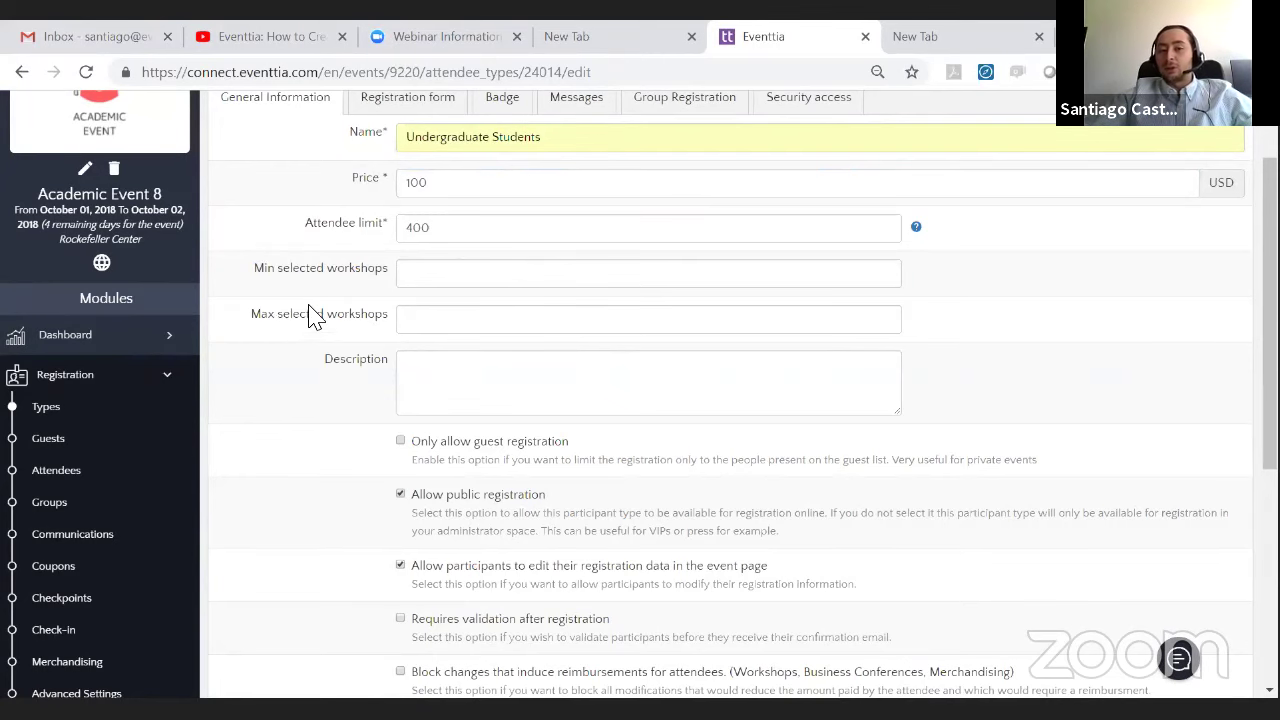
scroll(437, 287, down, 2)
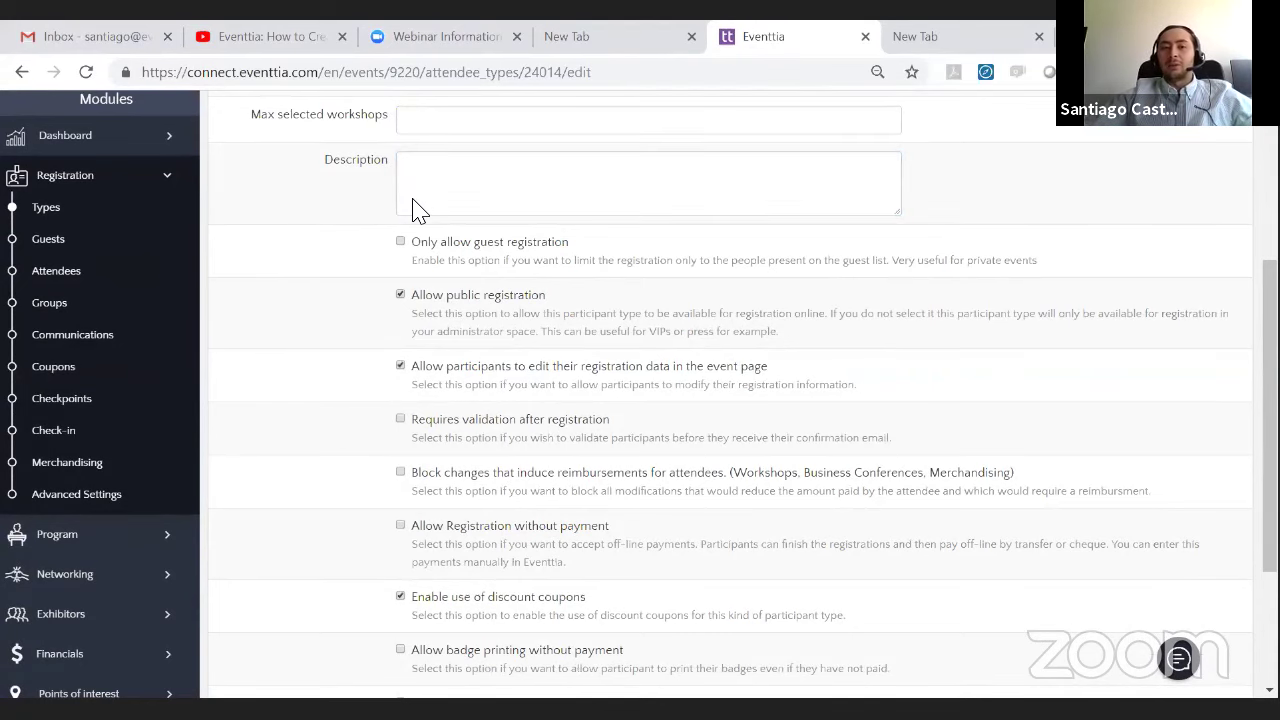
scroll(418, 210, down, 1)
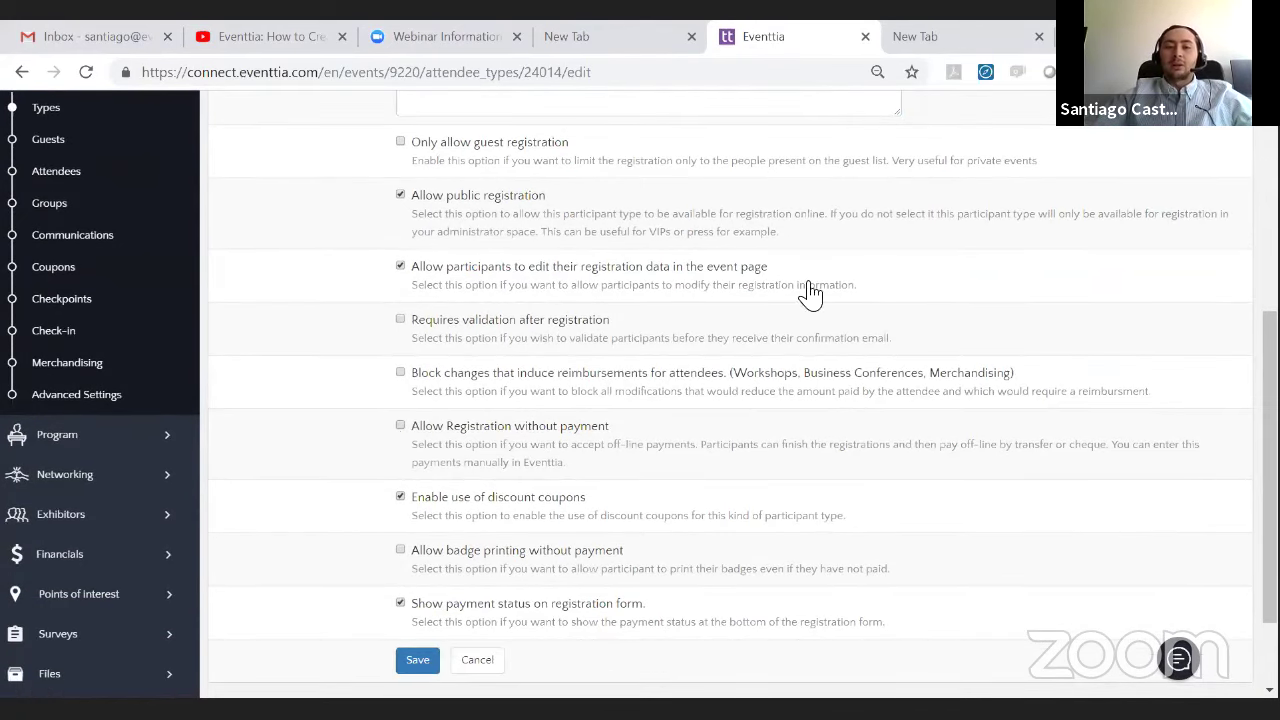
scroll(560, 379, up, 1)
scroll(560, 380, down, 1)
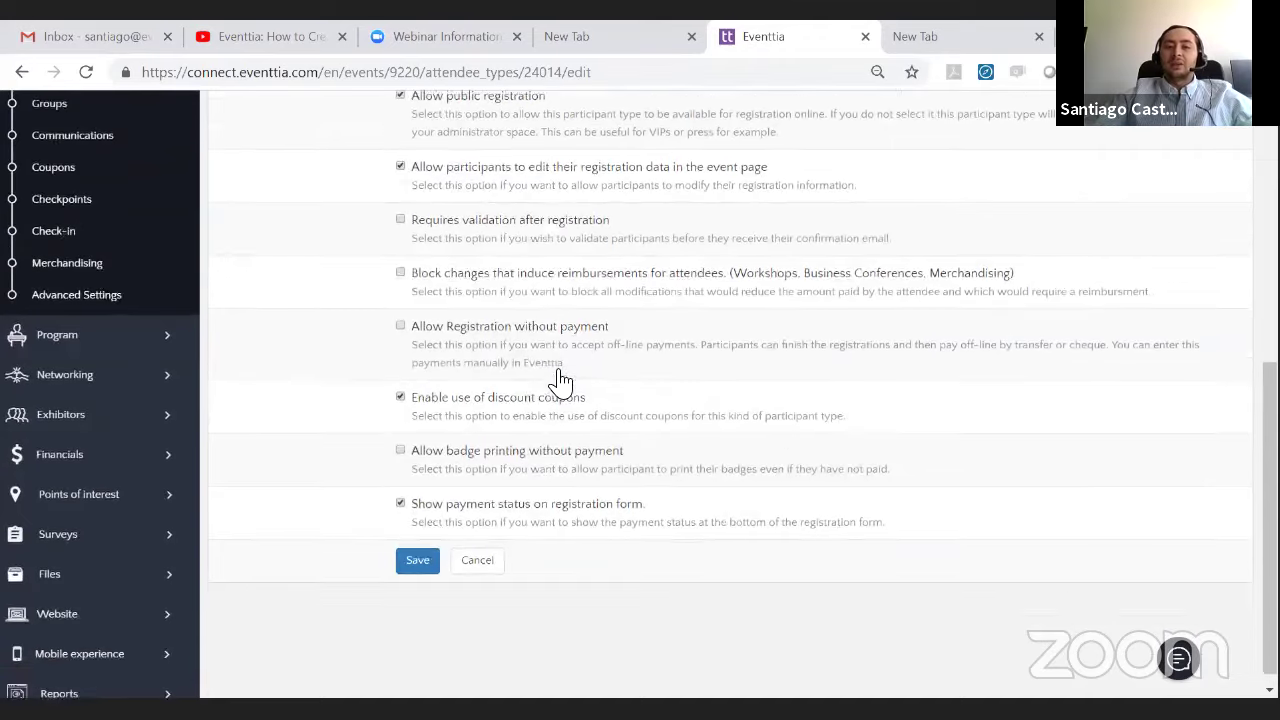
scroll(560, 380, up, 2)
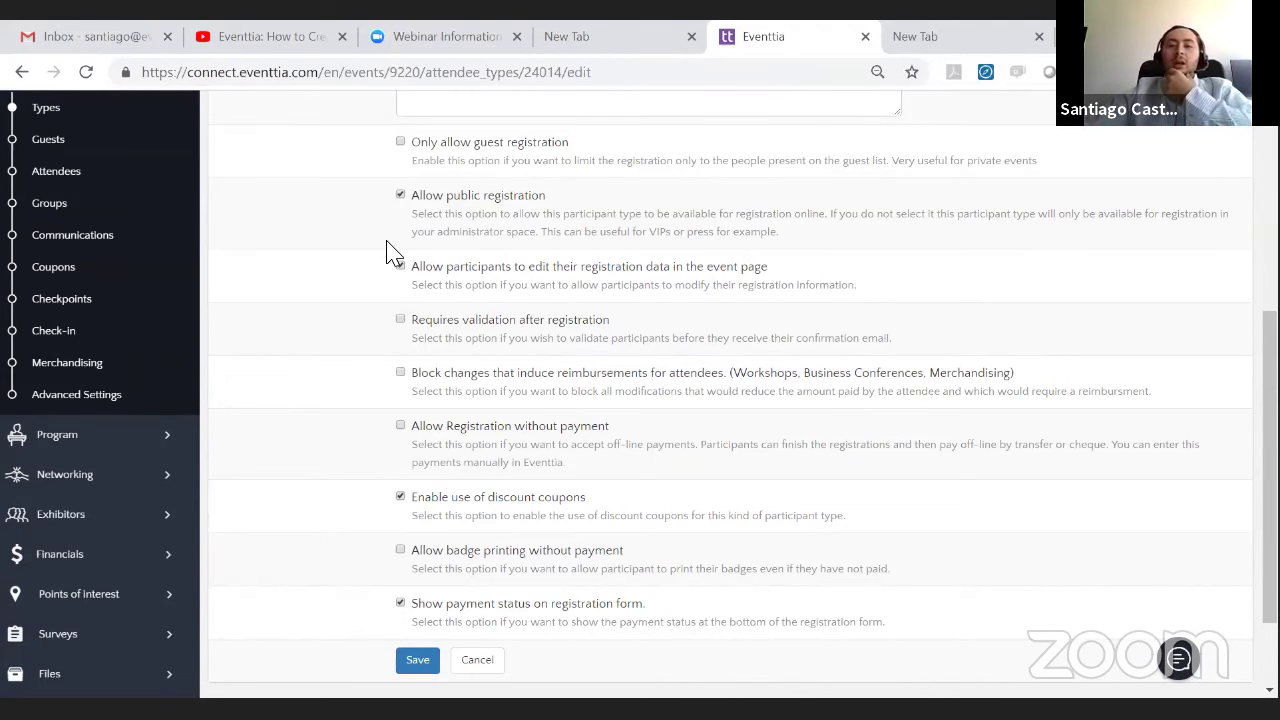
scroll(390, 252, down, 1)
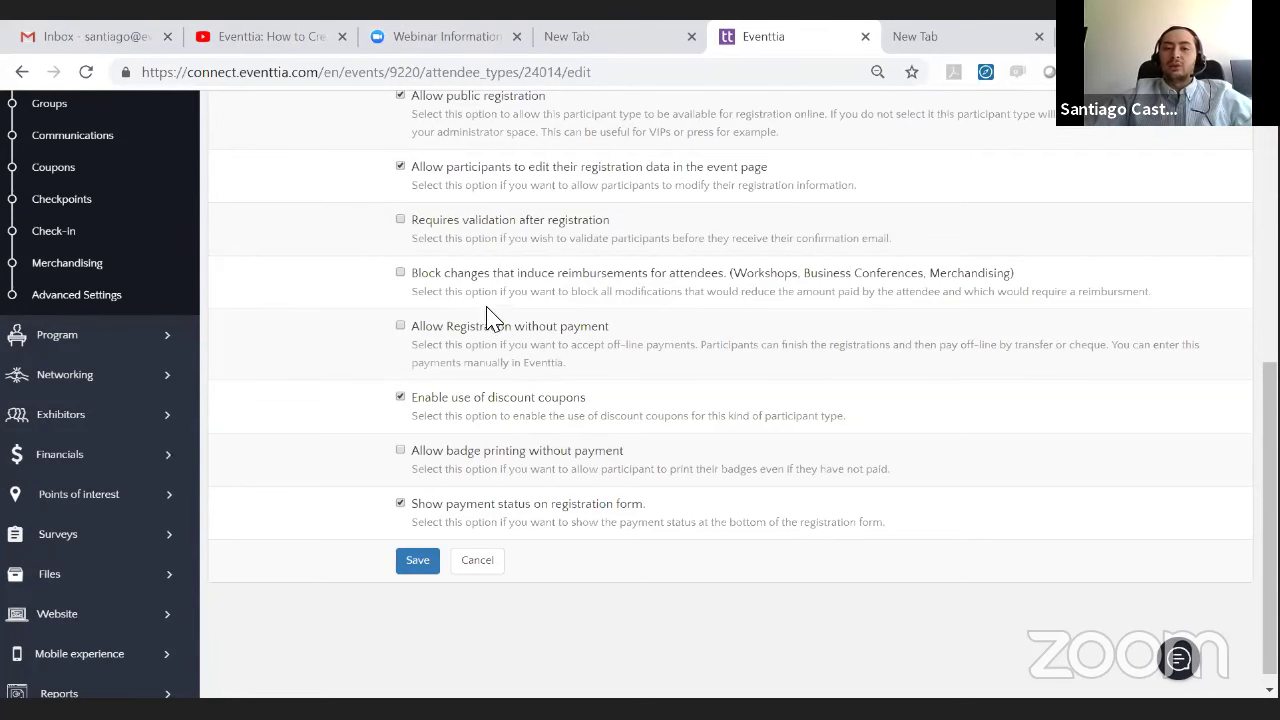
scroll(484, 310, down, 1)
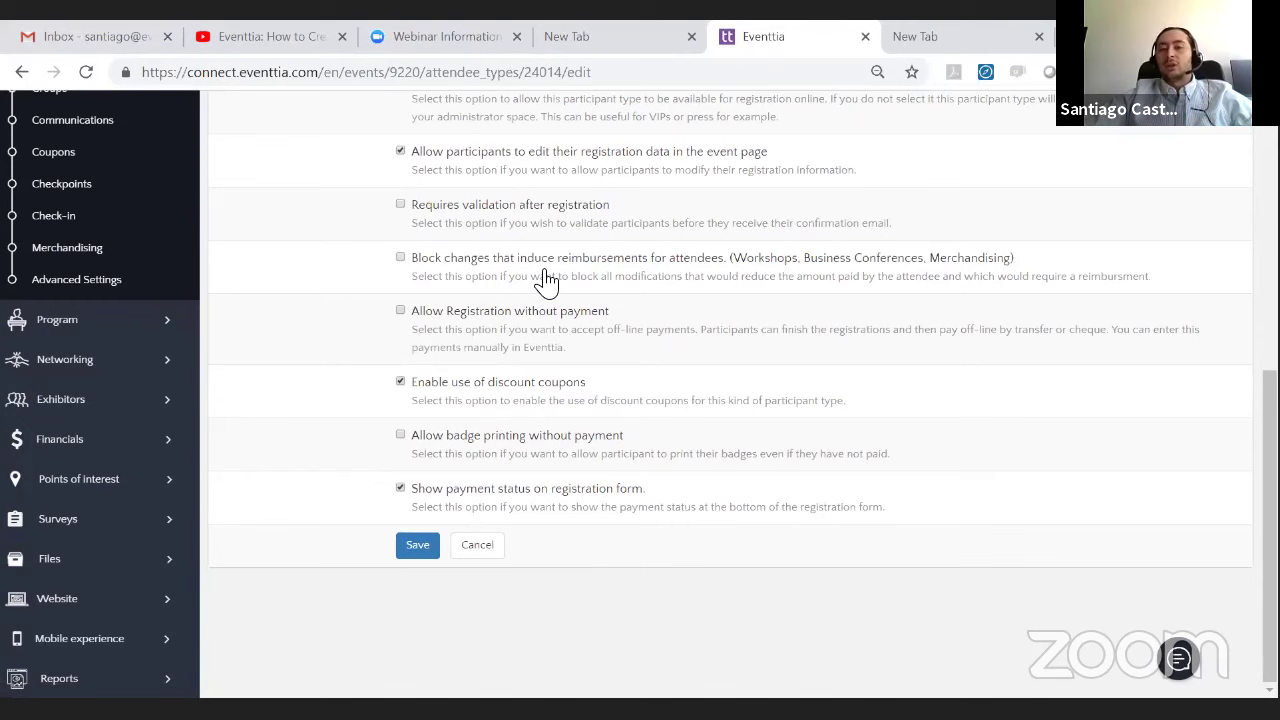
scroll(543, 280, up, 3)
scroll(535, 310, down, 3)
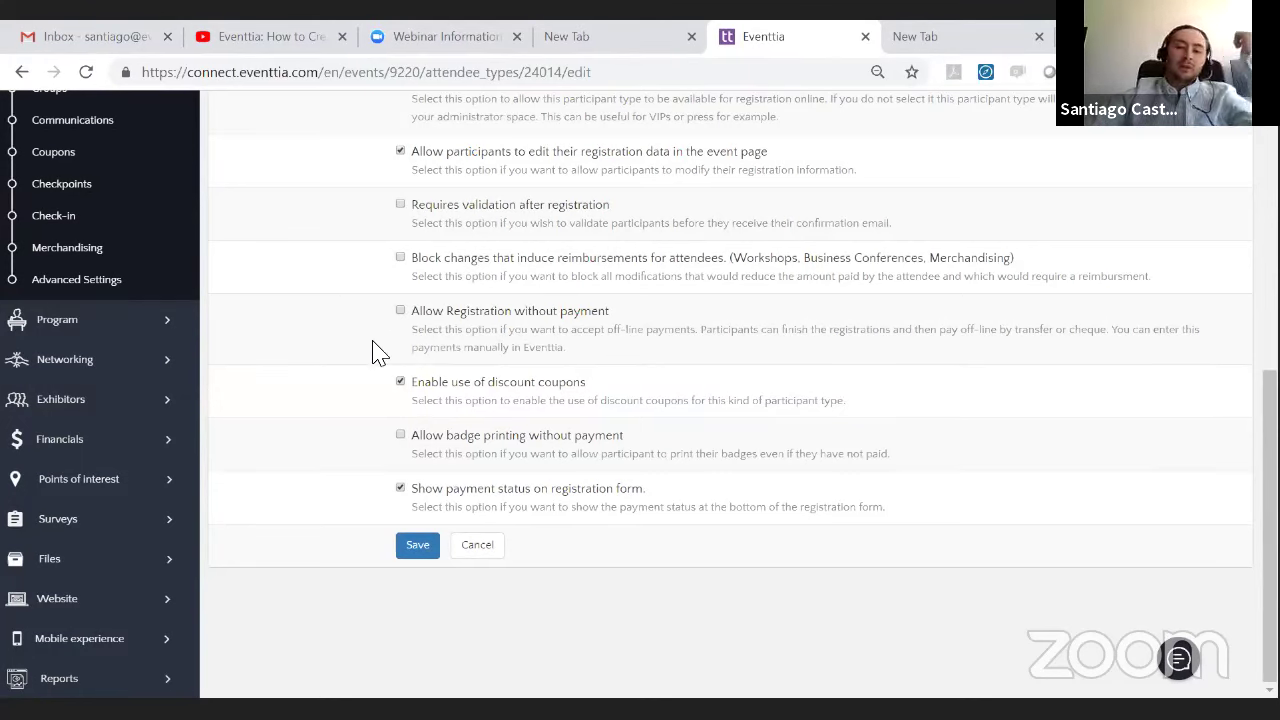
- Save the Undergraduate Students attendee type and open its Registration form
click(418, 546)
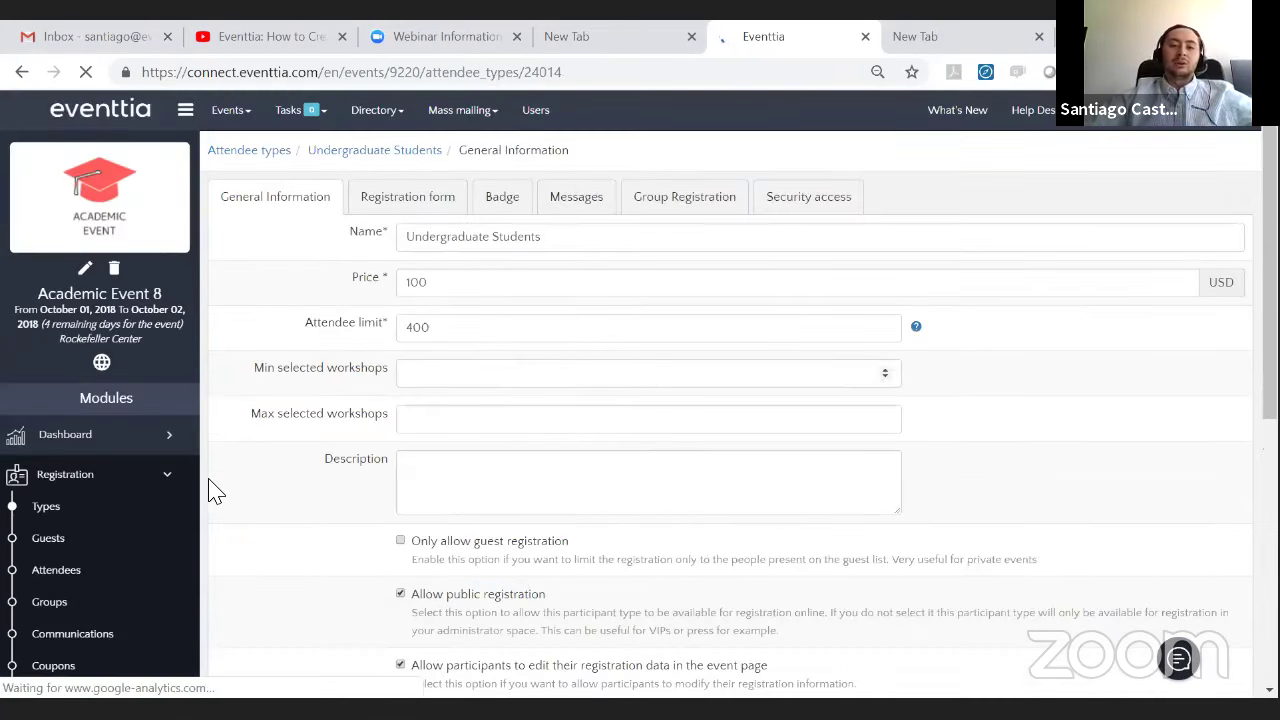
scroll(385, 465, down, 2)
scroll(390, 475, down, 4)
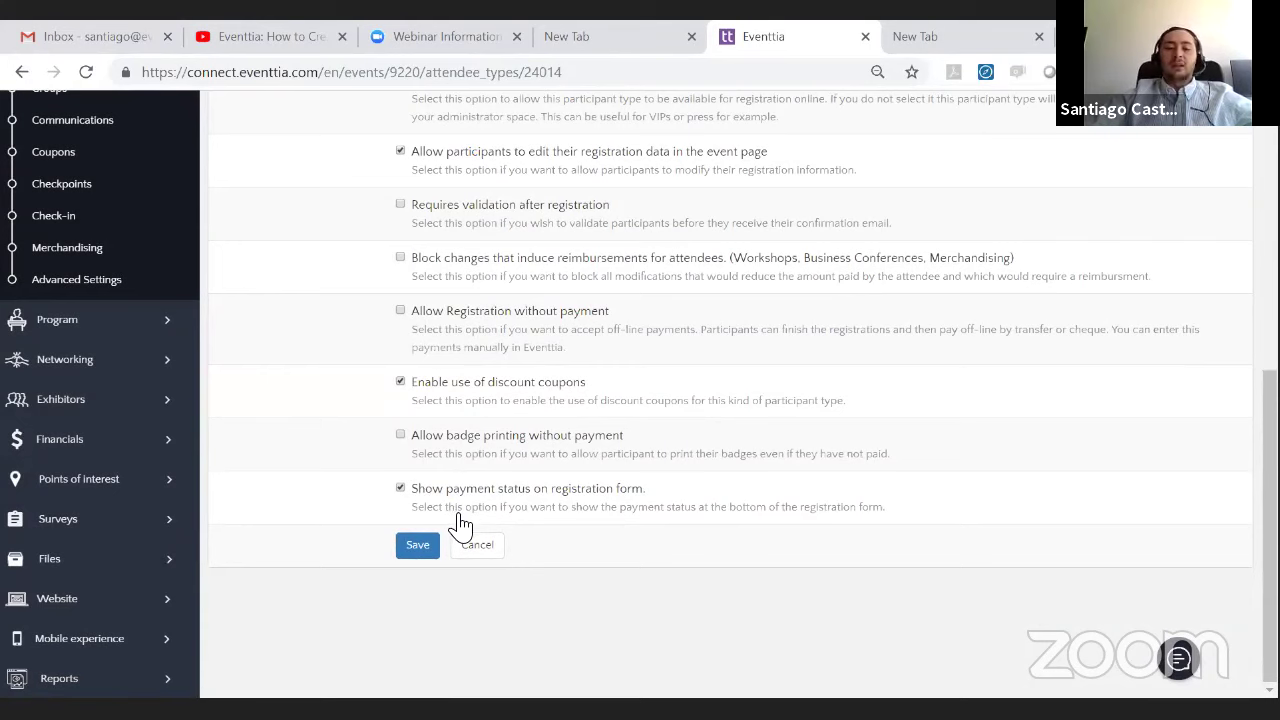
scroll(440, 470, up, 5)
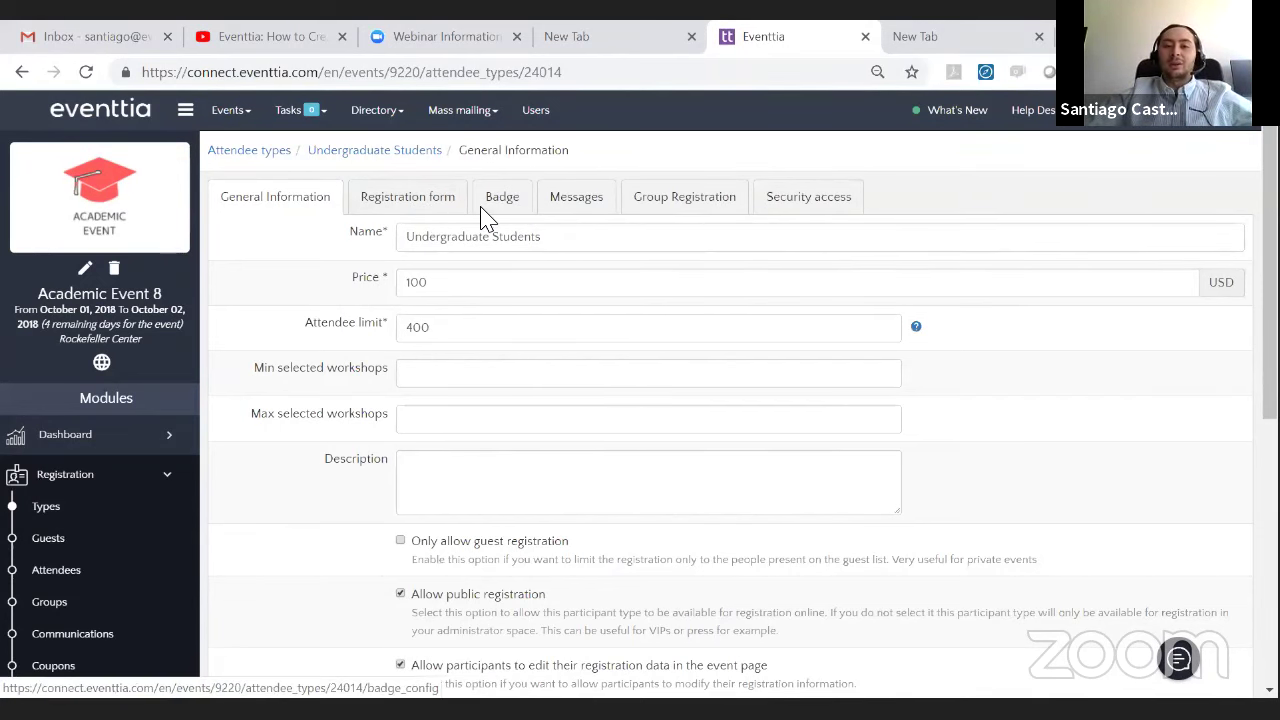
click(422, 216)
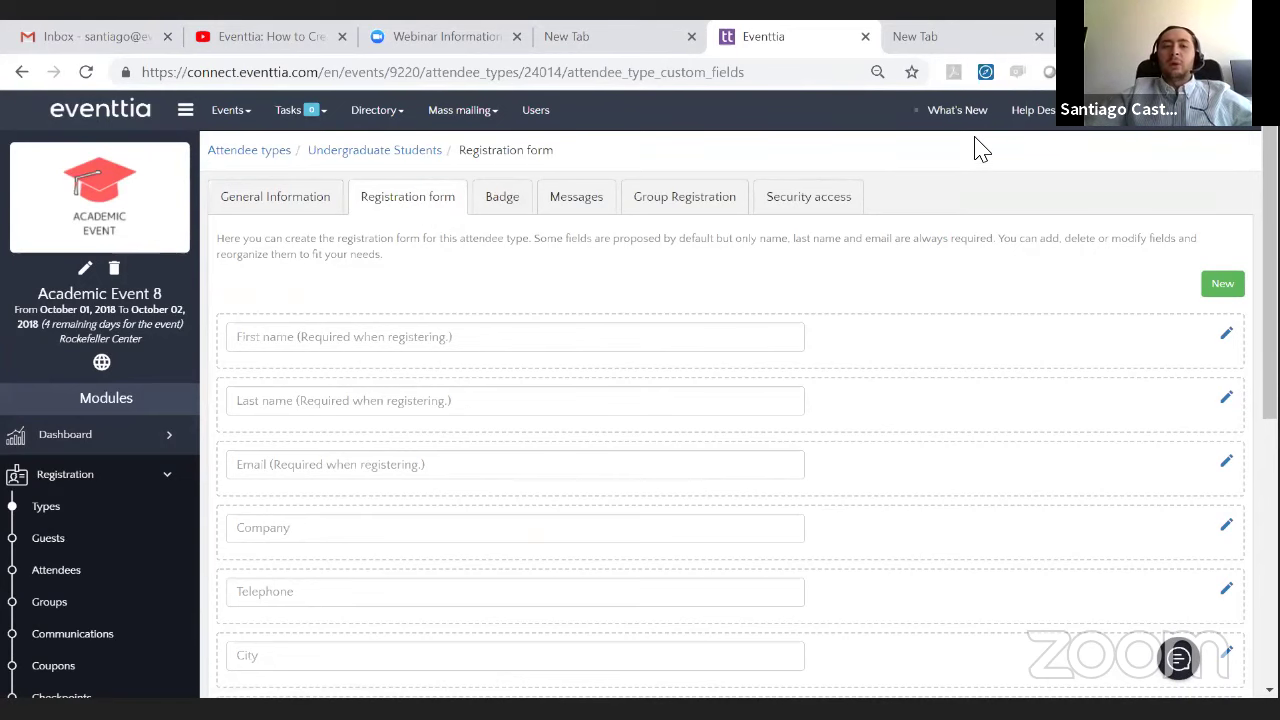
- Untick Displayed for the Invoicing information field so attendees can't see it
scroll(995, 270, down, 1)
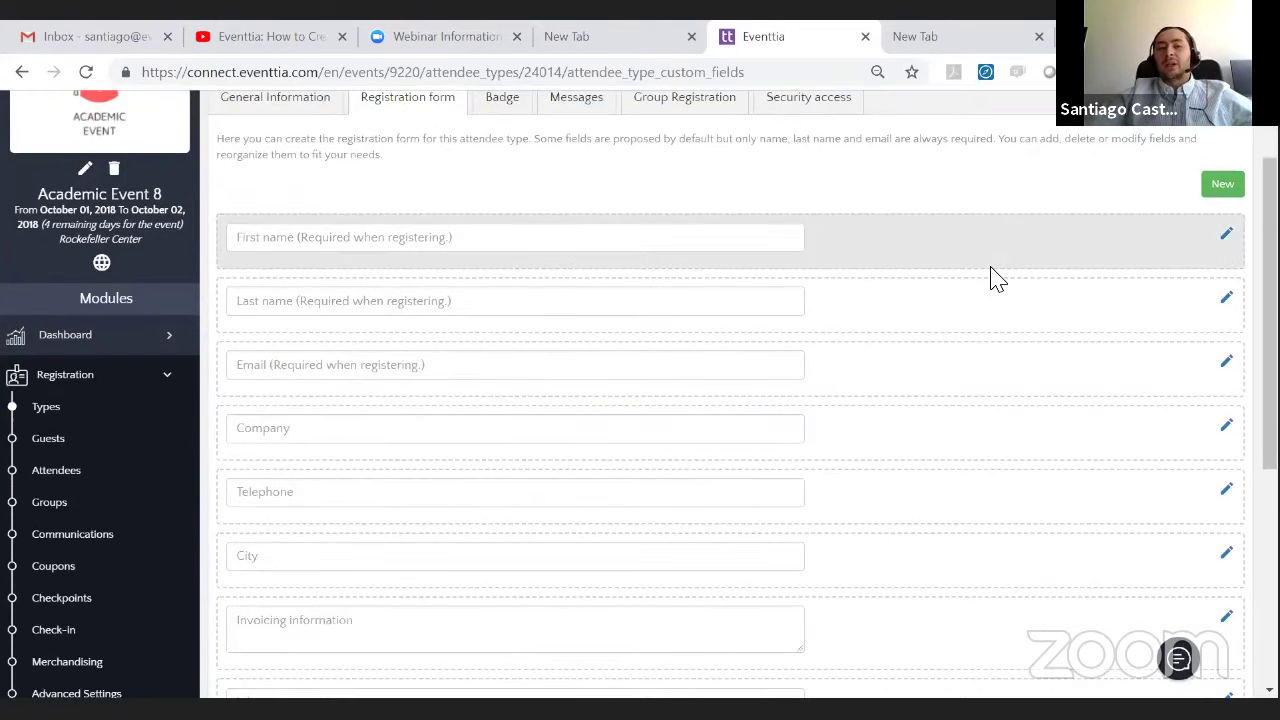
scroll(990, 277, up, 2)
scroll(995, 278, down, 4)
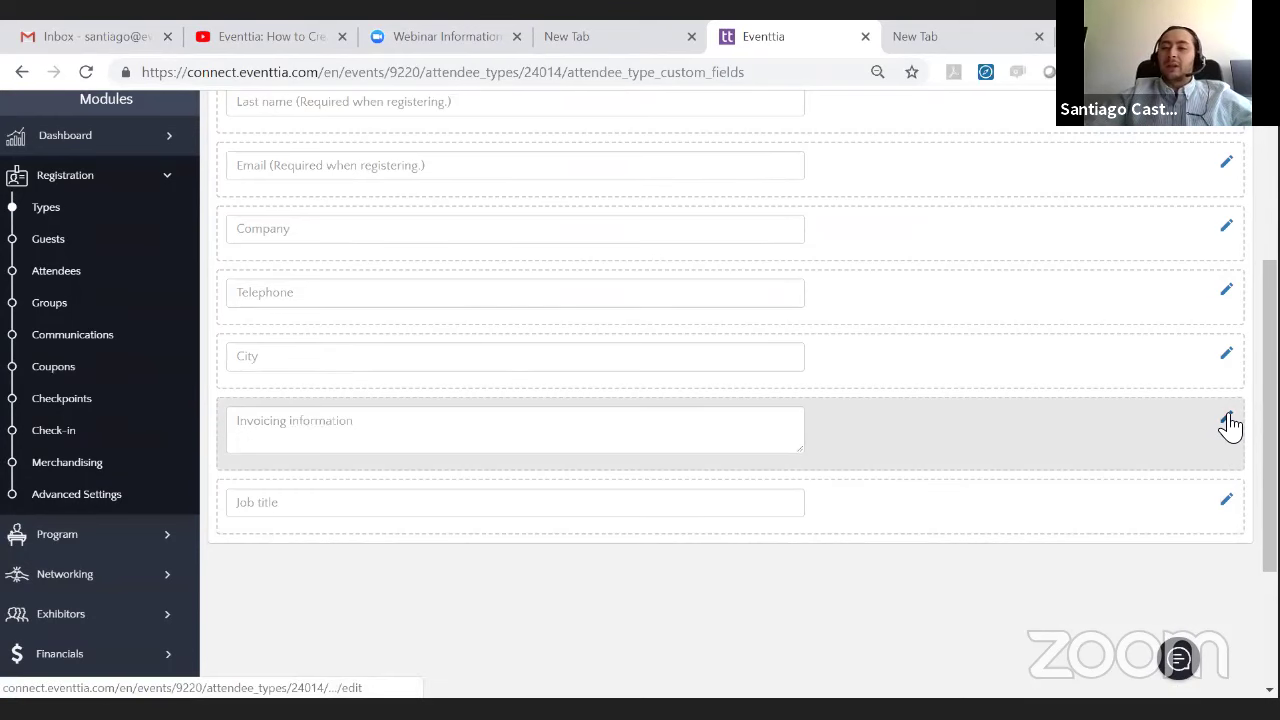
click(1227, 418)
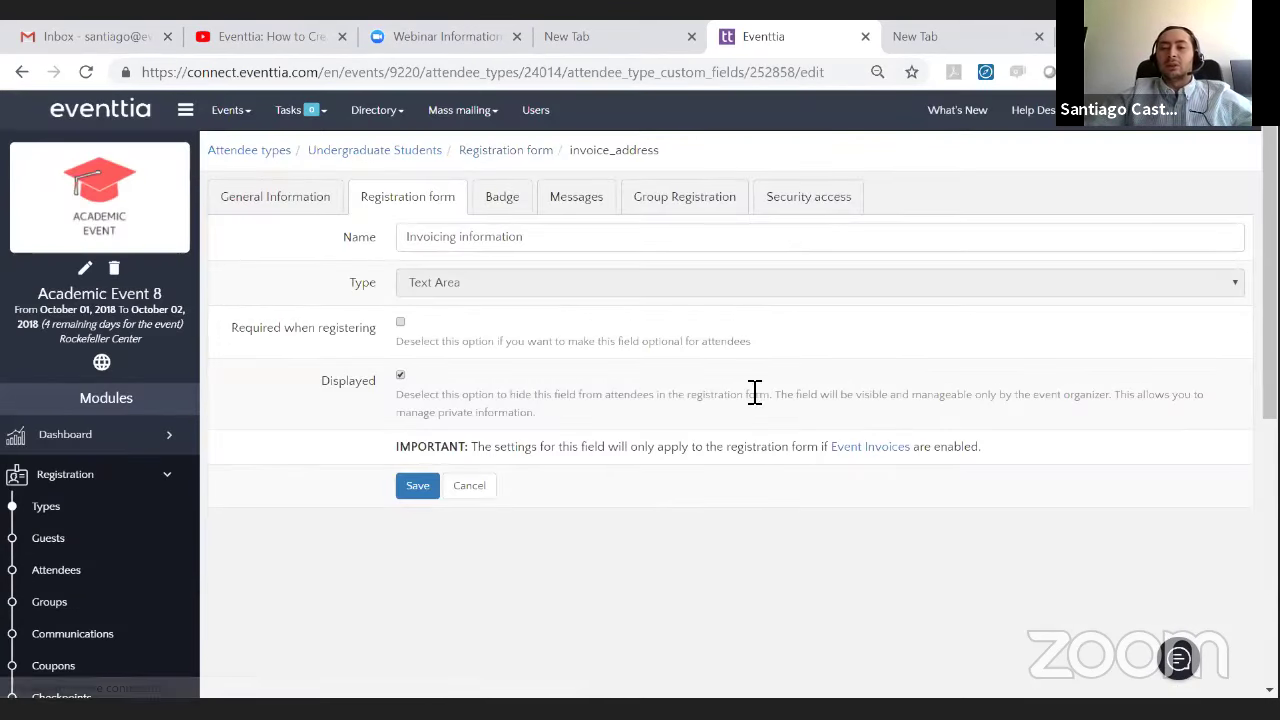
click(400, 375)
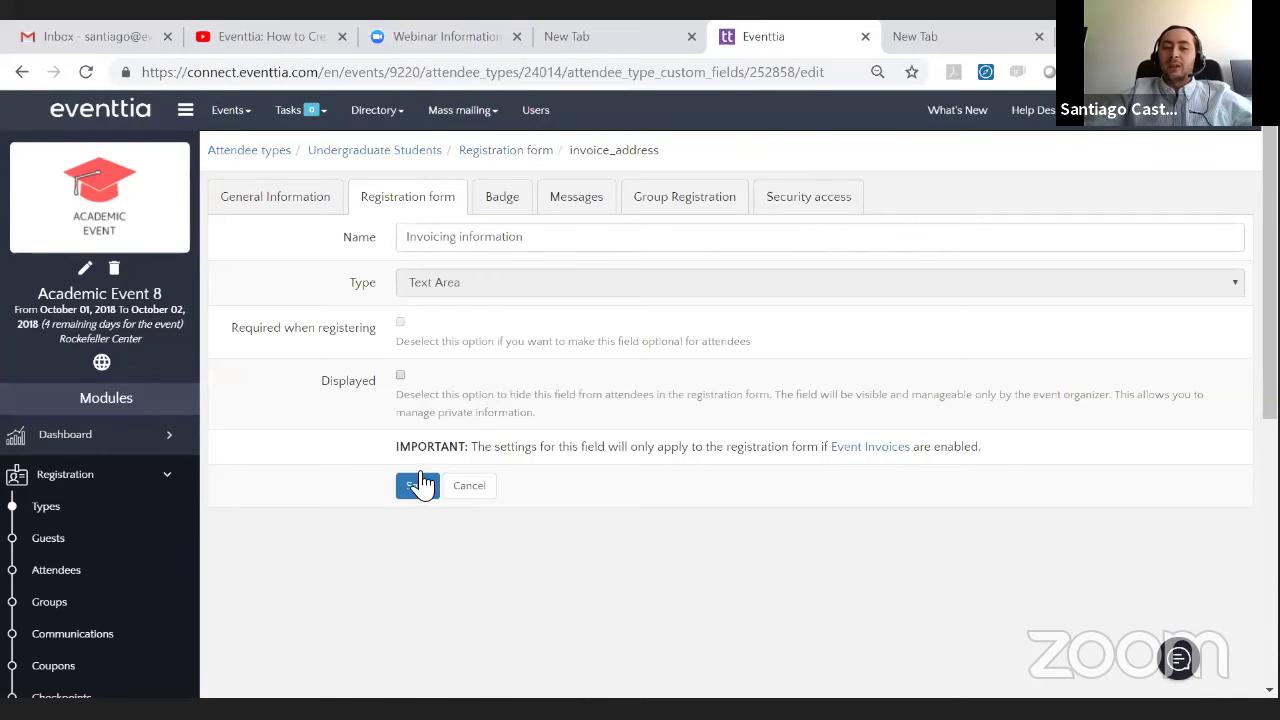
click(418, 485)
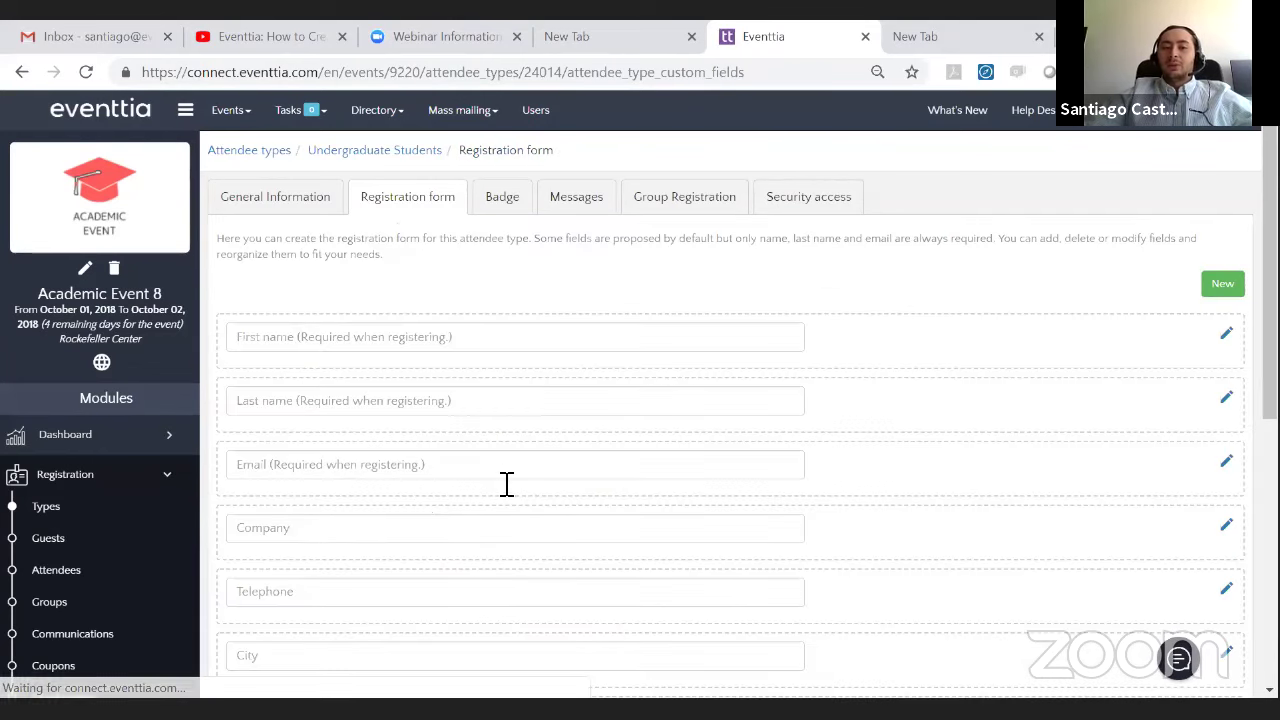
- Drag Invoicing information below Job title and hide Job title from attendees
scroll(512, 484, down, 3)
drag(880, 451, 868, 588)
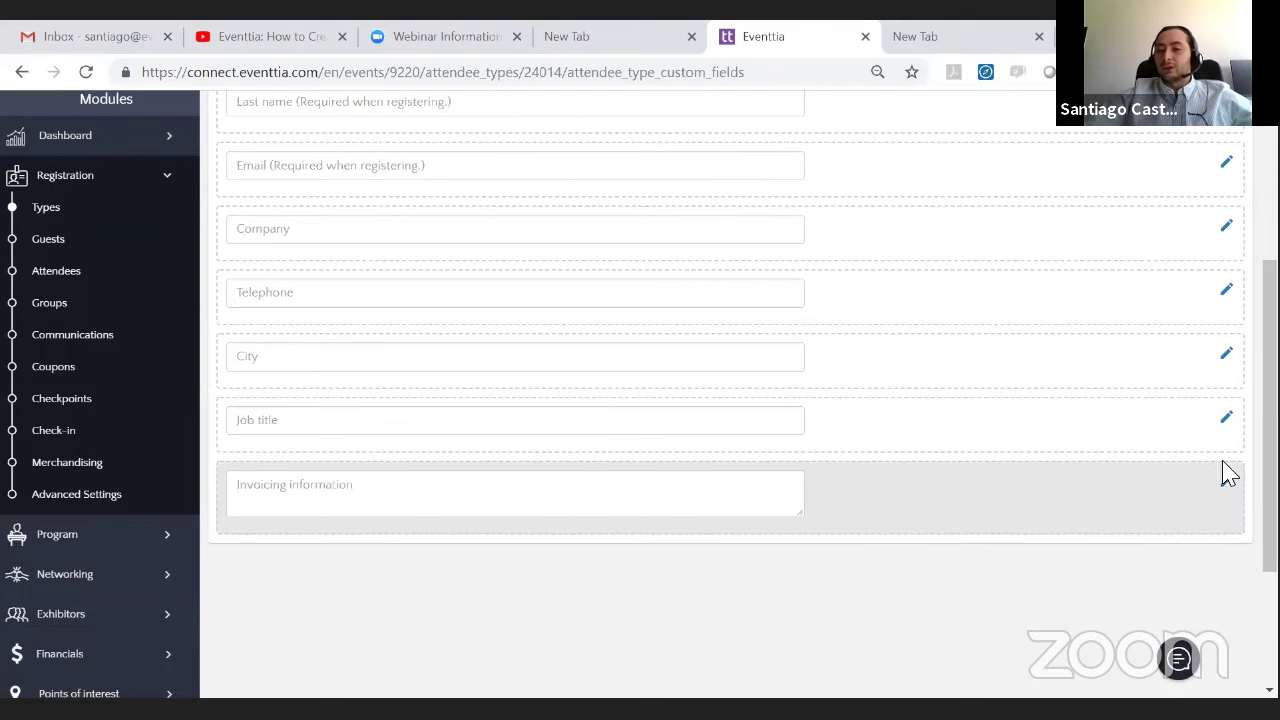
click(1226, 419)
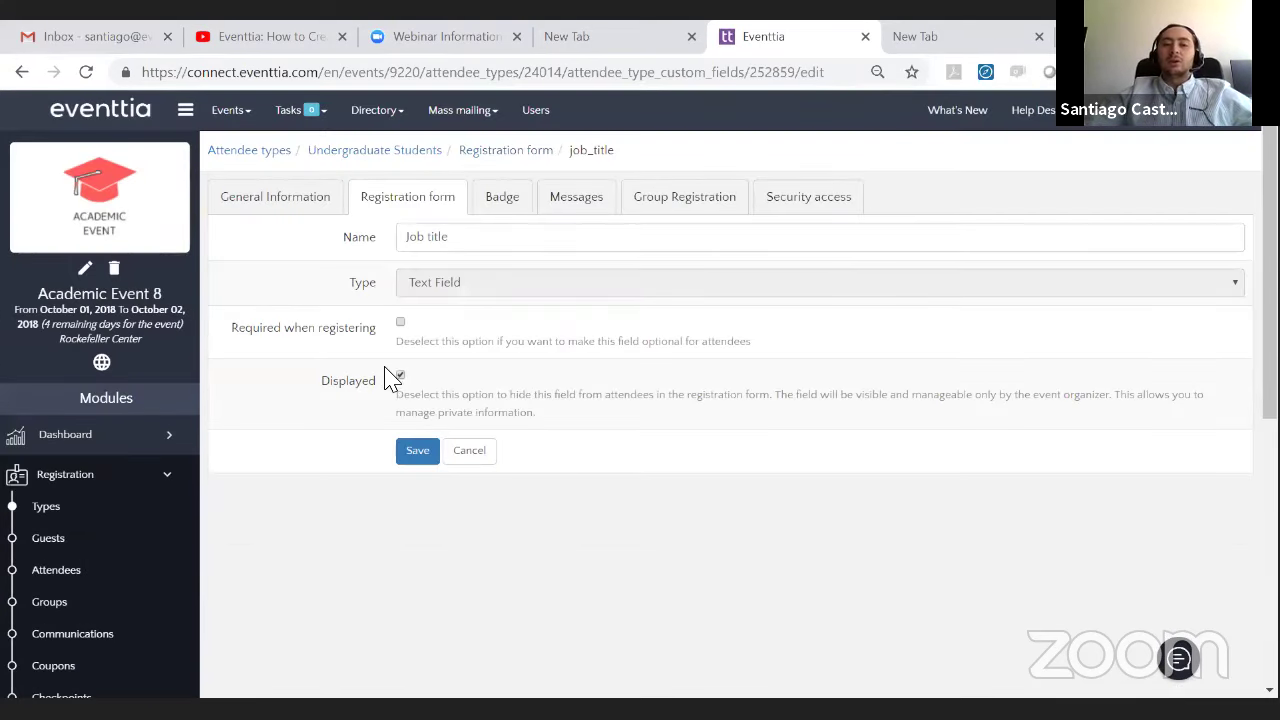
click(400, 375)
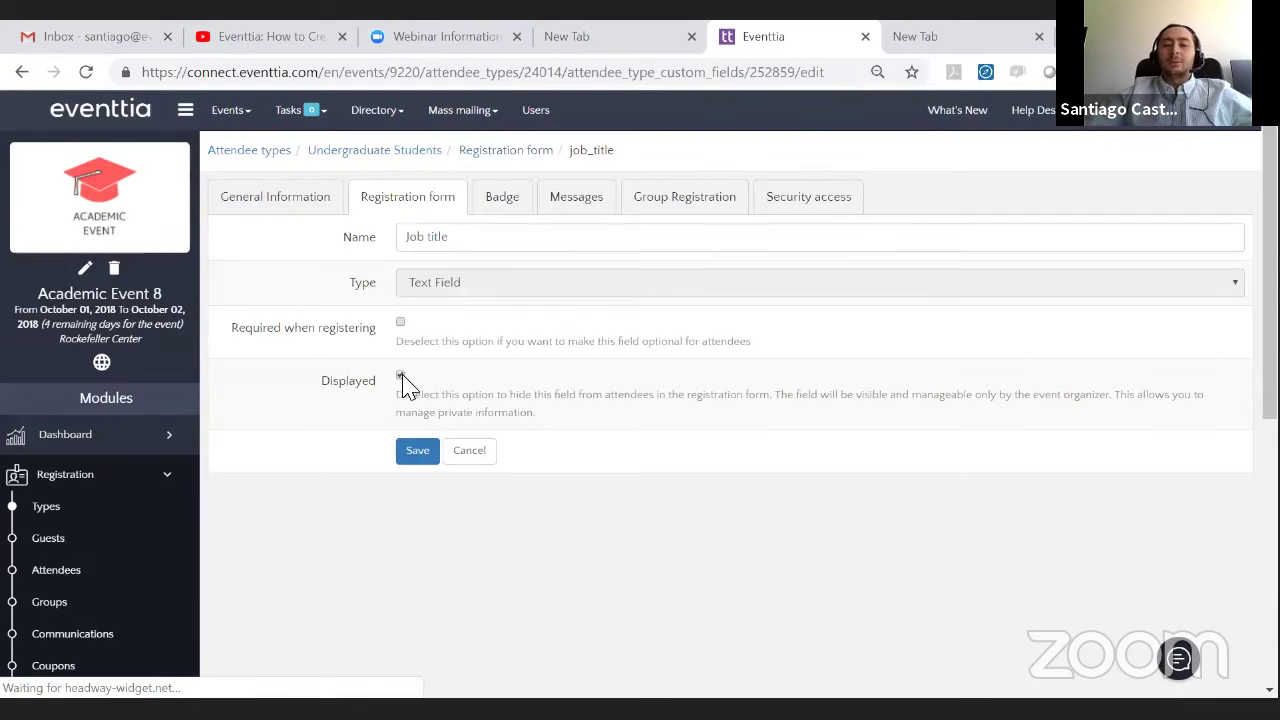
click(416, 452)
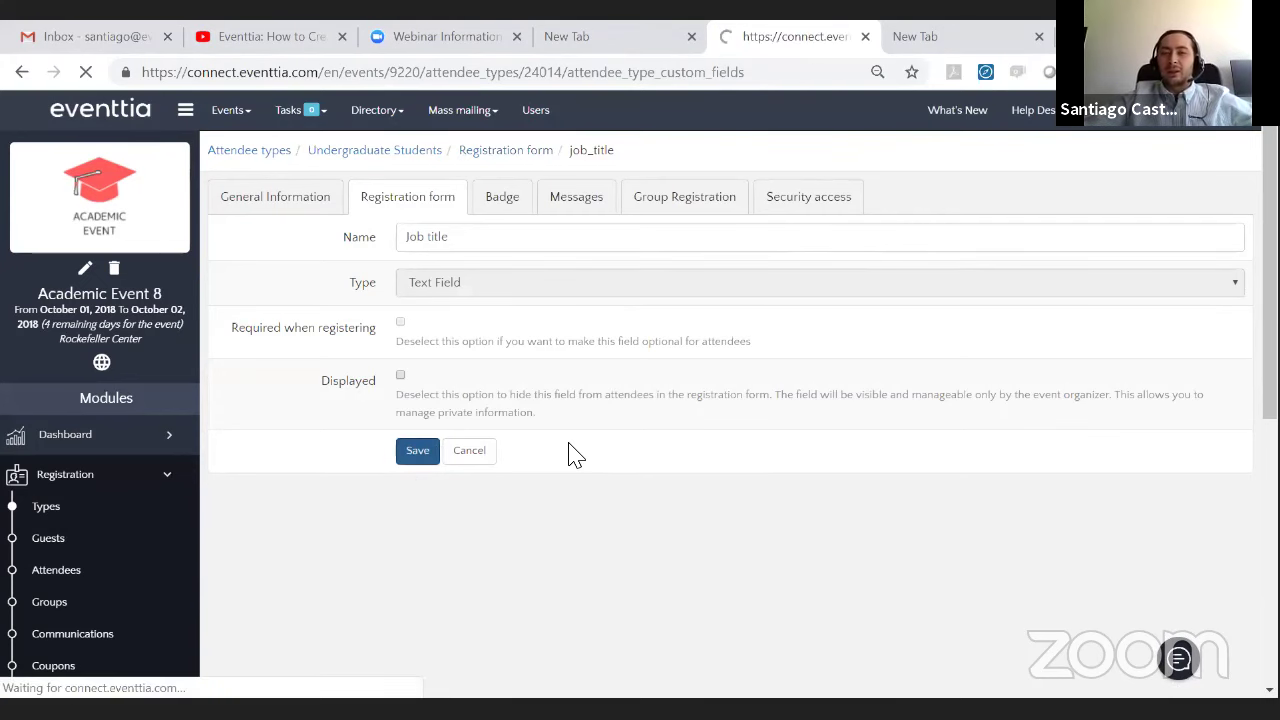
scroll(1189, 383, down, 1)
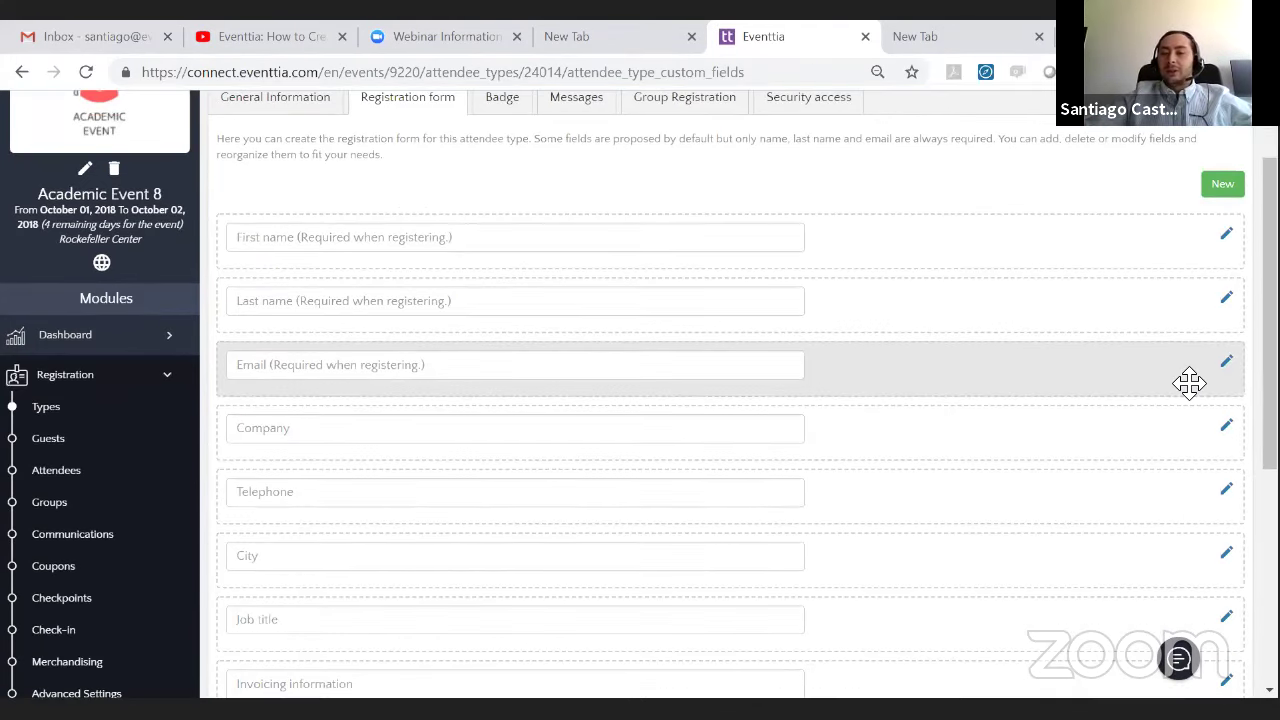
- Untick Displayed for the Company field and drag it to the bottom of the list
click(1226, 426)
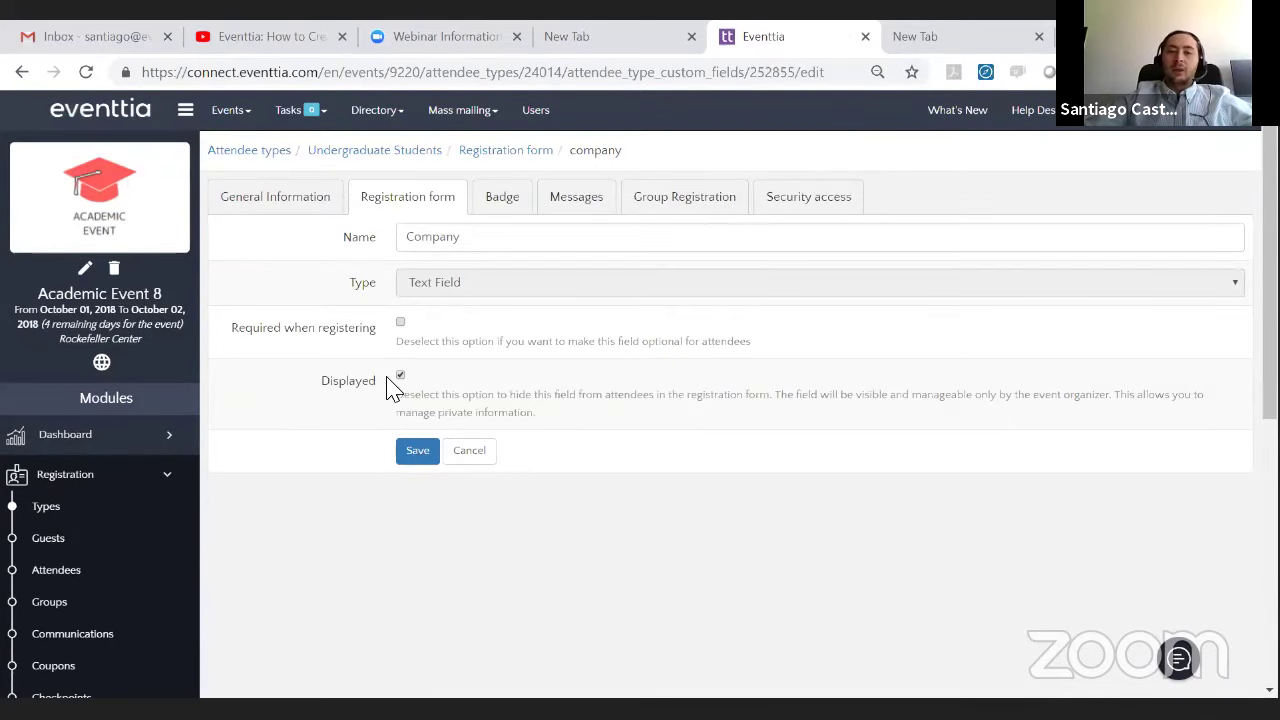
click(399, 377)
click(415, 454)
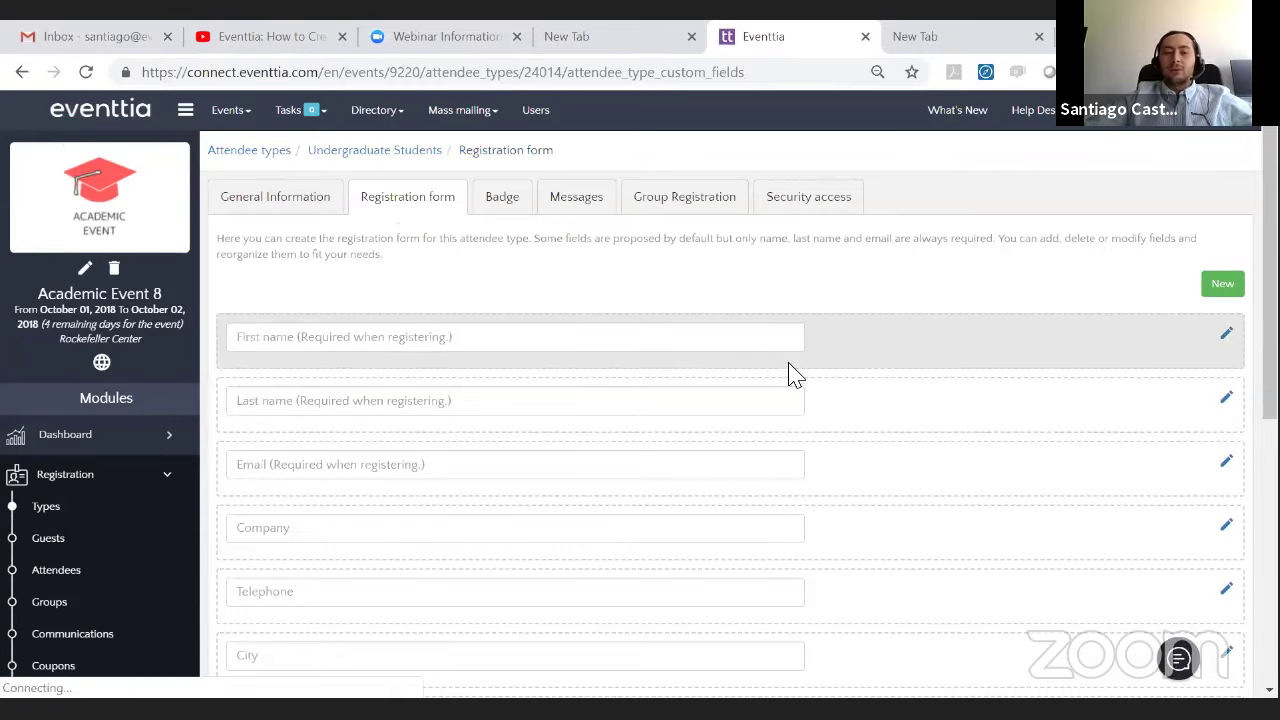
scroll(793, 374, down, 3)
drag(931, 263, 703, 463)
scroll(703, 463, up, 1)
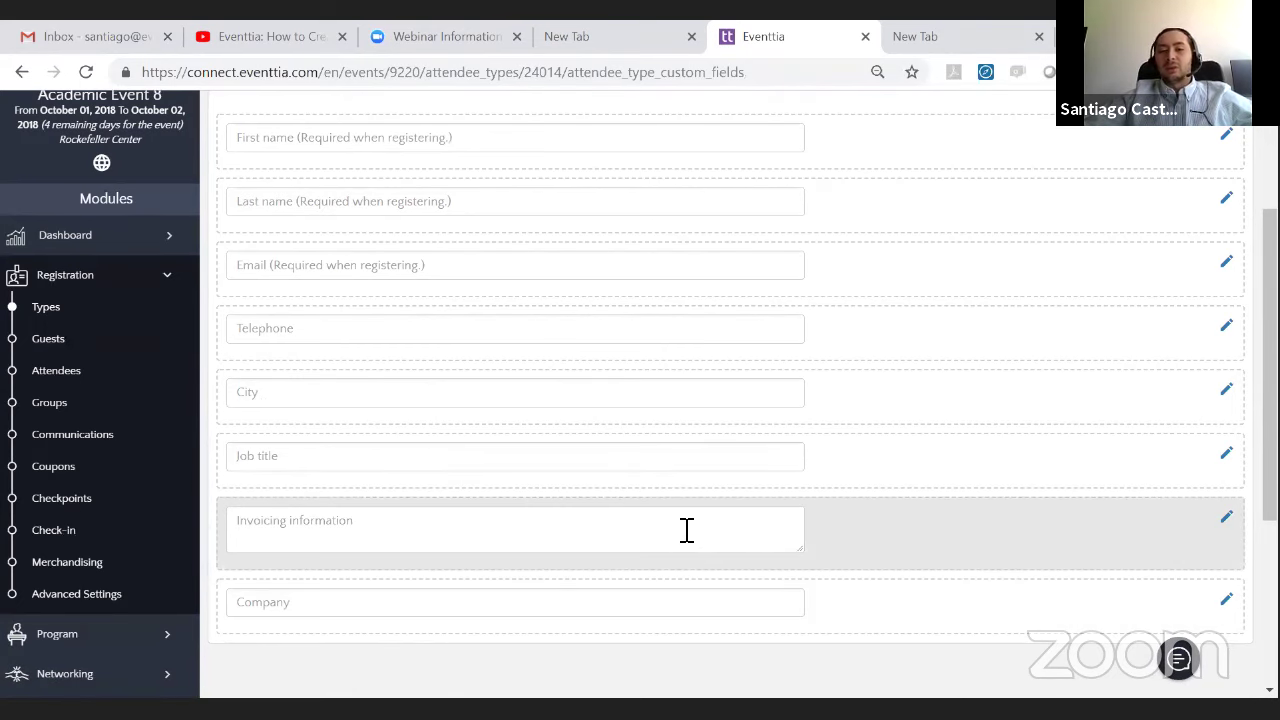
scroll(831, 457, up, 1)
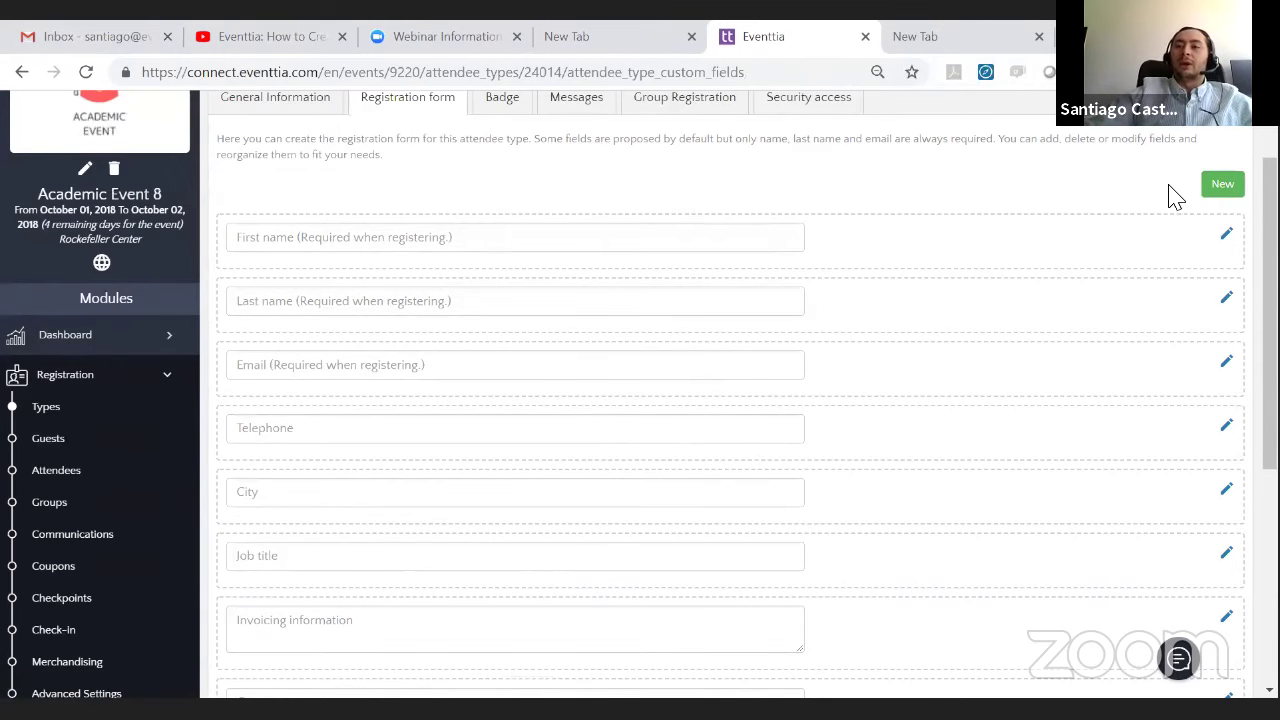
scroll(1175, 195, up, 1)
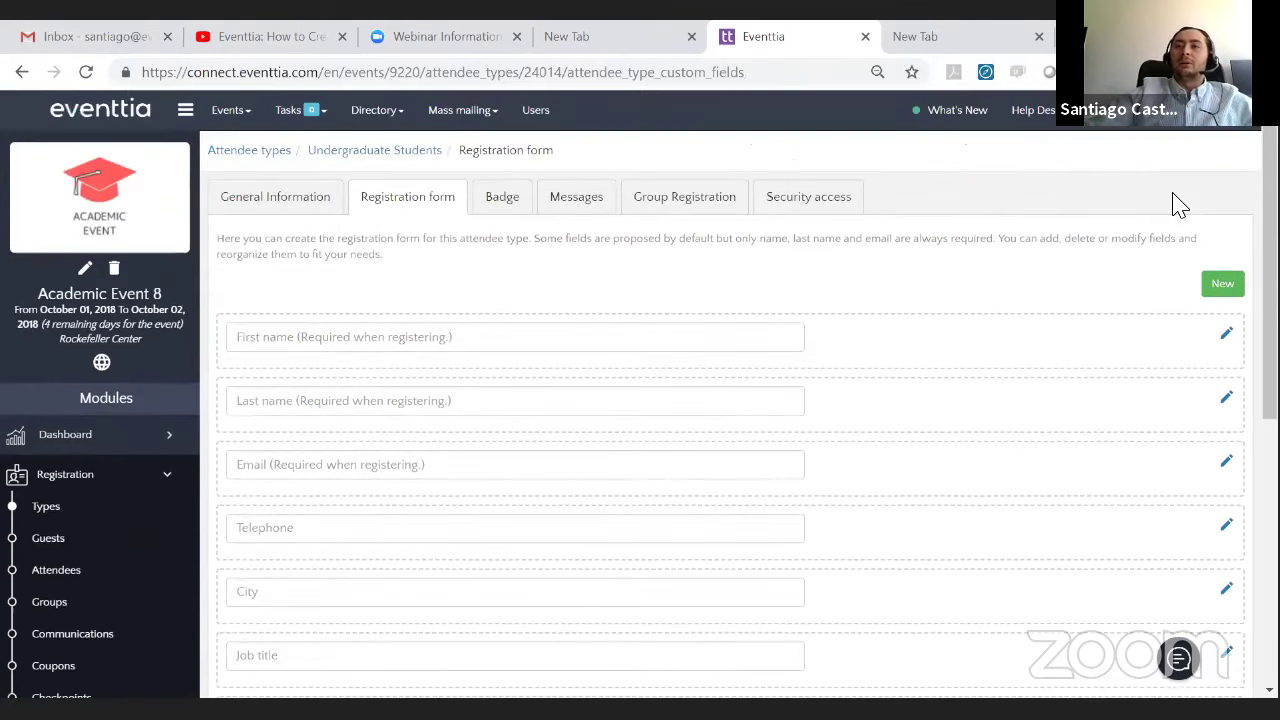
- Create a new registration field and set its type to Dropdown List
click(1221, 287)
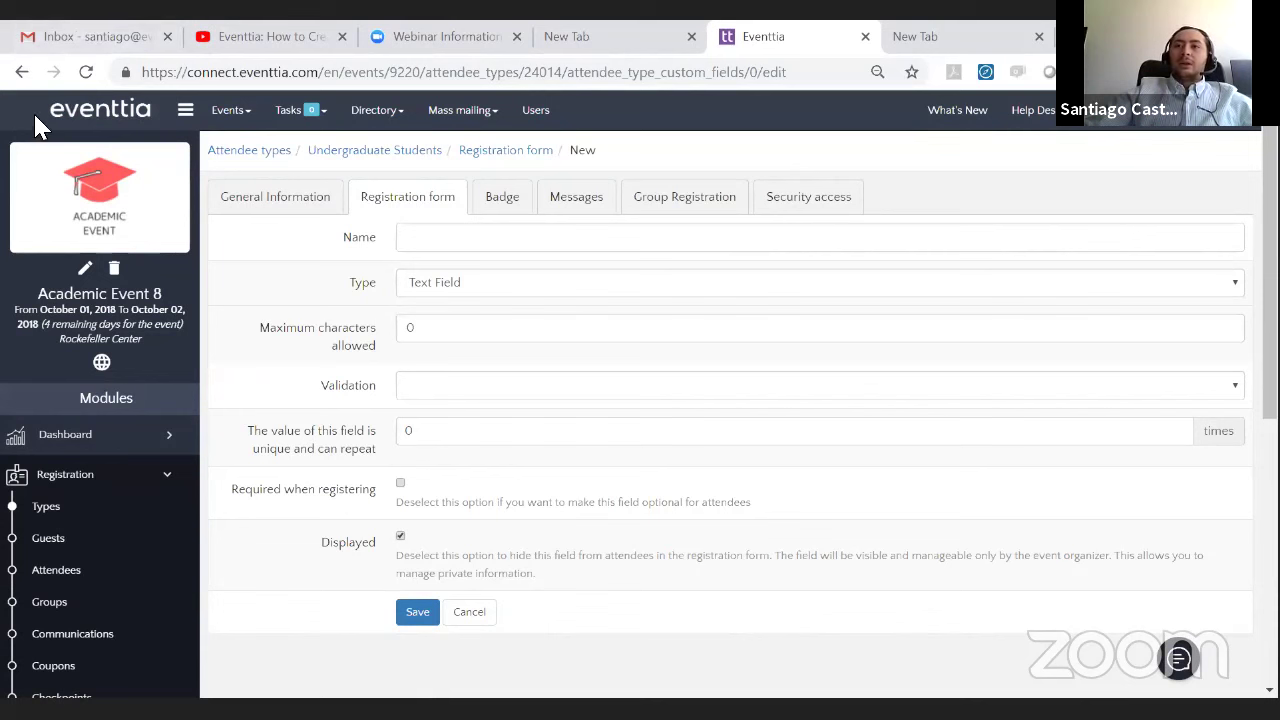
click(566, 288)
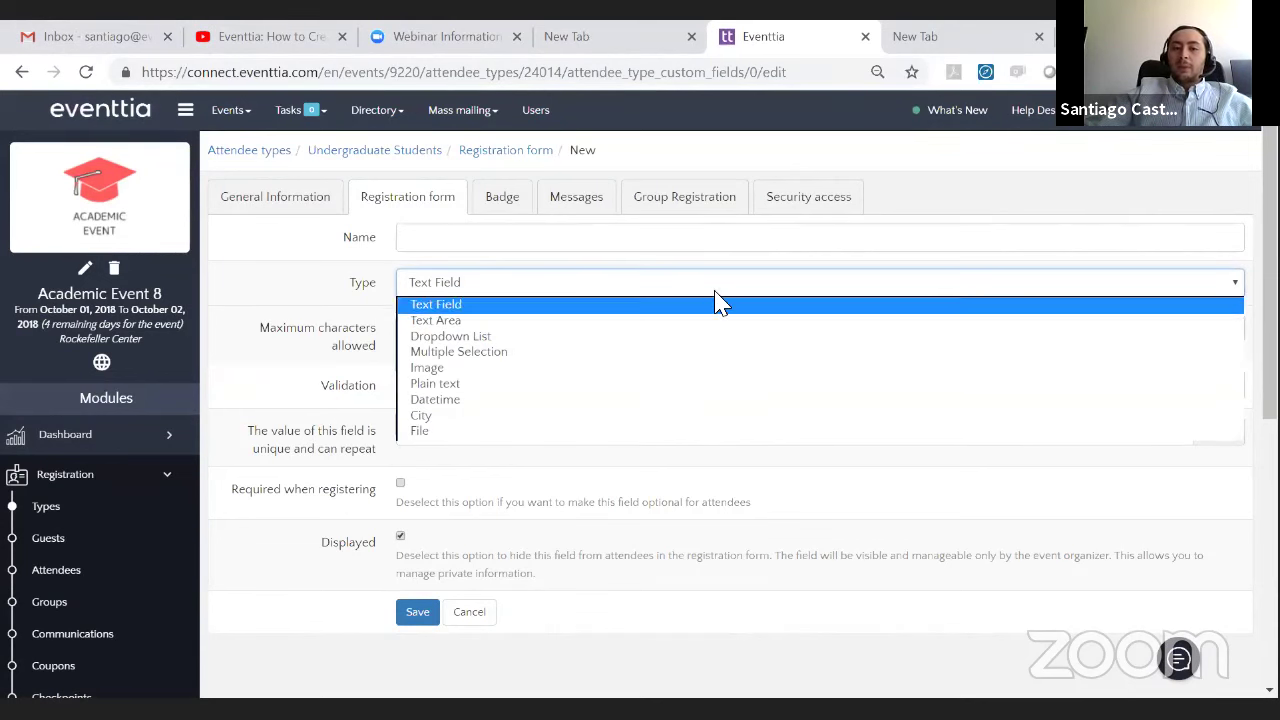
click(640, 288)
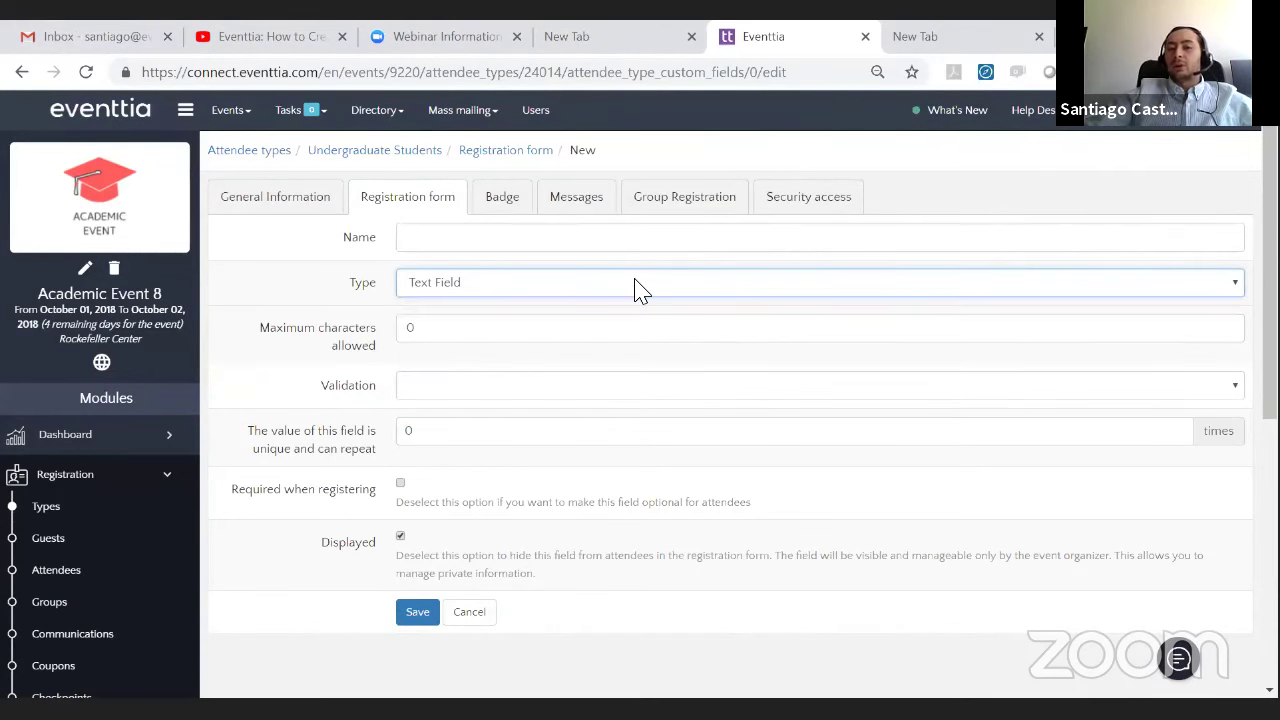
click(640, 288)
click(638, 288)
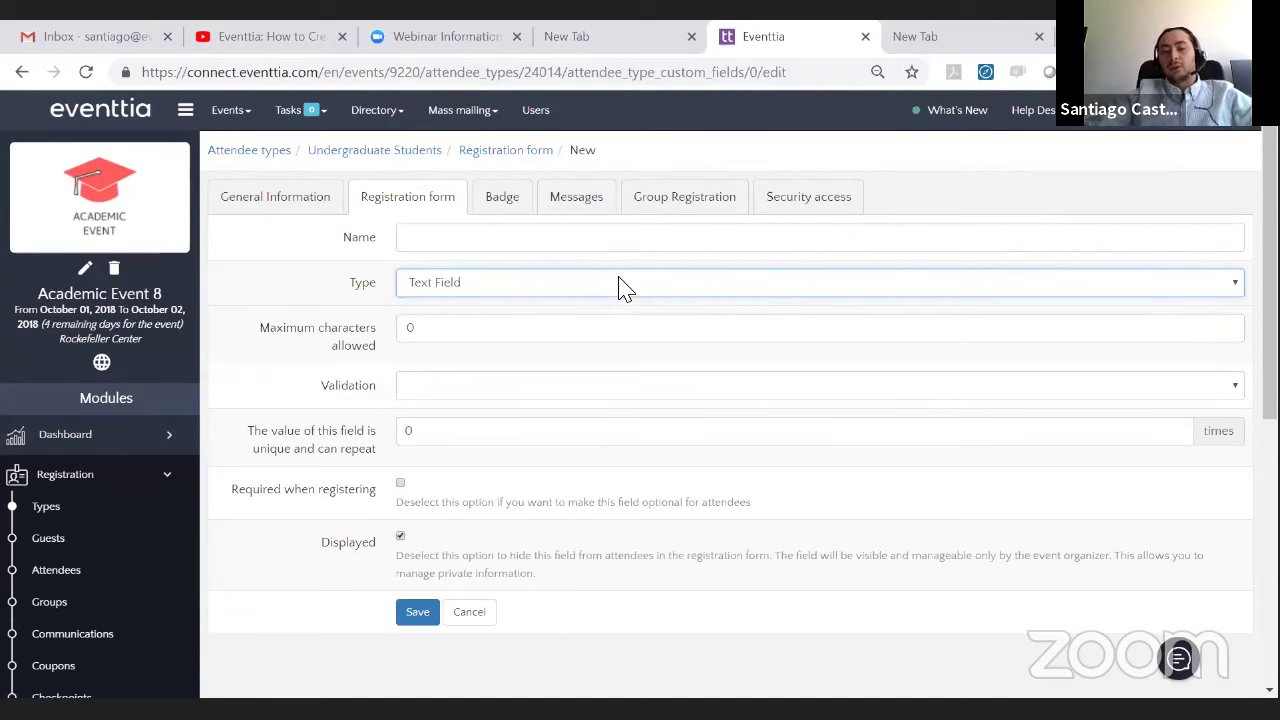
click(560, 290)
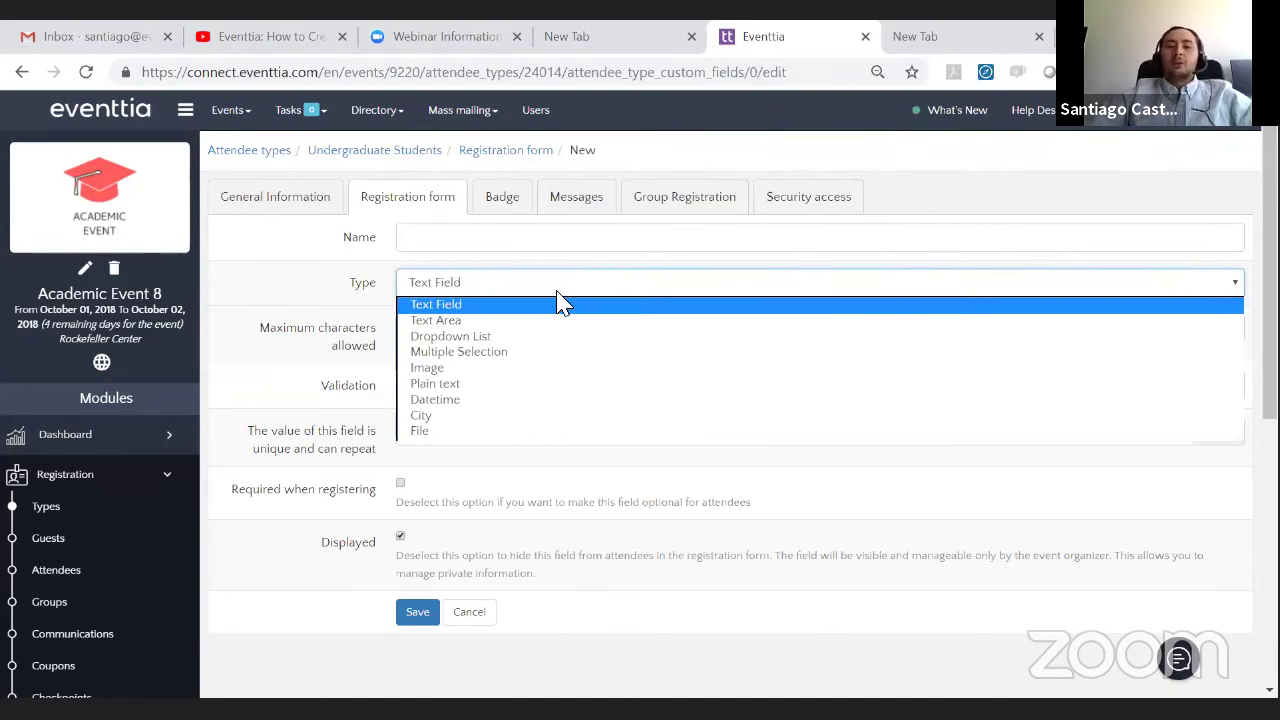
click(569, 322)
click(561, 292)
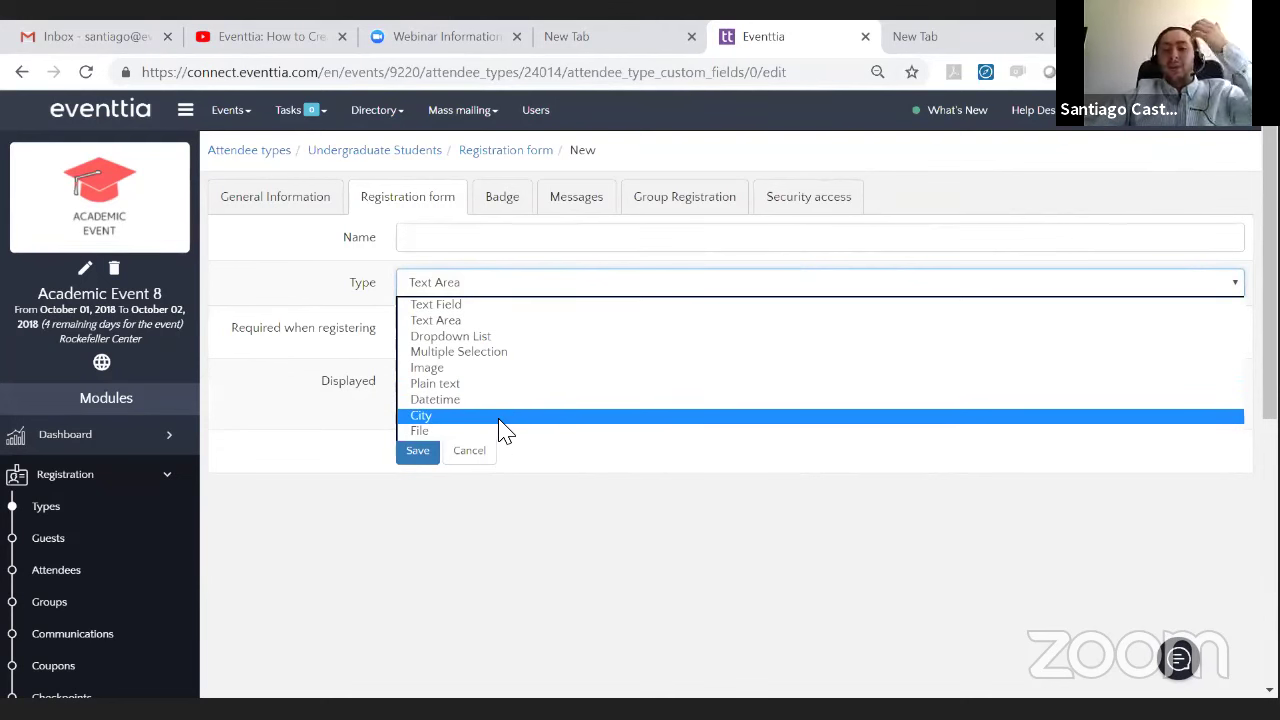
click(490, 340)
- Name the field University with values Harvard, Berkeley, Stanford and Boston
click(433, 243)
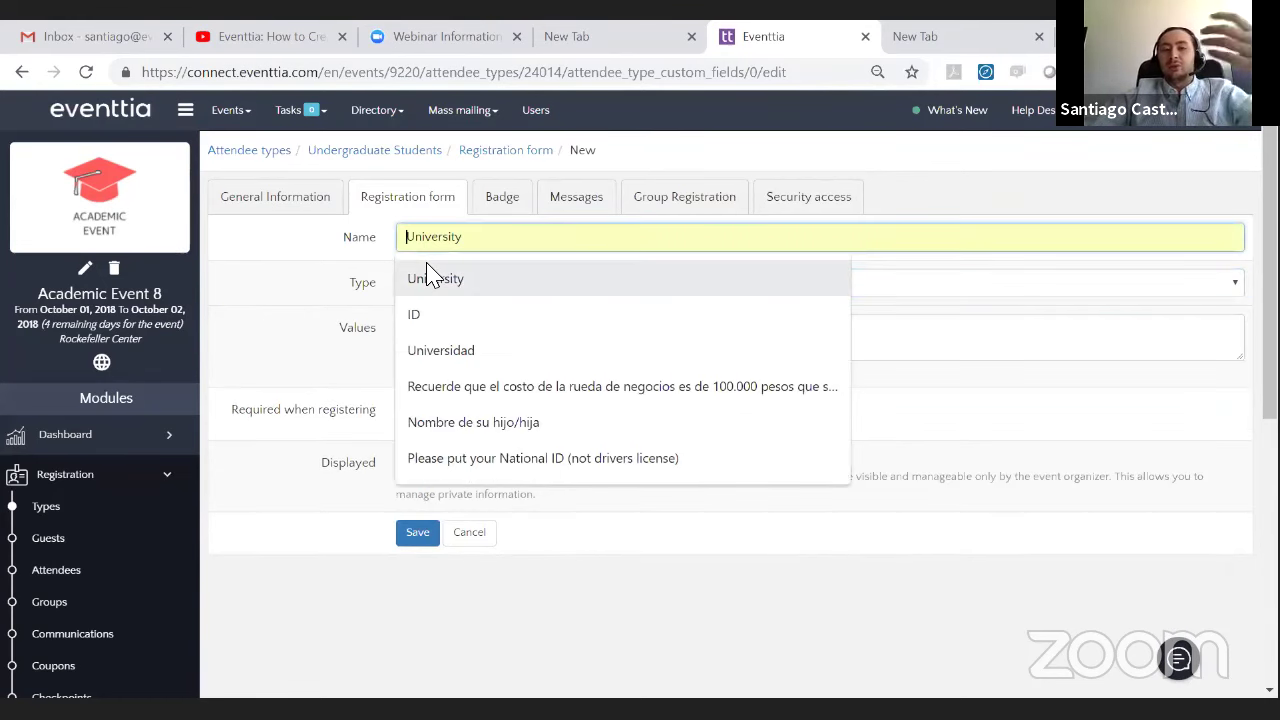
click(446, 282)
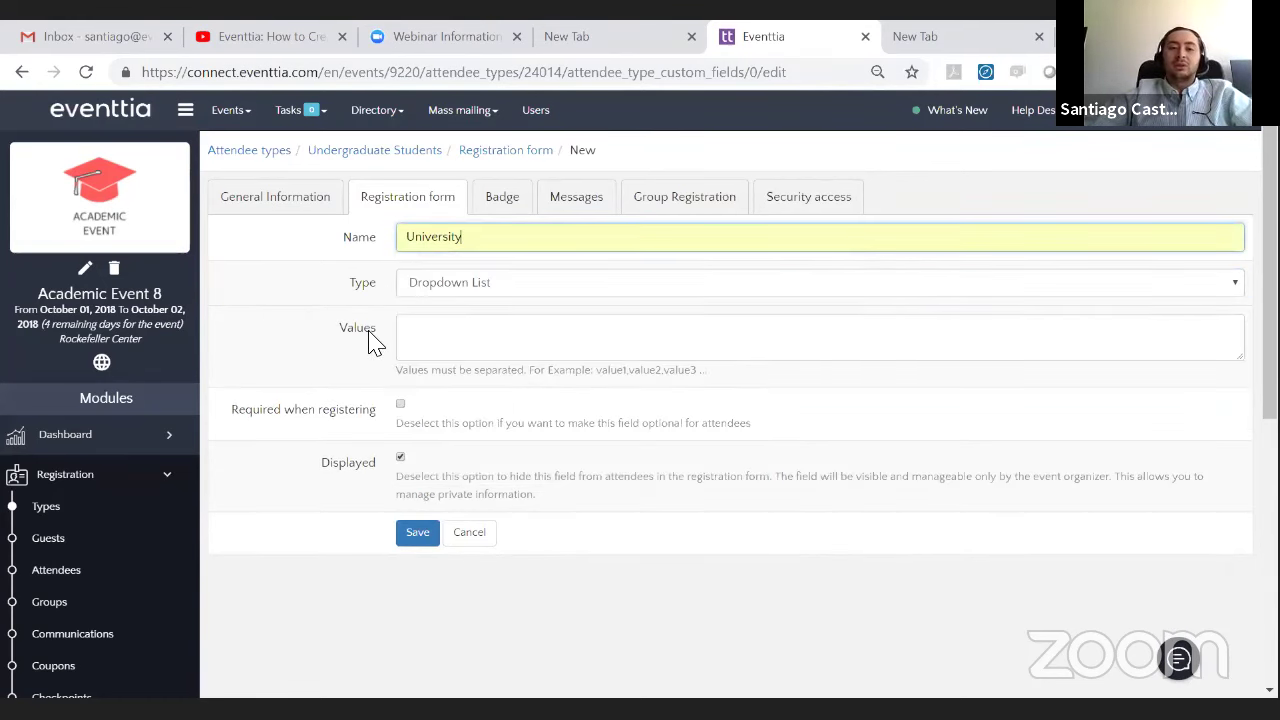
click(454, 336)
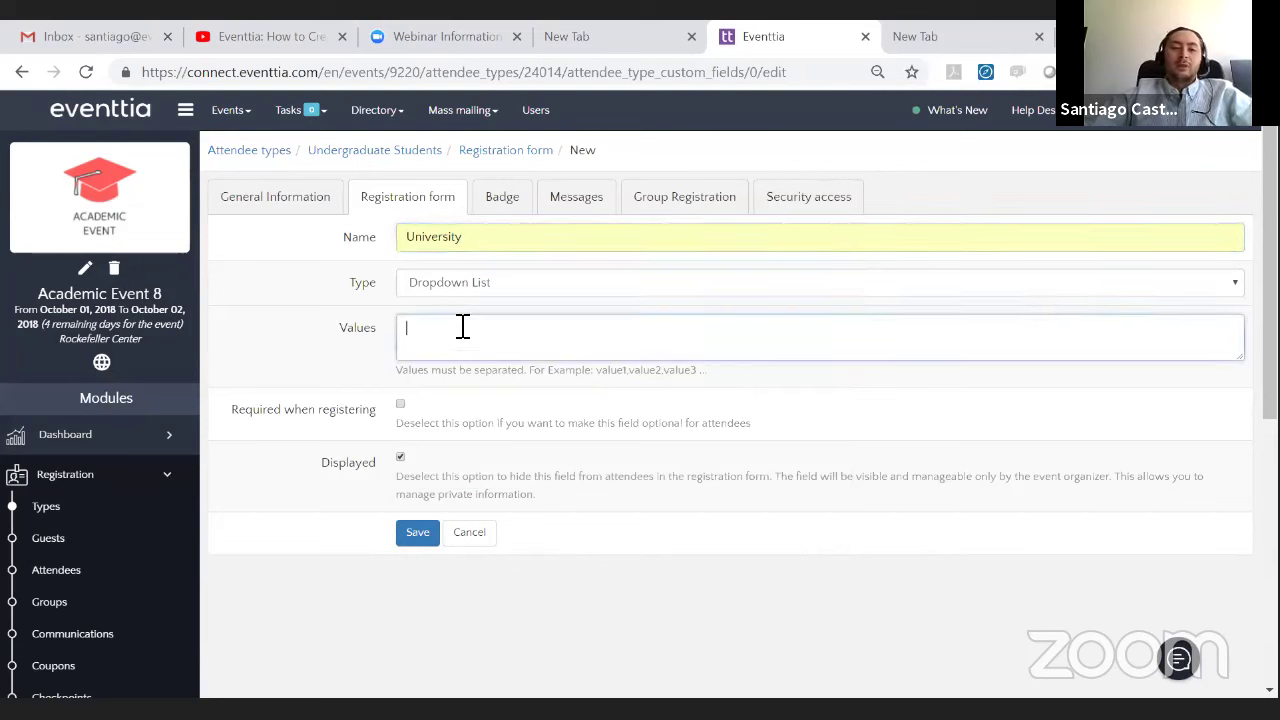
text(H)
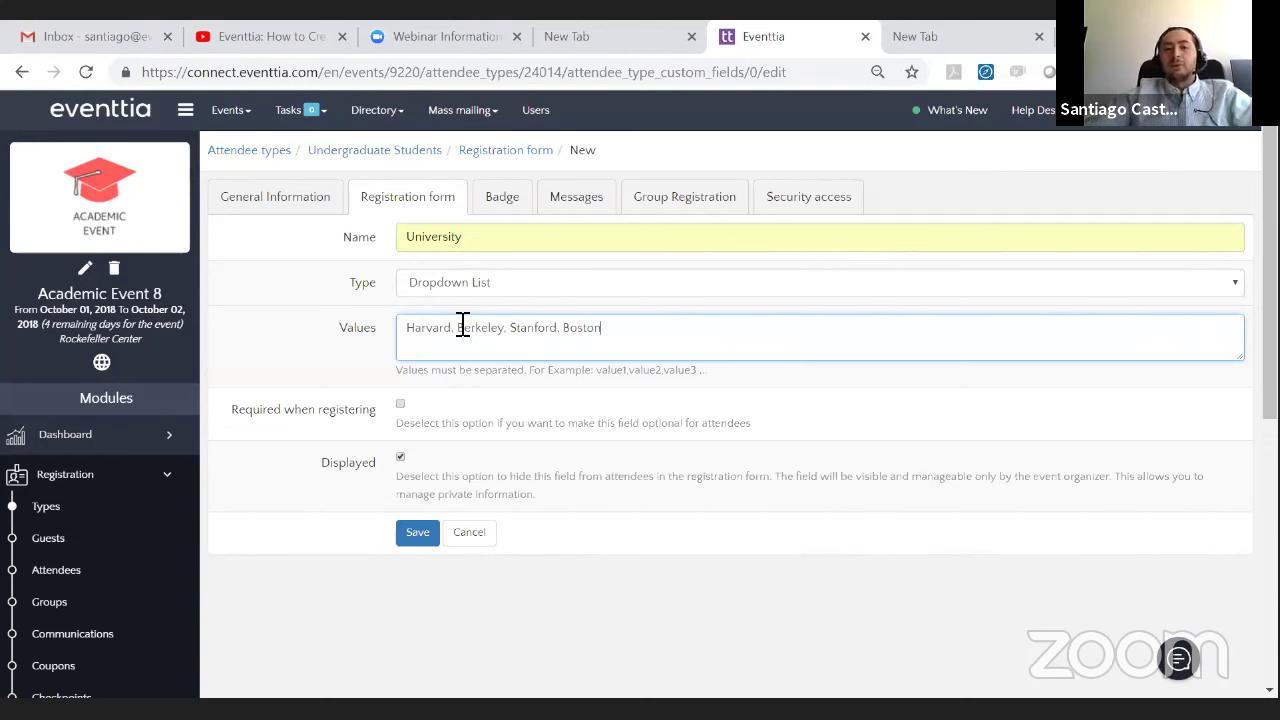
click(694, 452)
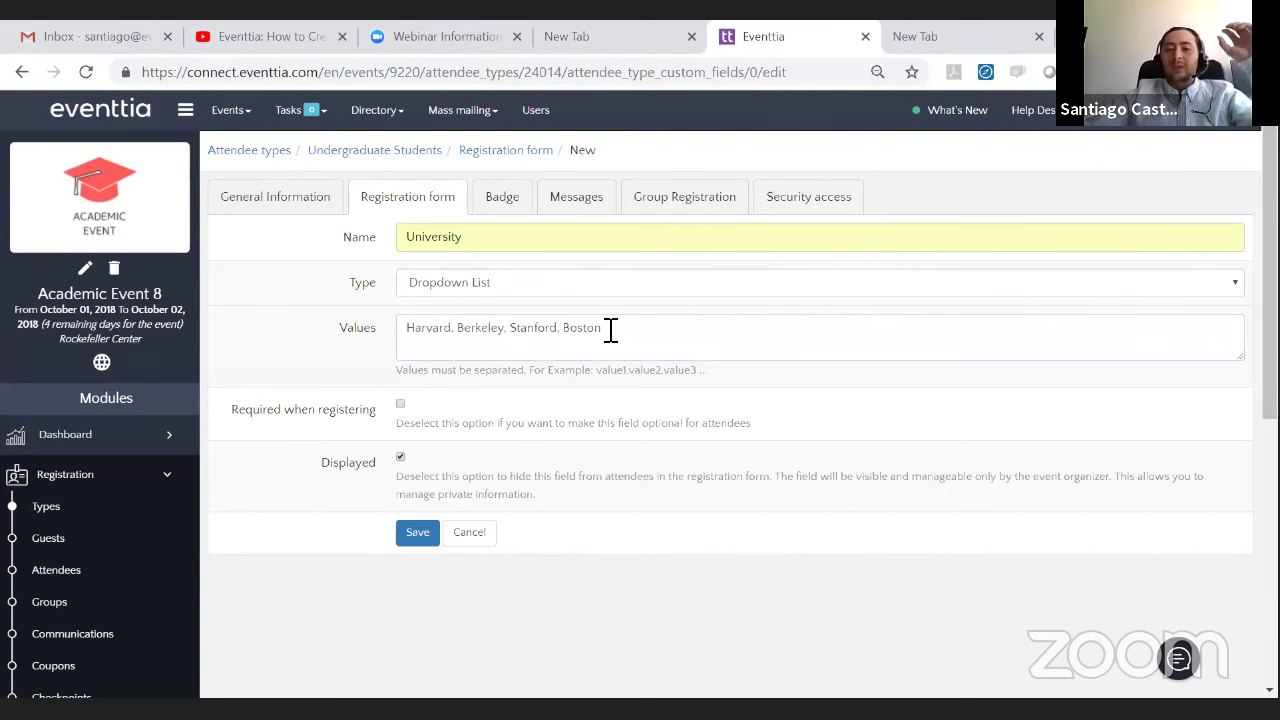
click(571, 338)
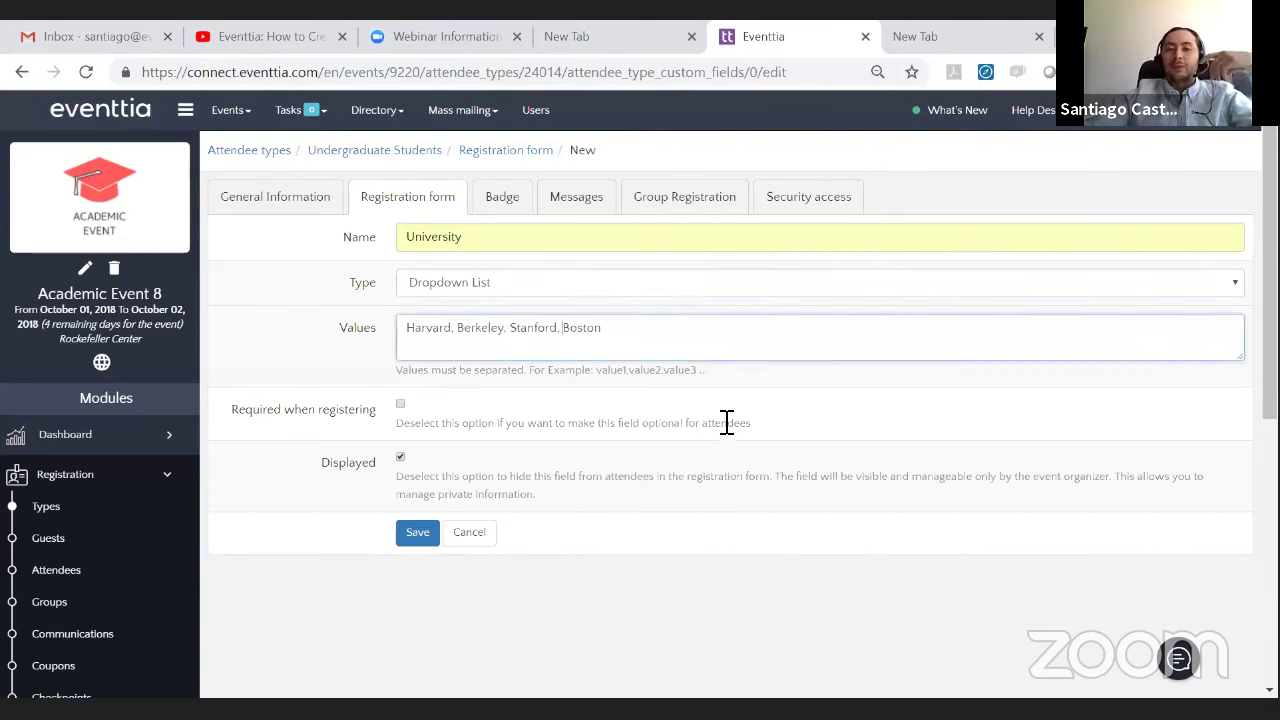
click(618, 404)
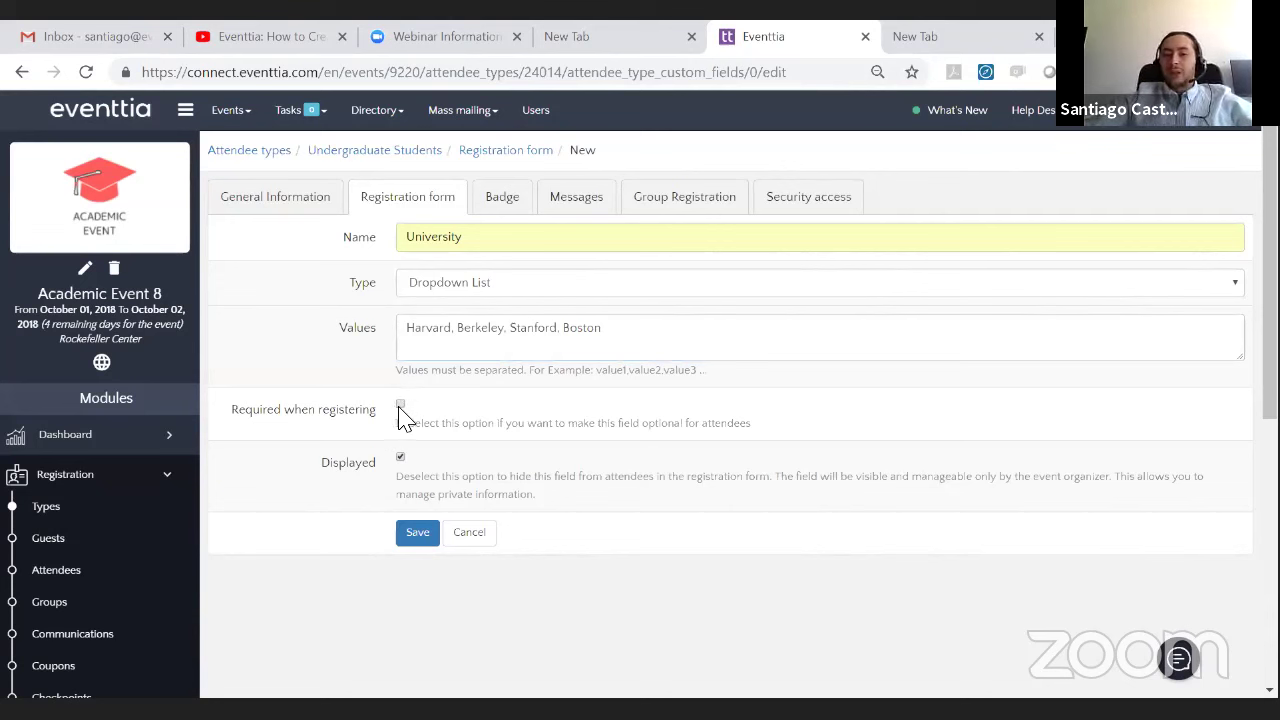
- Mark University as required when registering and save the field
click(400, 406)
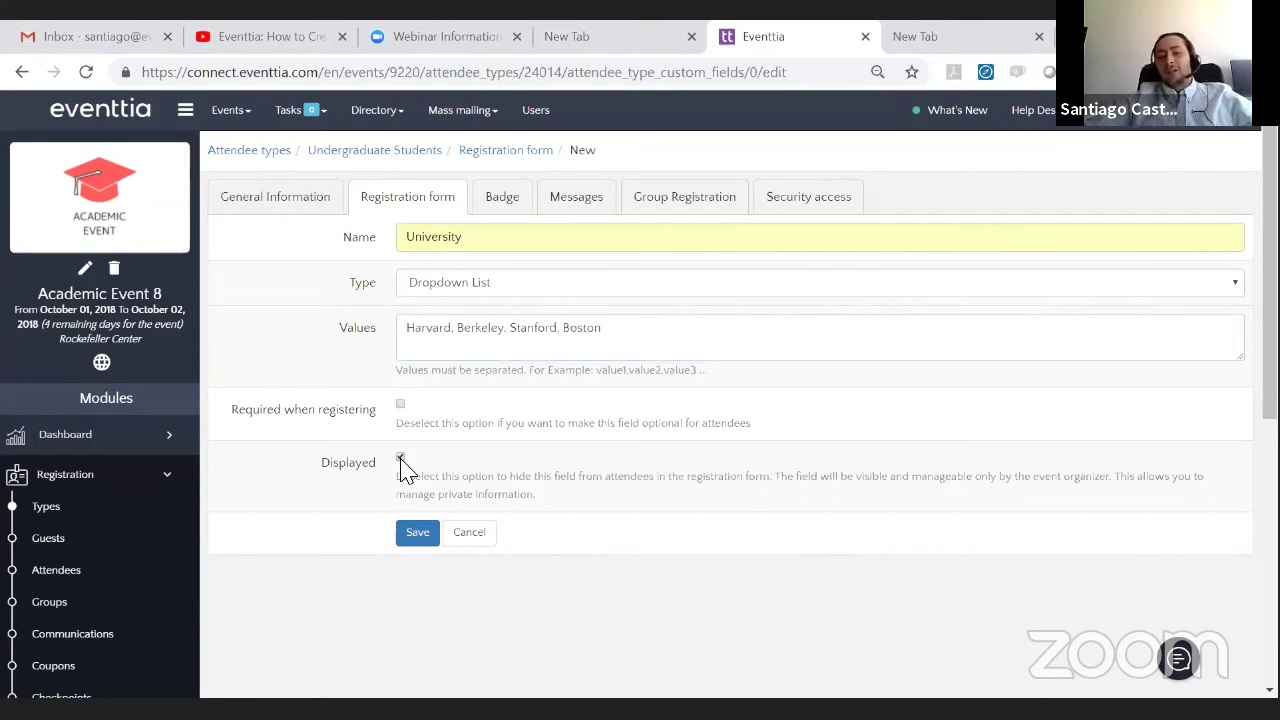
click(400, 404)
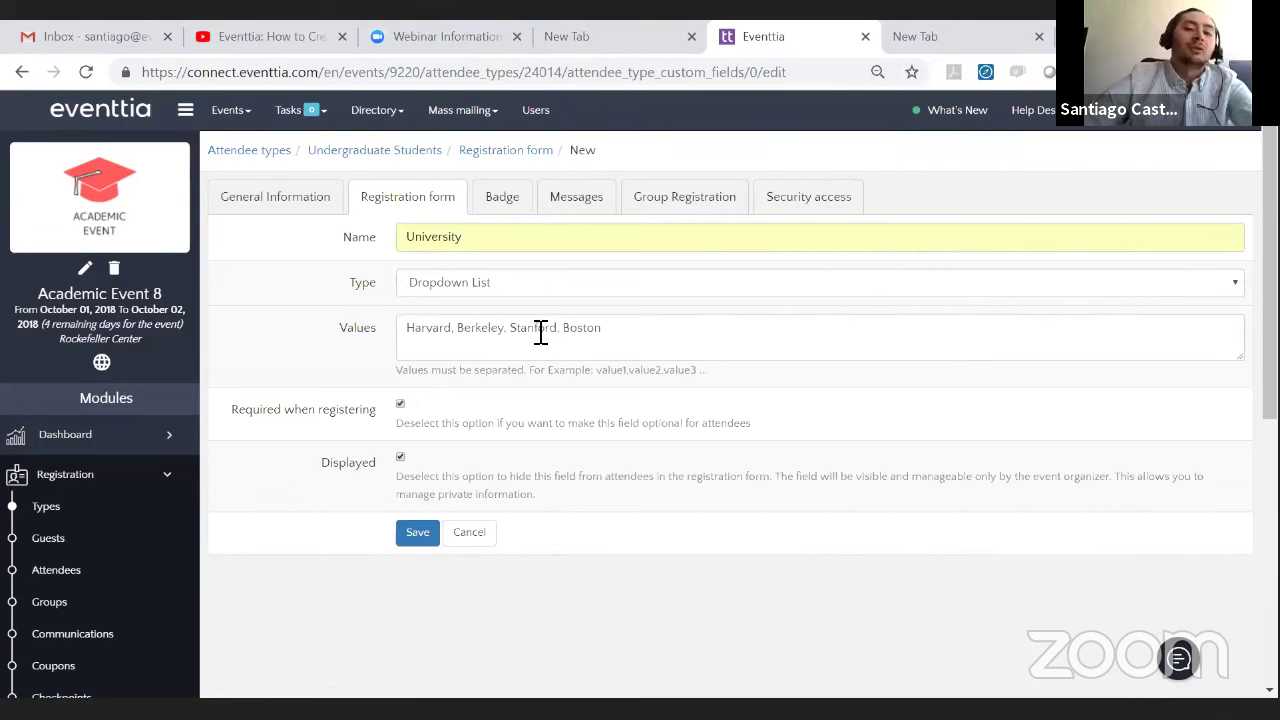
click(611, 328)
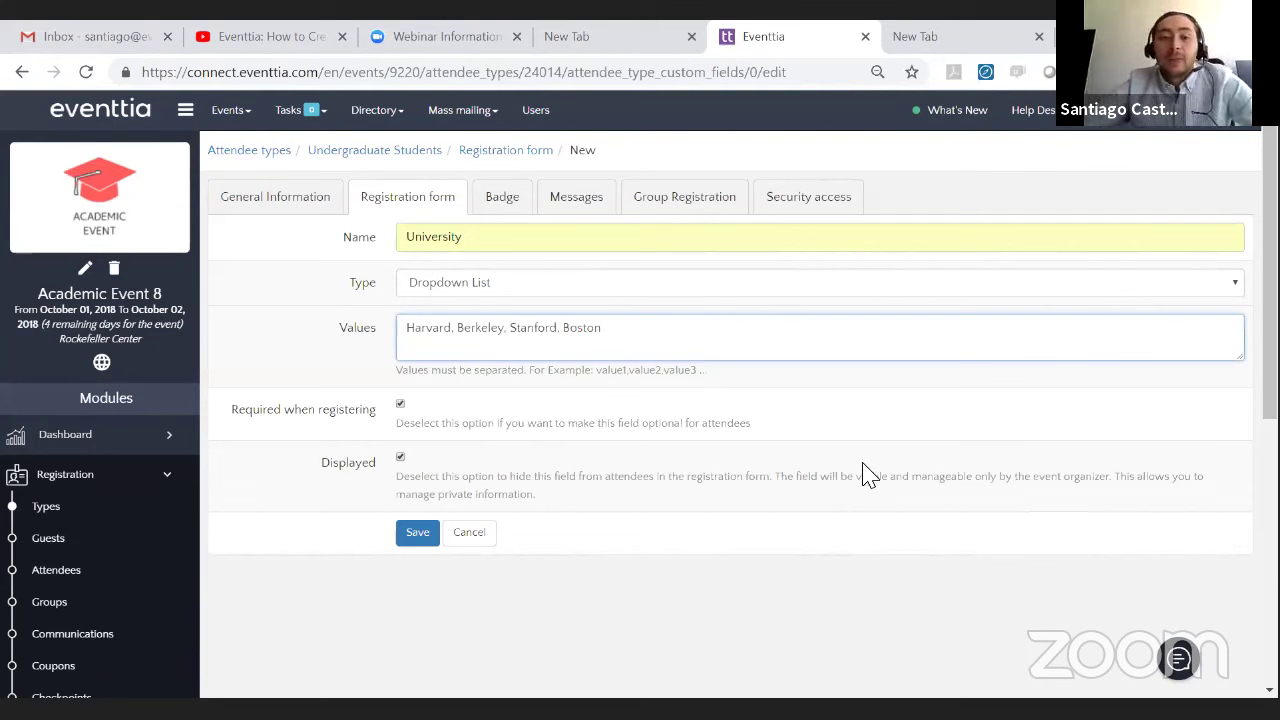
click(418, 536)
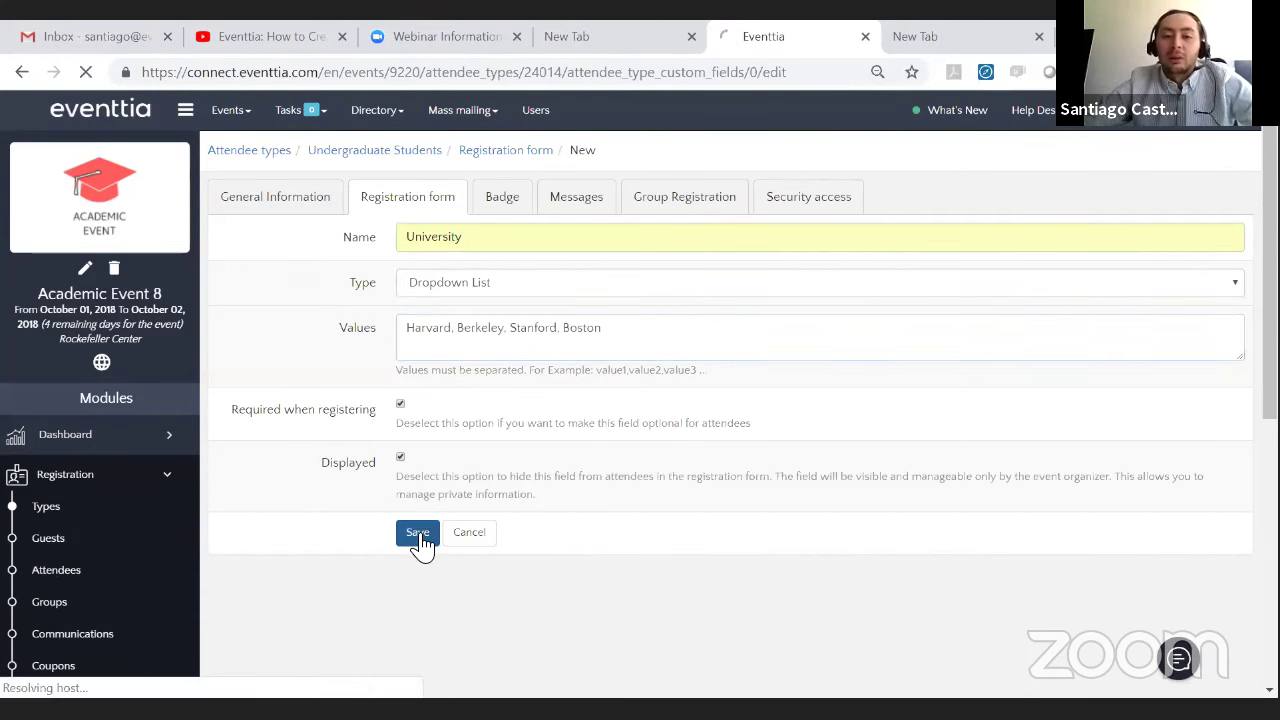
- Drag the University field up so it sits right below Email
scroll(777, 437, down, 5)
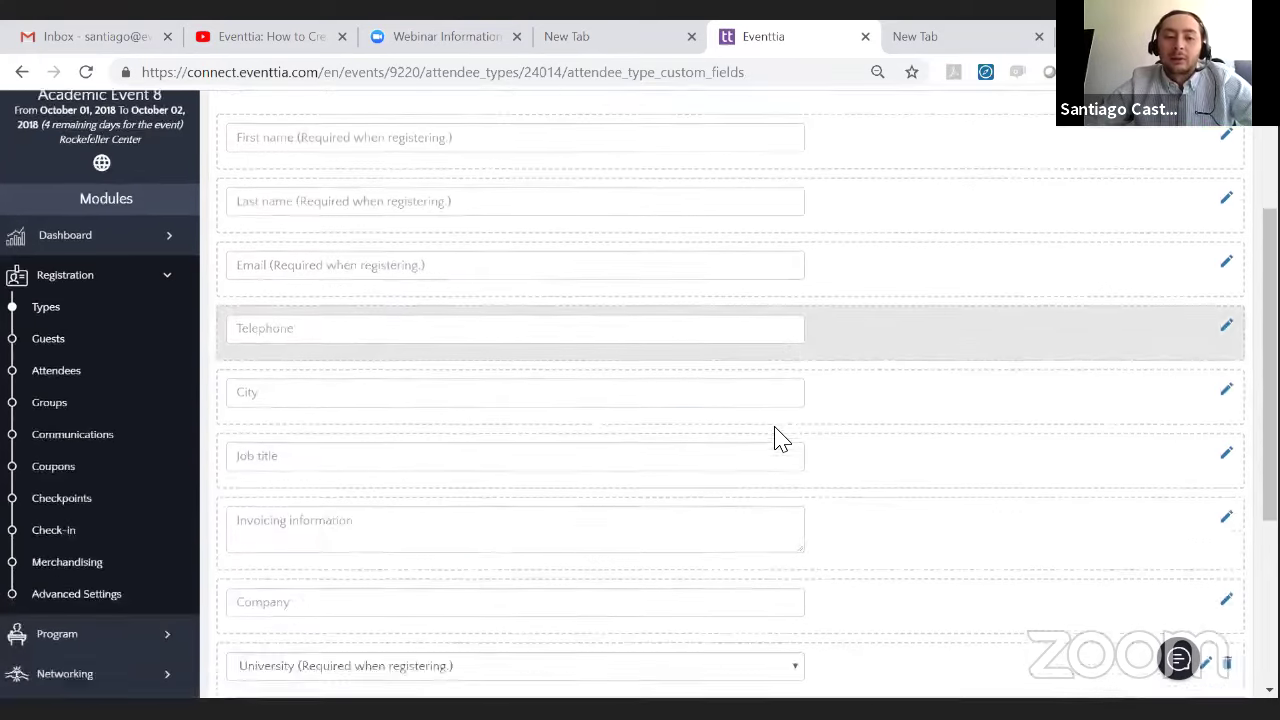
drag(915, 354, 586, 303)
click(651, 322)
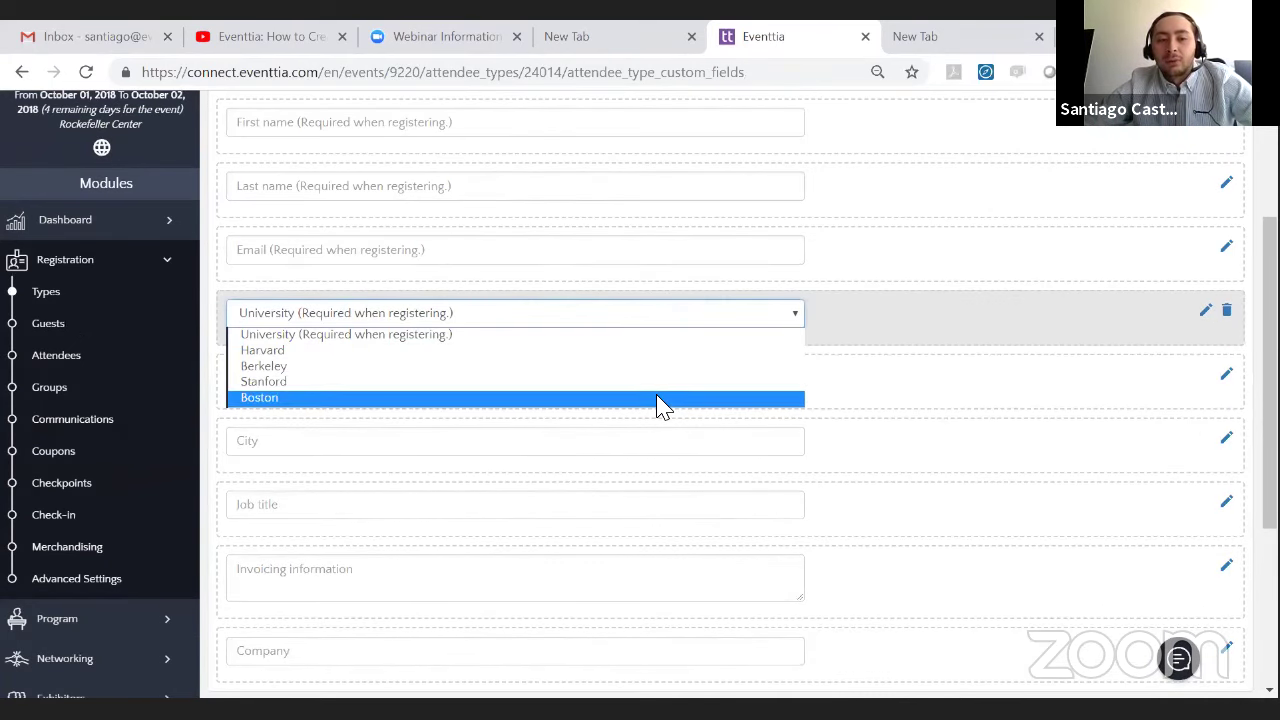
click(680, 308)
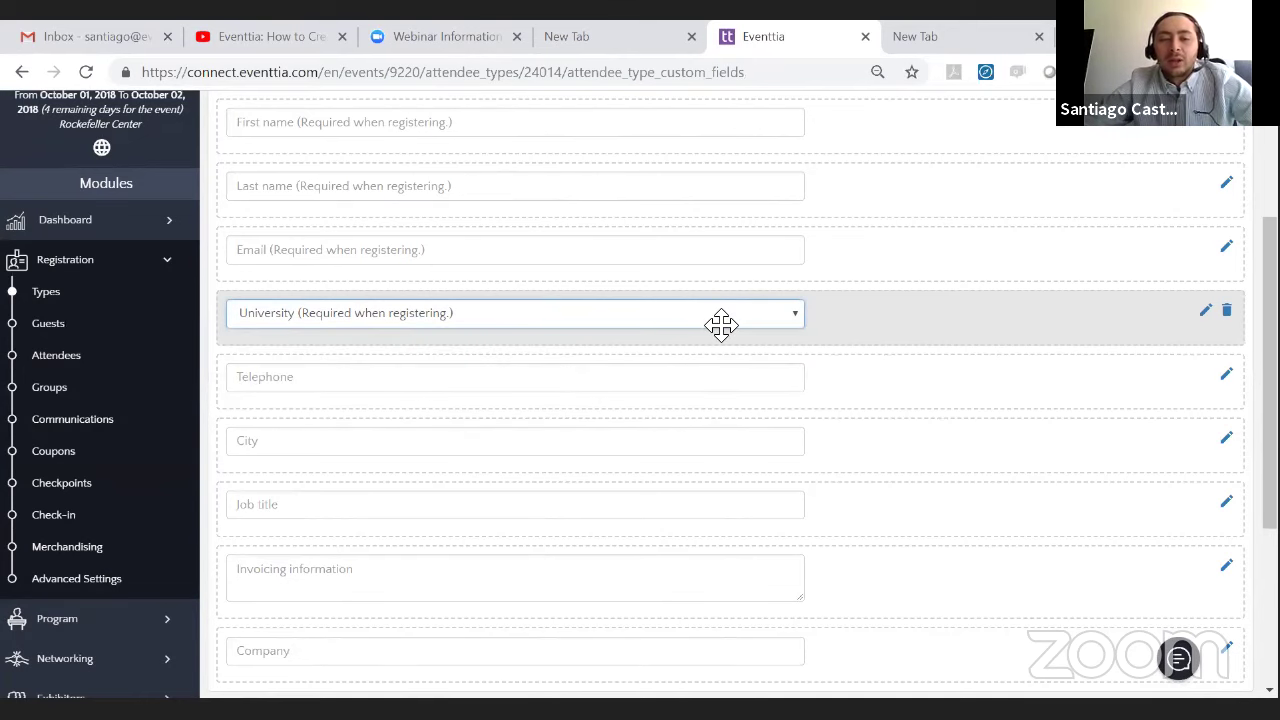
scroll(729, 331, up, 3)
- Start another custom field and open its field type list
click(1216, 283)
click(438, 283)
click(445, 295)
click(444, 290)
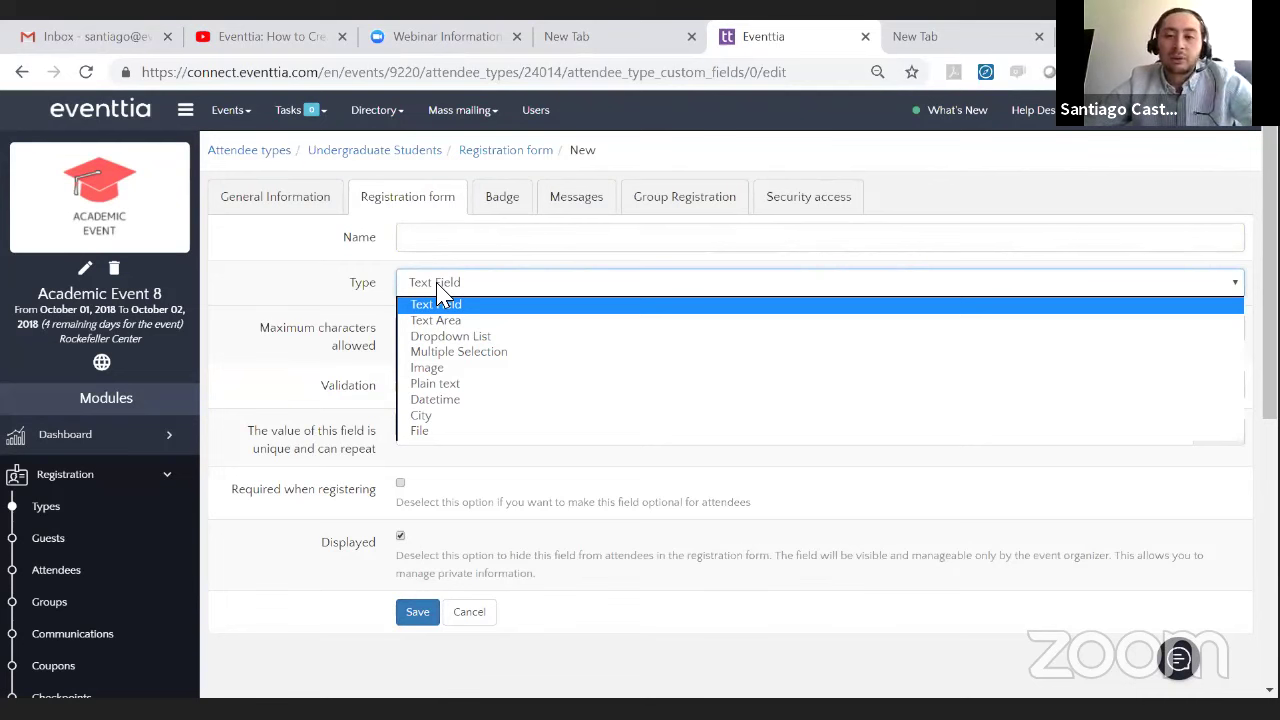
- Keep the Text Field type and name the new field ID
click(440, 288)
click(444, 284)
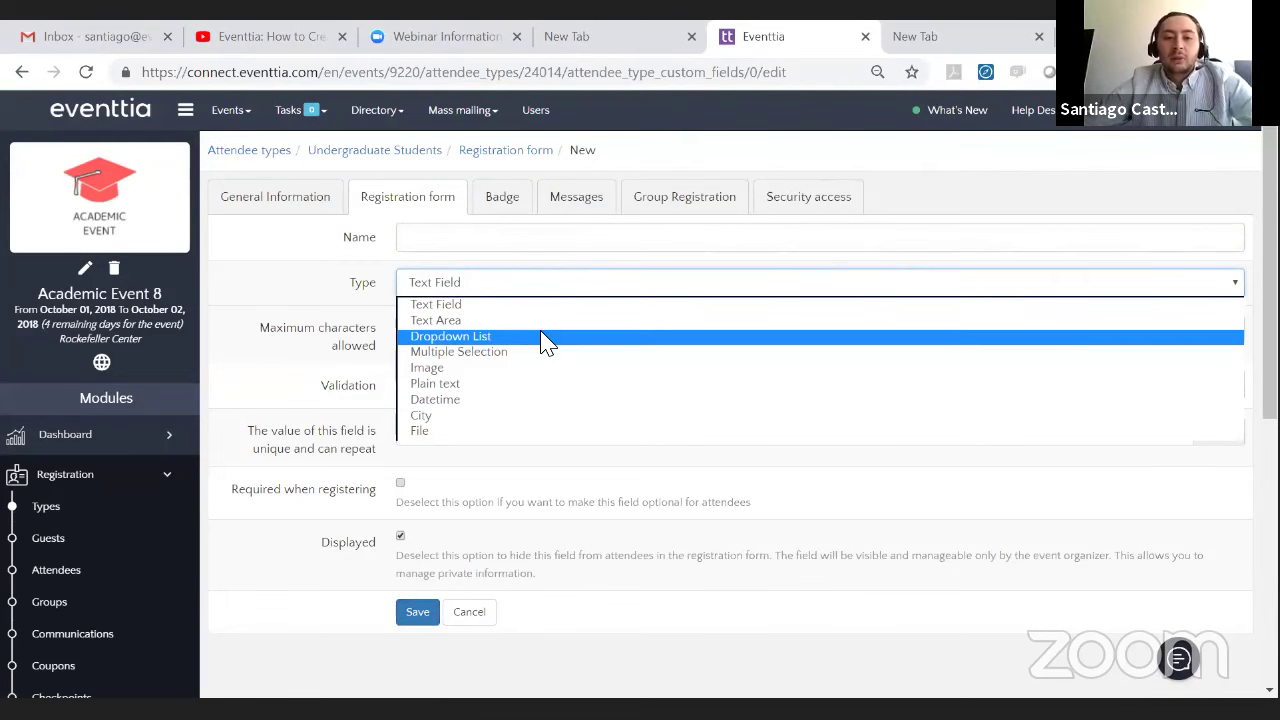
click(553, 303)
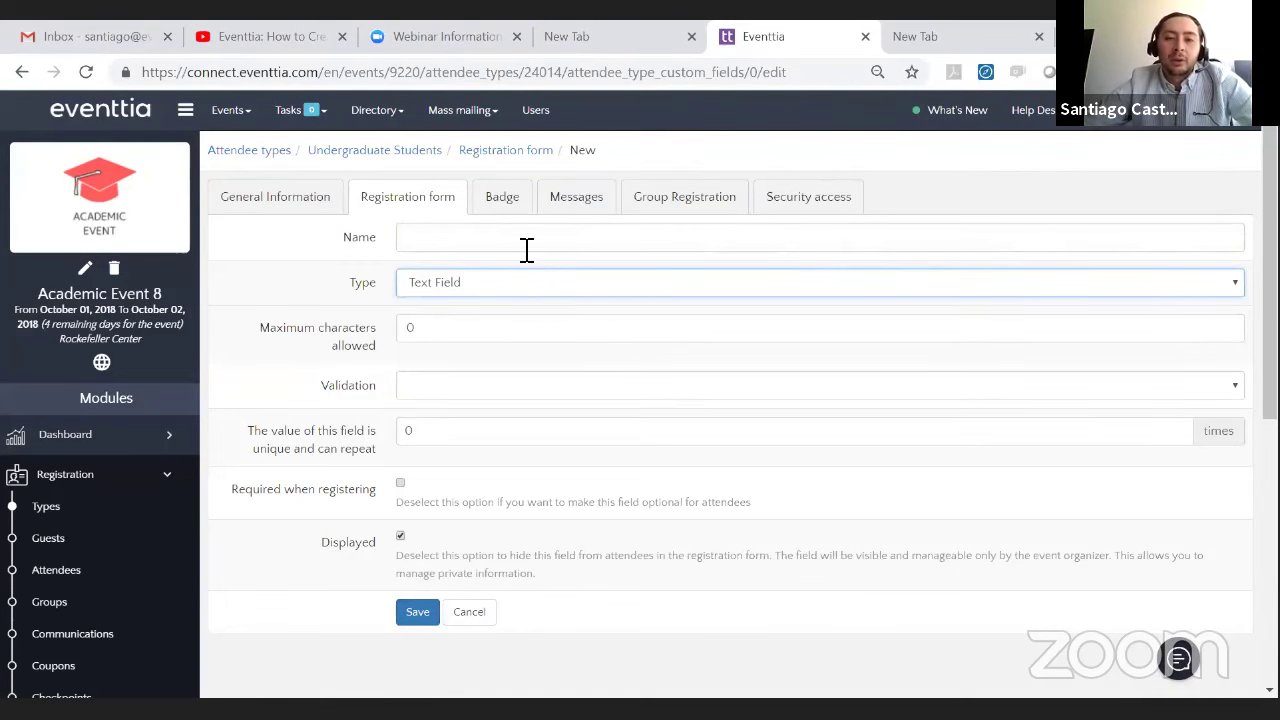
click(526, 246)
text(ID)
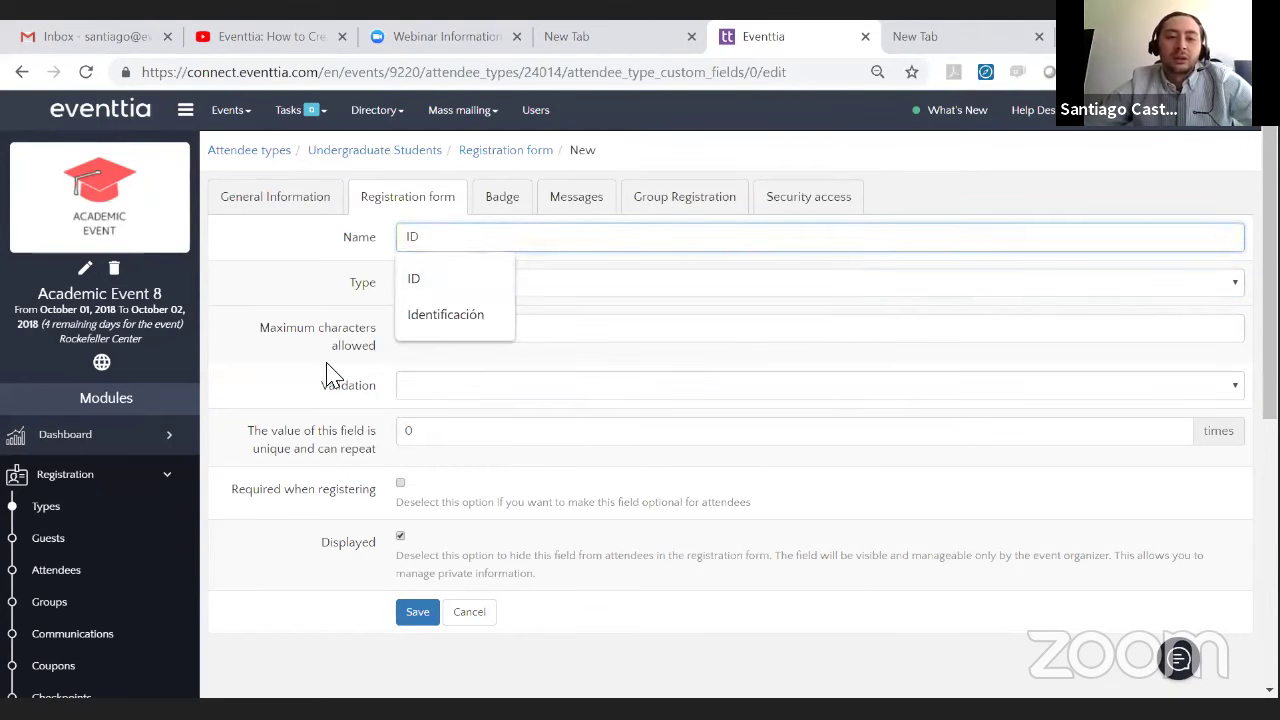
- Limit ID to 10 maximum characters with 'Only allows numbers' validation
click(329, 363)
drag(440, 335, 408, 391)
text(10)
click(414, 391)
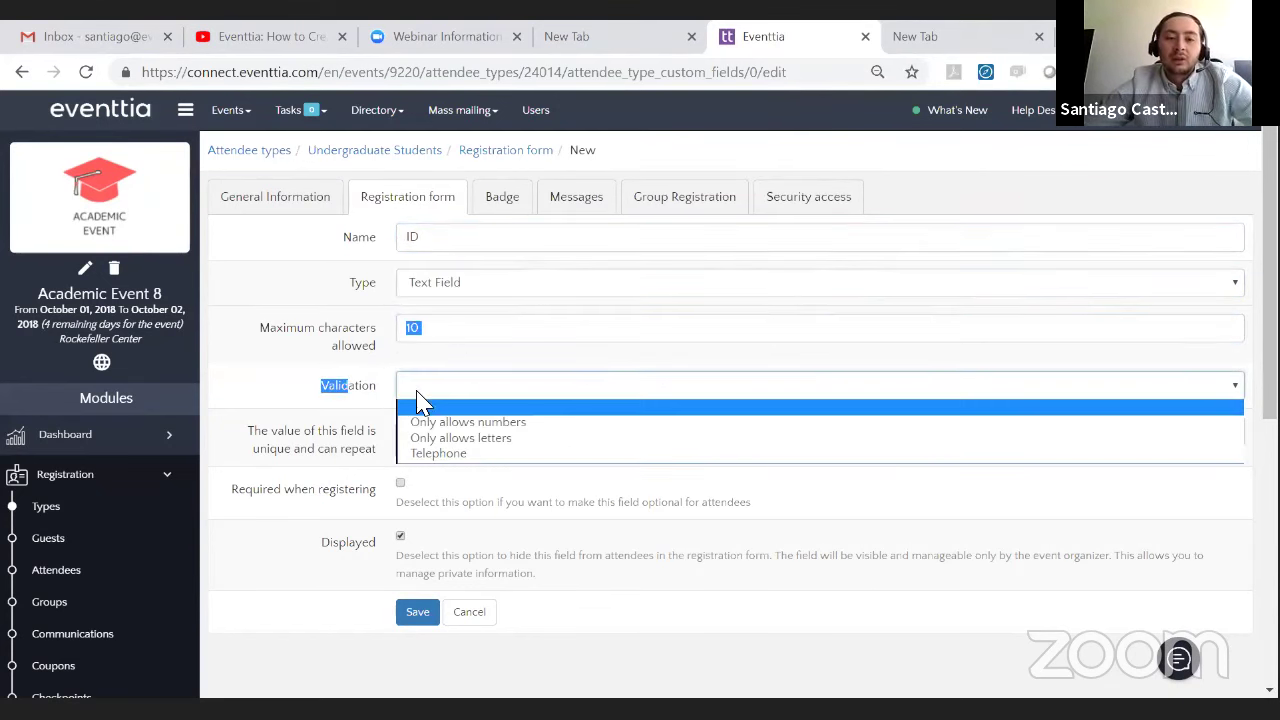
click(437, 423)
click(363, 443)
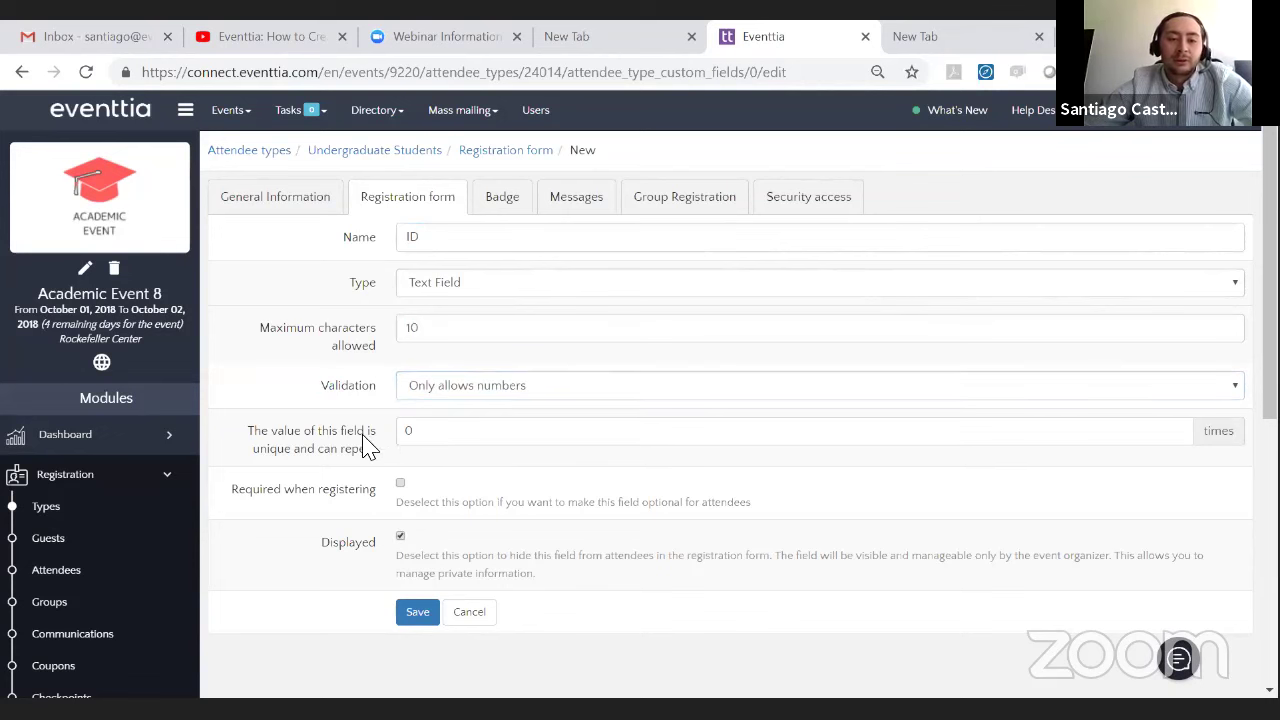
click(438, 435)
key(BackSpace)
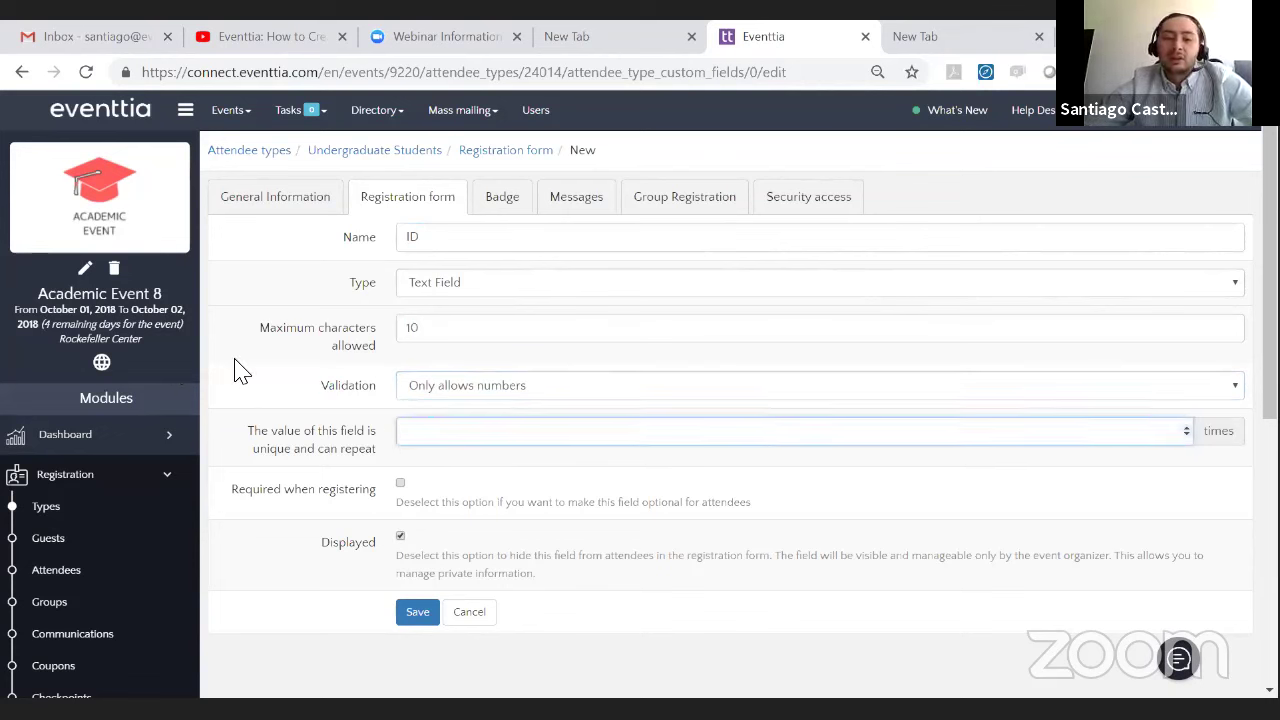
click(380, 447)
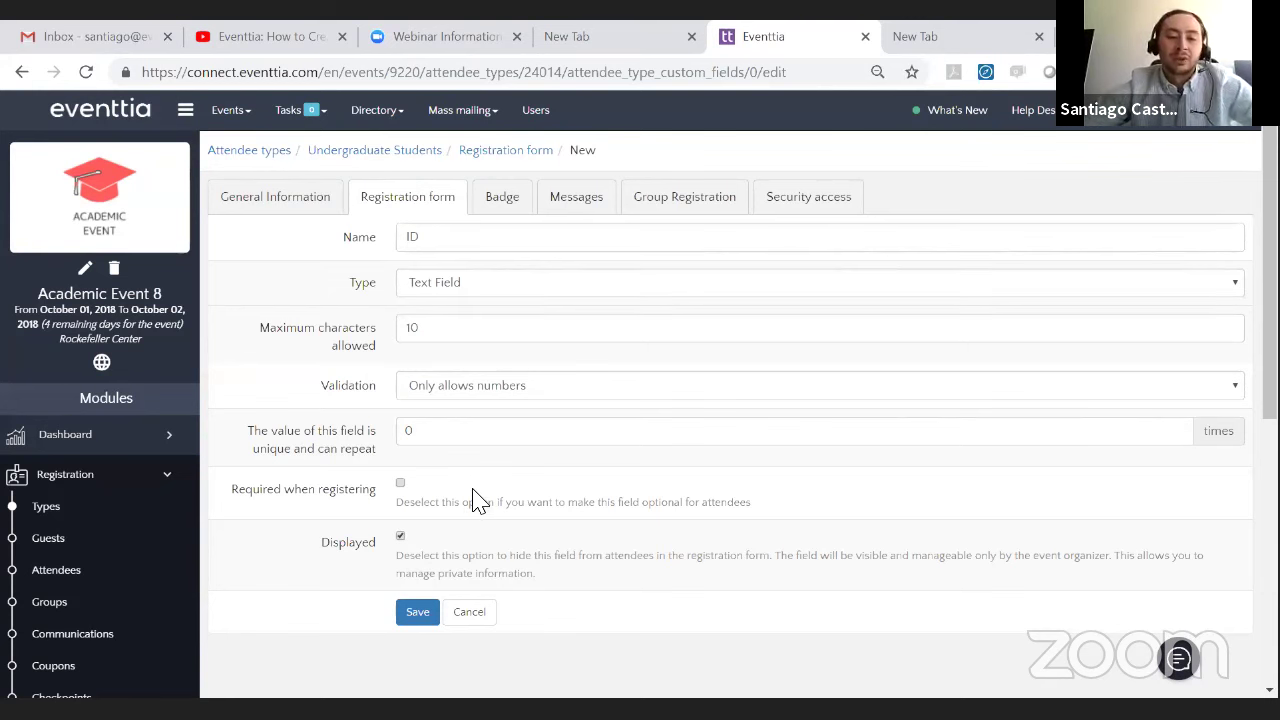
- Save the optional ID field
scroll(455, 500, down, 1)
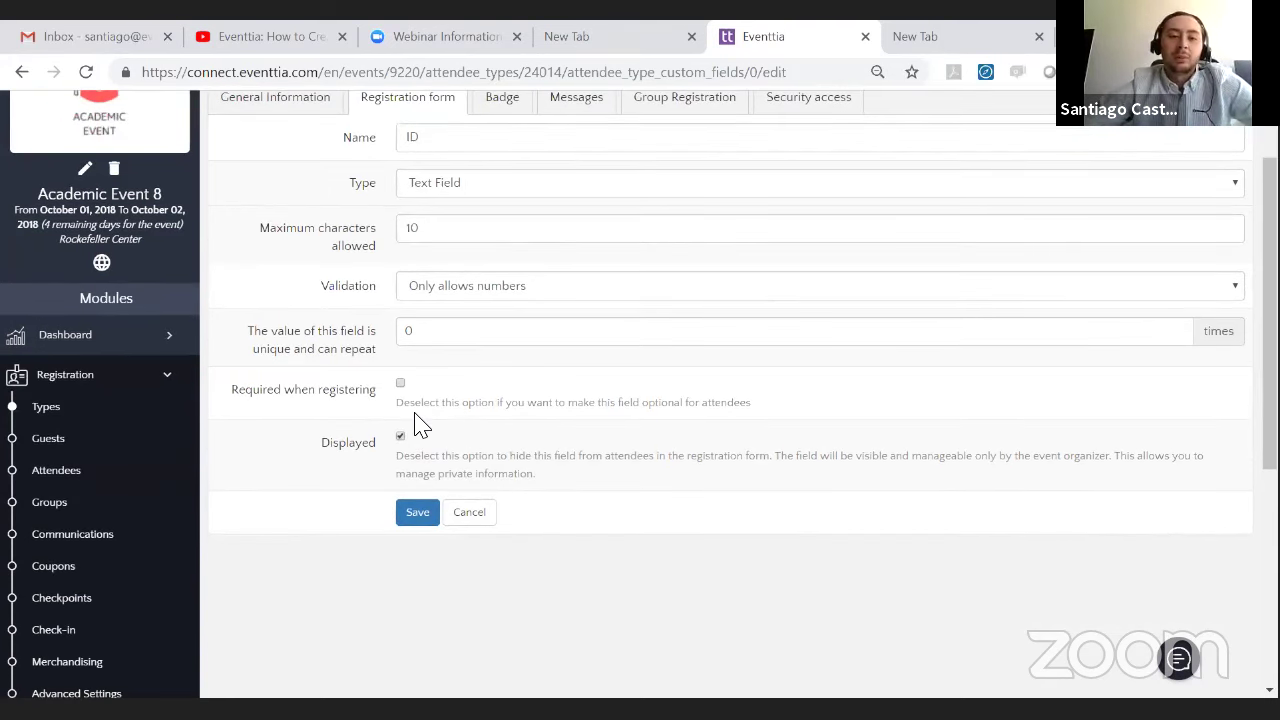
drag(372, 392, 286, 400)
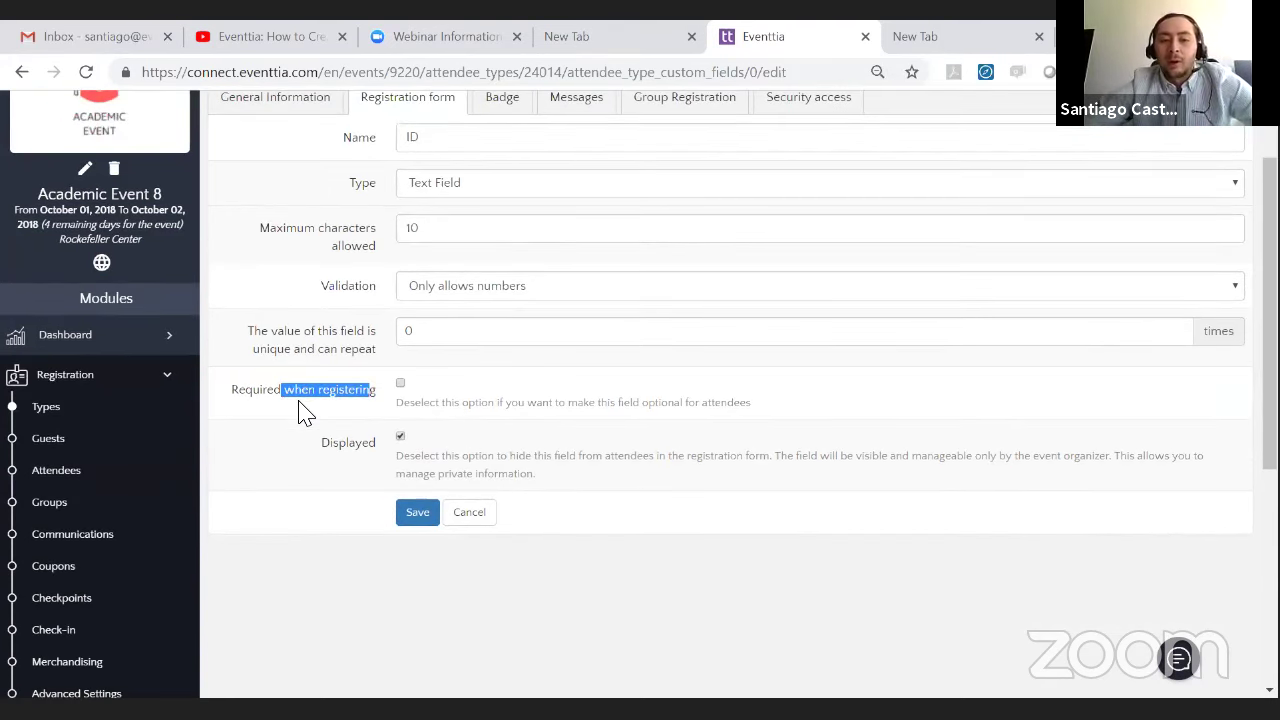
click(298, 410)
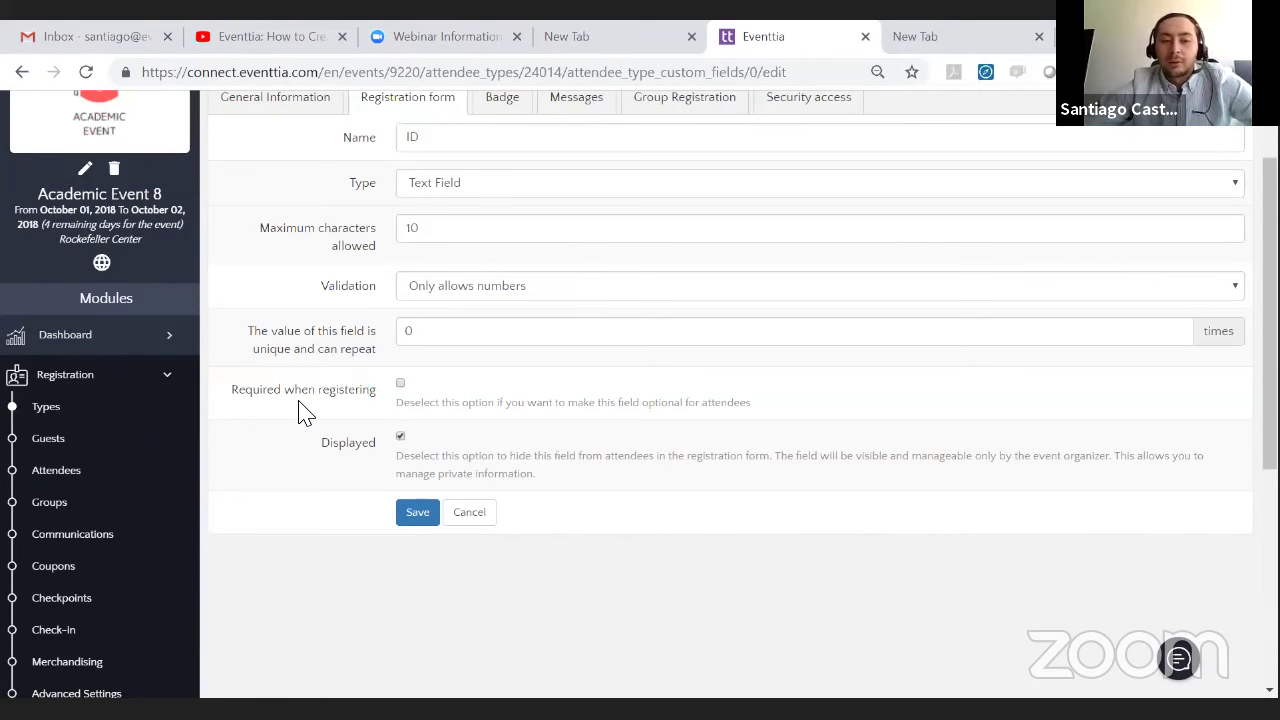
click(418, 518)
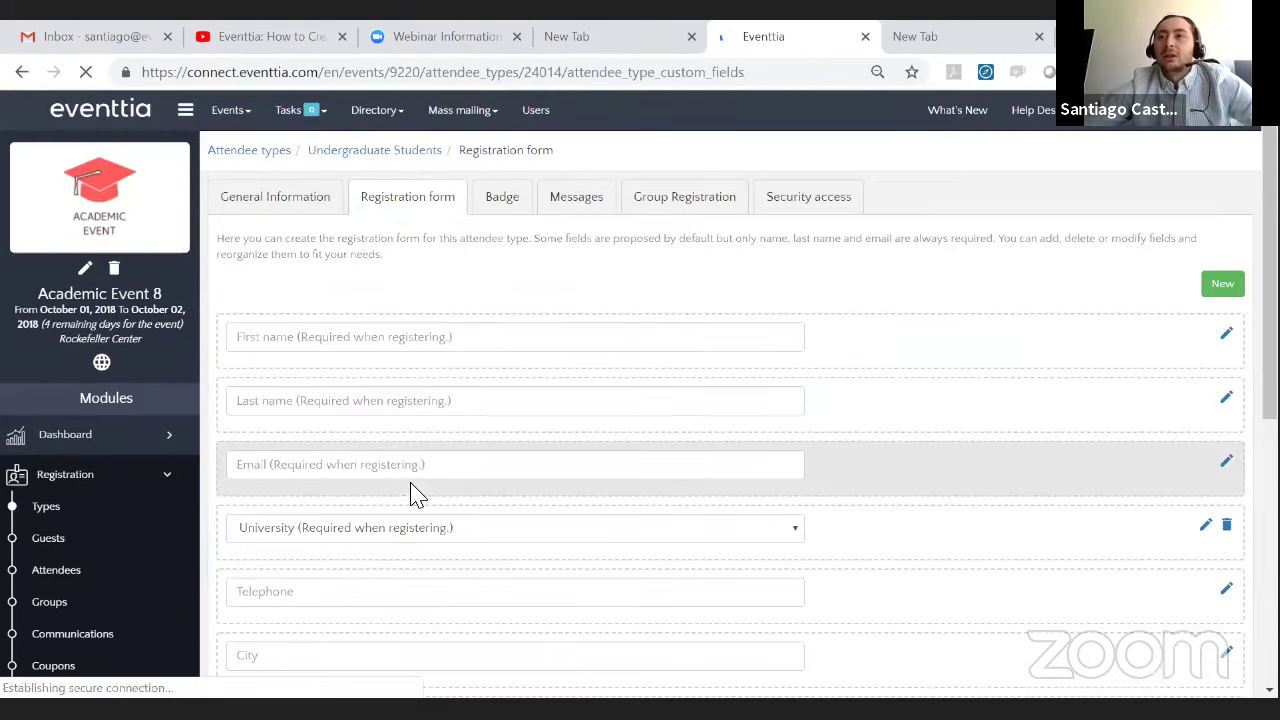
- Drag the ID row up between Last name and Email, leaving University after Email
scroll(524, 437, down, 5)
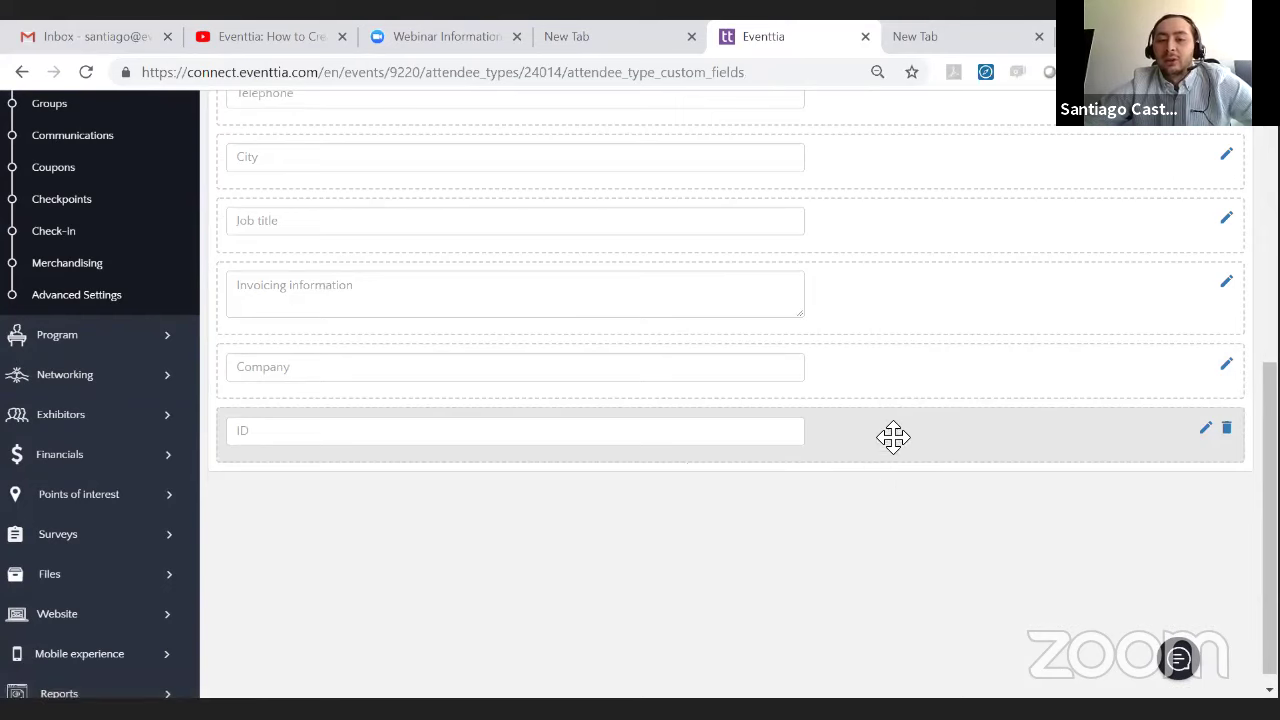
drag(891, 437, 790, 334)
scroll(917, 349, up, 10)
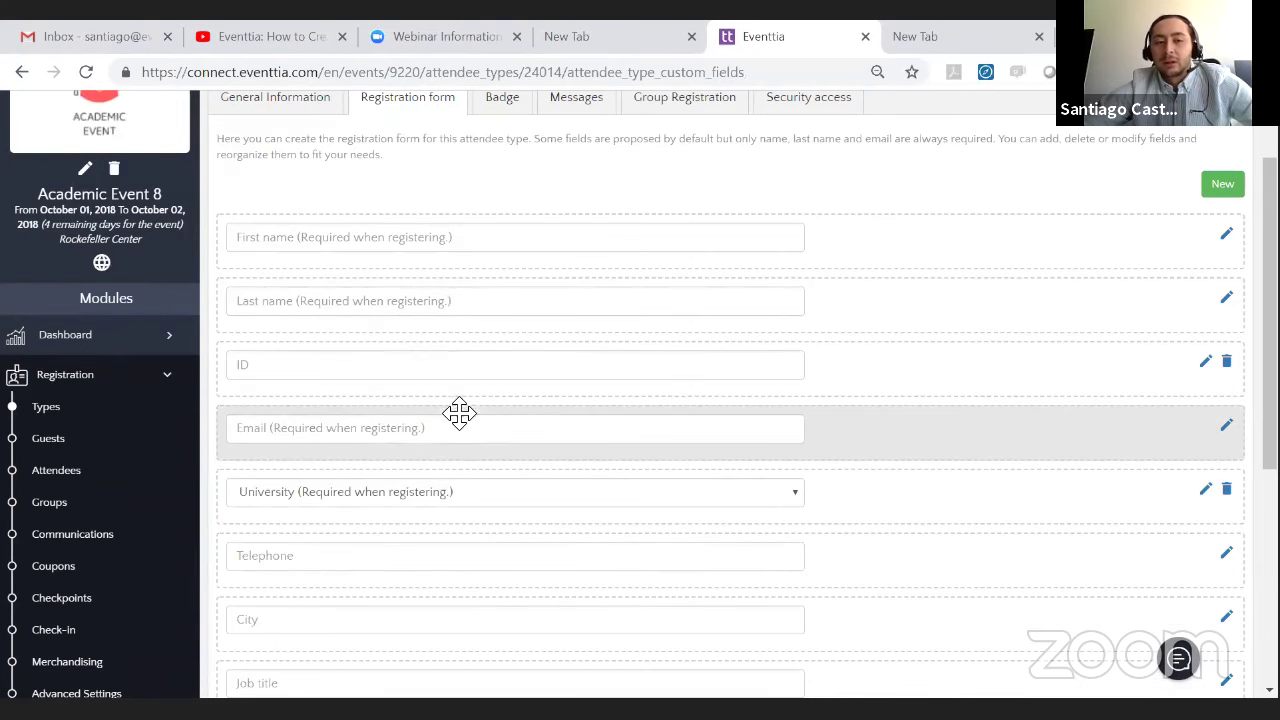
click(465, 492)
click(465, 494)
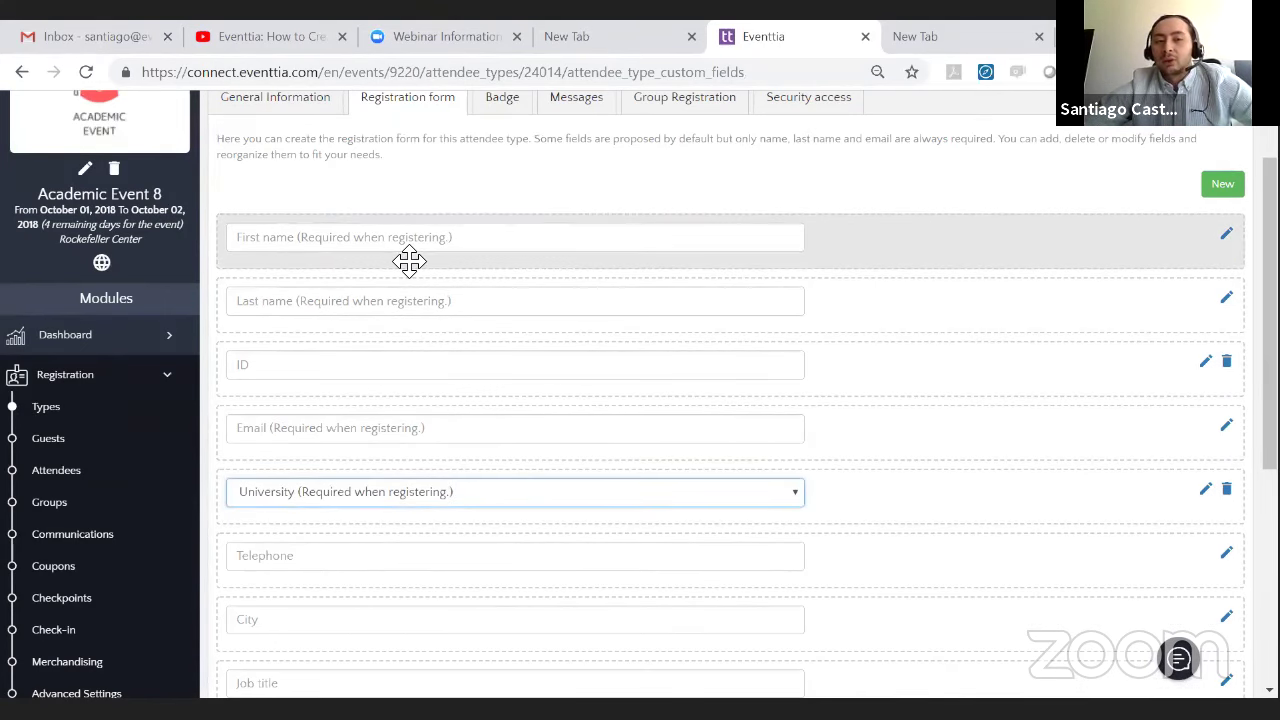
scroll(594, 229, up, 1)
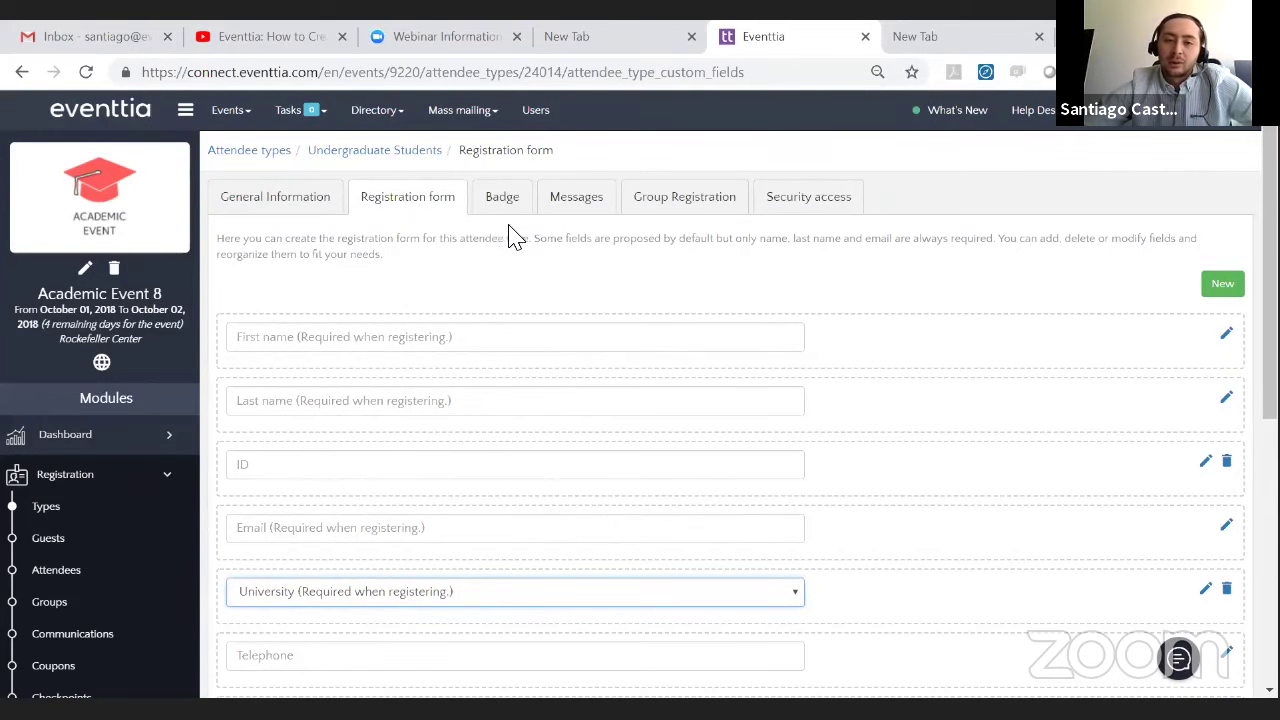
- Open the badge design and keep Deskjet as the printer type after trying Thermal
click(503, 208)
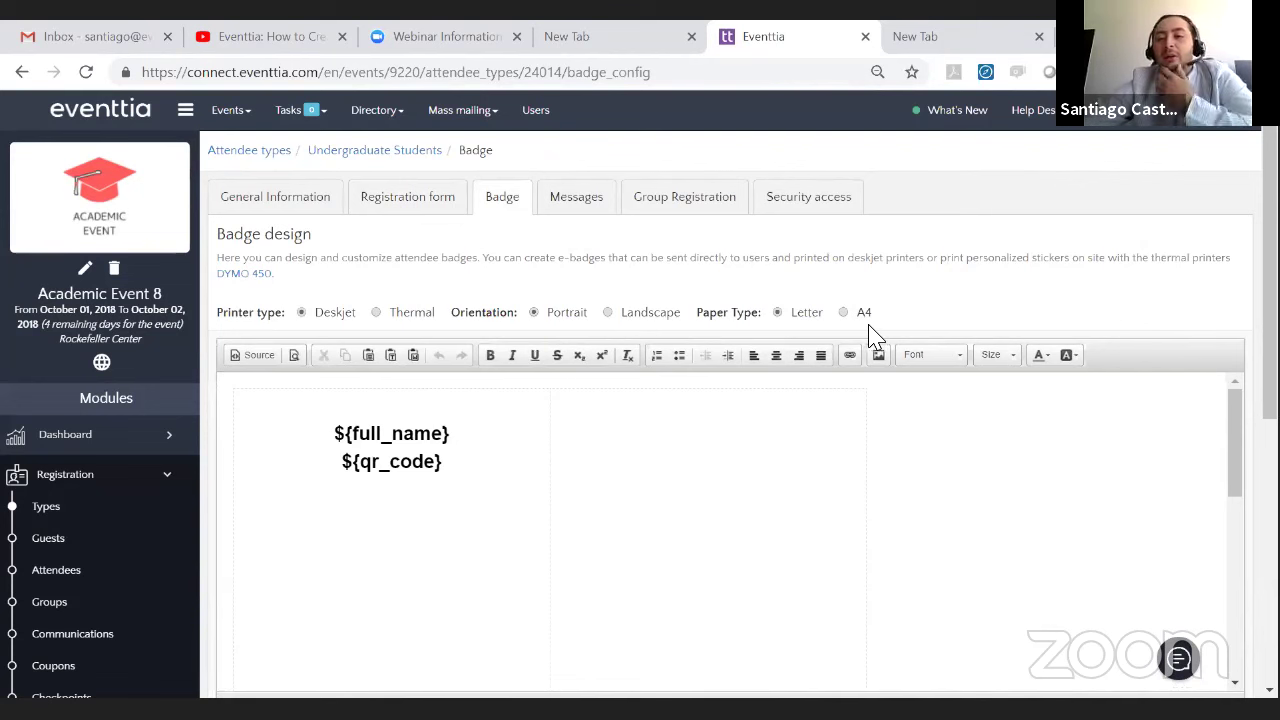
click(376, 313)
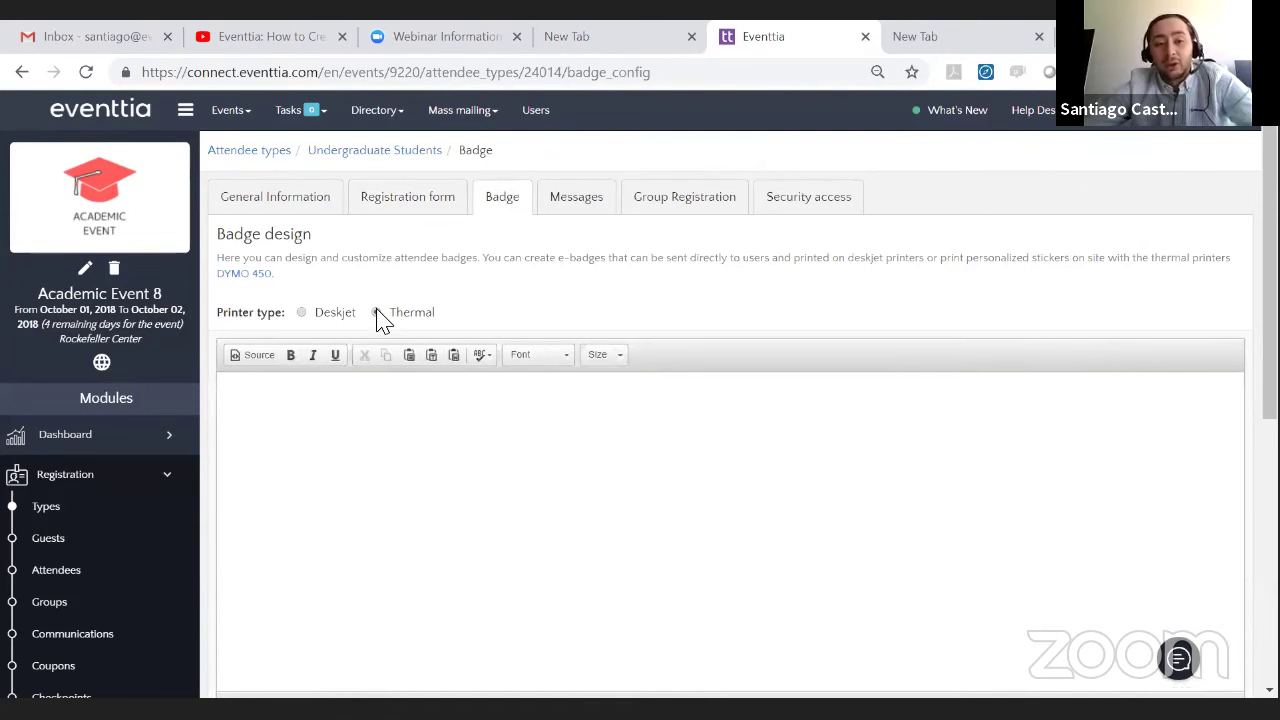
click(300, 313)
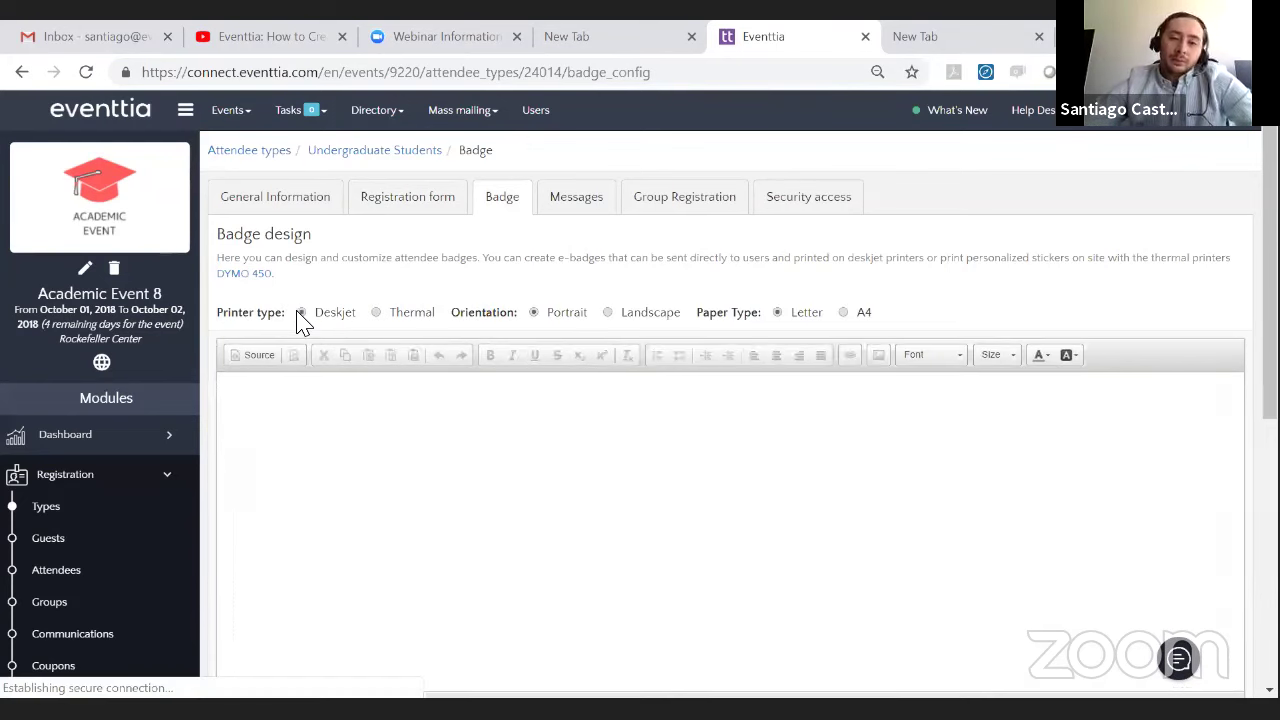
scroll(360, 300, down, 1)
scroll(420, 303, up, 1)
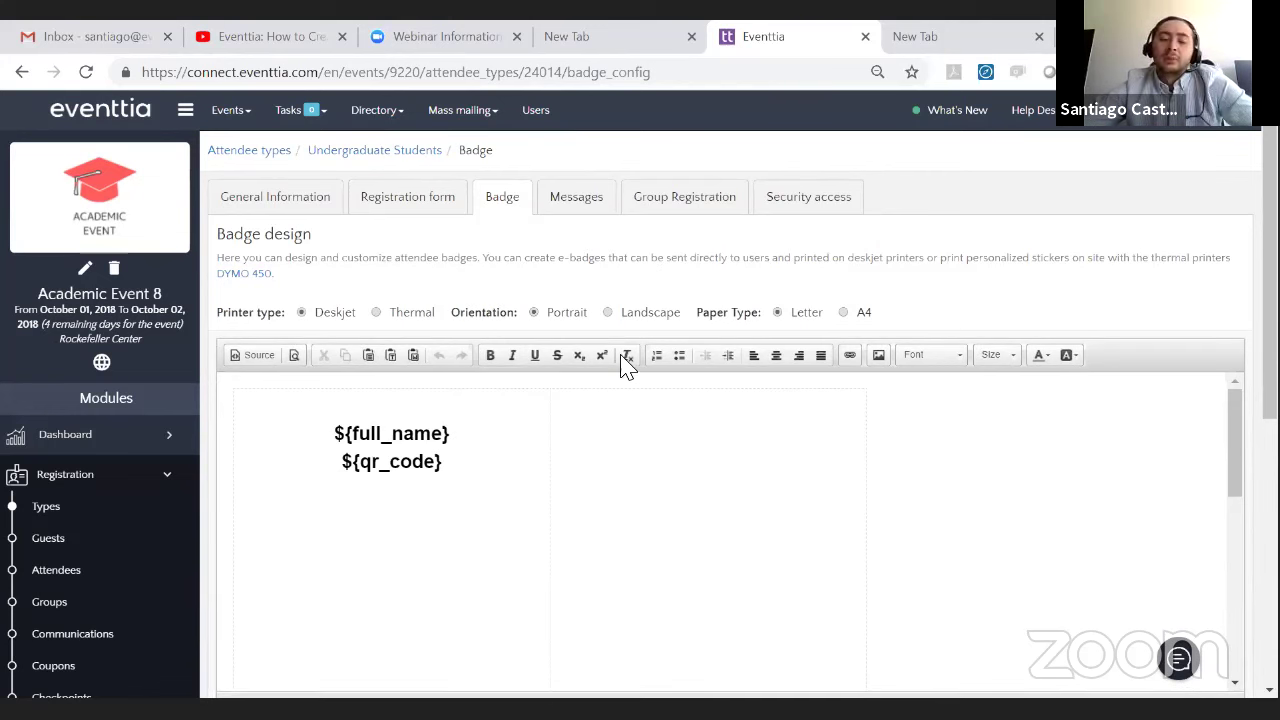
scroll(531, 380, down, 3)
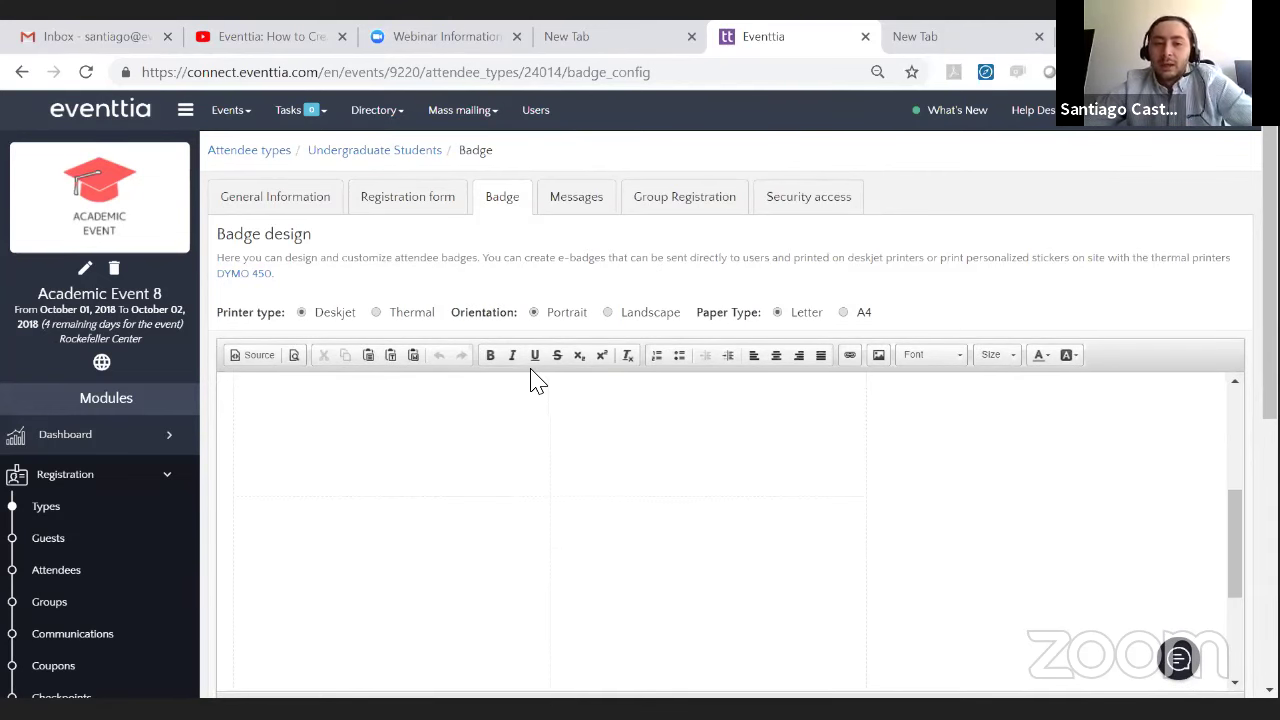
scroll(457, 451, up, 3)
- Select the ${full_name} and ${qr_code} template lines and start a new line below ${qr_code}
drag(317, 431, 506, 460)
click(605, 290)
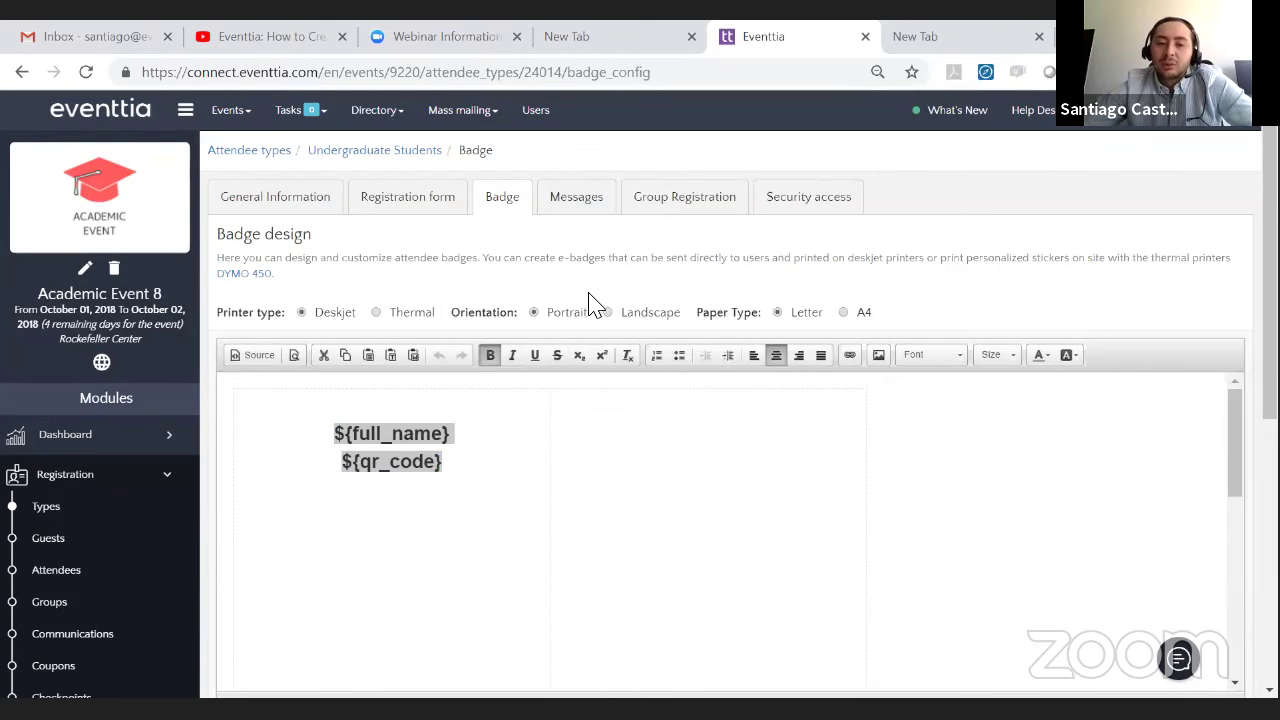
scroll(591, 297, down, 2)
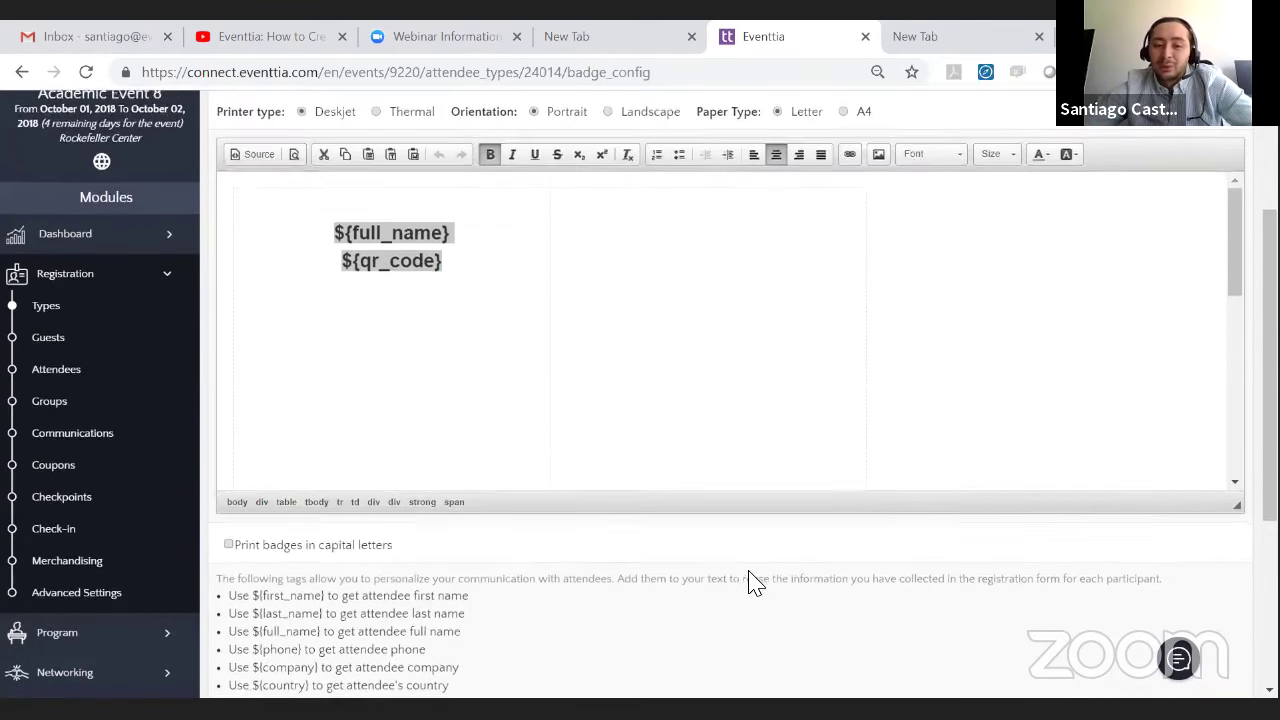
scroll(752, 585, down, 1)
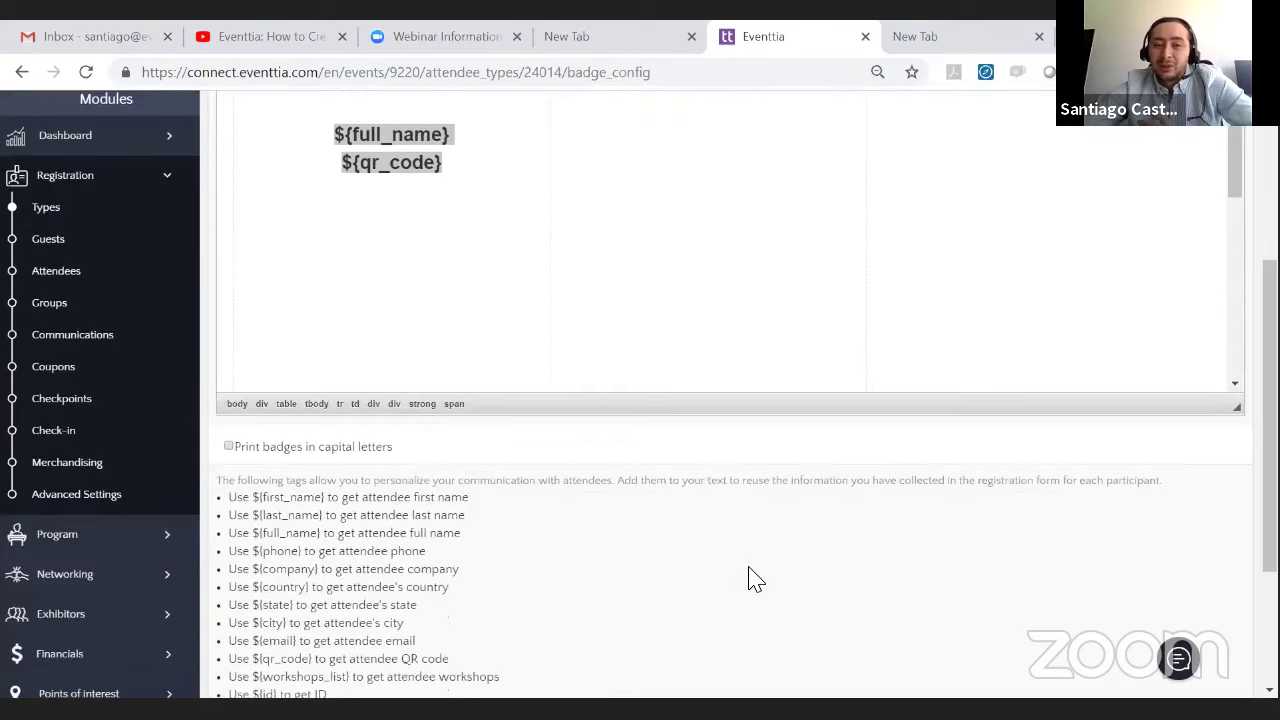
click(491, 142)
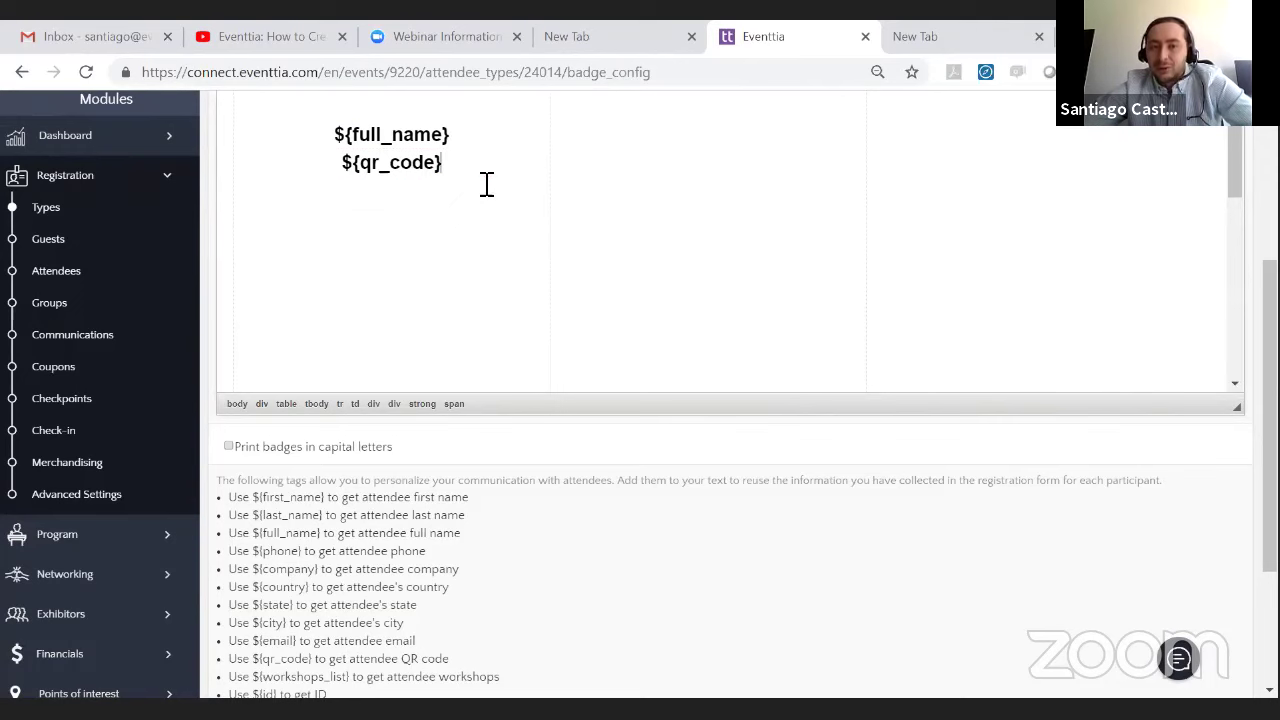
click(514, 149)
scroll(300, 525, down, 3)
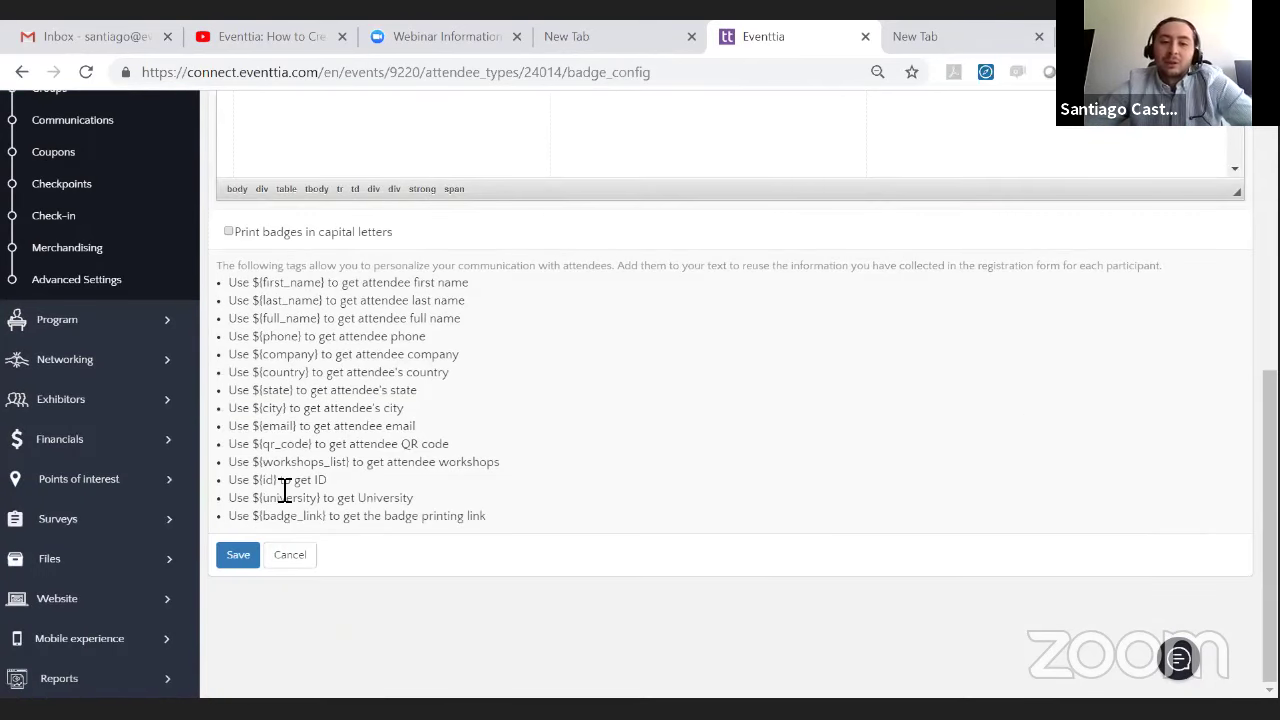
- Copy the ${university} tag from the tag list and paste it on a new line under ${qr_code}
mouse_move(321, 492)
mouse_down()
mouse_move(257, 494)
mouse_move(327, 500)
mouse_up()
right_click(327, 500)
click(345, 514)
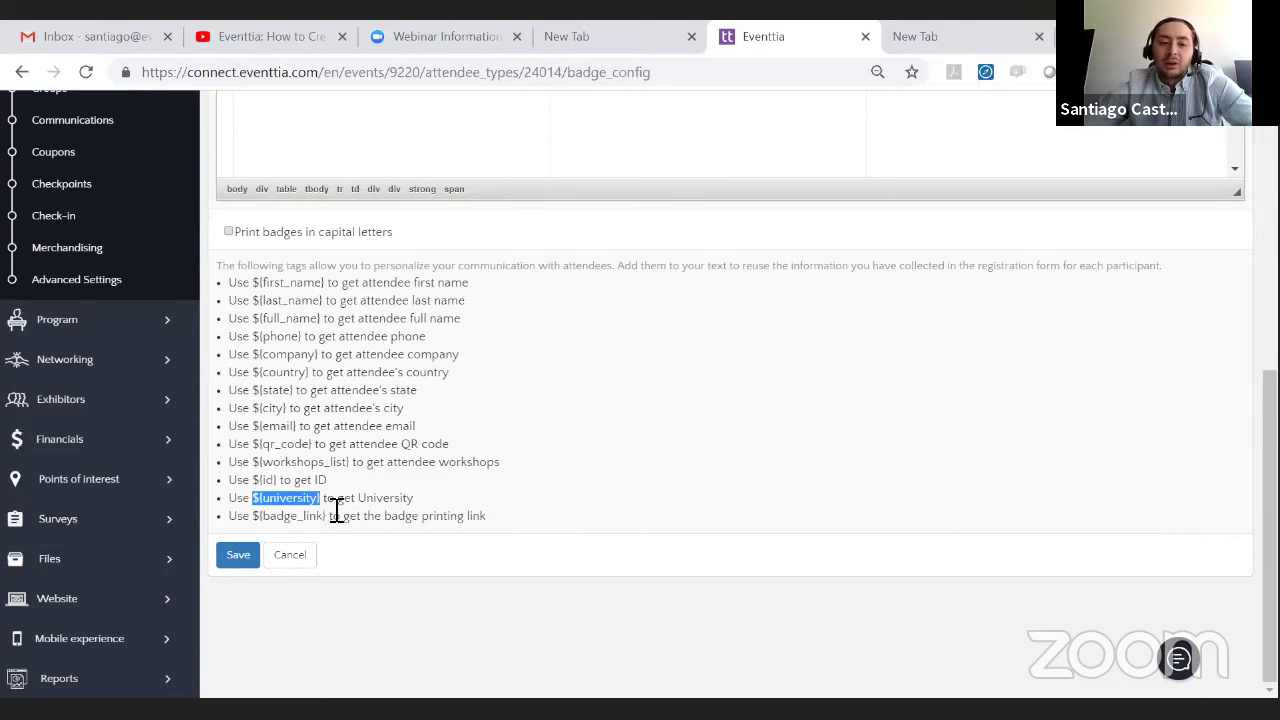
scroll(414, 451, up, 4)
text({)
key(Return)
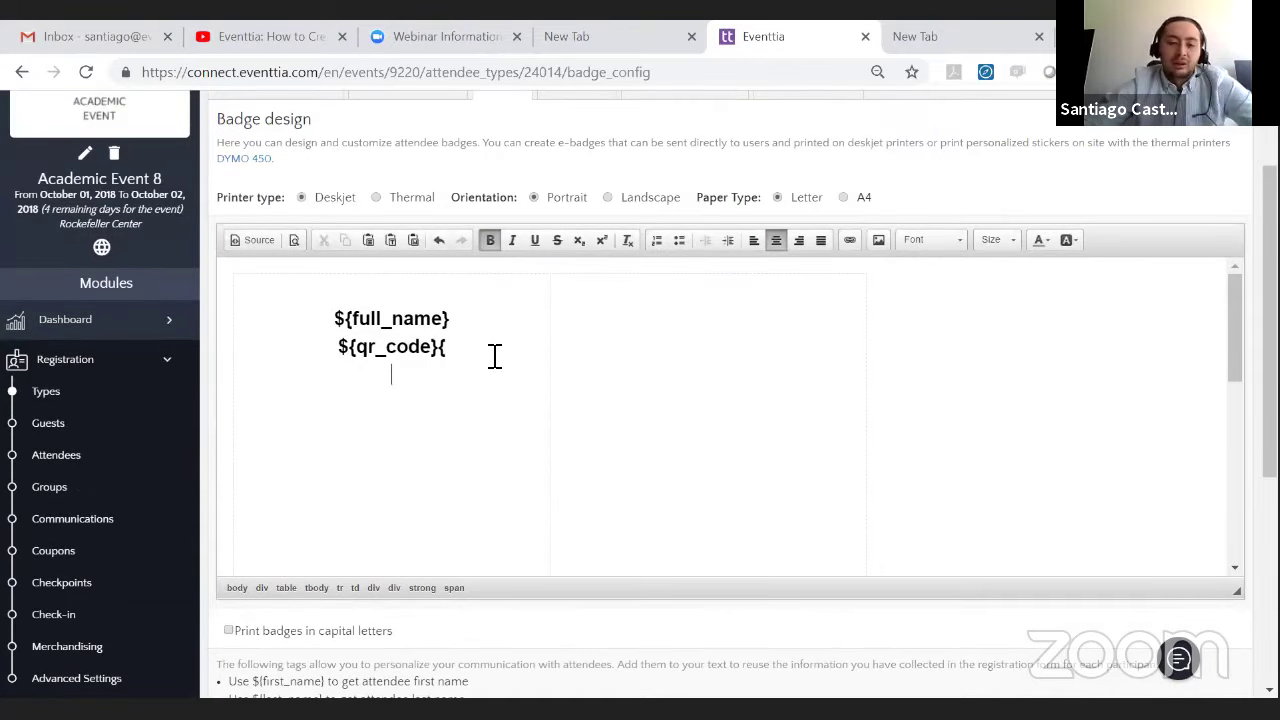
key(BackSpace)
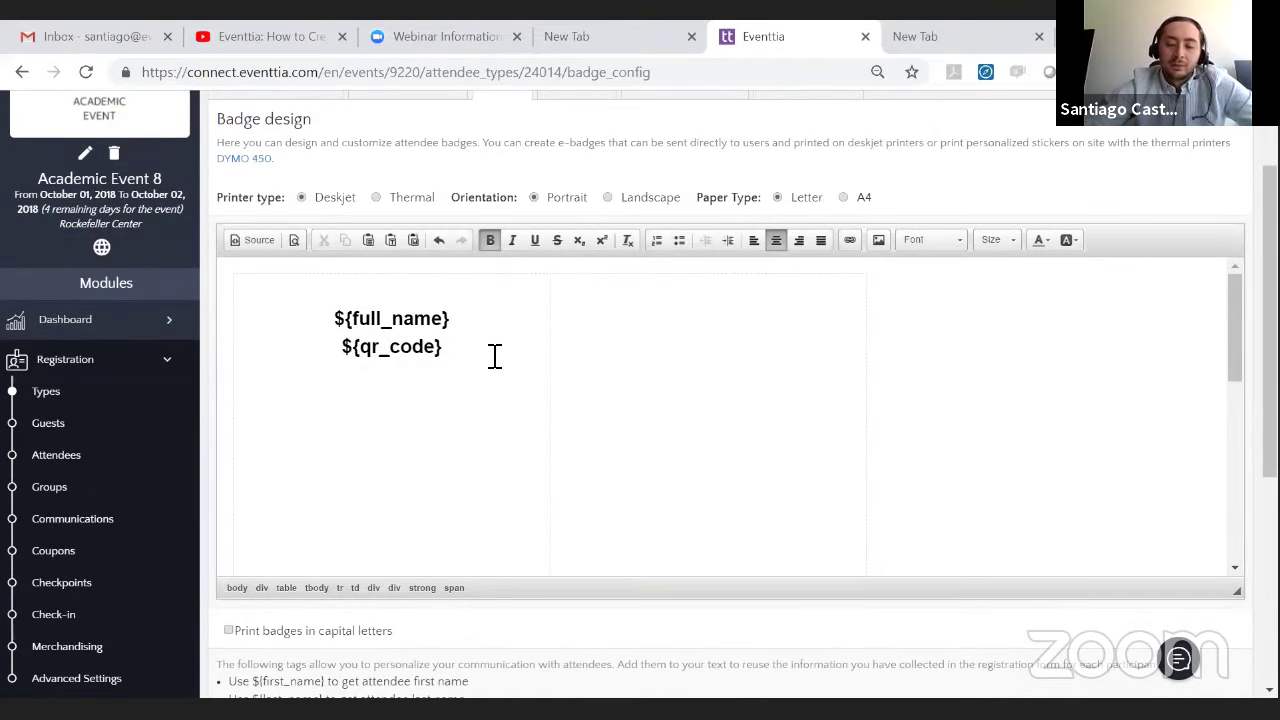
key(ctrl+v)
- Make the pasted ${university} line bold with a much larger font size, then save the badge
drag(462, 386, 255, 370)
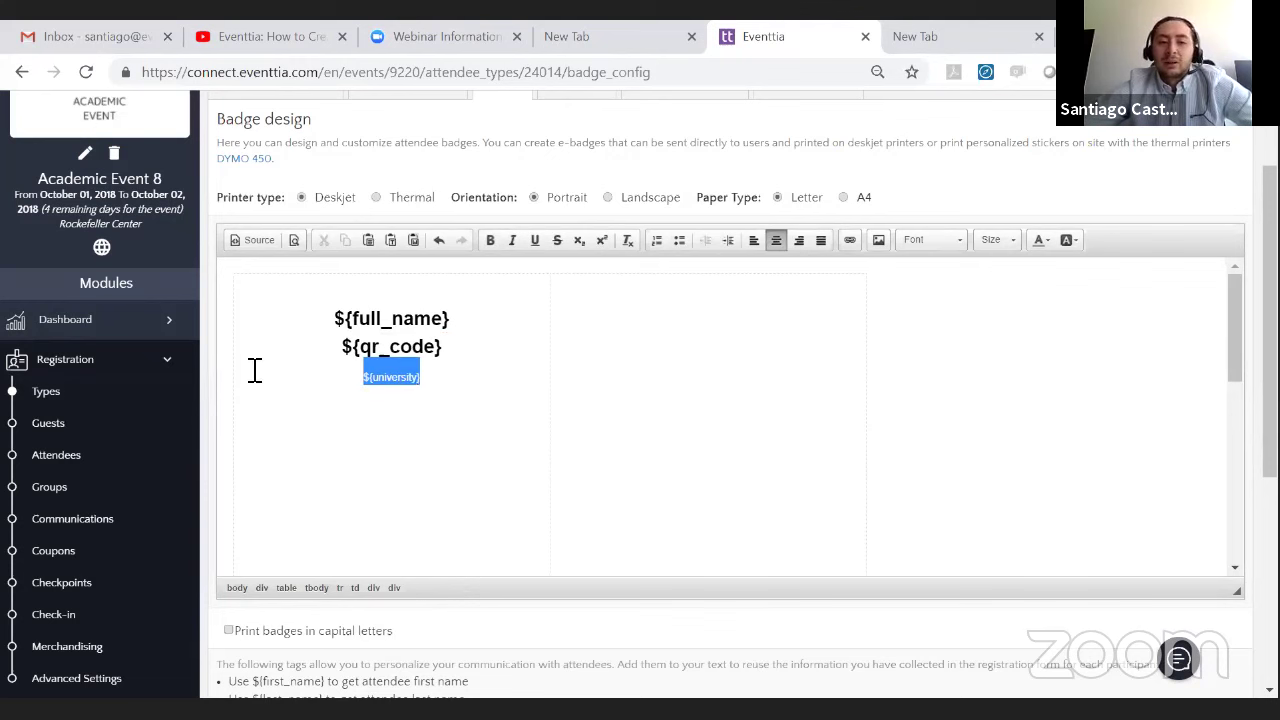
click(490, 240)
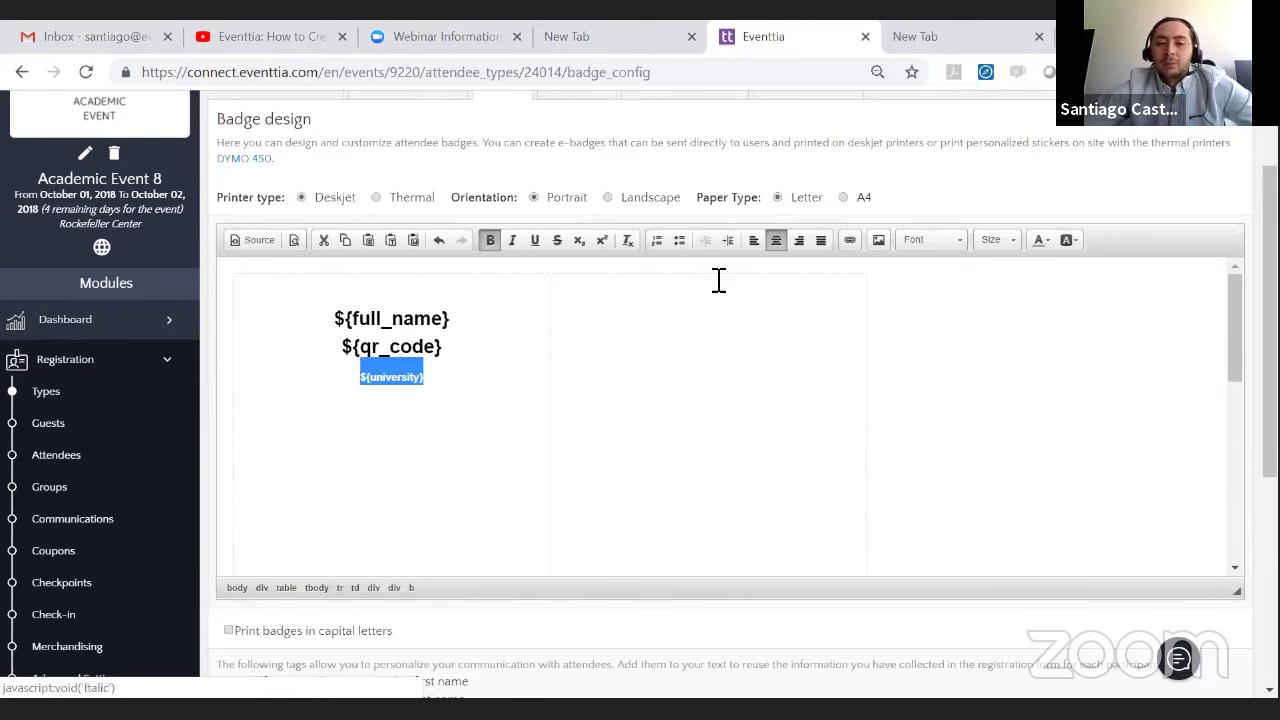
click(995, 240)
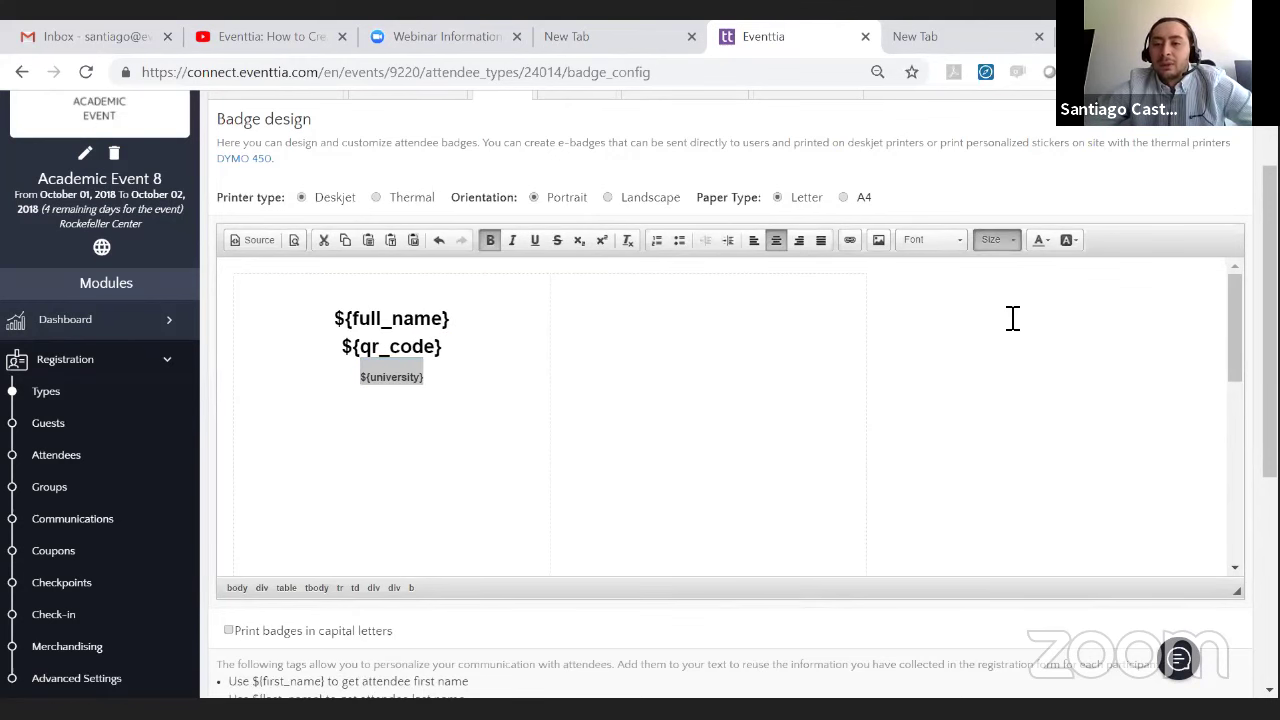
click(1010, 250)
click(1006, 289)
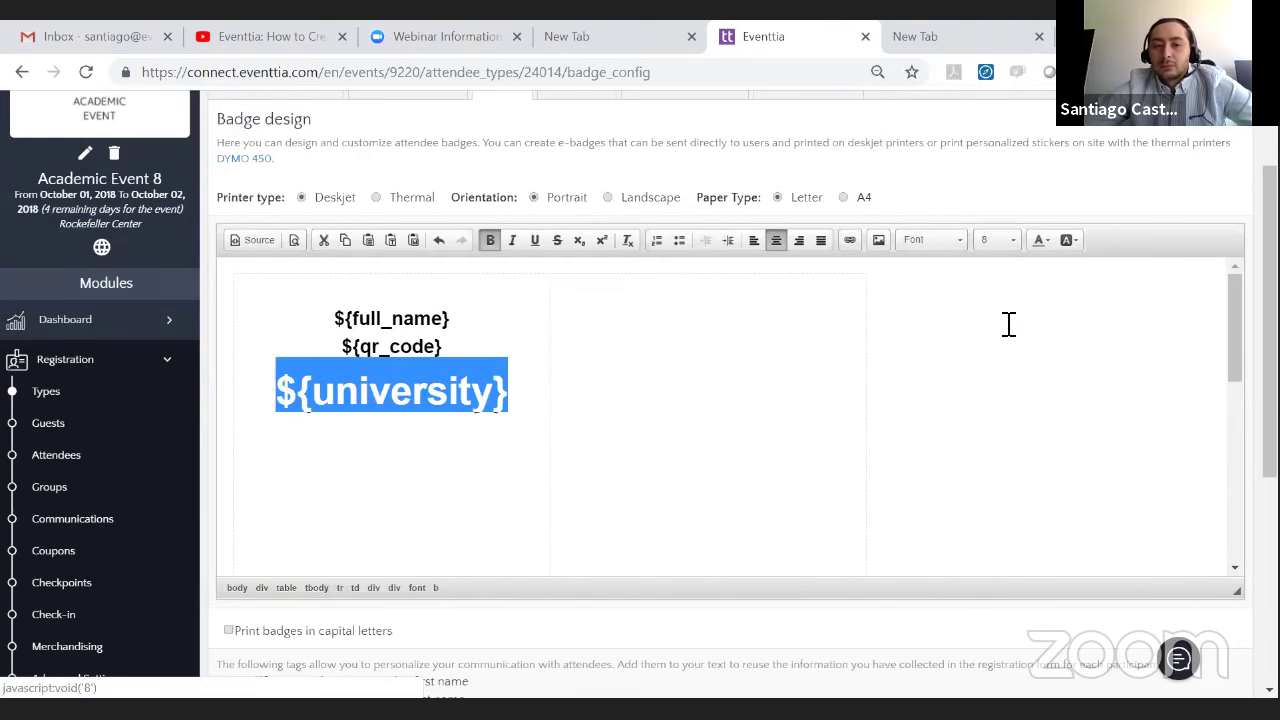
click(1009, 324)
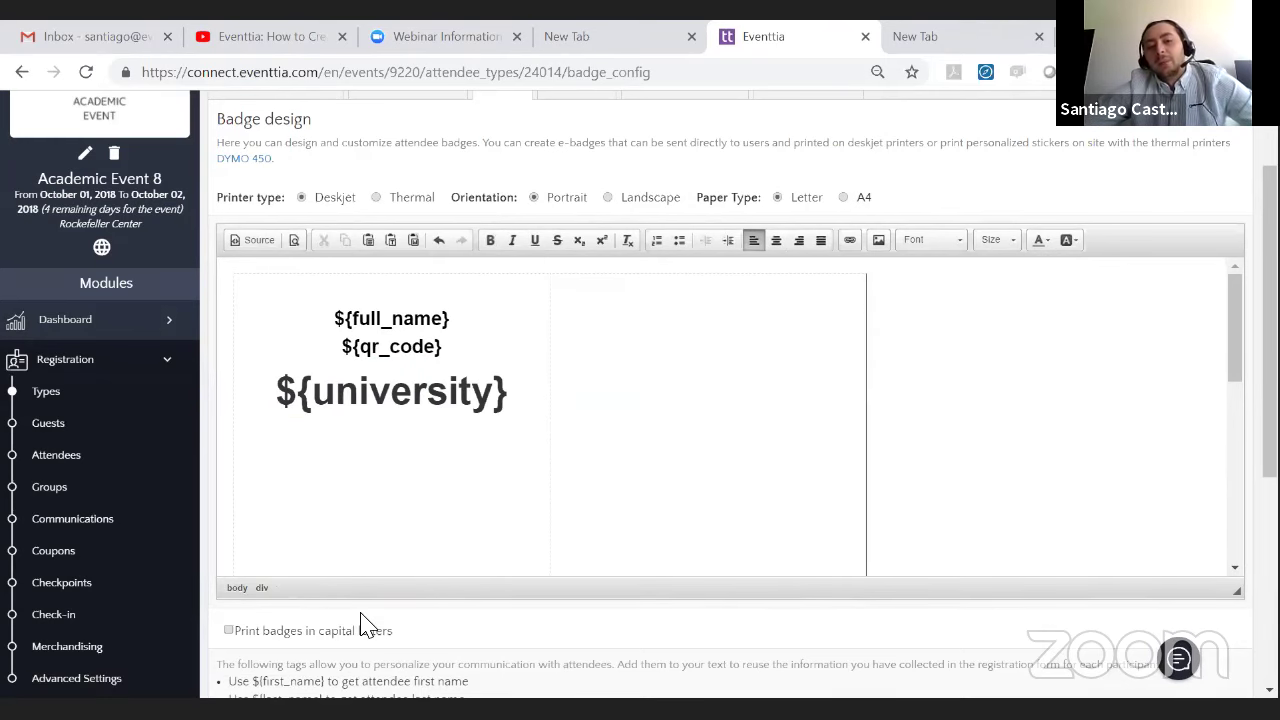
scroll(368, 615, down, 4)
click(225, 561)
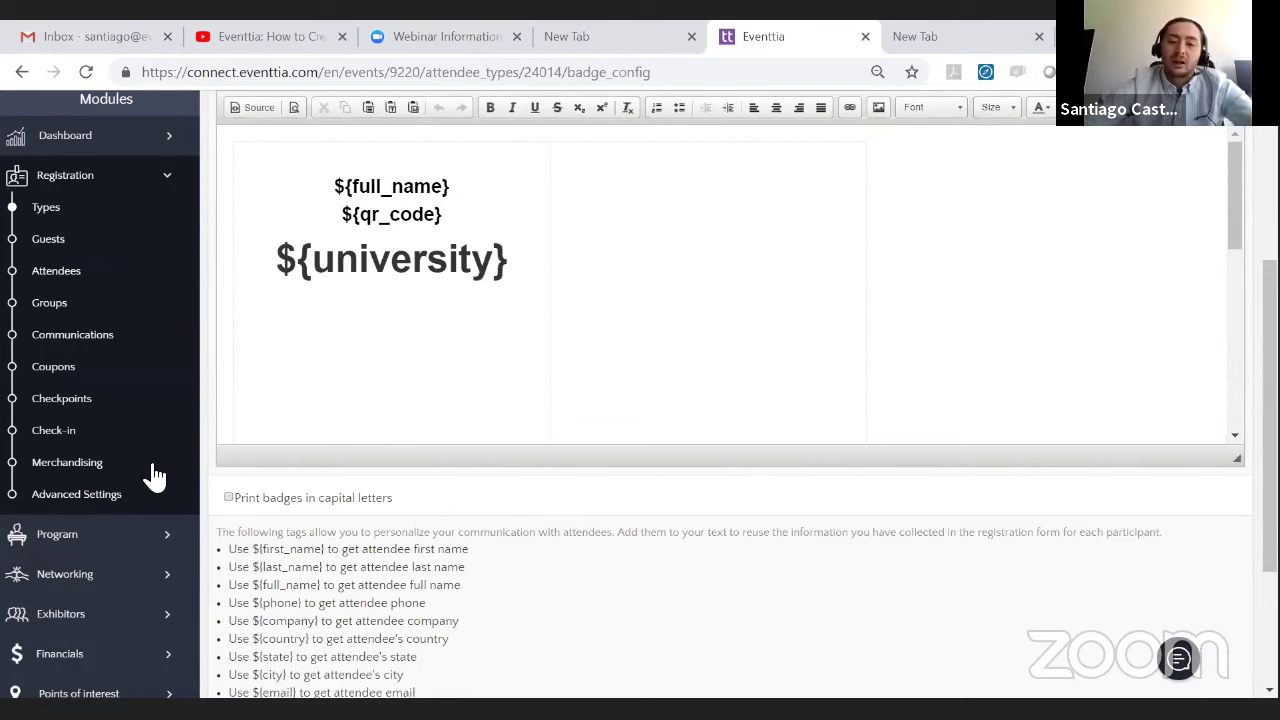
scroll(246, 566, down, 3)
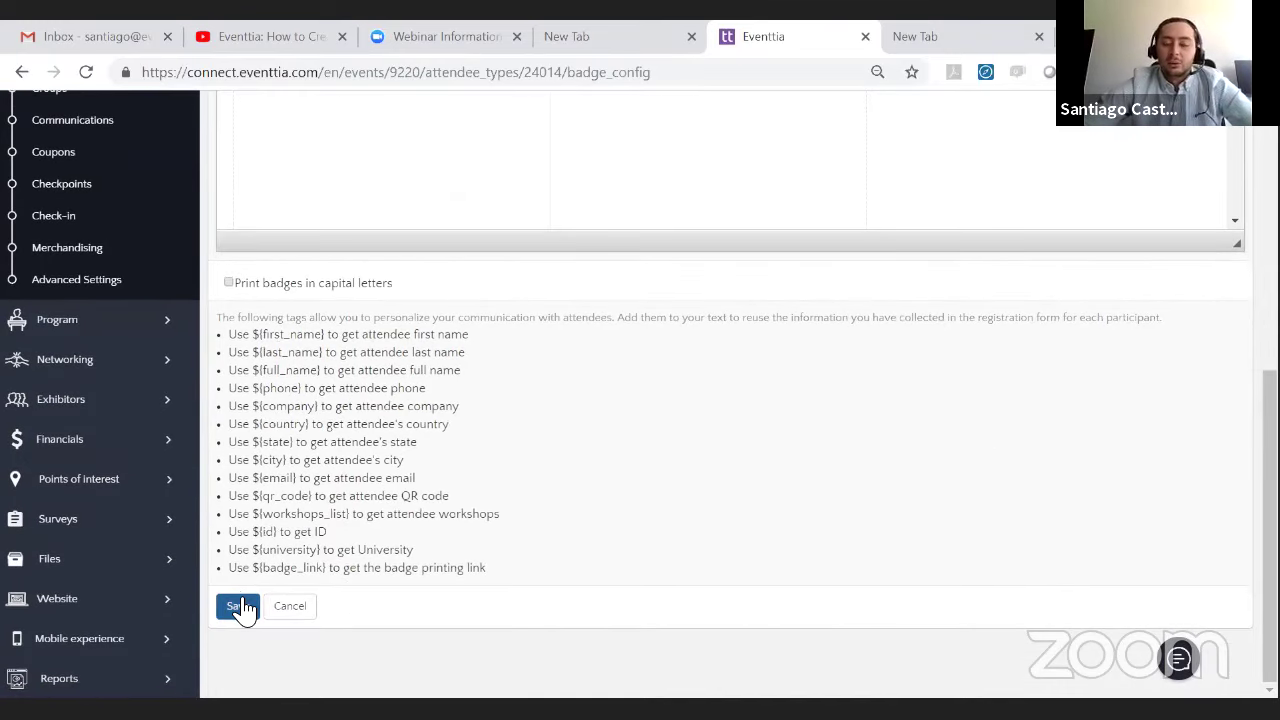
- Save the badge design and bring the Webinar architecture agenda slide back to the shared screen
click(240, 605)
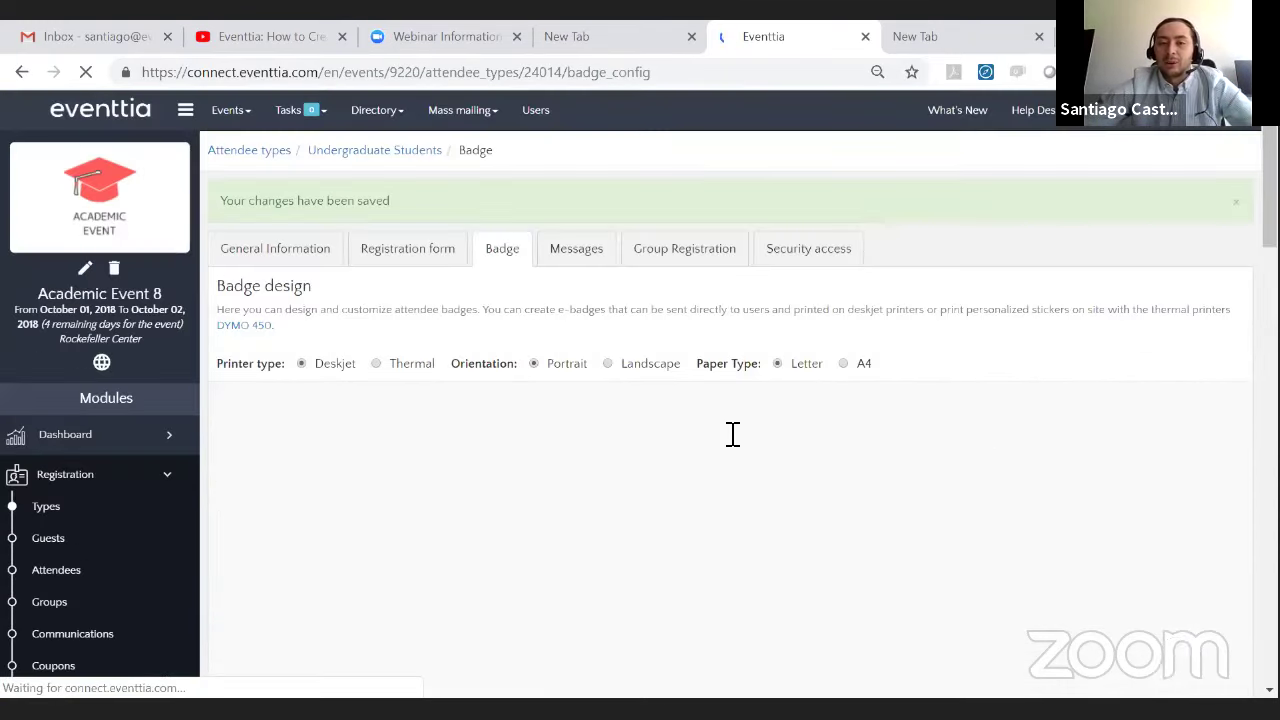
scroll(480, 371, down, 1)
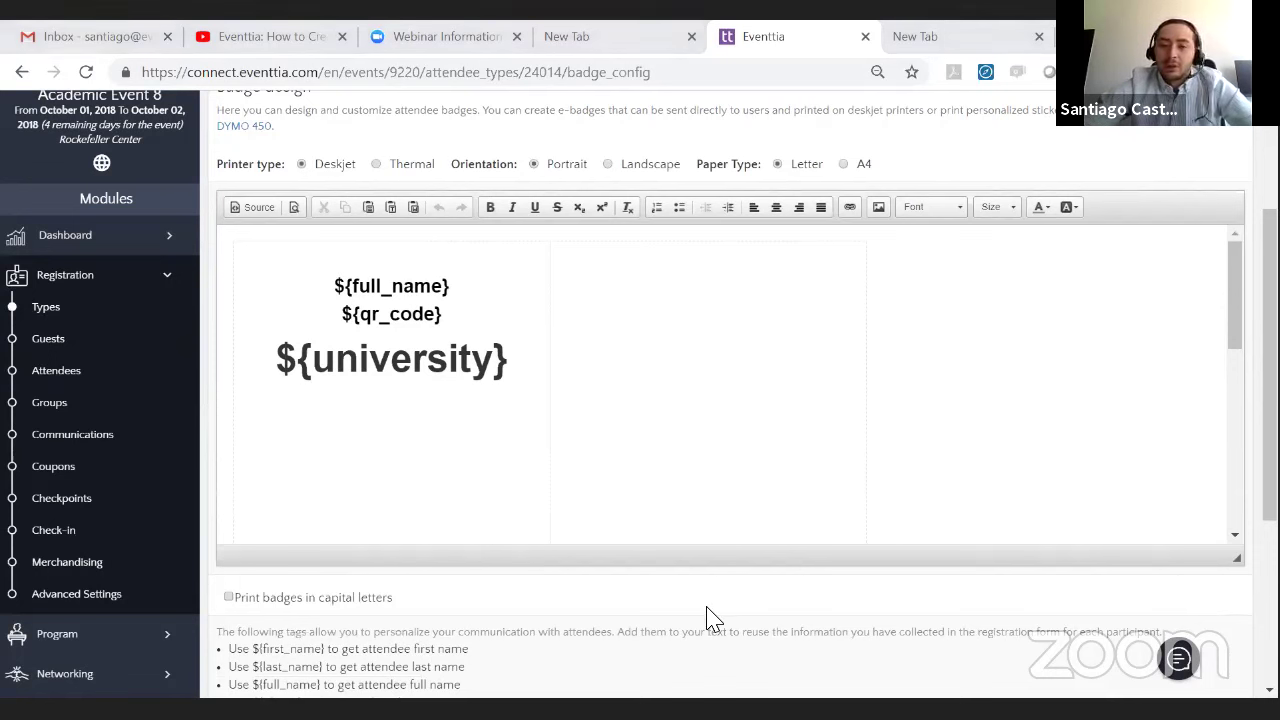
key(alt+Tab)
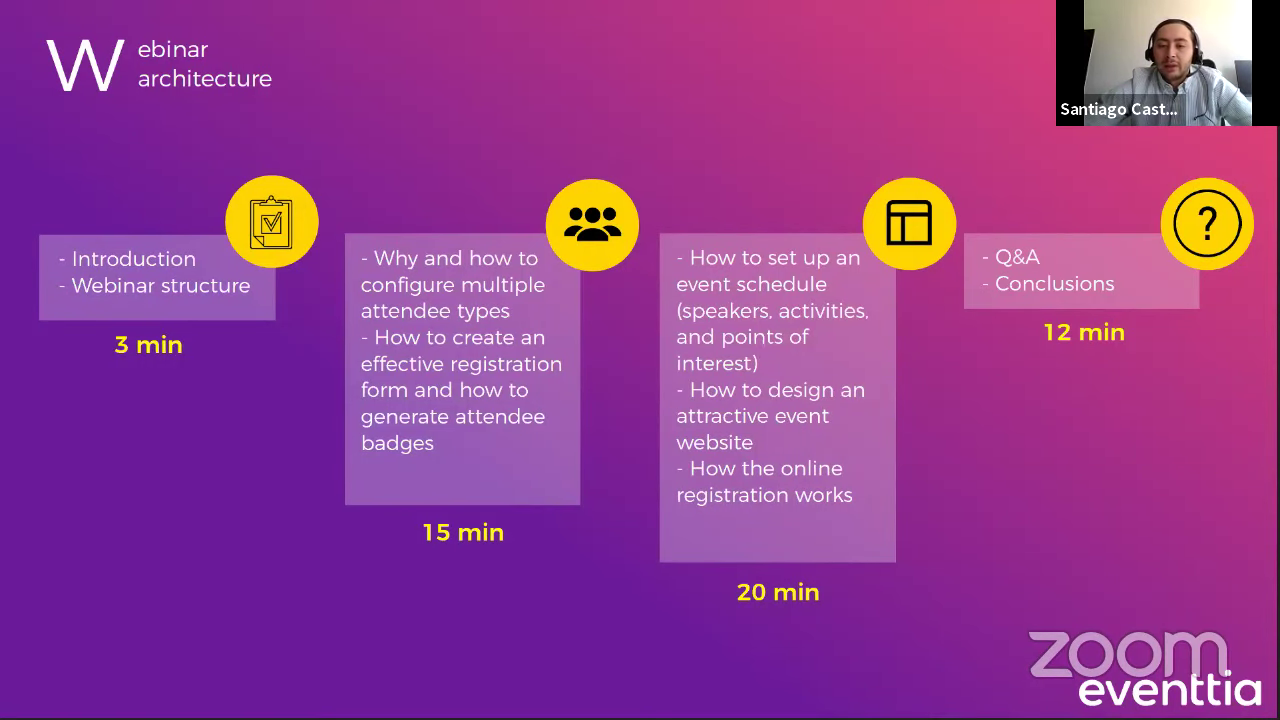
- Review the saved badge in the browser, then advance the slideshow to slide #1's printed badge photo
key(alt+Tab)
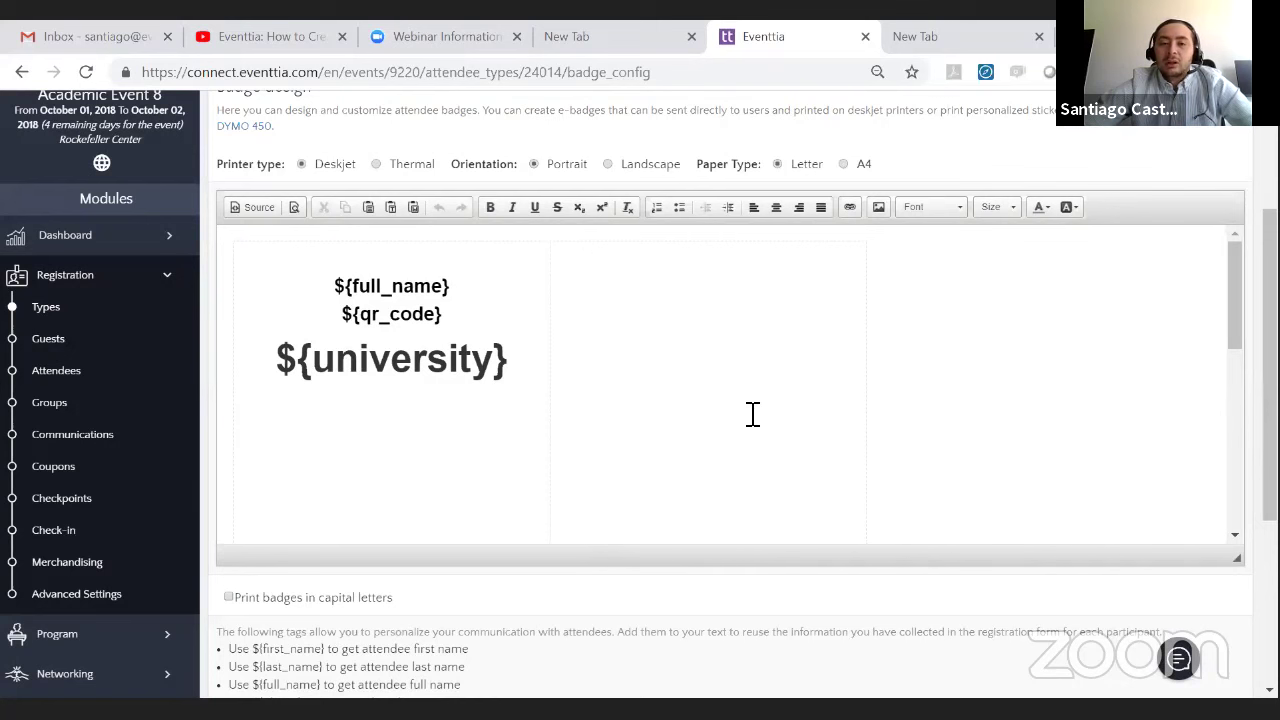
scroll(626, 460, down, 5)
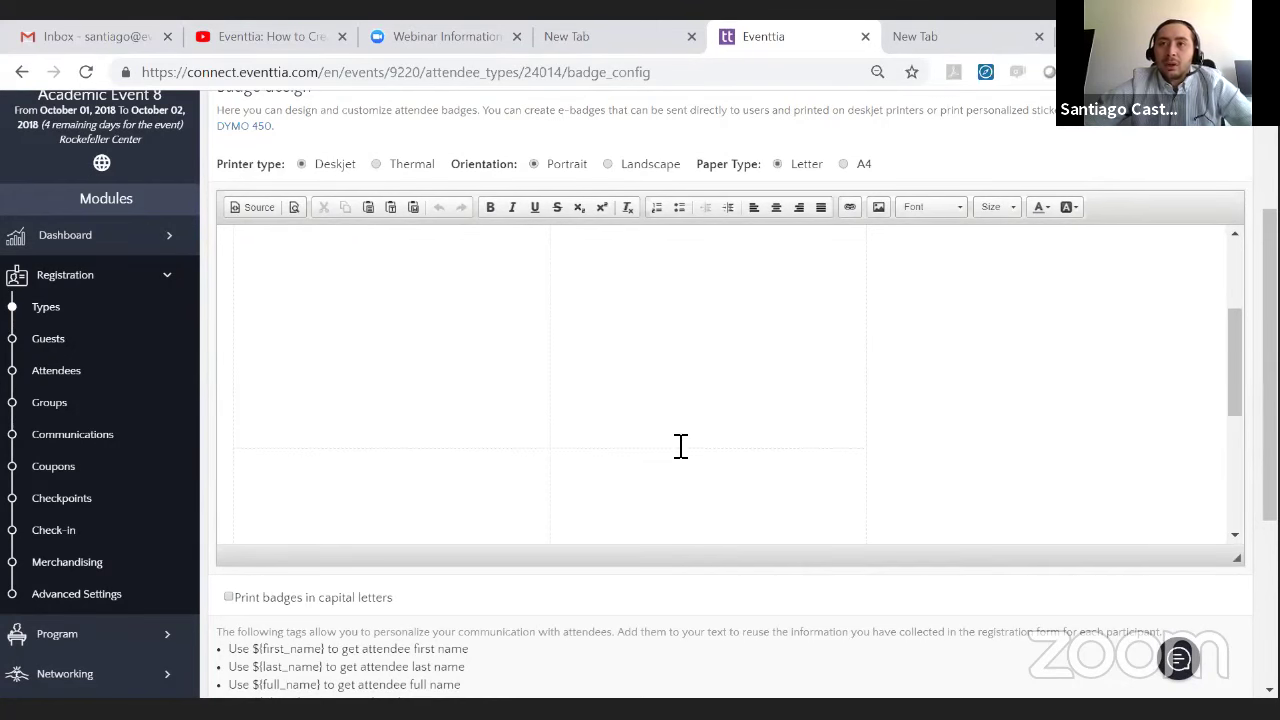
scroll(546, 437, up, 5)
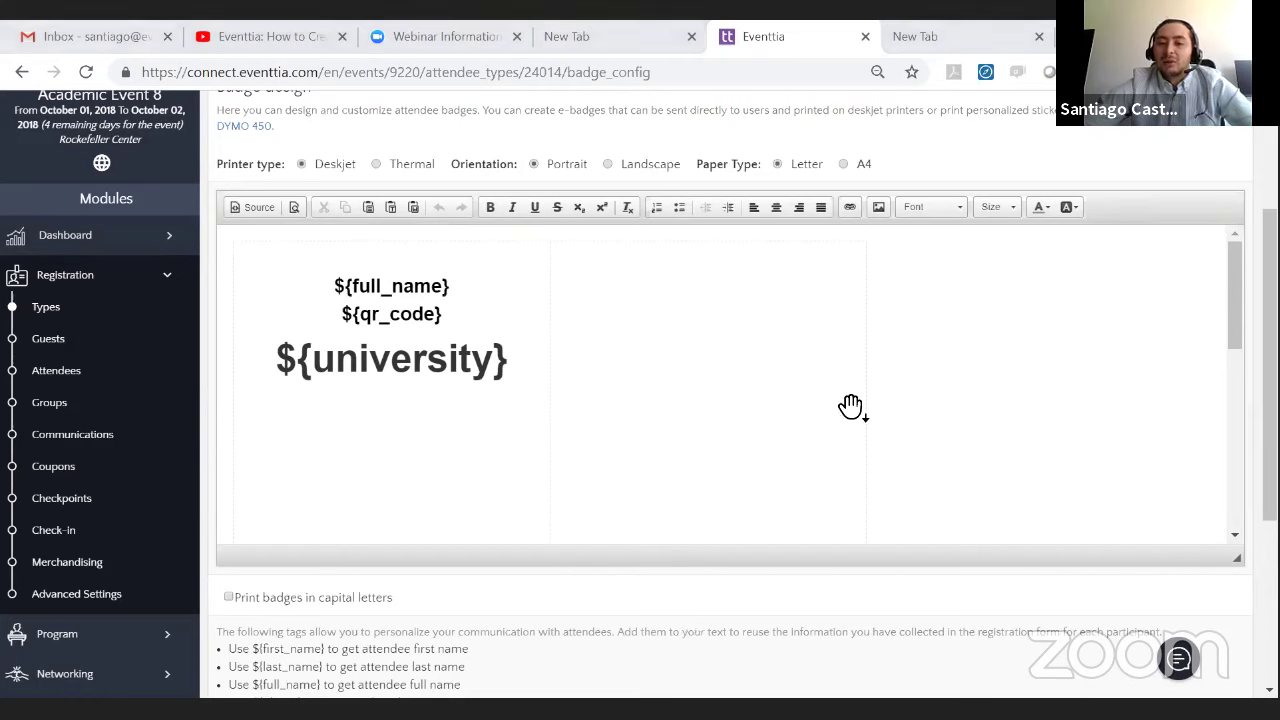
key(alt+Tab)
key(Right)
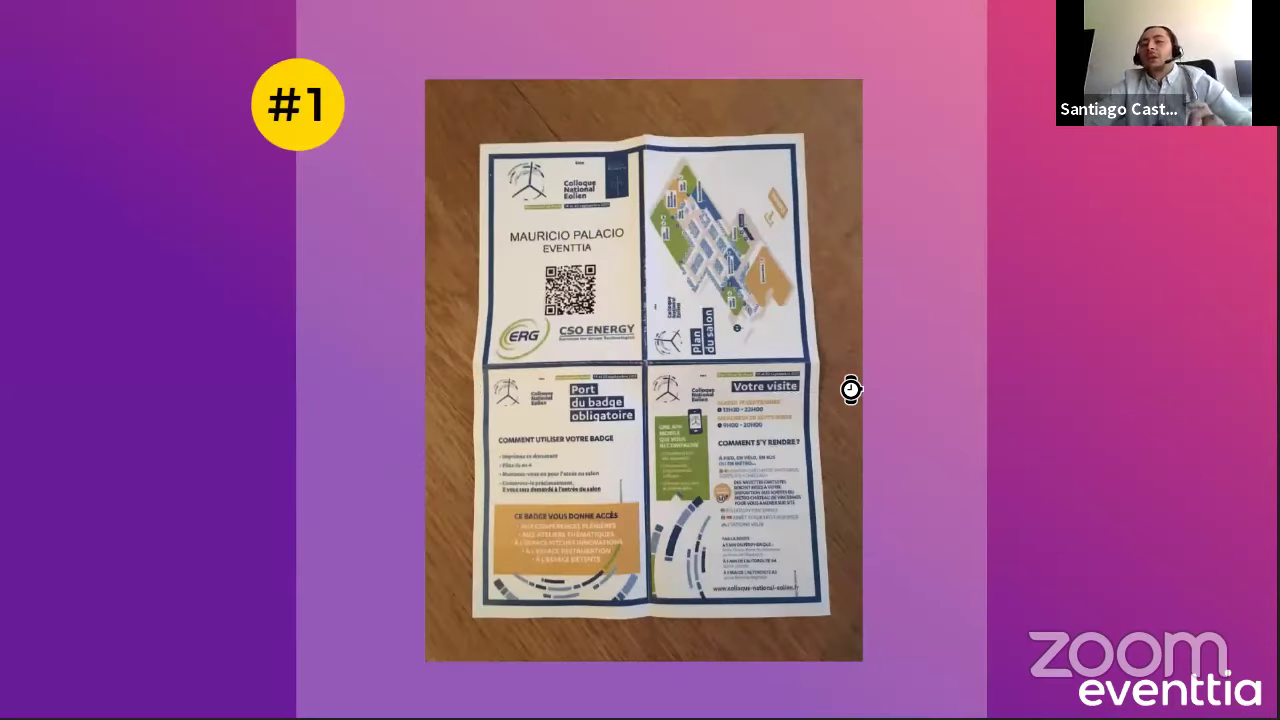
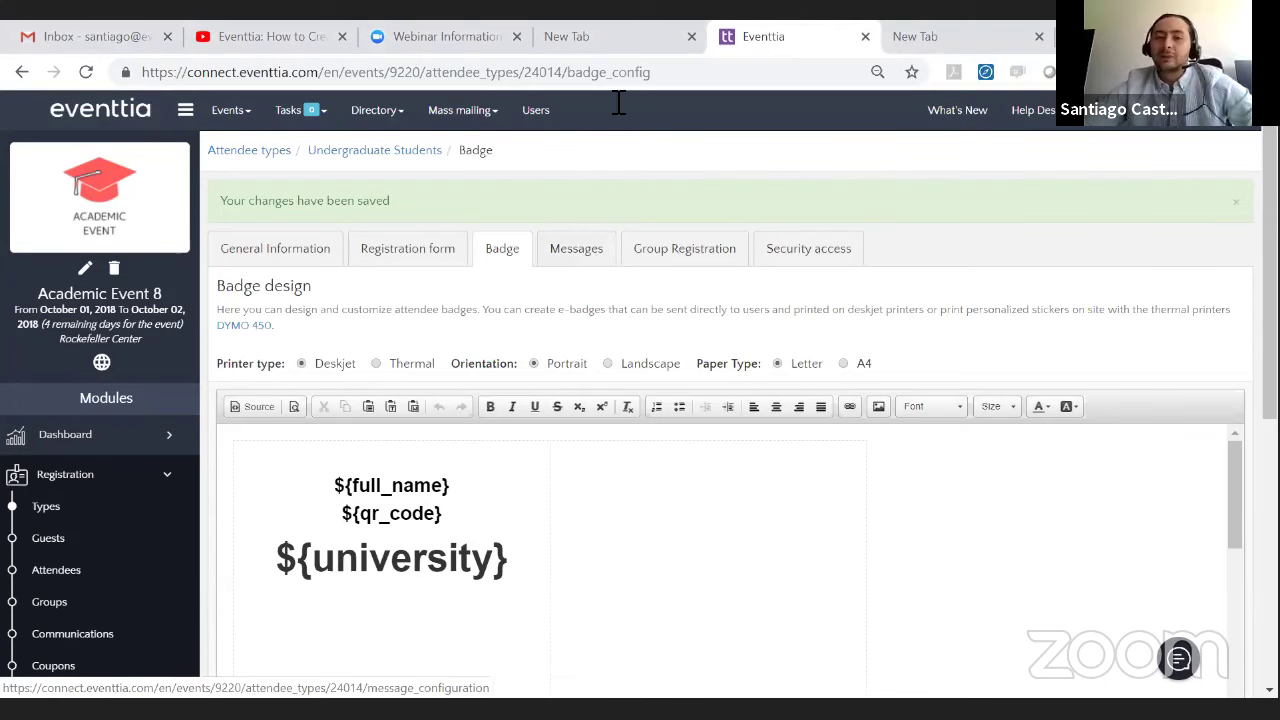
- Open the Undergraduate Students Messages tab and scroll down to the variable list
click(592, 258)
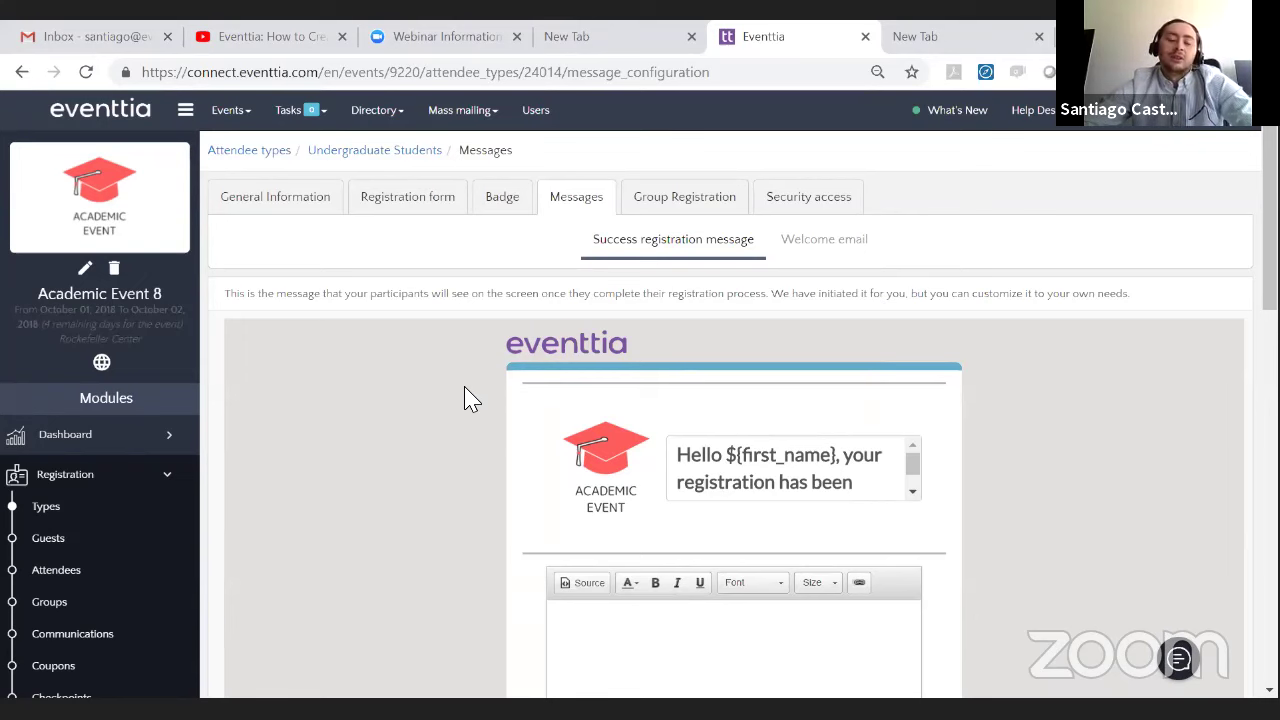
scroll(466, 391, down, 1)
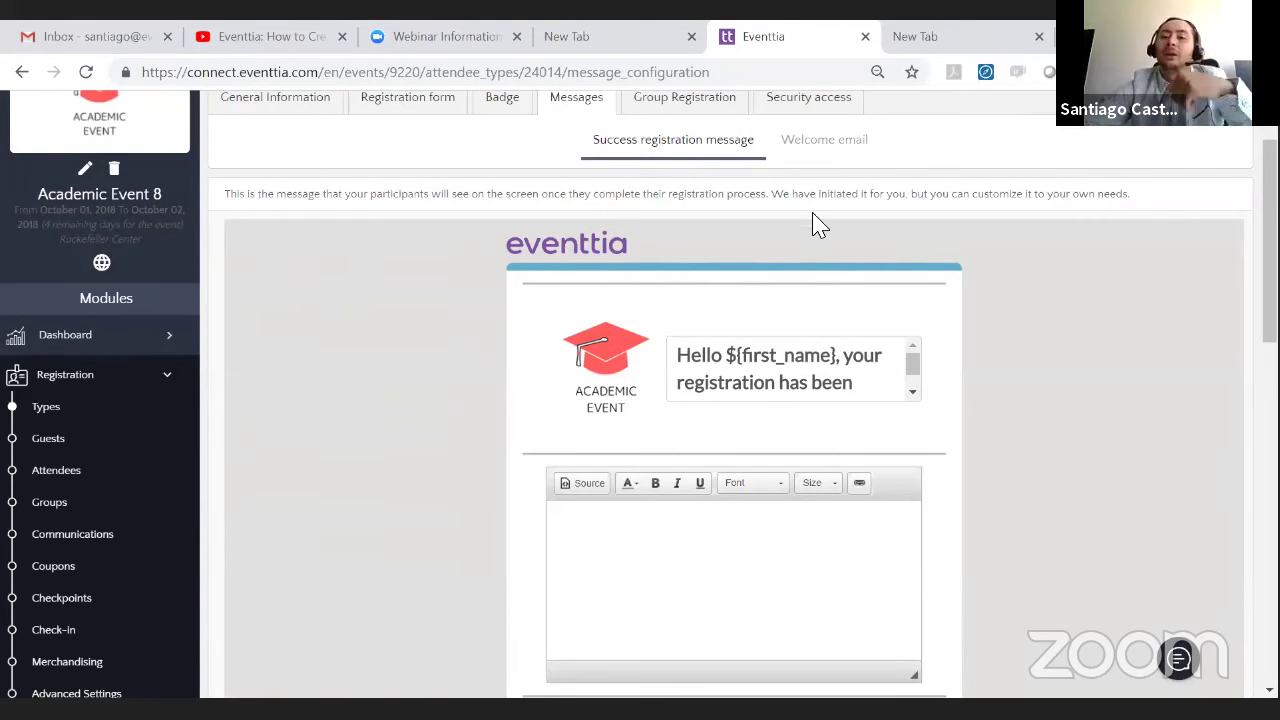
scroll(200, 506, down, 1)
scroll(443, 420, up, 2)
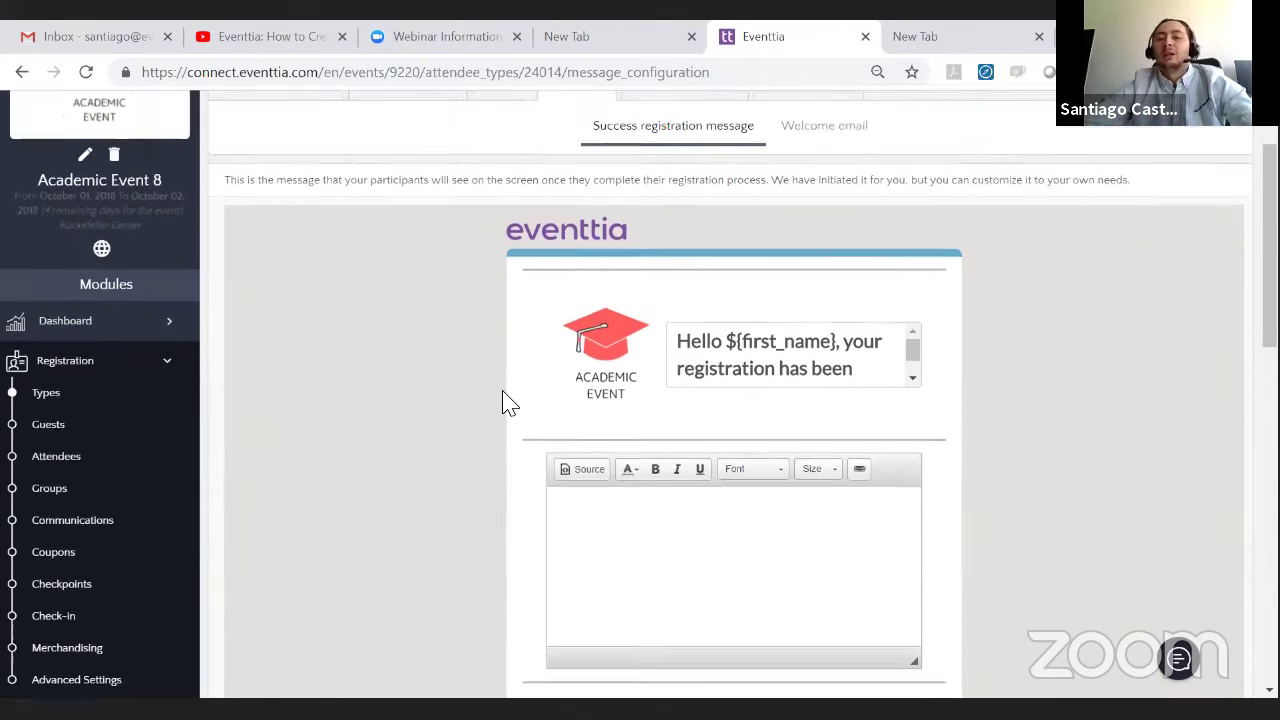
scroll(398, 466, down, 3)
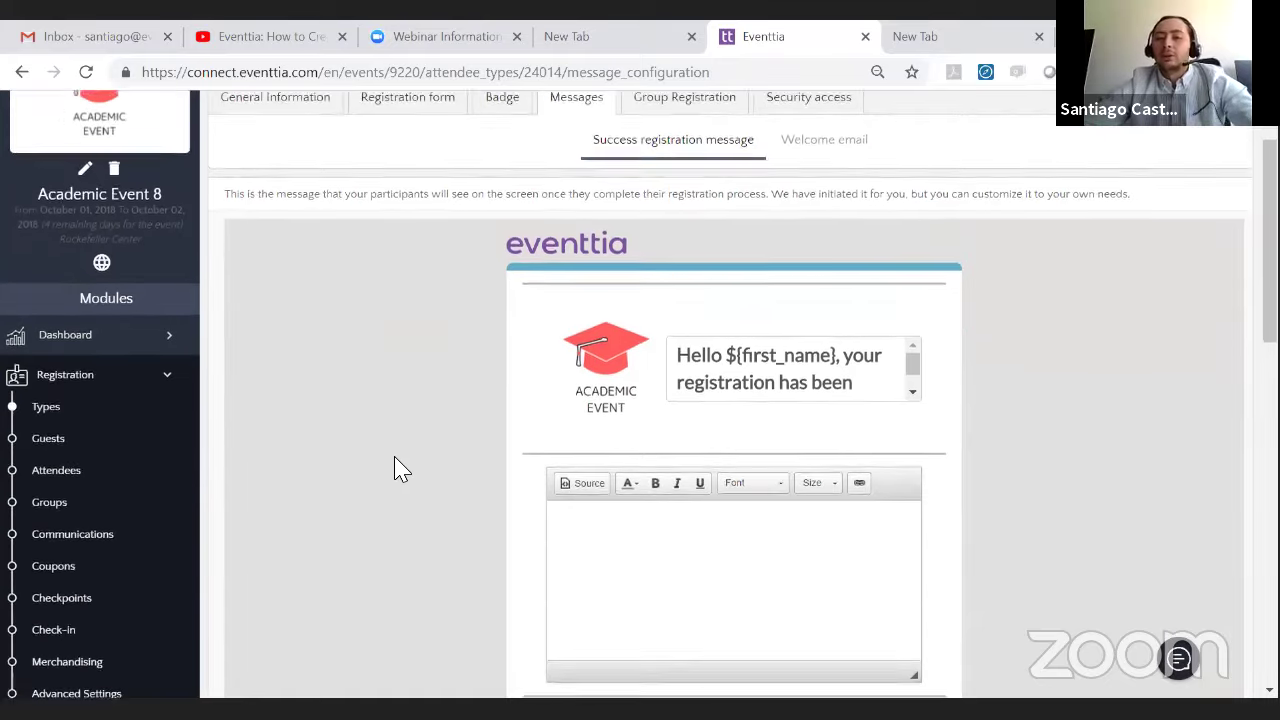
scroll(480, 423, down, 1)
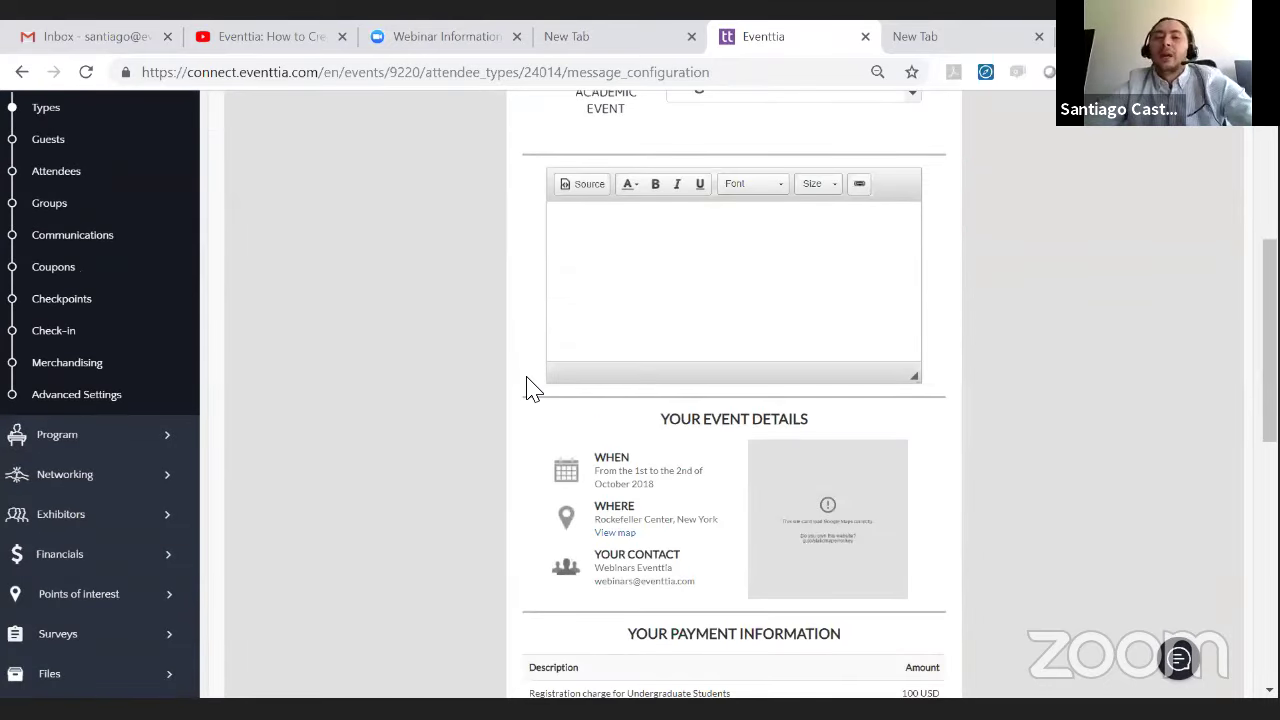
scroll(510, 382, down, 3)
scroll(505, 377, up, 6)
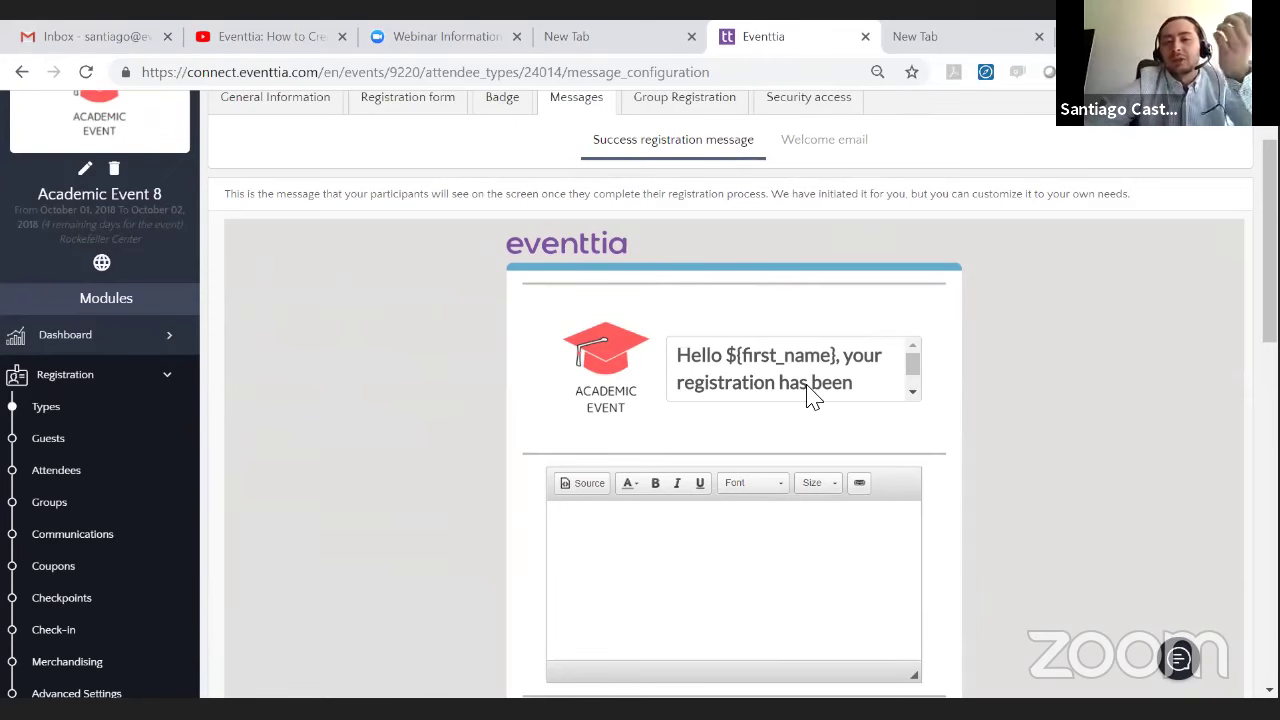
scroll(390, 400, down, 5)
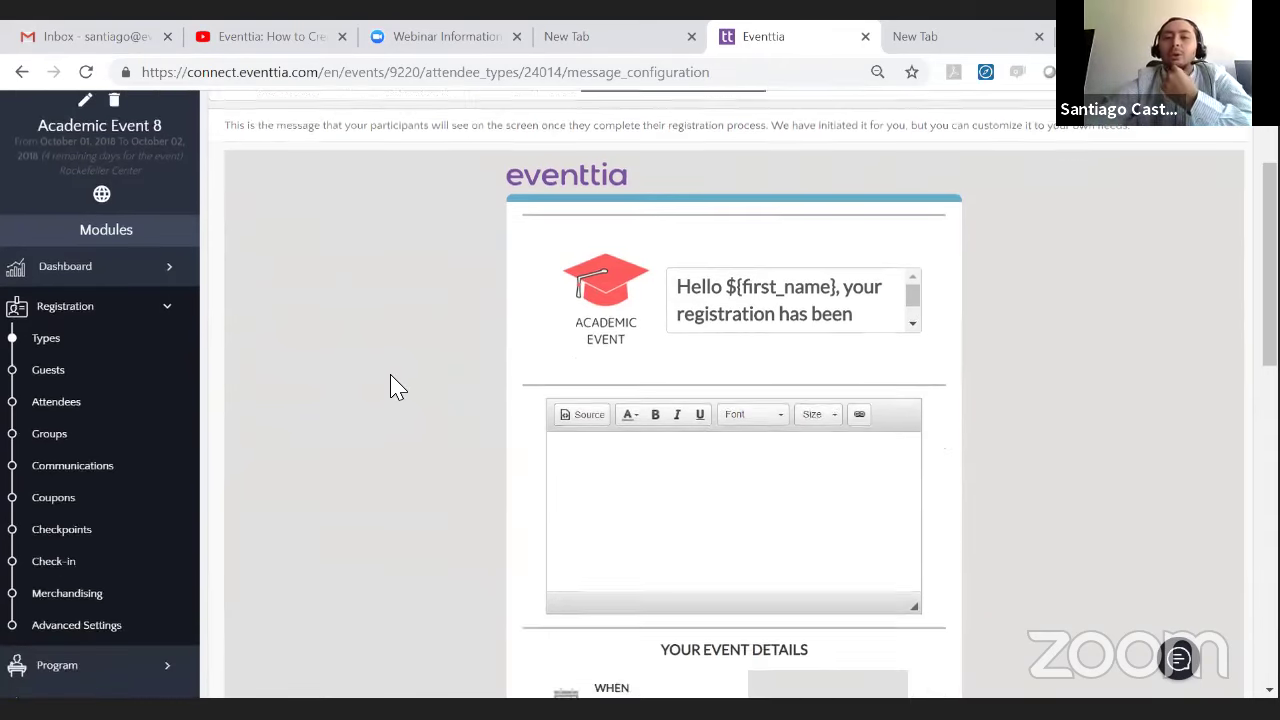
scroll(397, 384, up, 1)
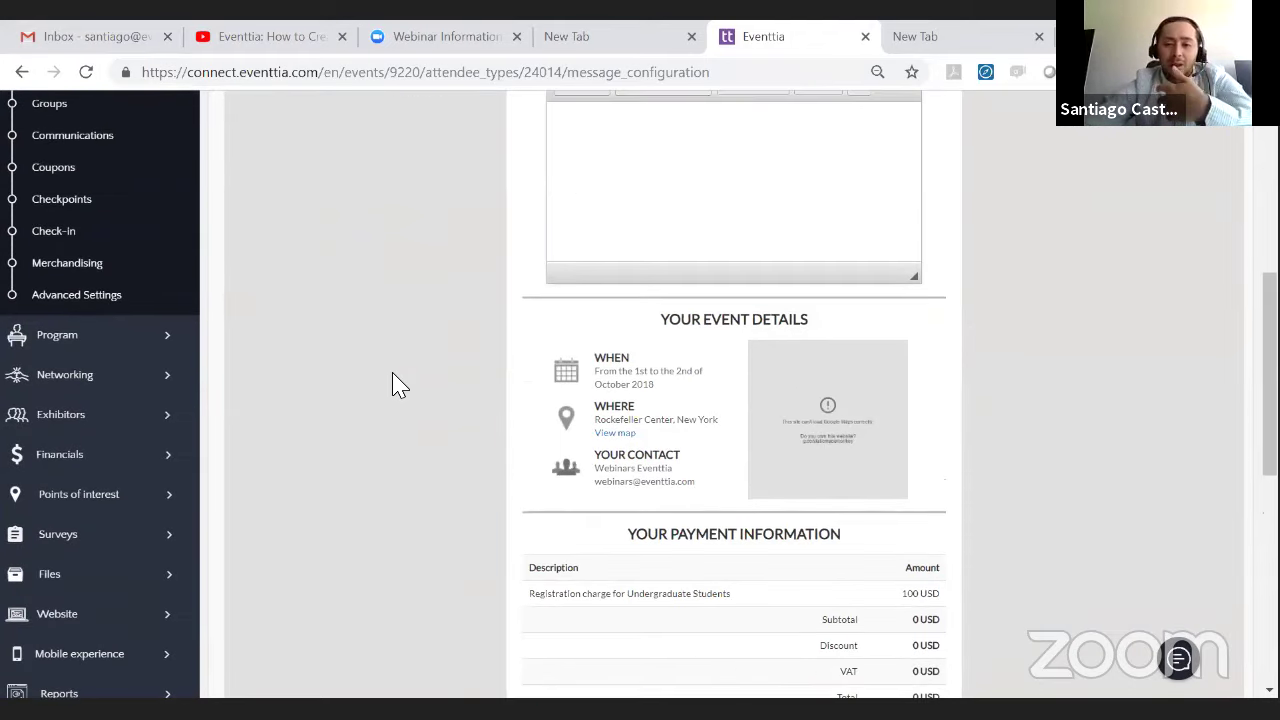
scroll(397, 383, down, 6)
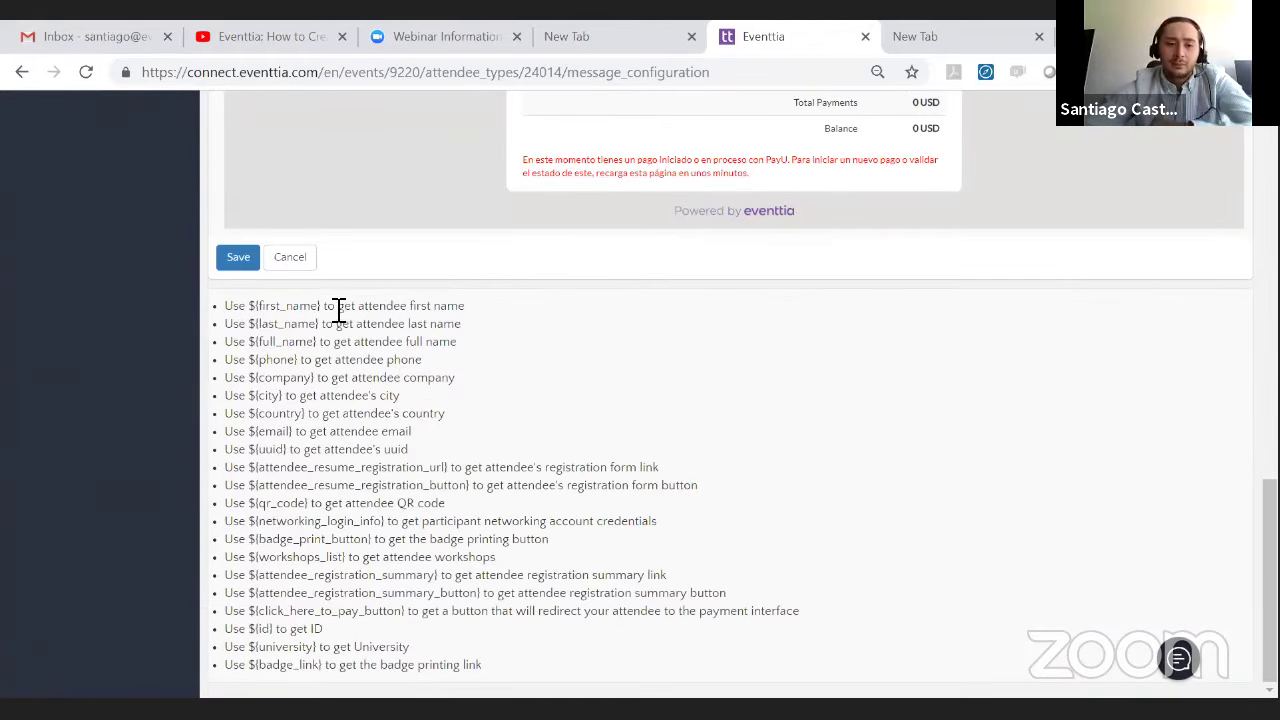
- Copy the ${first_name} placeholder from the variable list
drag(324, 309, 253, 316)
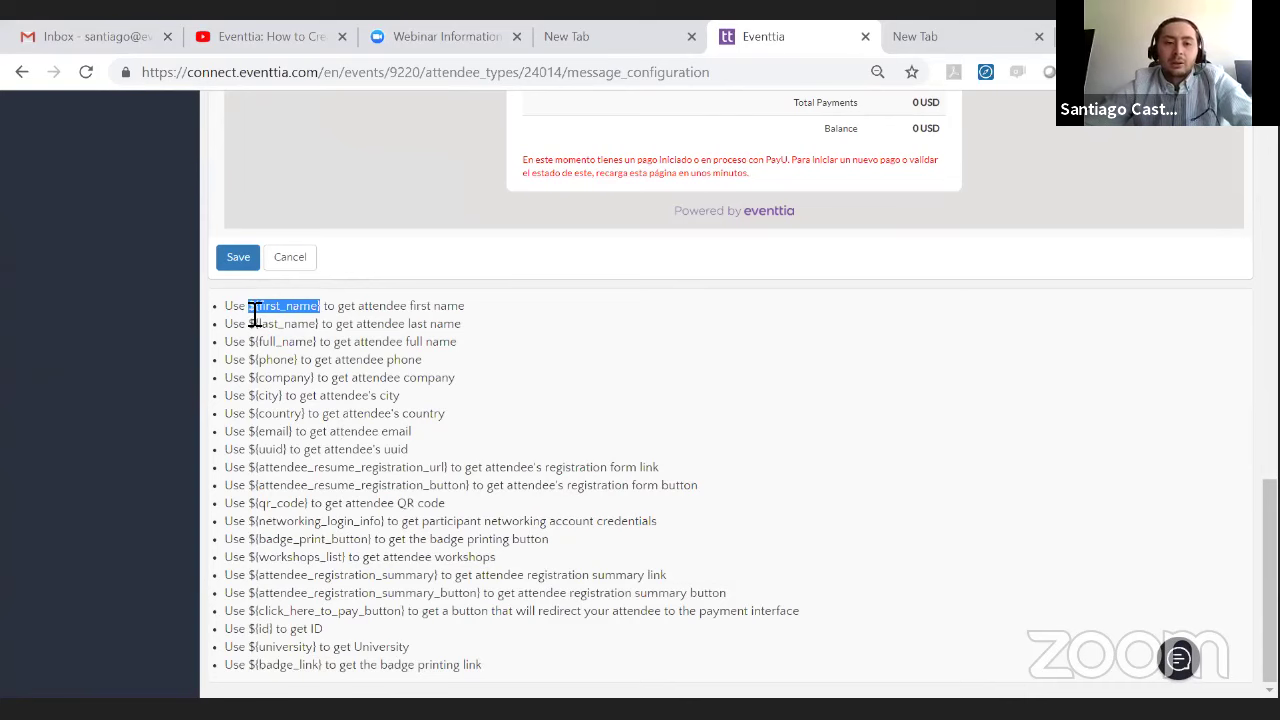
right_click(255, 315)
click(300, 326)
scroll(617, 341, up, 5)
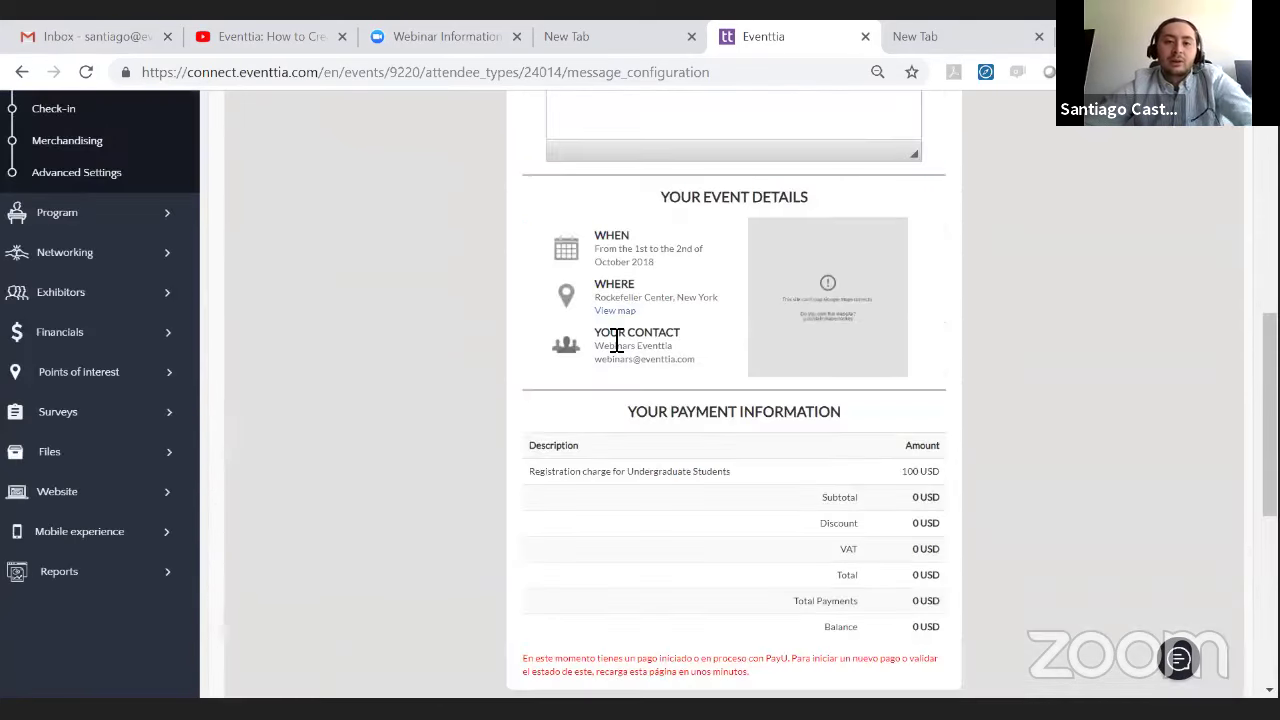
- Paste ${first_name} after Hello and add the line 'Thank you for registering'
scroll(617, 341, up, 3)
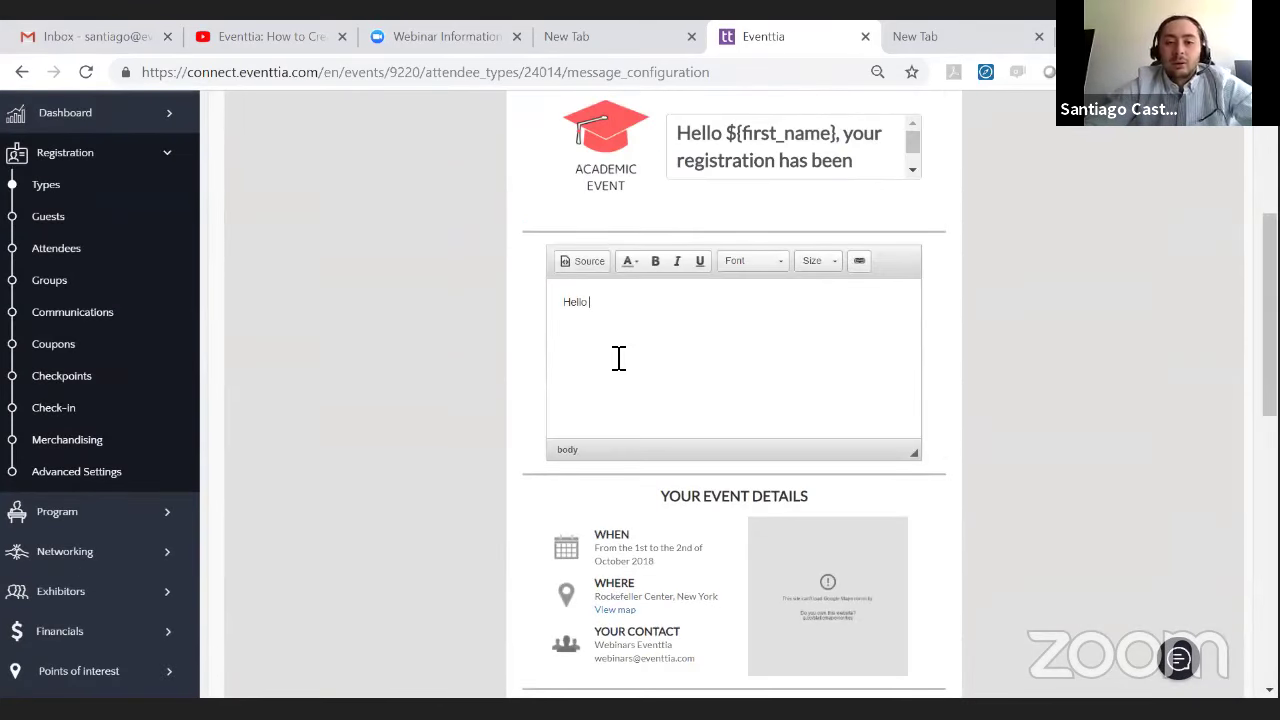
key(ctrl+v)
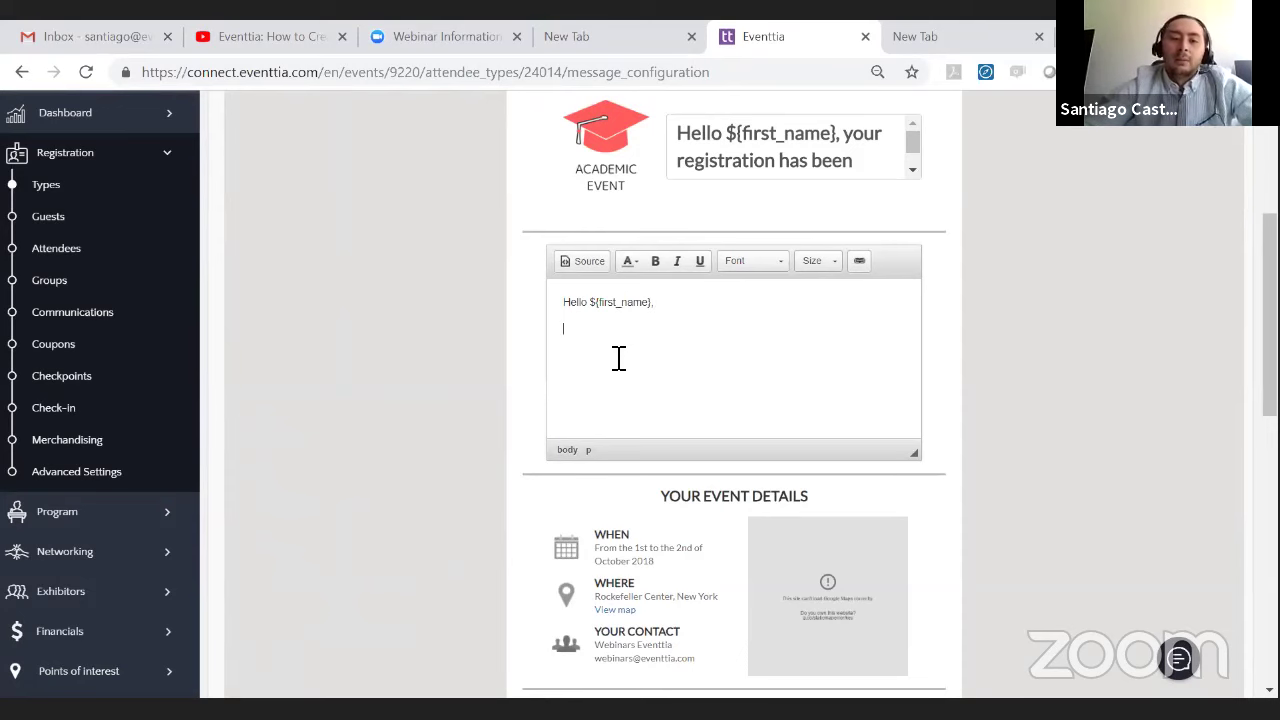
scroll(566, 380, down, 8)
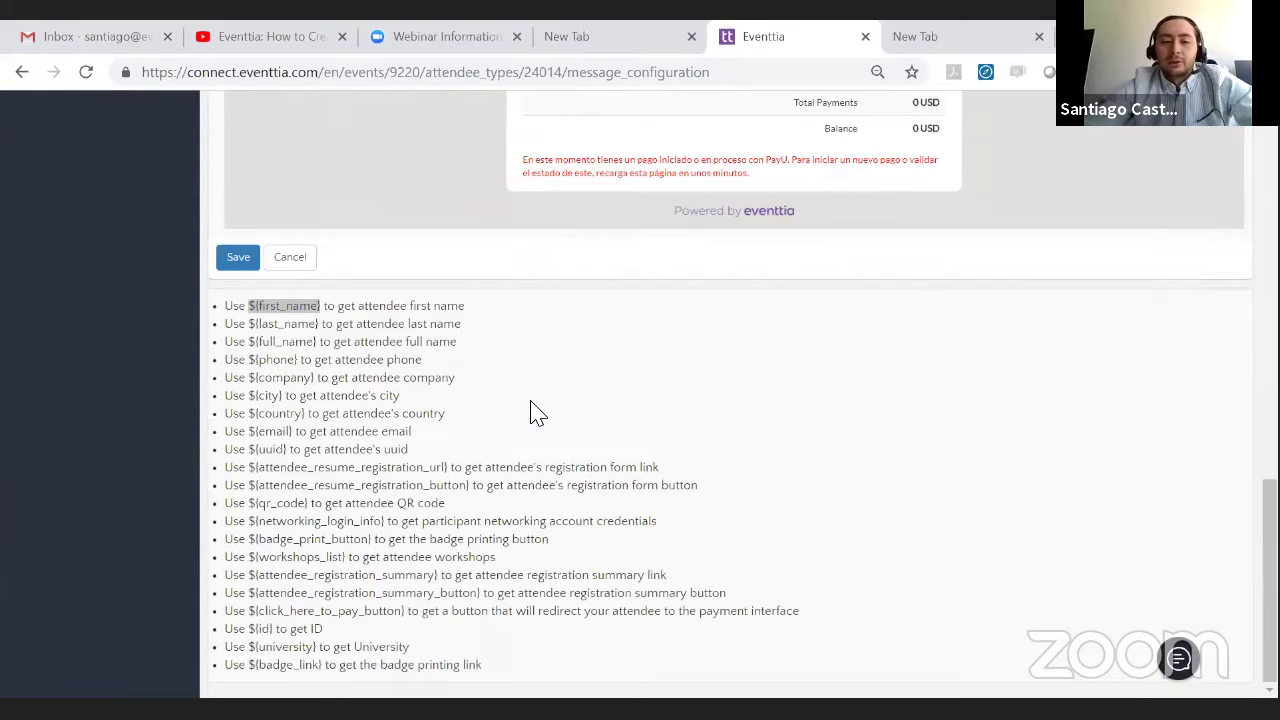
scroll(634, 424, up, 8)
text(Thank you for registering)
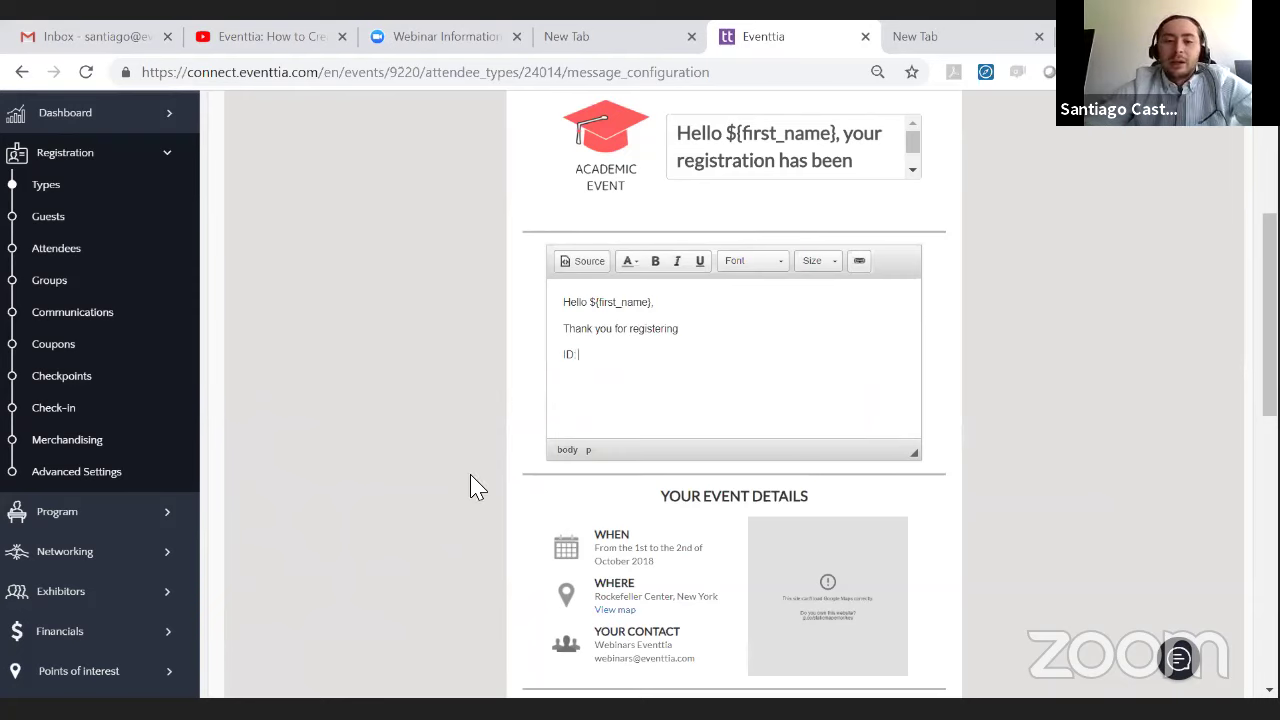
- Copy ${id} for the ID: line, sign off 'Best, The team', and save the message
scroll(257, 457, down, 10)
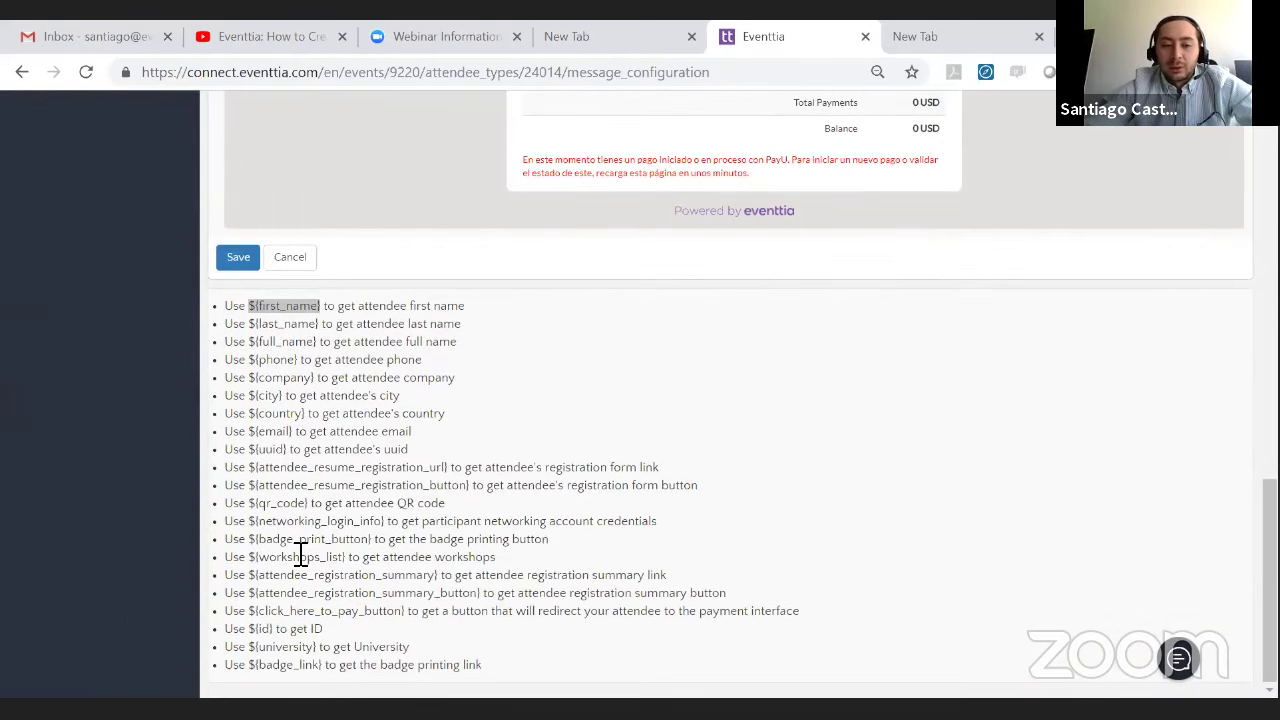
drag(274, 629, 255, 629)
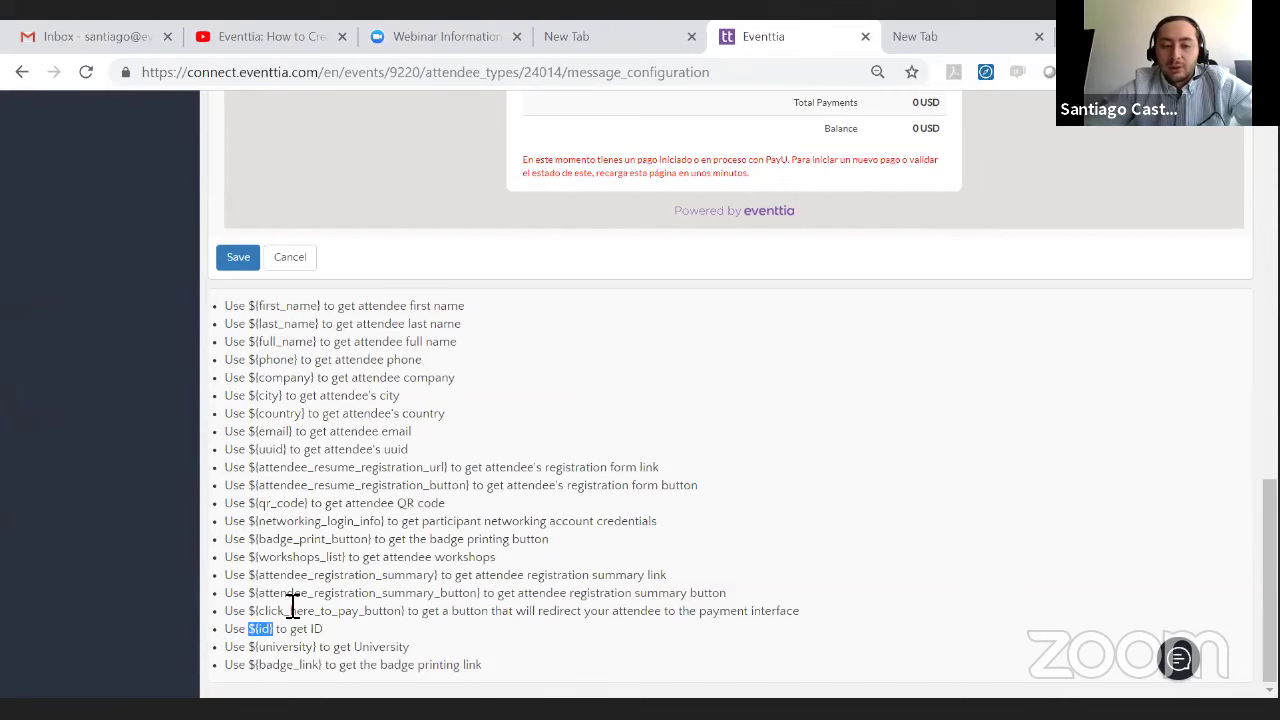
right_click(260, 625)
click(290, 528)
scroll(950, 320, up, 5)
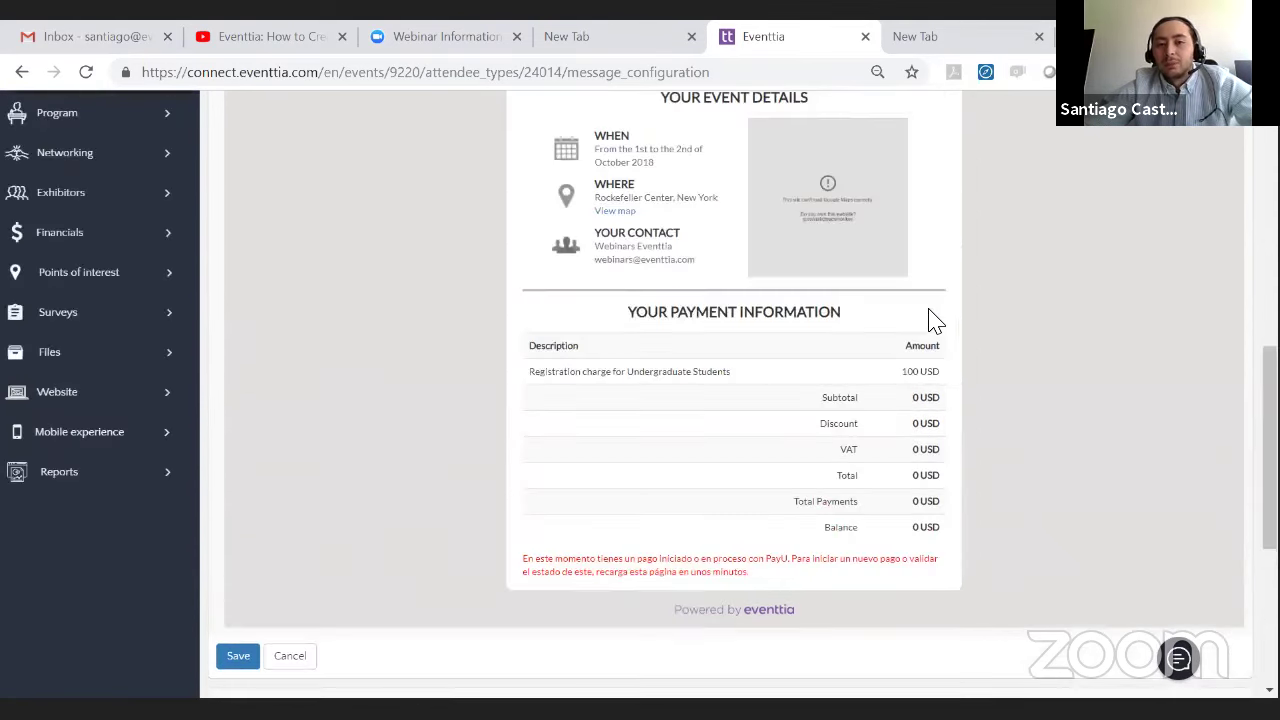
scroll(930, 320, up, 4)
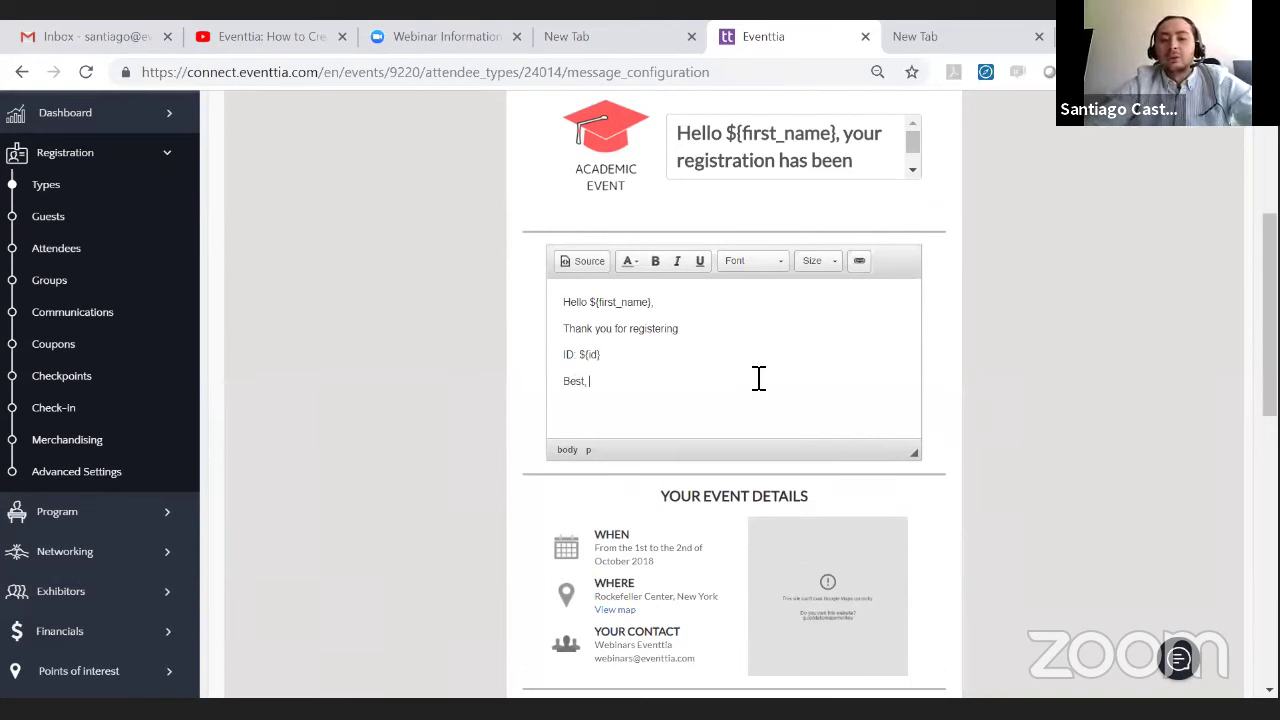
key(Return)
text(The team)
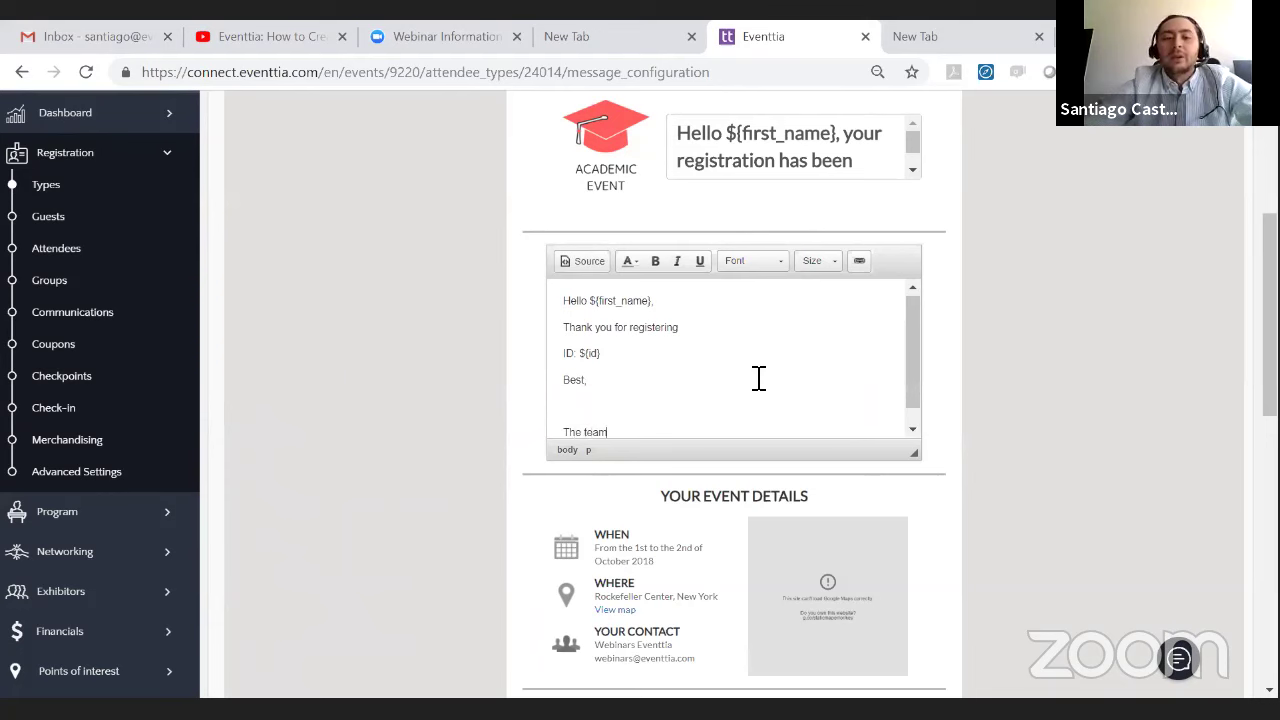
scroll(400, 435, down, 7)
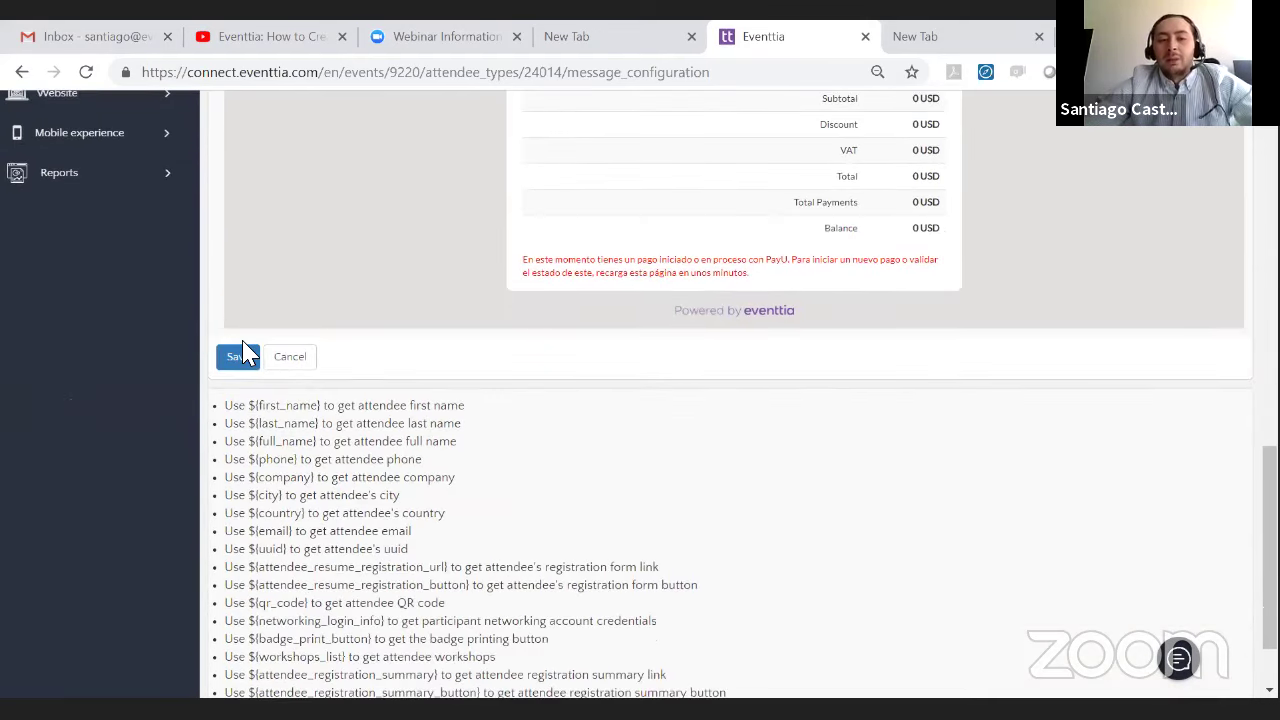
click(240, 356)
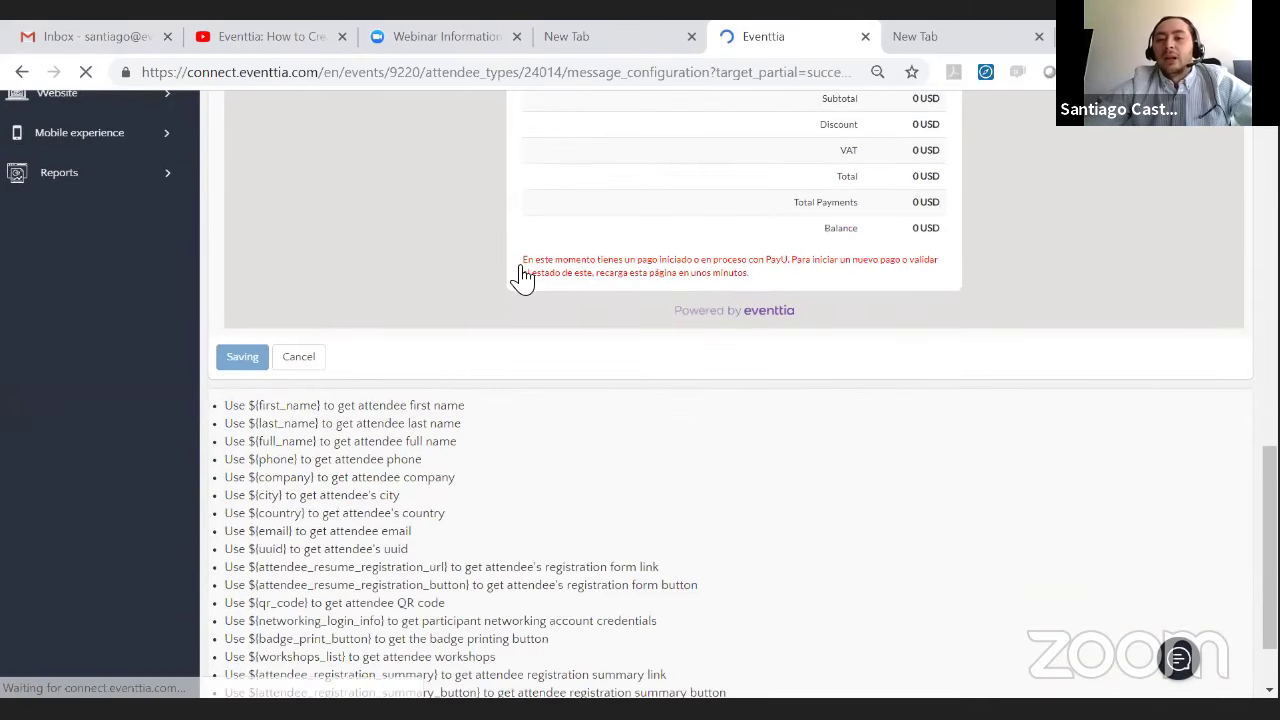
- Review the payment section showing the 100 USD registration charge in the saved message
scroll(951, 414, down, 5)
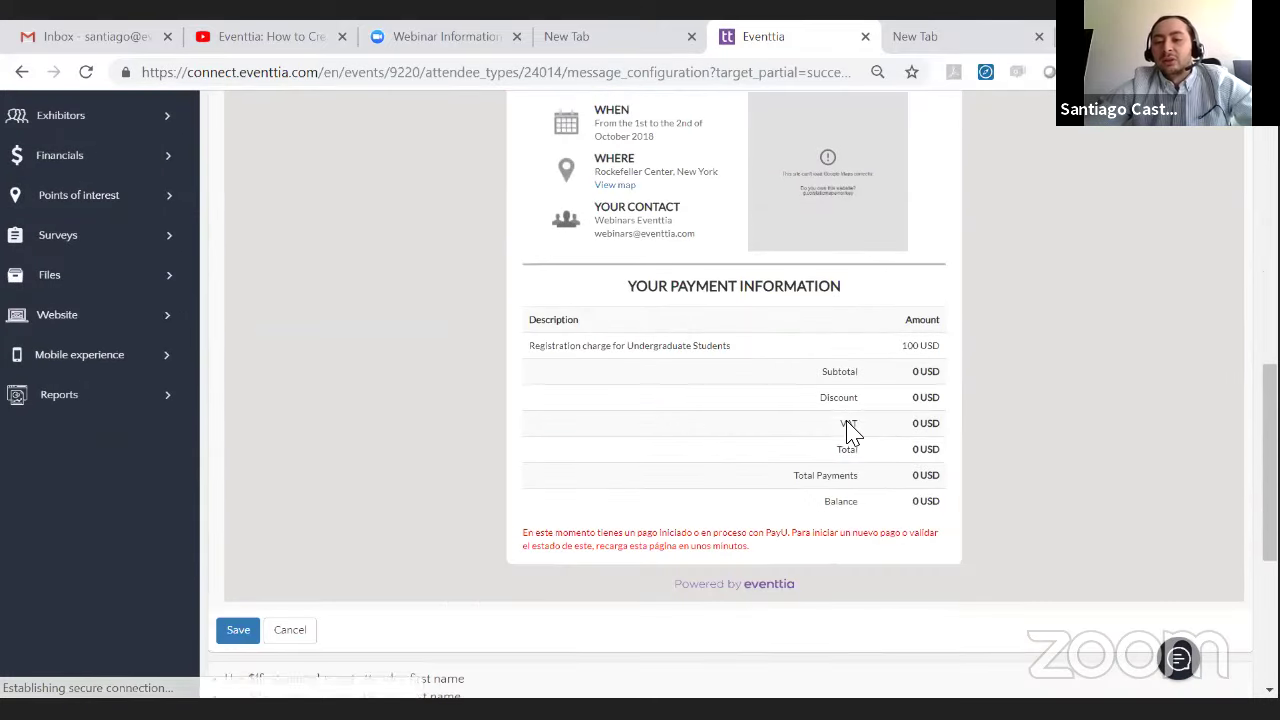
drag(894, 357, 950, 357)
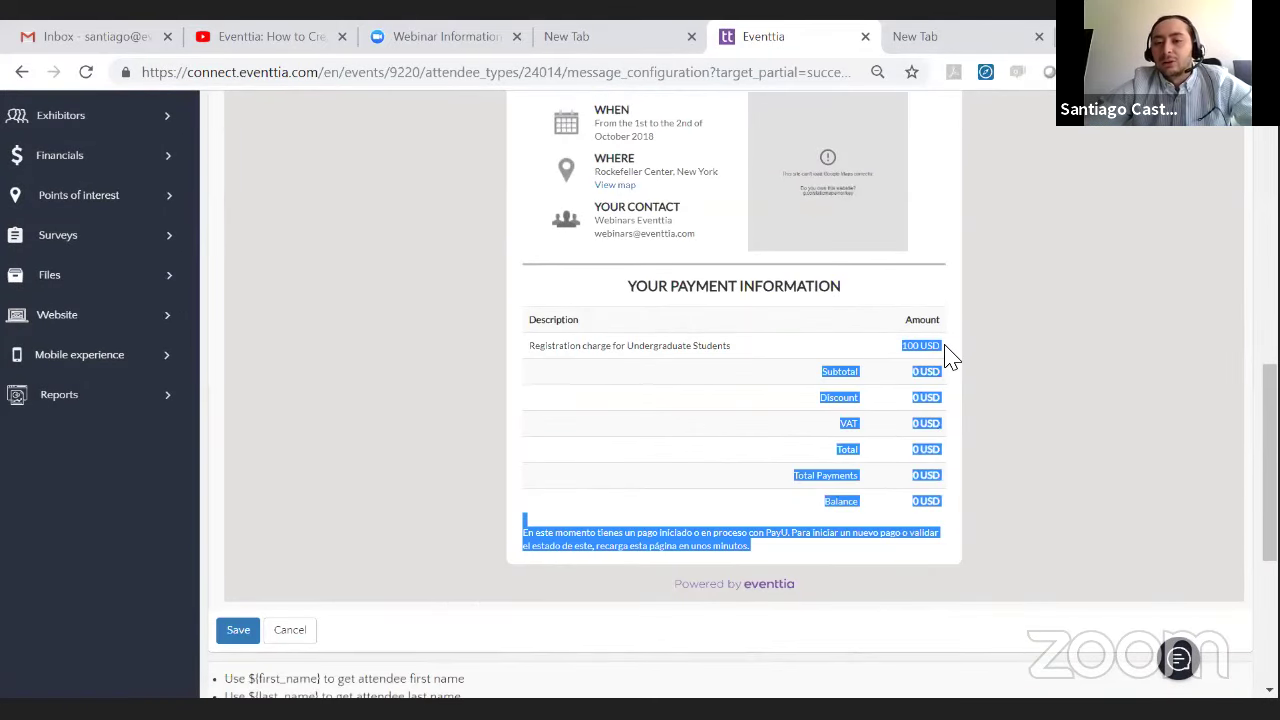
click(927, 382)
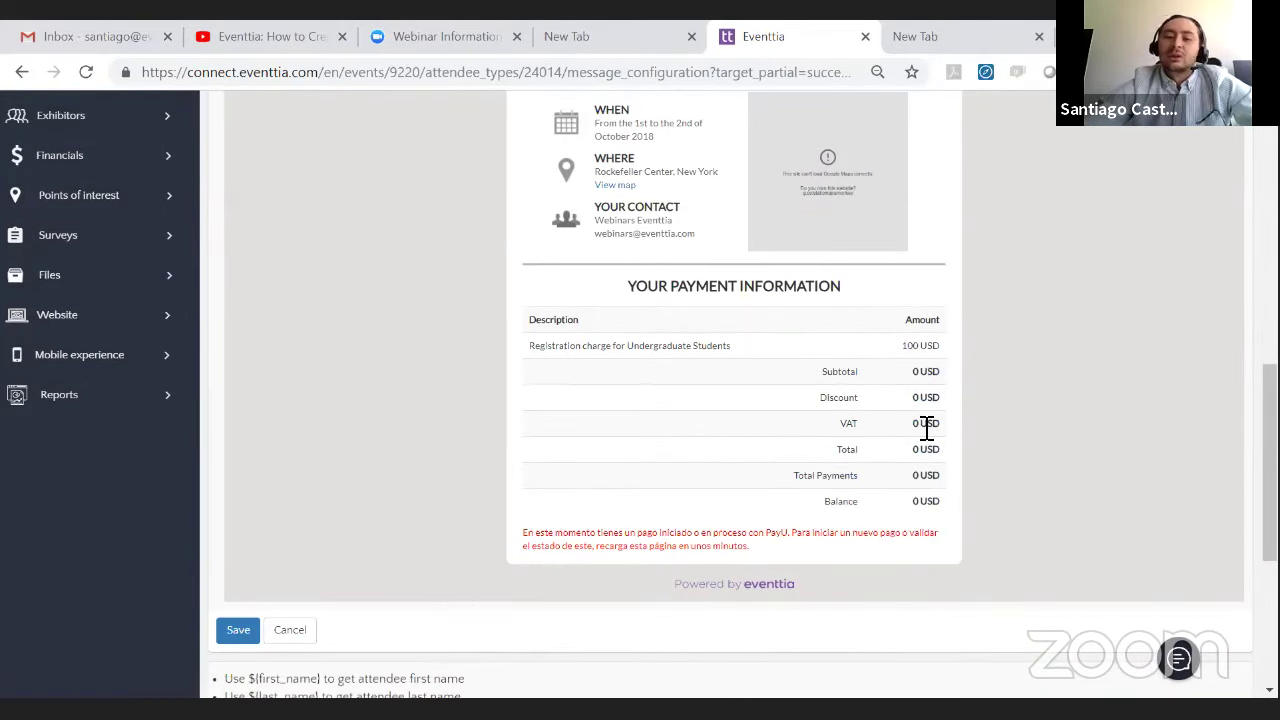
scroll(943, 430, up, 4)
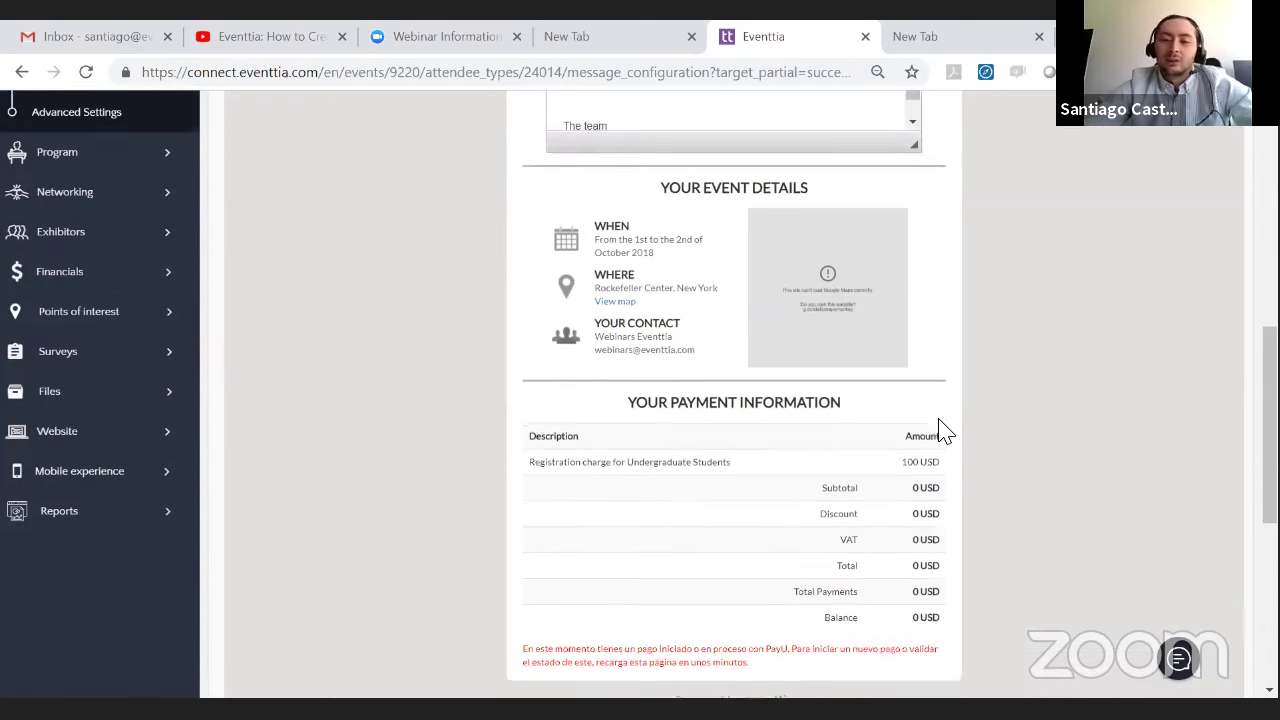
scroll(940, 421, up, 2)
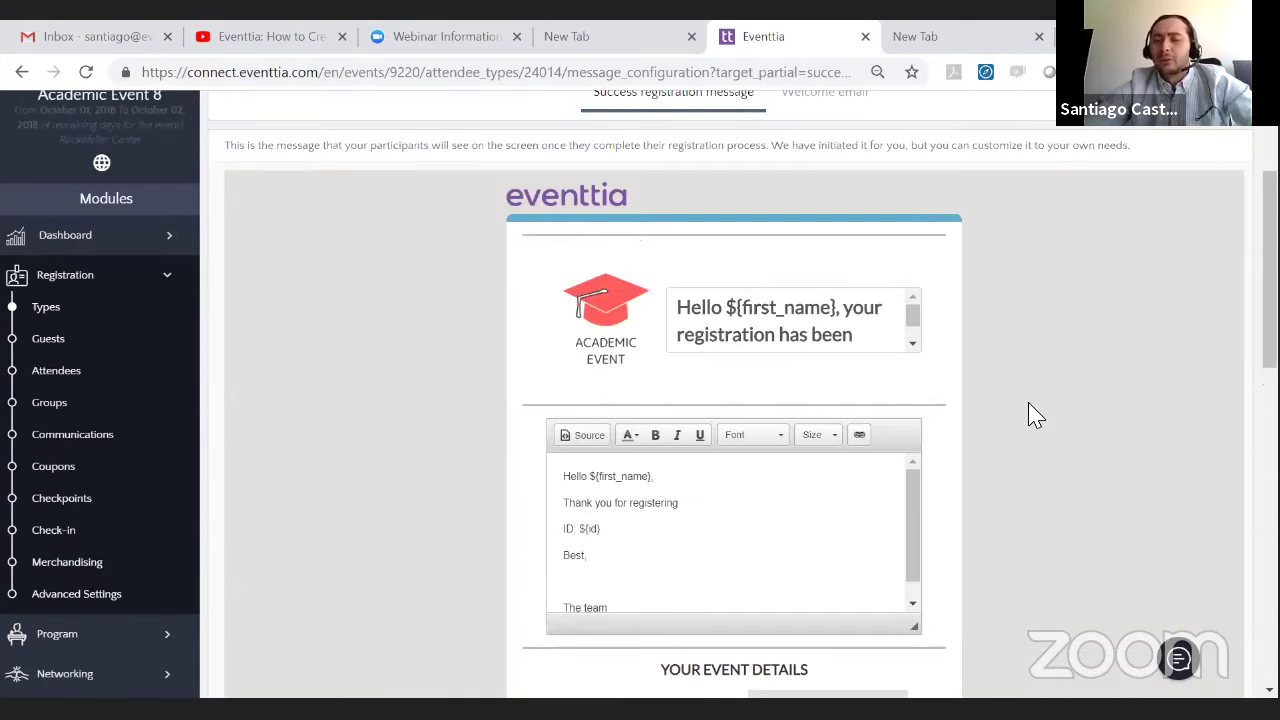
scroll(957, 399, down, 4)
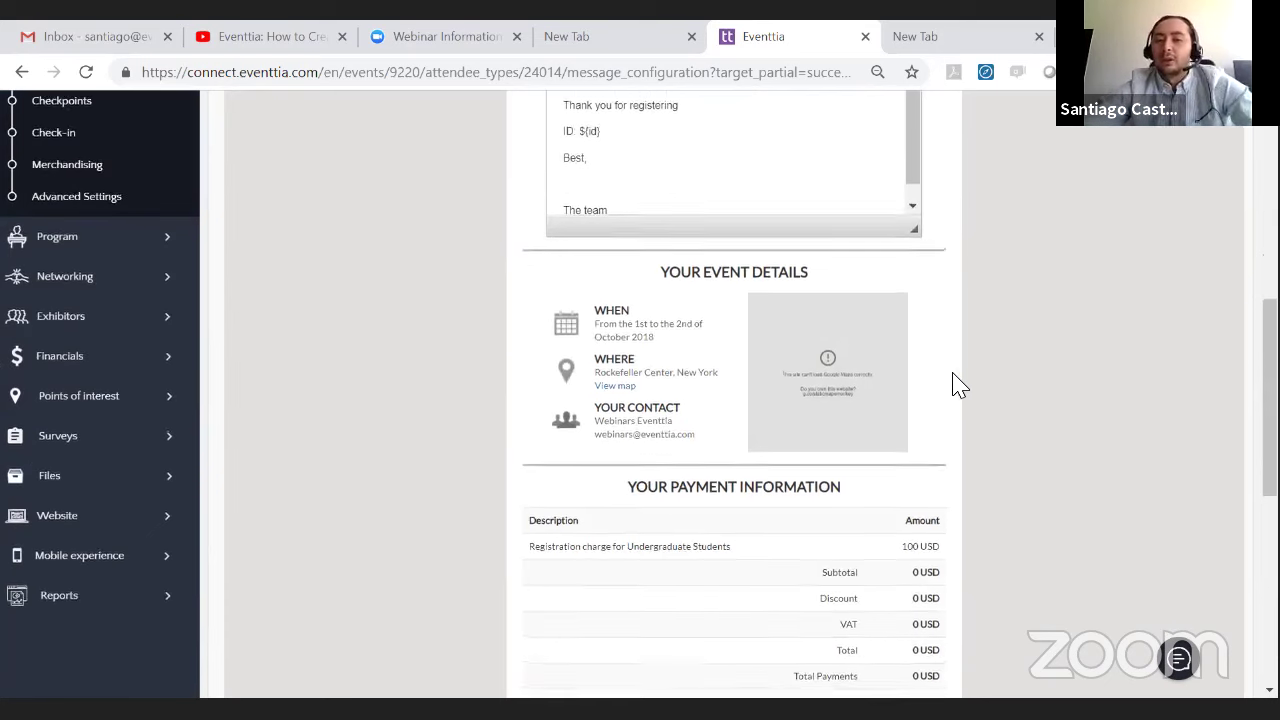
scroll(934, 371, up, 1)
scroll(928, 360, down, 5)
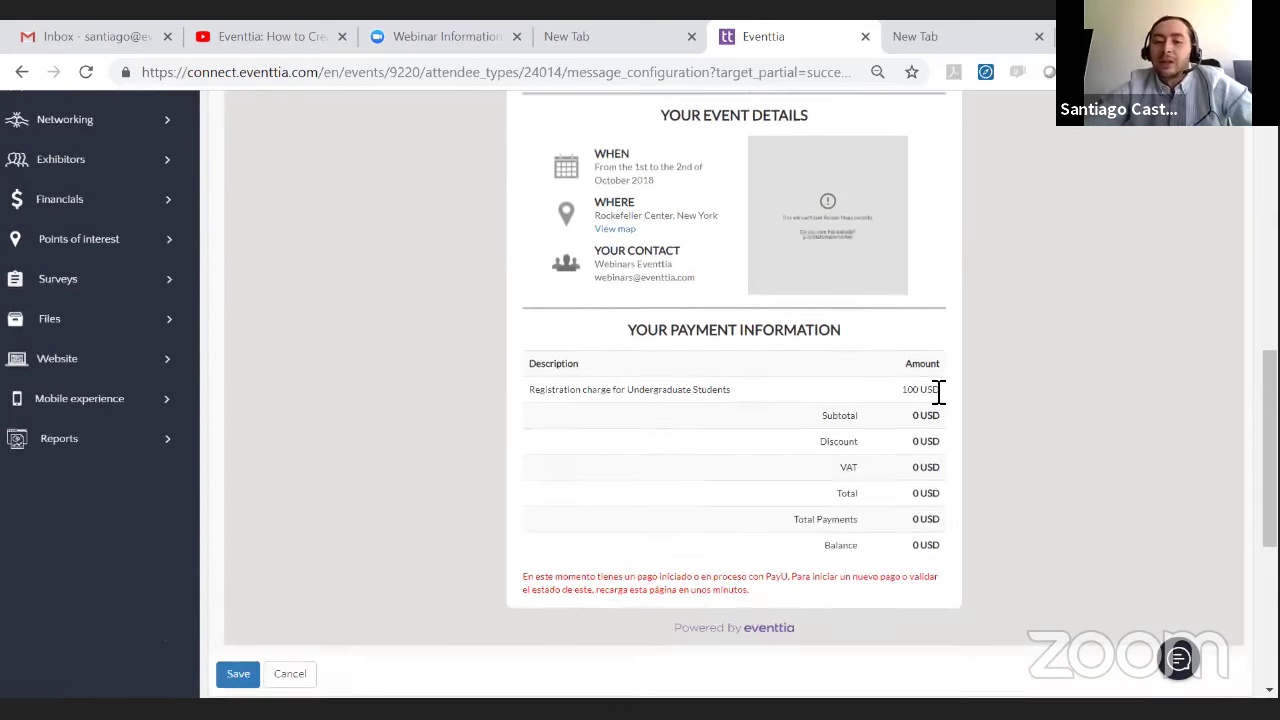
scroll(934, 374, up, 2)
drag(900, 347, 971, 551)
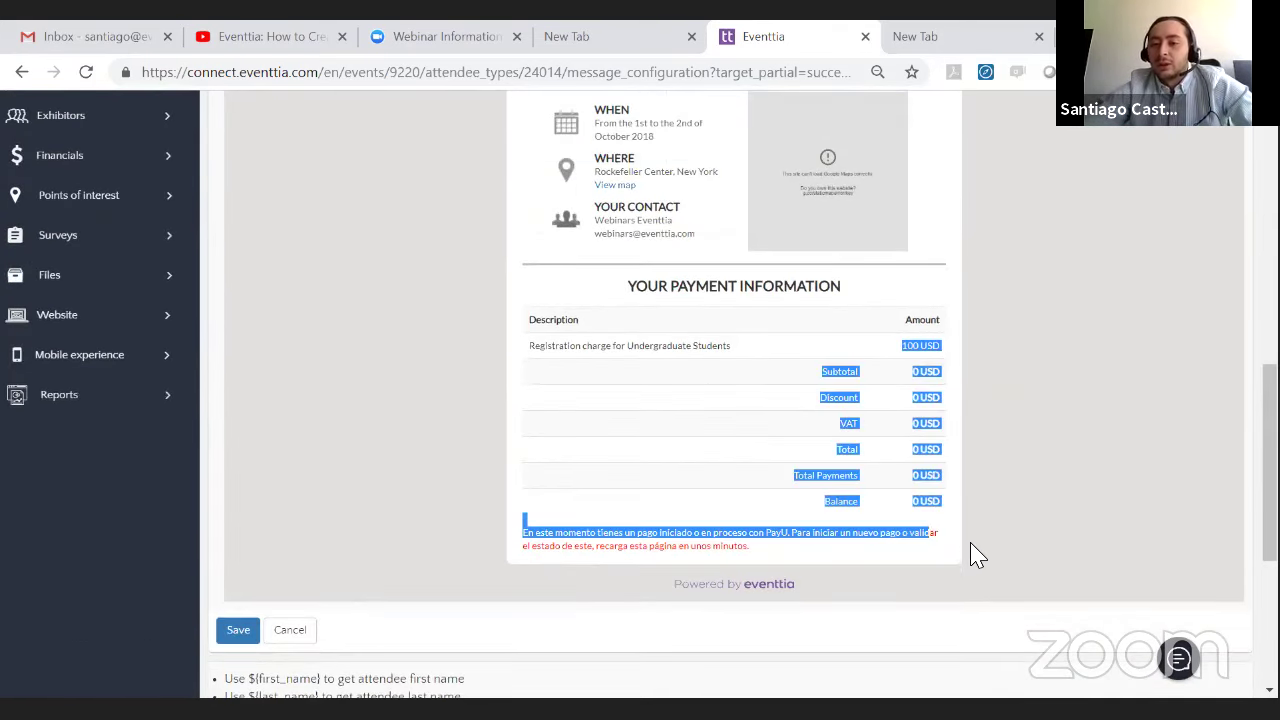
click(962, 562)
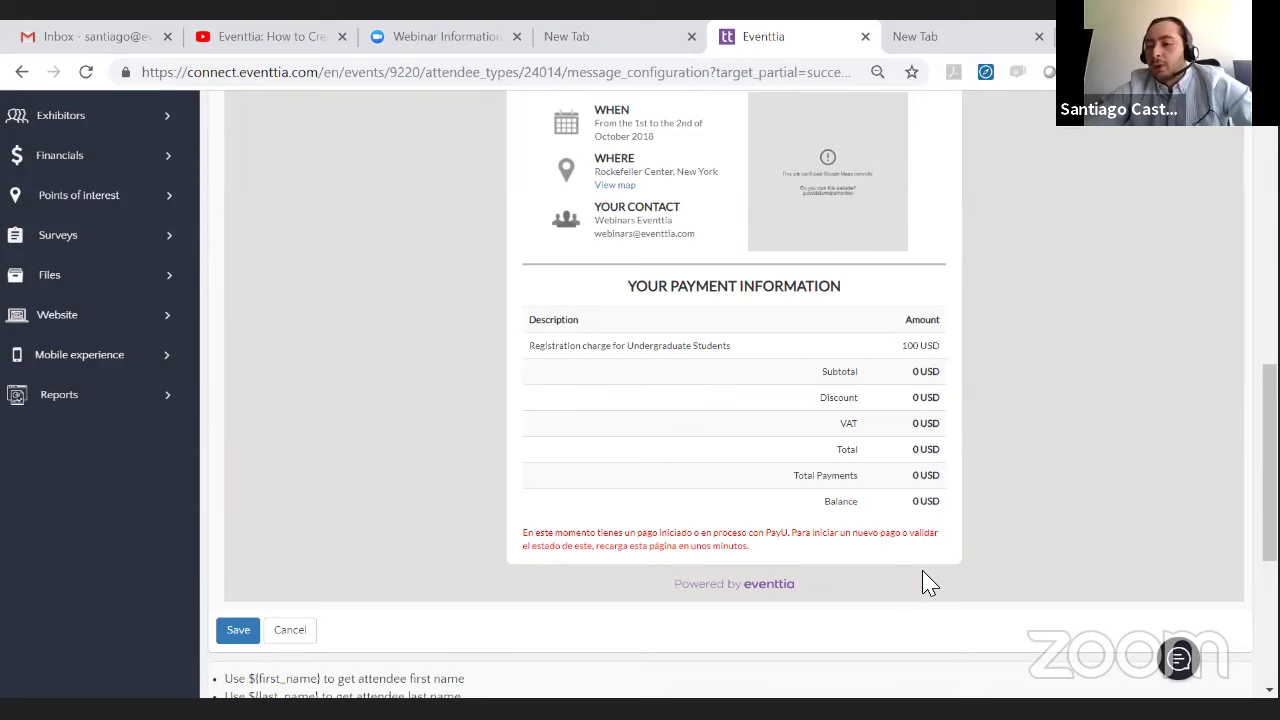
- Switch to the Welcome email settings for Undergraduate Students
scroll(476, 380, up, 3)
scroll(478, 385, up, 4)
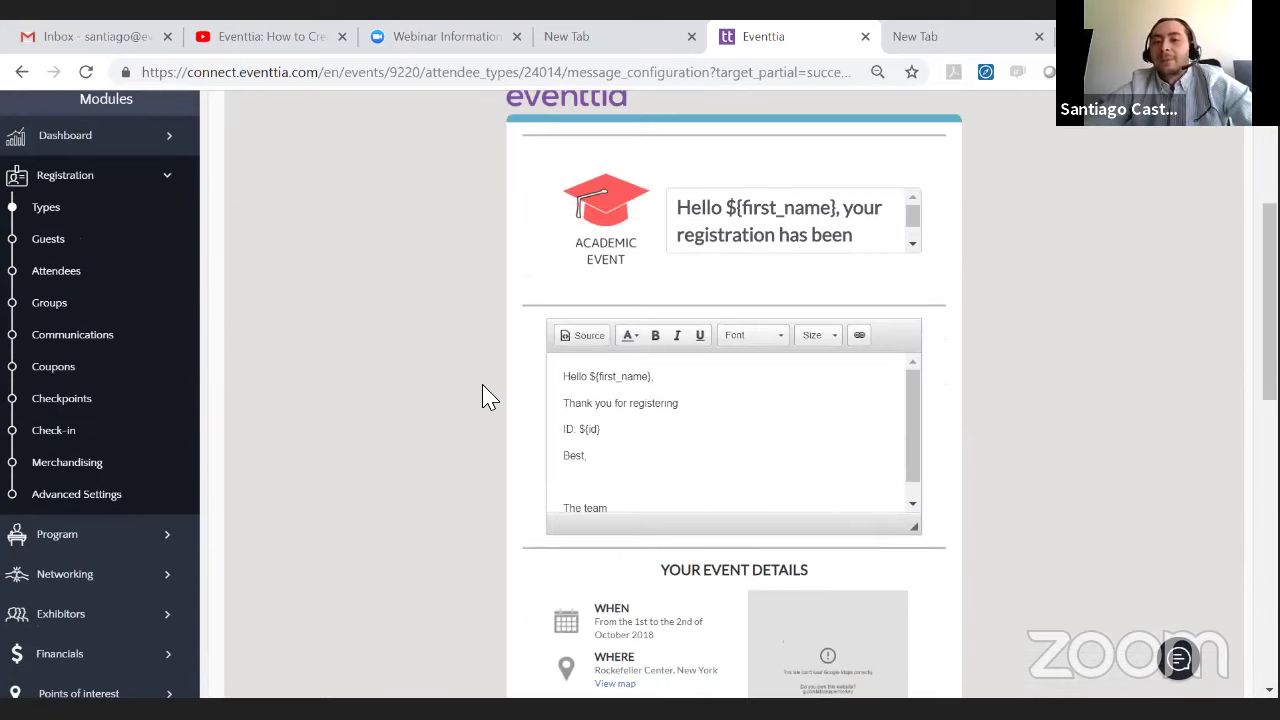
click(830, 200)
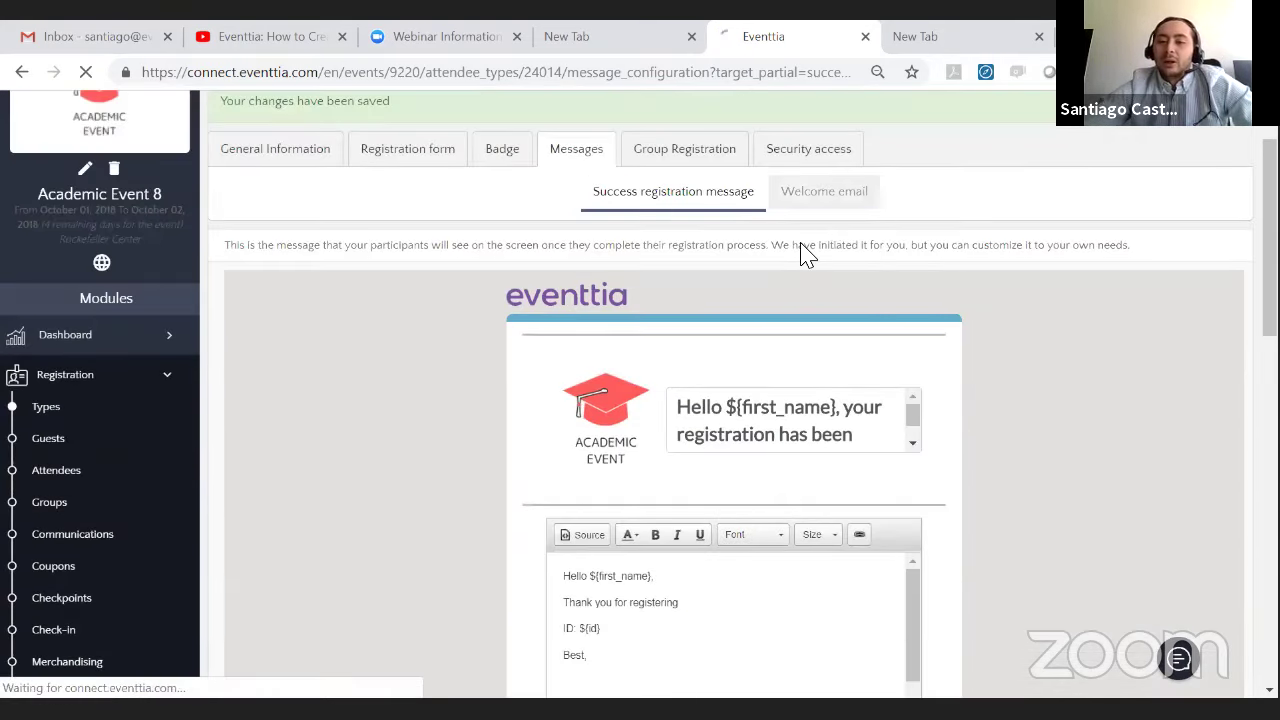
- Copy ${first_name} from the variable list and paste it after Hello
scroll(428, 471, down, 10)
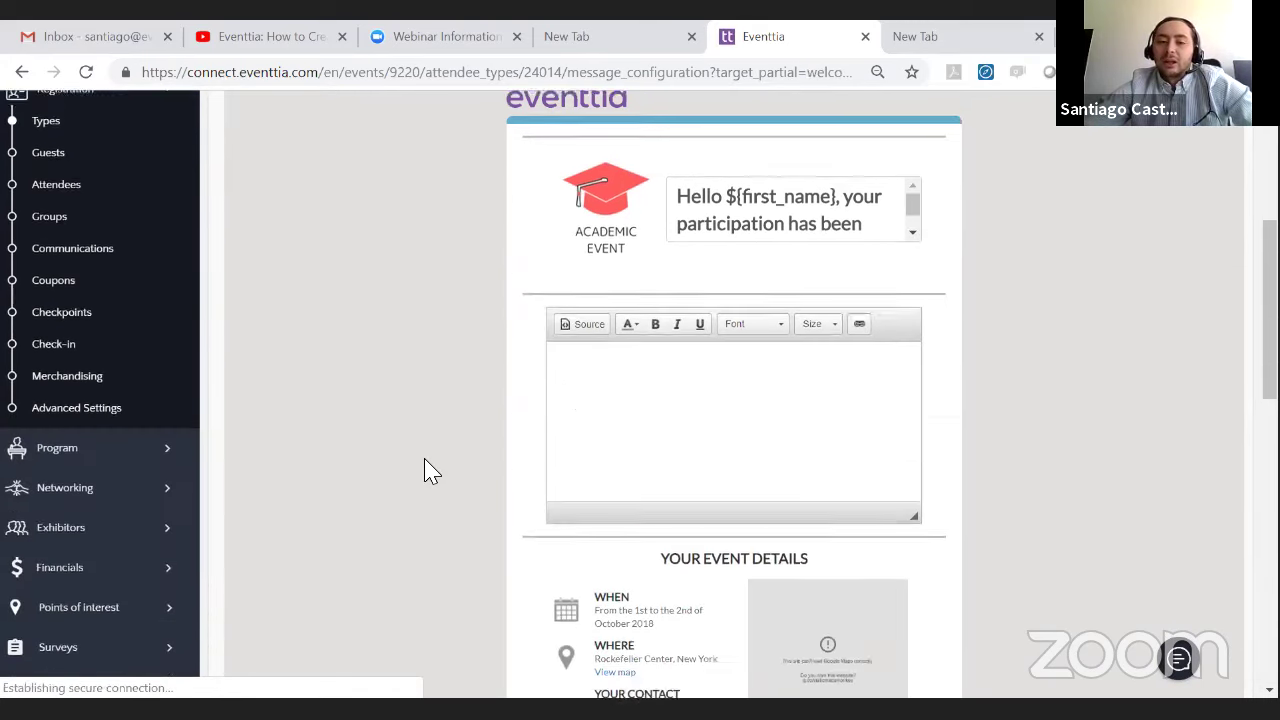
scroll(425, 404, down, 2)
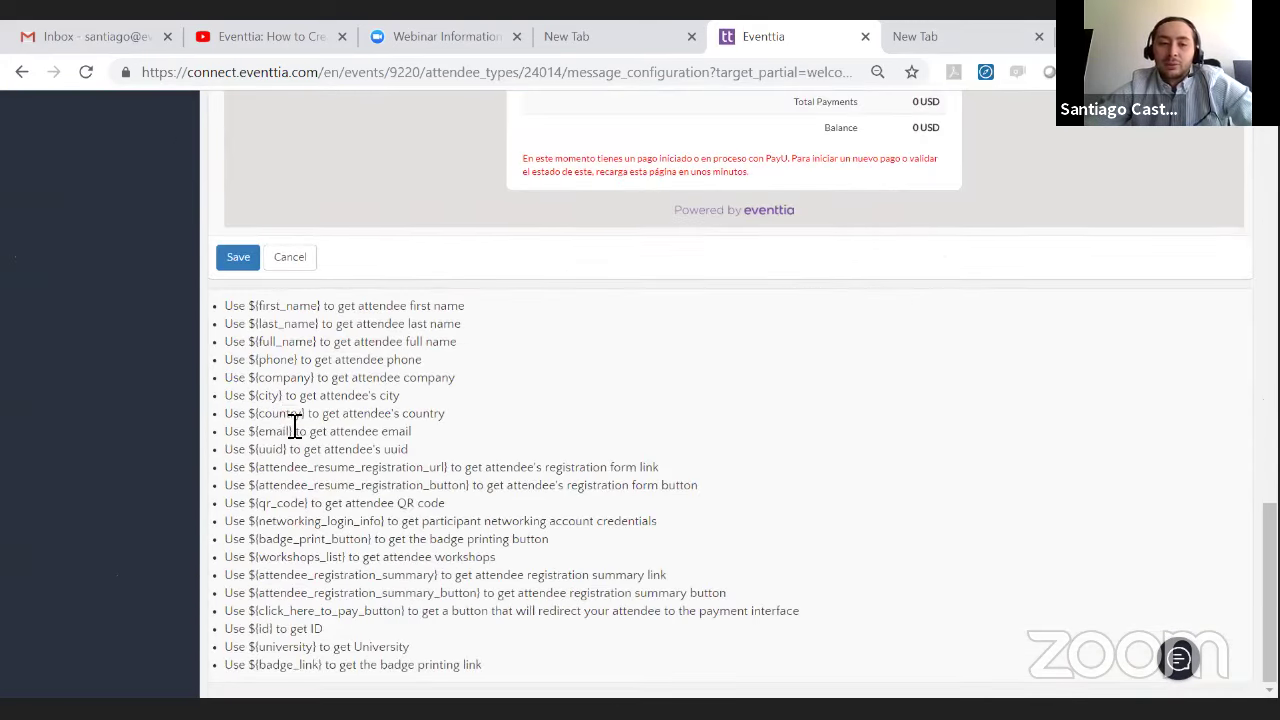
drag(323, 307, 252, 313)
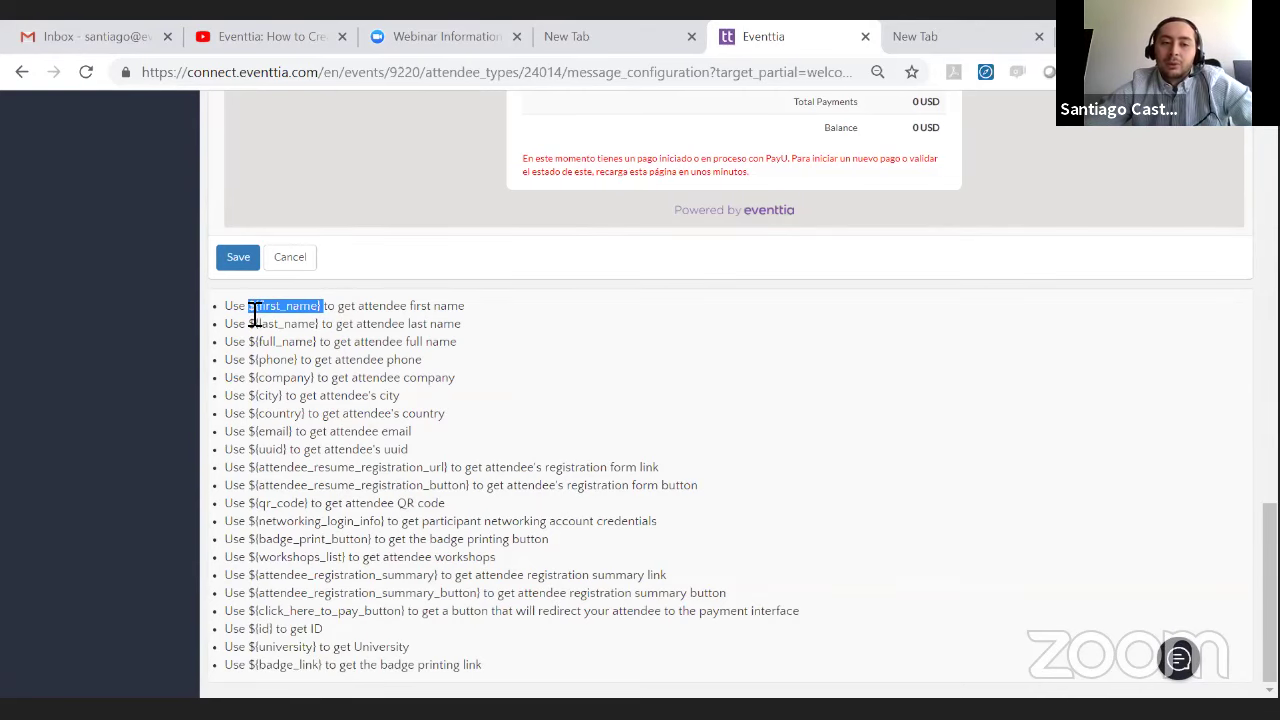
right_click(255, 315)
click(300, 323)
scroll(606, 297, up, 8)
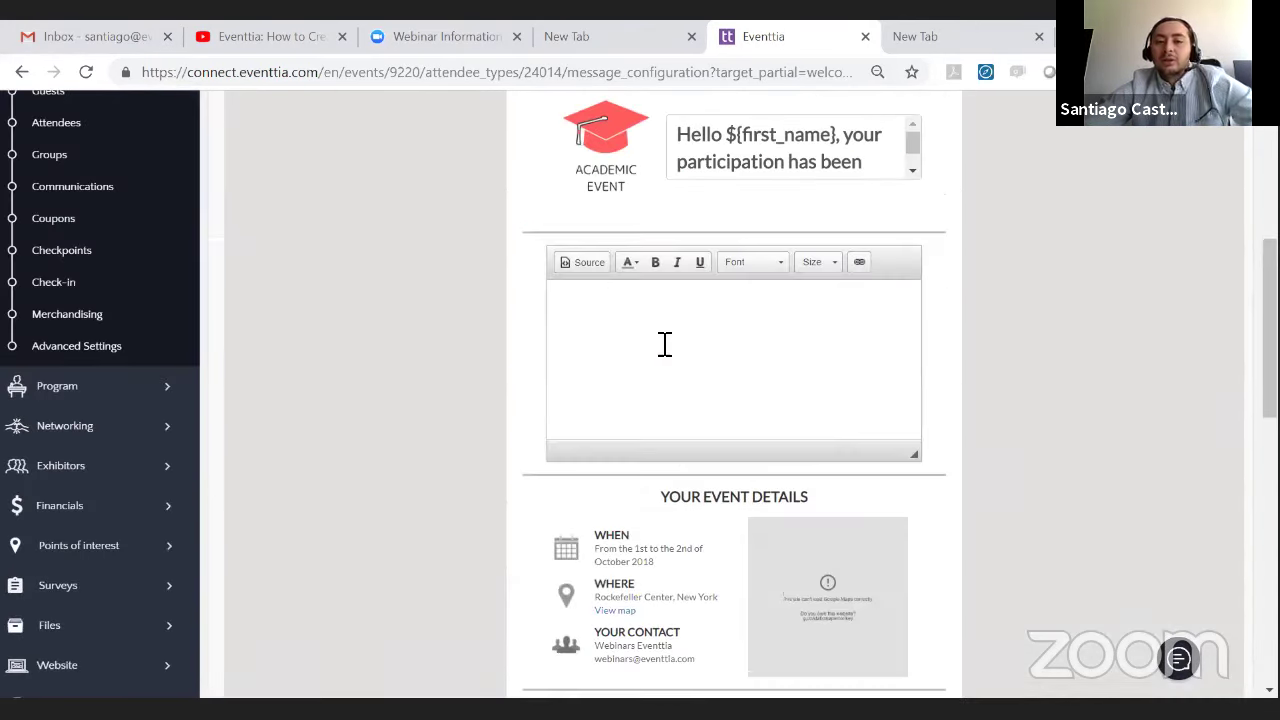
key(ctrl+v)
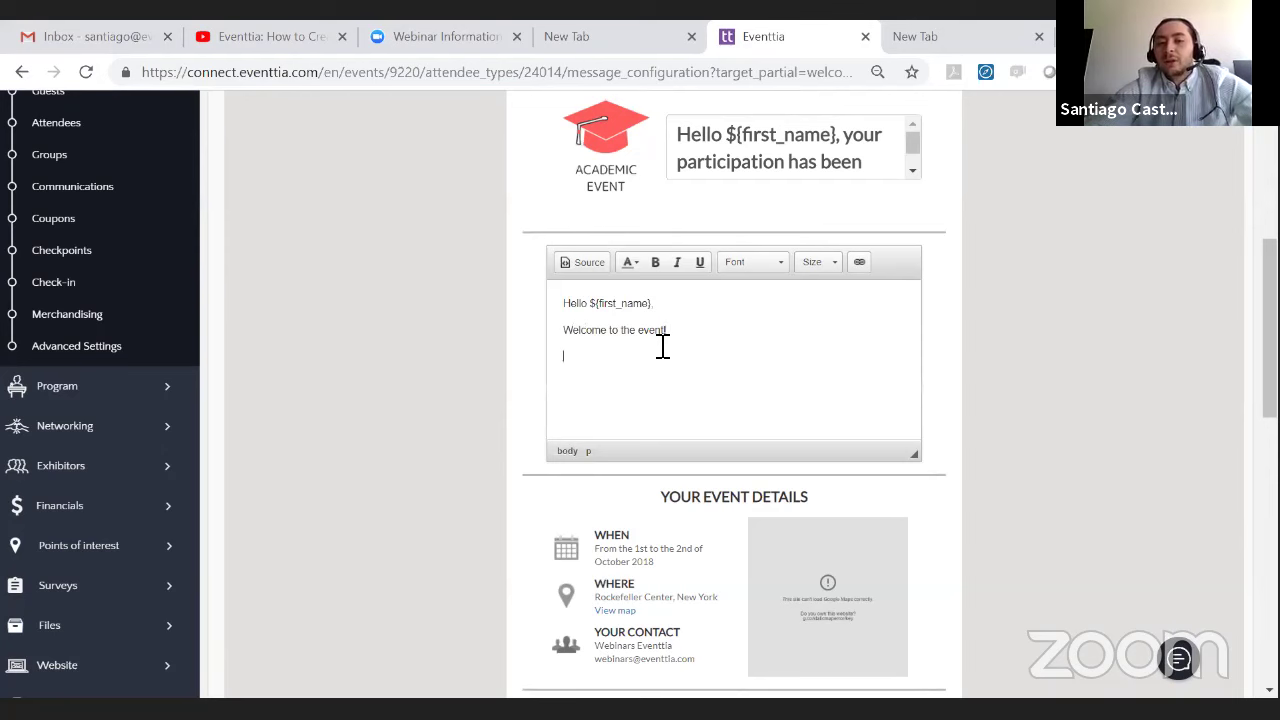
- Paste ${workshops_list} after 'Your activities:' and add 'The team' below Best
scroll(646, 337, down, 15)
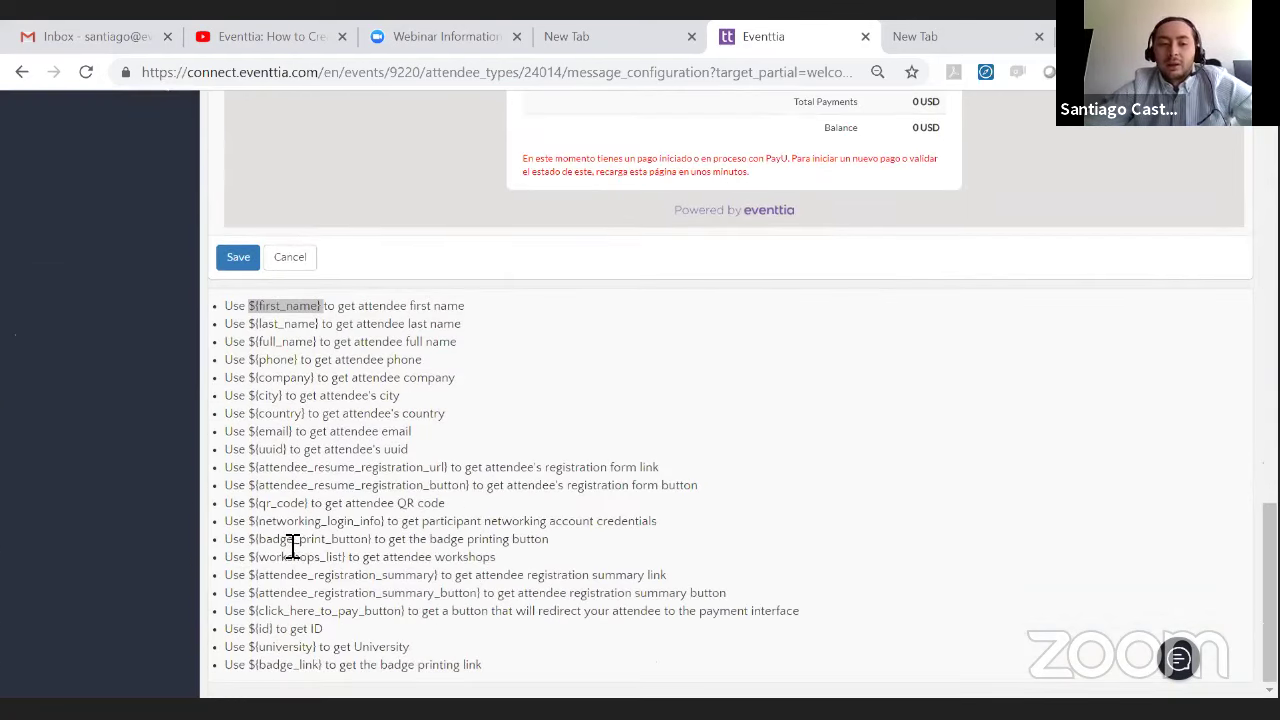
drag(348, 558, 256, 562)
right_click(258, 558)
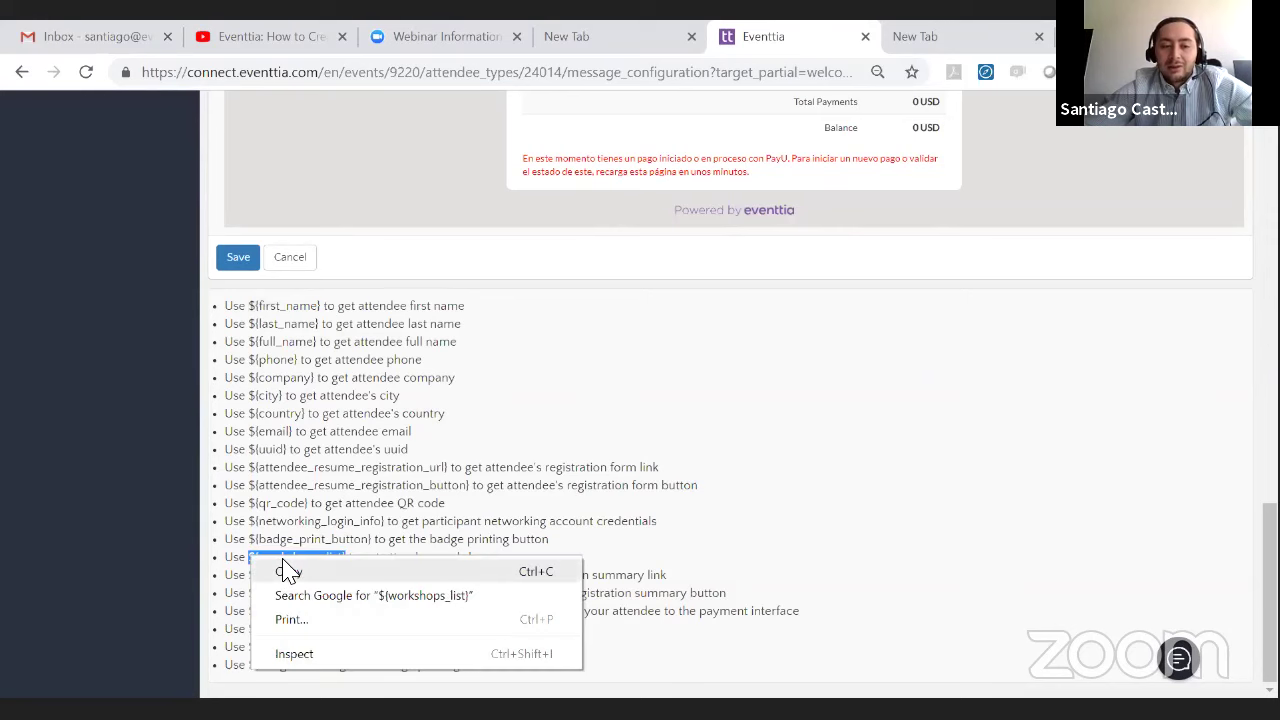
click(286, 571)
scroll(466, 528, up, 10)
scroll(710, 420, up, 1)
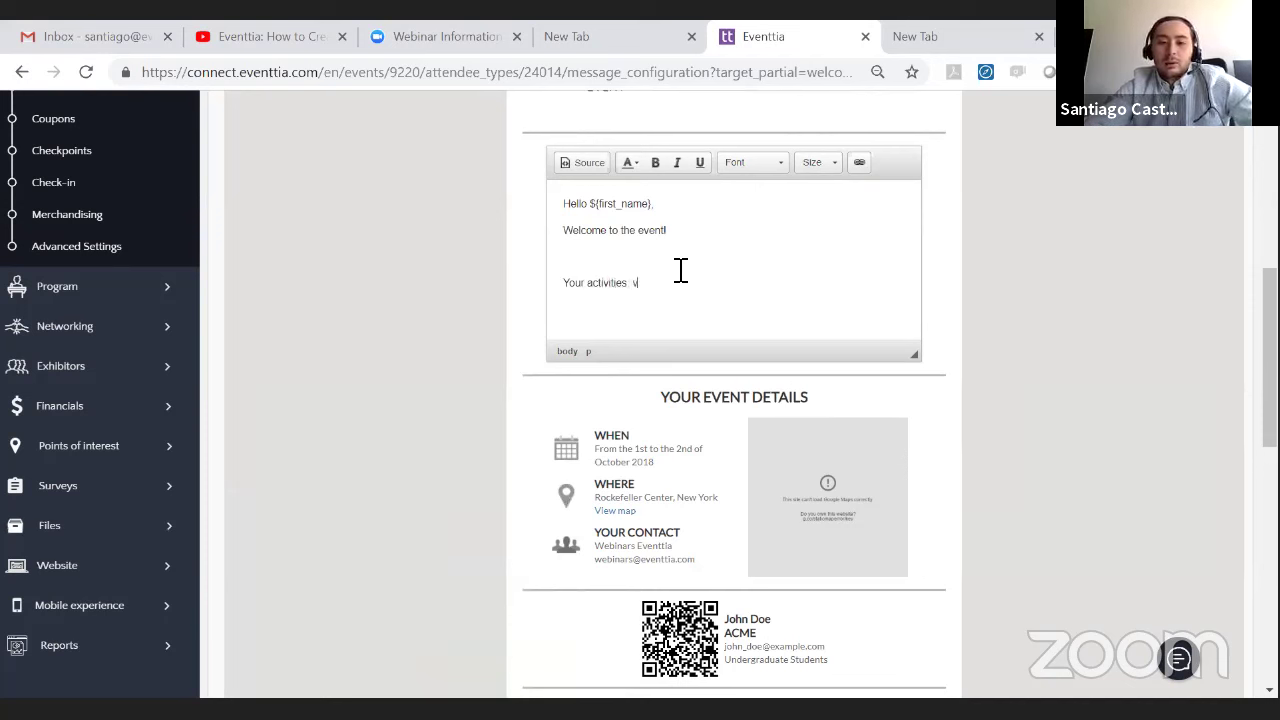
key(ctrl+v)
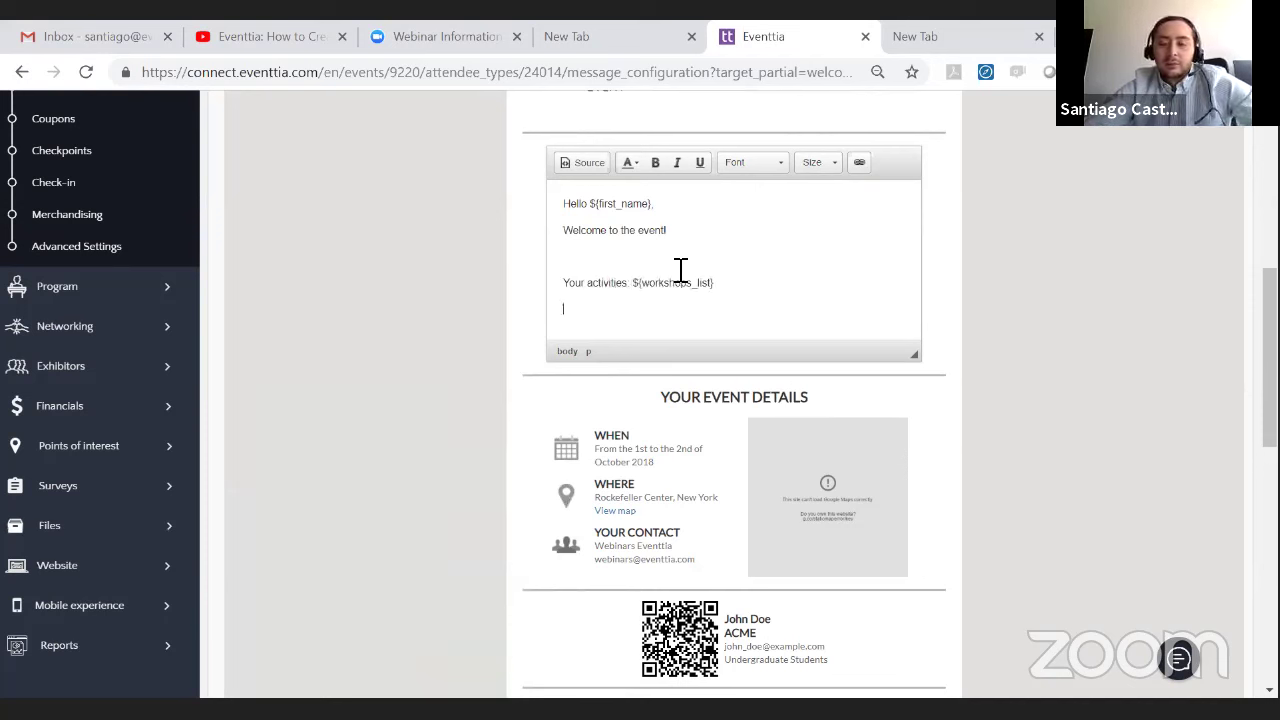
key(Return)
key(Return)
text(The team)
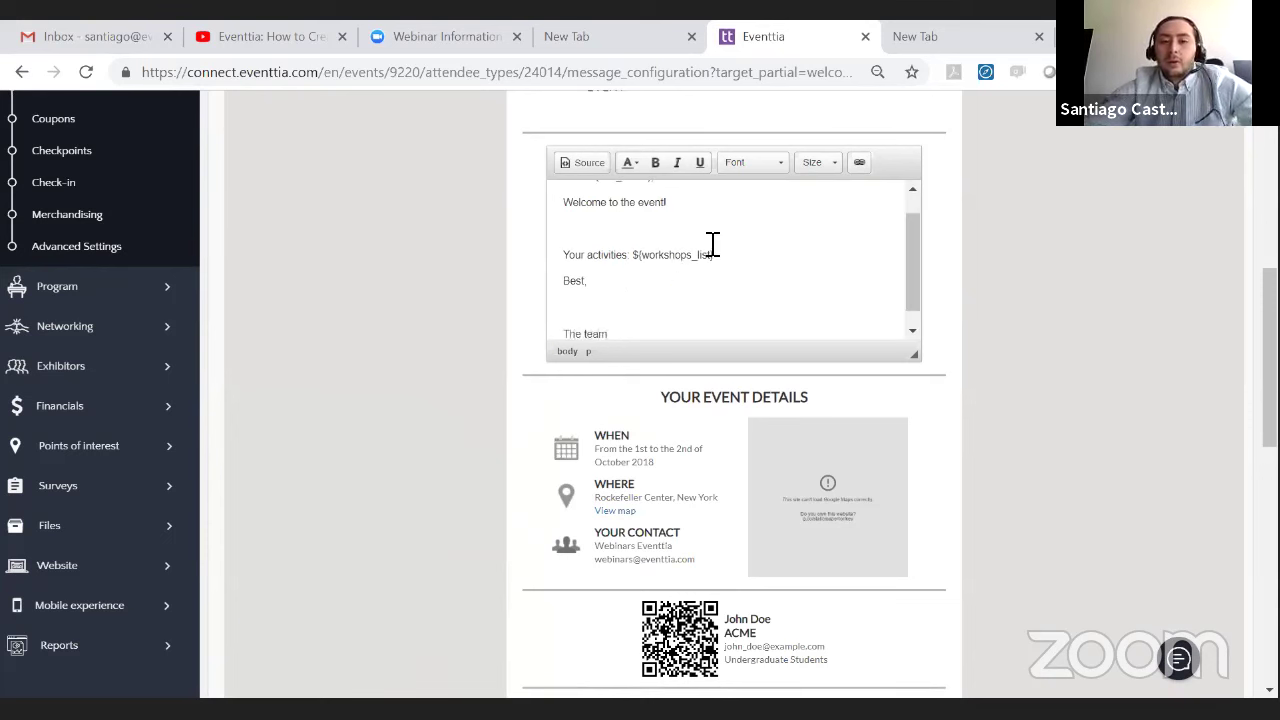
- Remove the stray blank lines, save the welcome email, and return to Attendee types
double_click(651, 245)
click(659, 230)
key(BackSpace)
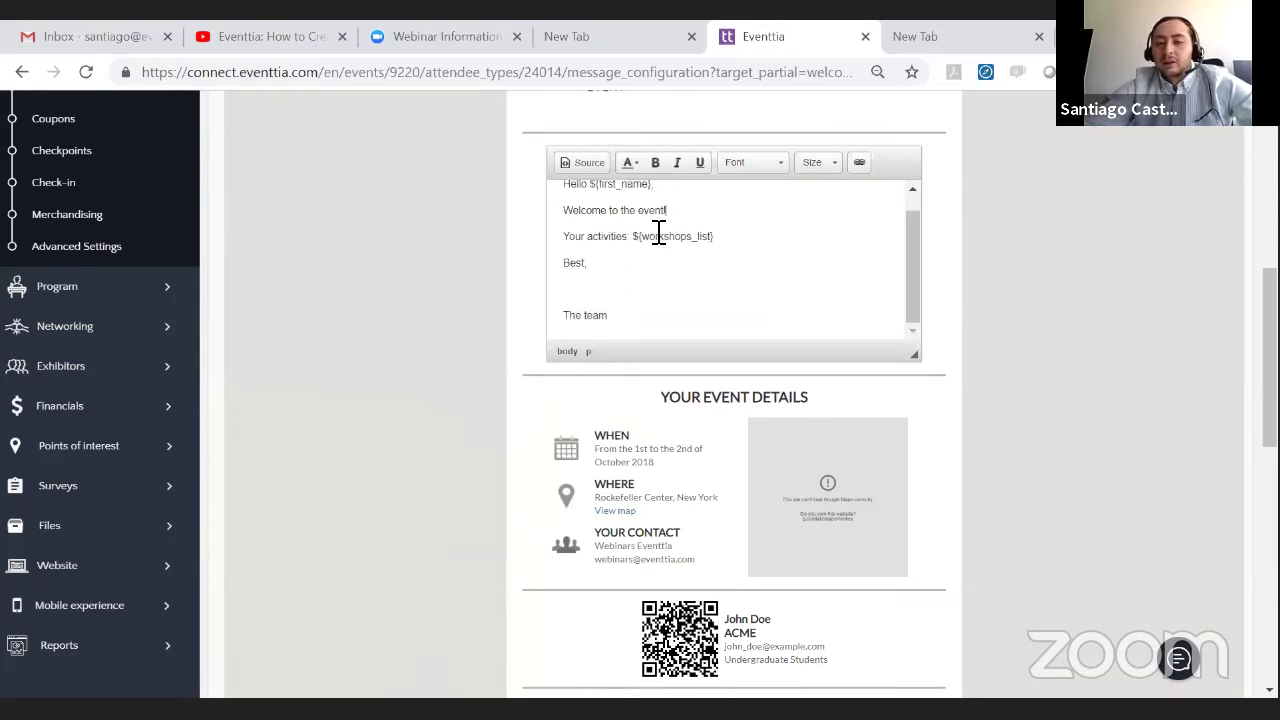
scroll(674, 277, up, 1)
click(613, 321)
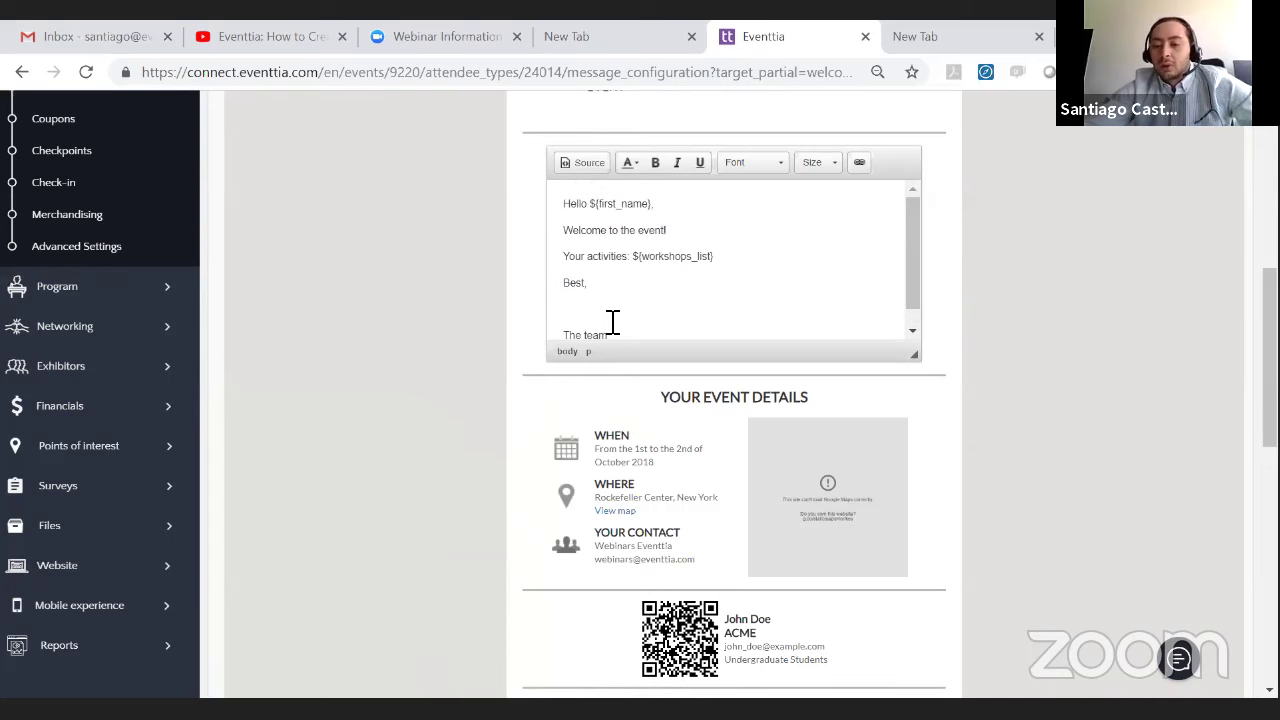
key(BackSpace)
scroll(470, 450, down, 7)
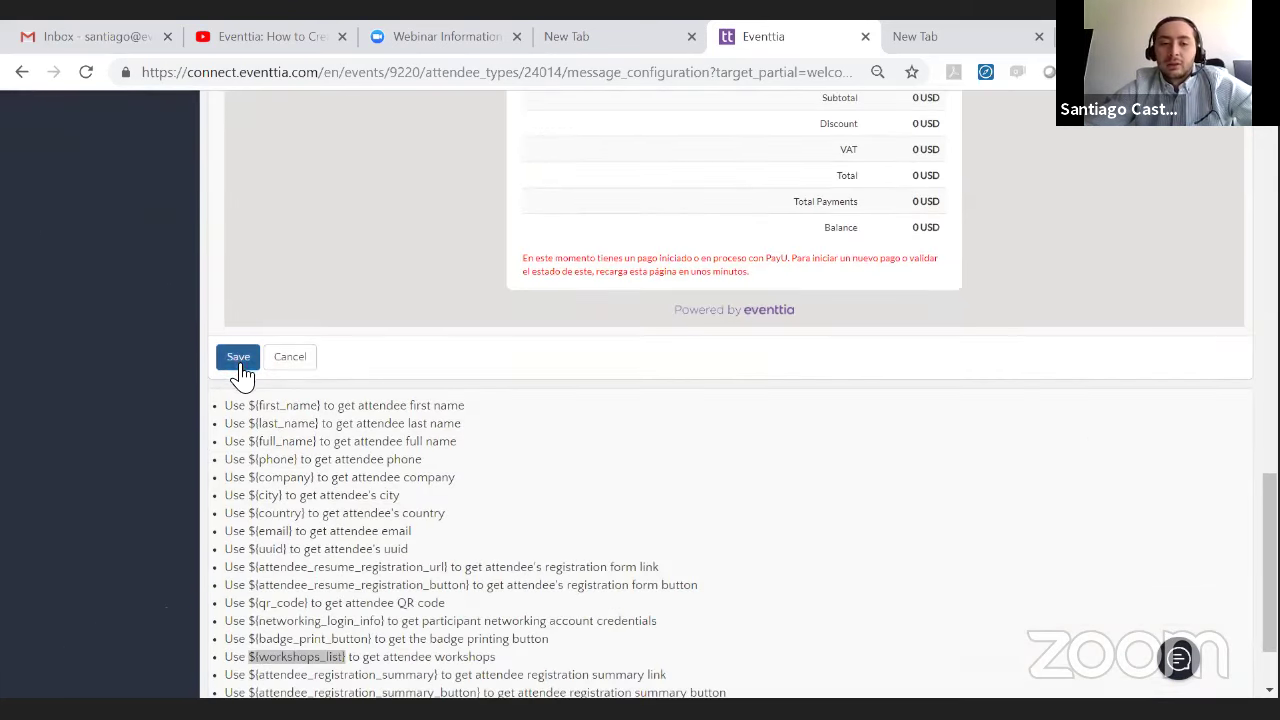
click(239, 366)
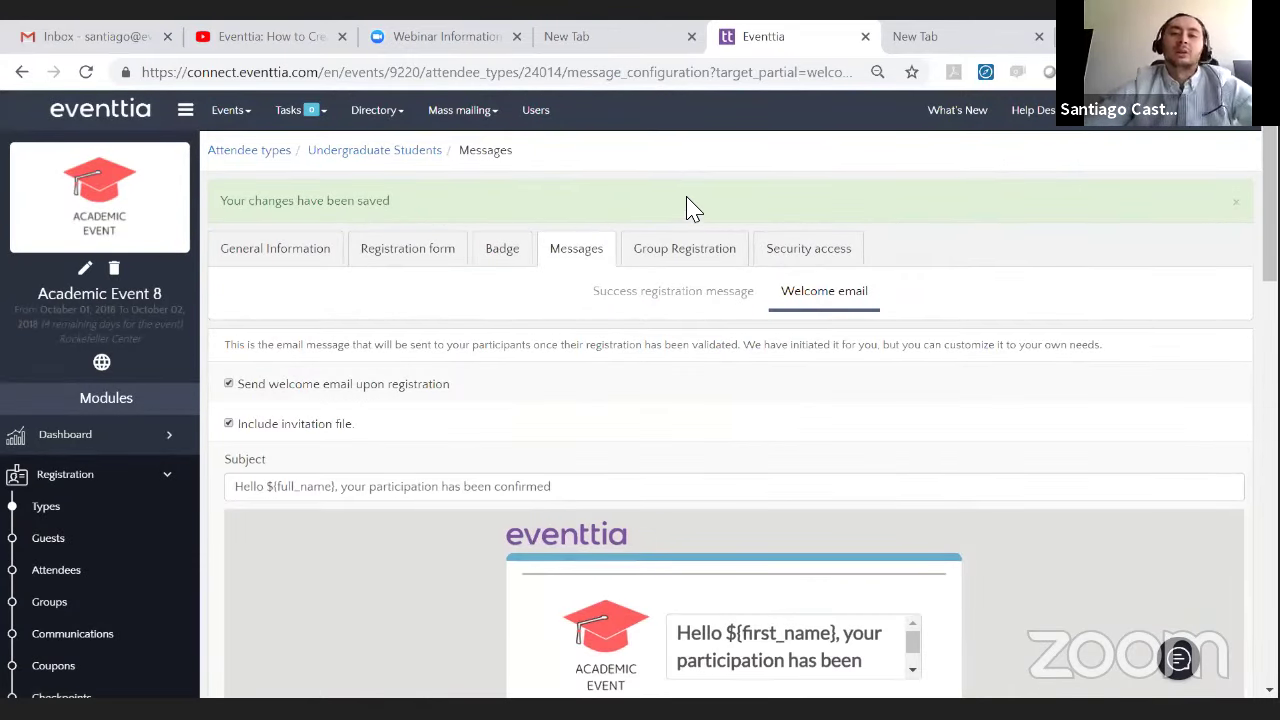
scroll(812, 472, down, 1)
scroll(754, 477, down, 8)
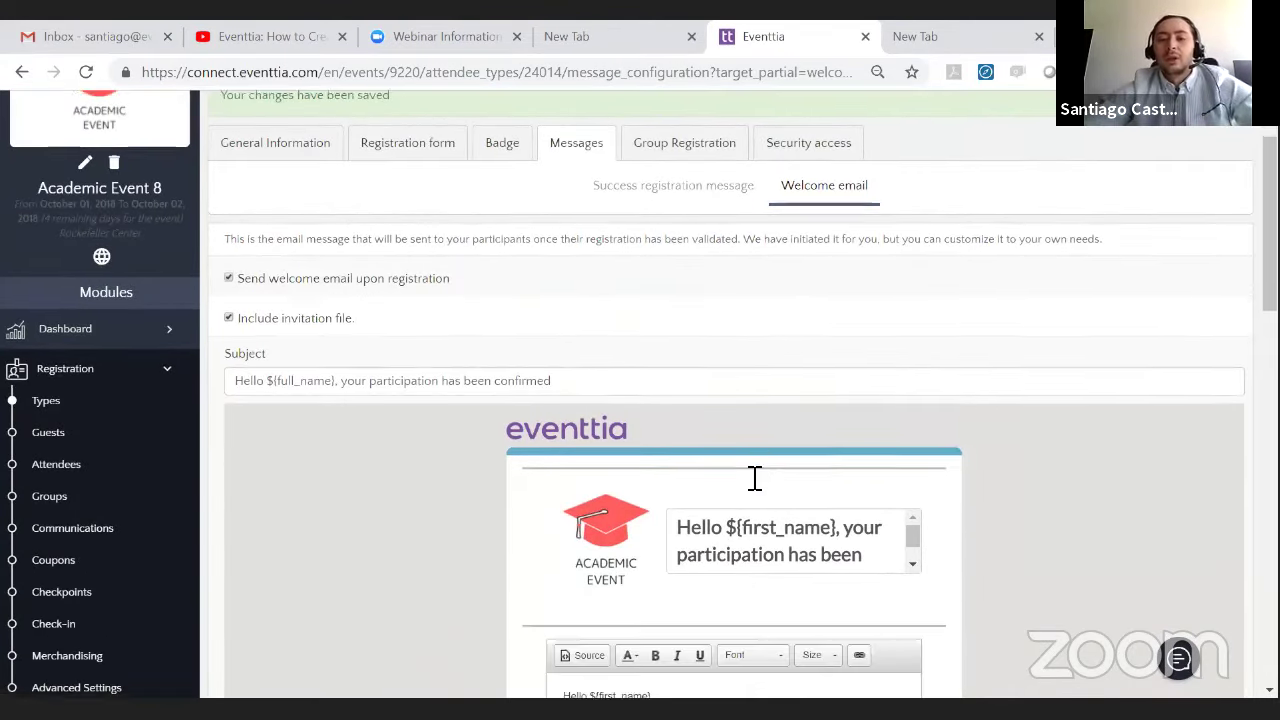
scroll(623, 429, up, 7)
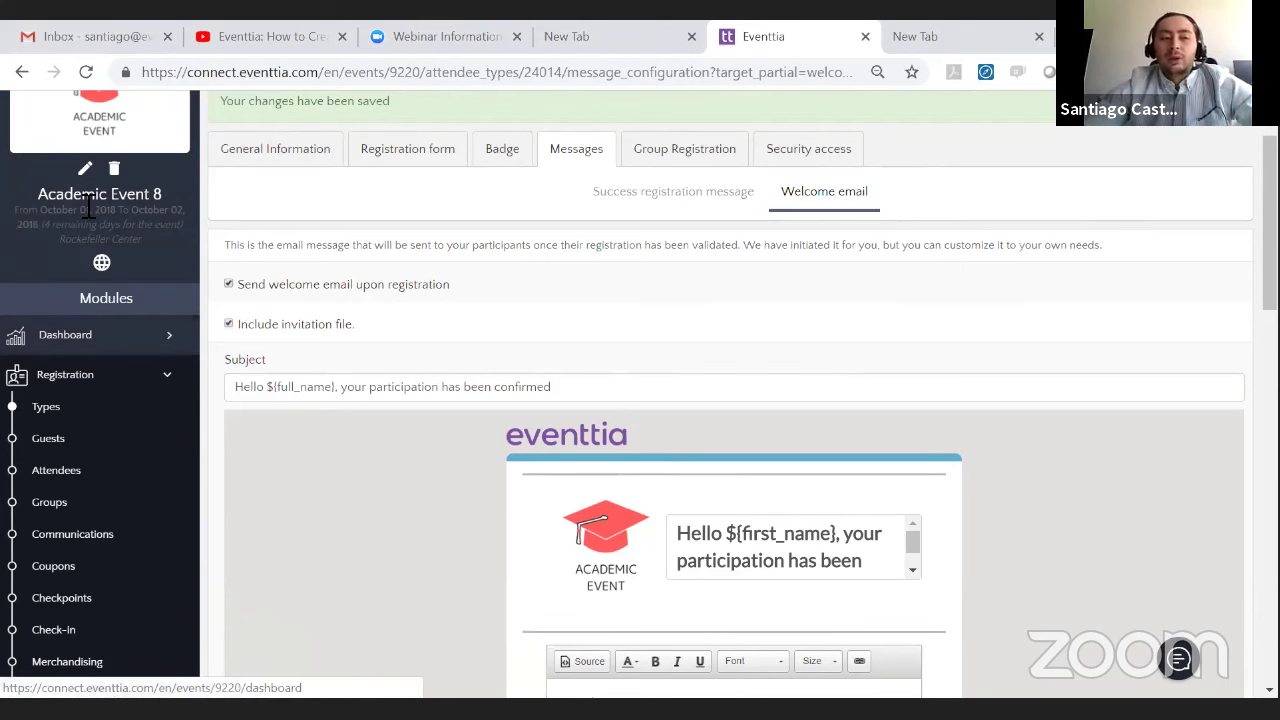
click(45, 407)
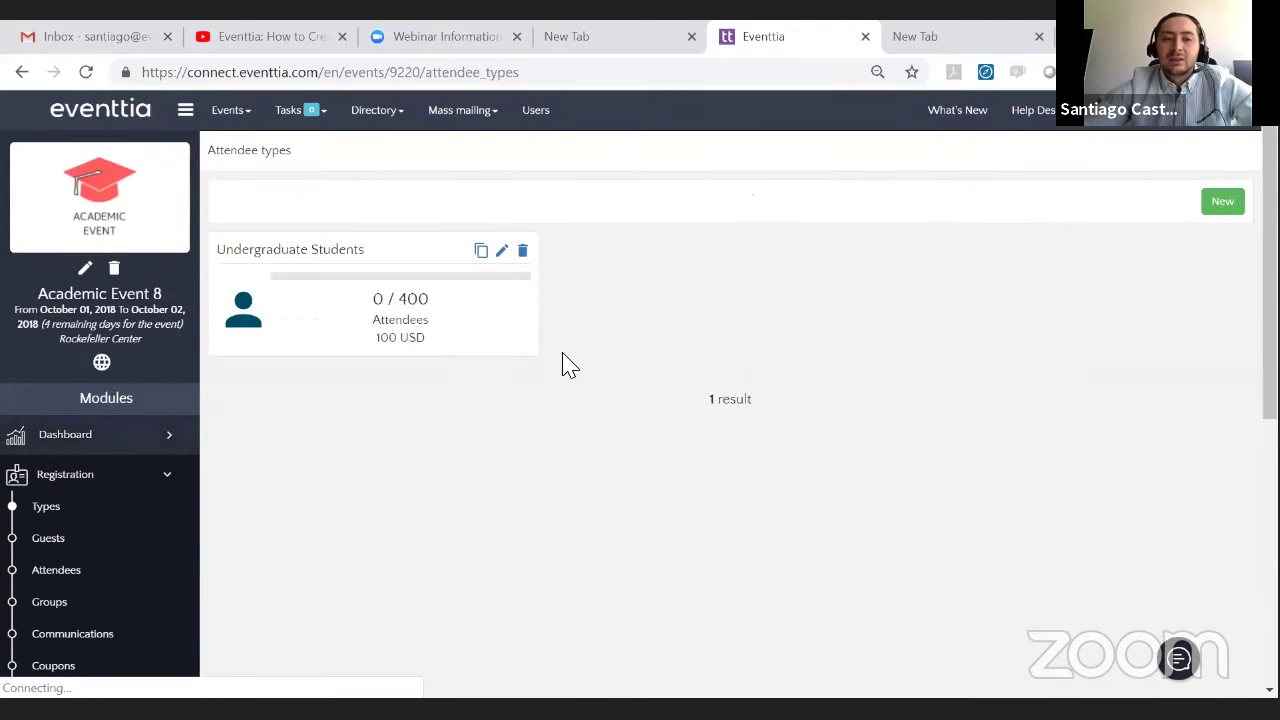
- Clone Undergraduate Students and rename the copy to Postgraduate Students
click(481, 255)
click(690, 486)
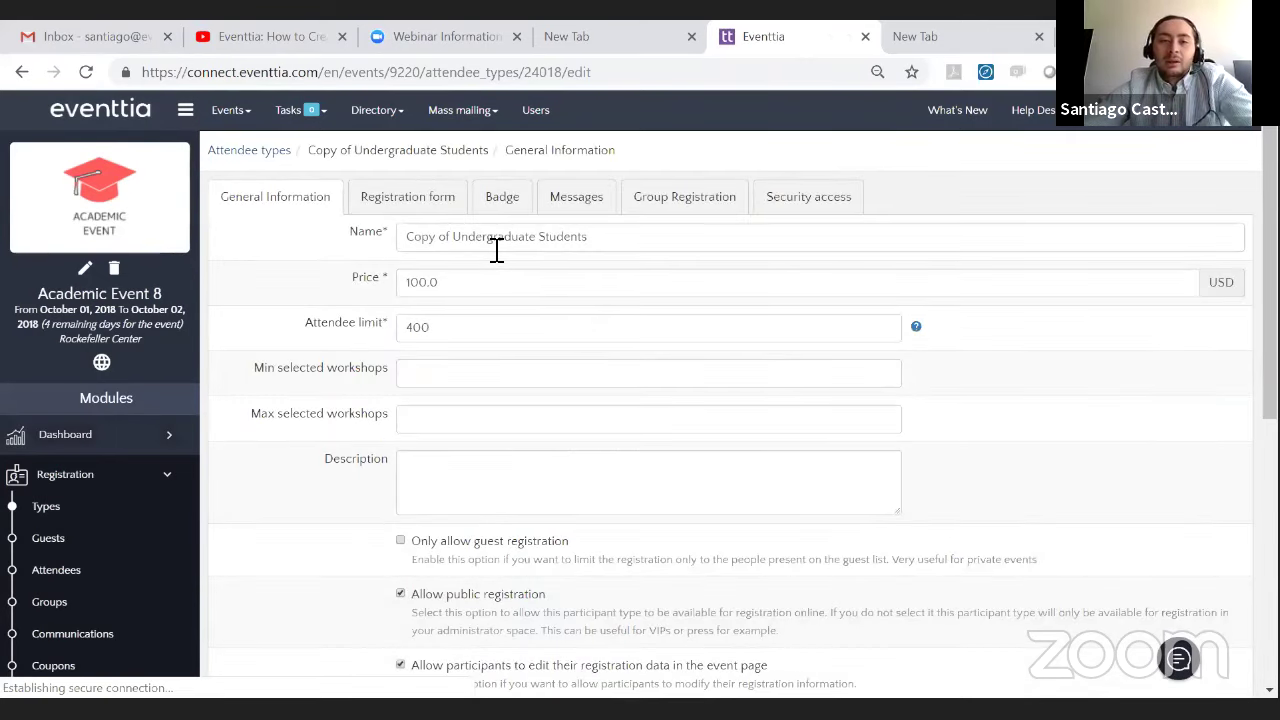
click(490, 245)
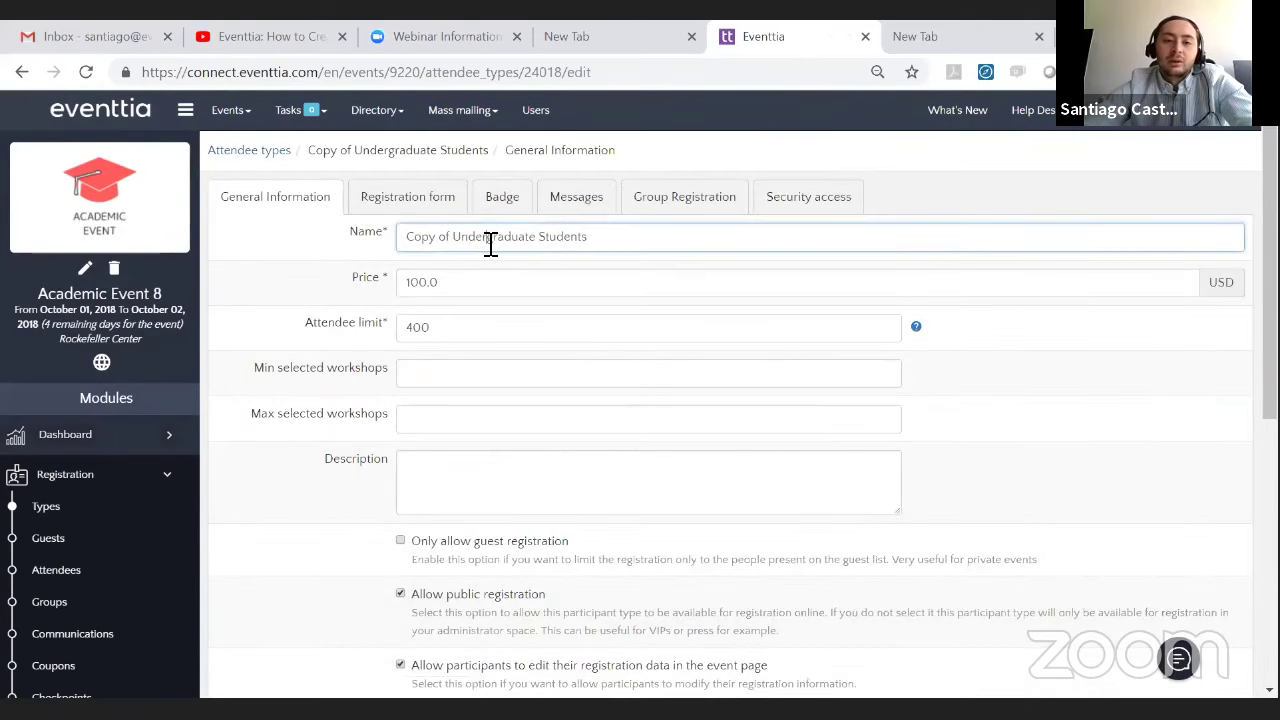
drag(490, 245, 391, 237)
key(BackSpace)
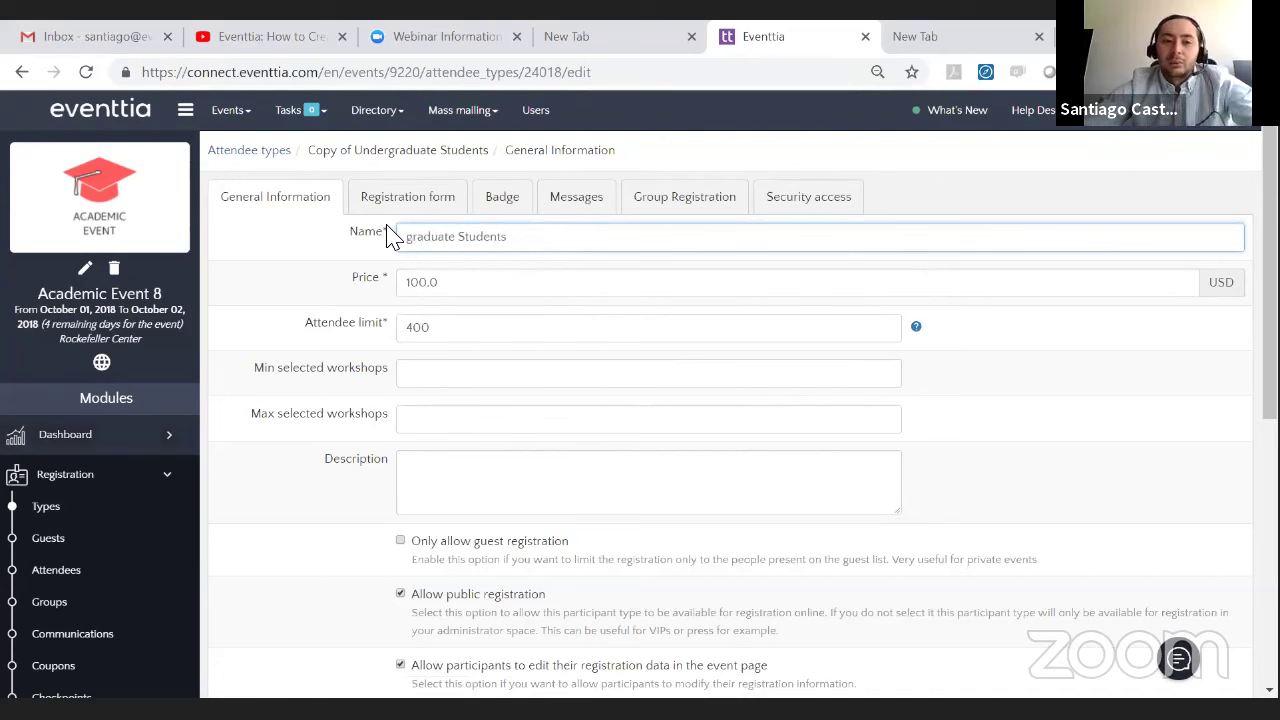
text(Post)
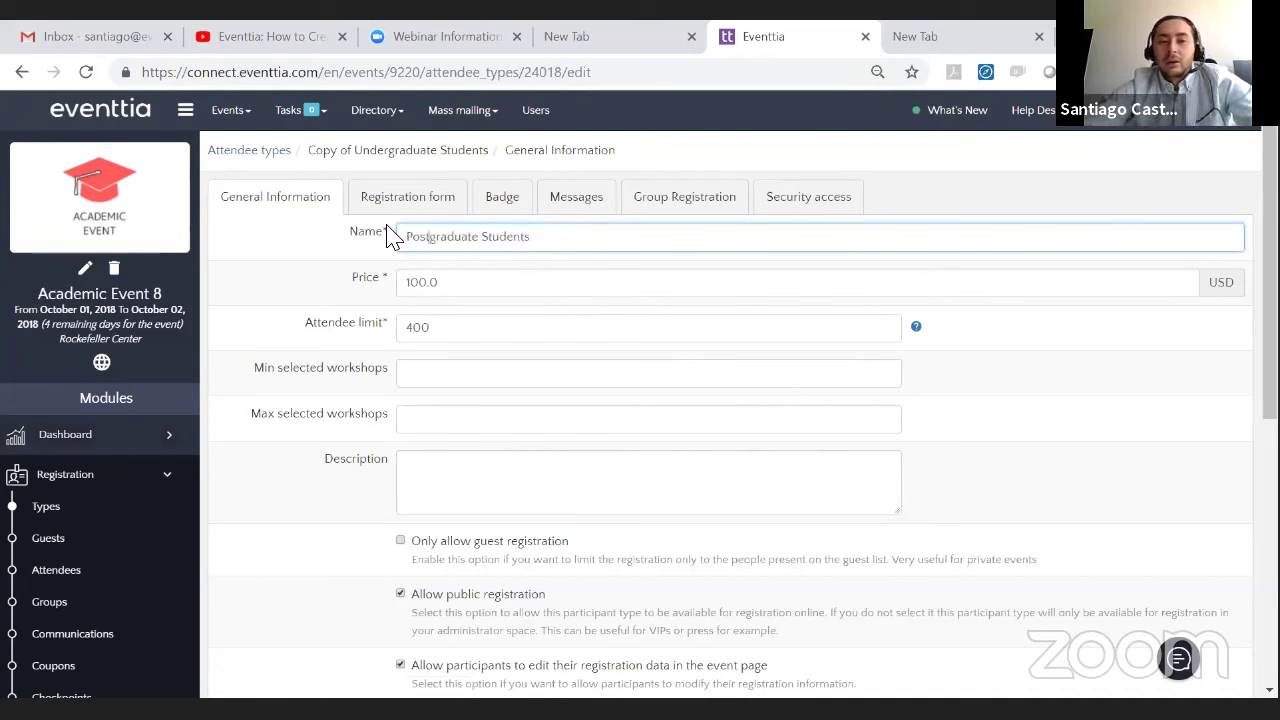
- Set the price to 0 and the attendee limit to 200, then save
drag(454, 283, 294, 283)
key(BackSpace)
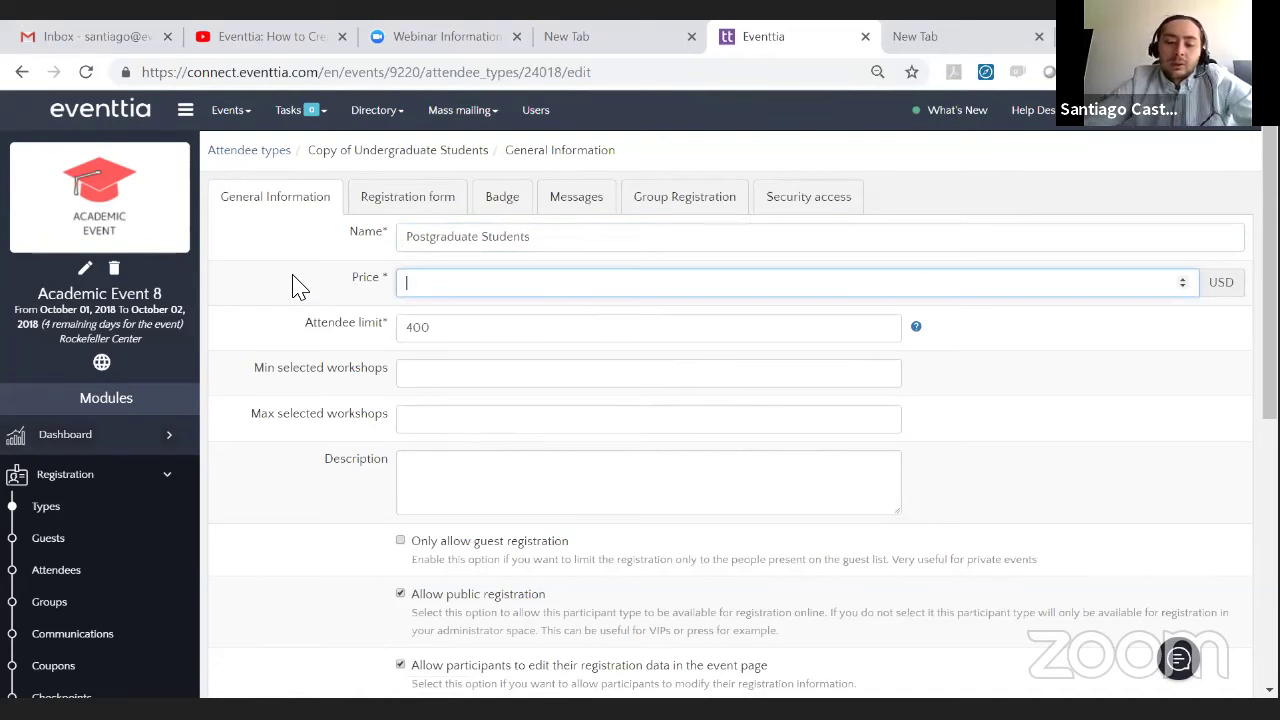
text(0)
double_click(488, 335)
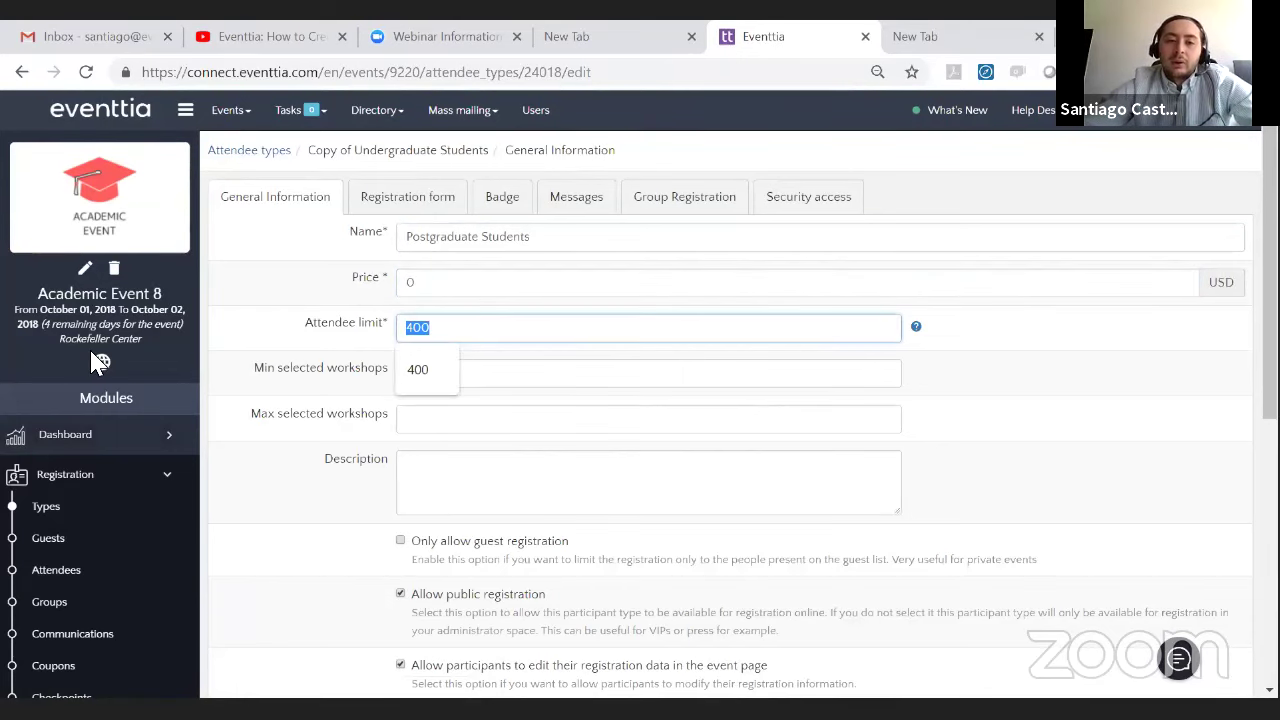
text(200)
click(268, 322)
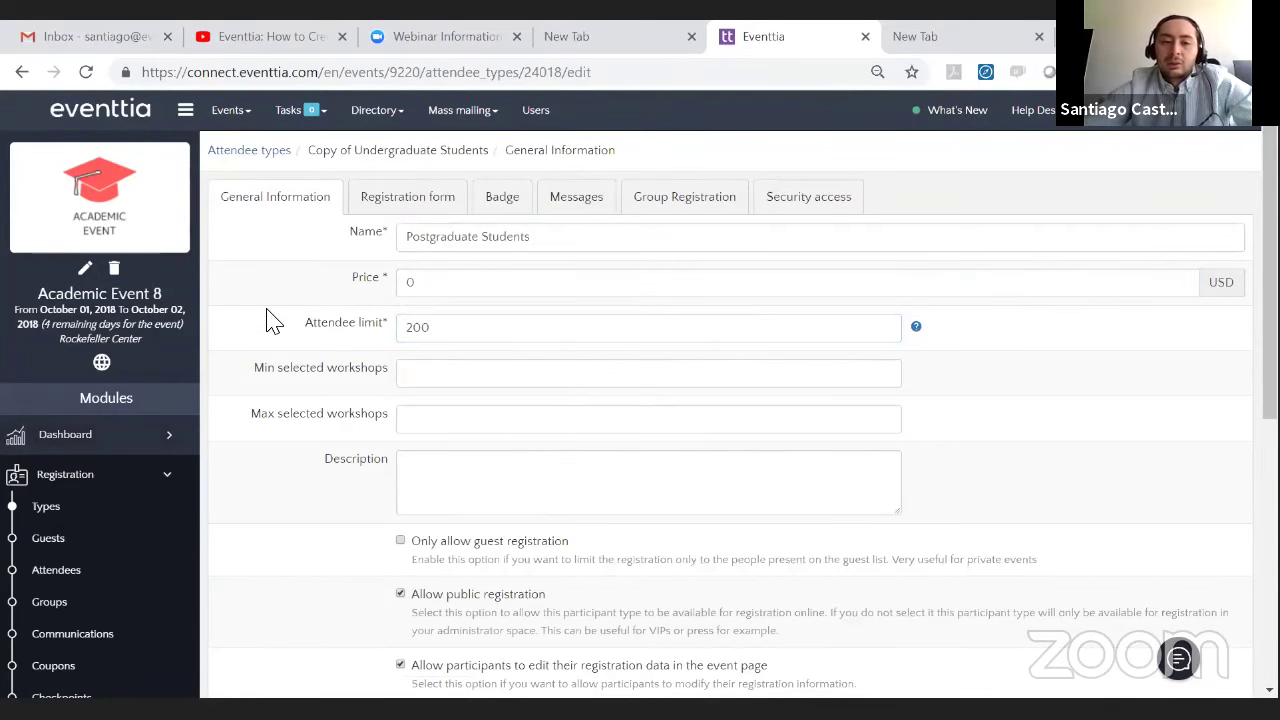
scroll(322, 308, down, 1)
scroll(360, 340, down, 3)
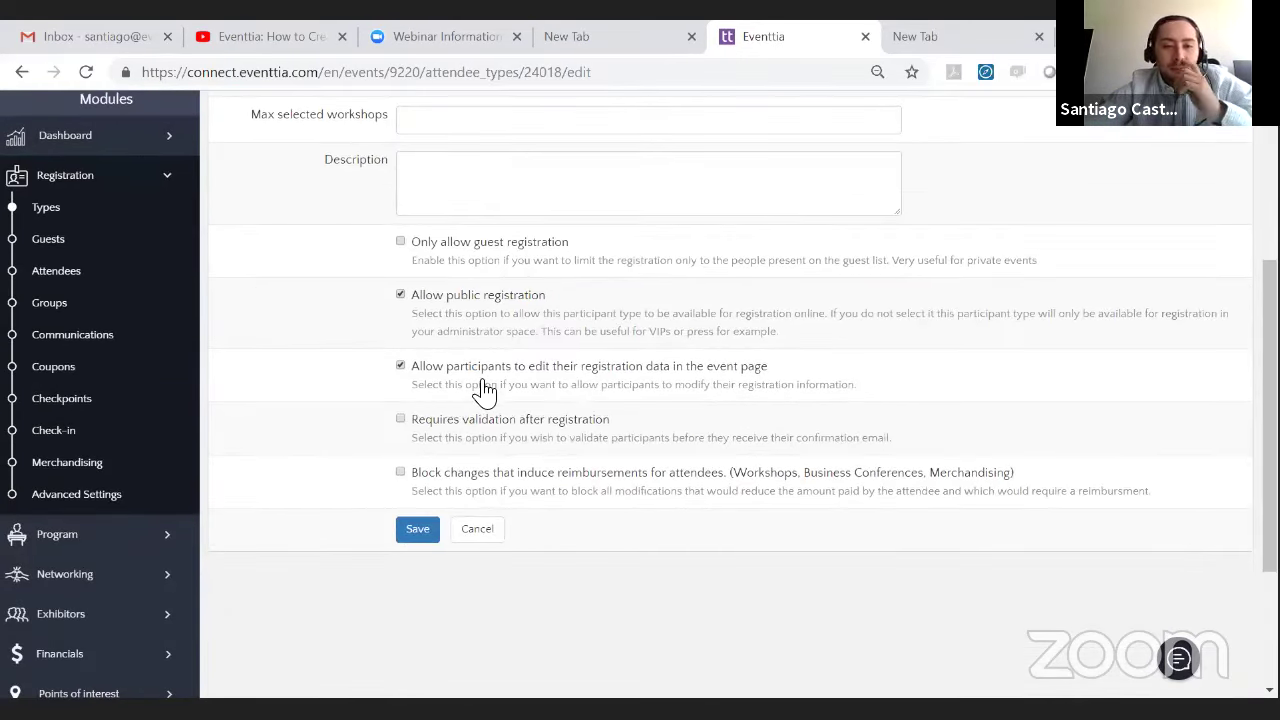
scroll(490, 385, up, 1)
scroll(497, 378, up, 2)
scroll(549, 451, down, 1)
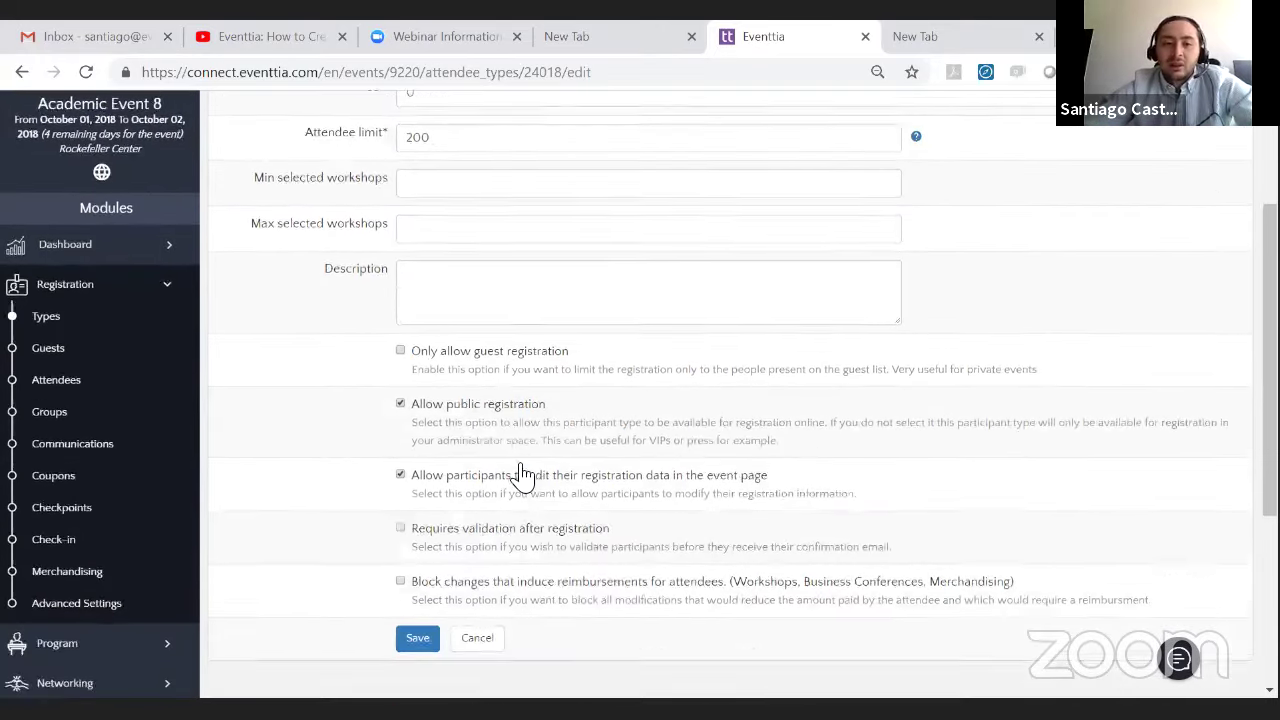
scroll(512, 405, down, 2)
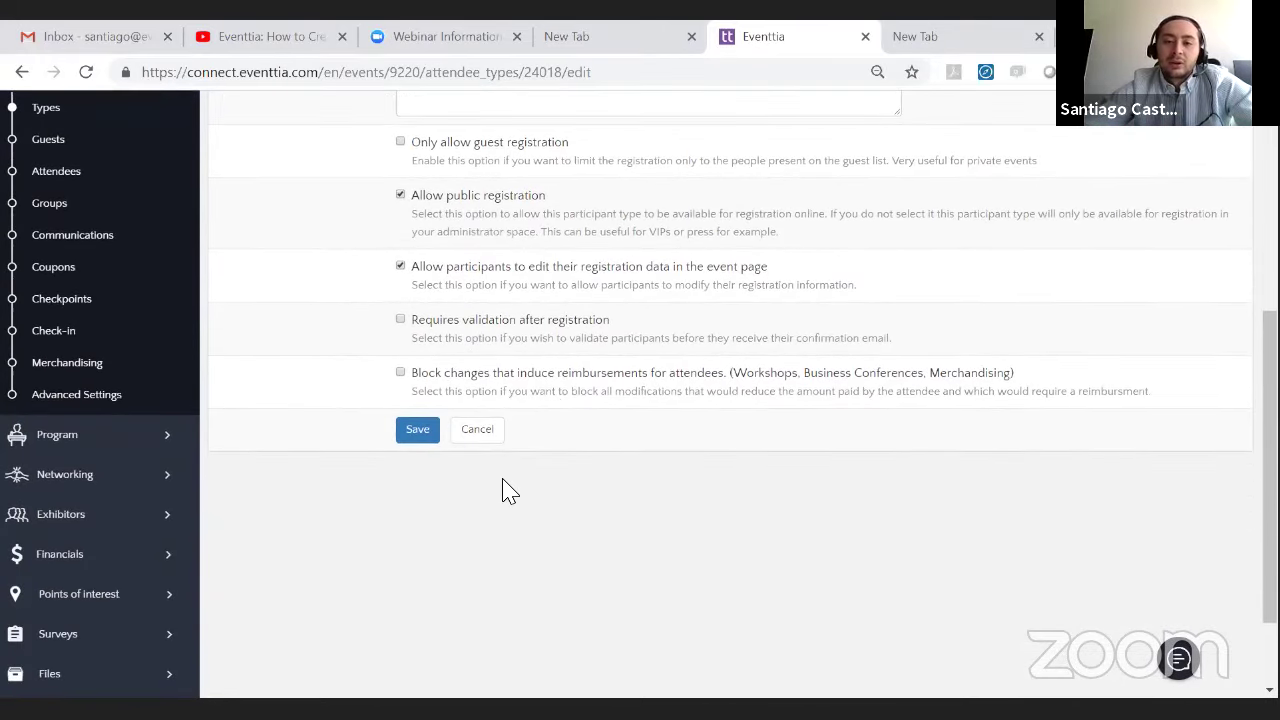
scroll(504, 470, up, 1)
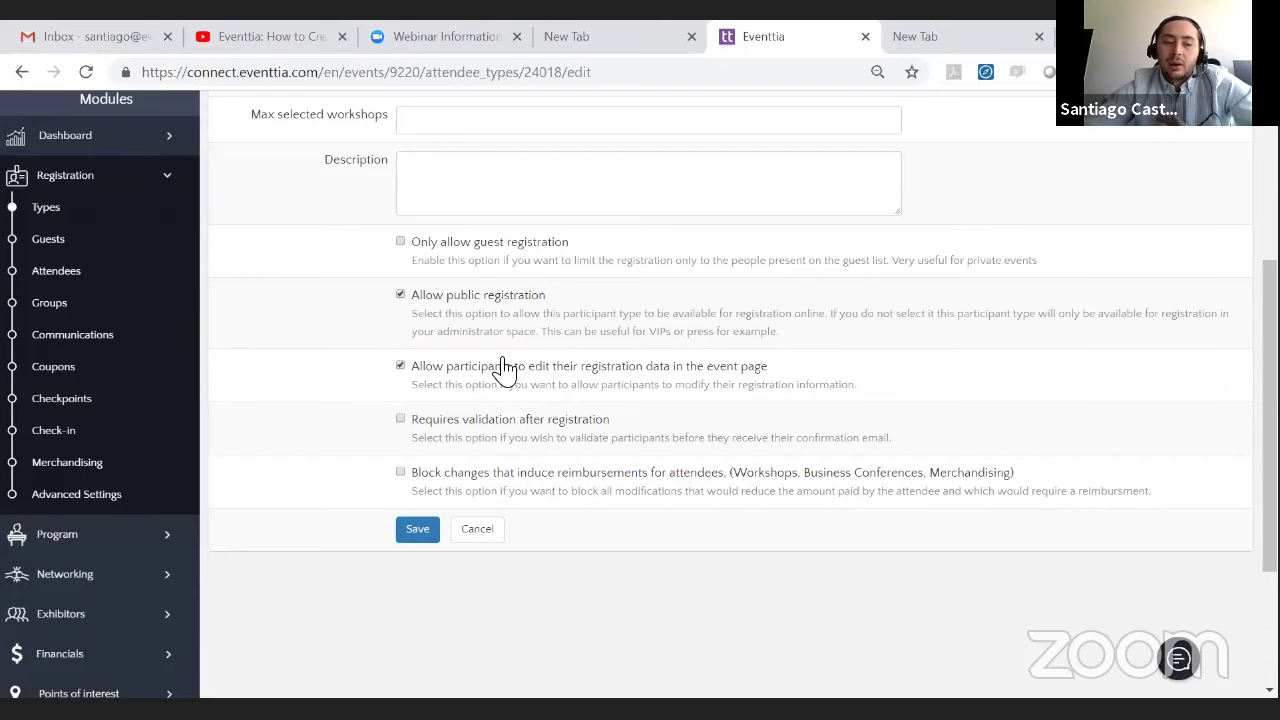
click(415, 535)
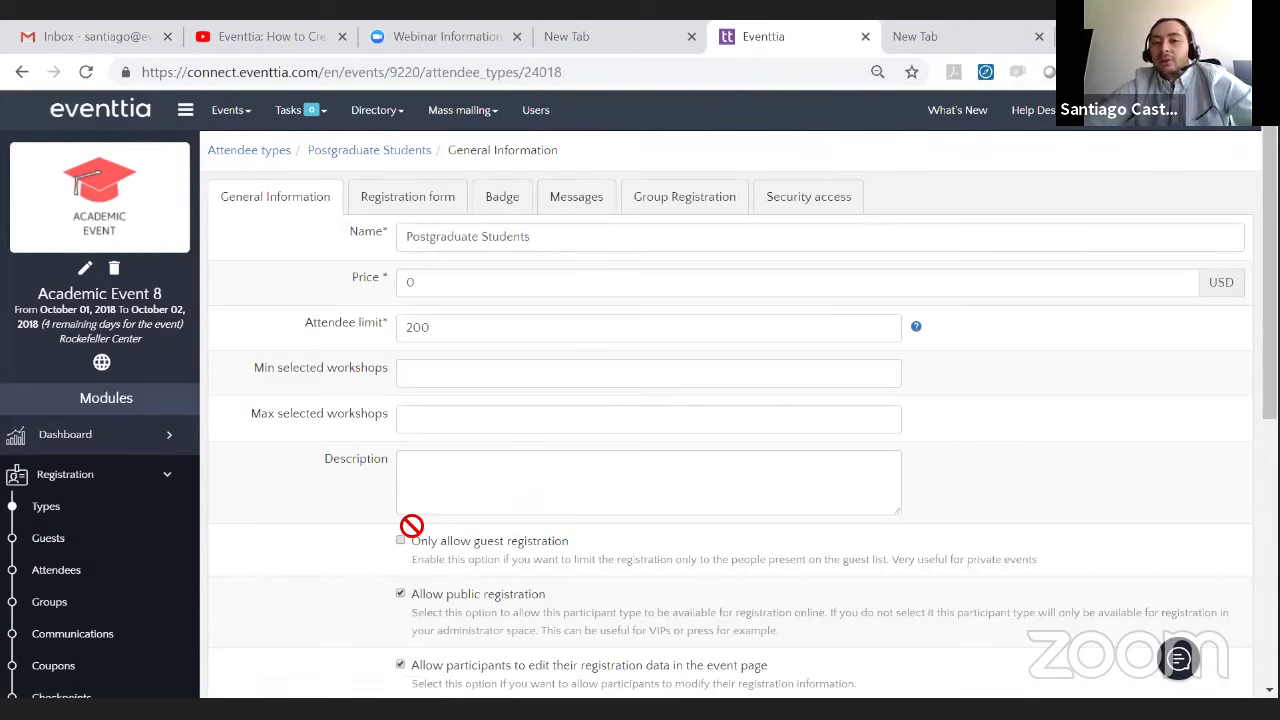
- Check the Postgraduate Students registration form, badge and messages, then return to Attendee types
click(424, 217)
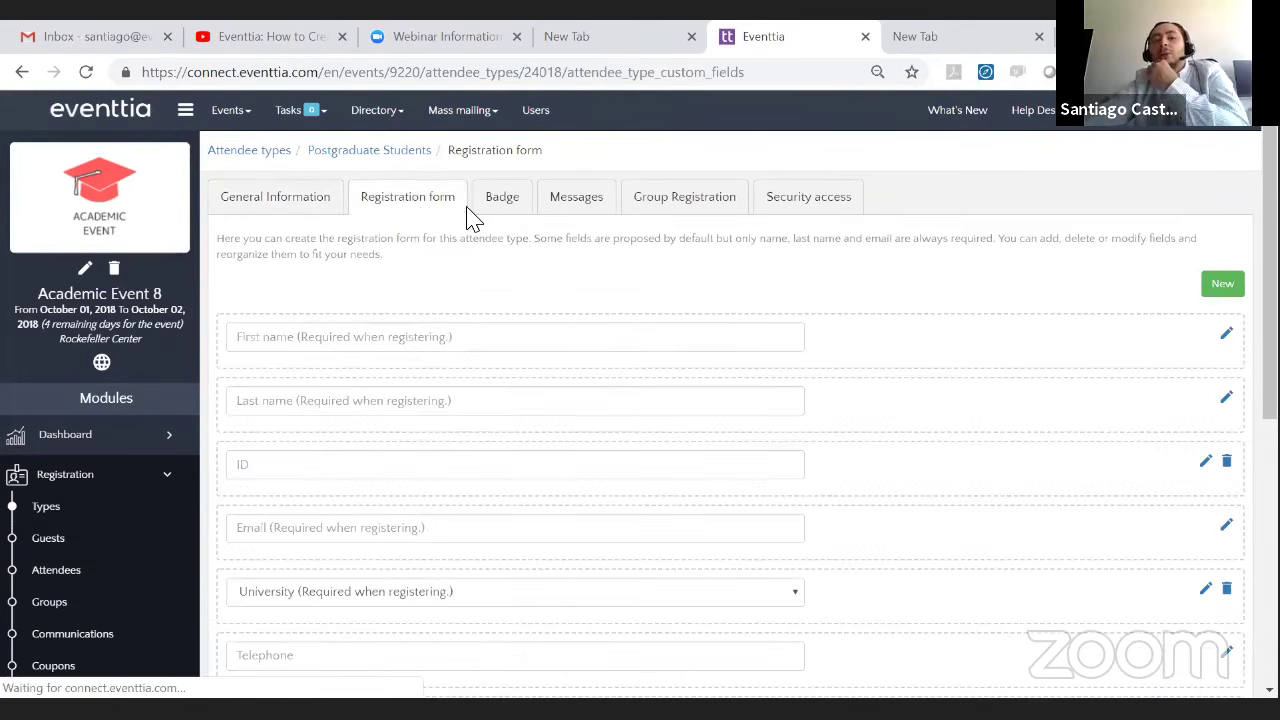
scroll(477, 312, down, 3)
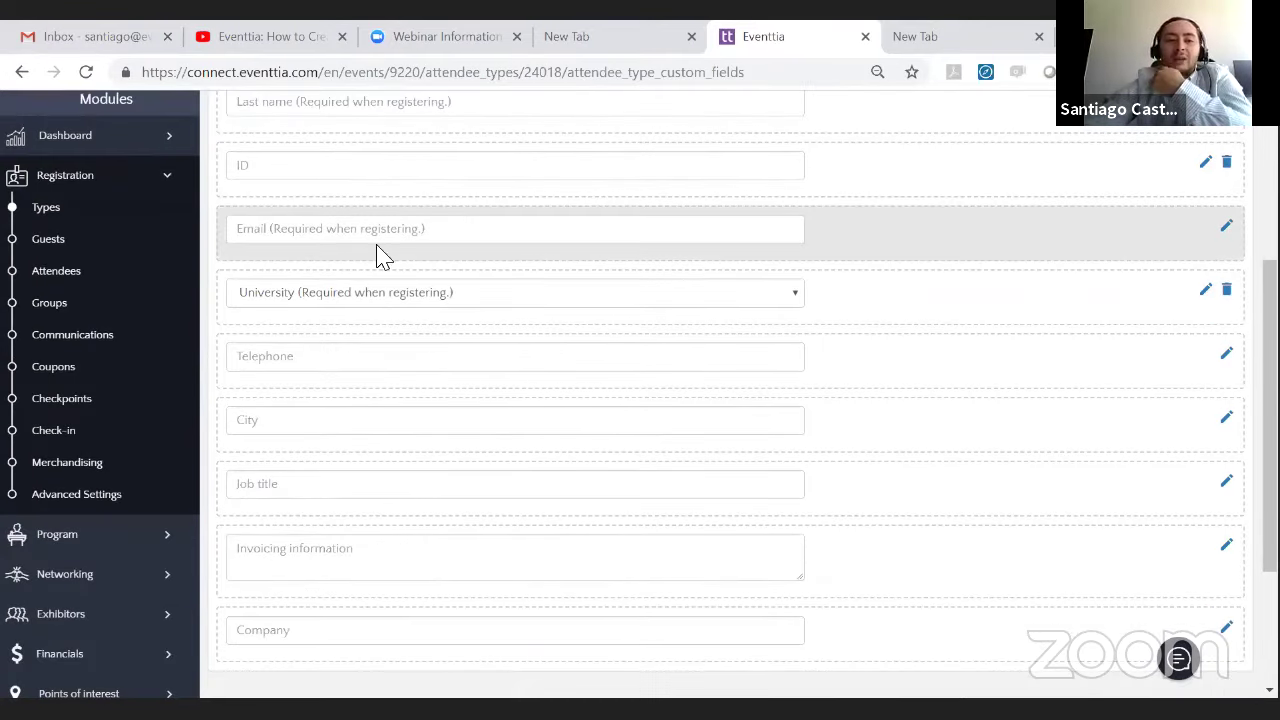
scroll(540, 330, up, 3)
click(514, 222)
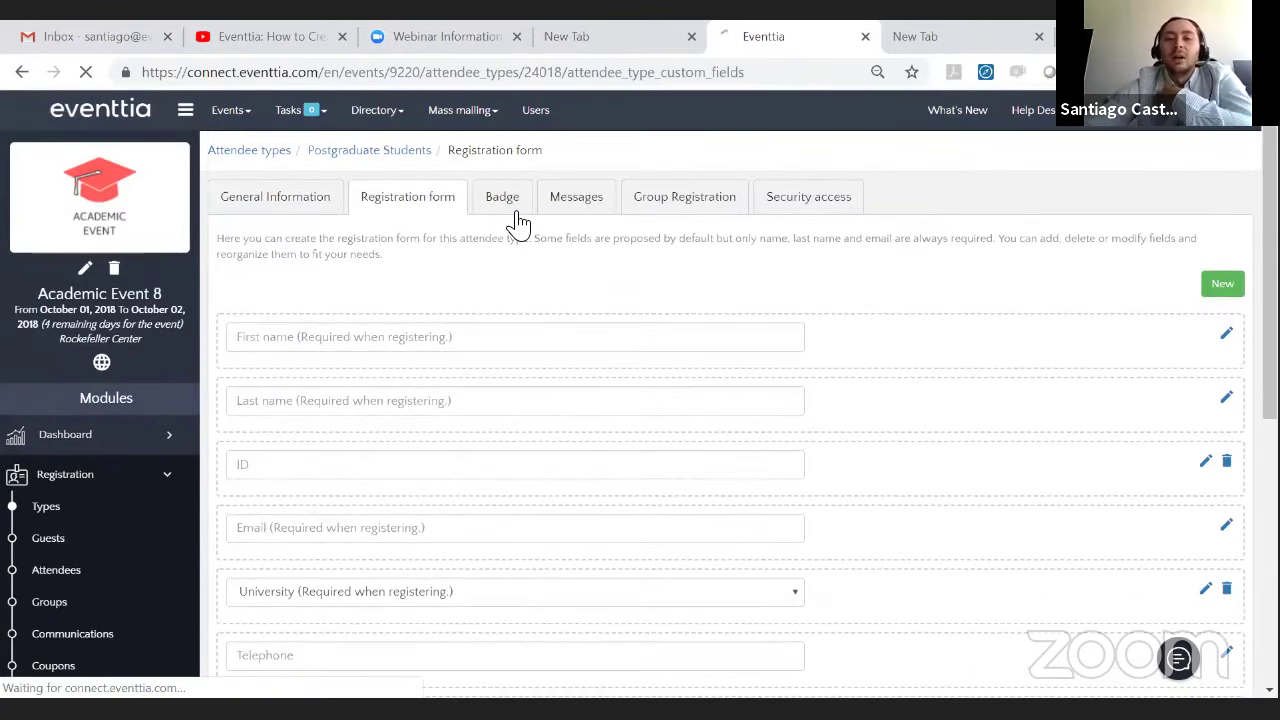
scroll(391, 331, down, 2)
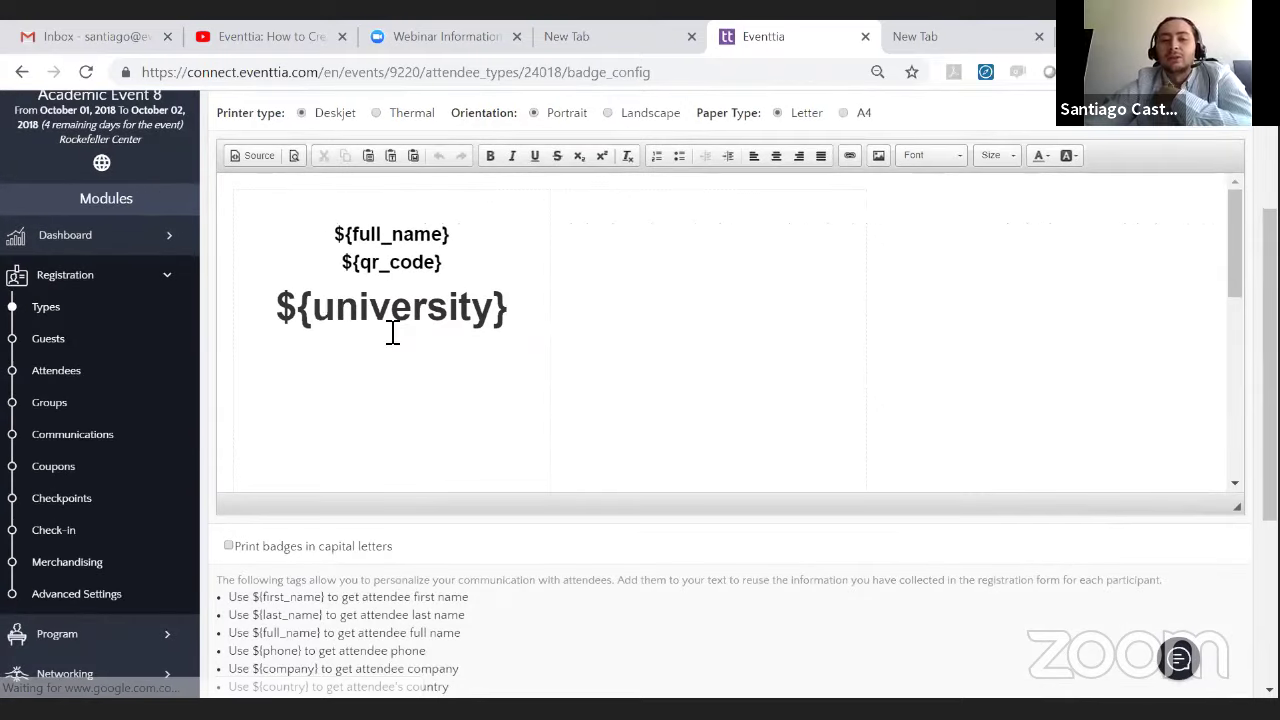
scroll(120, 331, up, 1)
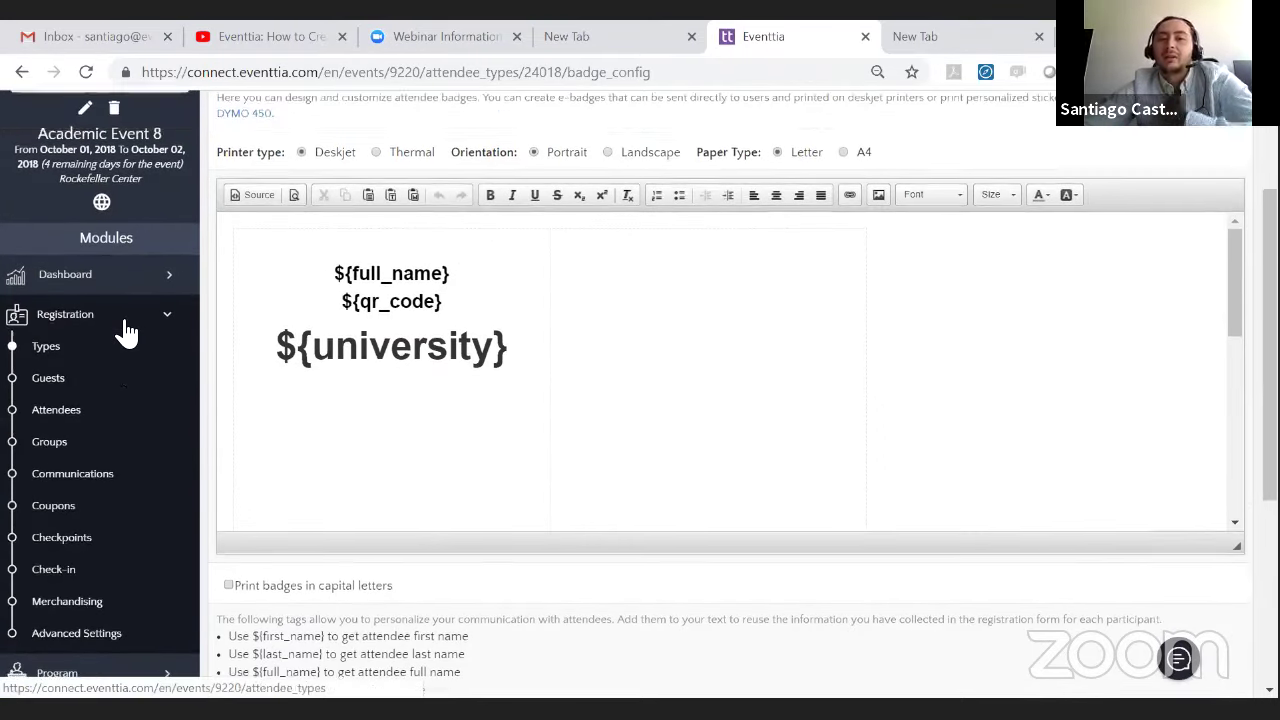
scroll(127, 305, up, 1)
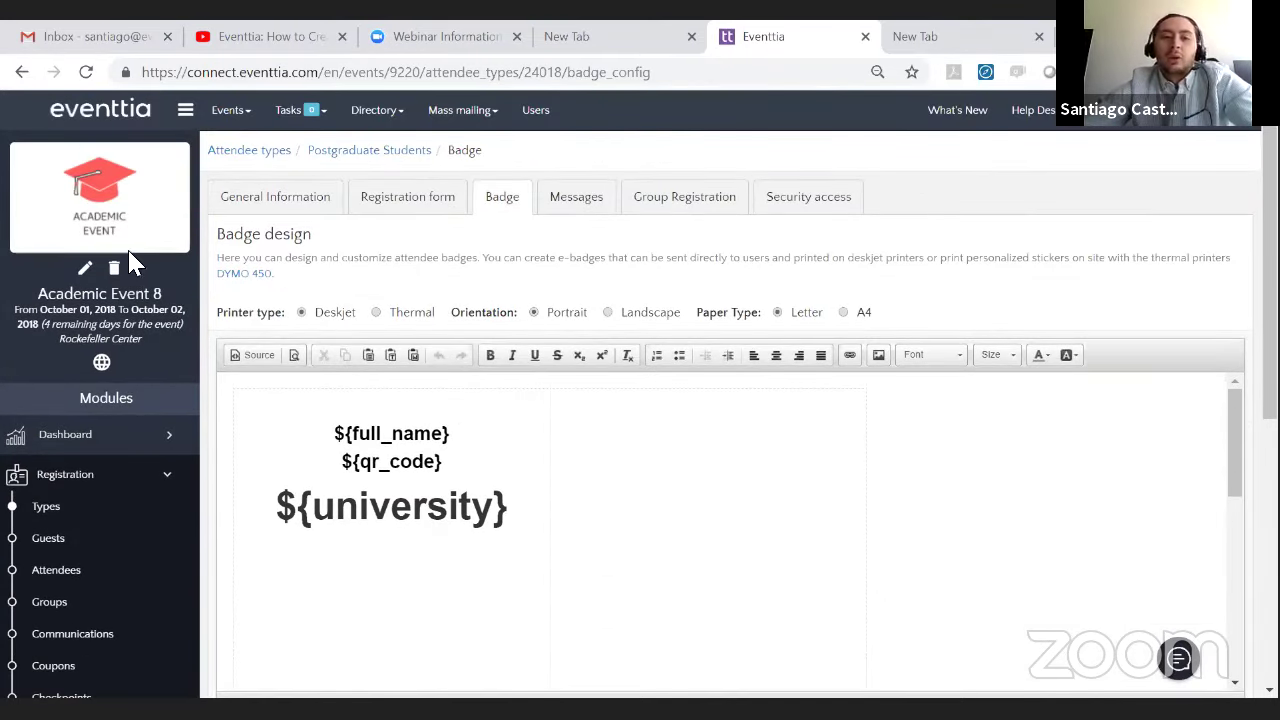
click(604, 208)
scroll(286, 563, down, 4)
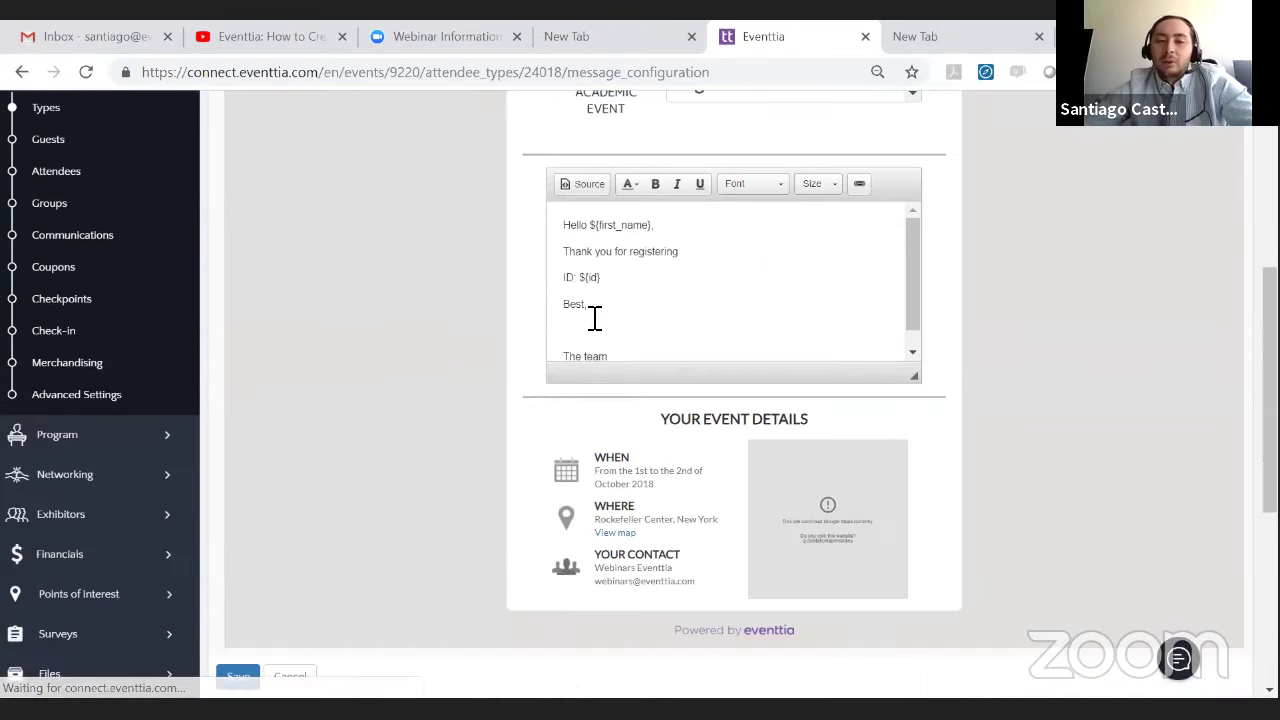
scroll(288, 372, up, 4)
click(120, 412)
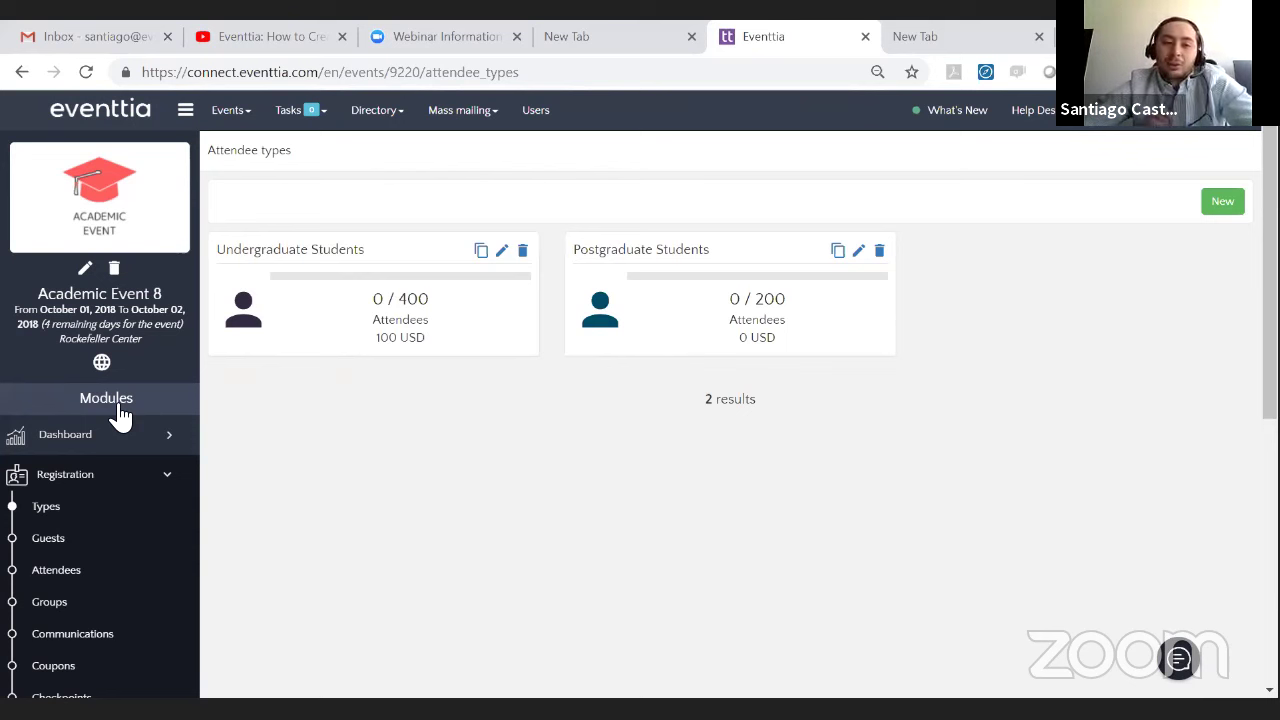
- In the event's Settings tab, set the Measuring system to Imperial system
click(136, 477)
click(87, 270)
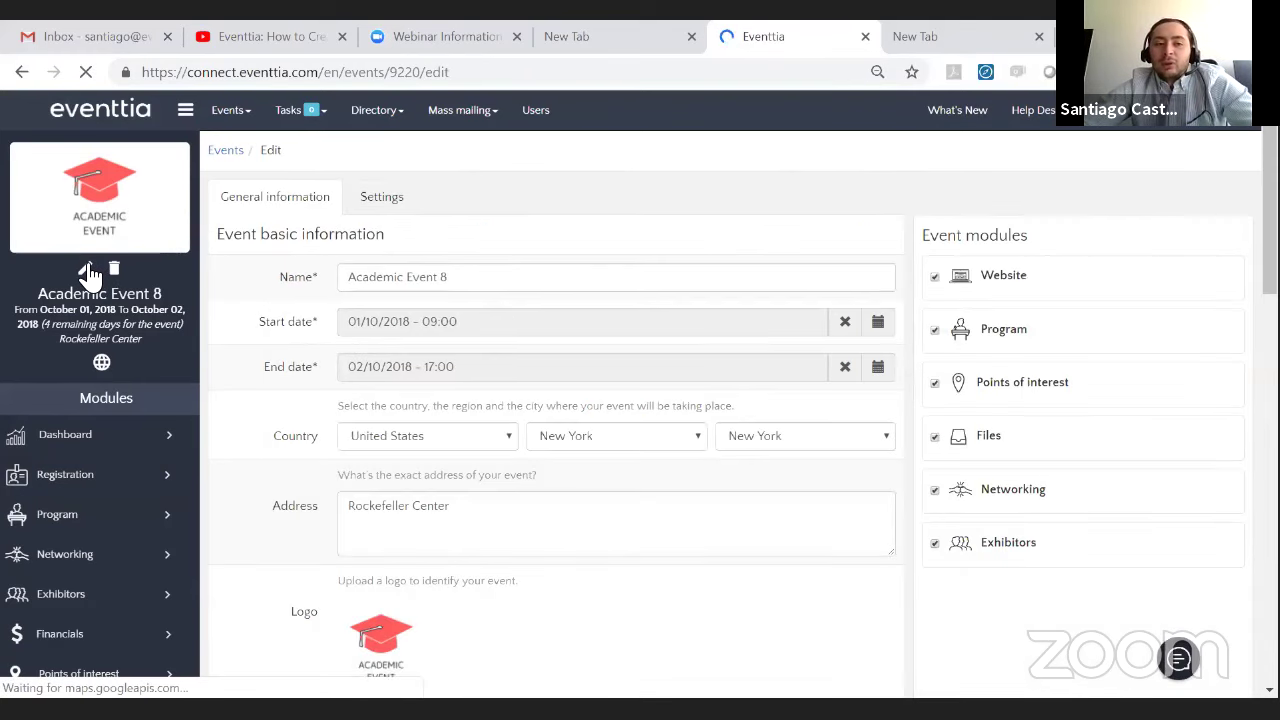
click(395, 193)
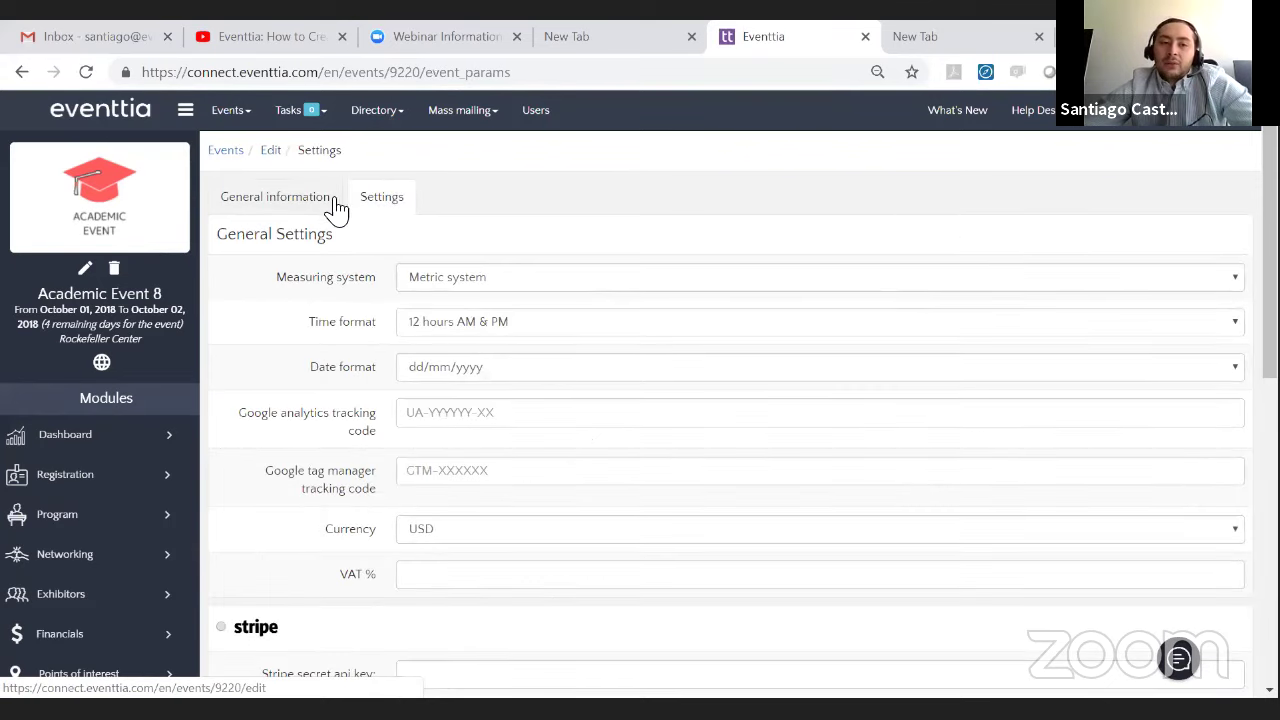
scroll(575, 278, down, 1)
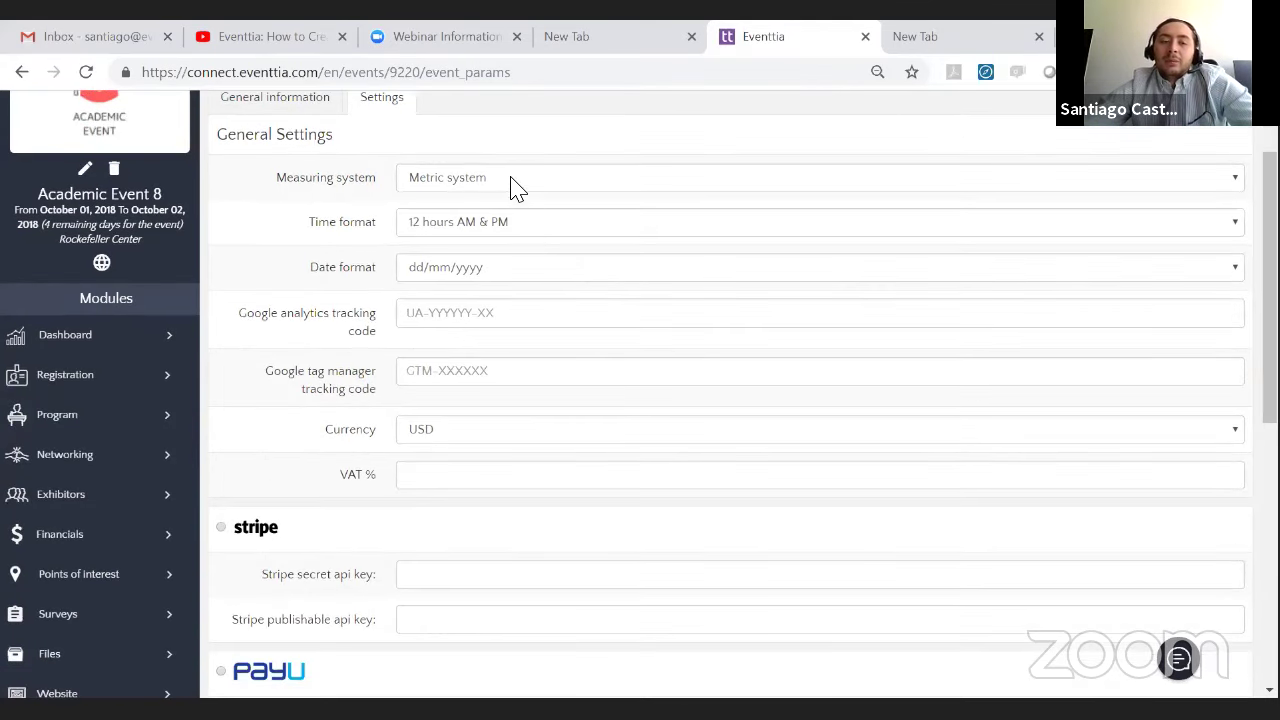
click(503, 180)
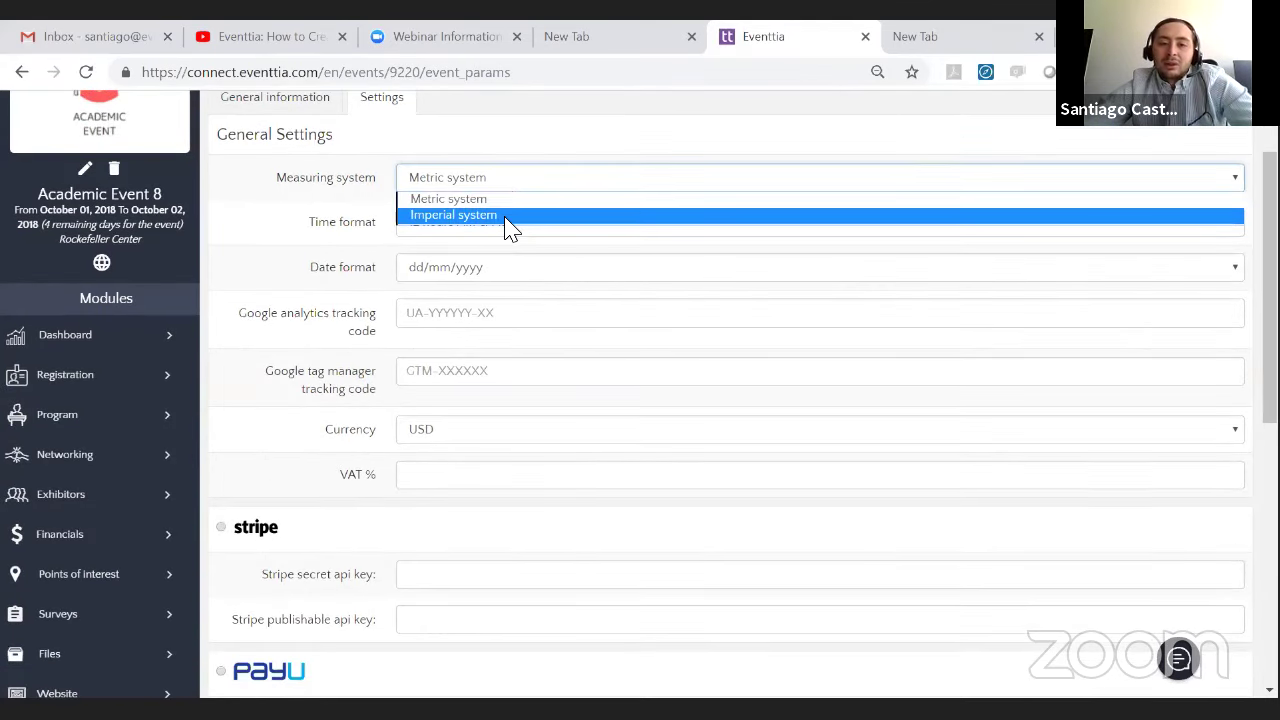
click(510, 222)
- Keep USD currency and blank VAT, save the settings, and show the webinar architecture slide
click(429, 231)
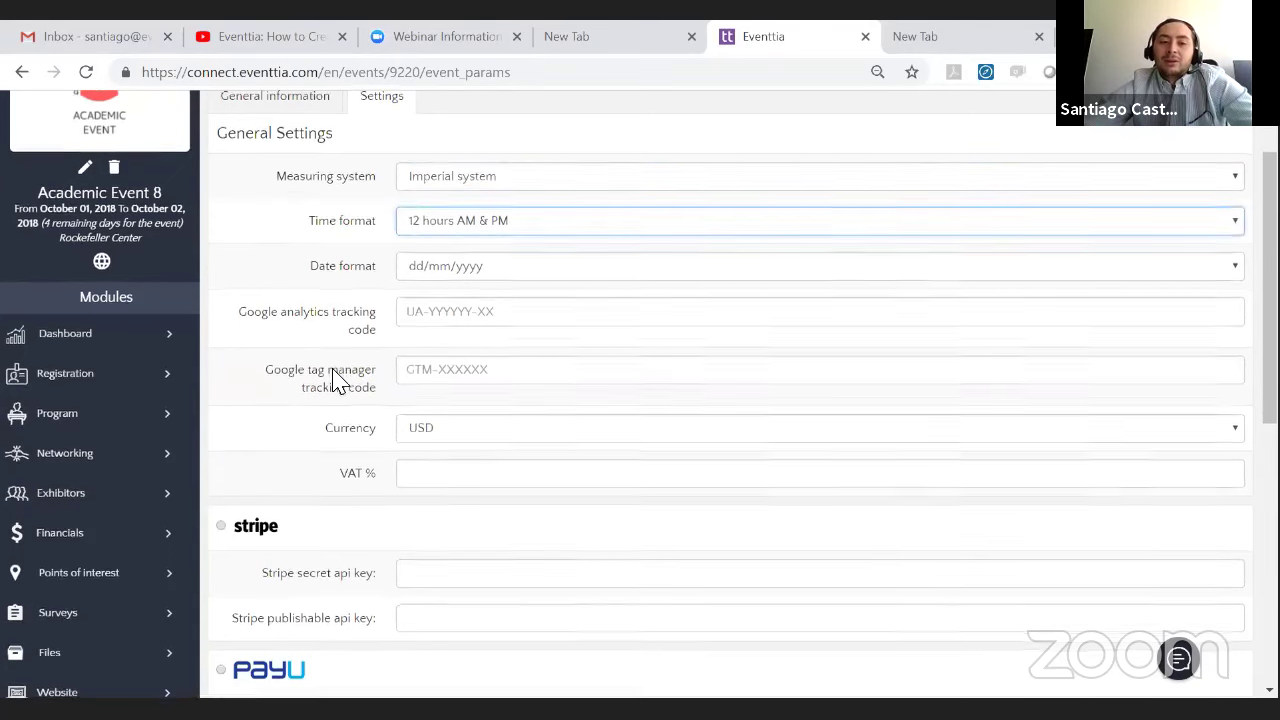
scroll(340, 378, down, 1)
click(418, 340)
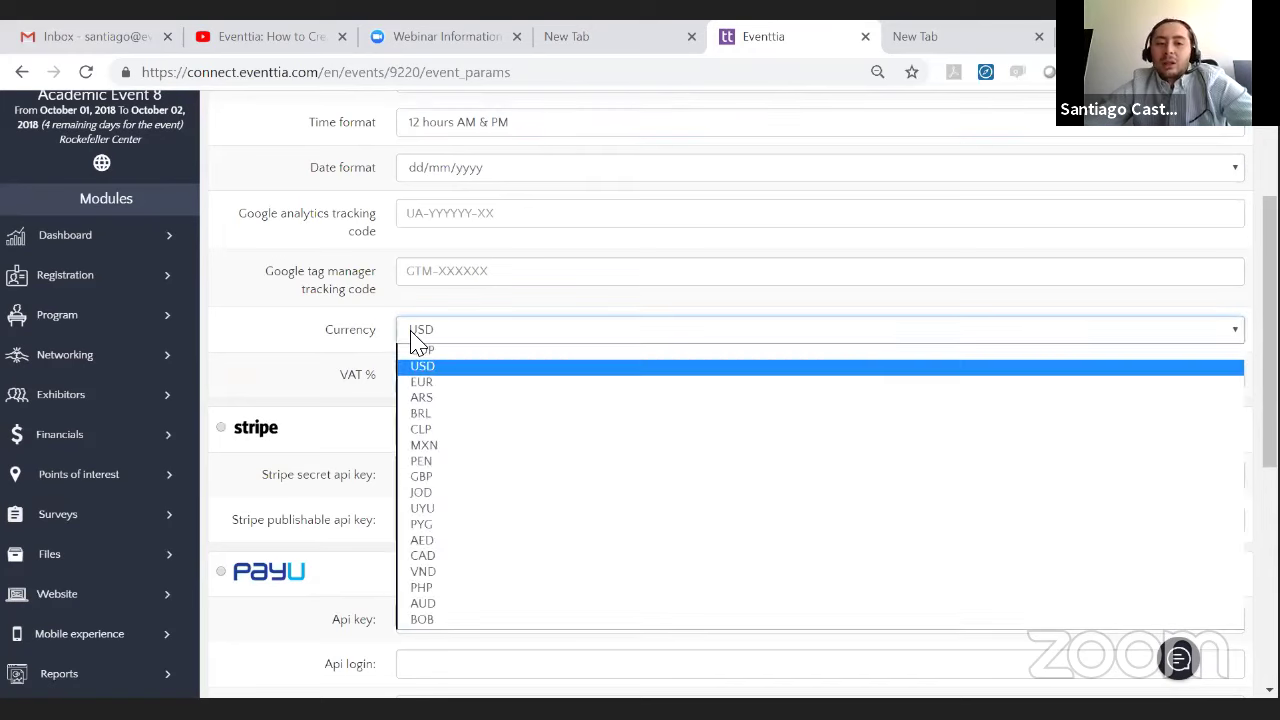
click(414, 338)
click(423, 372)
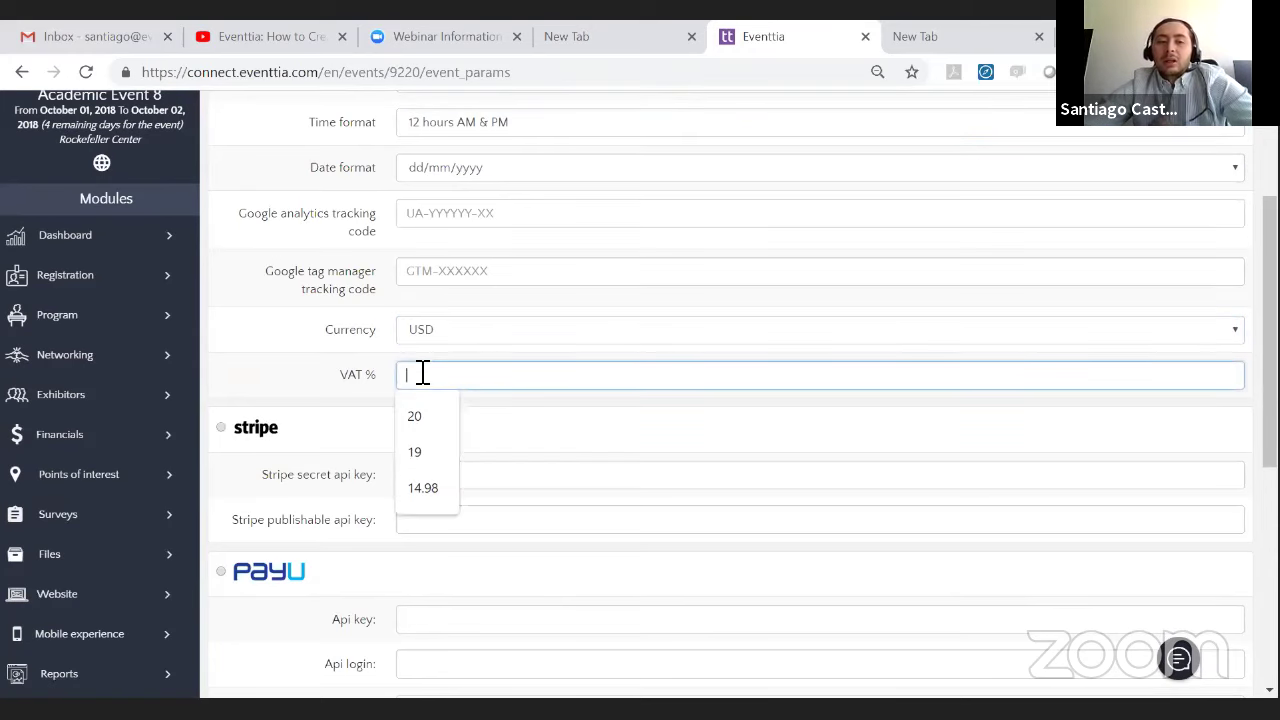
click(335, 395)
scroll(340, 380, down, 4)
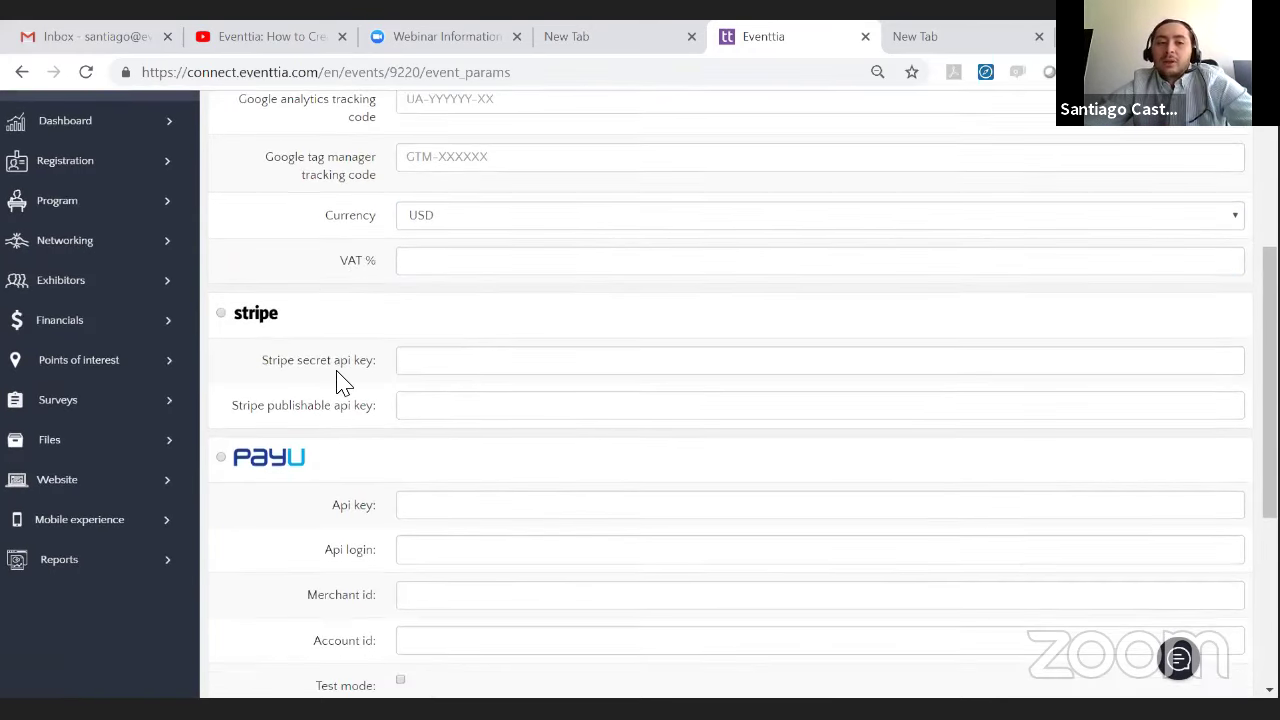
scroll(337, 380, up, 2)
scroll(337, 380, down, 2)
scroll(337, 380, up, 1)
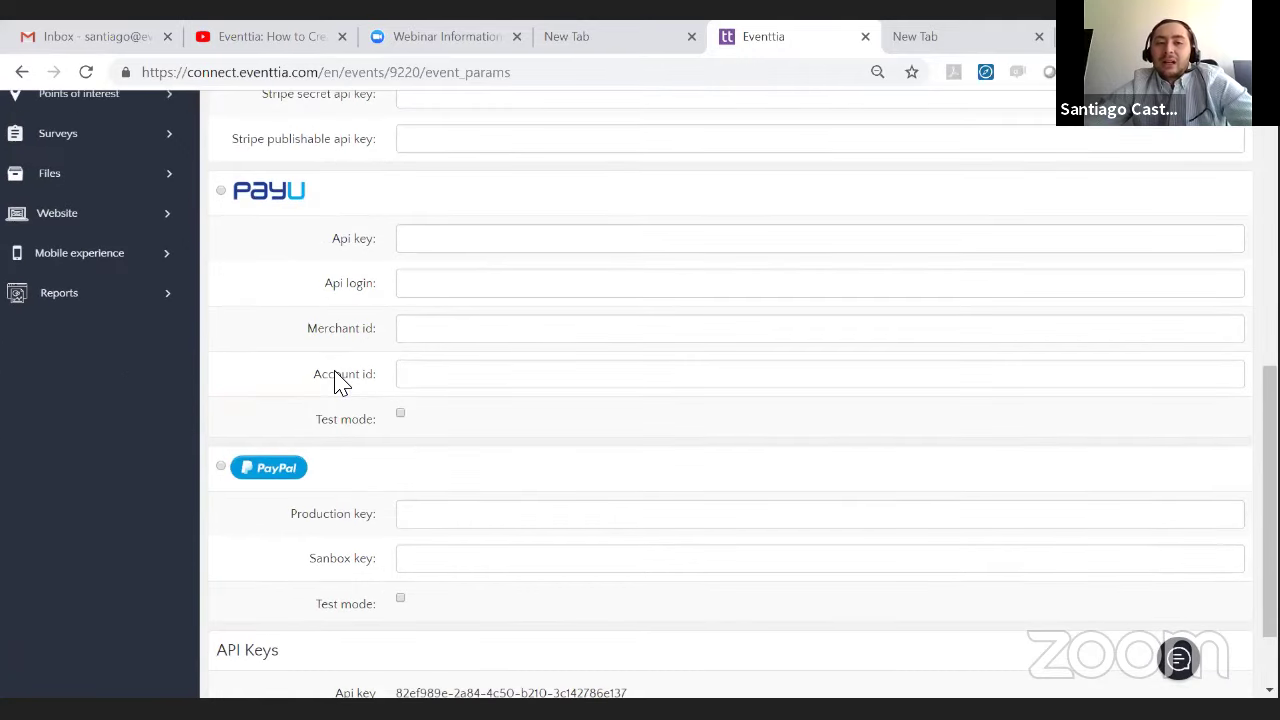
scroll(337, 380, down, 2)
scroll(385, 340, up, 2)
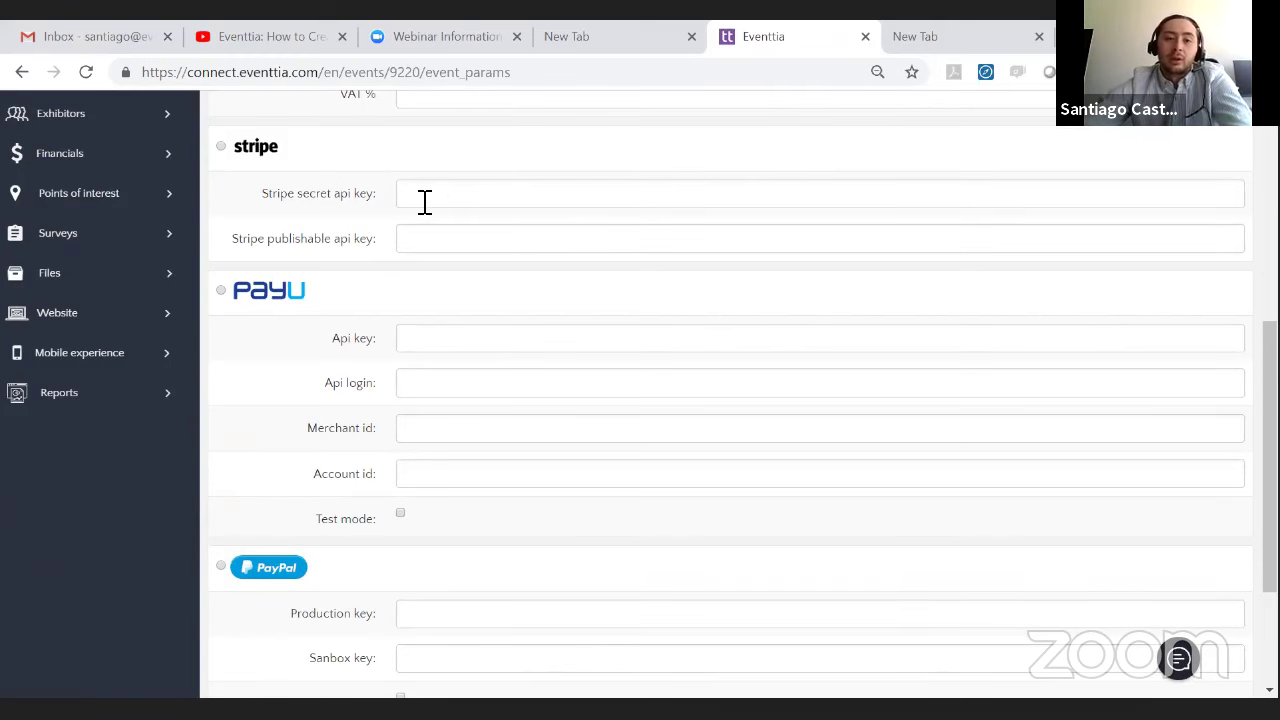
scroll(420, 210, down, 2)
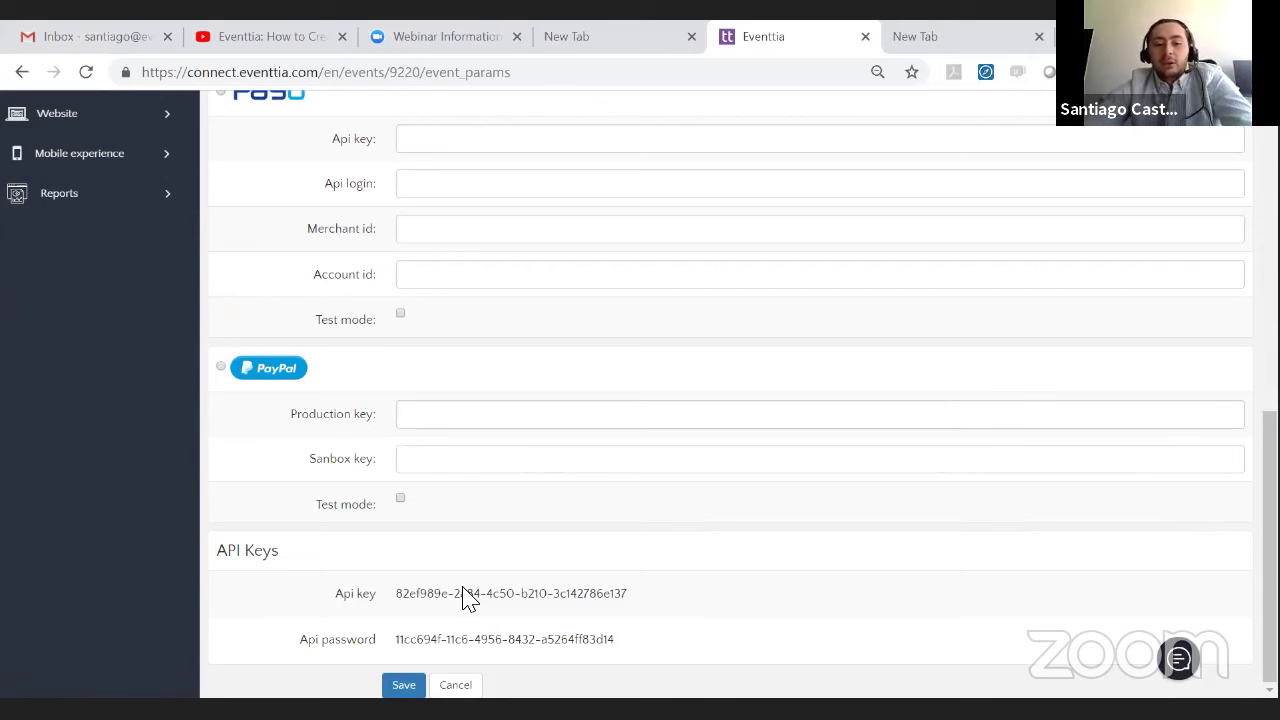
scroll(400, 540, up, 4)
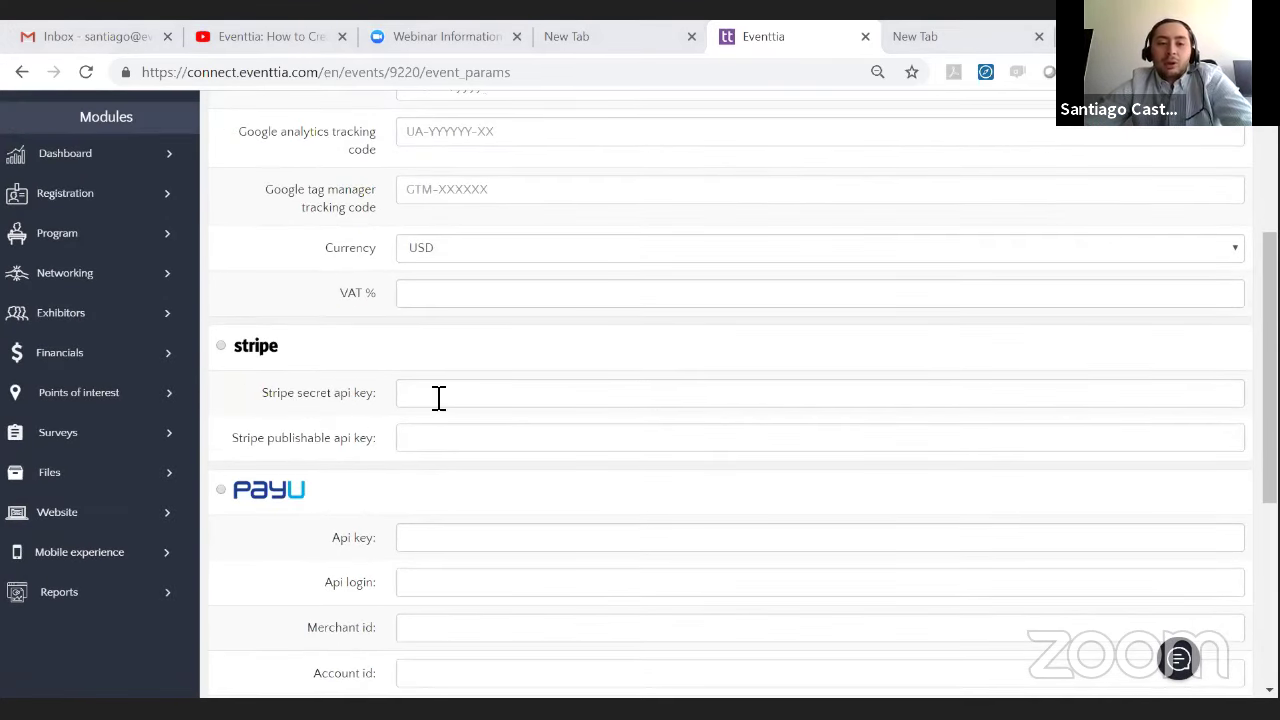
scroll(425, 410, down, 4)
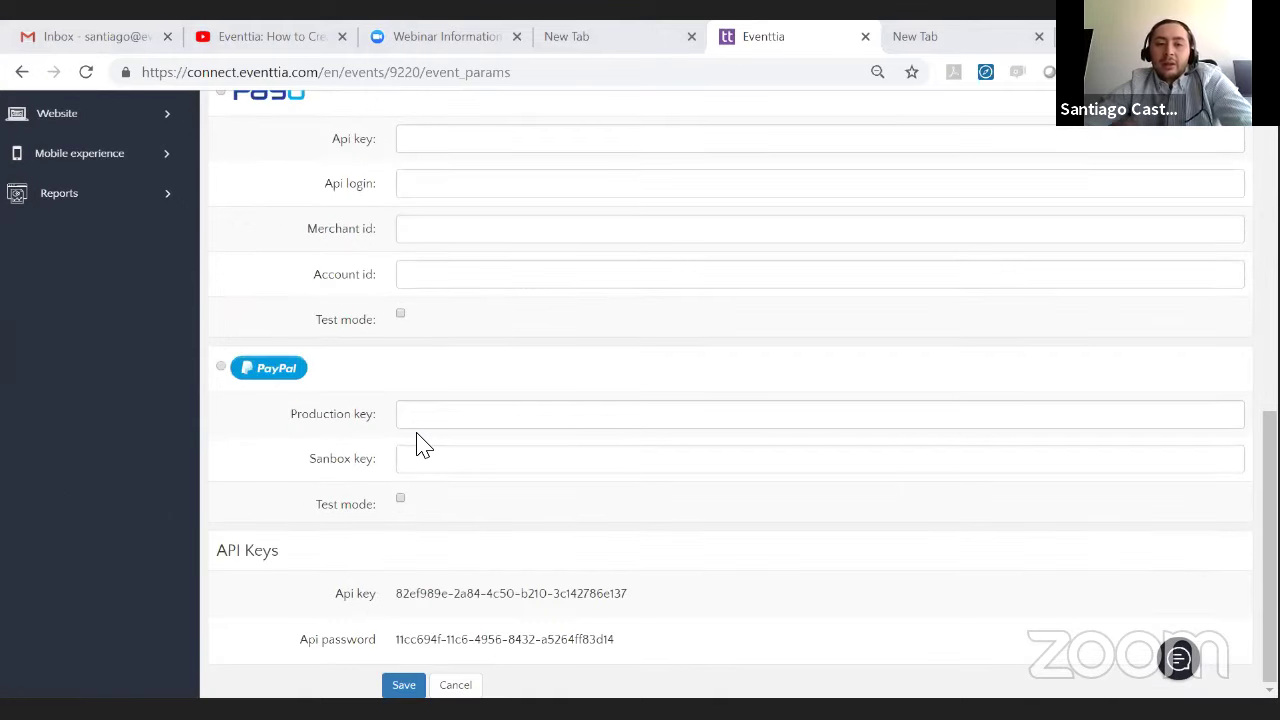
scroll(424, 445, up, 2)
scroll(424, 445, down, 2)
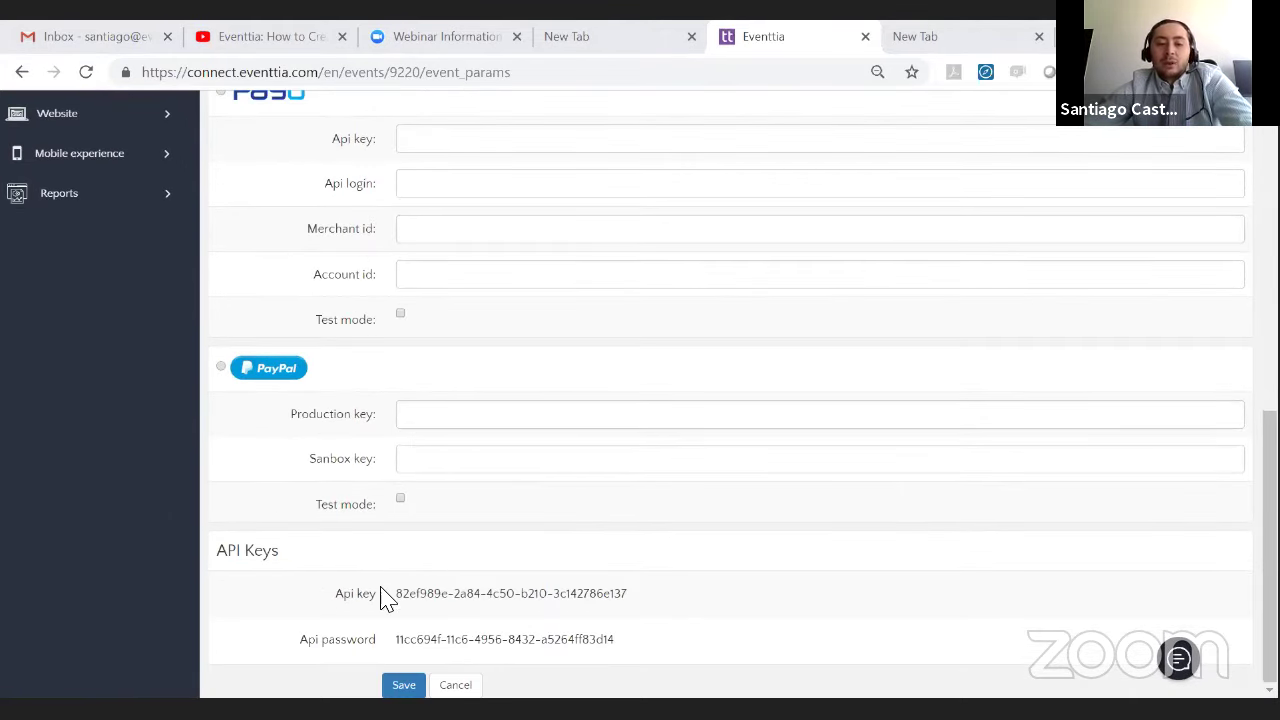
click(403, 683)
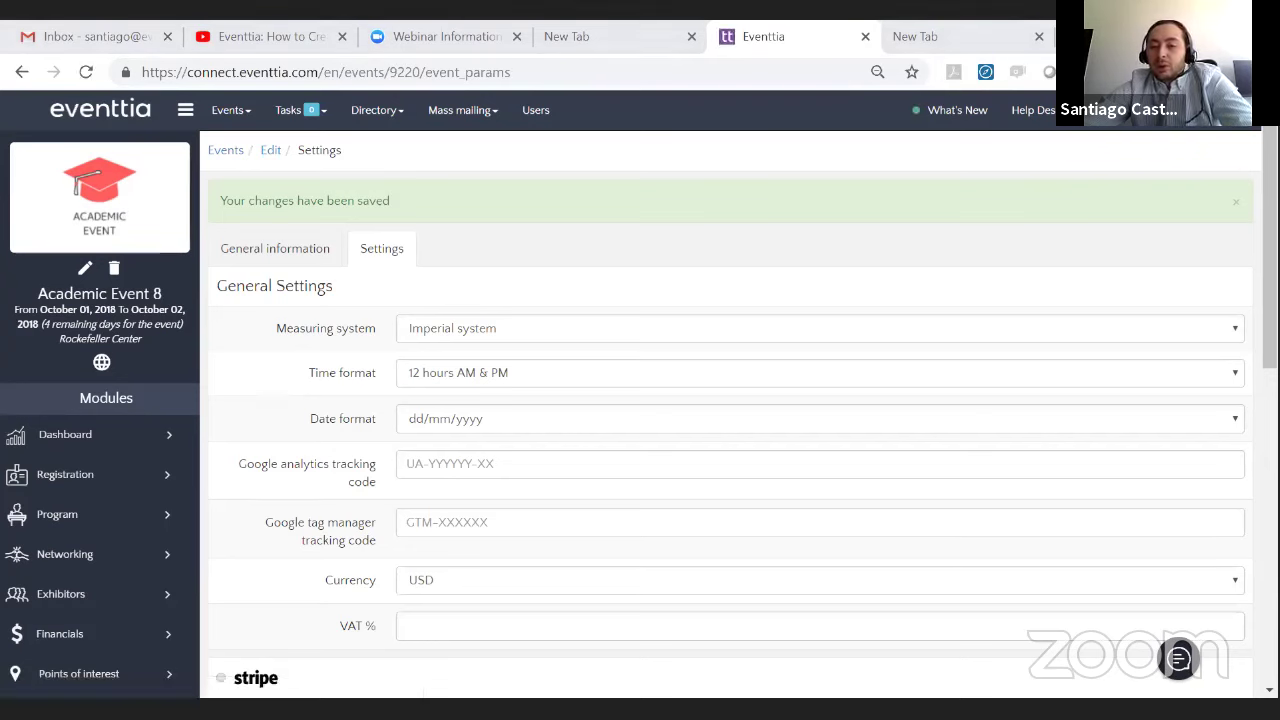
click(960, 662)
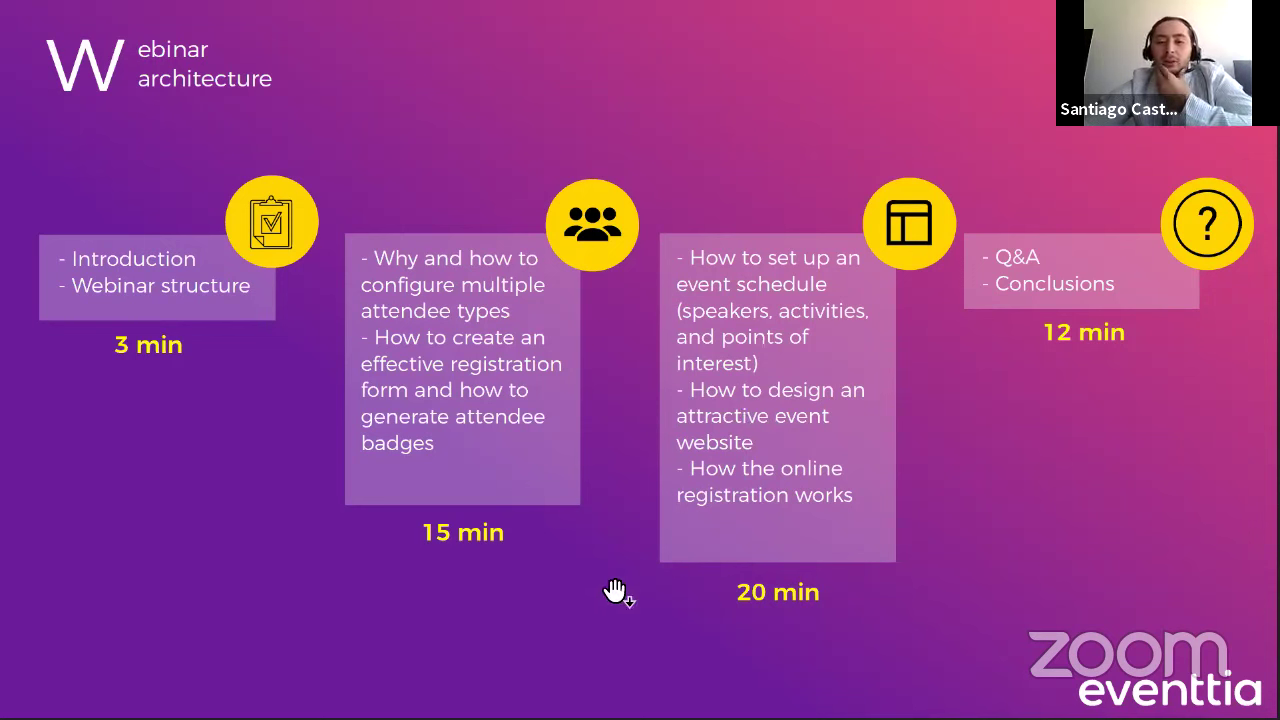
key(alt+Tab)
scroll(99, 415, down, 2)
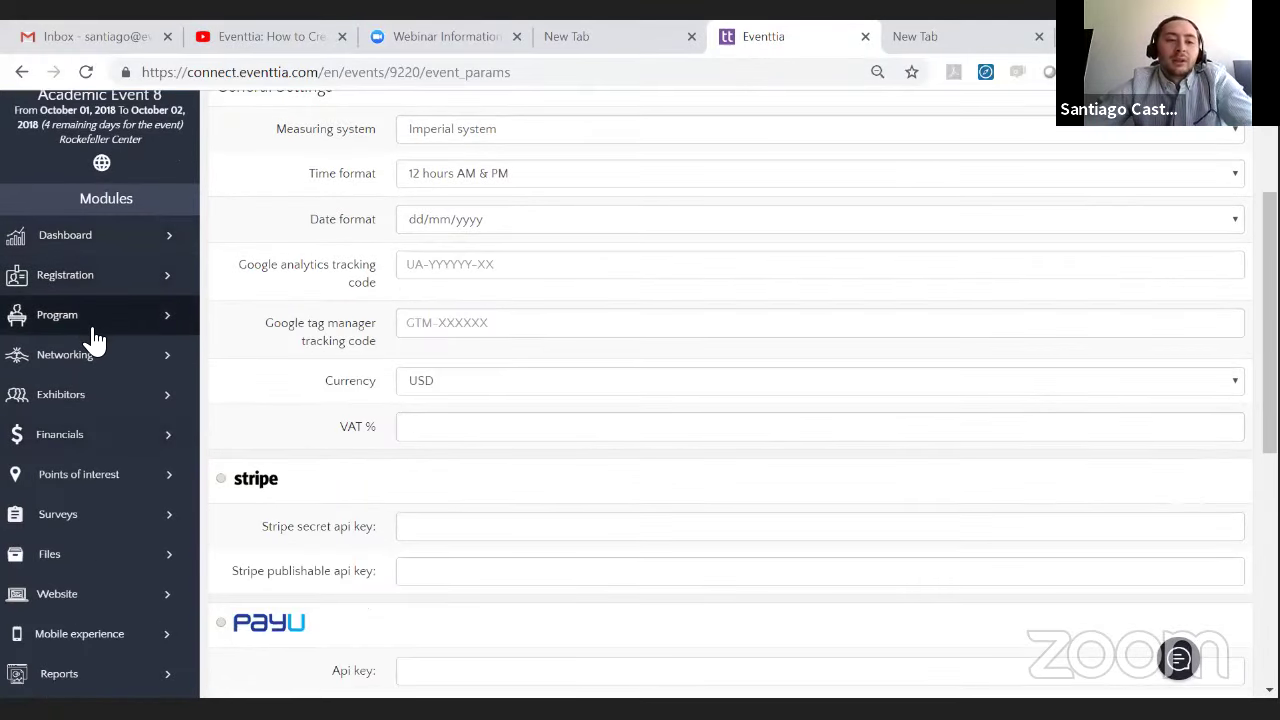
- Start a new speaker and fill in the name, company Eventtia and position CEO from suggestions
click(93, 330)
click(101, 347)
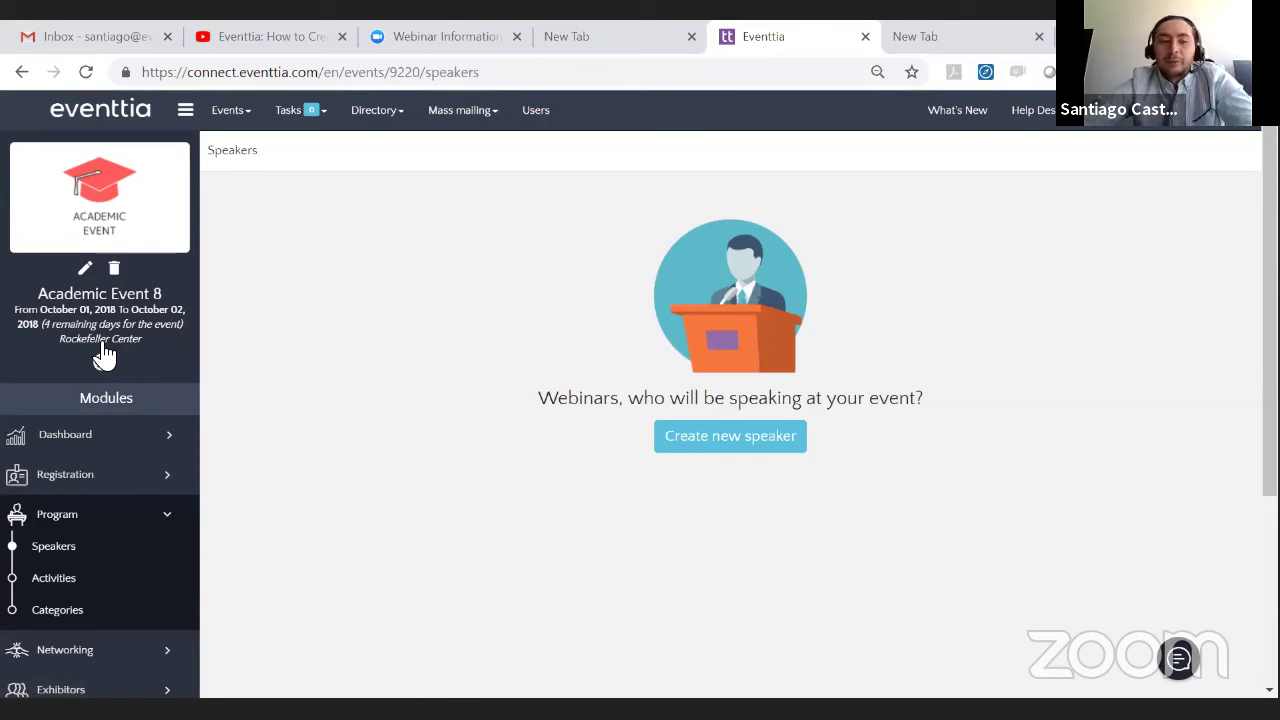
click(760, 447)
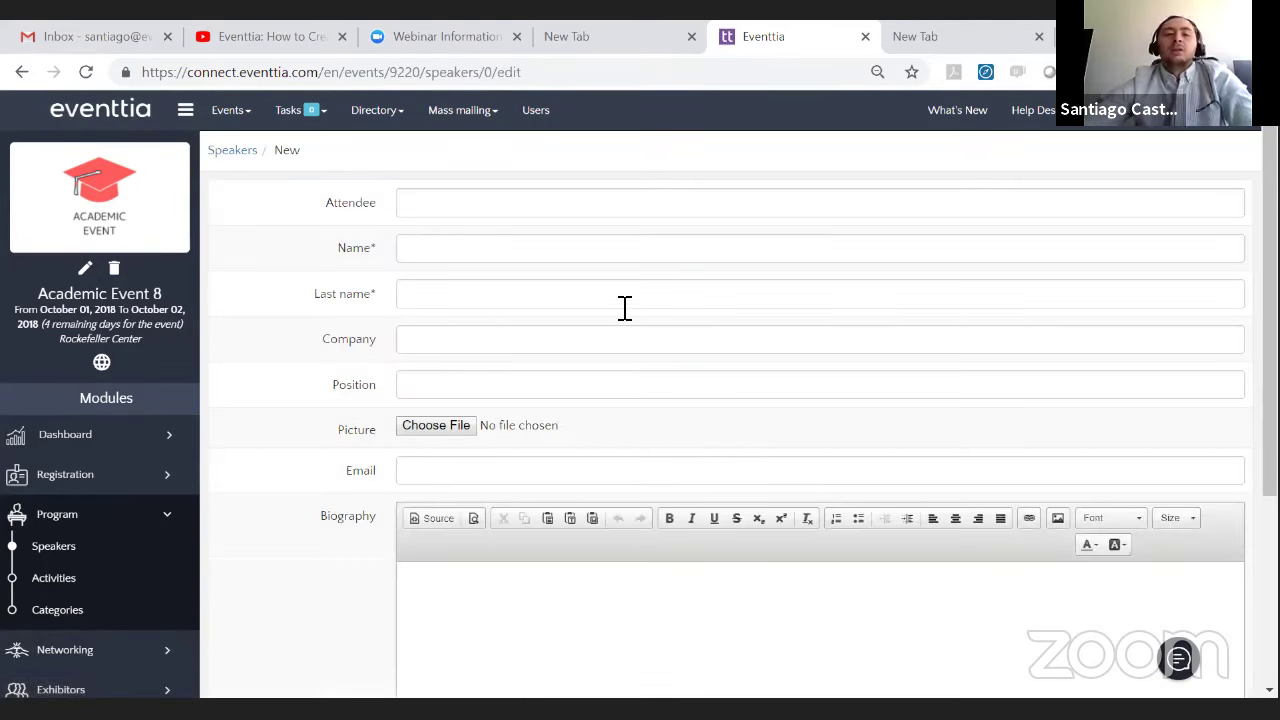
click(530, 243)
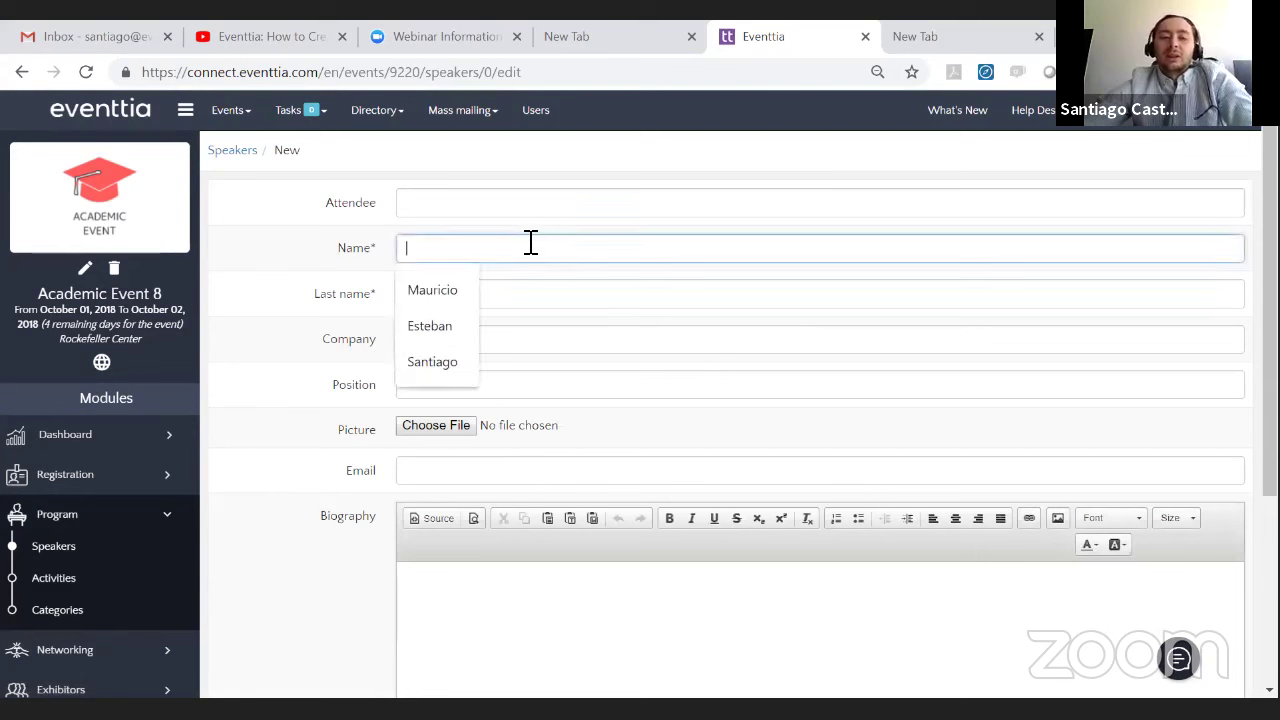
click(455, 287)
click(460, 295)
click(445, 332)
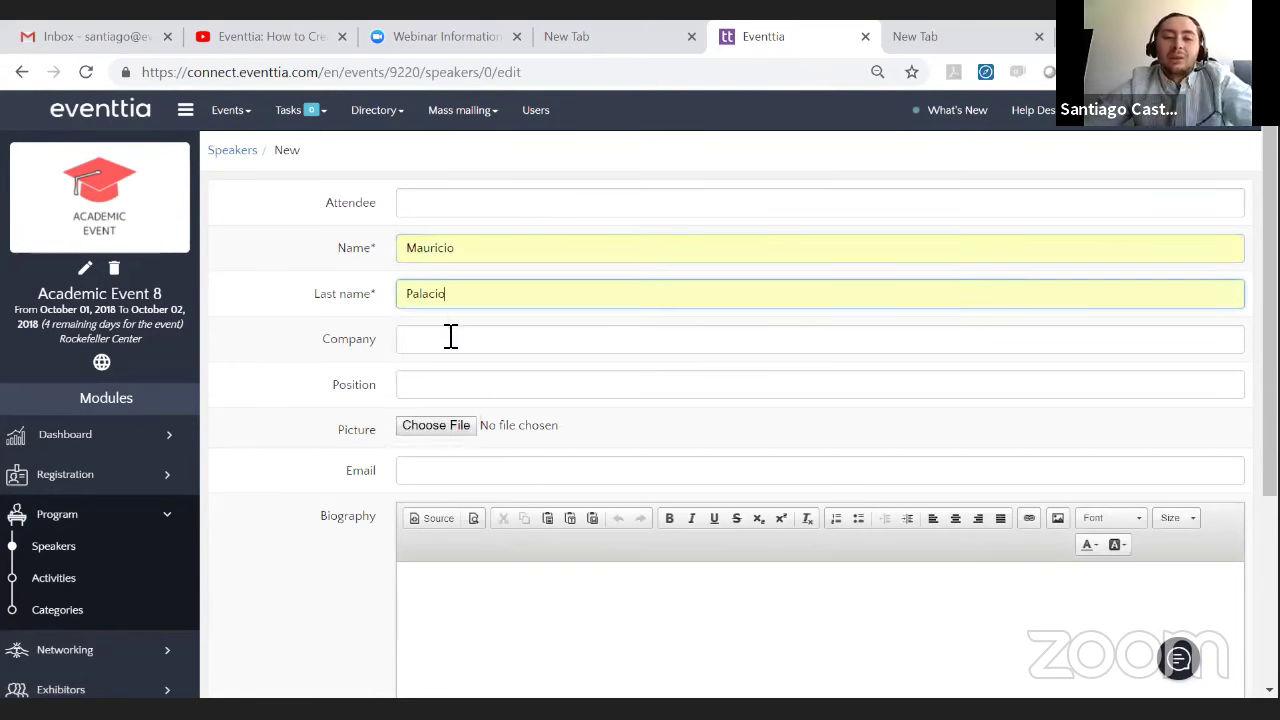
click(449, 338)
click(440, 388)
click(449, 384)
click(438, 430)
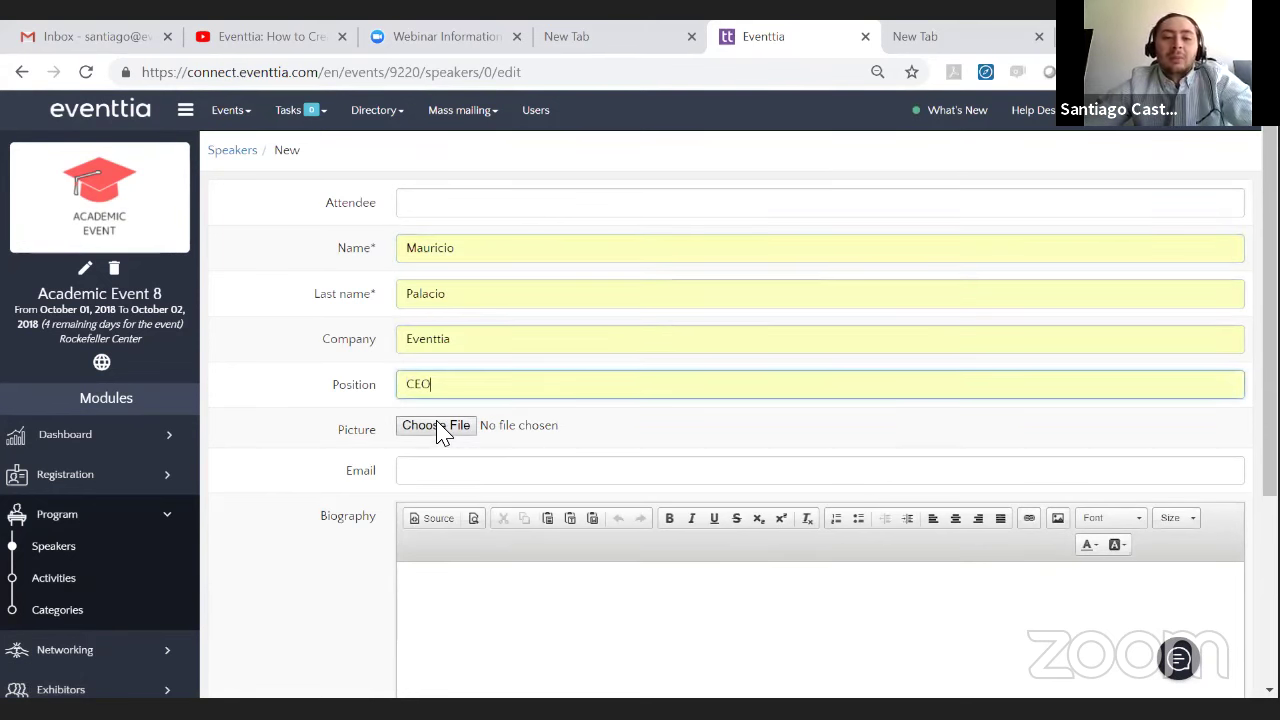
- Attach the speaker's photo, fill in the e-mail from suggestions, and save the profile
scroll(447, 387, down, 1)
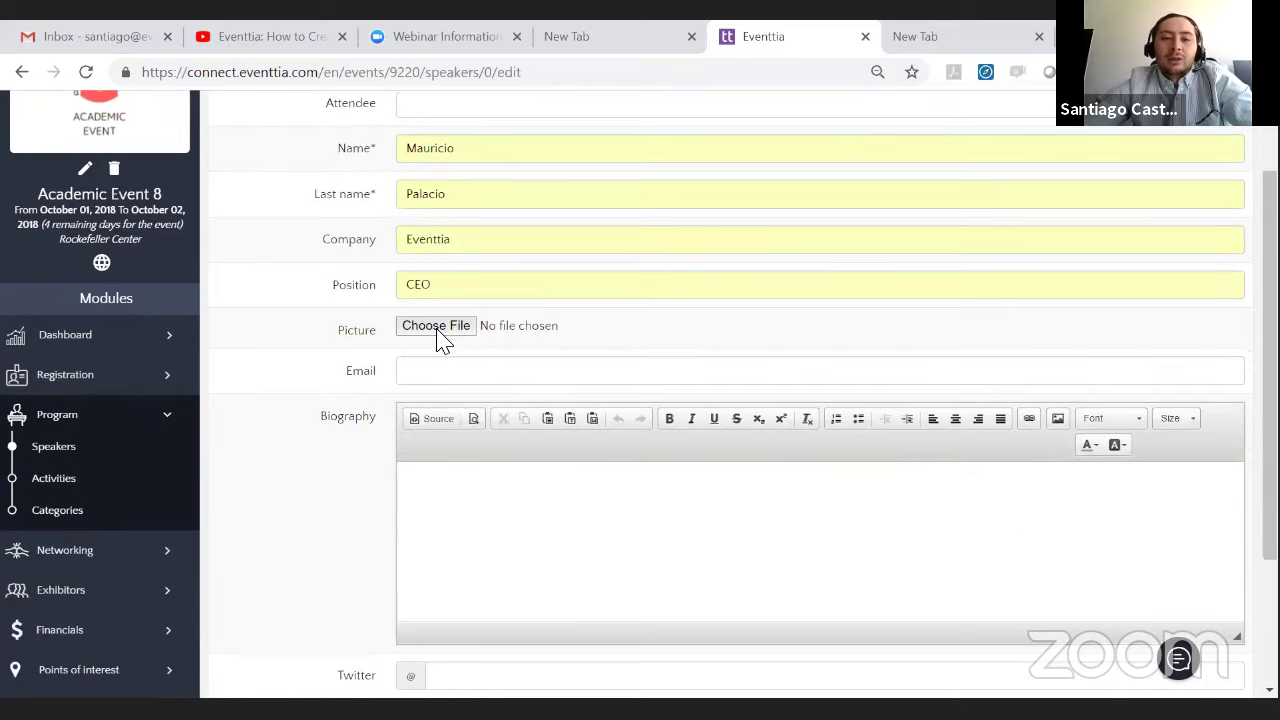
click(435, 325)
click(430, 180)
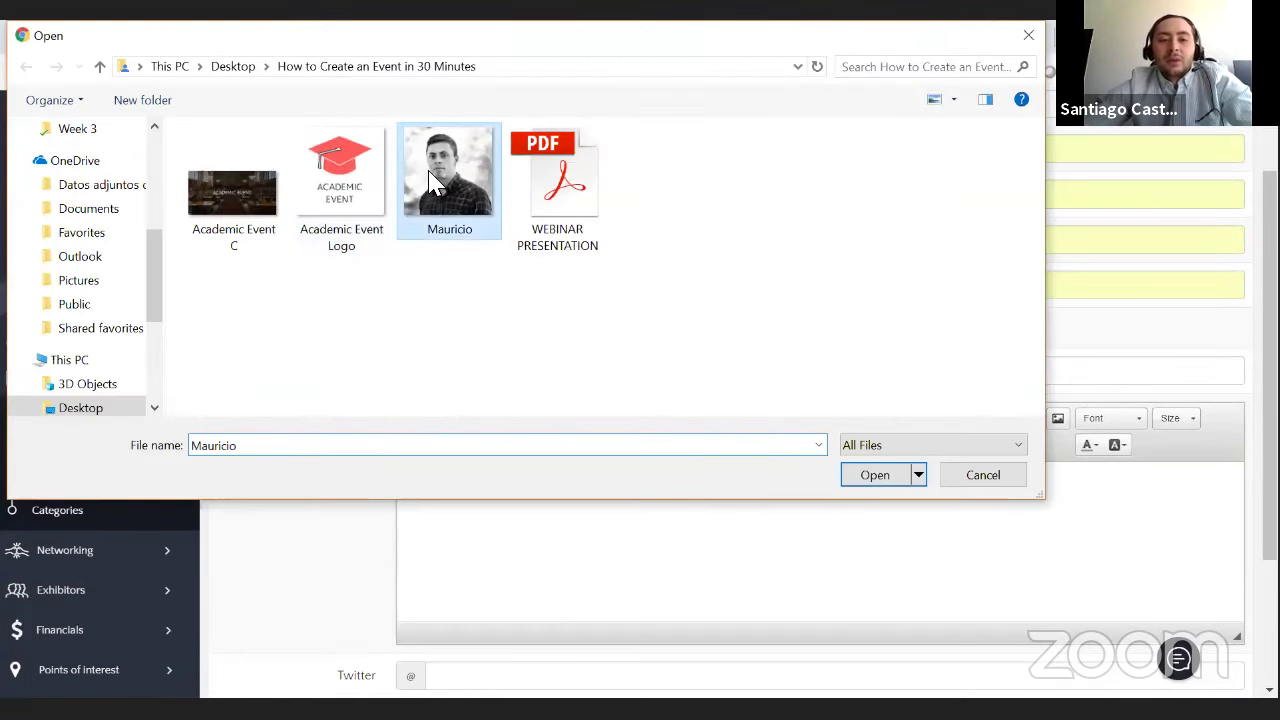
double_click(430, 180)
click(432, 330)
click(455, 225)
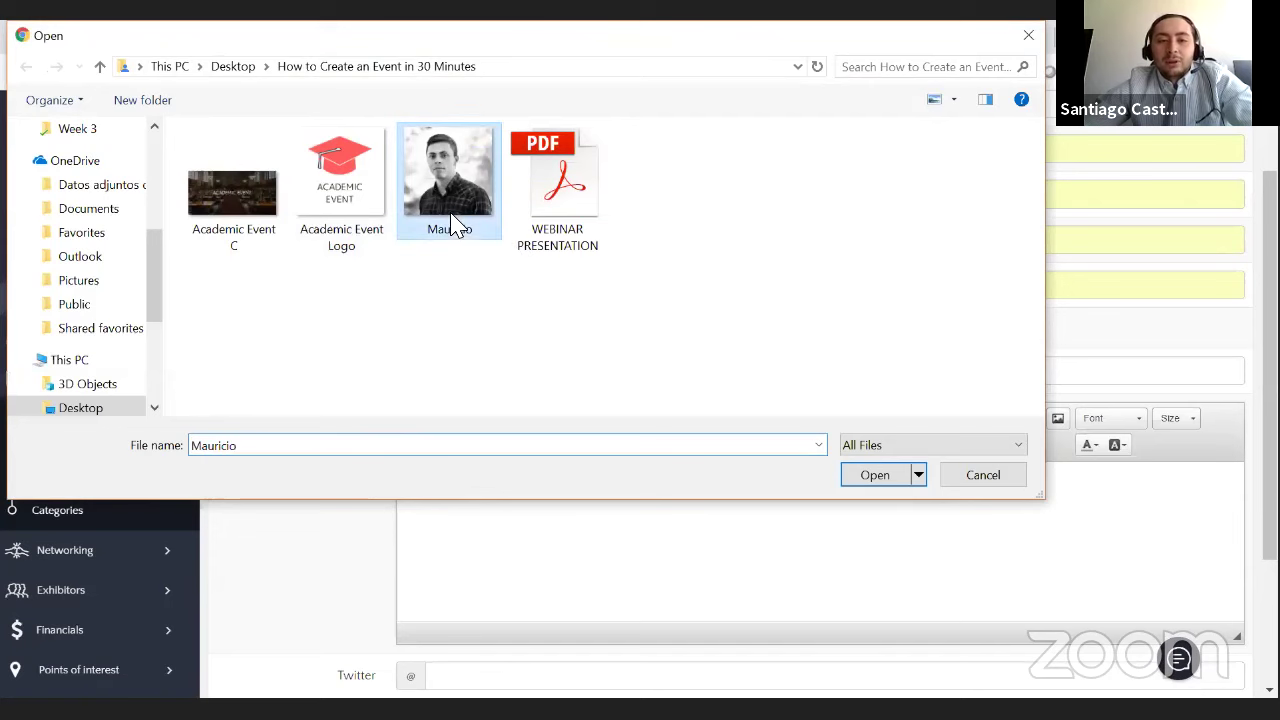
double_click(455, 225)
click(457, 371)
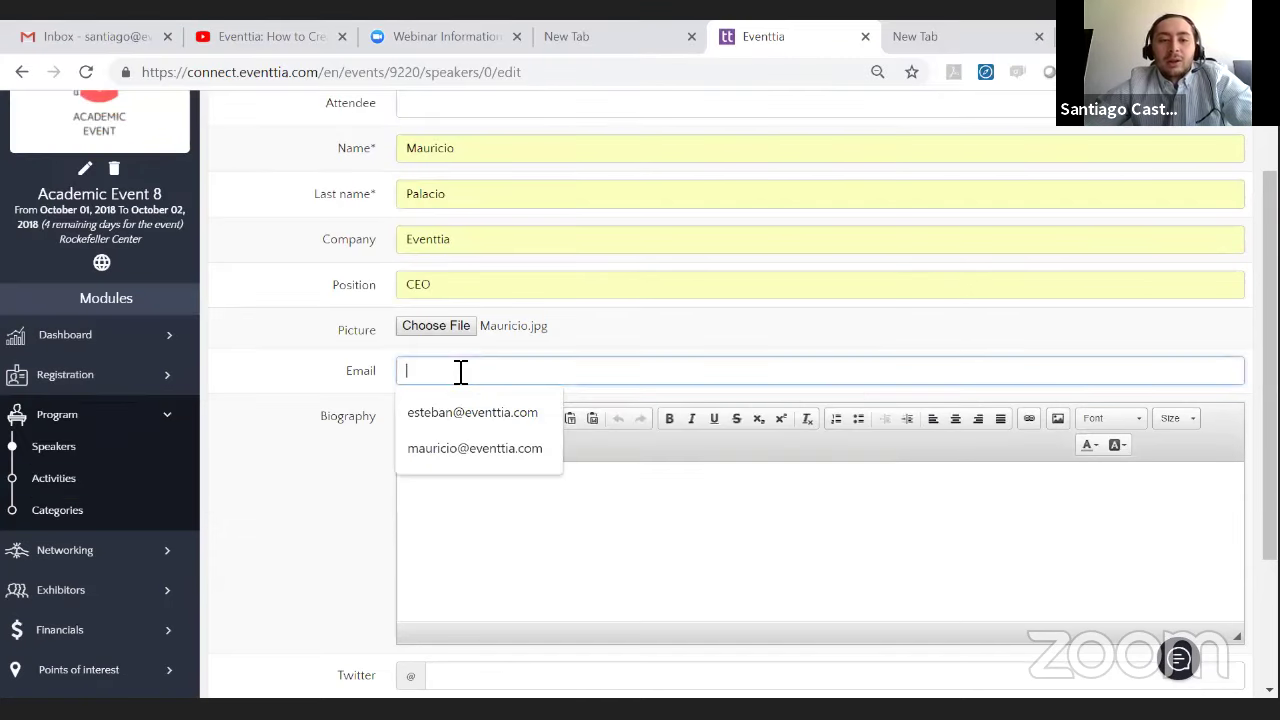
click(475, 448)
scroll(469, 430, down, 2)
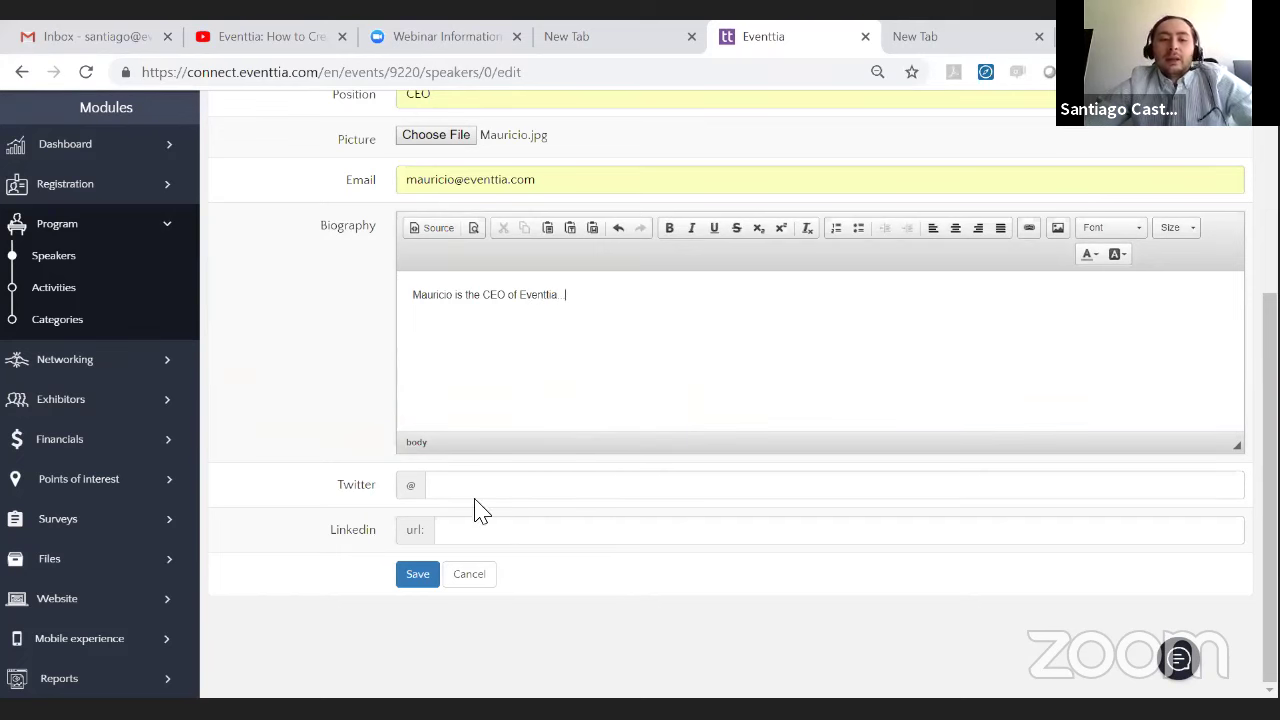
click(401, 580)
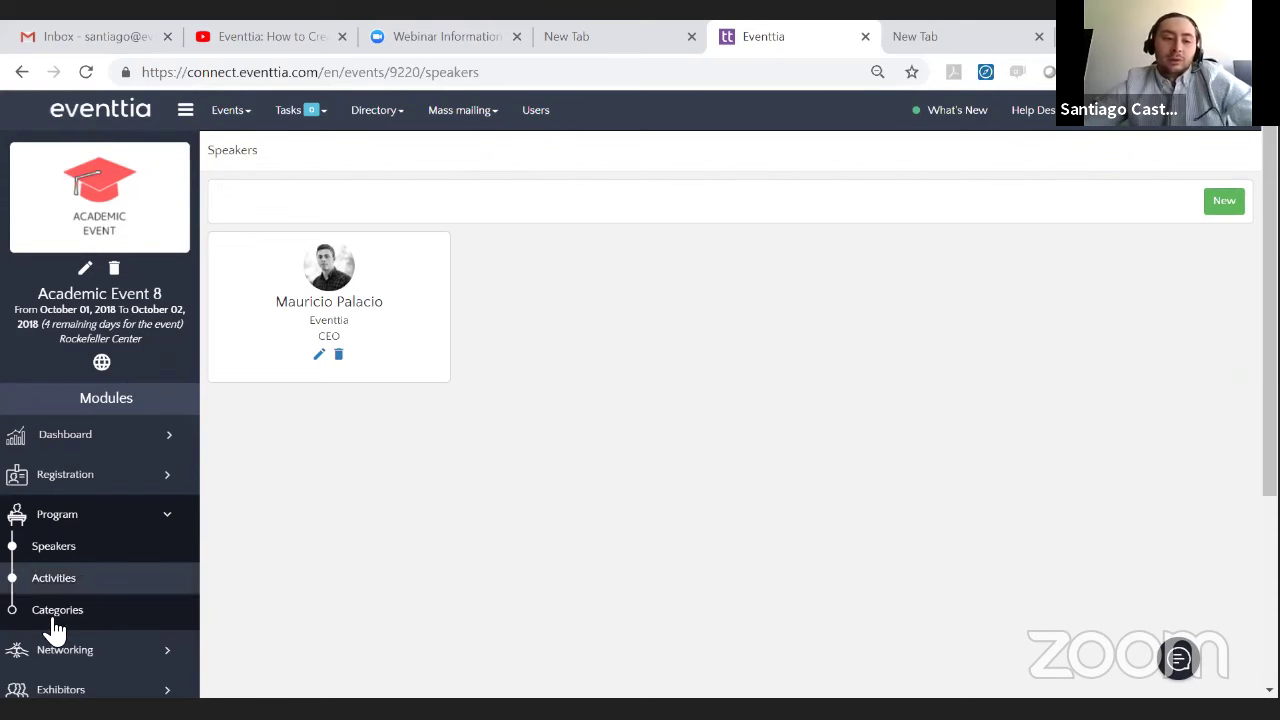
- Create a new activity named Conference on Eventtia
click(75, 594)
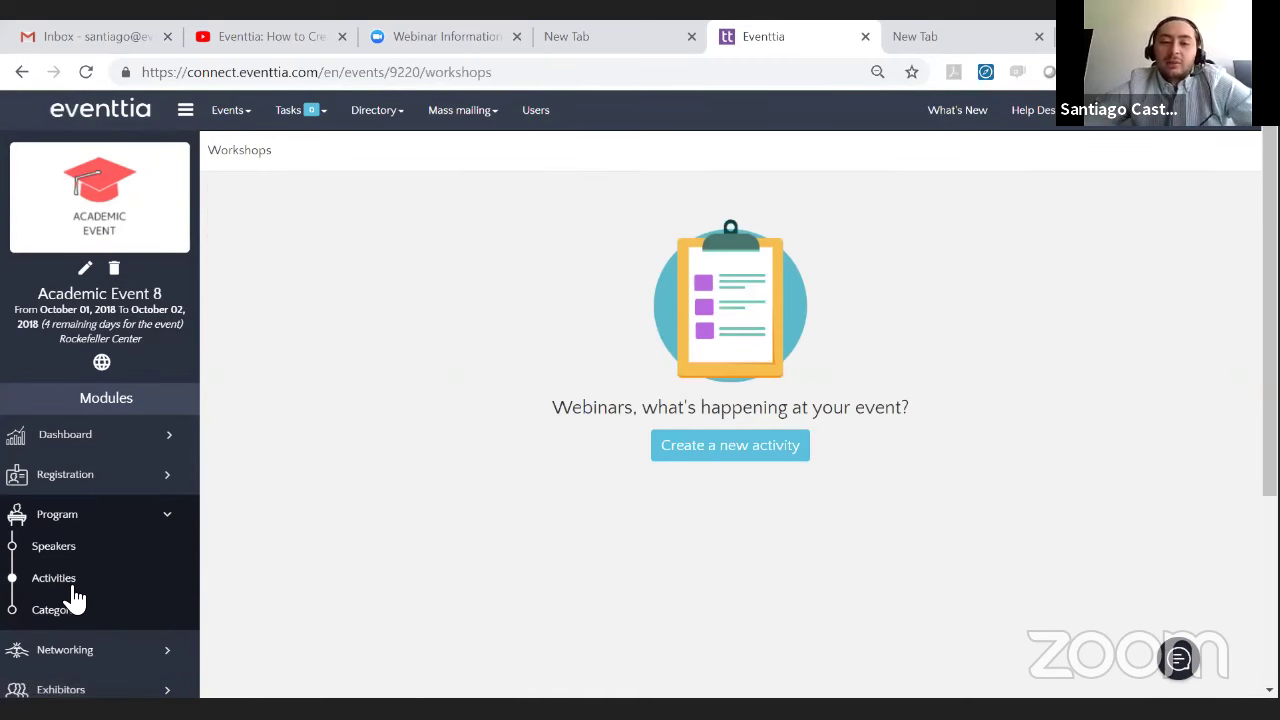
click(769, 455)
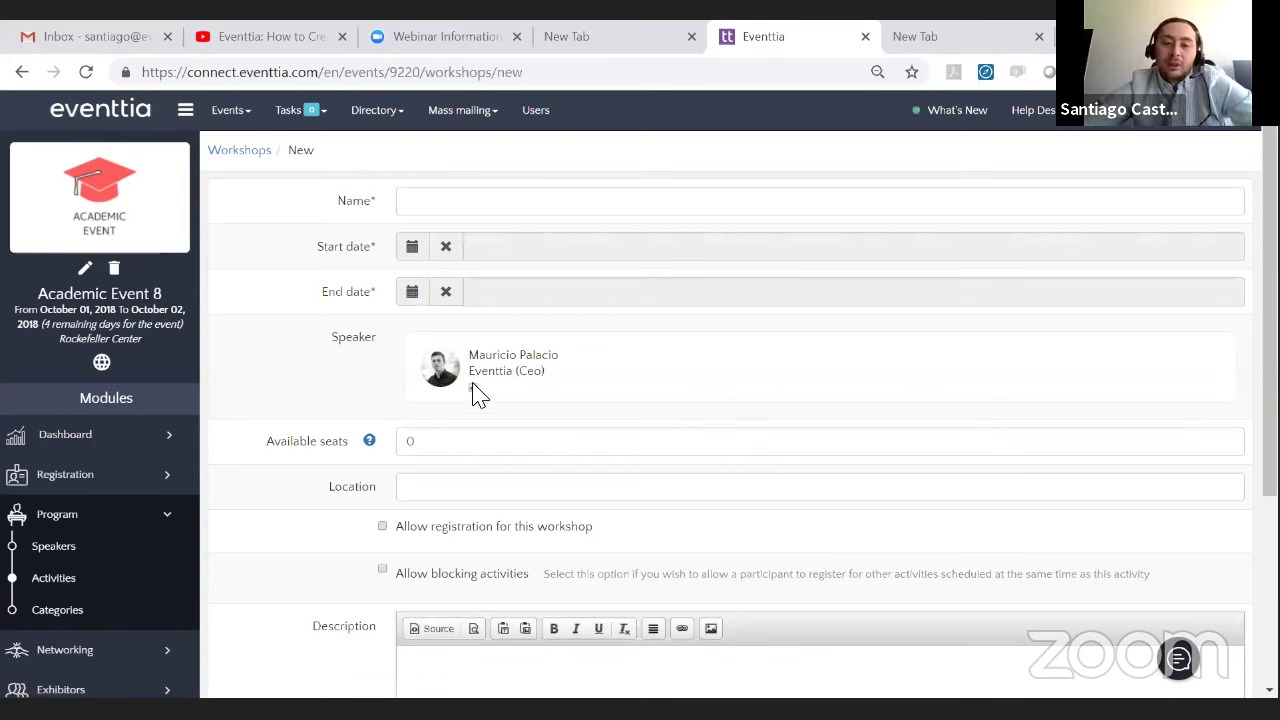
click(449, 191)
click(463, 183)
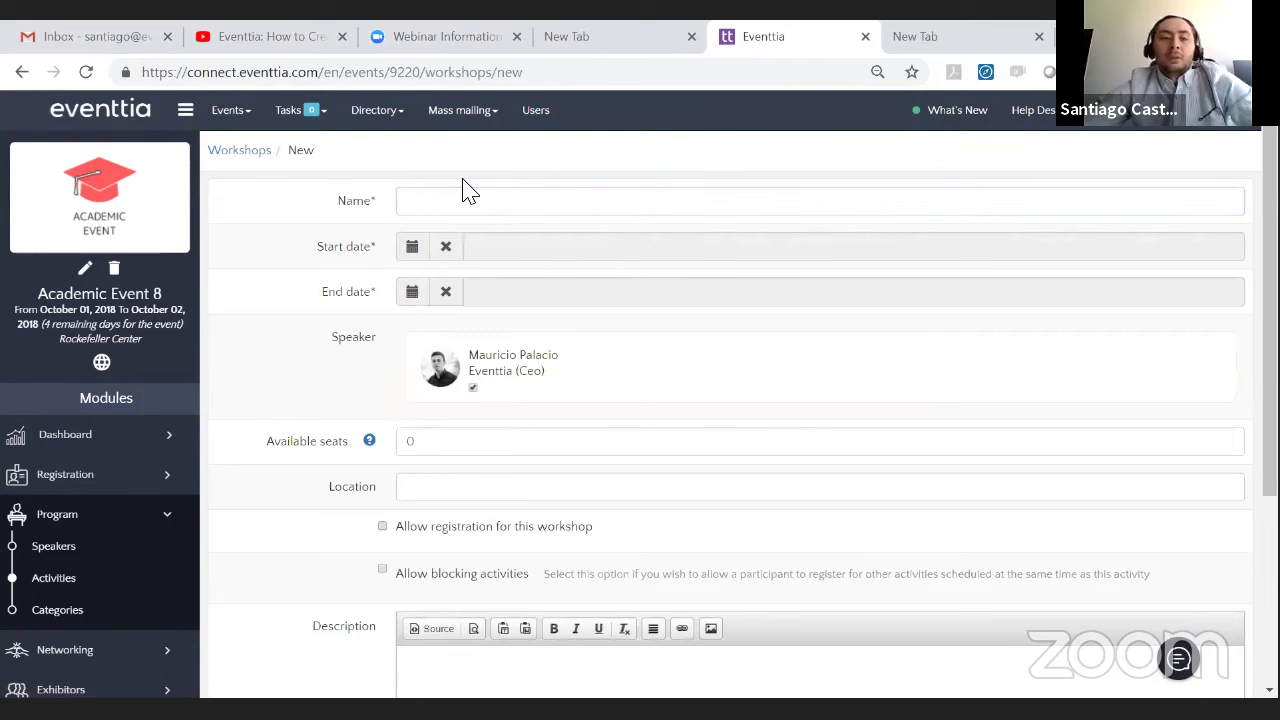
click(472, 214)
click(478, 243)
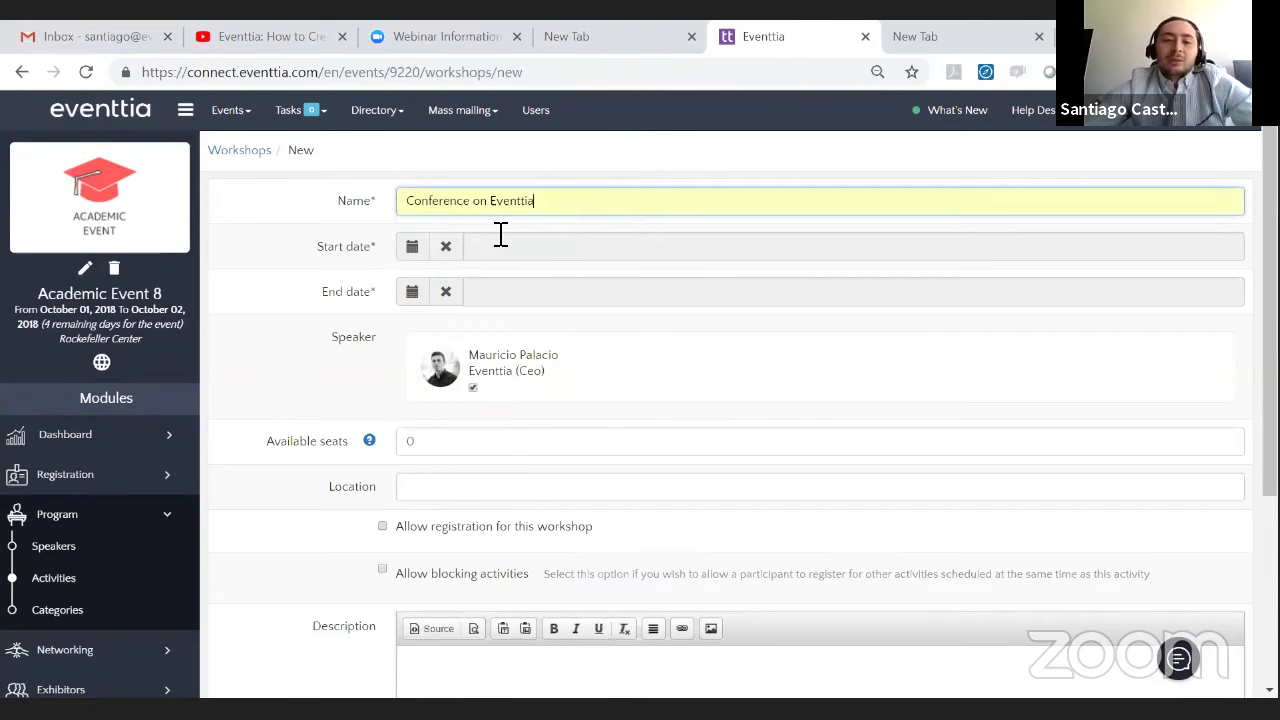
- Schedule it on 2 October 2018 from 9:00 to 10:00
click(412, 246)
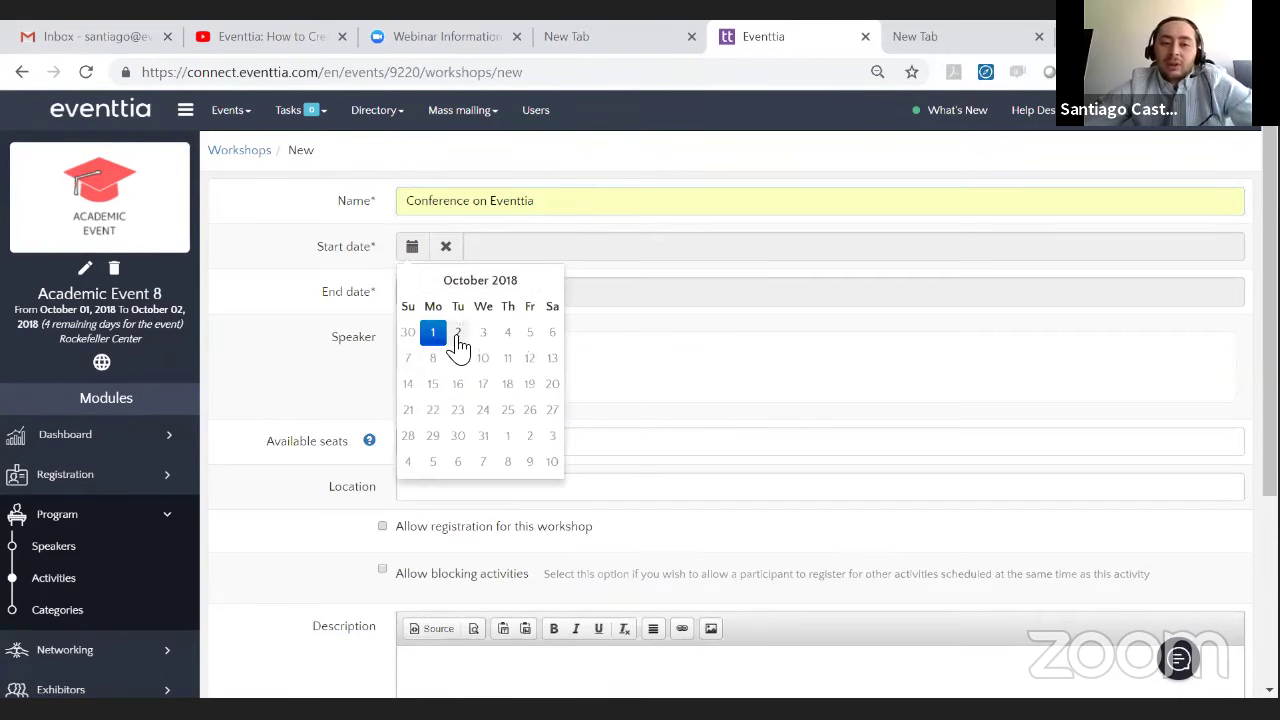
click(458, 342)
click(458, 356)
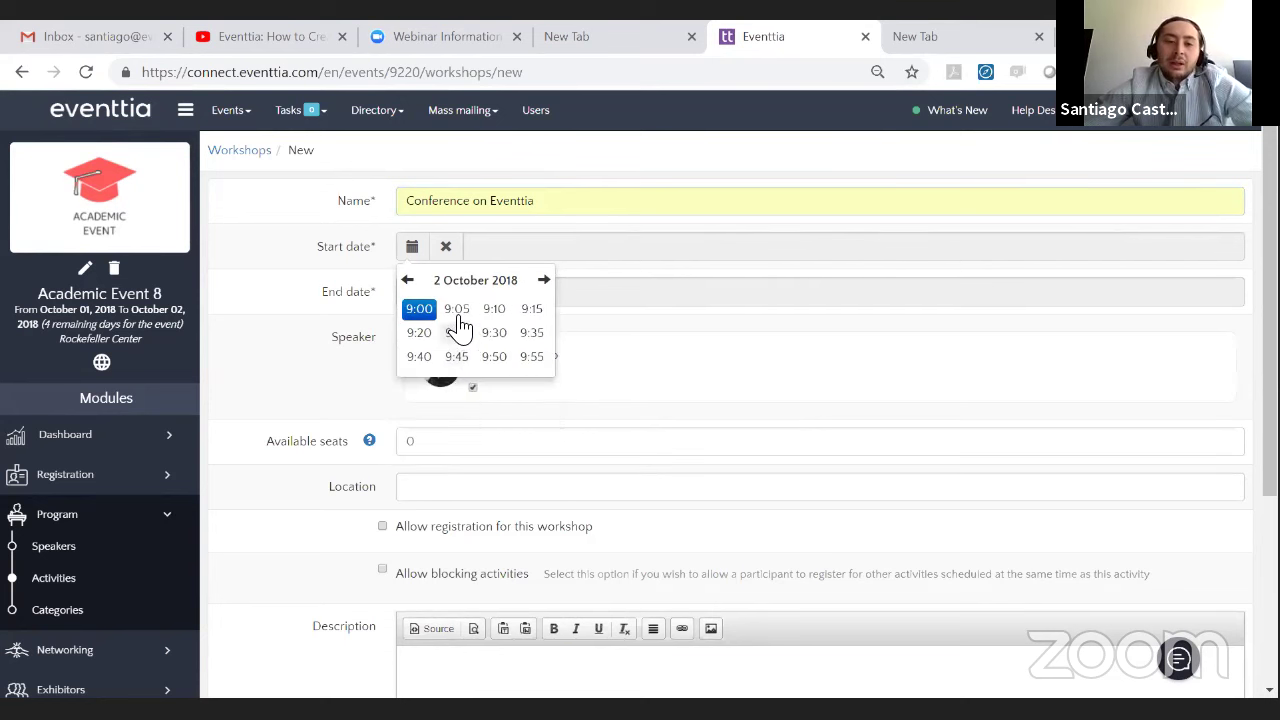
click(420, 309)
click(413, 293)
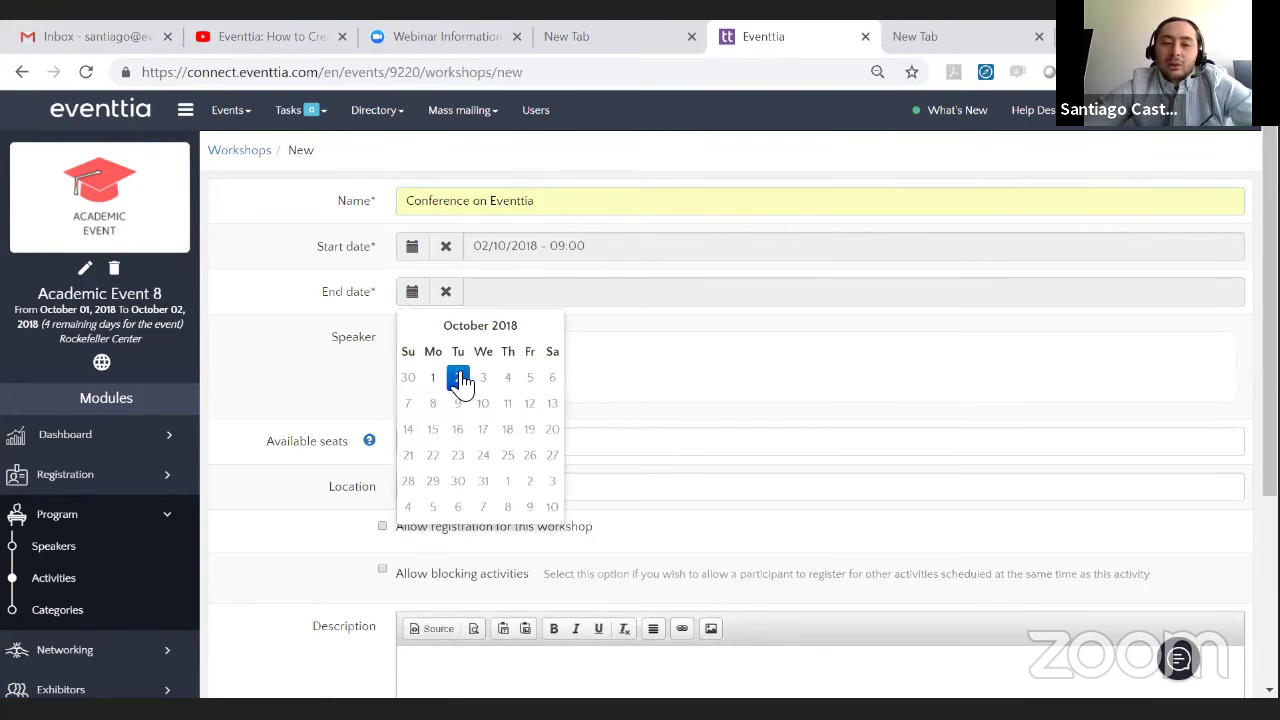
click(458, 377)
click(490, 401)
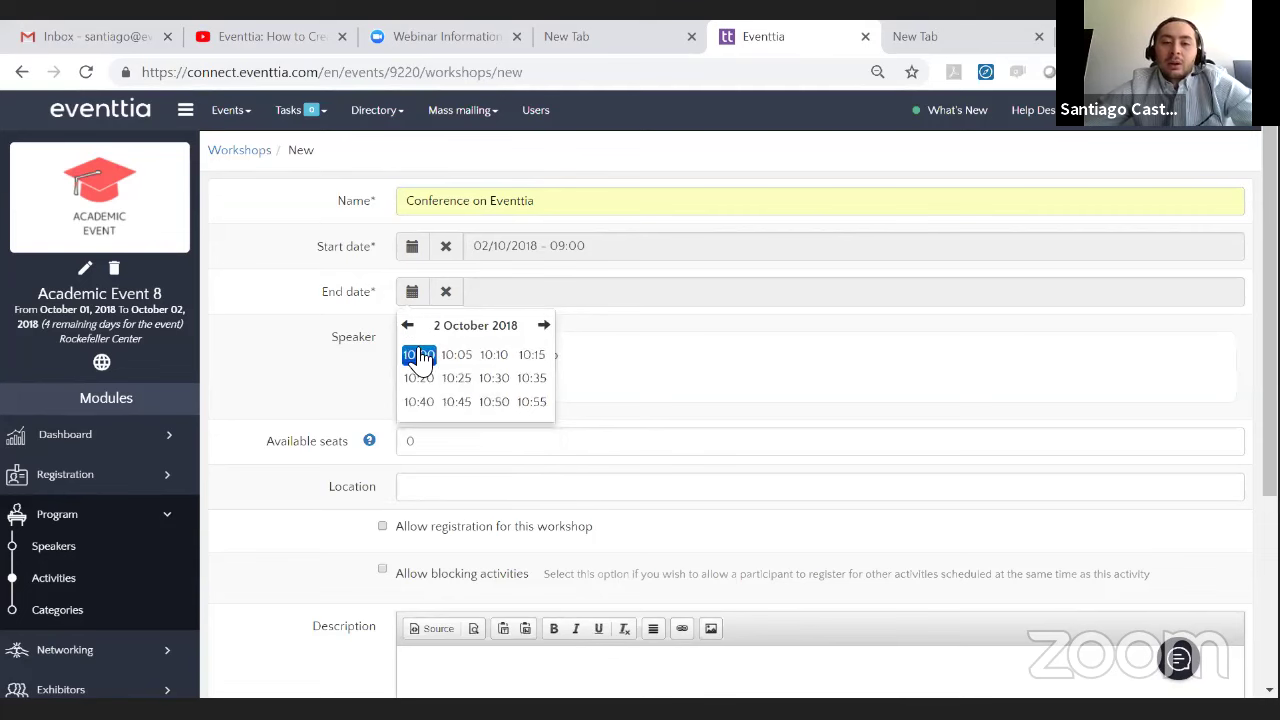
click(420, 355)
- Set 600 available seats and the location Main Hall
scroll(425, 350, down, 2)
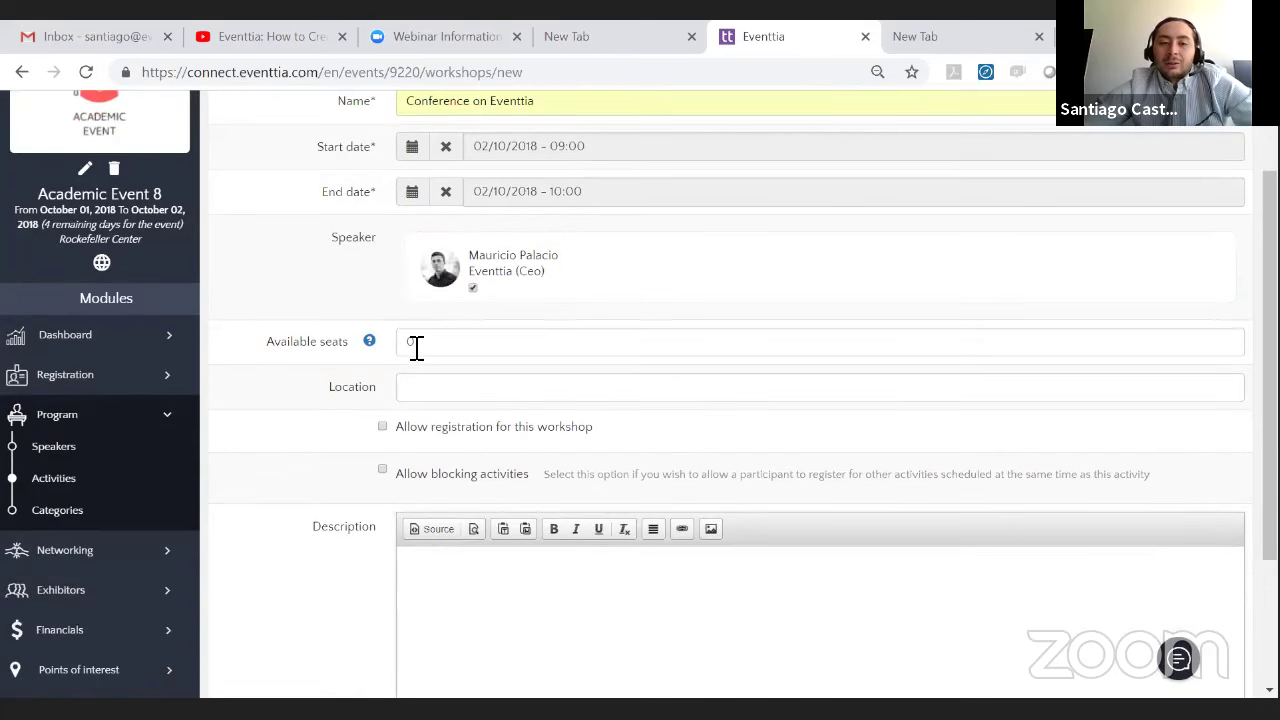
scroll(416, 347, down, 3)
click(491, 154)
text(600)
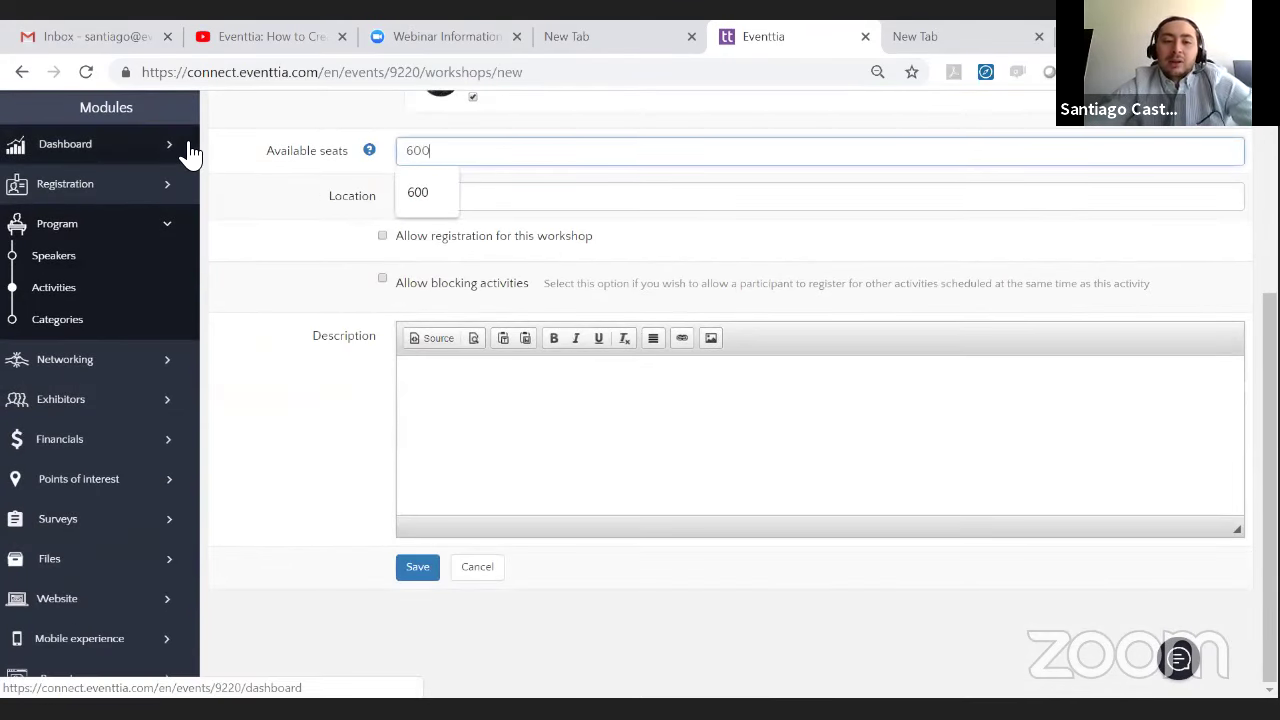
click(527, 205)
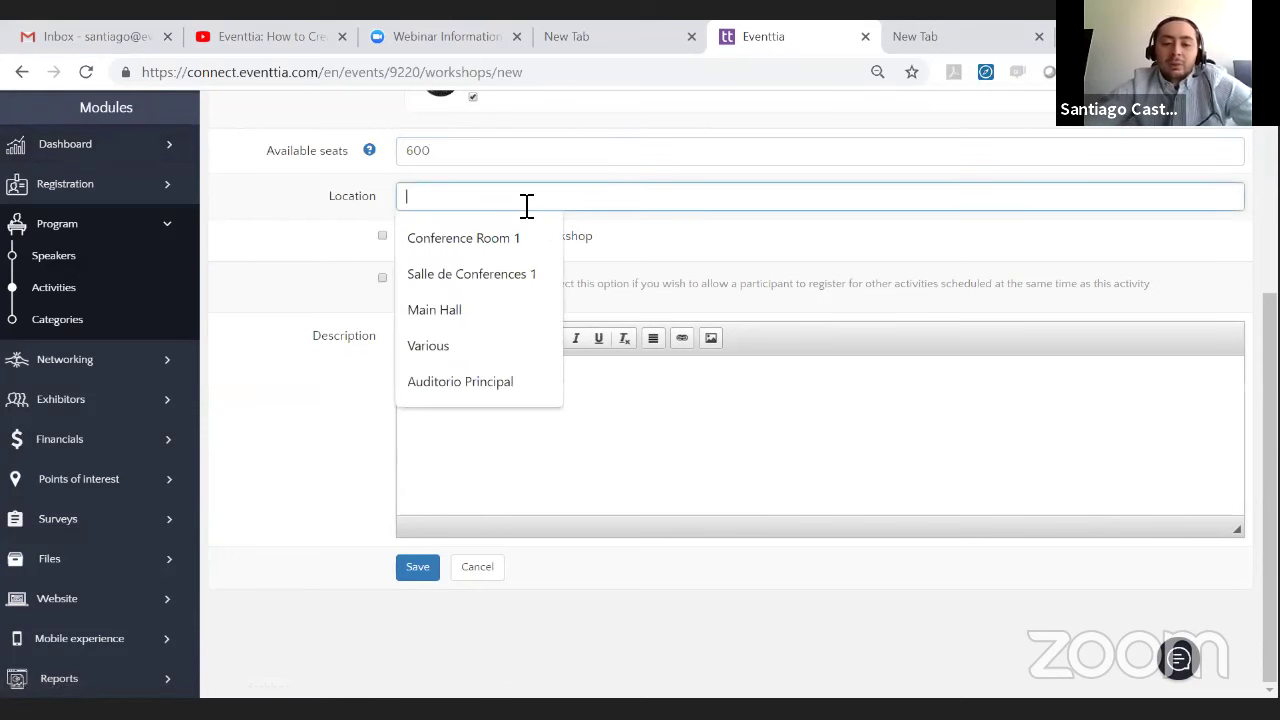
text(Main Hall)
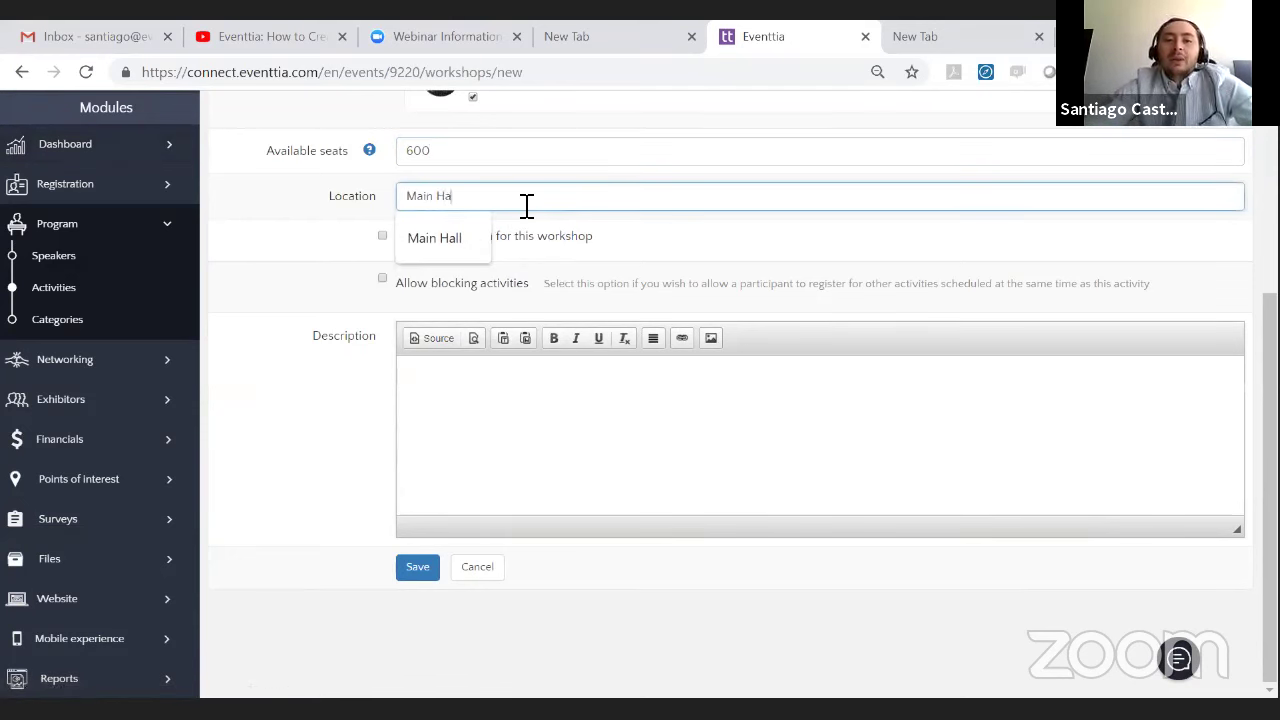
click(325, 262)
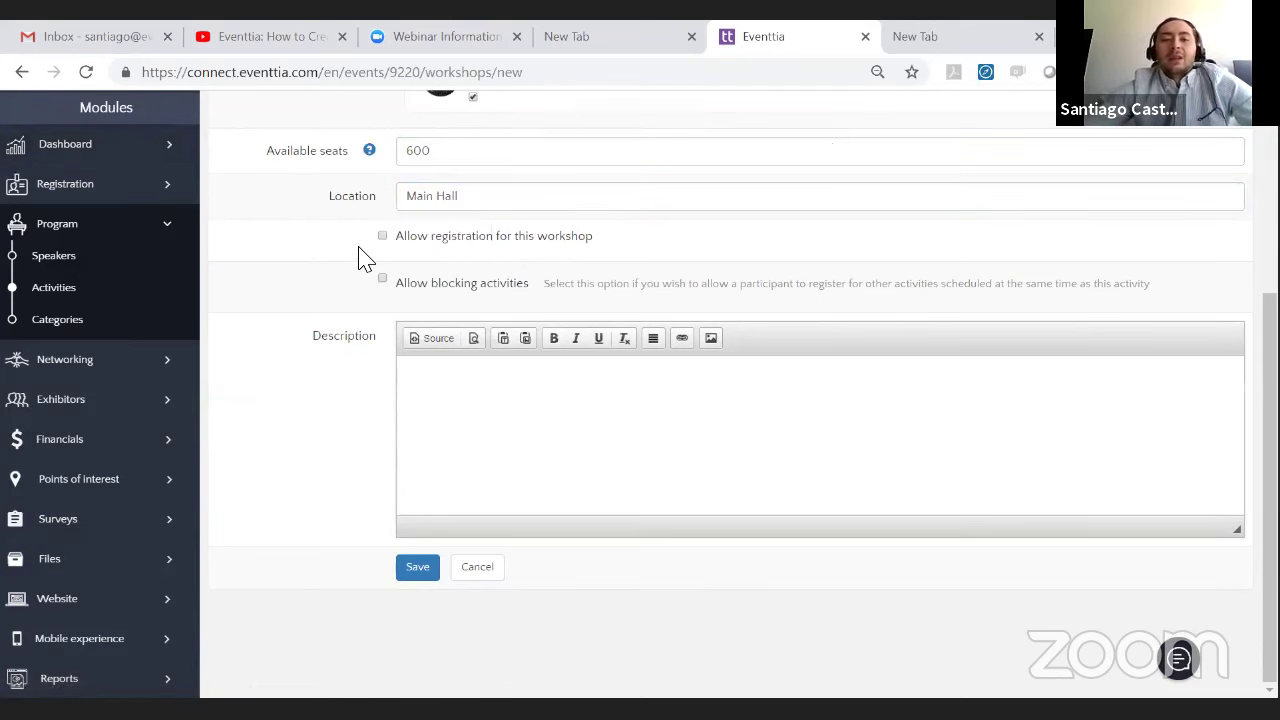
- Allow registration for undergraduates at price 5 and postgraduates at price 0
click(382, 236)
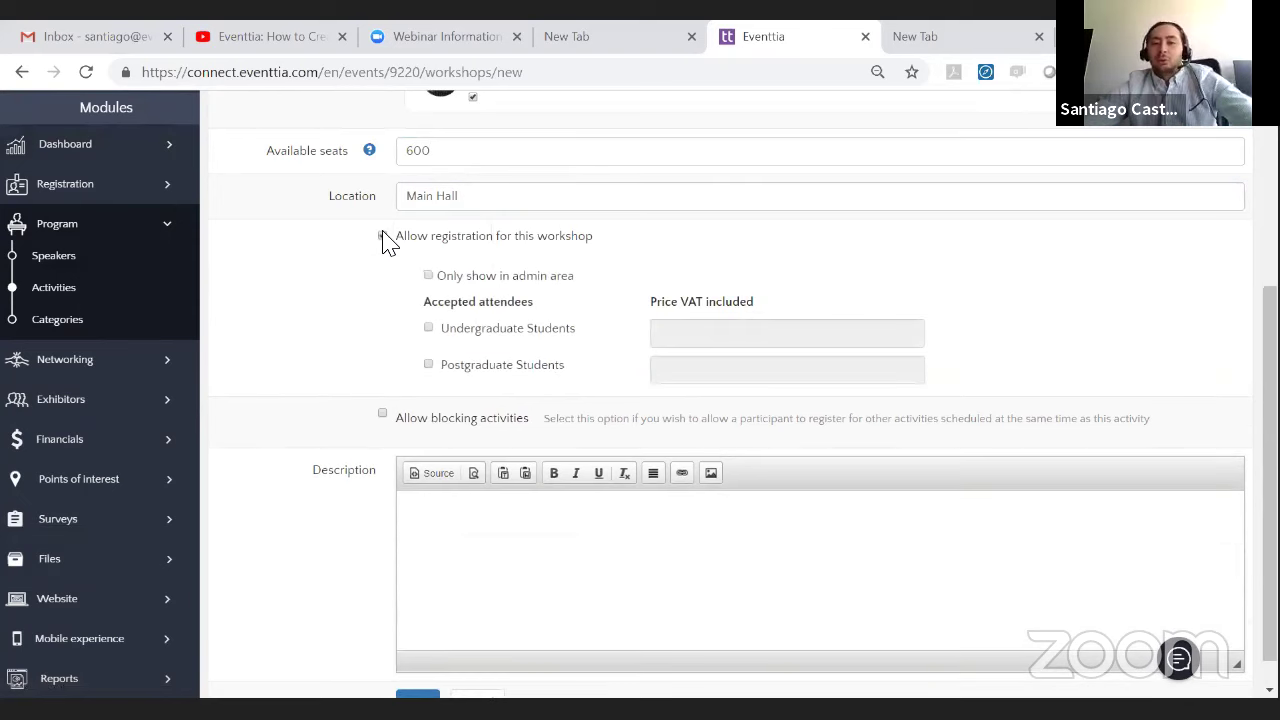
click(429, 330)
click(429, 365)
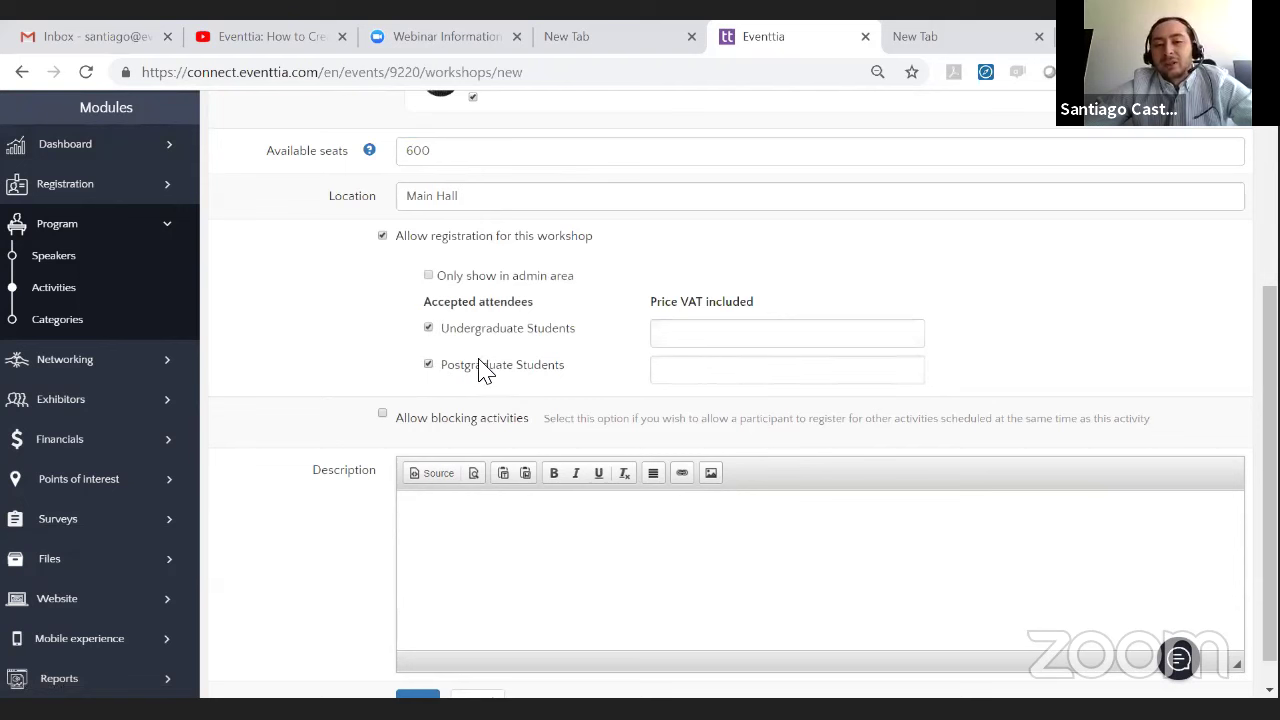
click(705, 343)
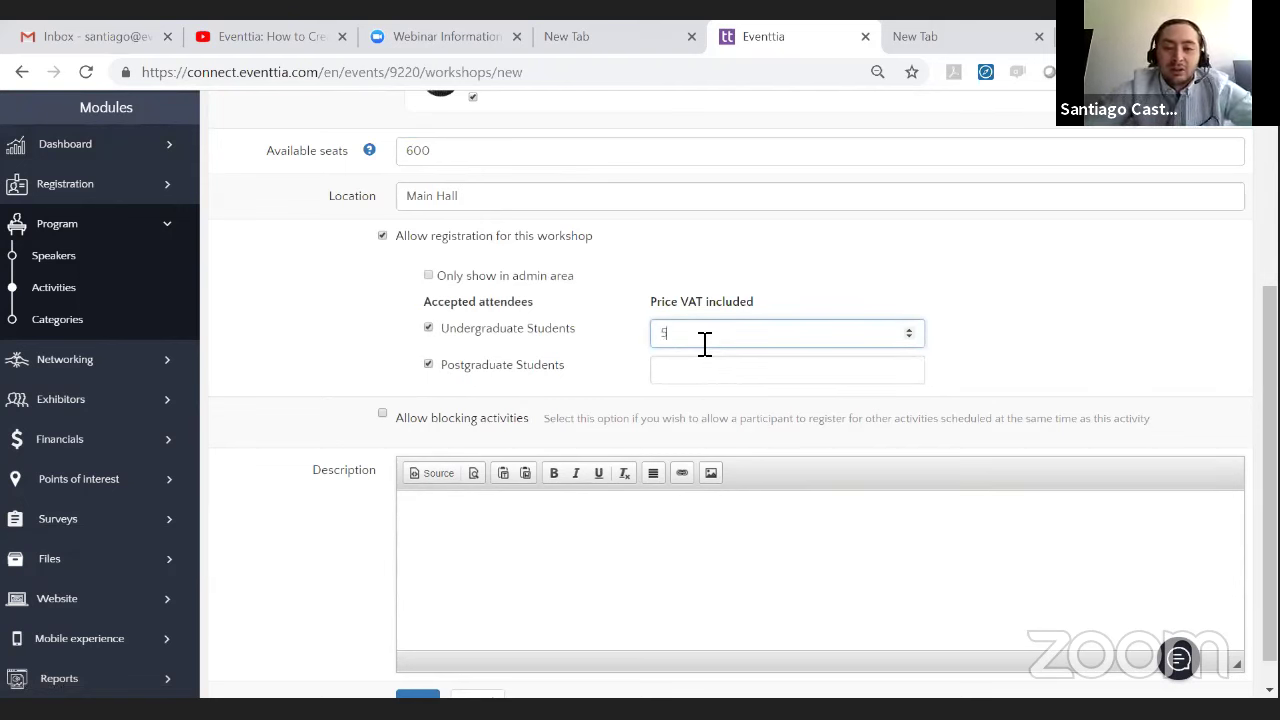
click(746, 370)
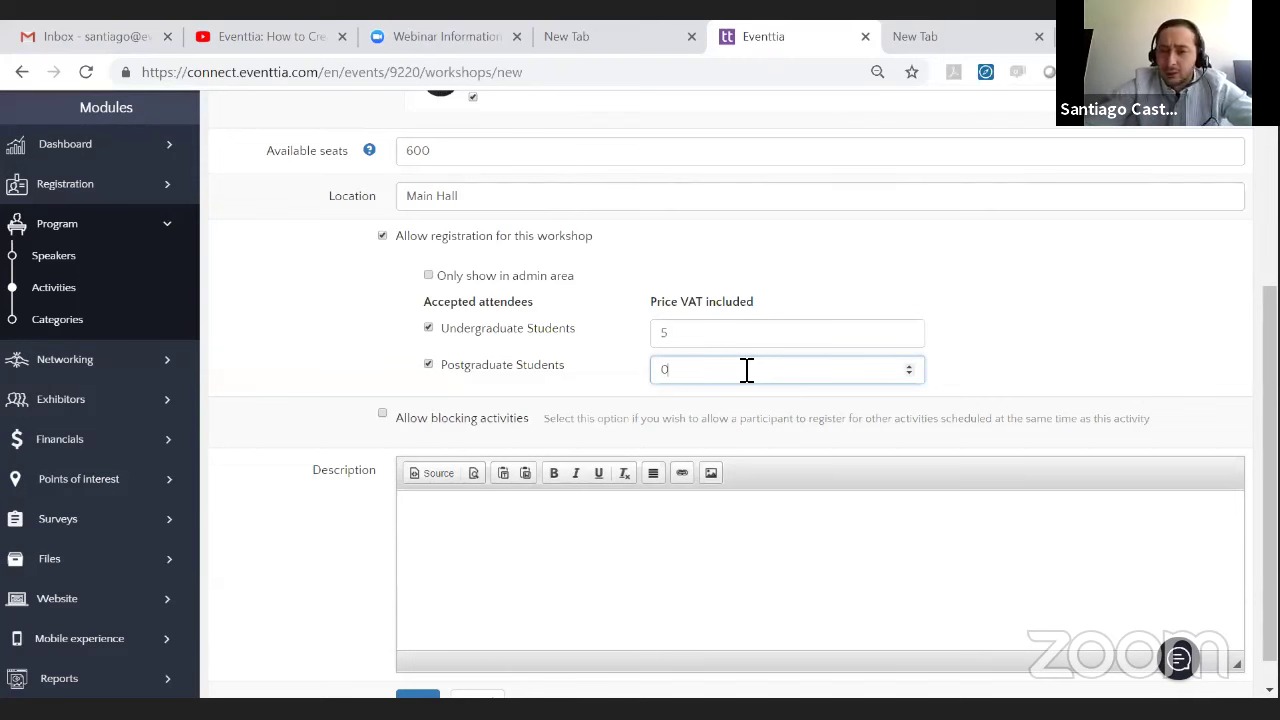
click(343, 357)
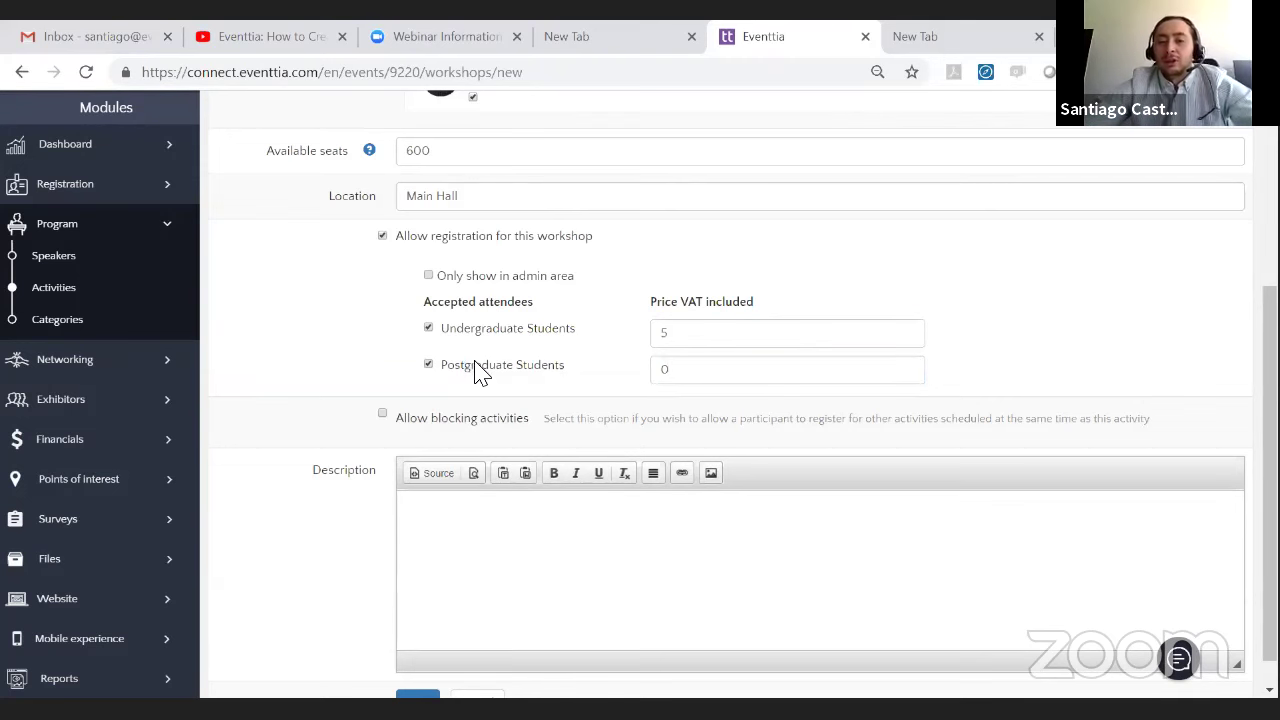
- Add a description about entrepreneurship ideas and save the activity
scroll(530, 365, up, 1)
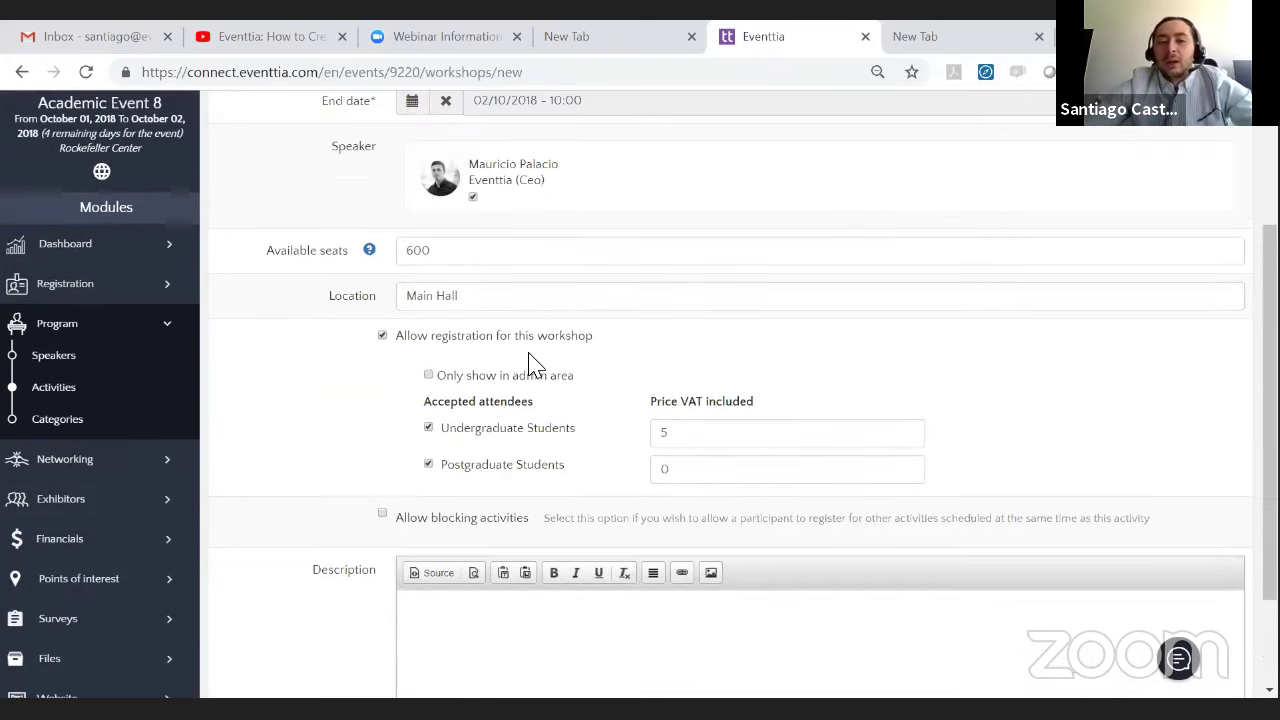
scroll(530, 364, down, 1)
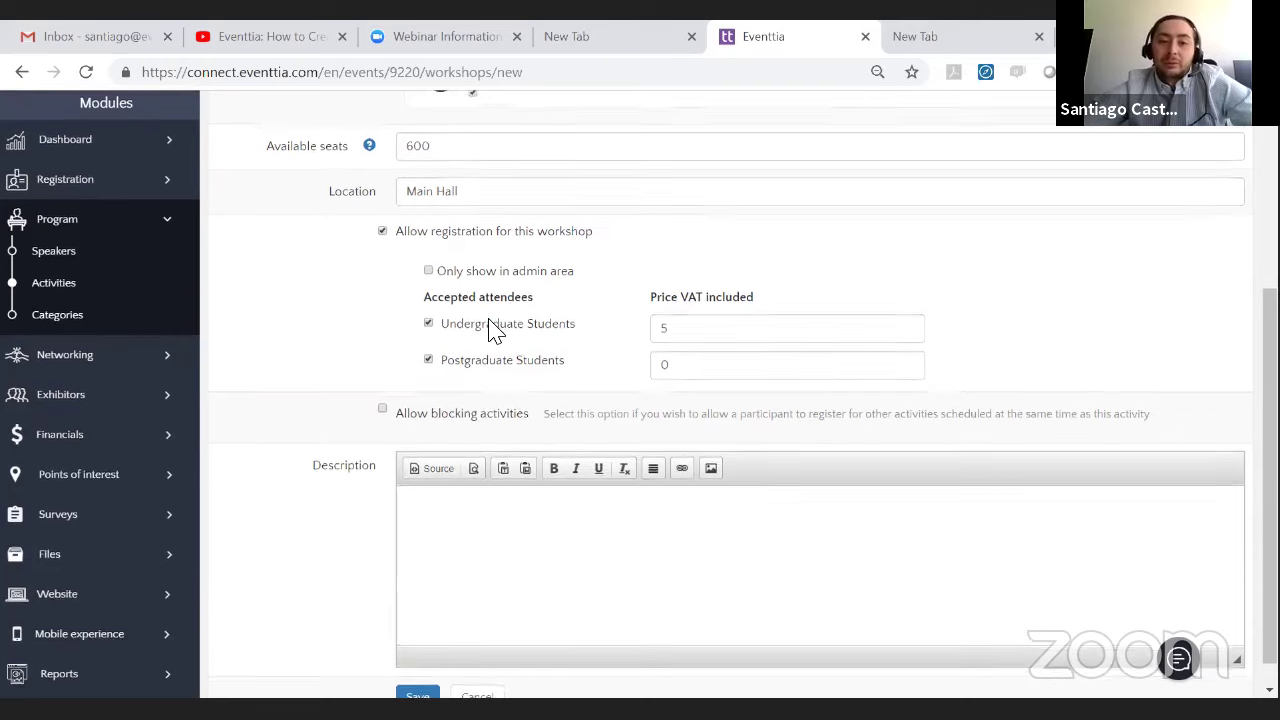
scroll(490, 335, down, 1)
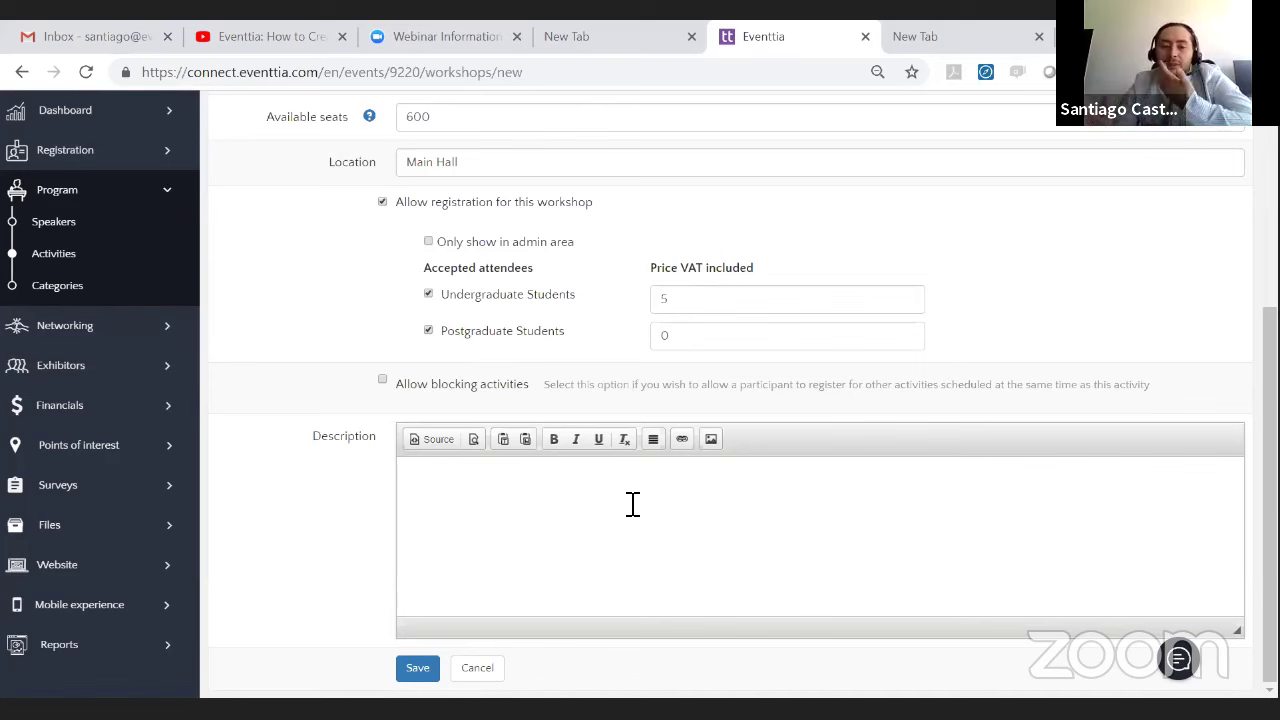
click(661, 504)
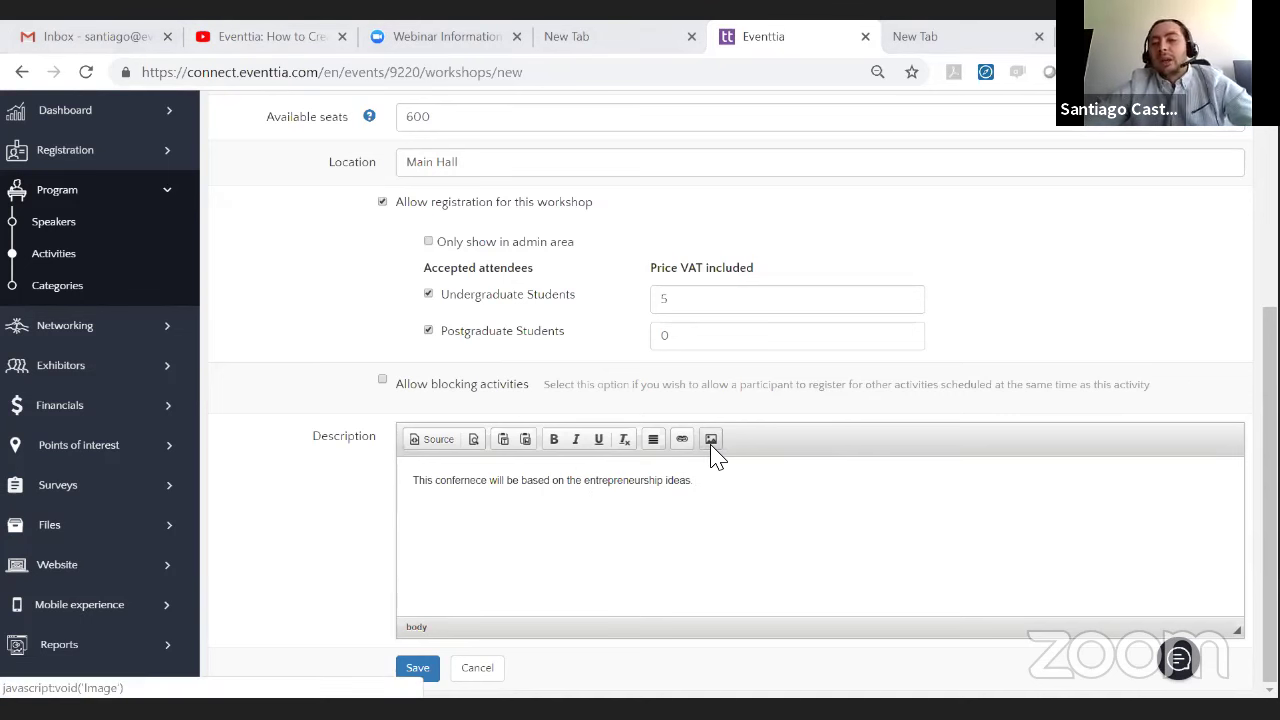
click(417, 668)
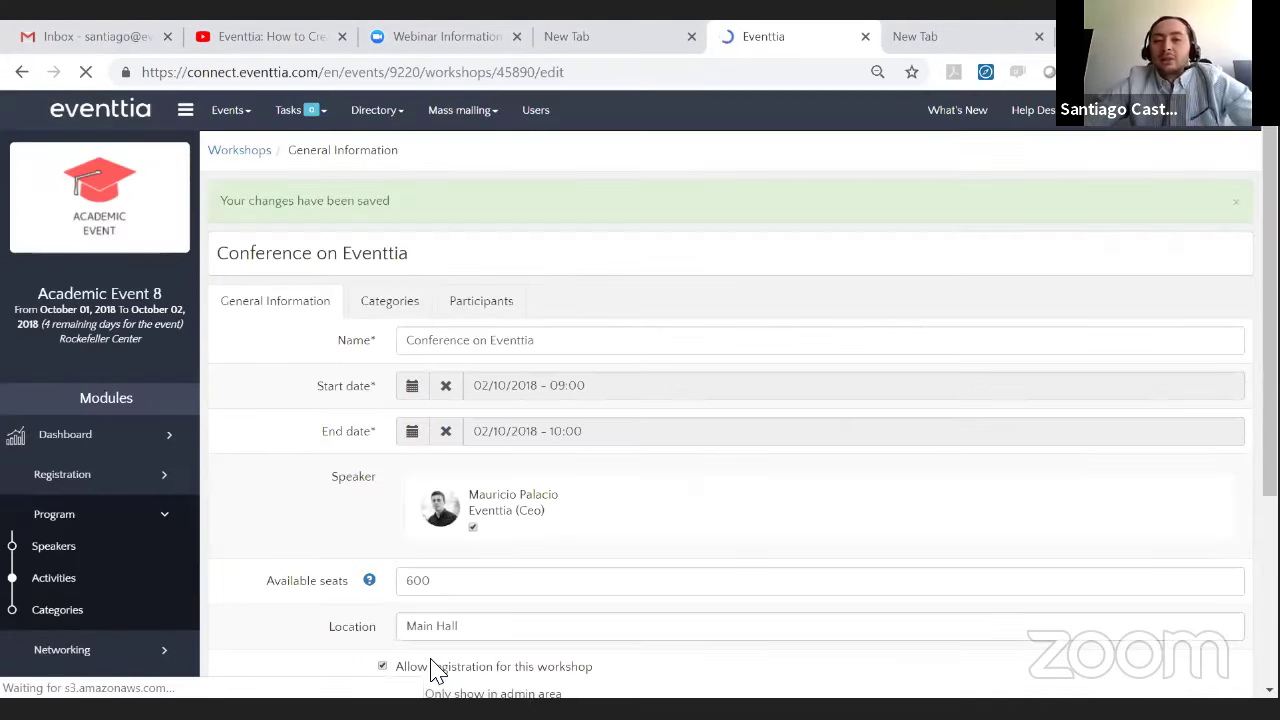
- Check the activity's Participants and Categories, open a new category form without saving, and return to Activities
scroll(196, 343, down, 1)
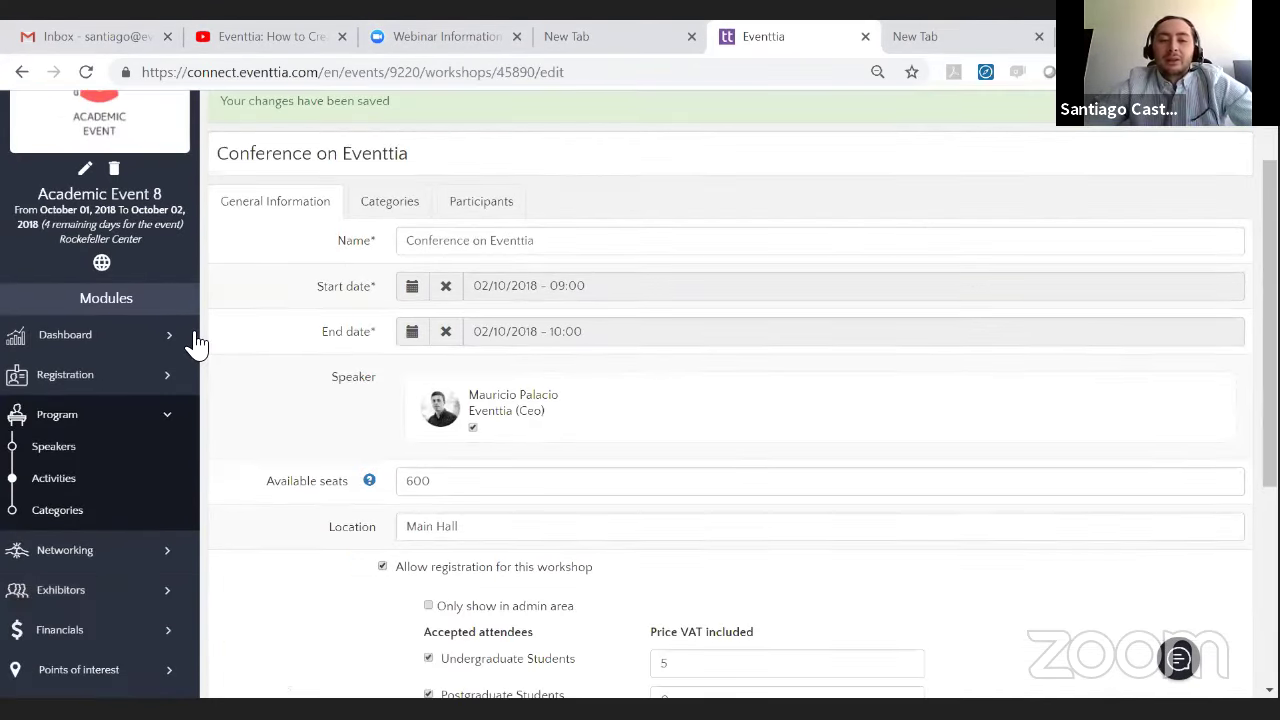
click(501, 207)
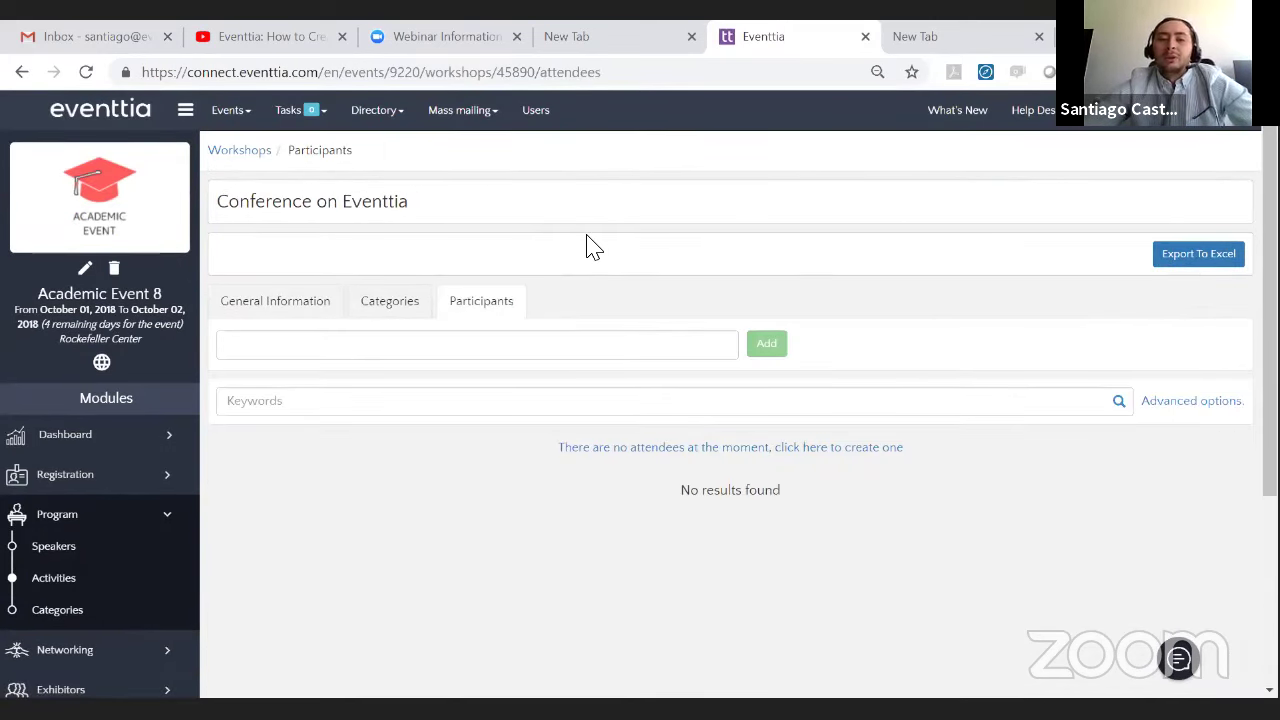
click(362, 277)
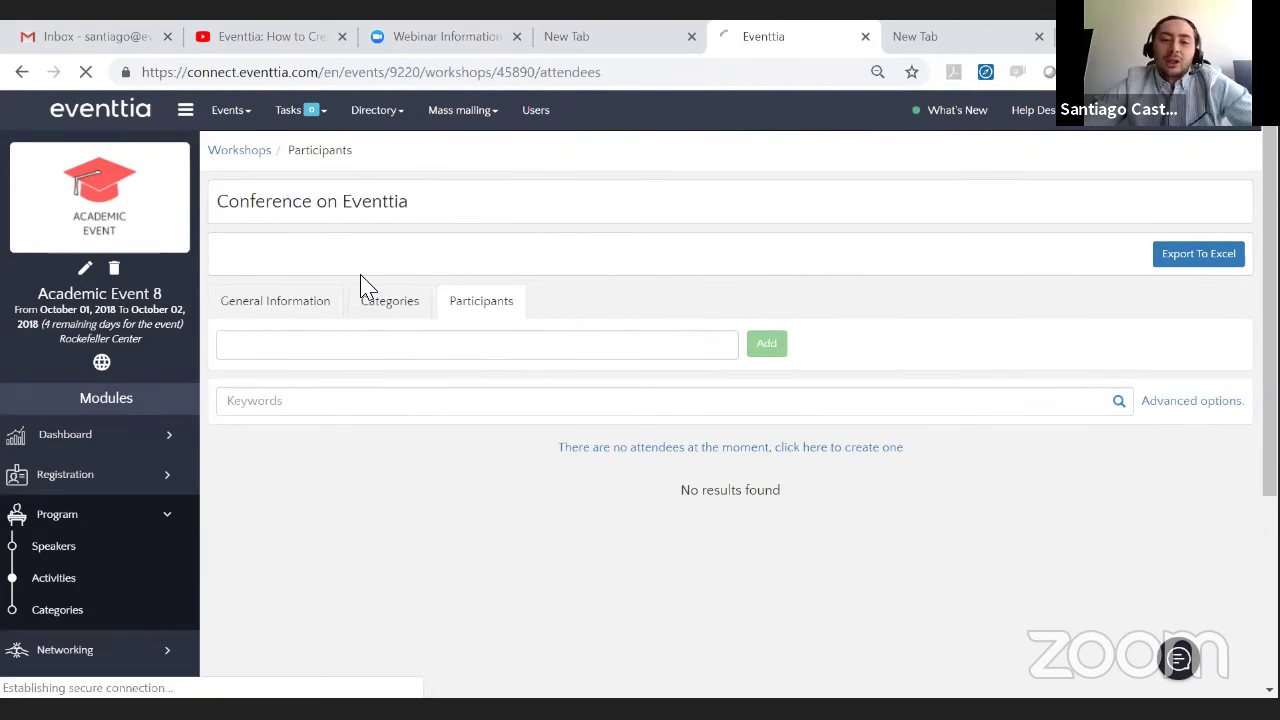
click(55, 610)
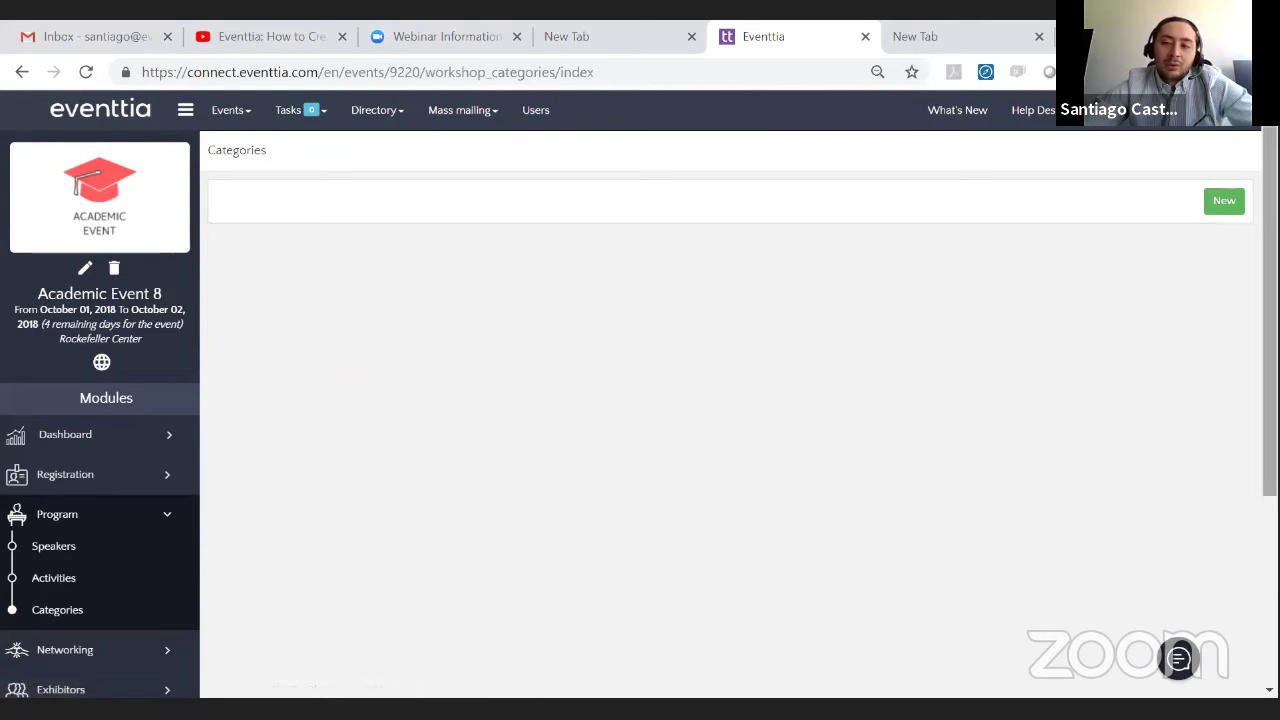
click(1224, 205)
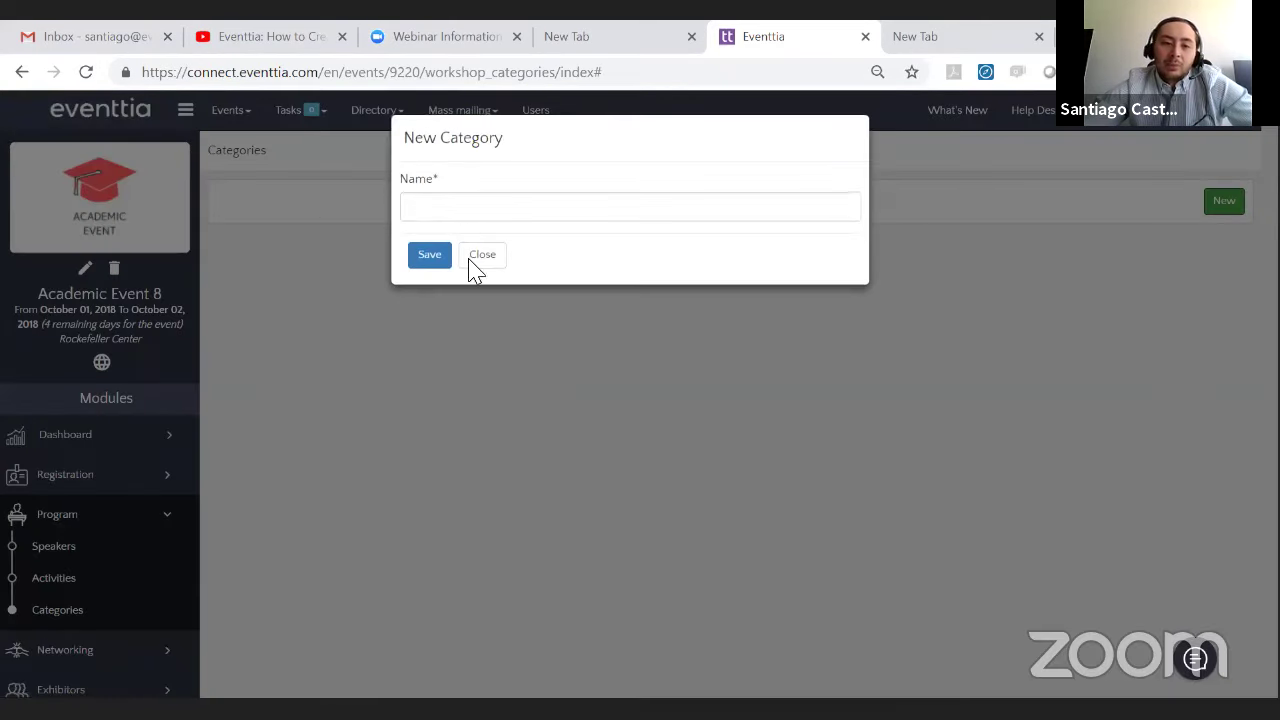
click(43, 580)
click(49, 588)
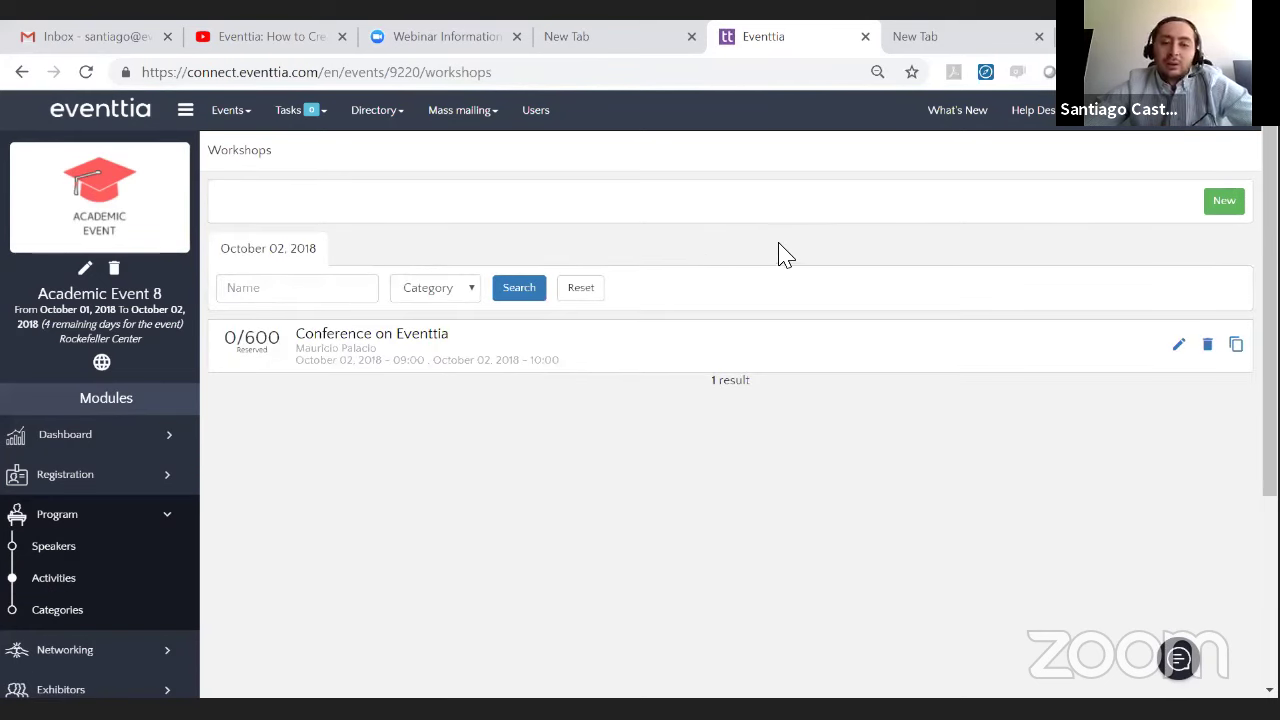
- Create a Lunch activity on 1 October 2018 from 12:00 to 14:00
click(1234, 209)
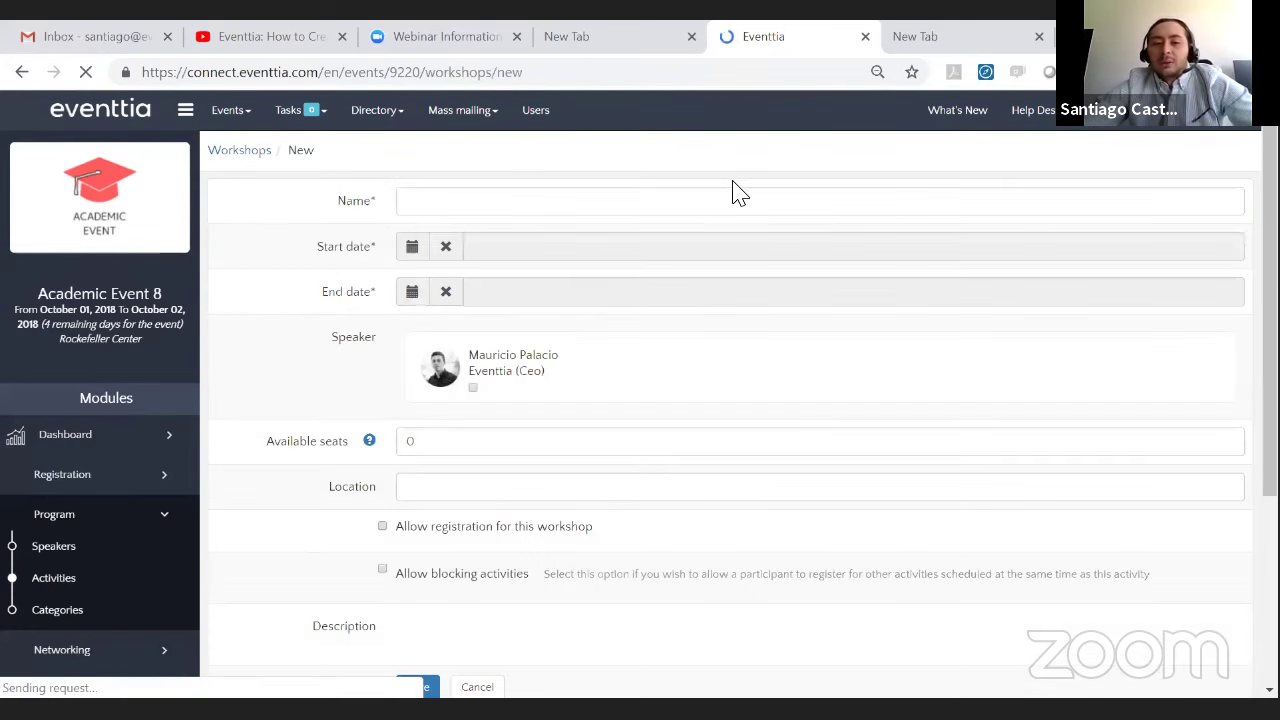
click(476, 199)
text(Lunch)
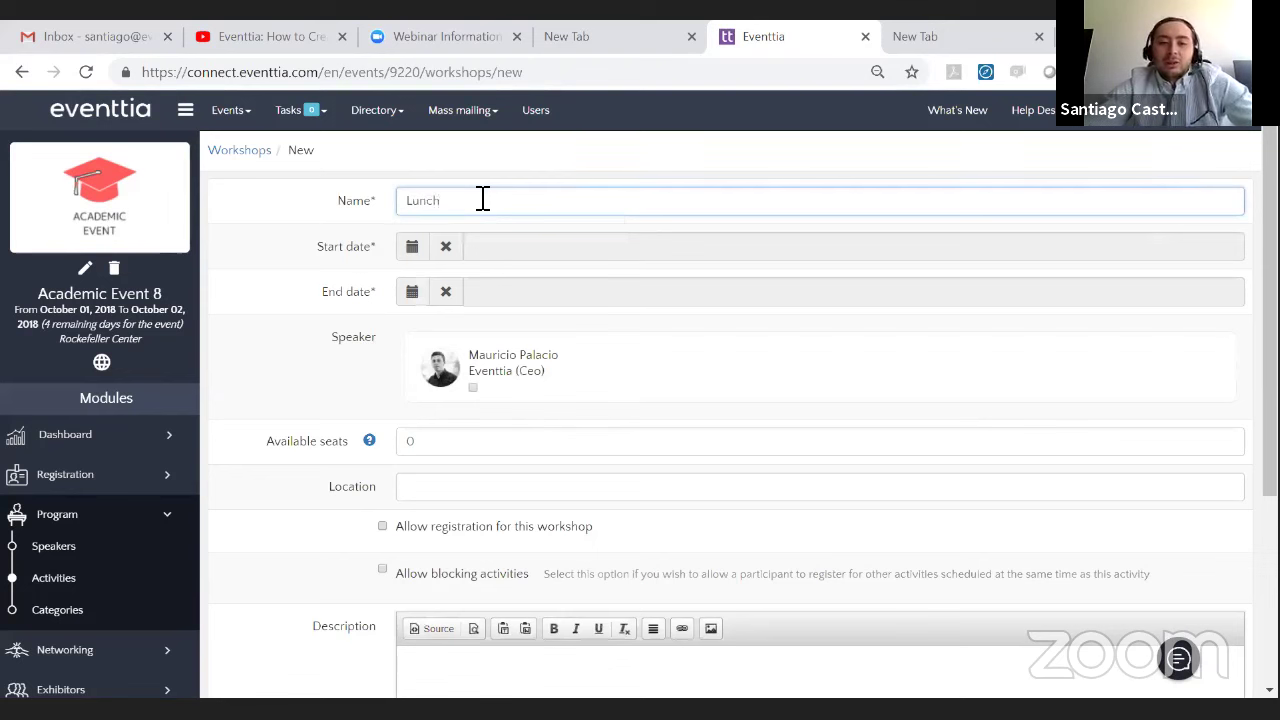
click(411, 248)
click(430, 338)
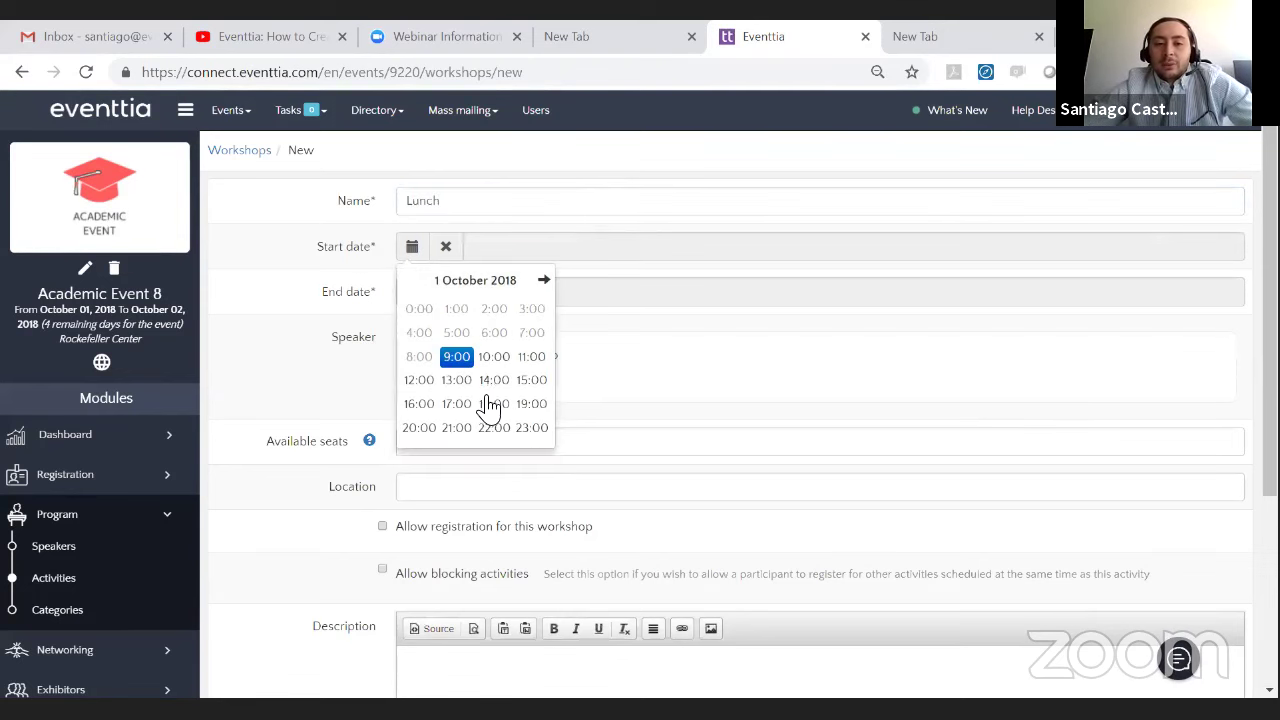
click(419, 390)
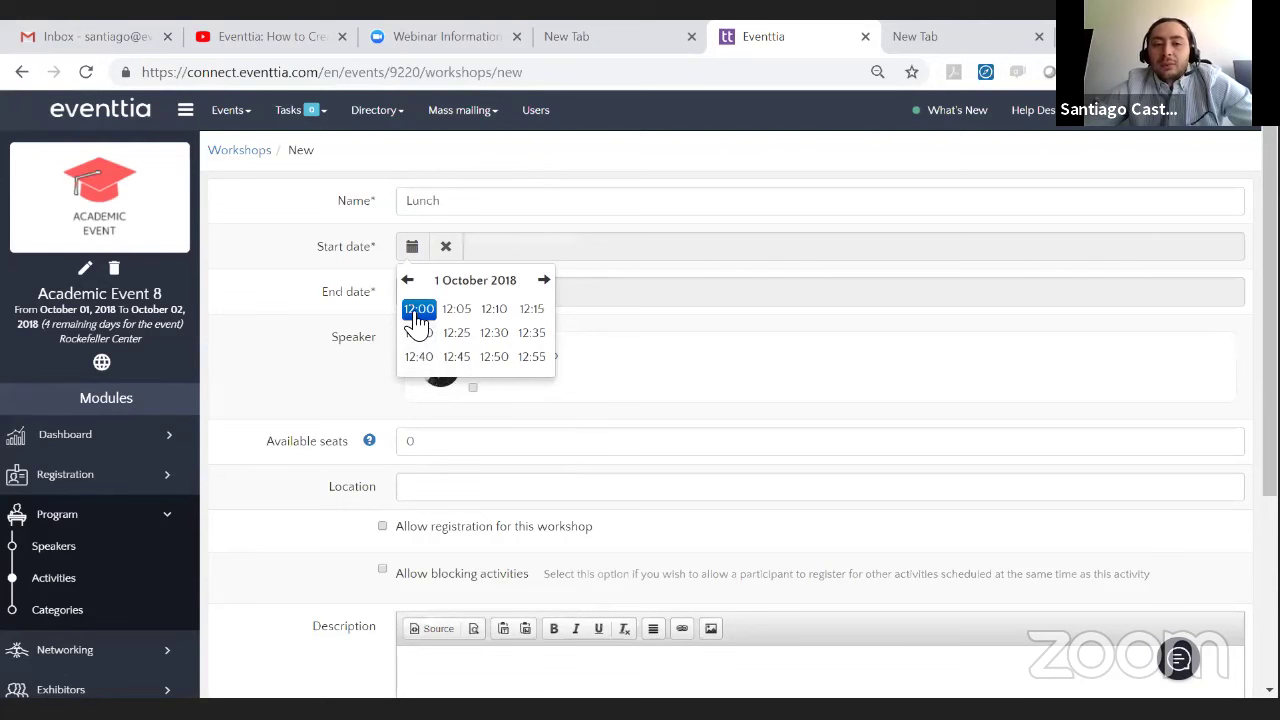
click(418, 310)
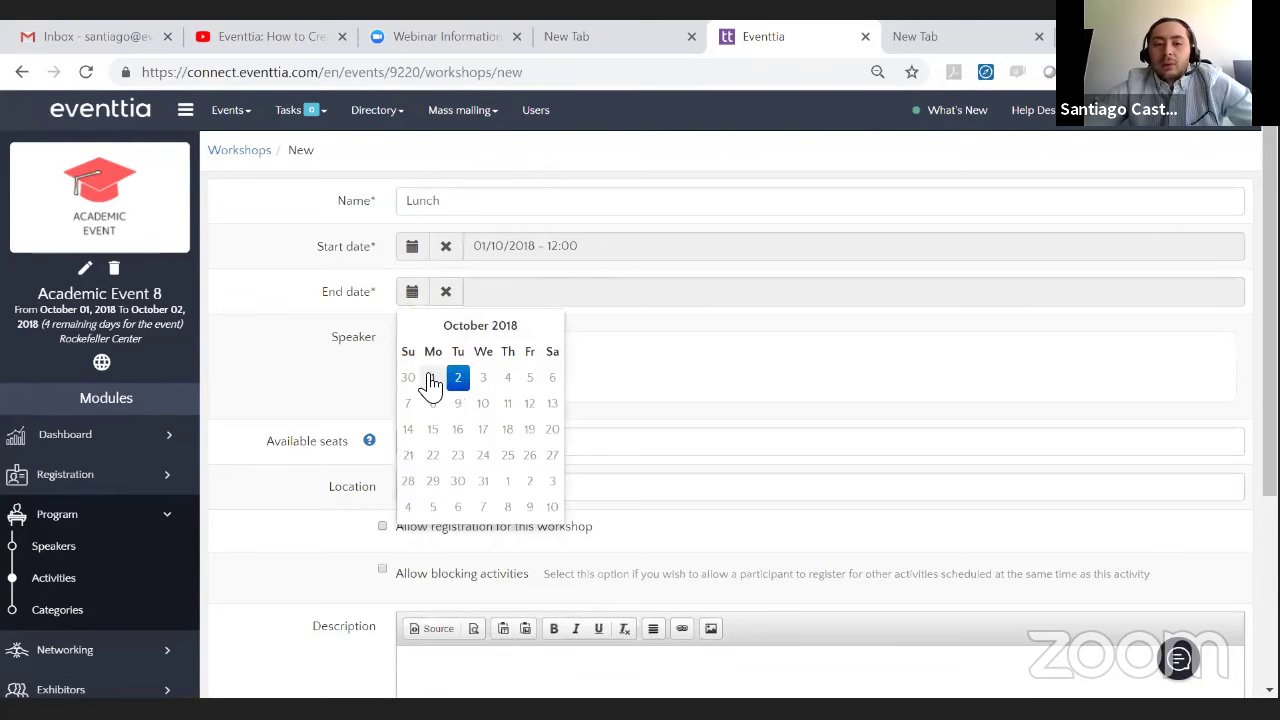
click(431, 379)
click(494, 428)
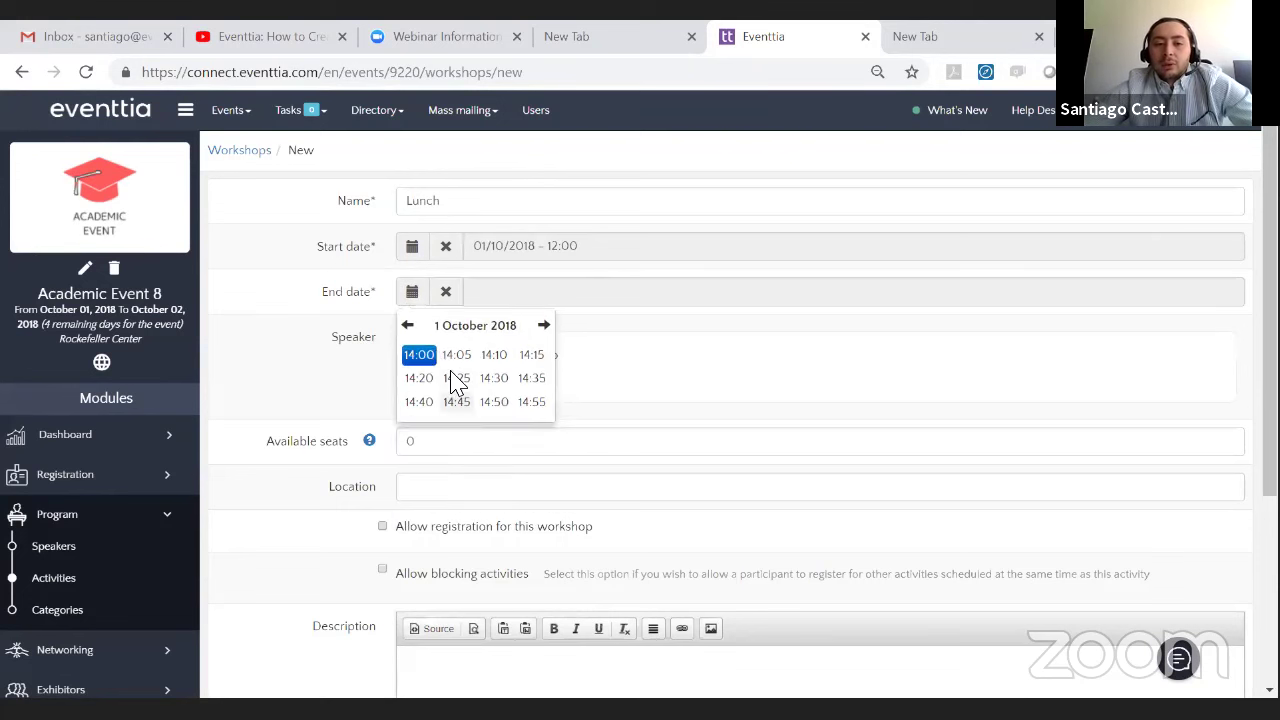
click(432, 362)
- Set the location to Lunch Room instead of Cafeteria, add the special-menu description, and save
scroll(540, 350, down, 4)
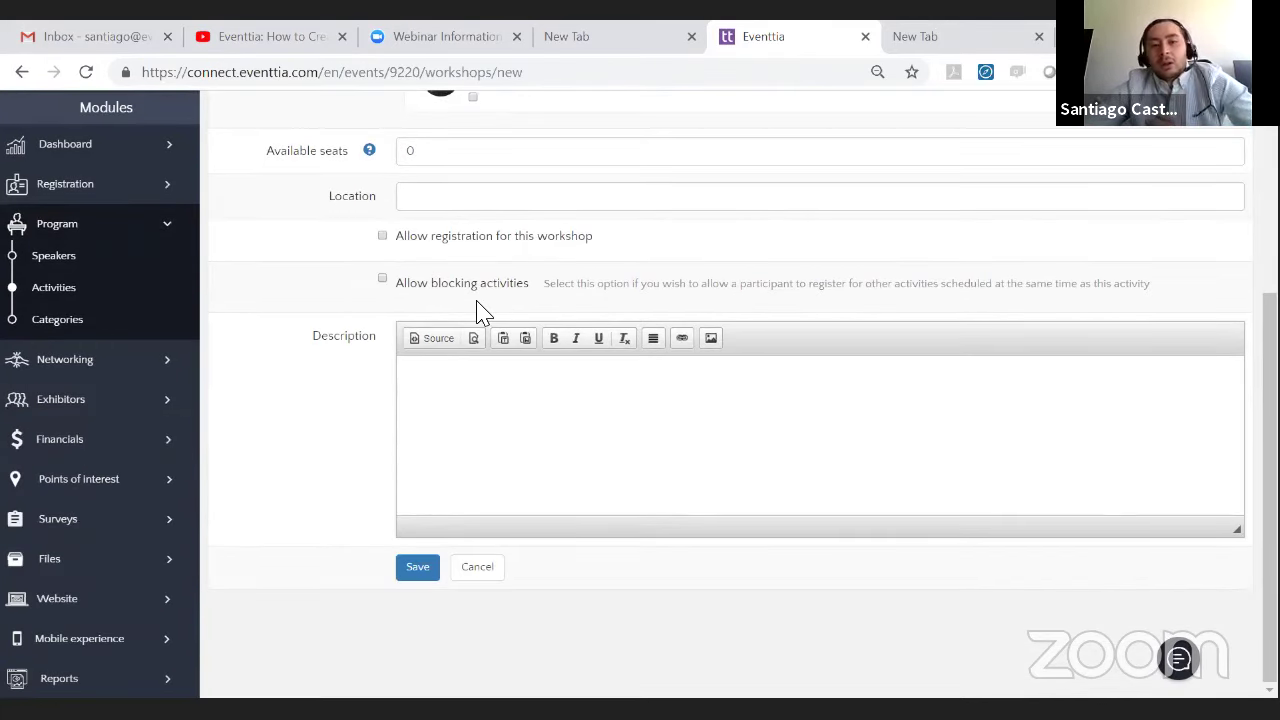
click(477, 201)
text(Ca)
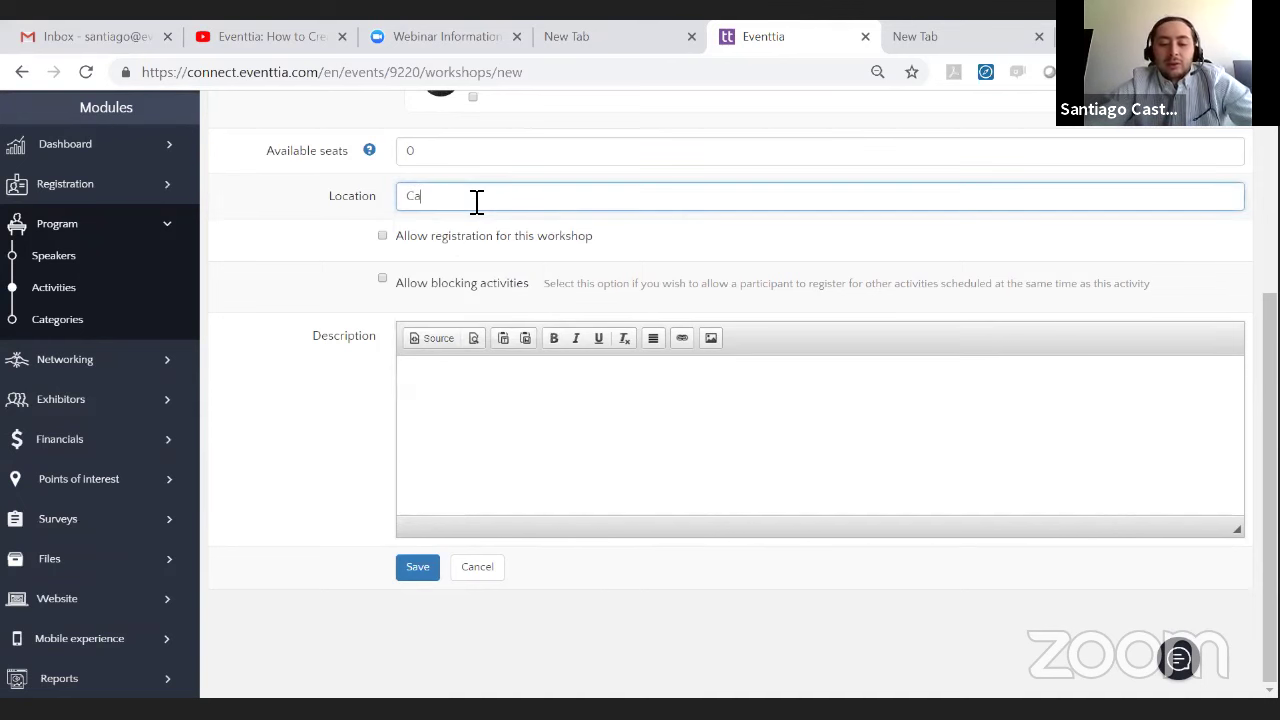
text(feteria)
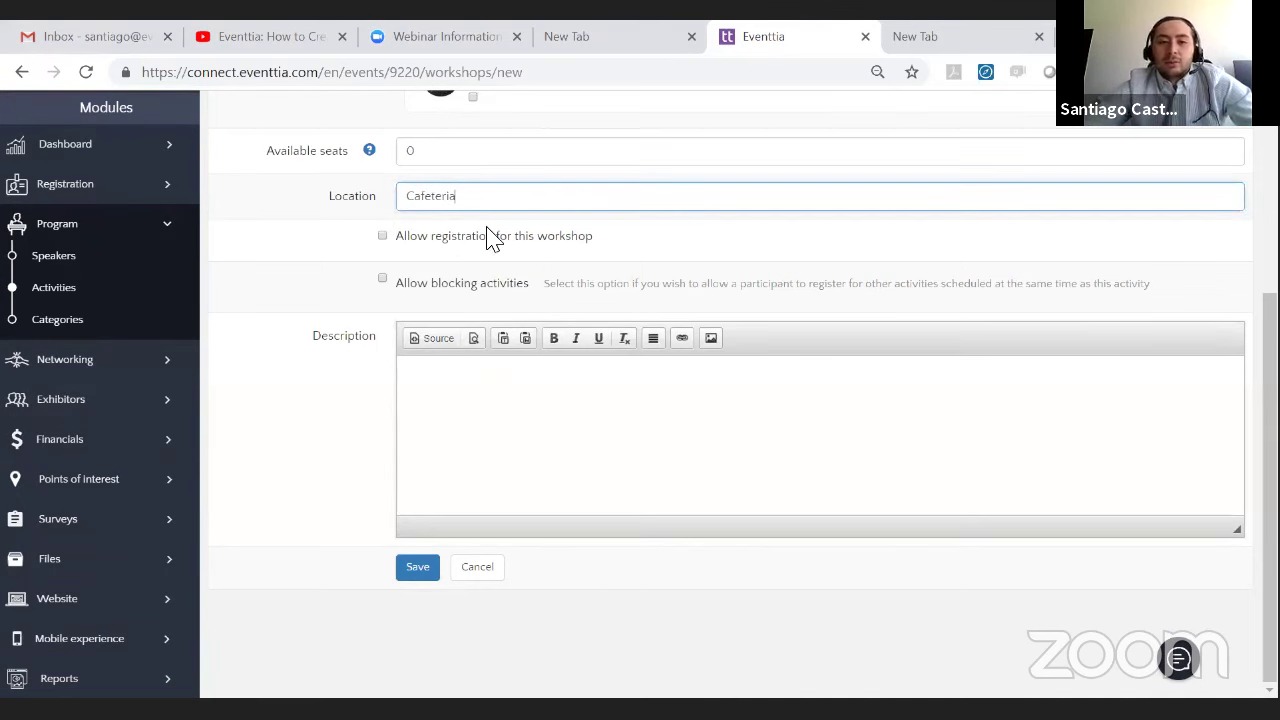
click(551, 438)
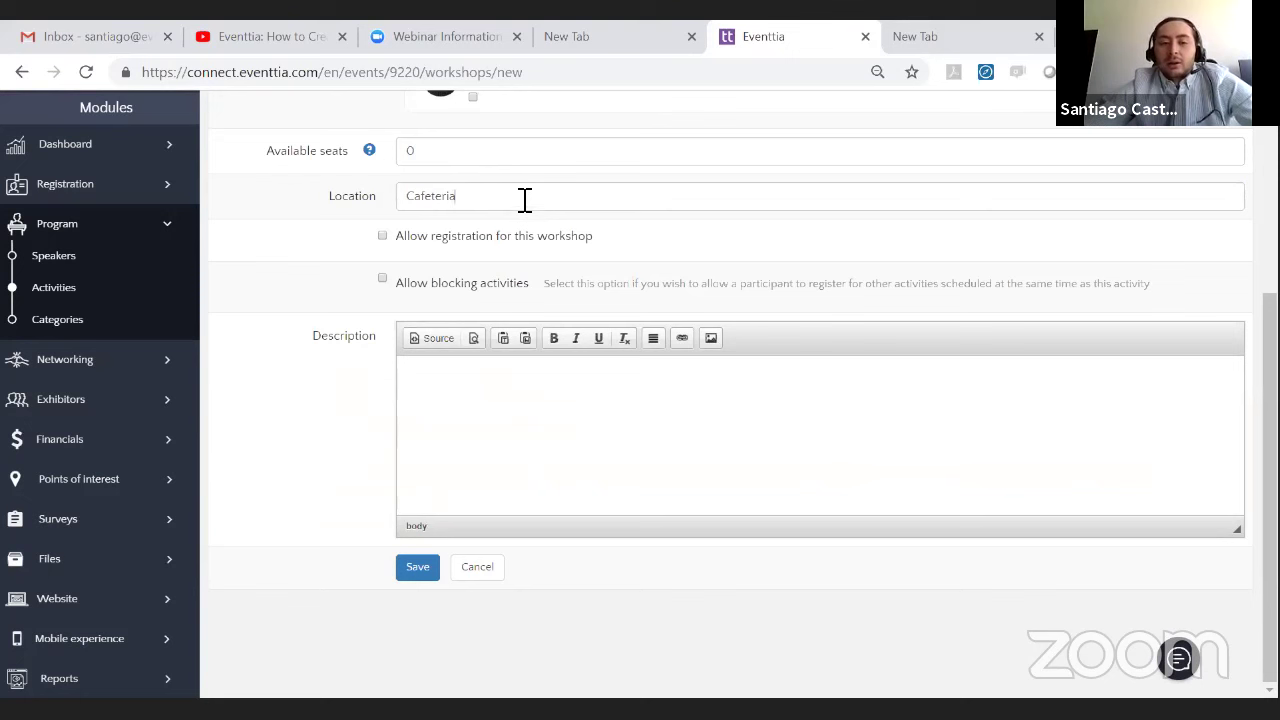
drag(523, 200, 318, 198)
key(BackSpace)
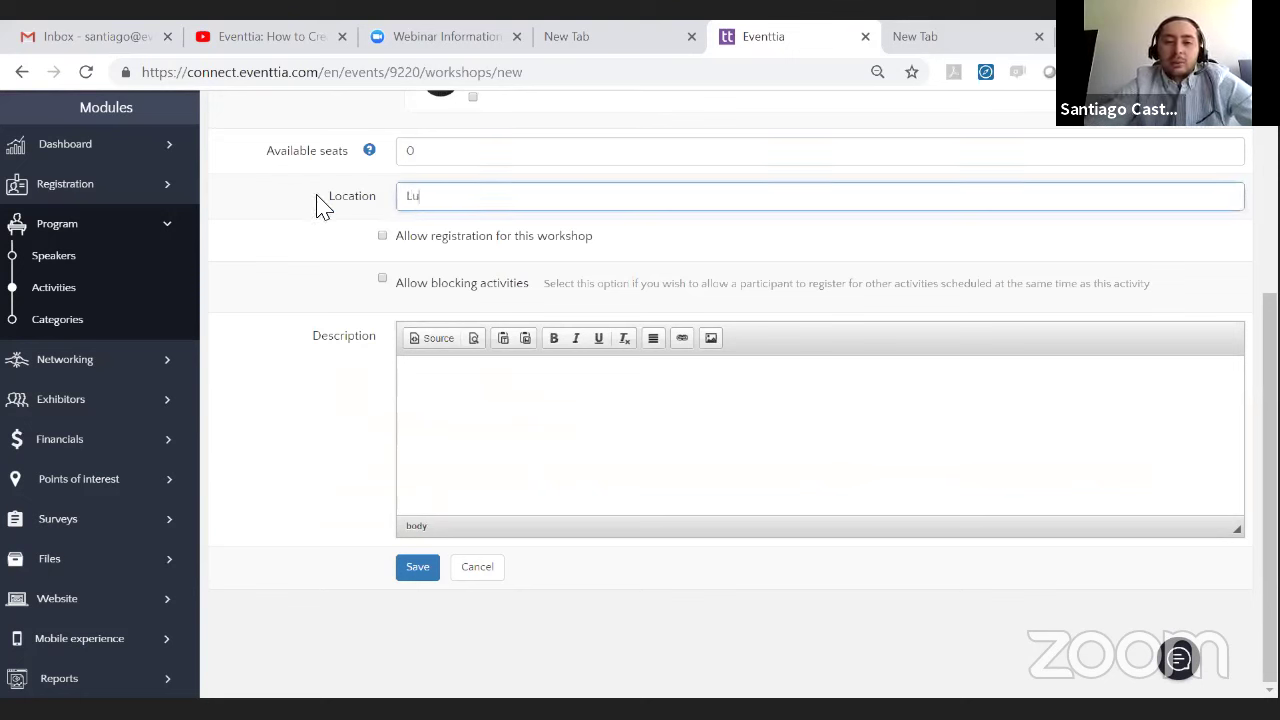
text(Lunch Room)
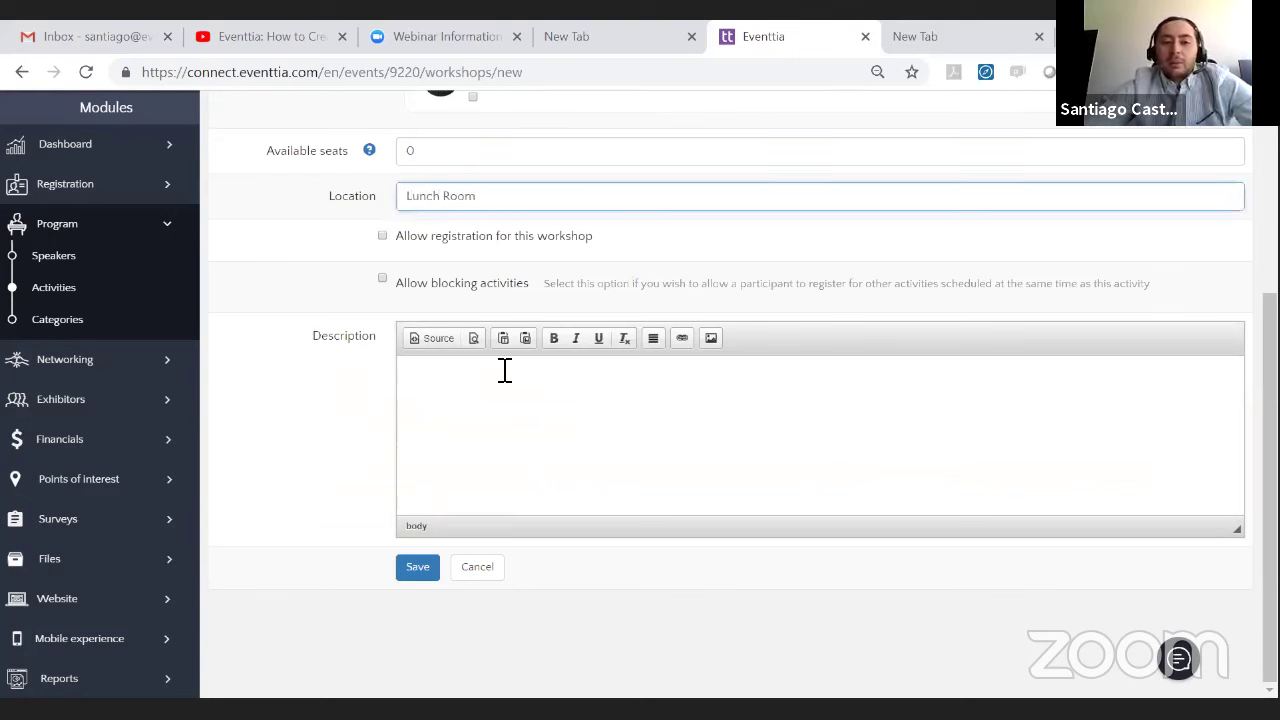
click(497, 438)
text(Lunch)
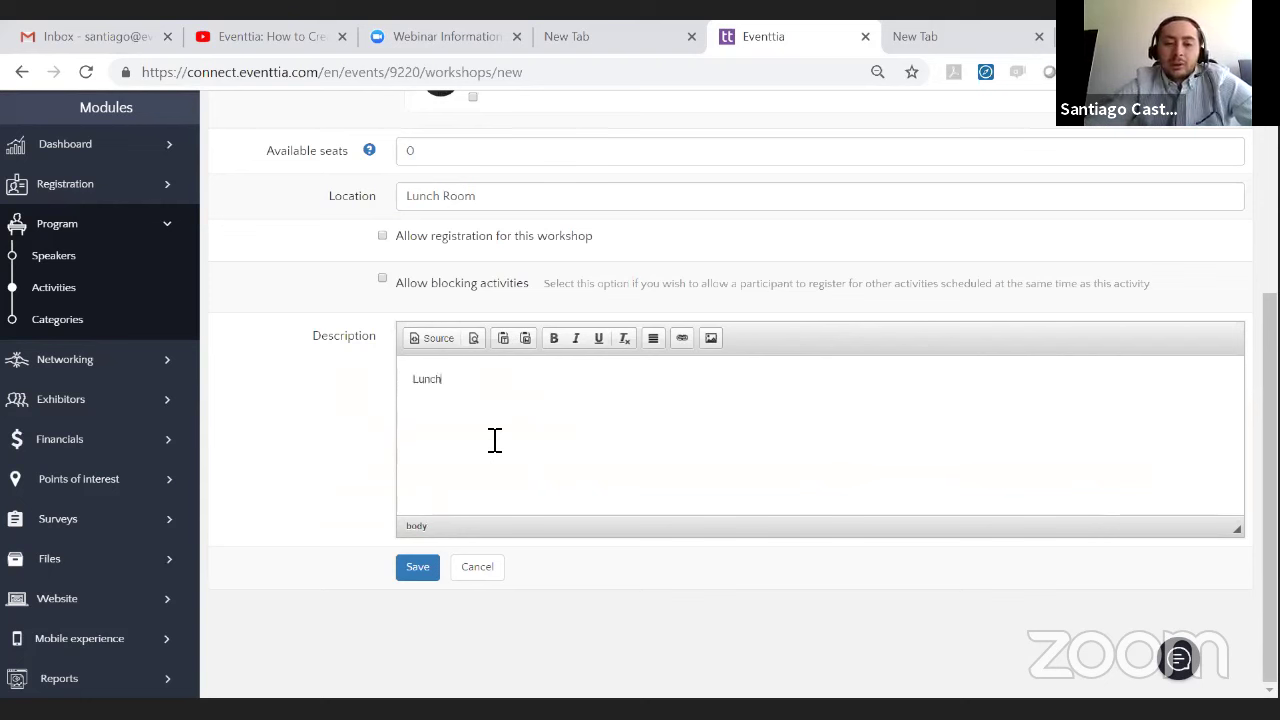
text( is going to have a special menu.)
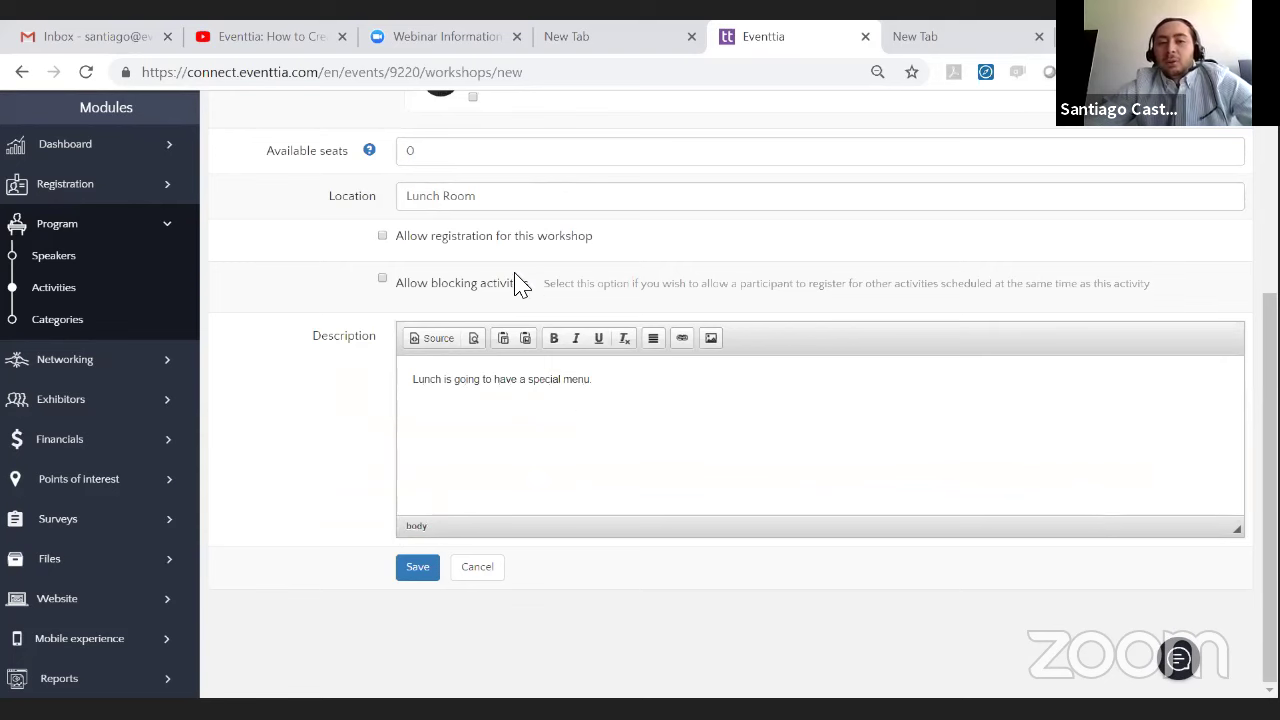
click(408, 574)
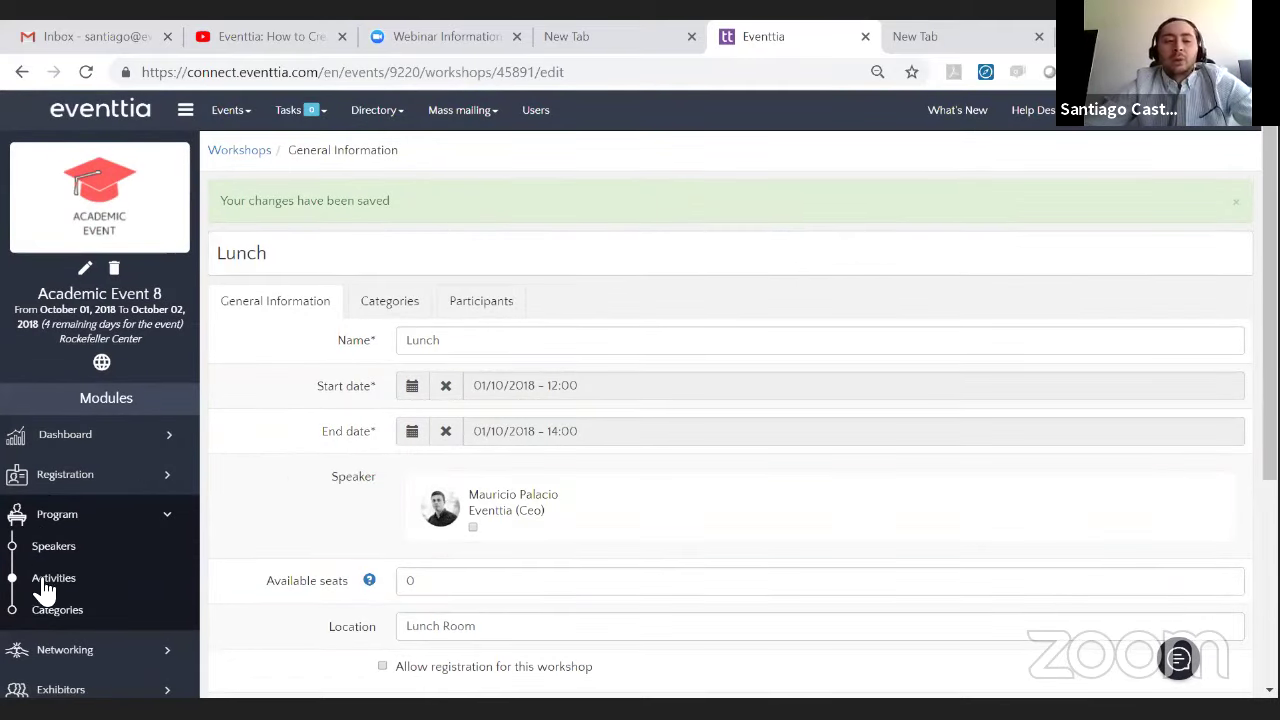
- Review the activities for October 01 and 02, 2018, then go to Points of interest
click(42, 580)
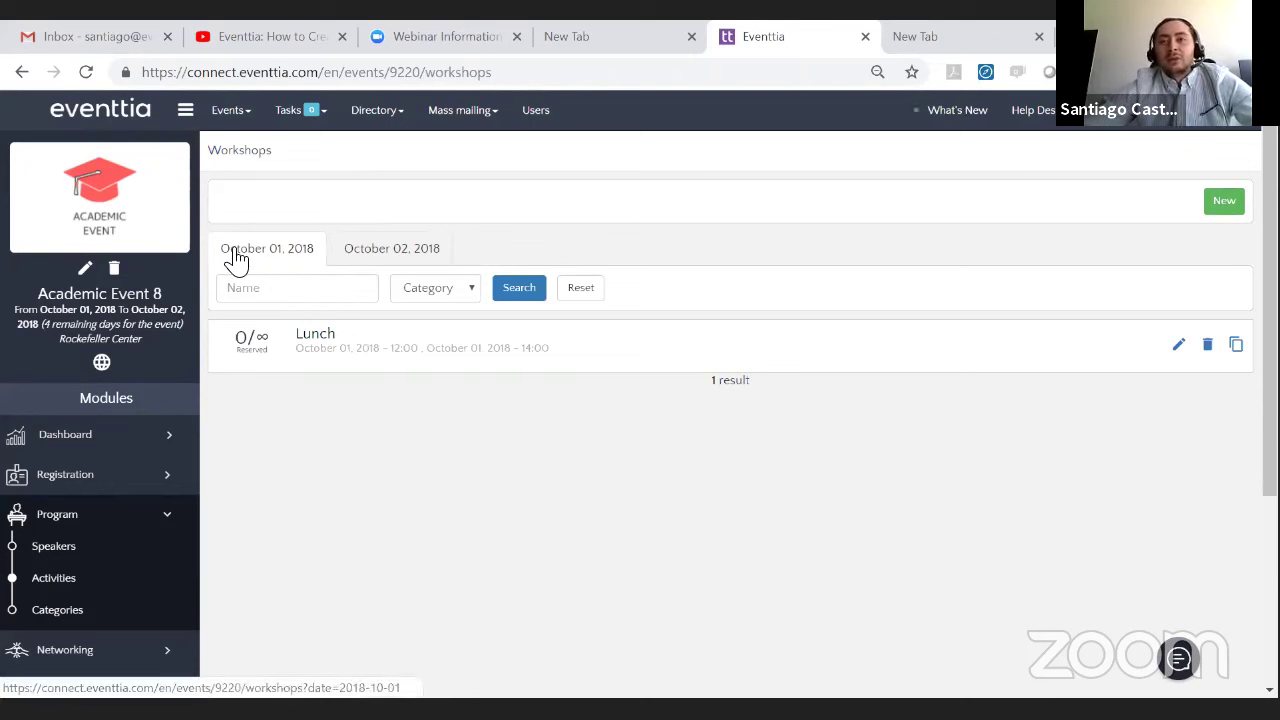
click(236, 258)
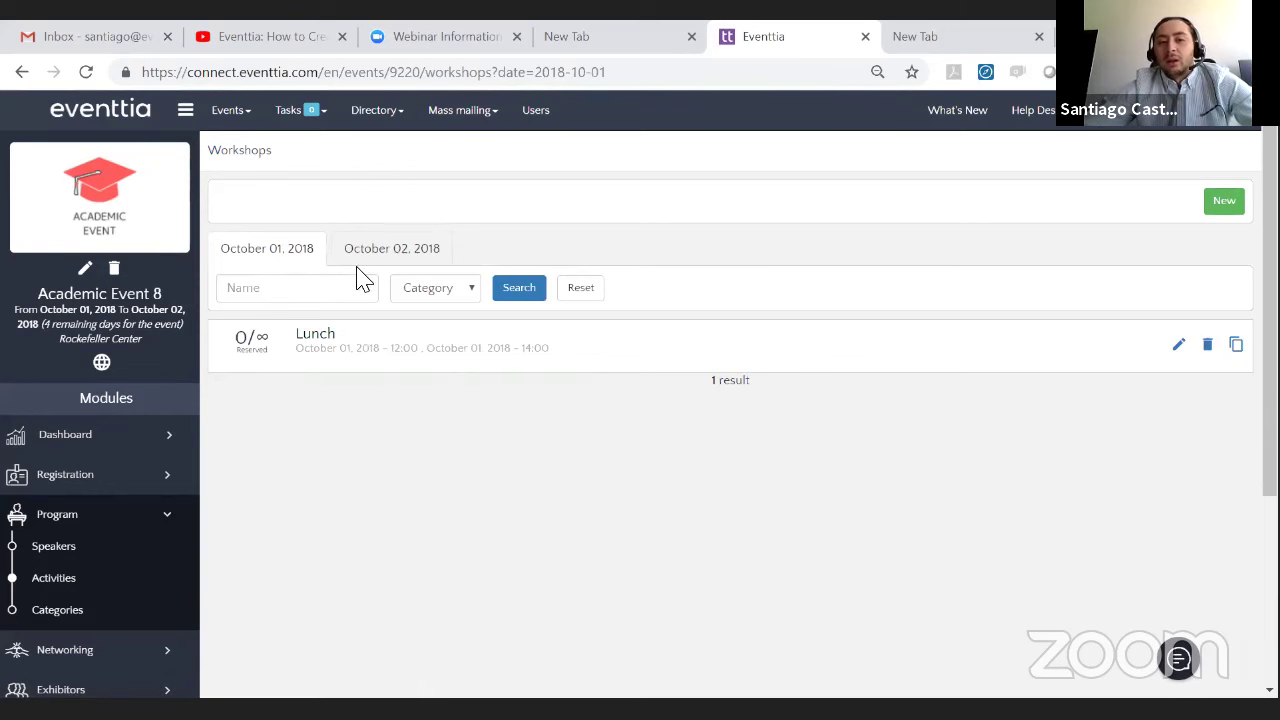
click(388, 252)
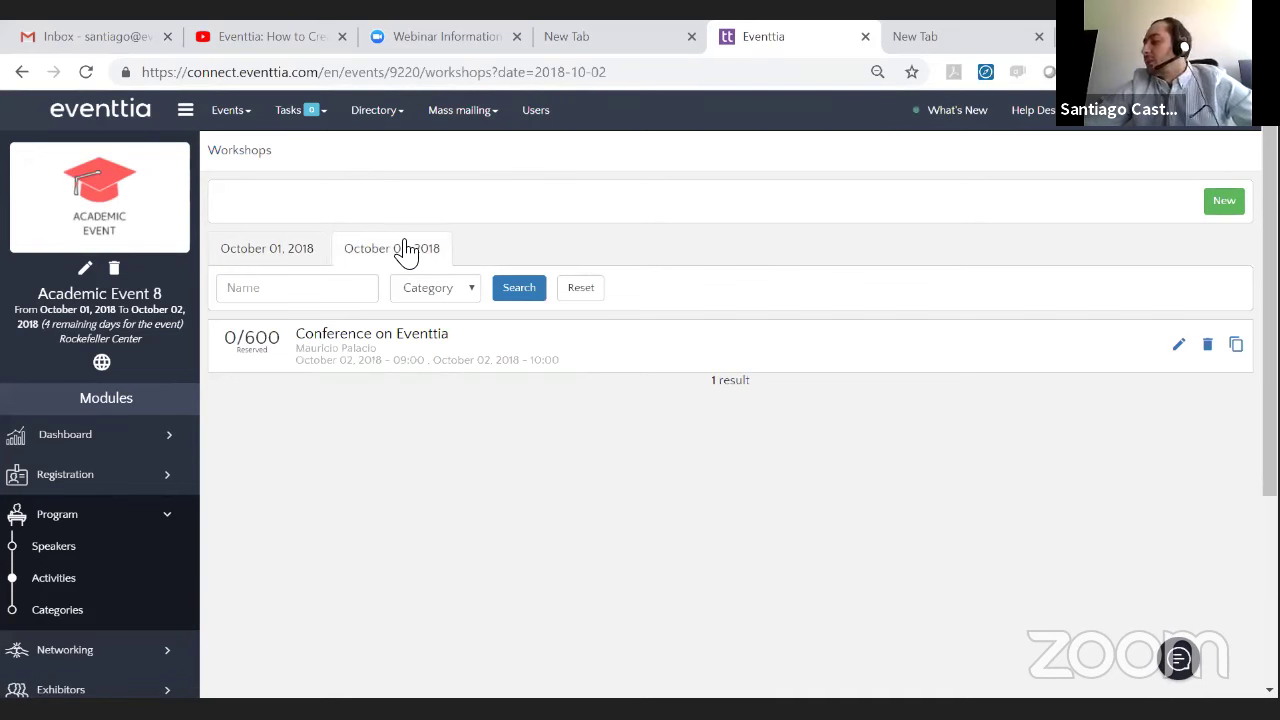
scroll(466, 369, down, 2)
scroll(86, 514, up, 2)
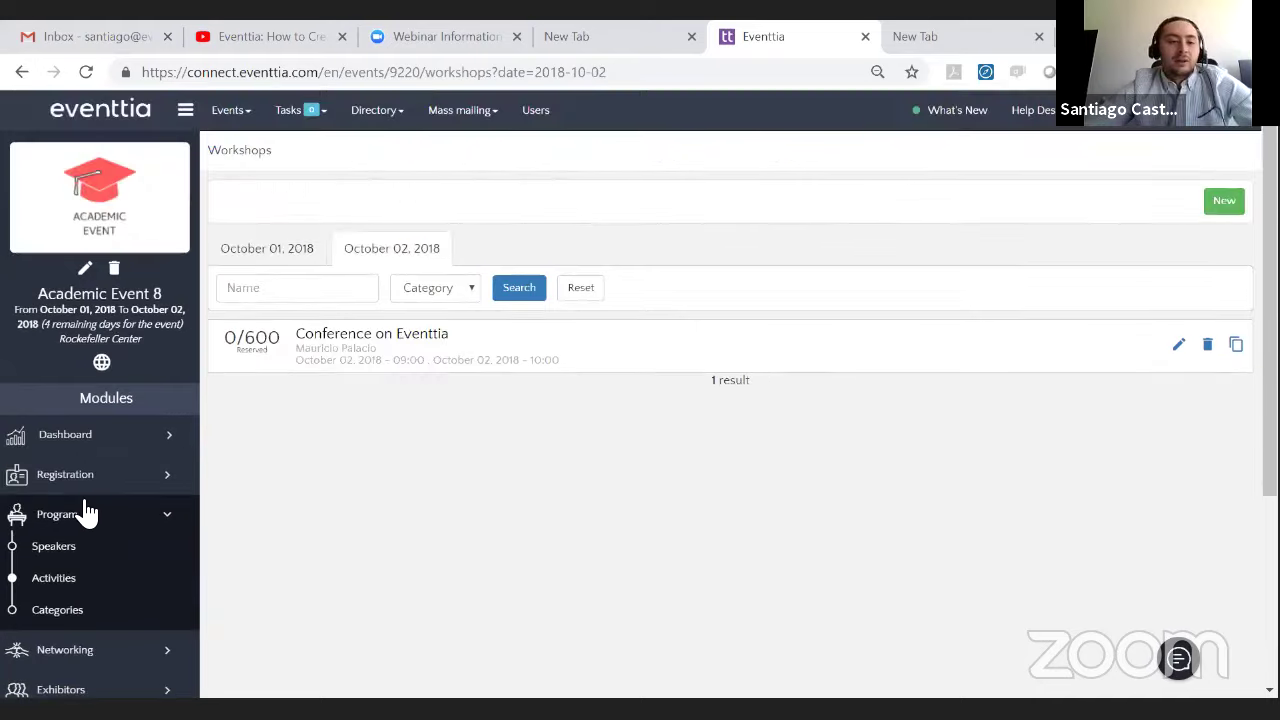
scroll(94, 509, down, 4)
click(145, 237)
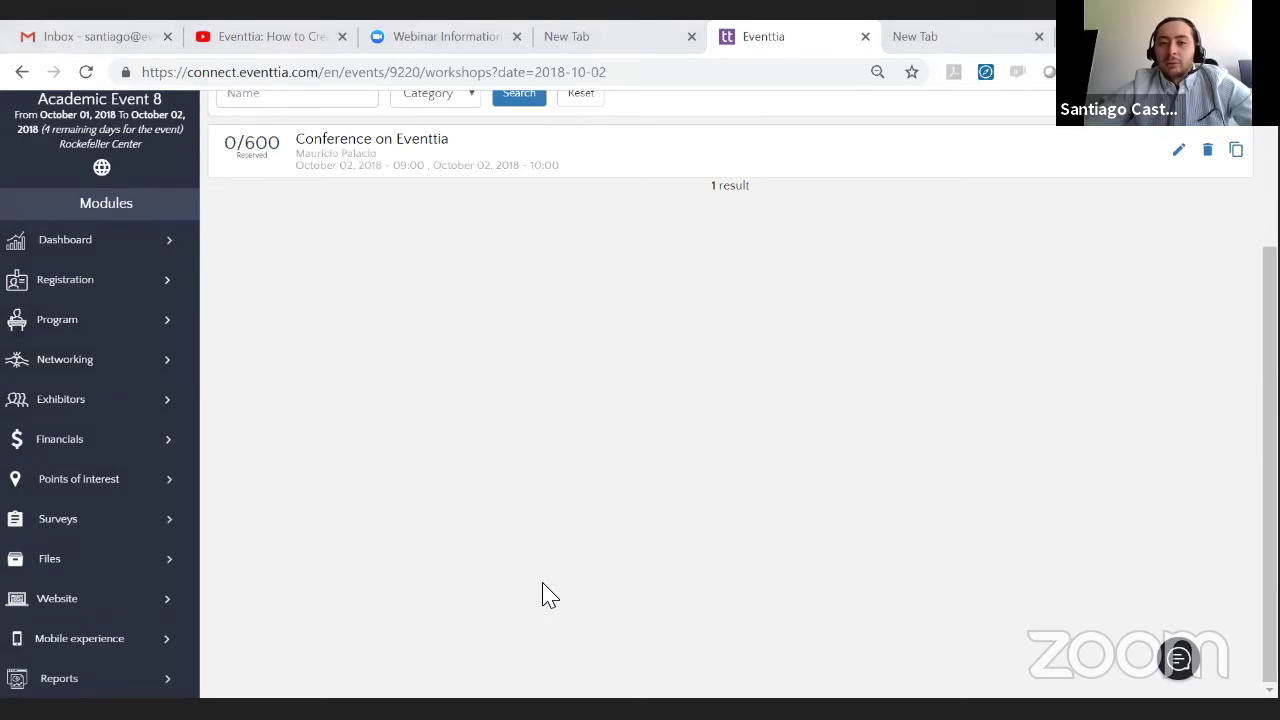
click(85, 478)
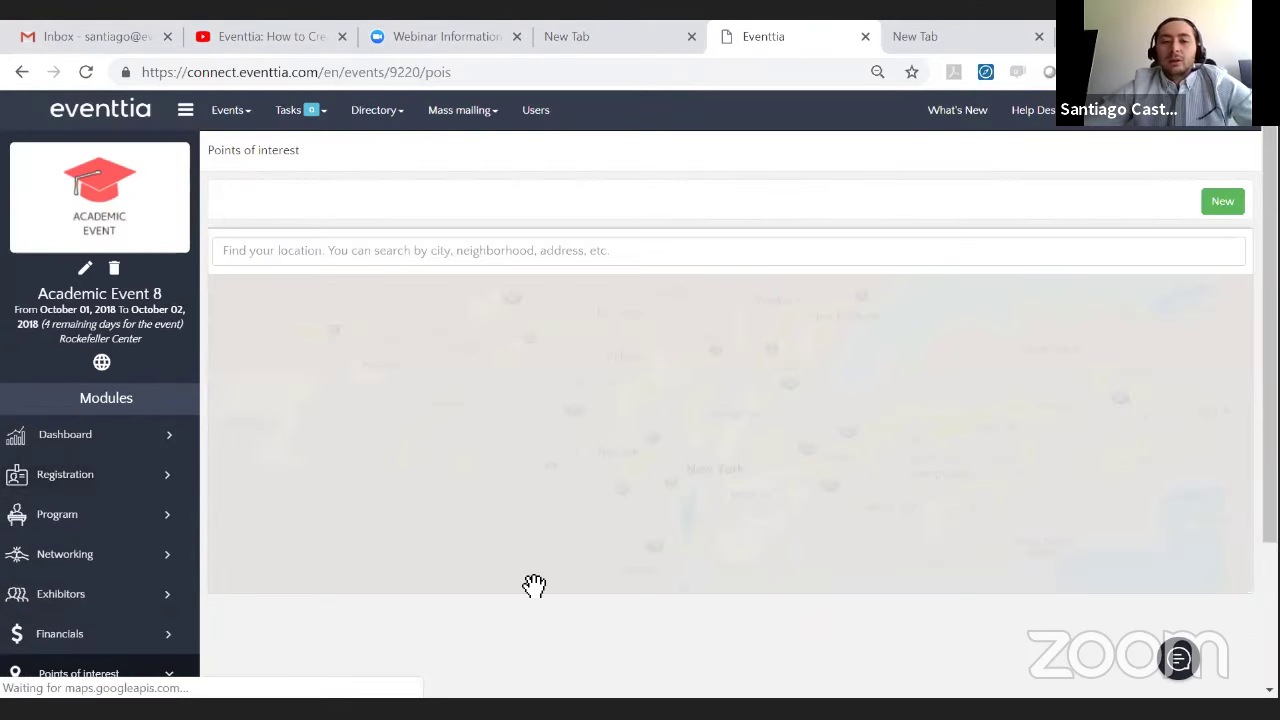
- Start a new point of interest and check the Rockefeller Center pin's address
scroll(20, 294, down, 2)
scroll(20, 294, up, 1)
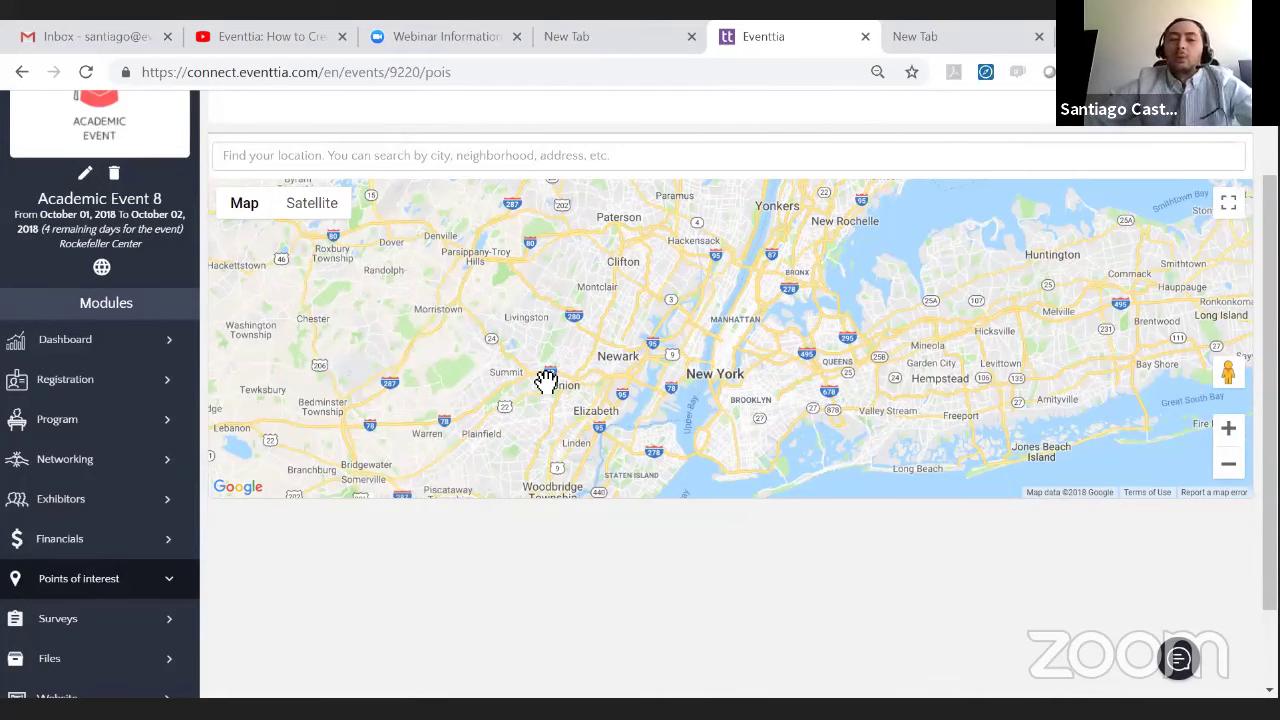
scroll(1194, 280, up, 1)
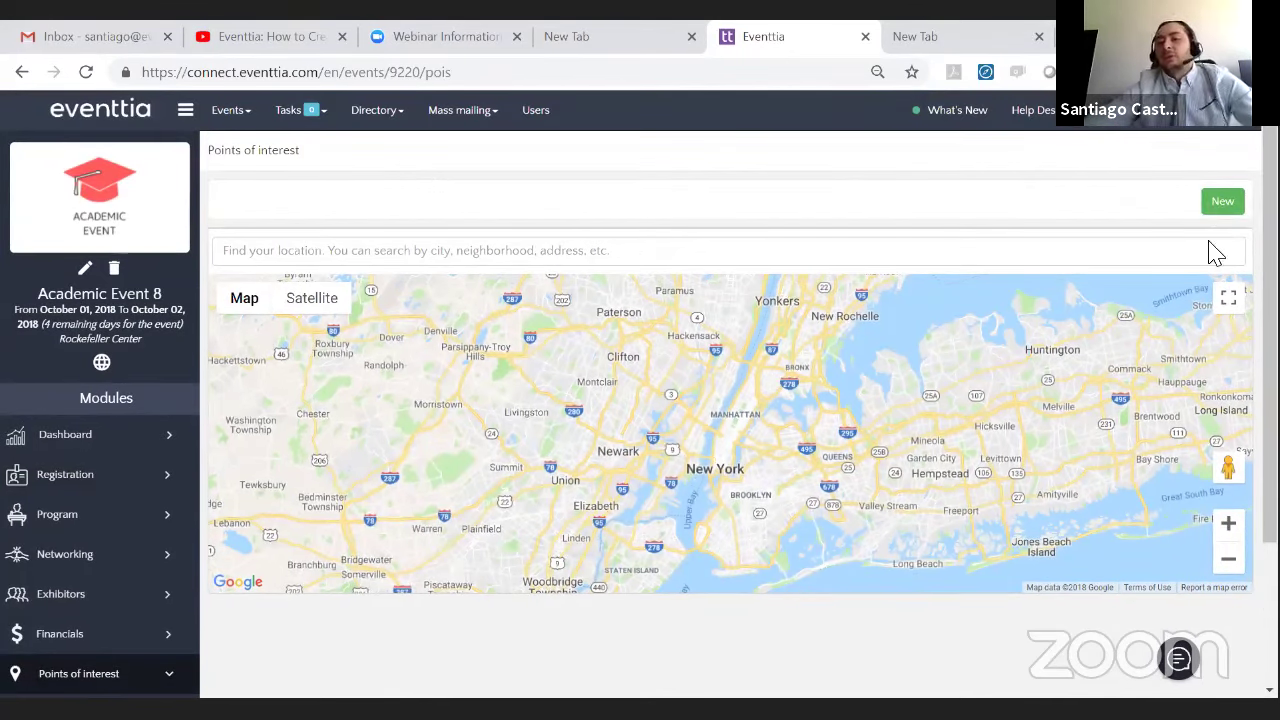
click(1222, 201)
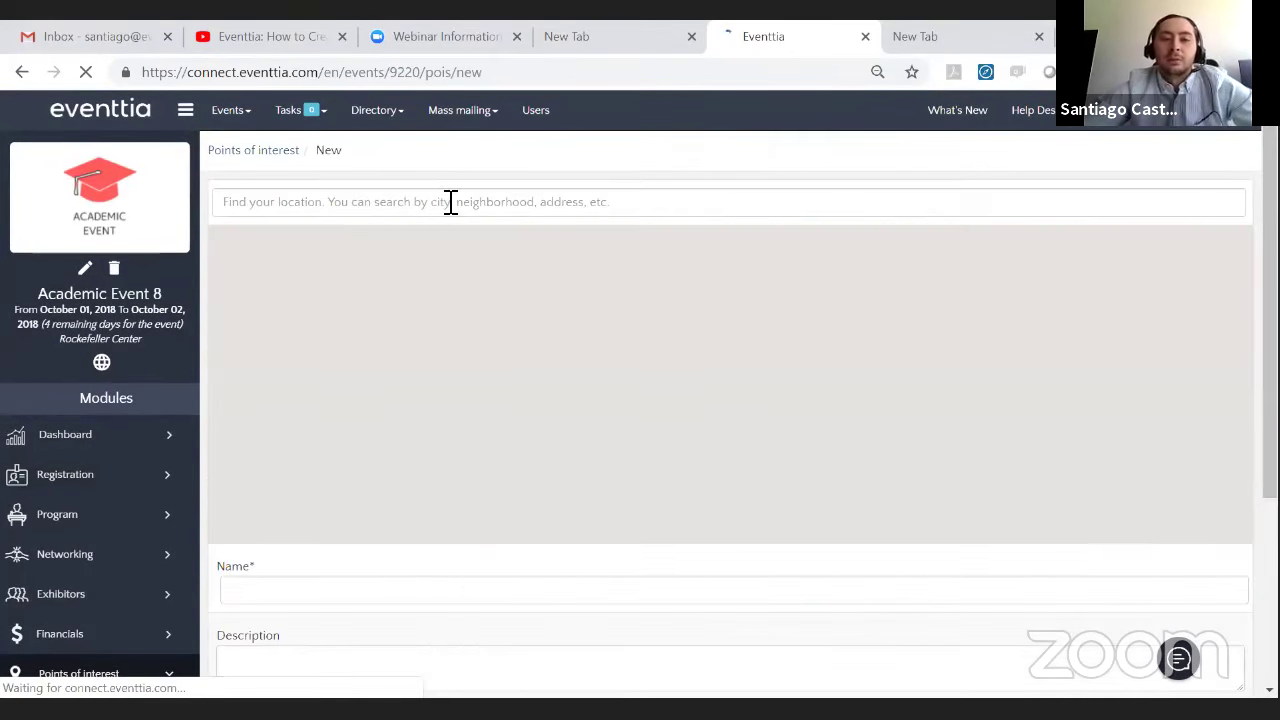
scroll(600, 260, down, 1)
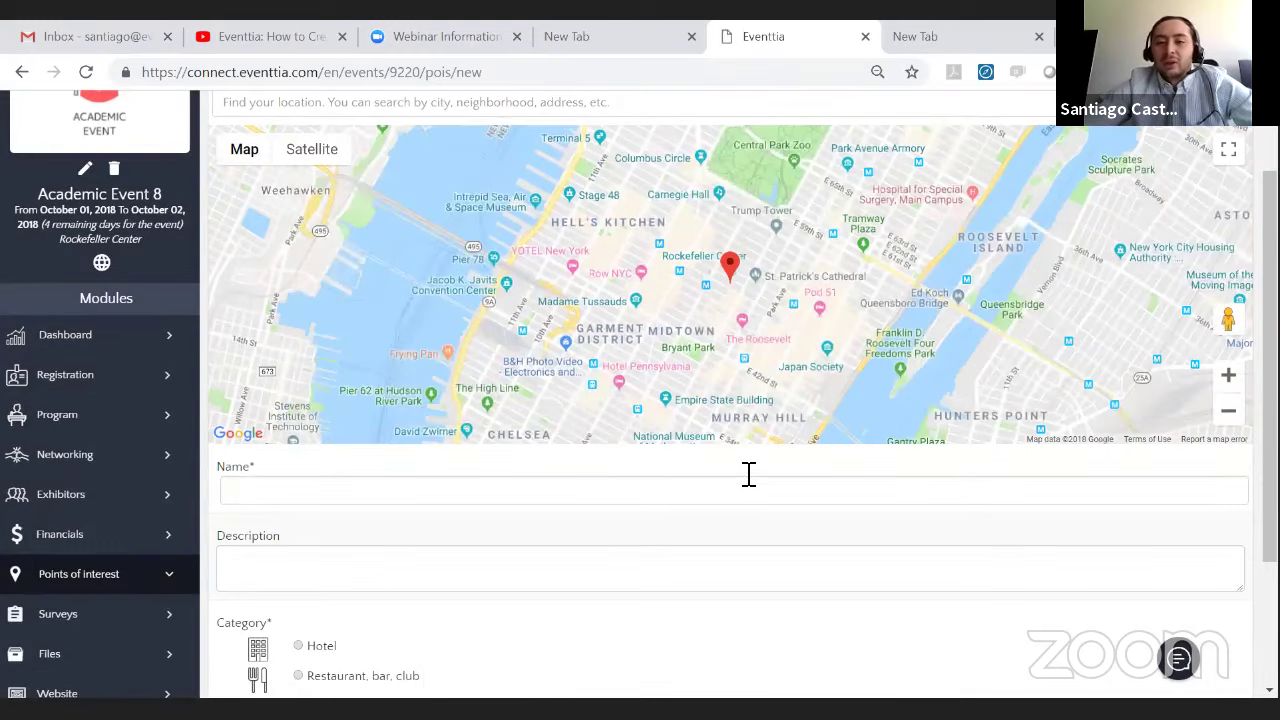
click(706, 290)
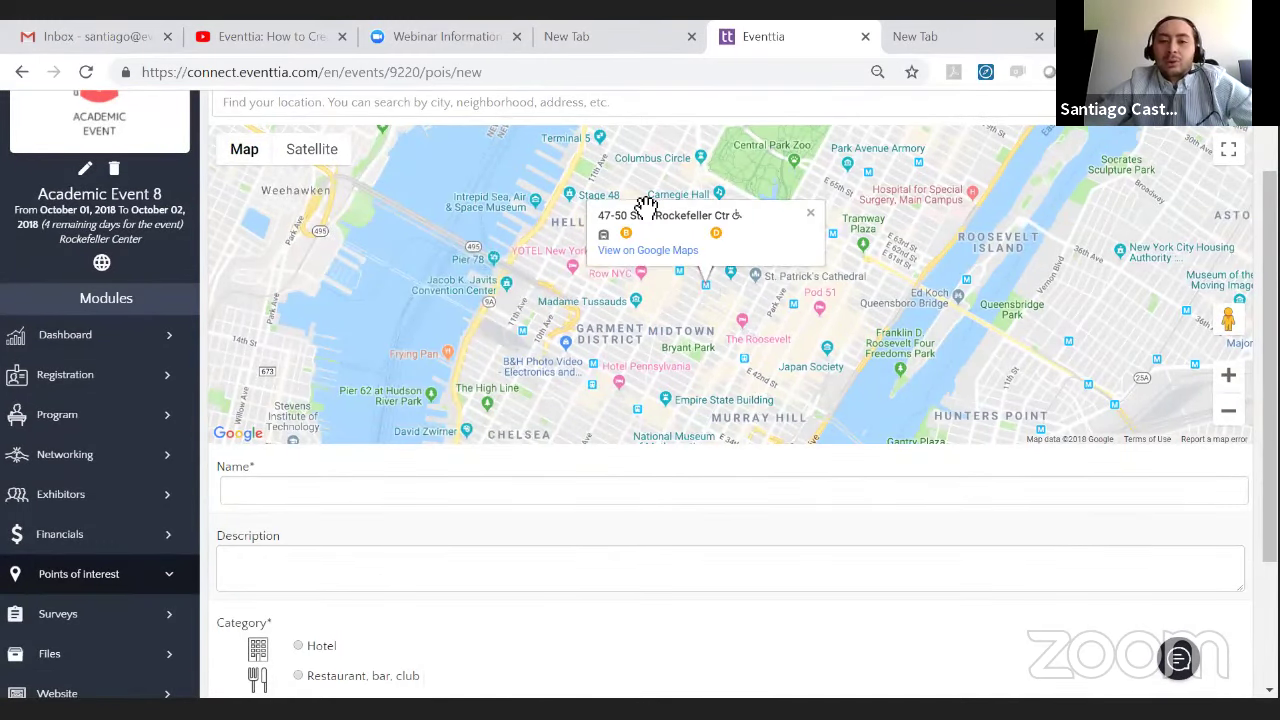
- Search for and select the 47-50 Sts - Rockefeller Ctr location
click(484, 108)
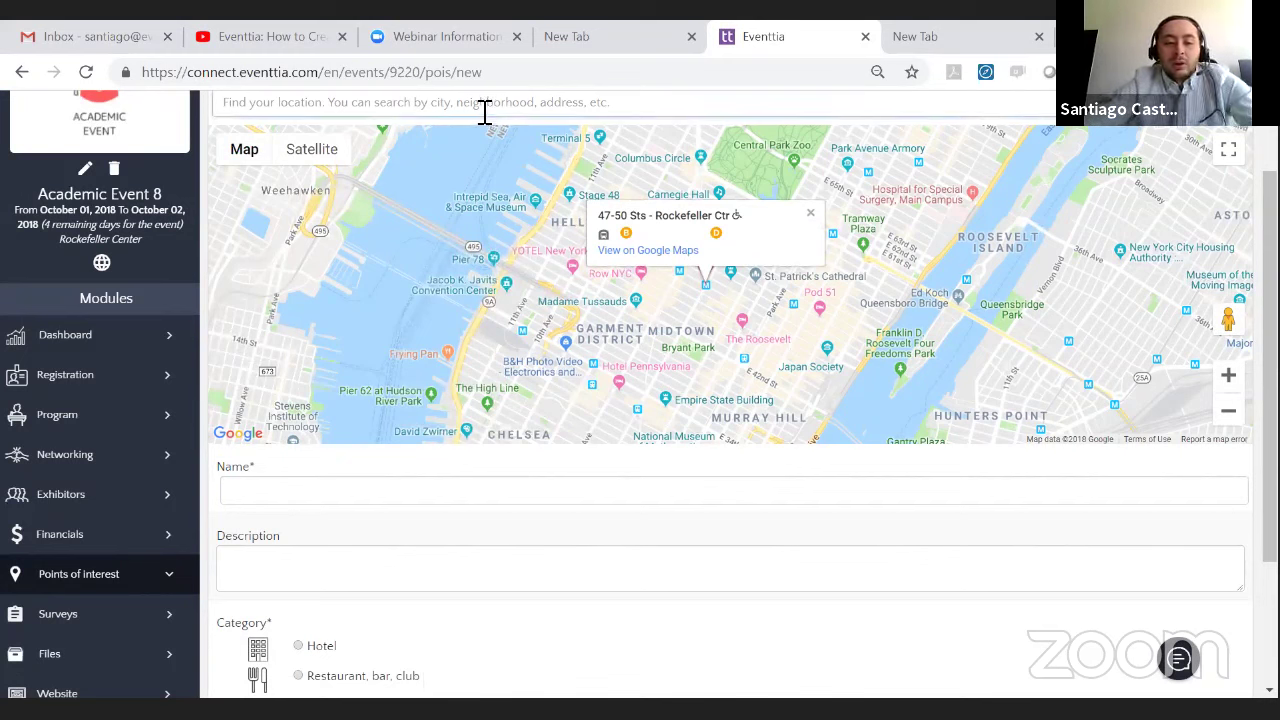
text(47)
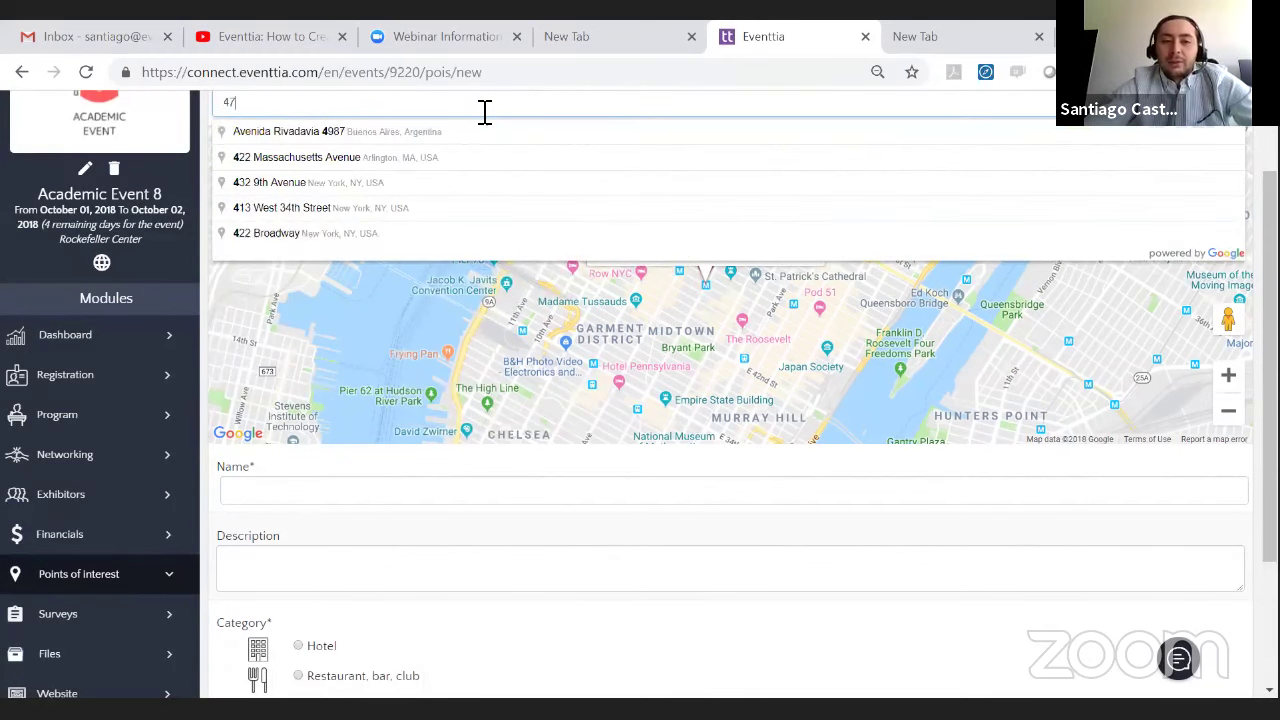
text(-6)
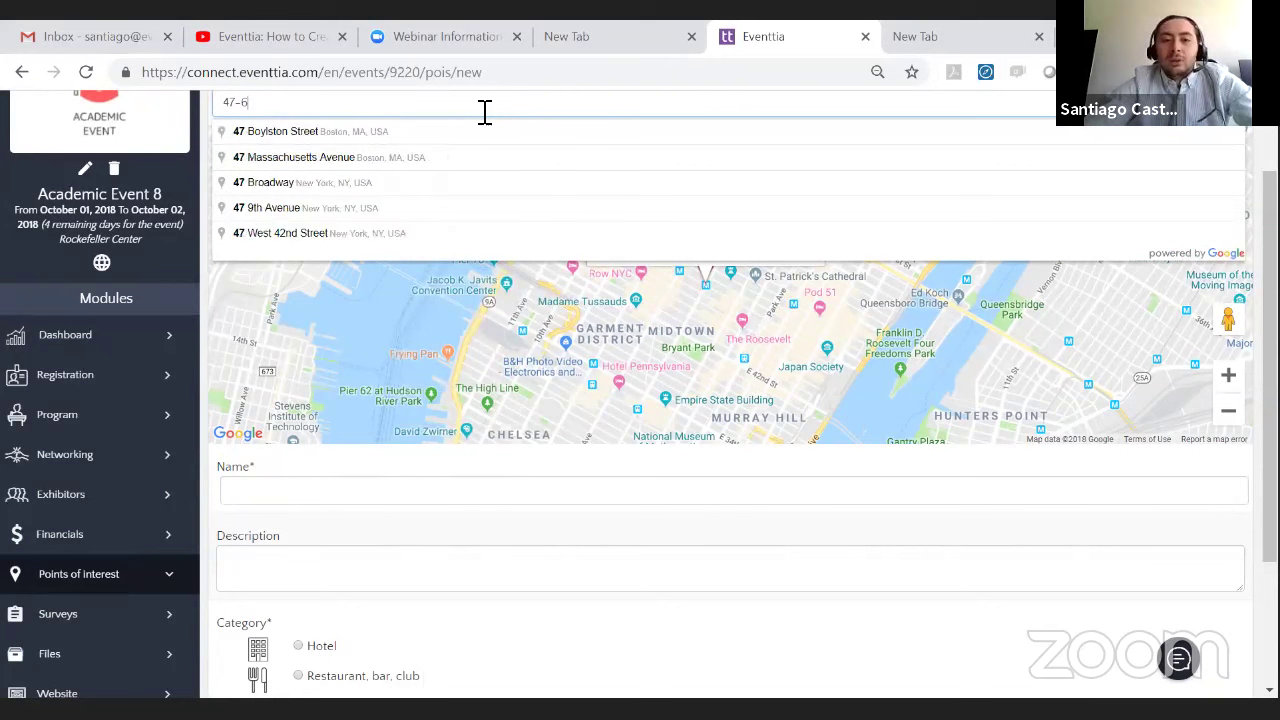
key(BackSpace)
text(50 st)
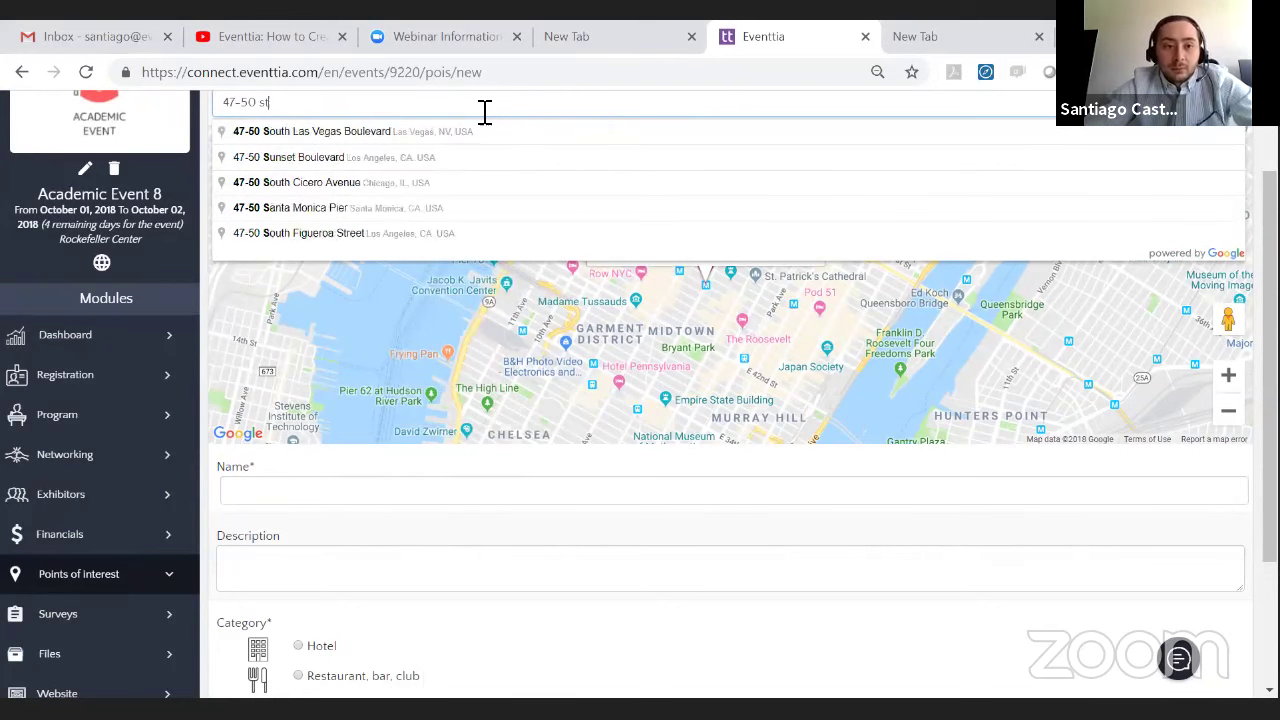
text(4)
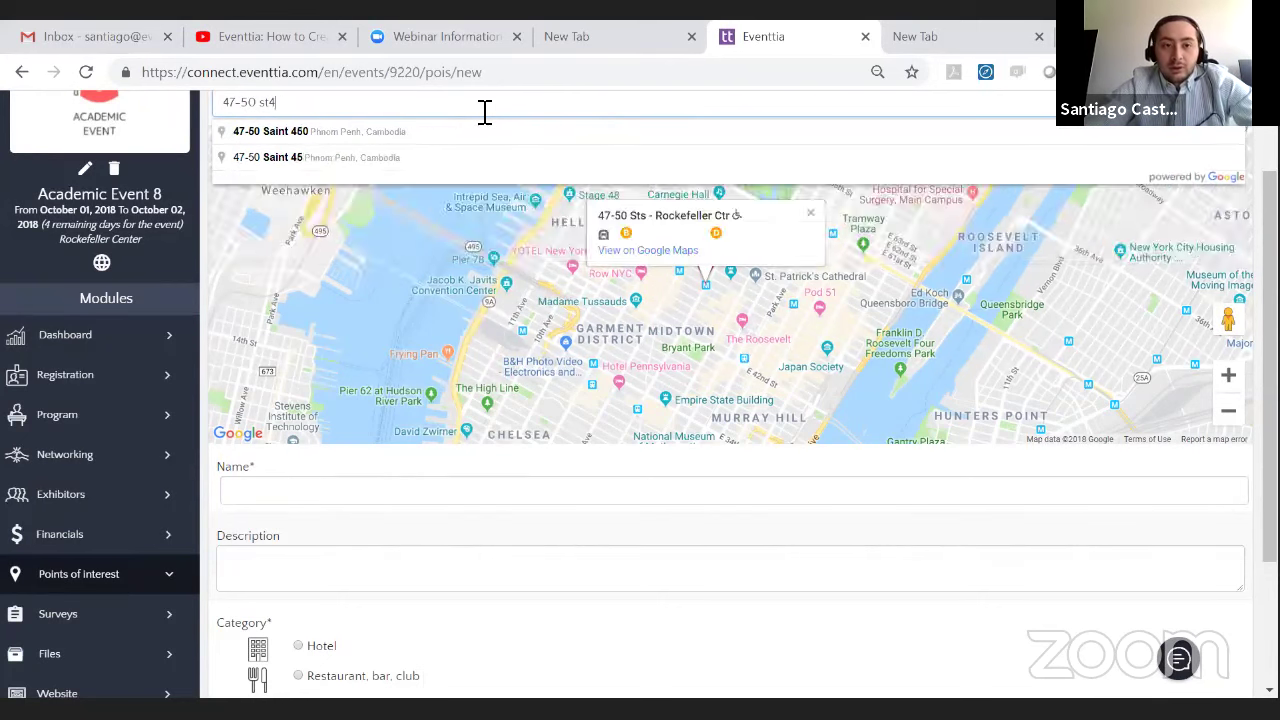
key(BackSpace)
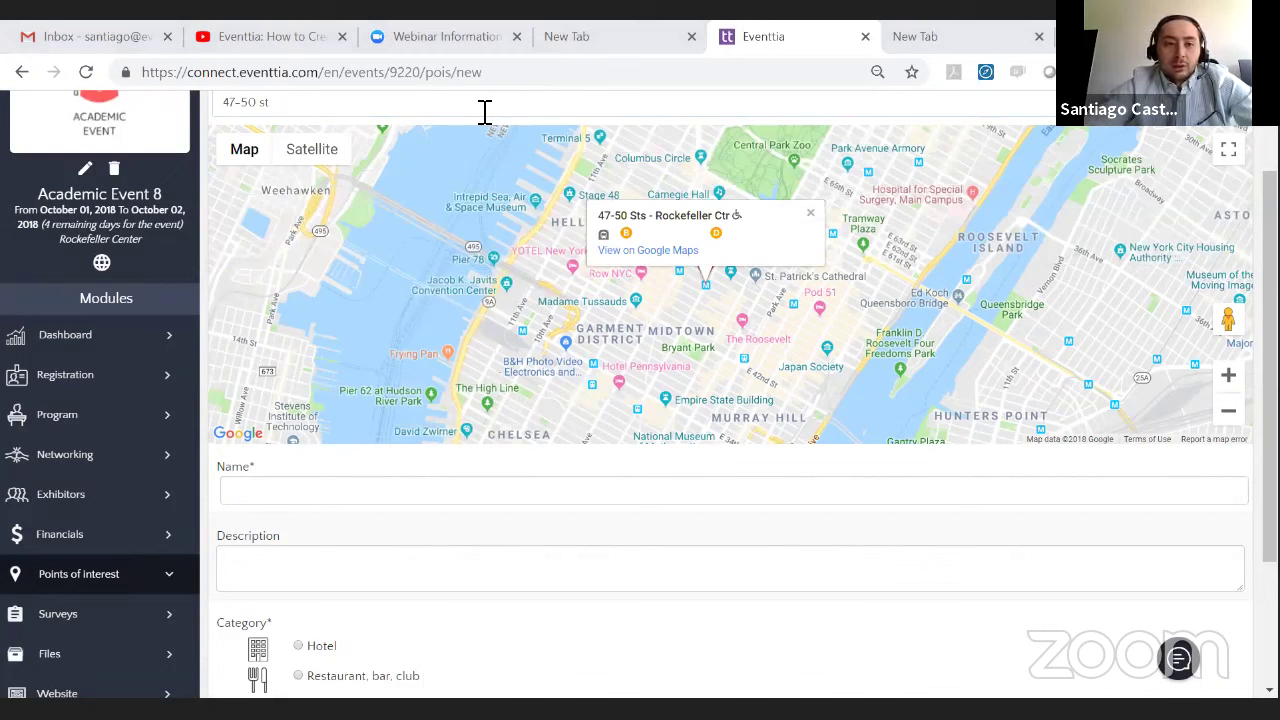
text(reet)
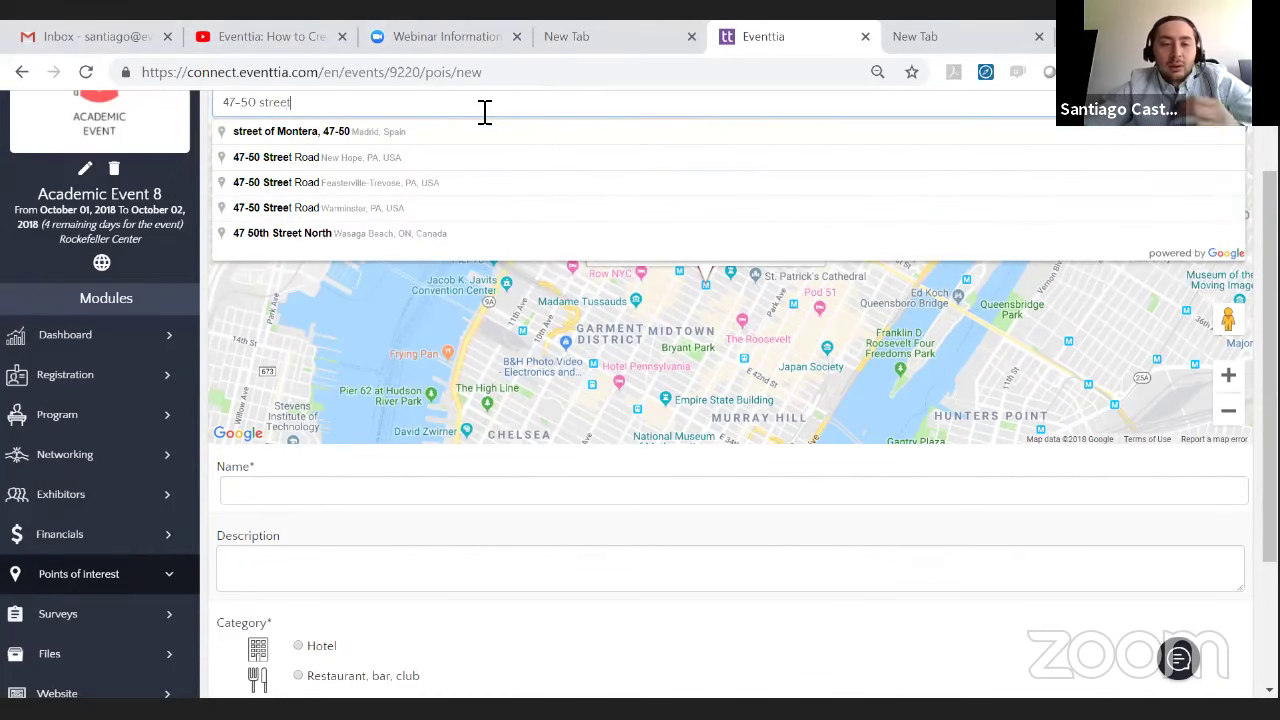
click(771, 484)
scroll(680, 249, down, 2)
scroll(422, 197, up, 3)
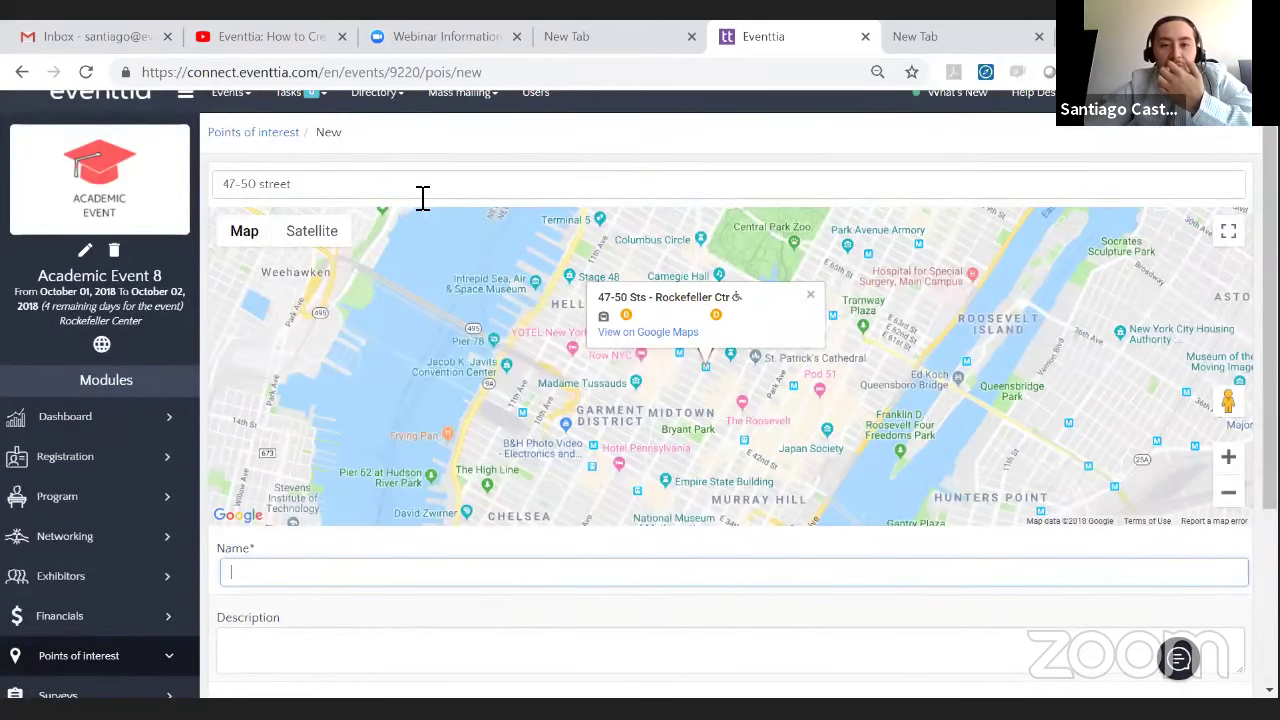
click(363, 200)
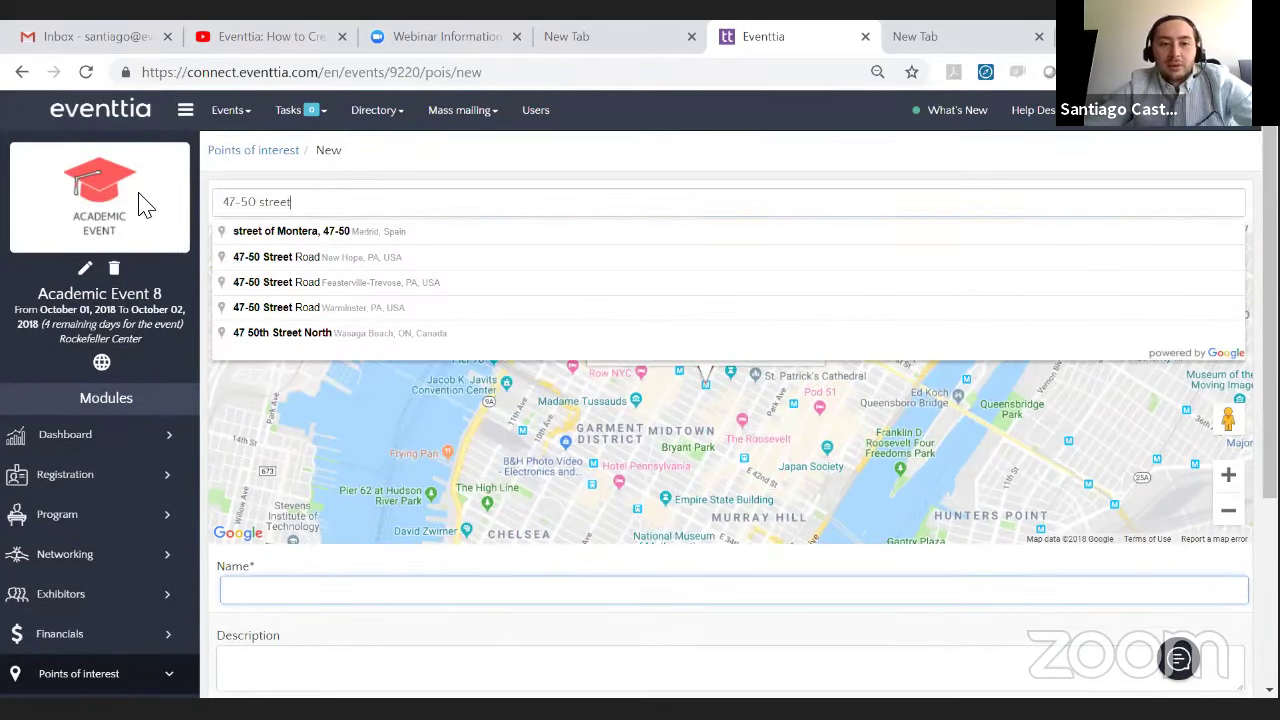
click(395, 205)
key(BackSpace)
key(BackSpace)
key(BackSpace)
key(BackSpace)
text(s)
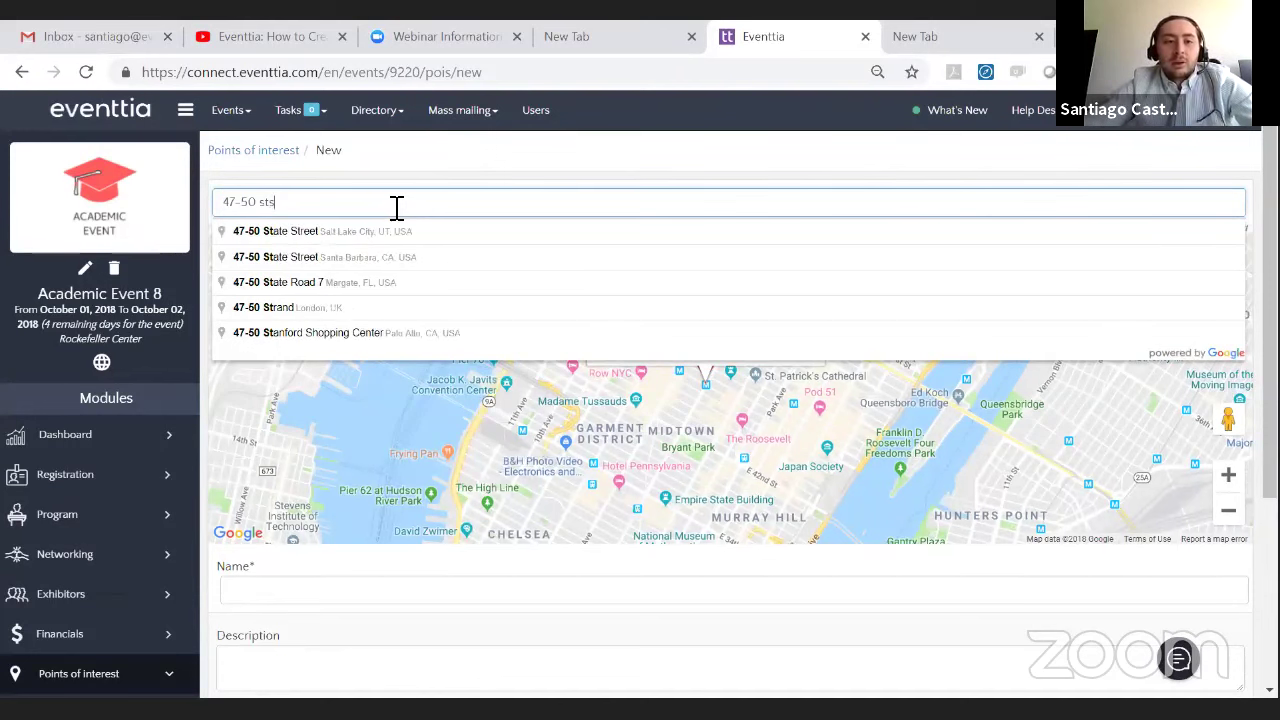
text( roc)
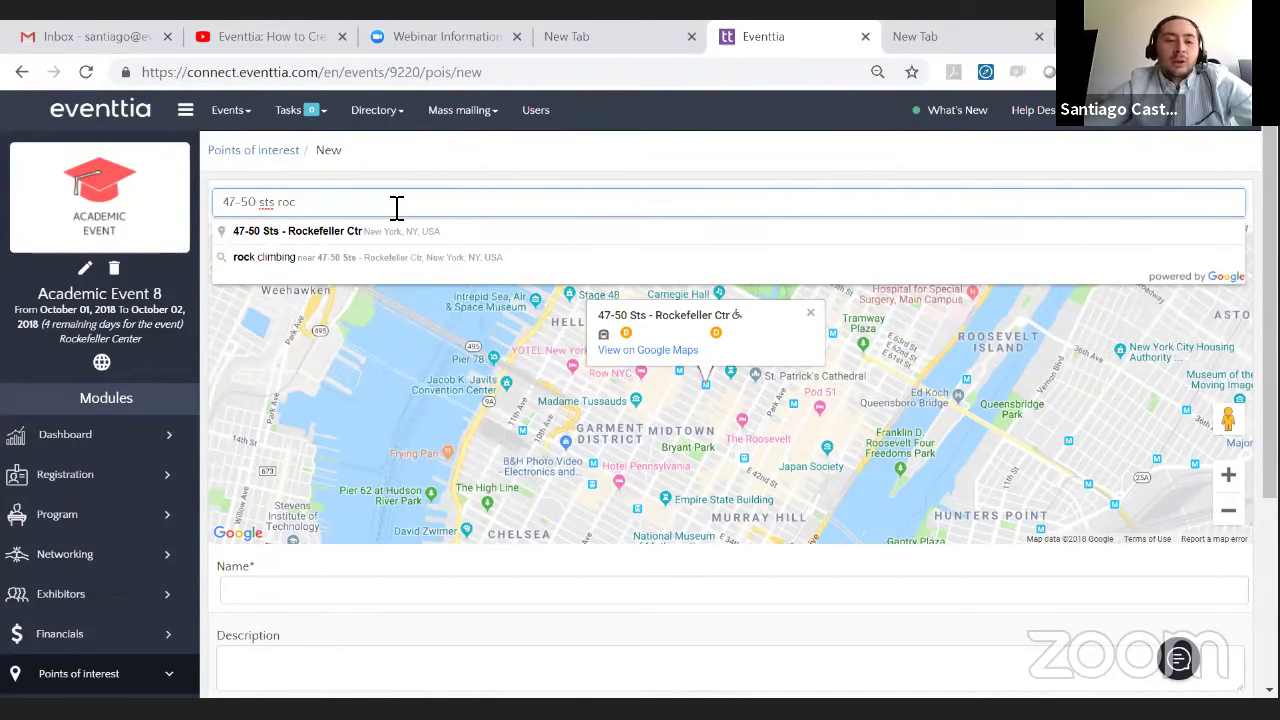
click(457, 233)
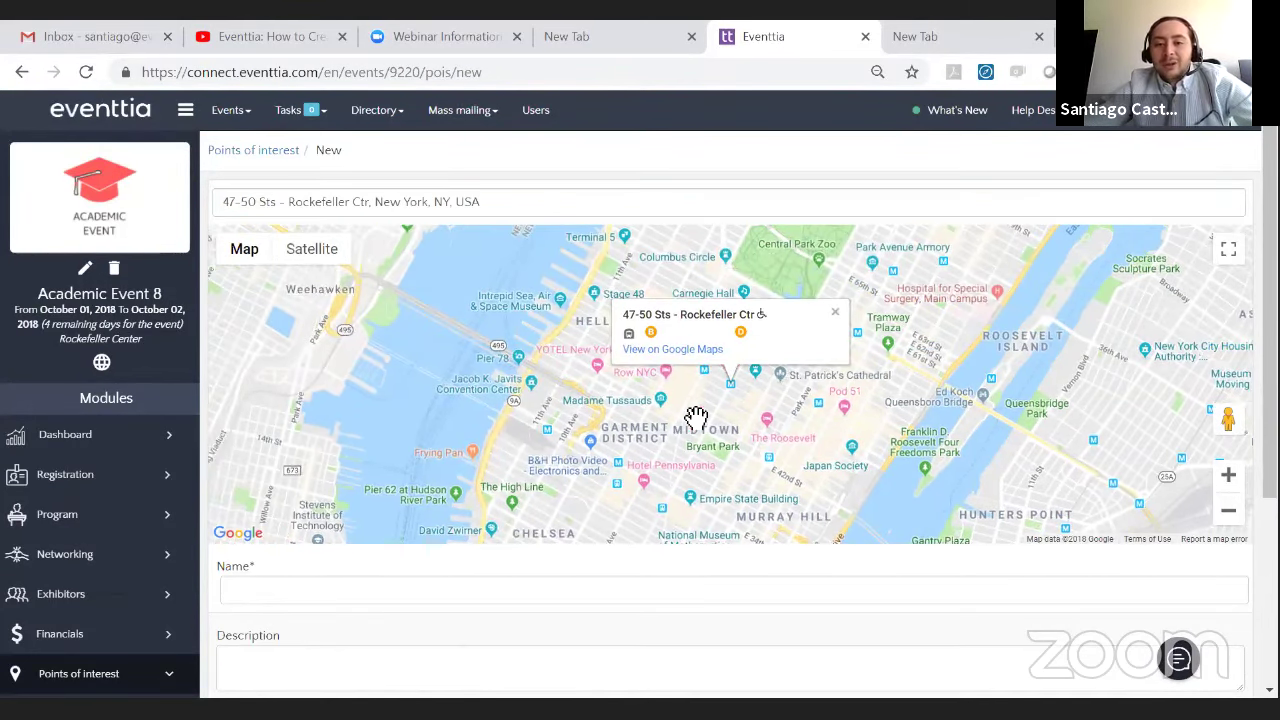
- Name it Subway Station, describe it as the closest subway station, and set category Transportation
click(835, 313)
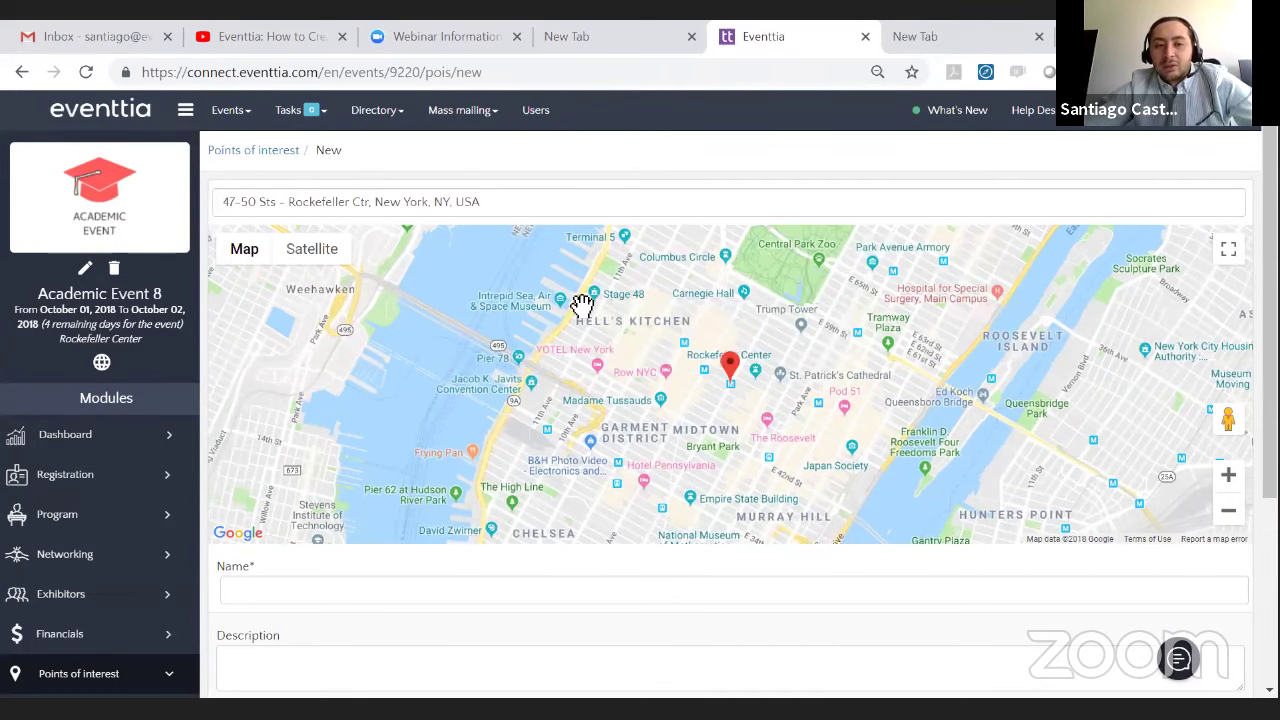
scroll(346, 346, down, 3)
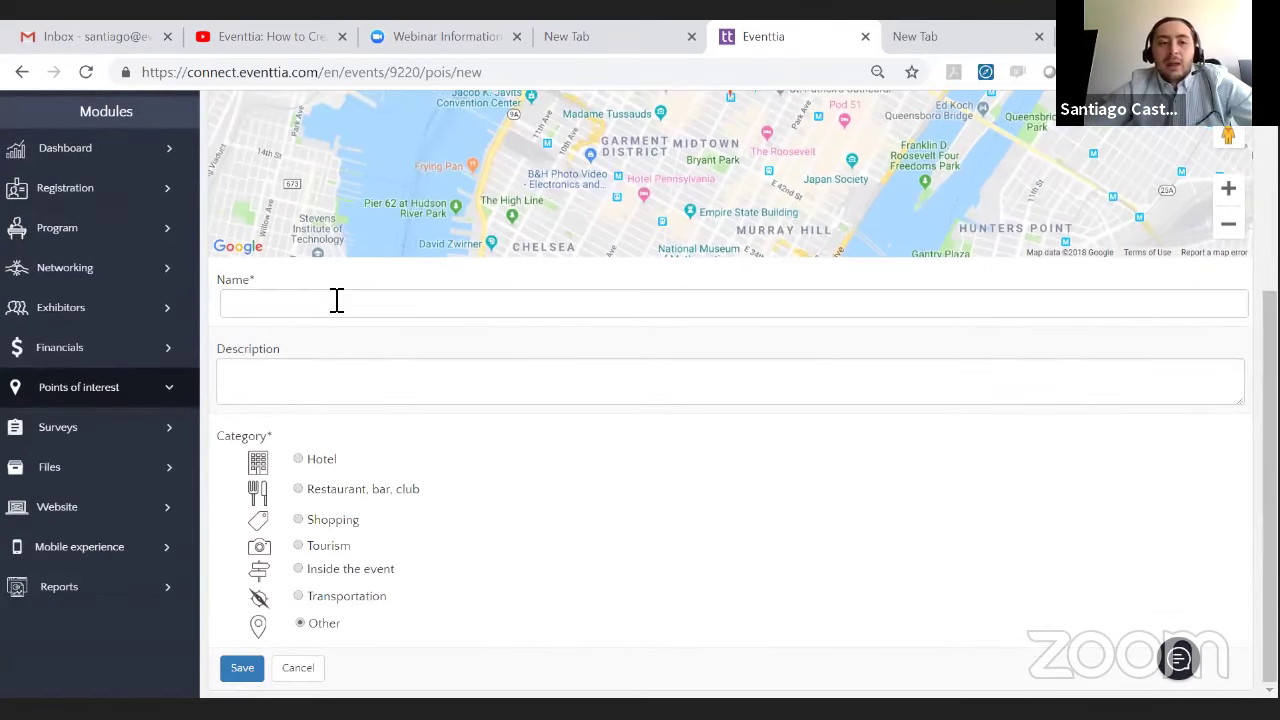
click(337, 300)
text(Subway Station)
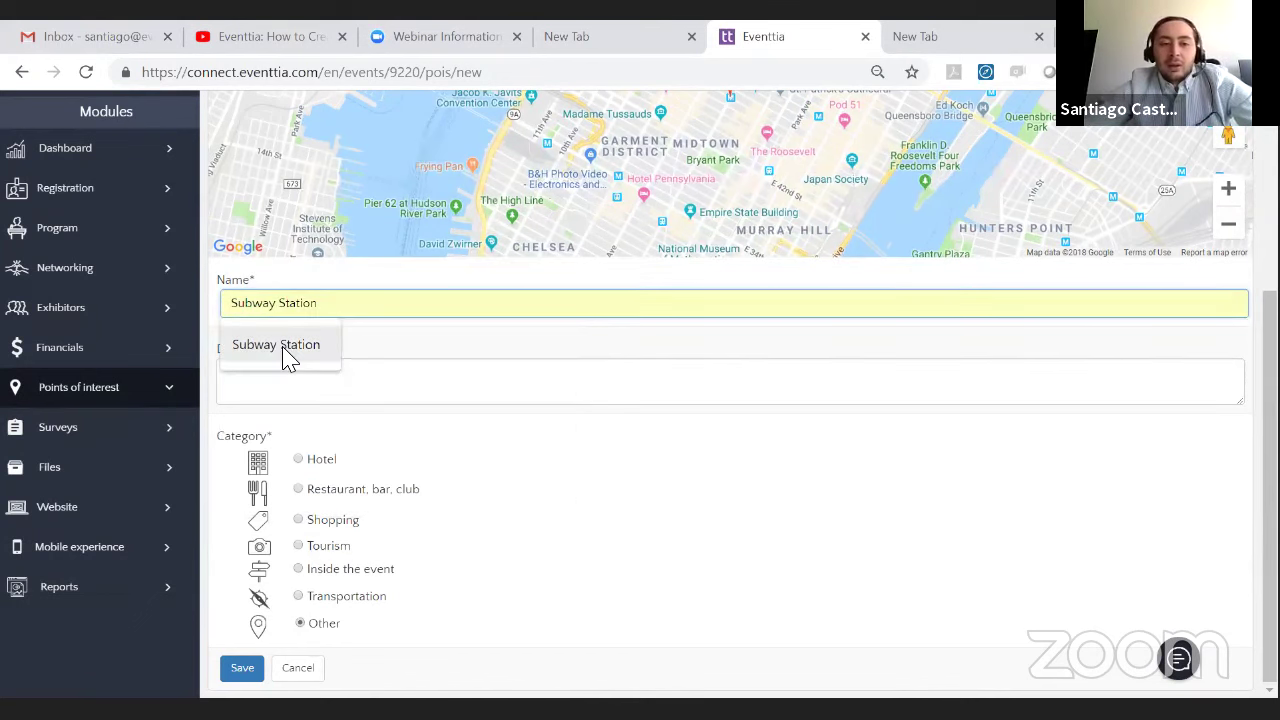
click(286, 352)
click(316, 372)
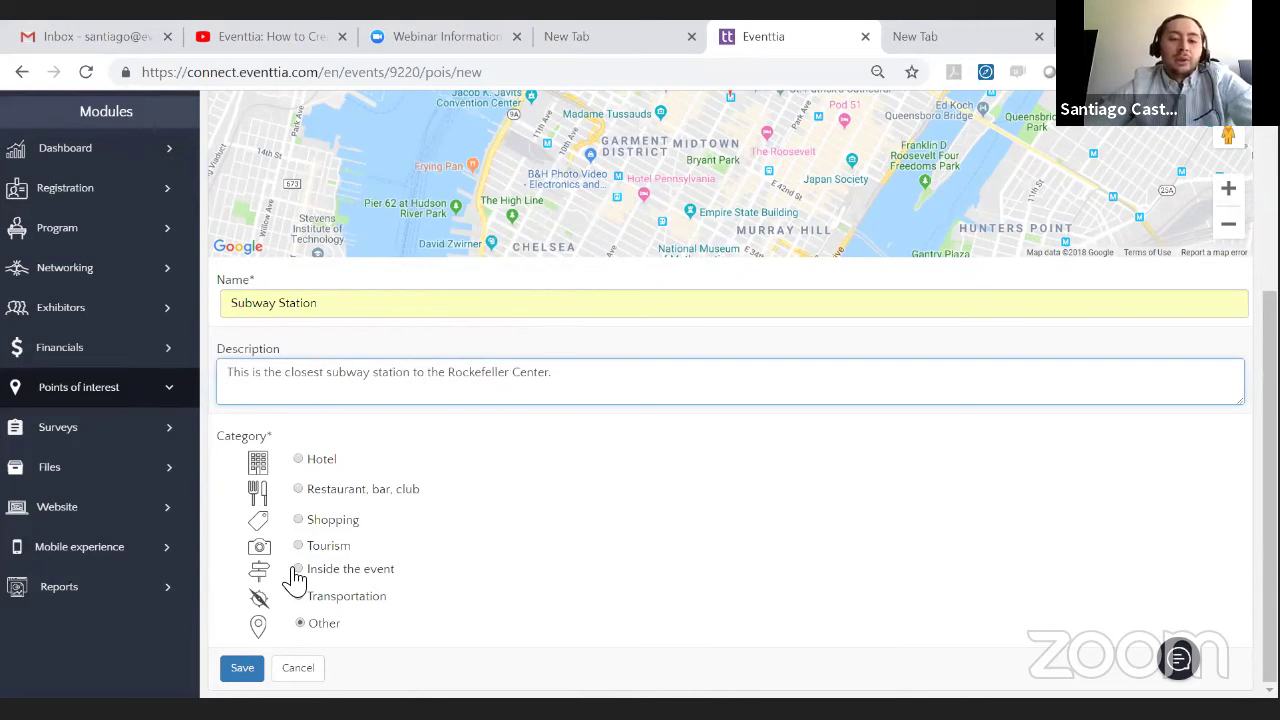
click(298, 596)
click(245, 671)
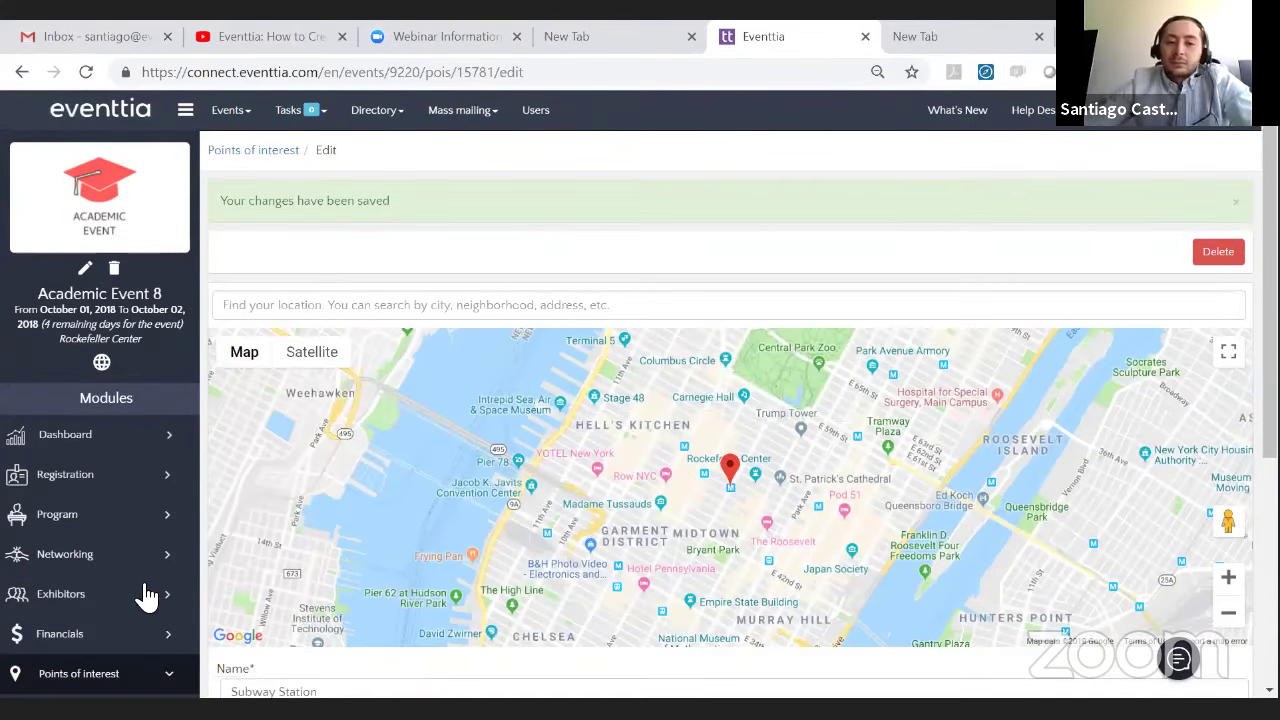
- Save the Subway Station point of interest, return to the list, and begin another one
scroll(509, 437, down, 4)
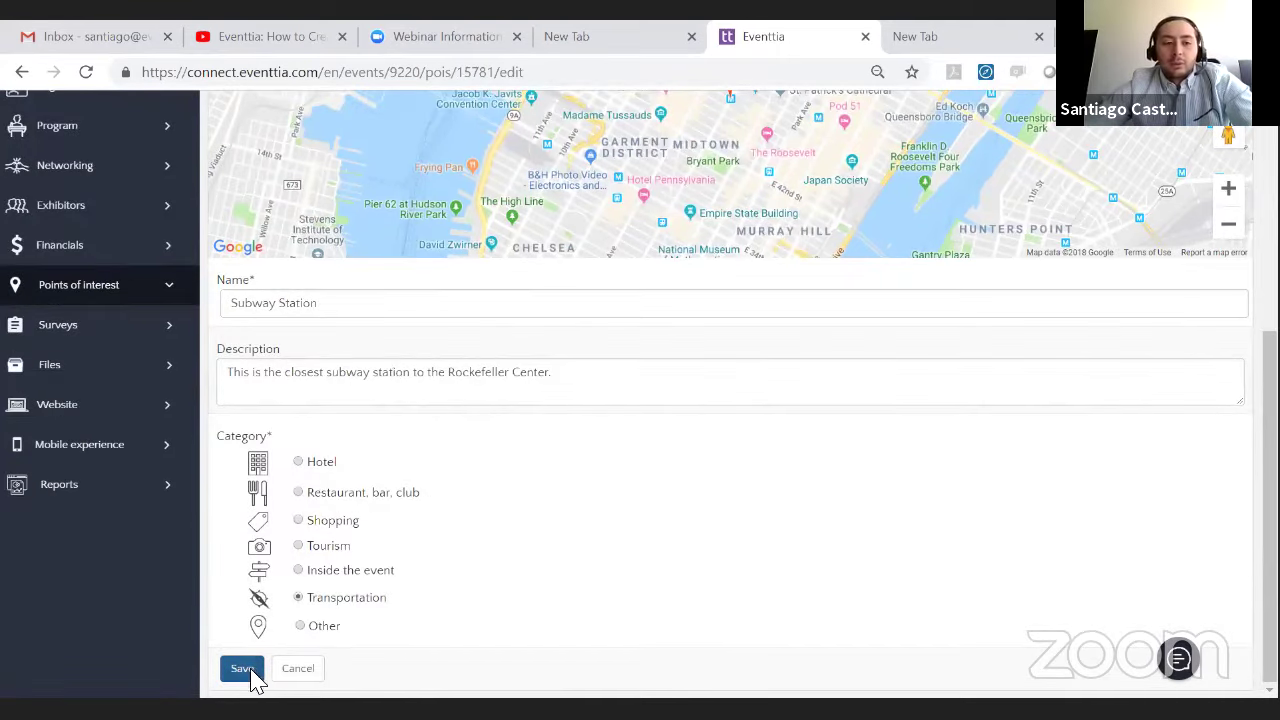
click(253, 675)
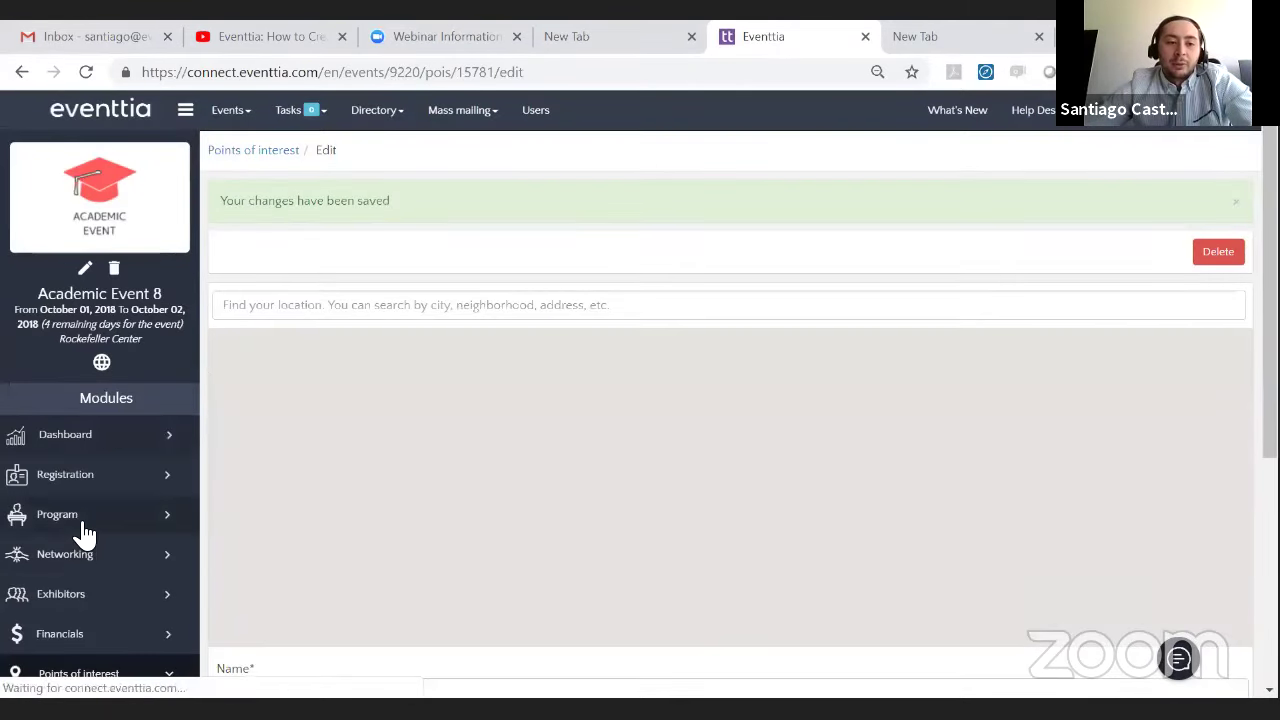
scroll(90, 370, down, 4)
click(94, 374)
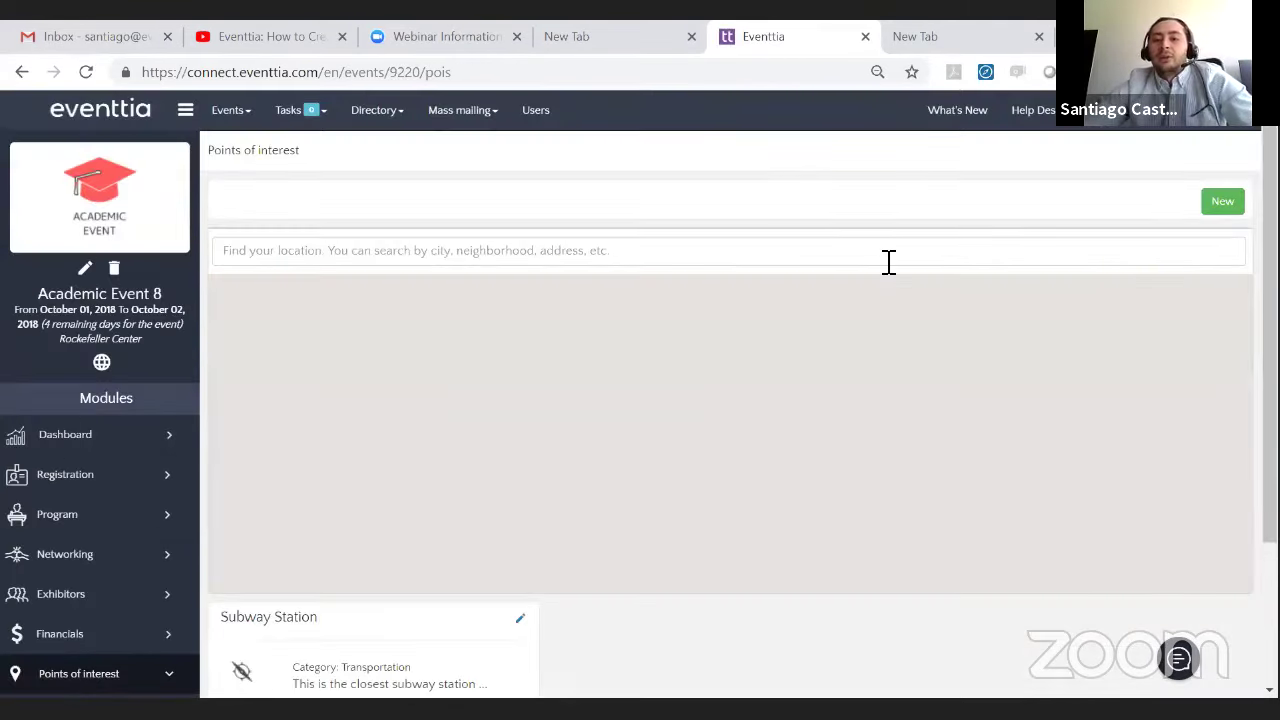
scroll(1169, 466, down, 2)
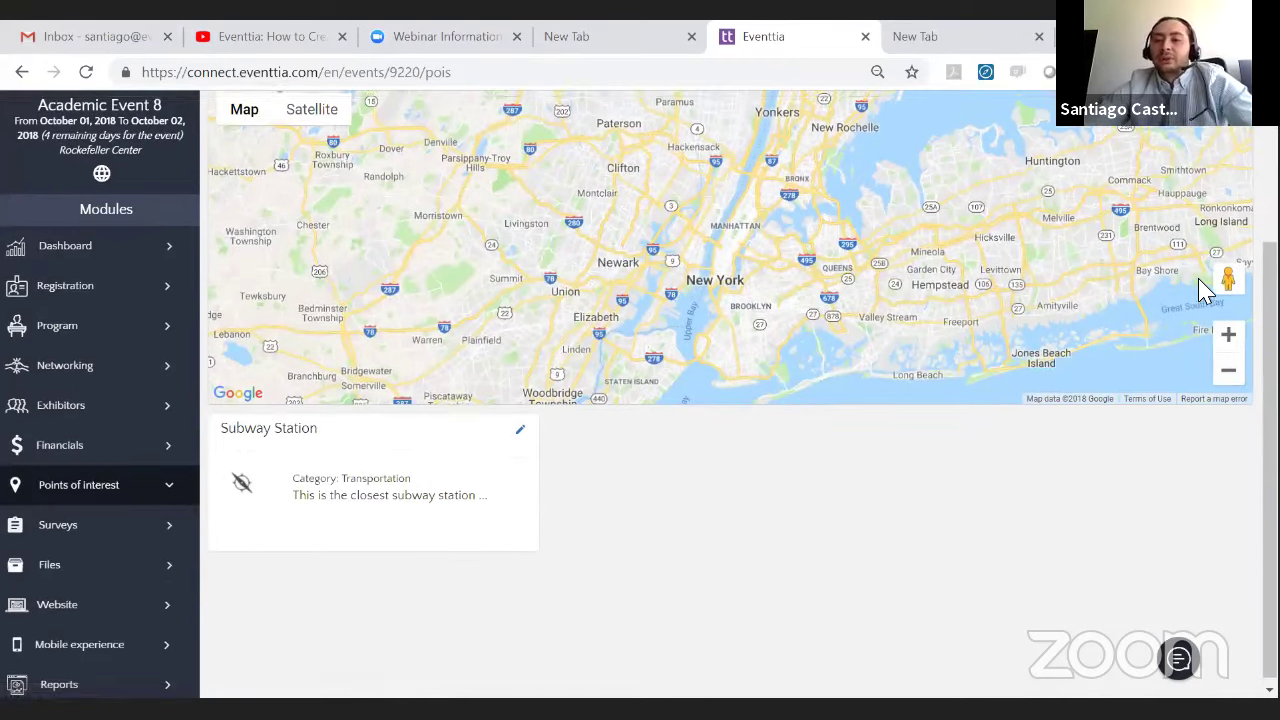
scroll(1205, 290, up, 2)
click(1224, 200)
- Set the new point of interest's location by searching 'st. patric' and picking St Patrick Cathedral
scroll(510, 270, down, 3)
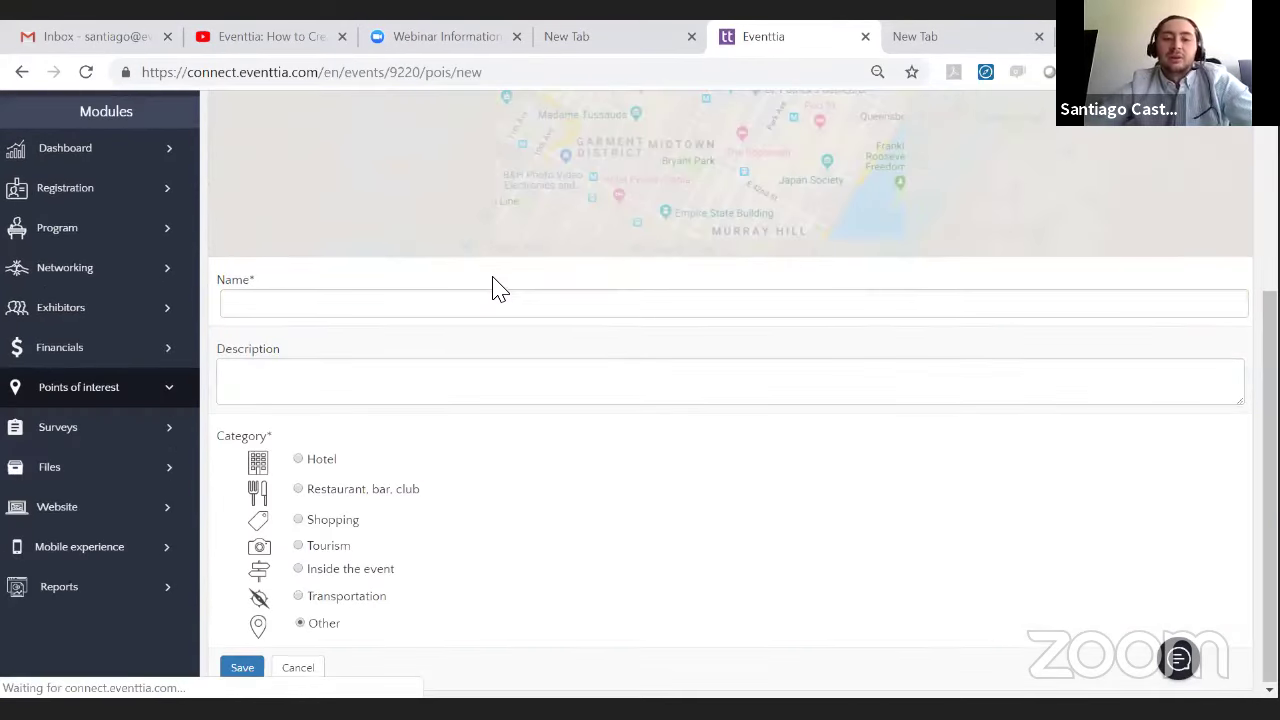
scroll(768, 395, up, 2)
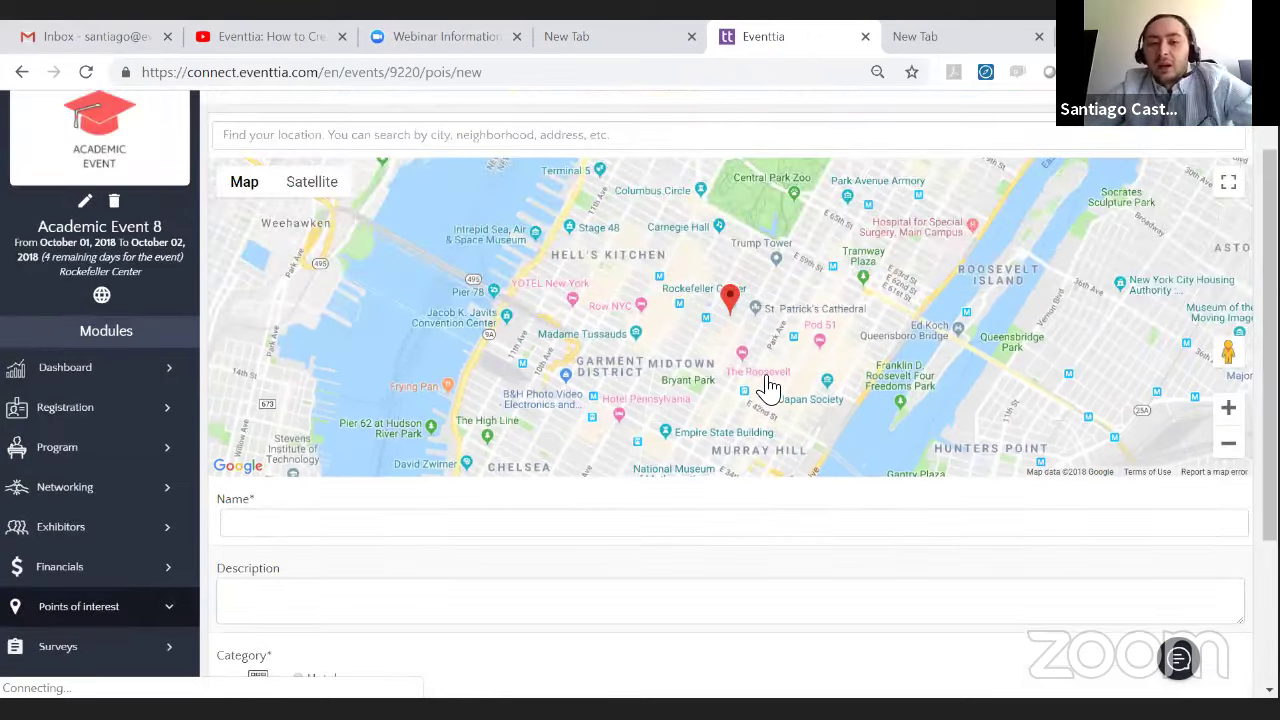
scroll(768, 388, up, 1)
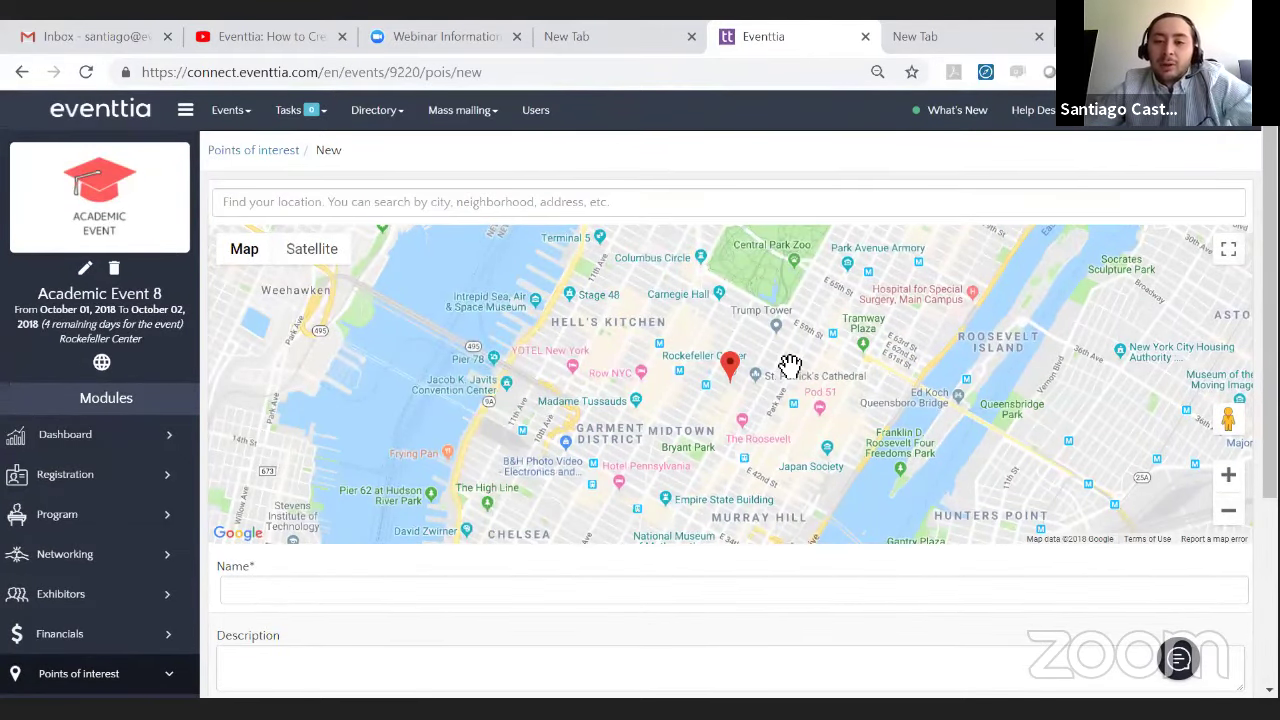
click(600, 205)
text(st. p)
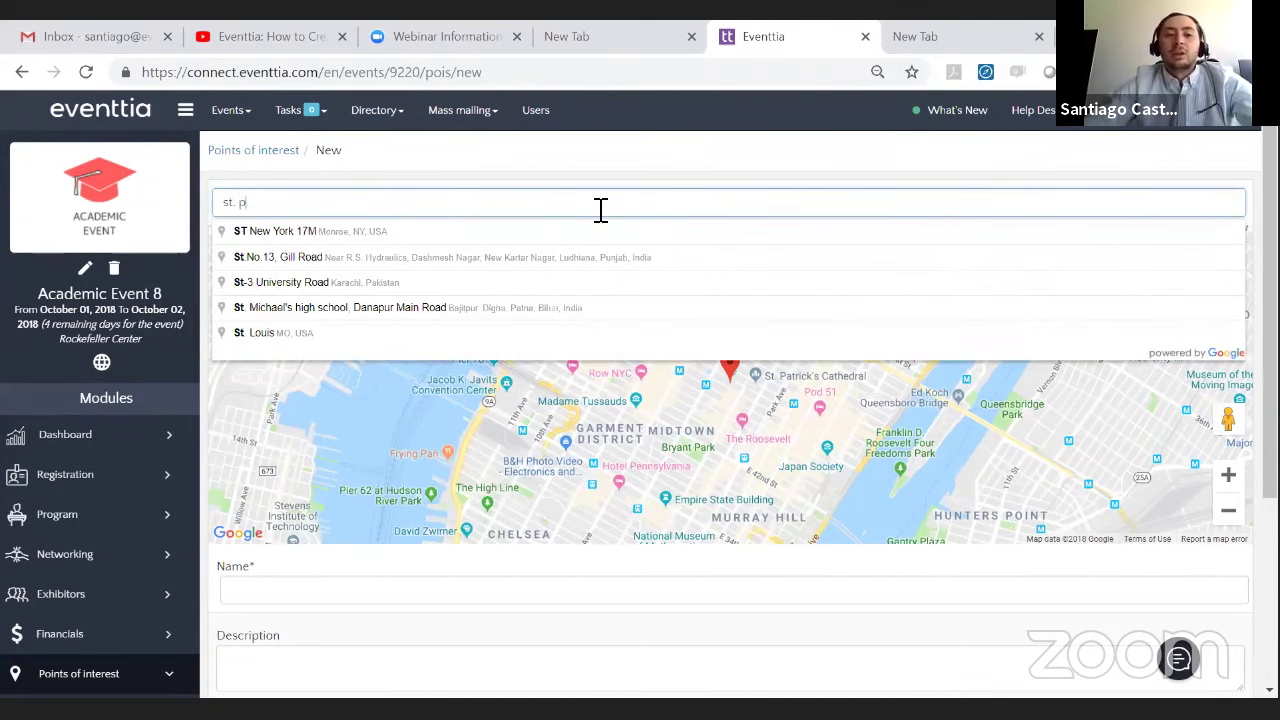
text(atric)
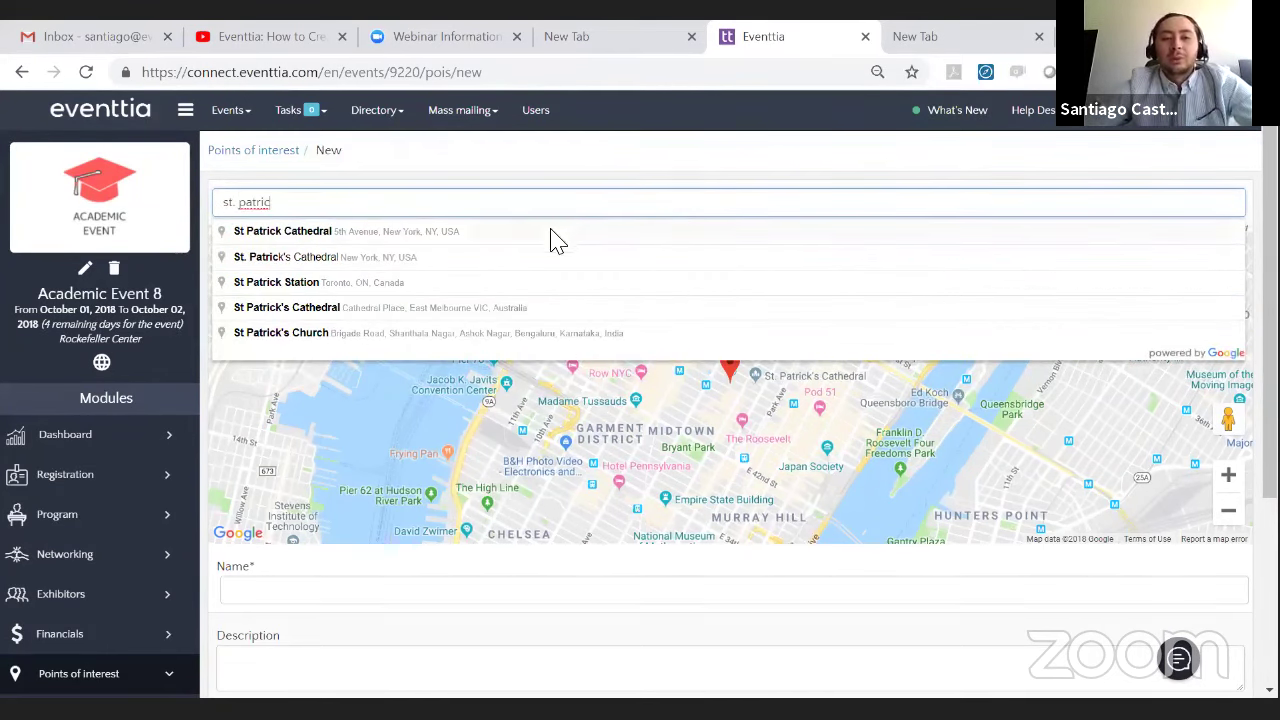
click(555, 240)
scroll(478, 407, down, 2)
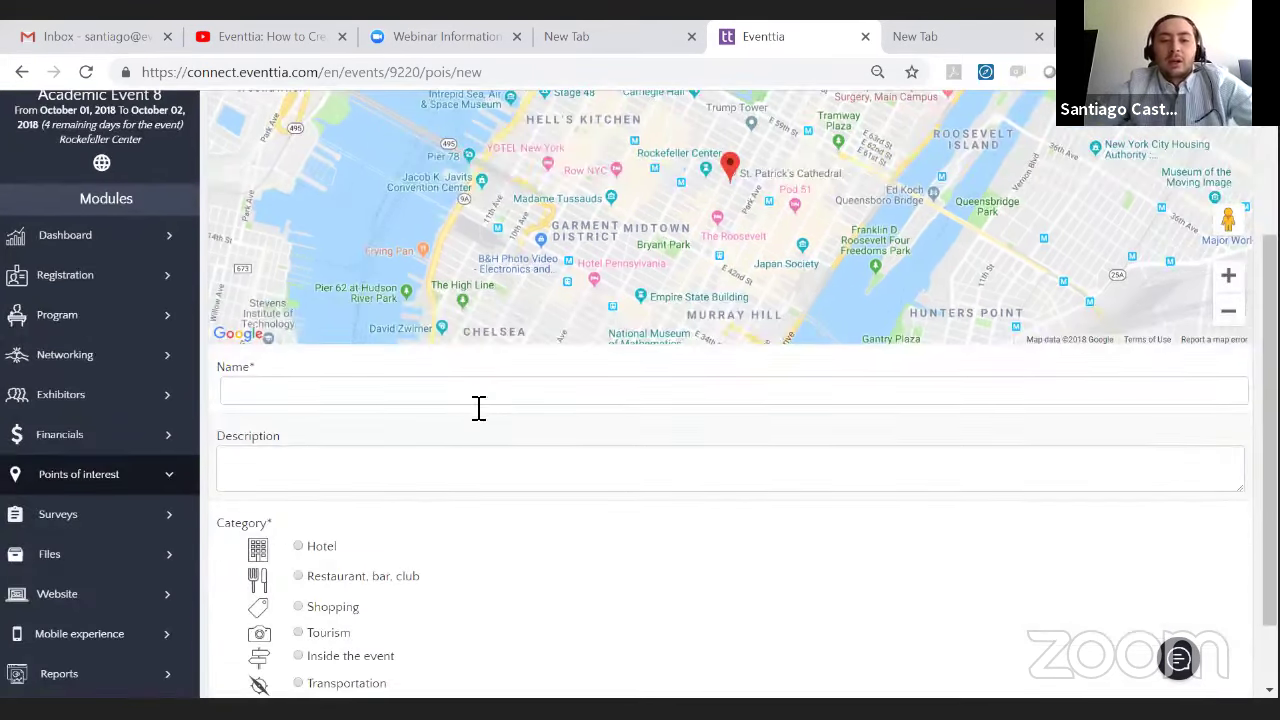
- Name it Touristic Spot, describe it as North America's biggest cathedral, set category Tourism, and save
click(478, 407)
text(TOur)
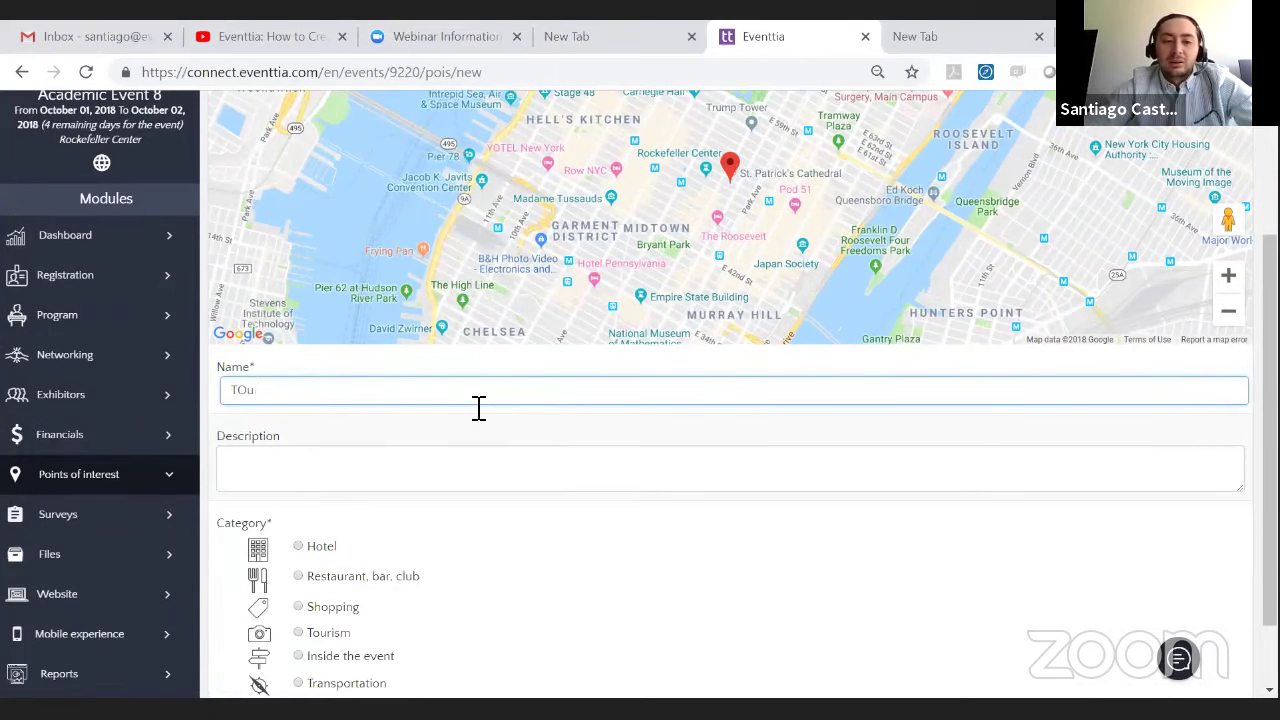
key(BackSpace)
key(BackSpace)
text(ouristic Spot)
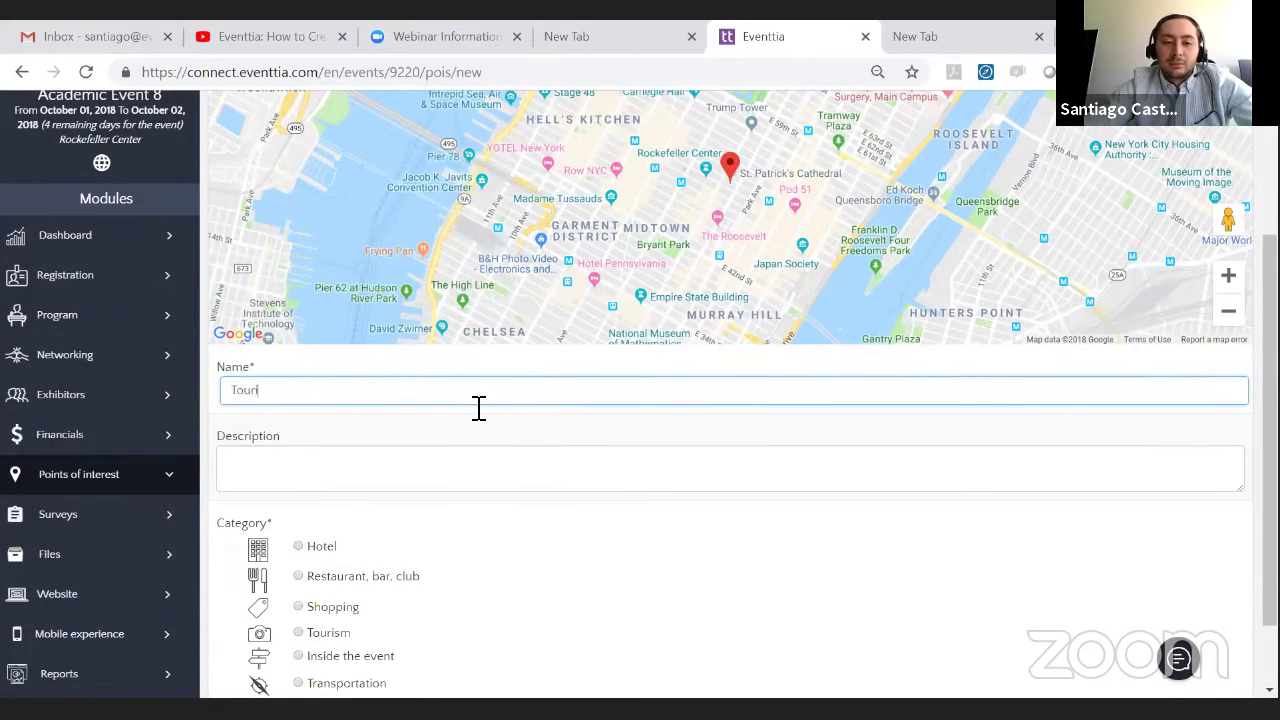
click(615, 494)
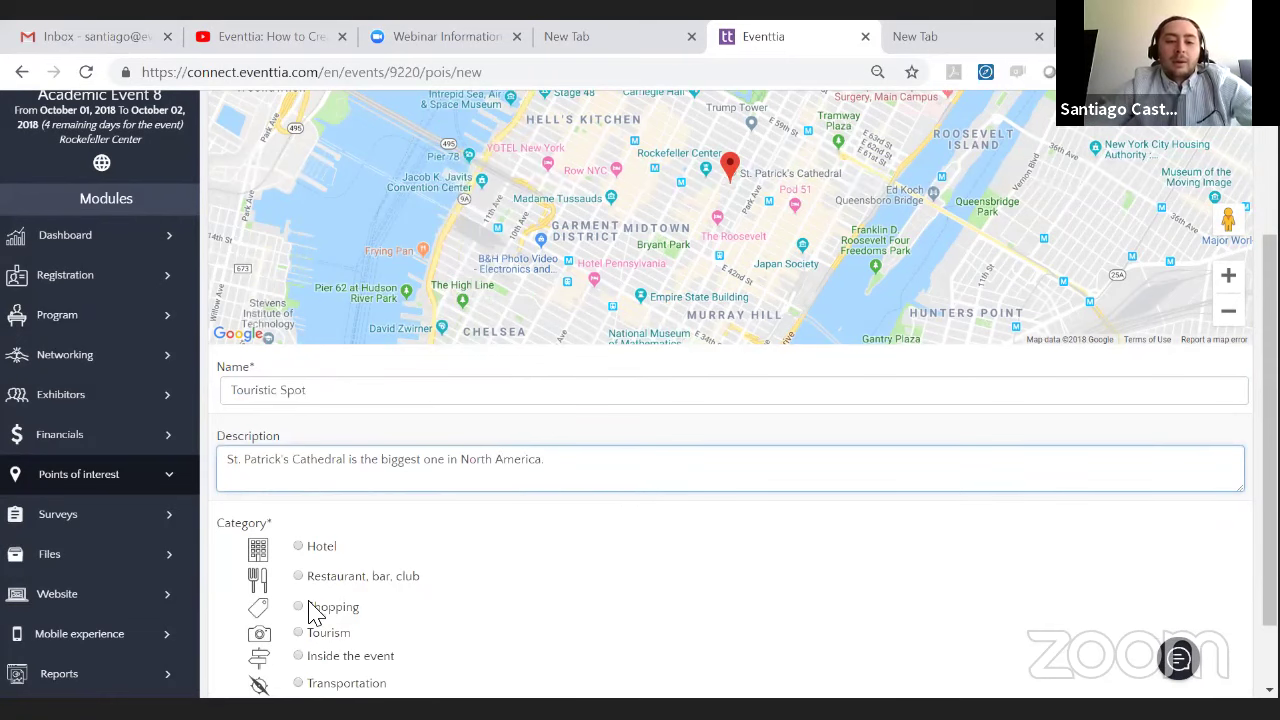
scroll(294, 586, down, 1)
click(298, 546)
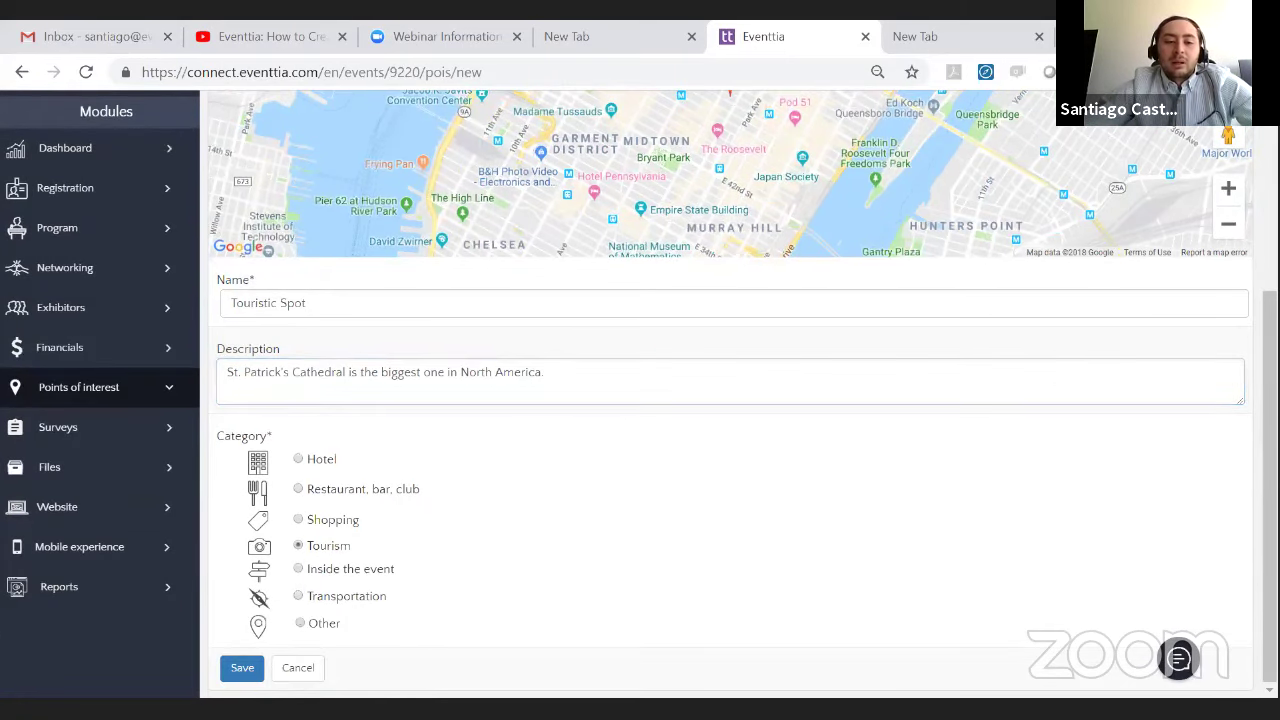
click(238, 672)
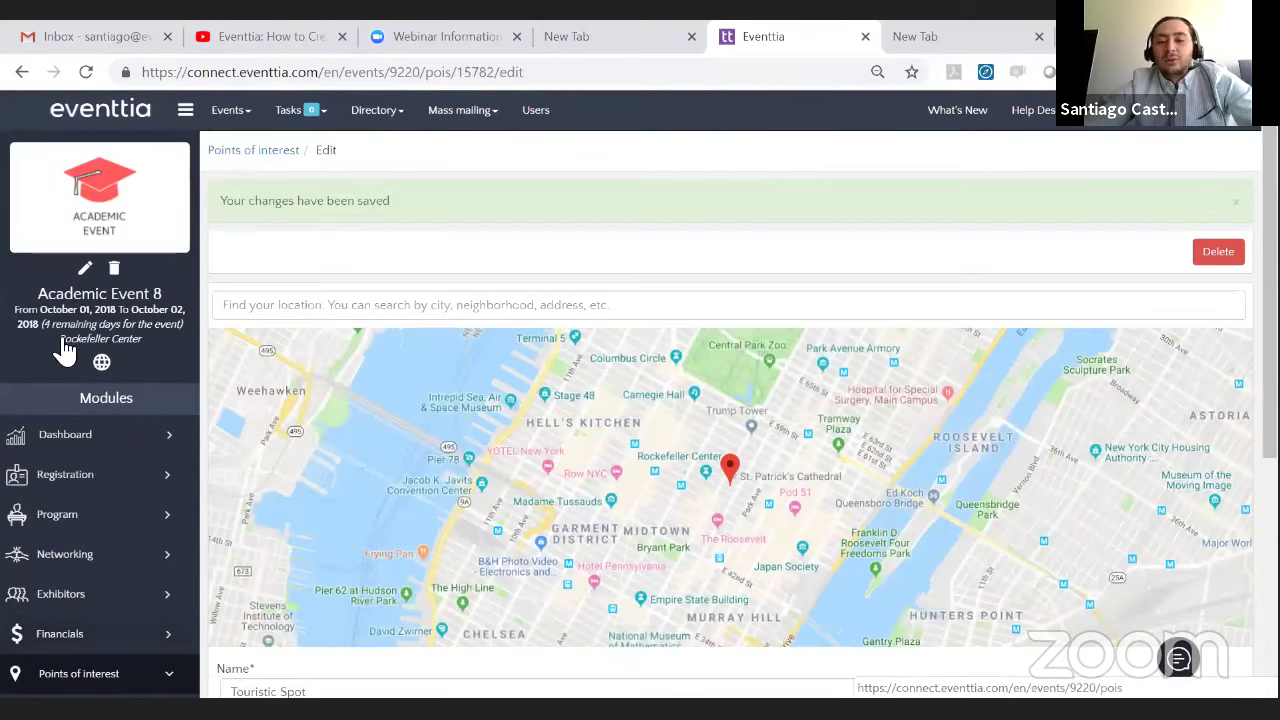
click(65, 350)
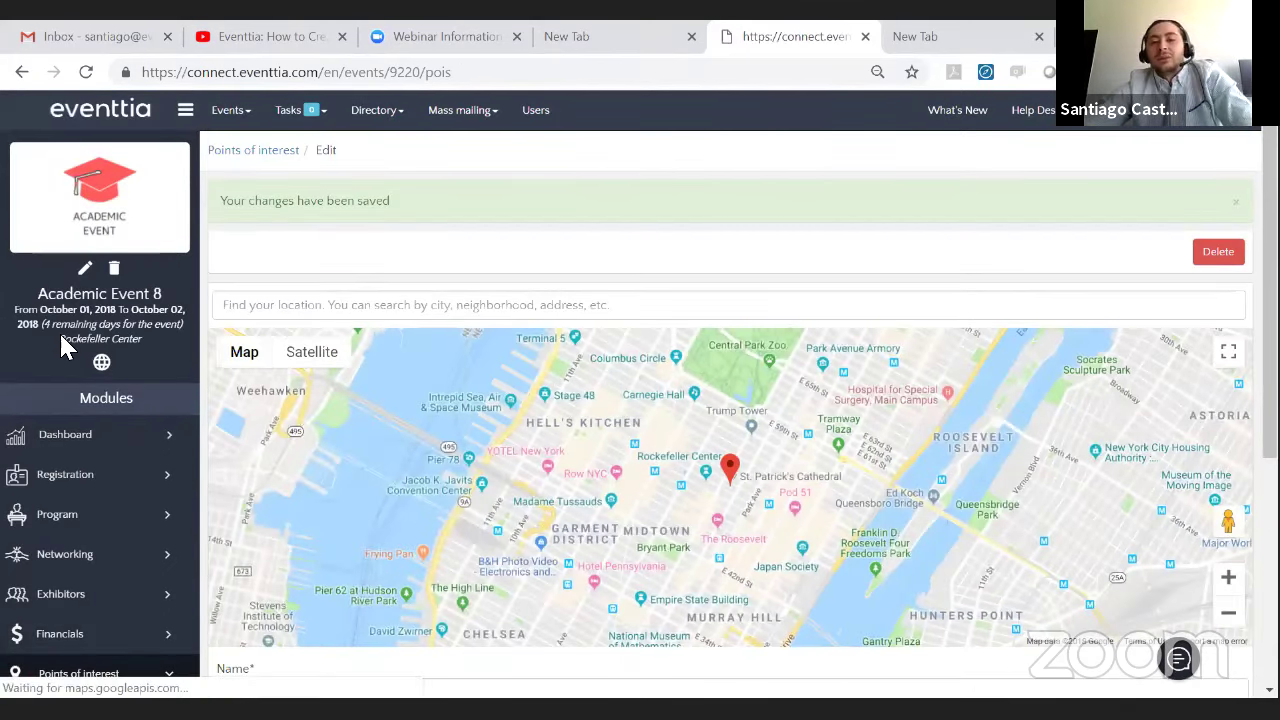
scroll(225, 408, down, 2)
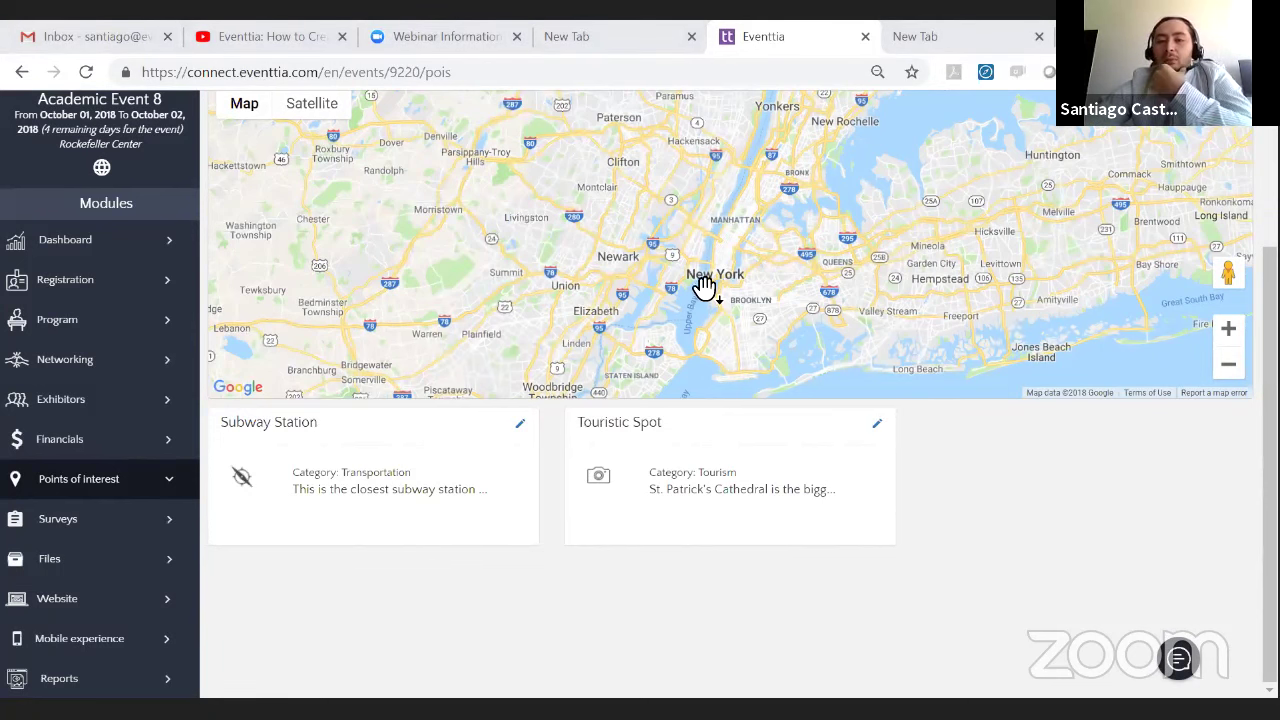
key(alt+Tab)
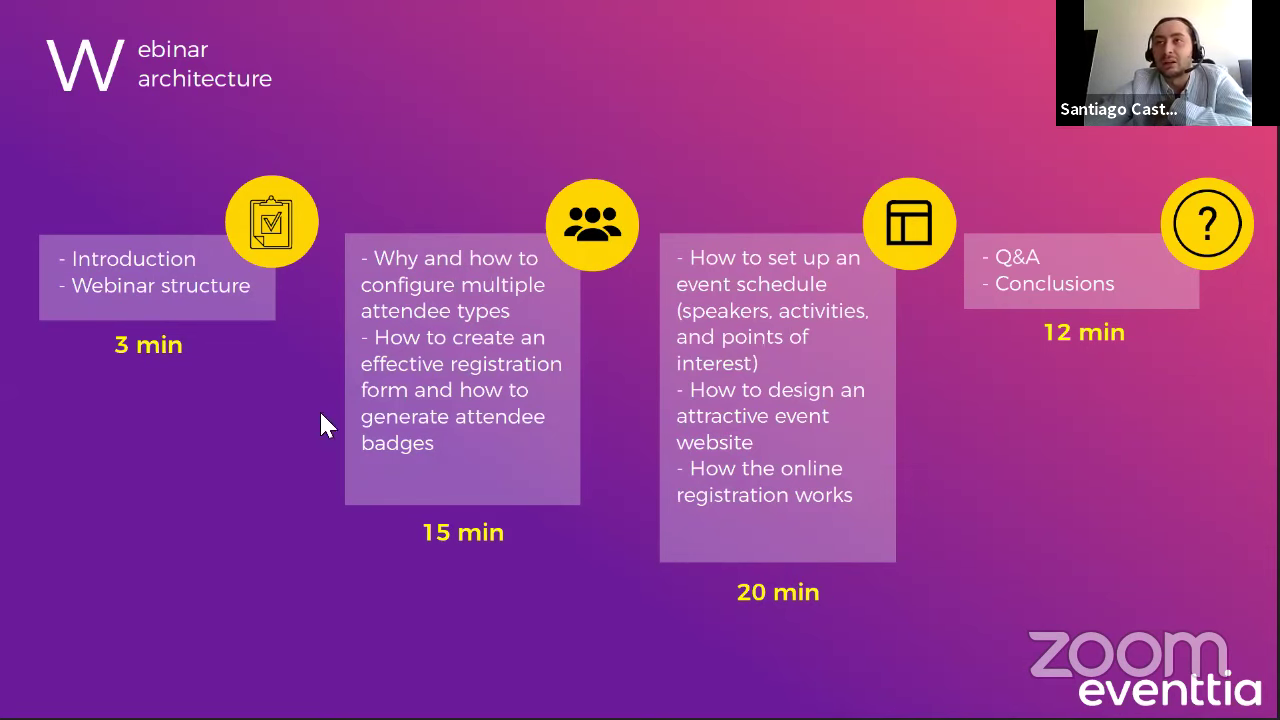
key(alt+Tab)
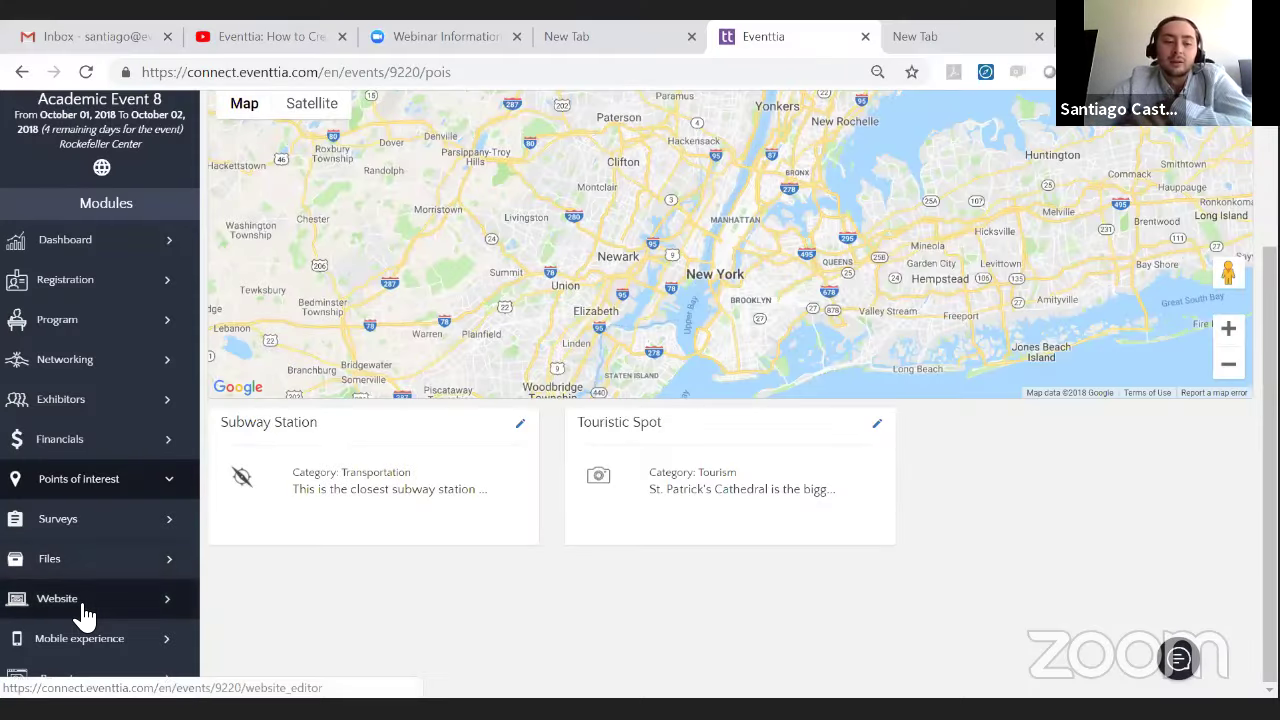
click(85, 606)
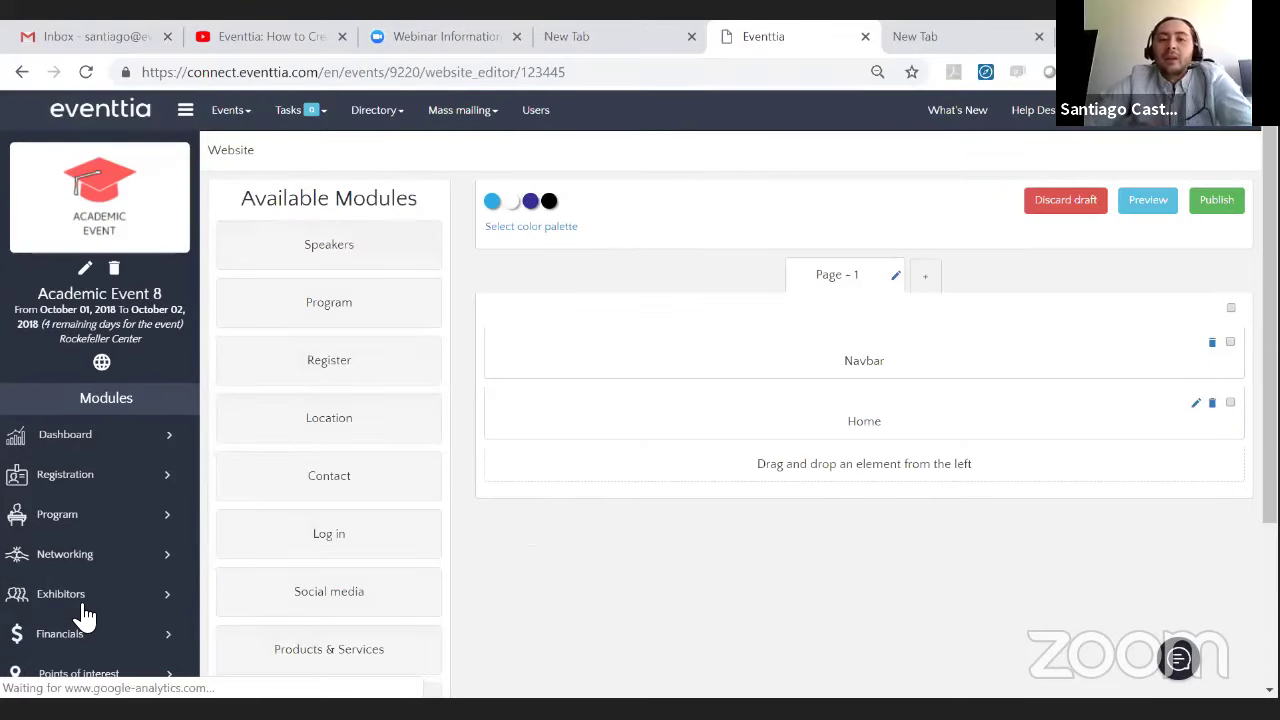
- Drag Speakers, Program, Register and Location modules onto Page 1 below Home
scroll(800, 460, down, 3)
scroll(845, 422, up, 3)
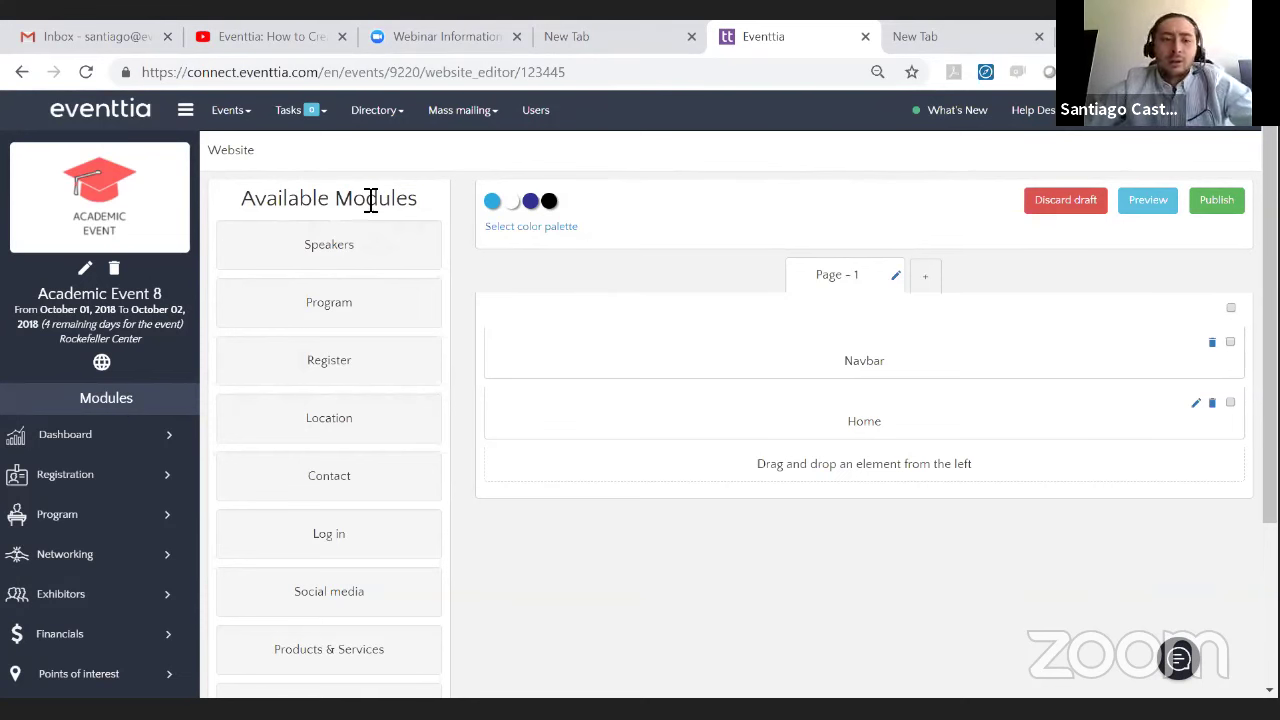
drag(300, 268, 934, 482)
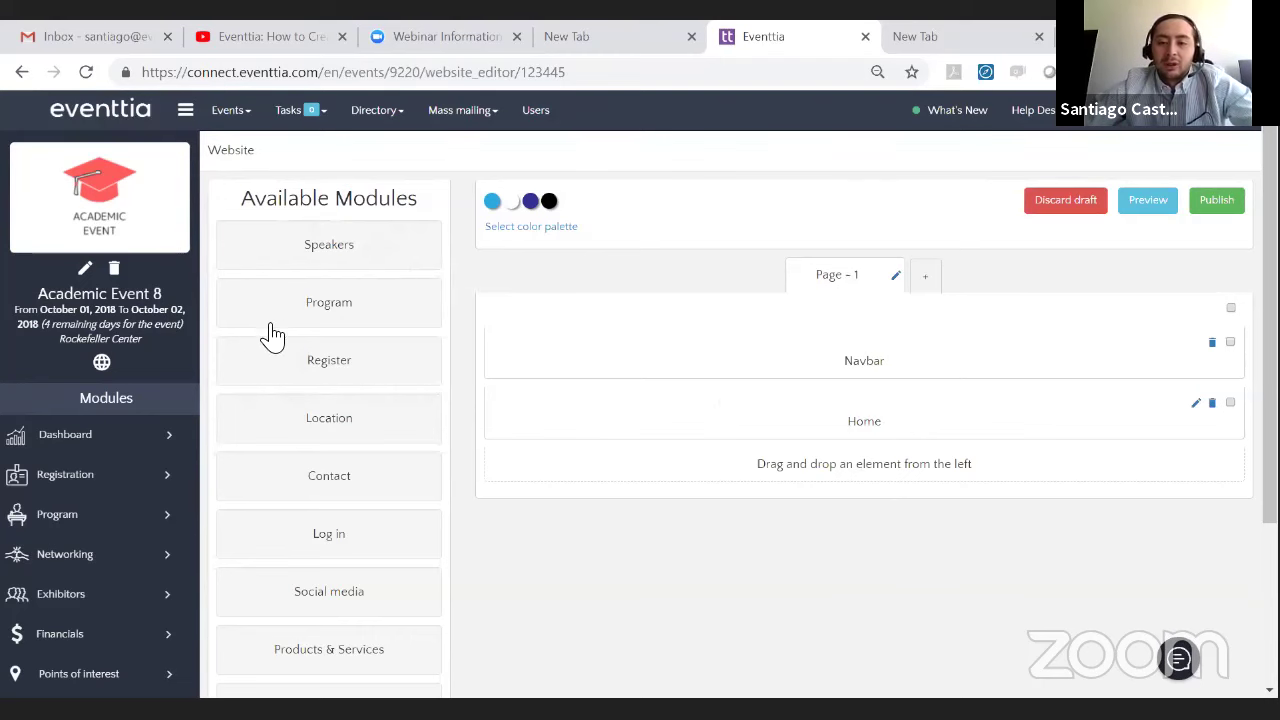
drag(305, 262, 900, 533)
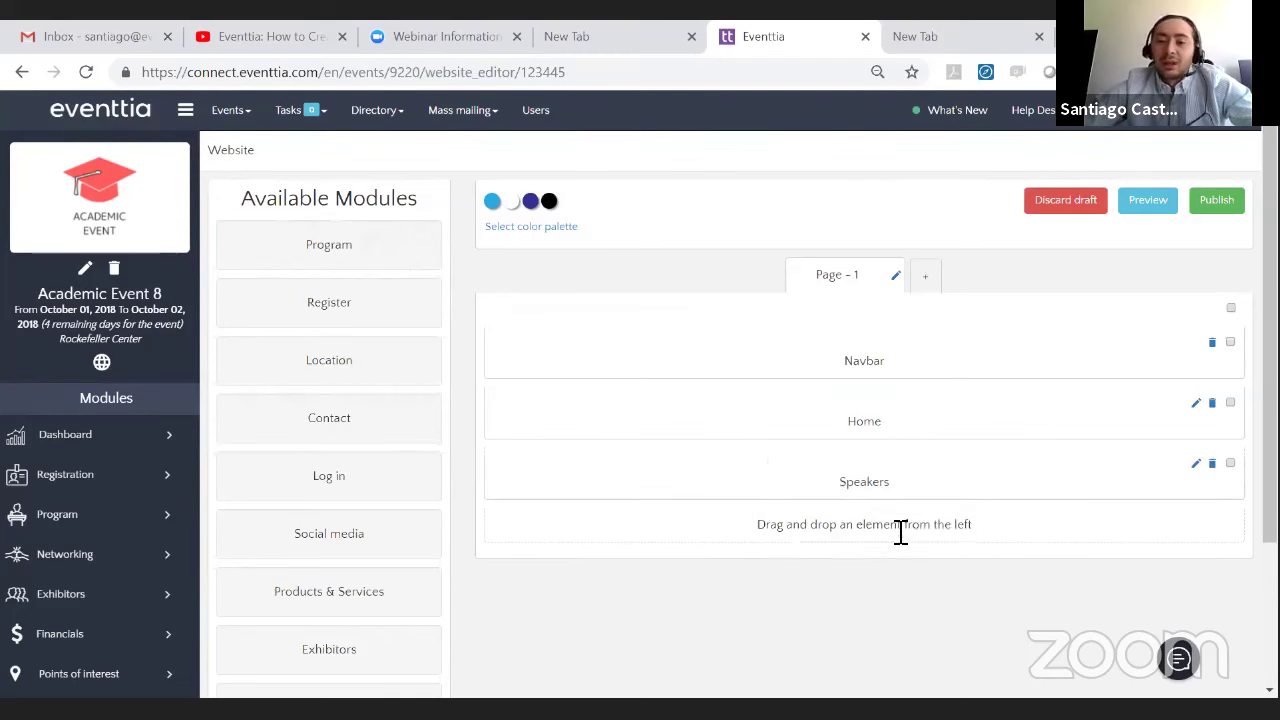
scroll(860, 405, down, 3)
scroll(503, 323, up, 2)
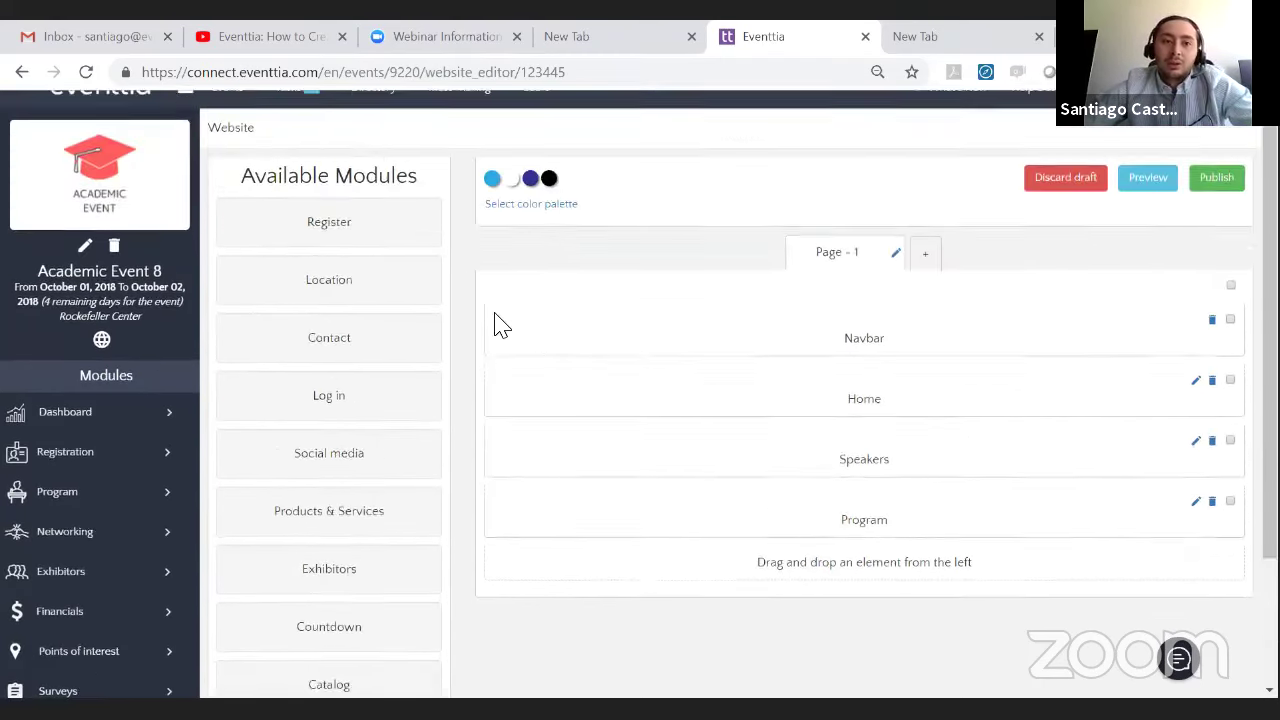
drag(366, 246, 914, 400)
scroll(909, 583, down, 2)
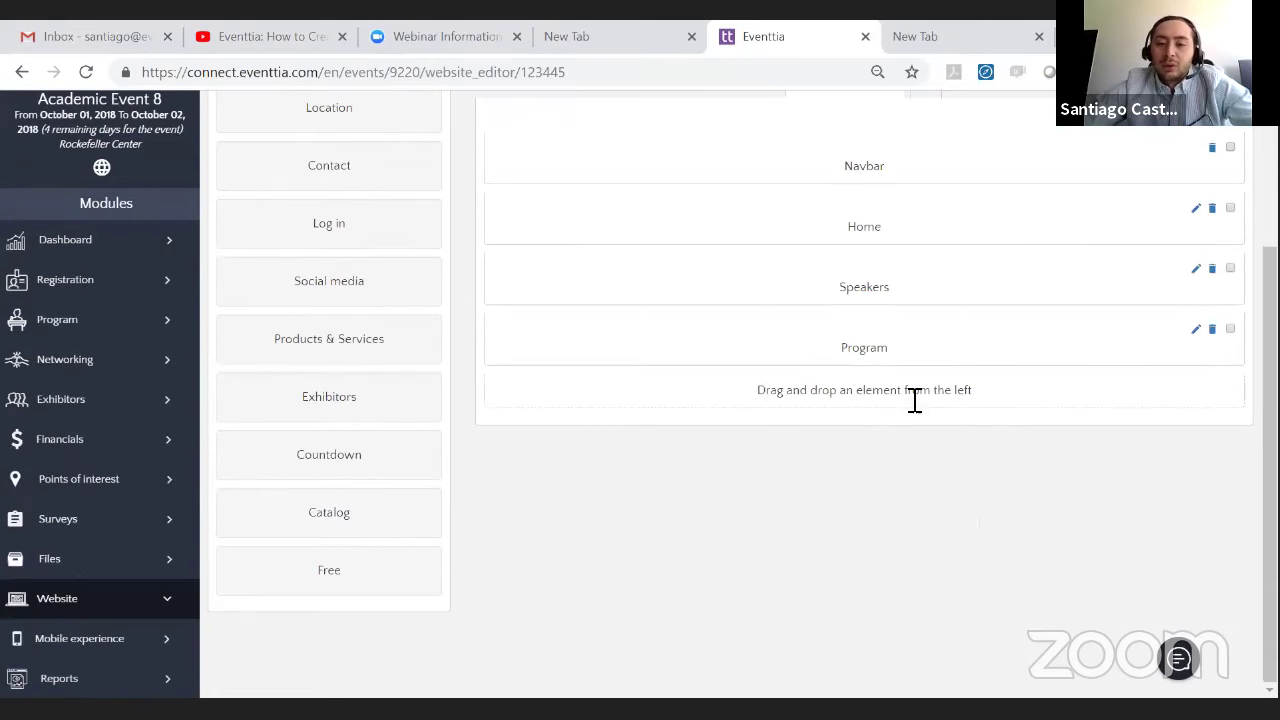
scroll(406, 323, up, 3)
drag(352, 258, 900, 495)
- Add Contact and two Free sections to Page 1, after a failed attempt to add Countdown
scroll(971, 531, down, 2)
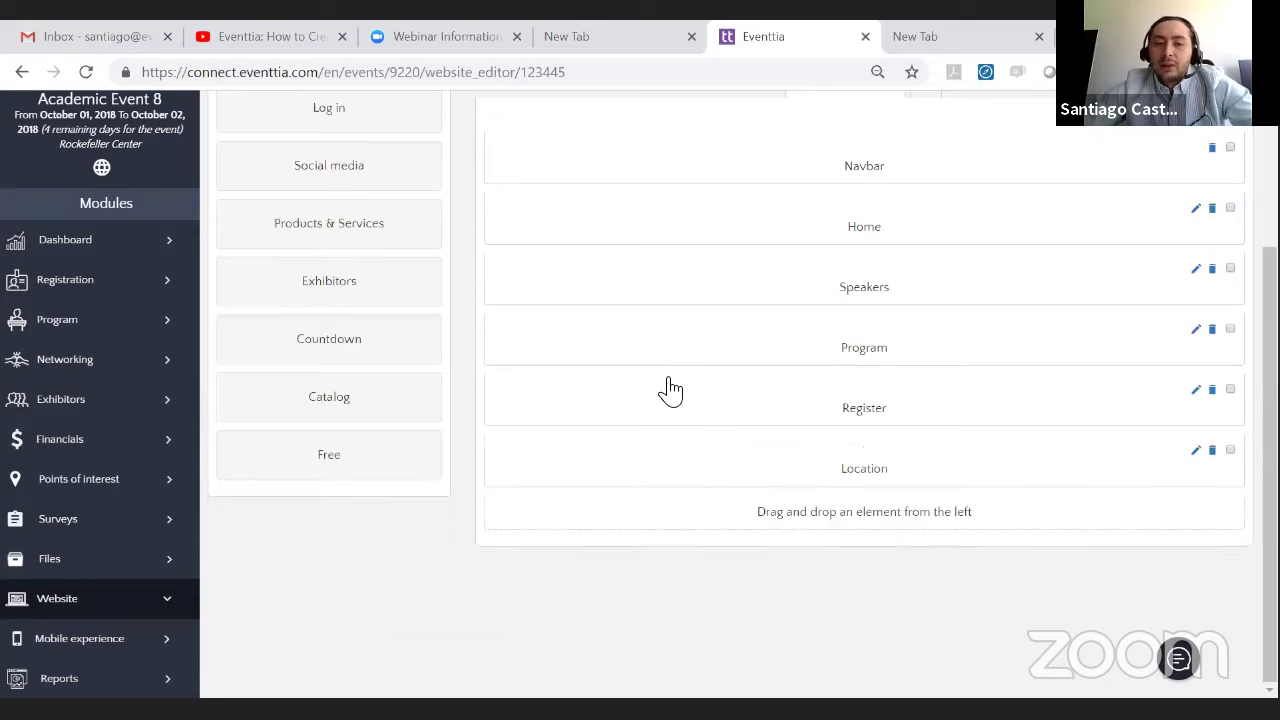
scroll(668, 390, up, 2)
drag(438, 252, 935, 517)
scroll(903, 540, down, 2)
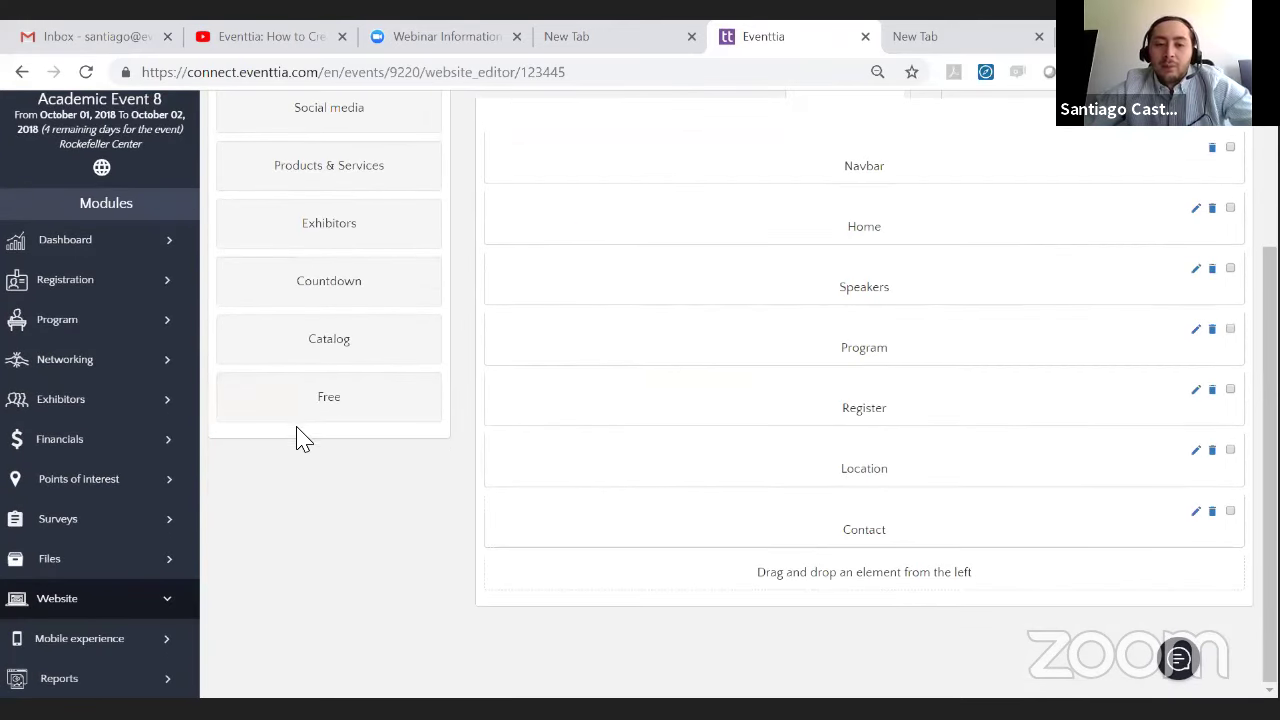
drag(362, 424, 960, 591)
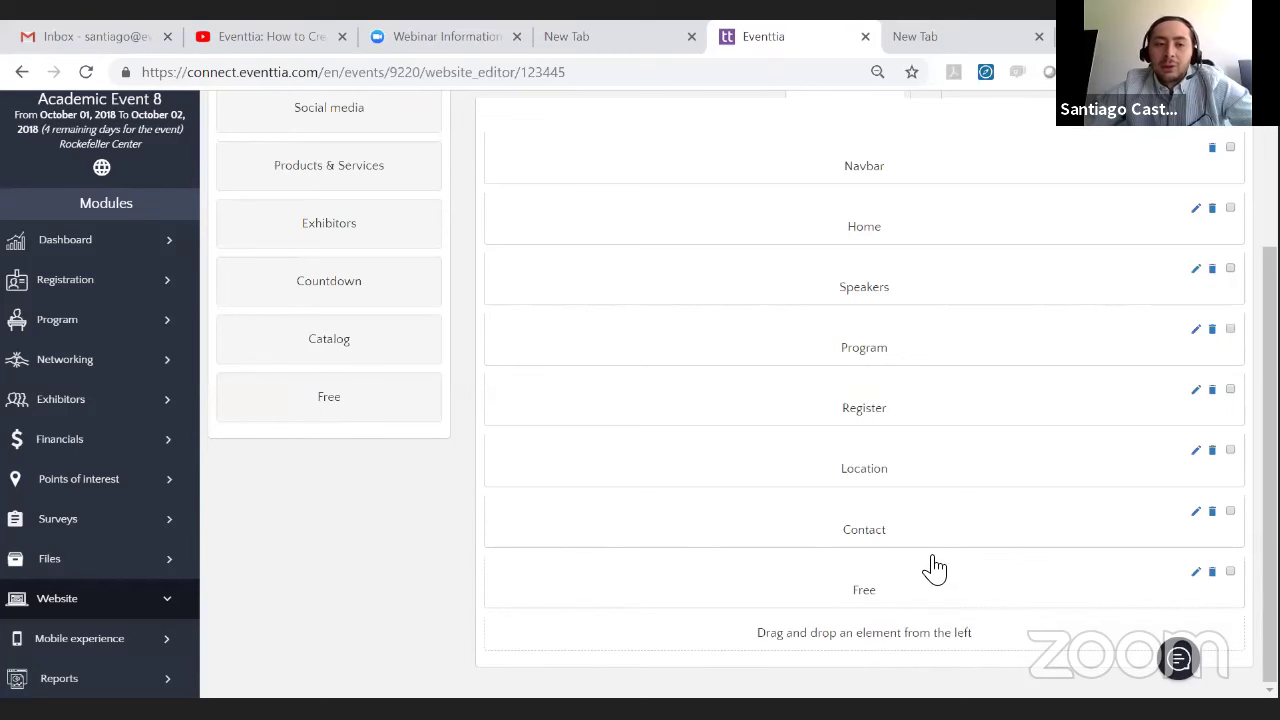
drag(314, 290, 934, 597)
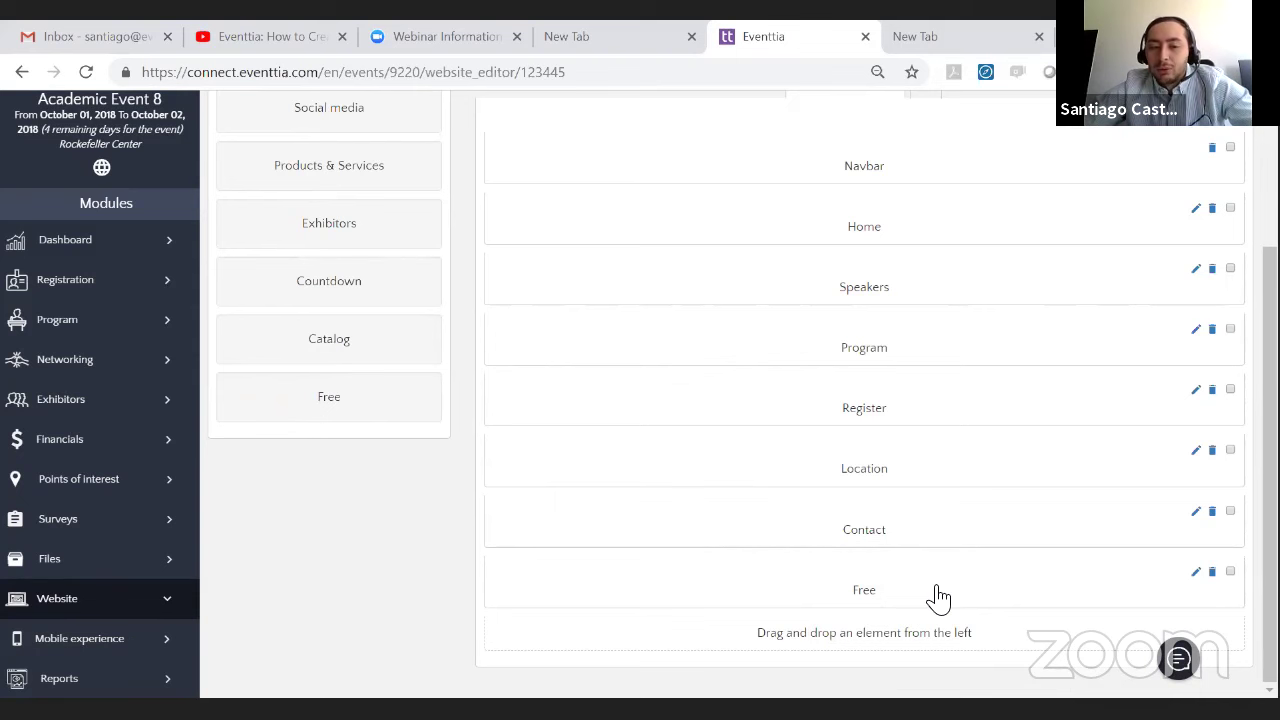
drag(386, 417, 950, 645)
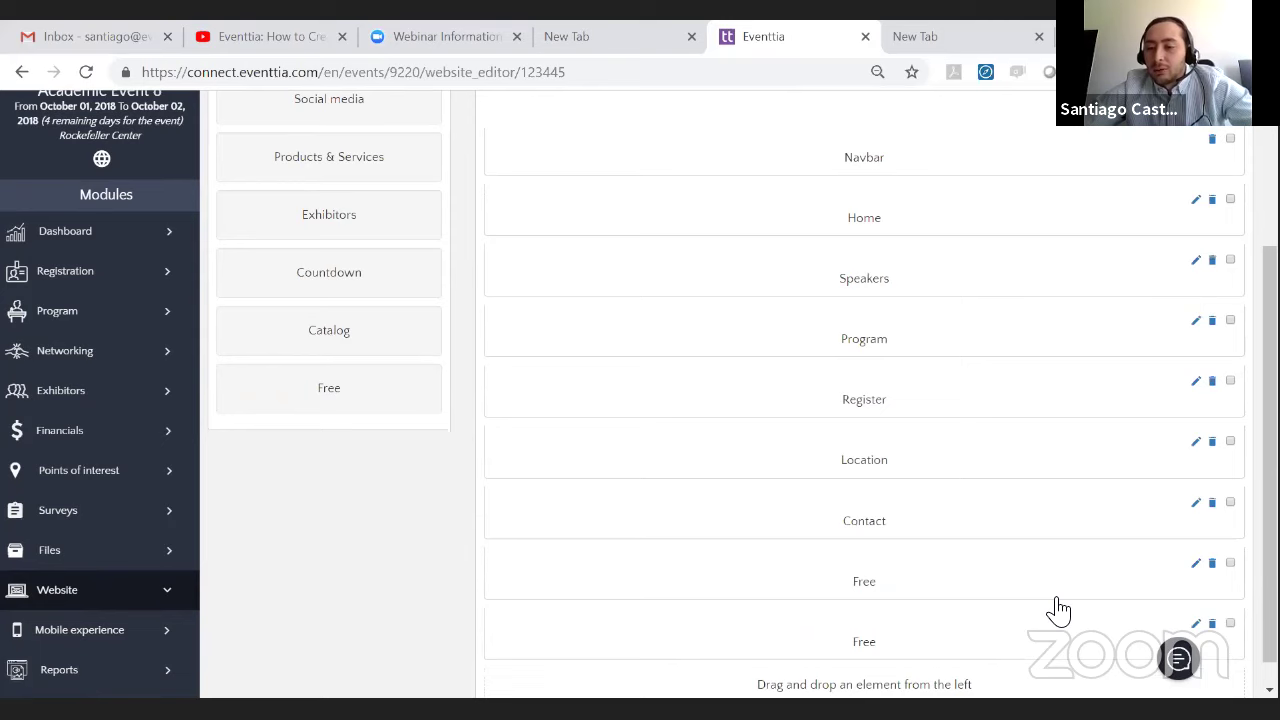
- Delete the duplicate Free section from Page 1
click(1212, 563)
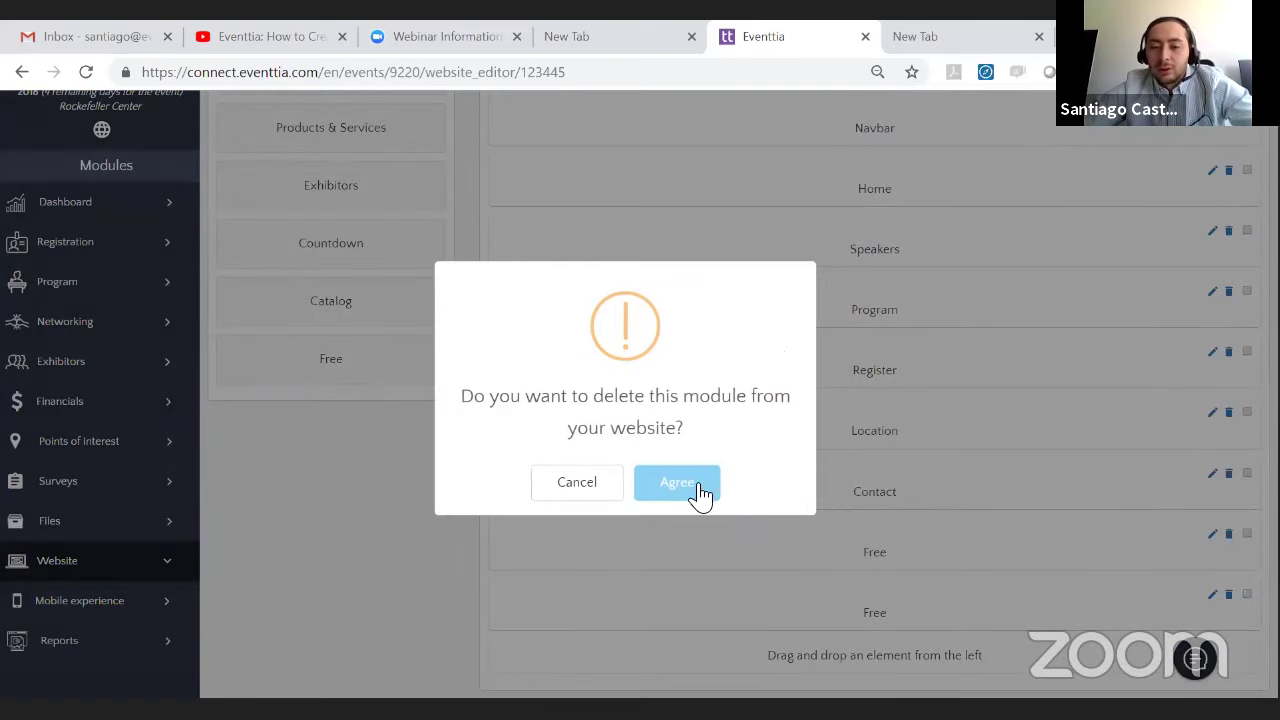
click(692, 490)
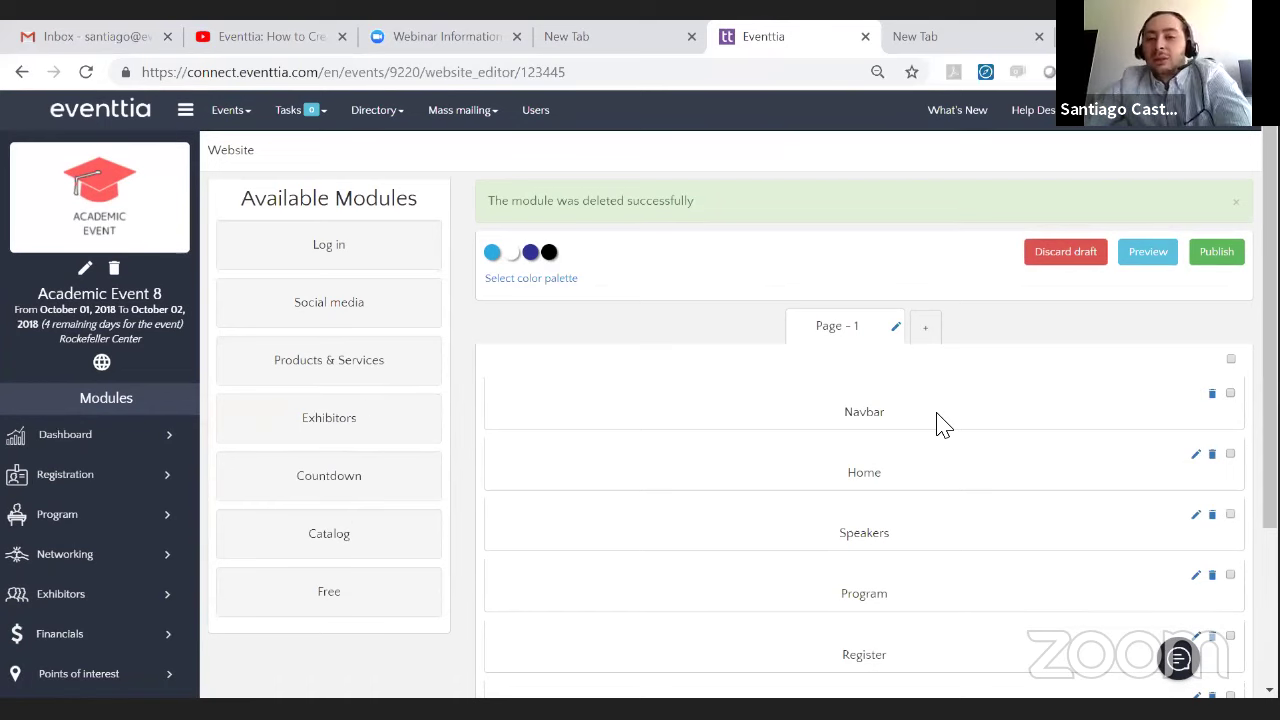
scroll(943, 422, down, 2)
scroll(945, 420, up, 2)
scroll(951, 420, down, 2)
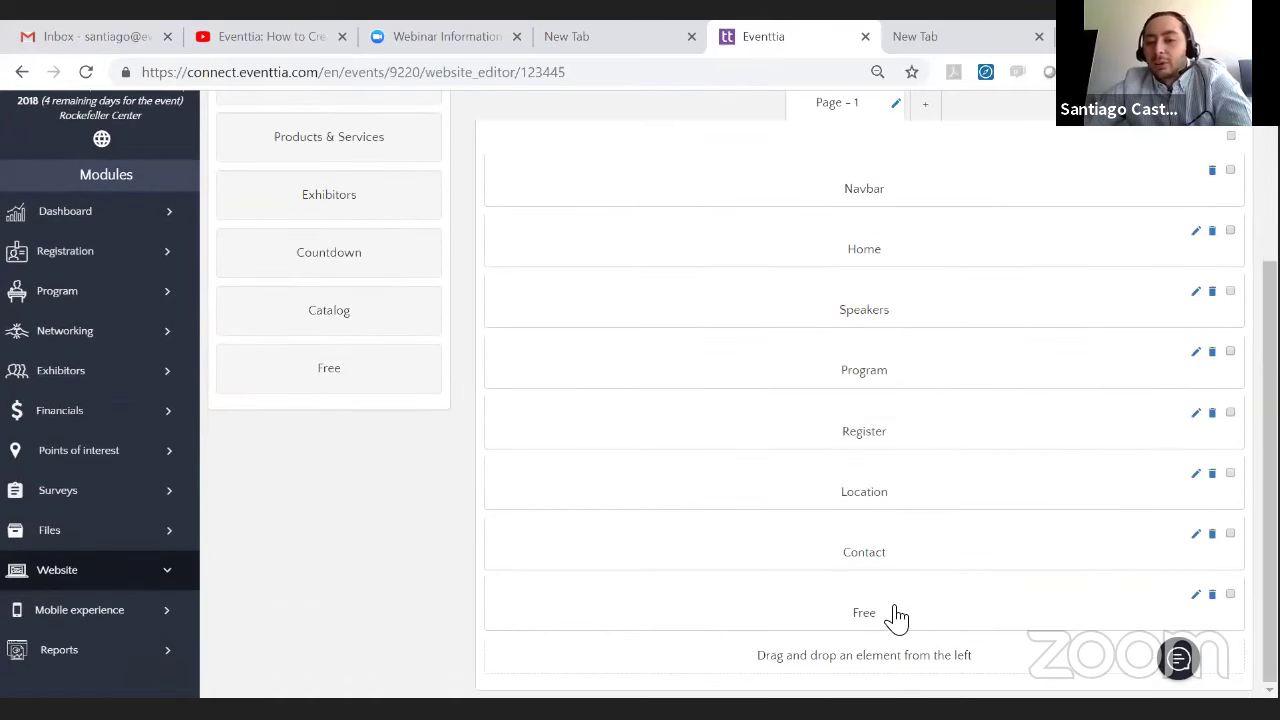
- Move the remaining Free section directly below Navbar
drag(897, 617, 852, 280)
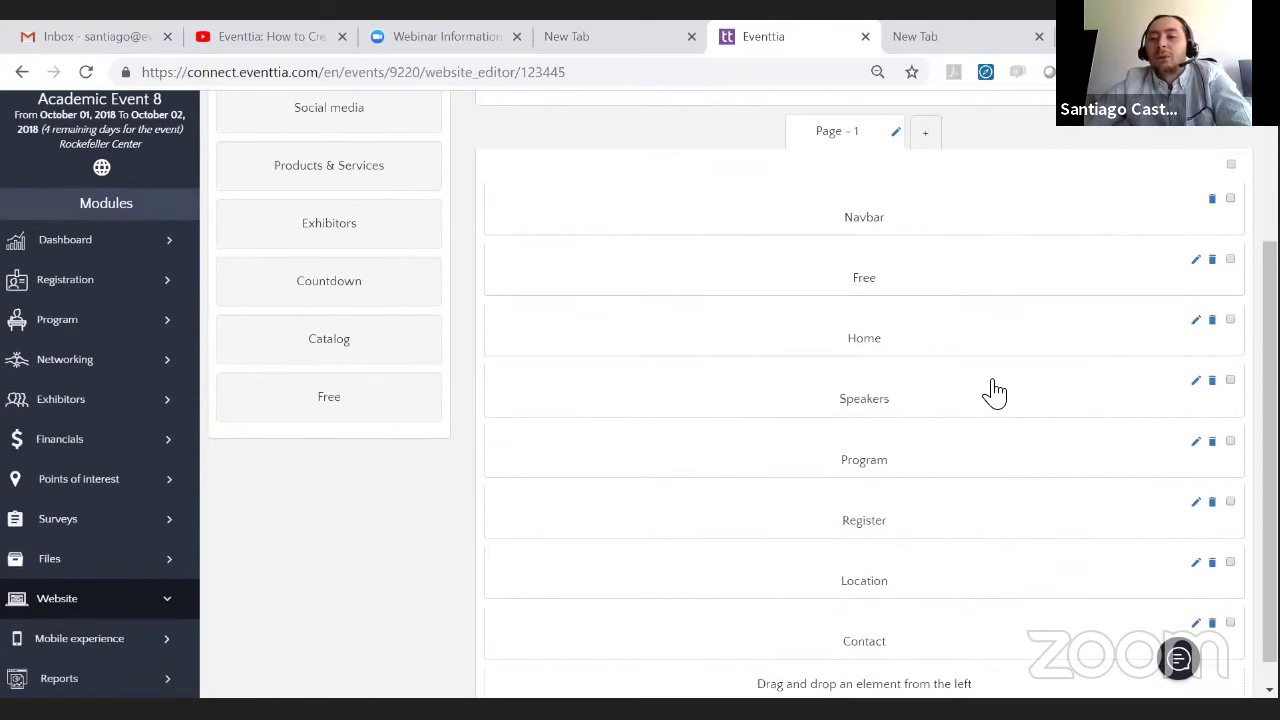
scroll(923, 367, down, 1)
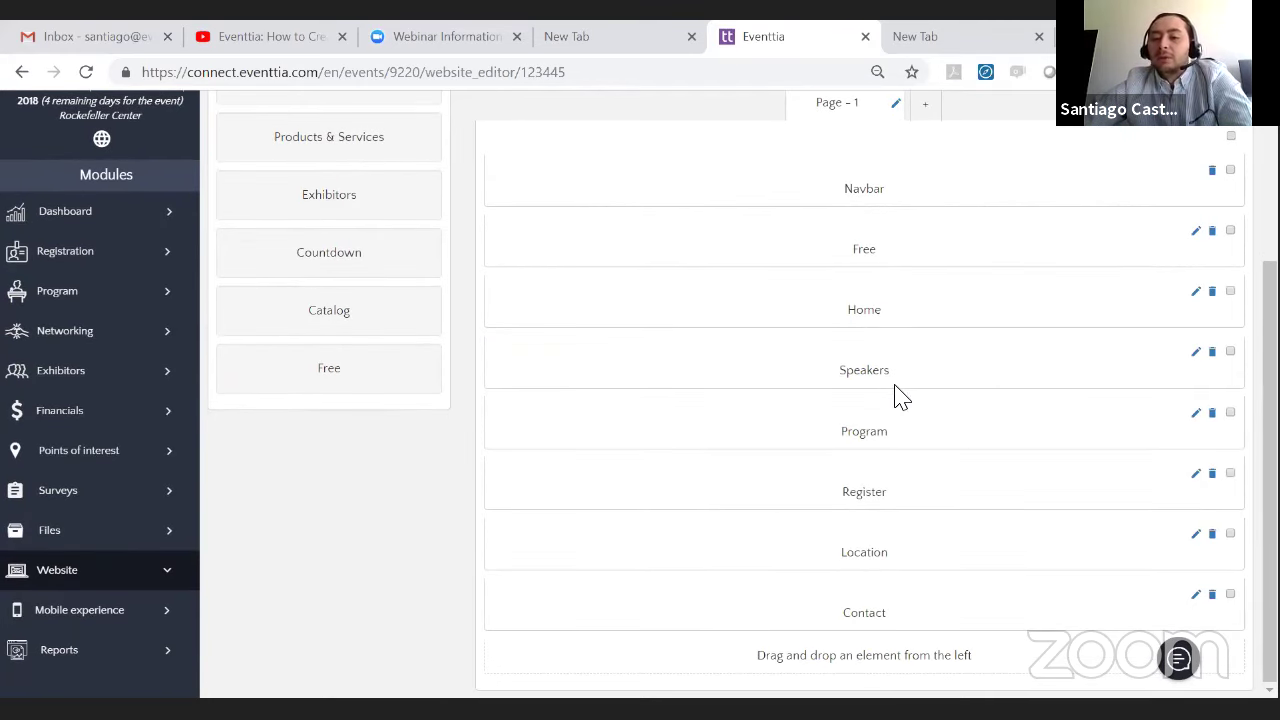
drag(928, 475, 924, 497)
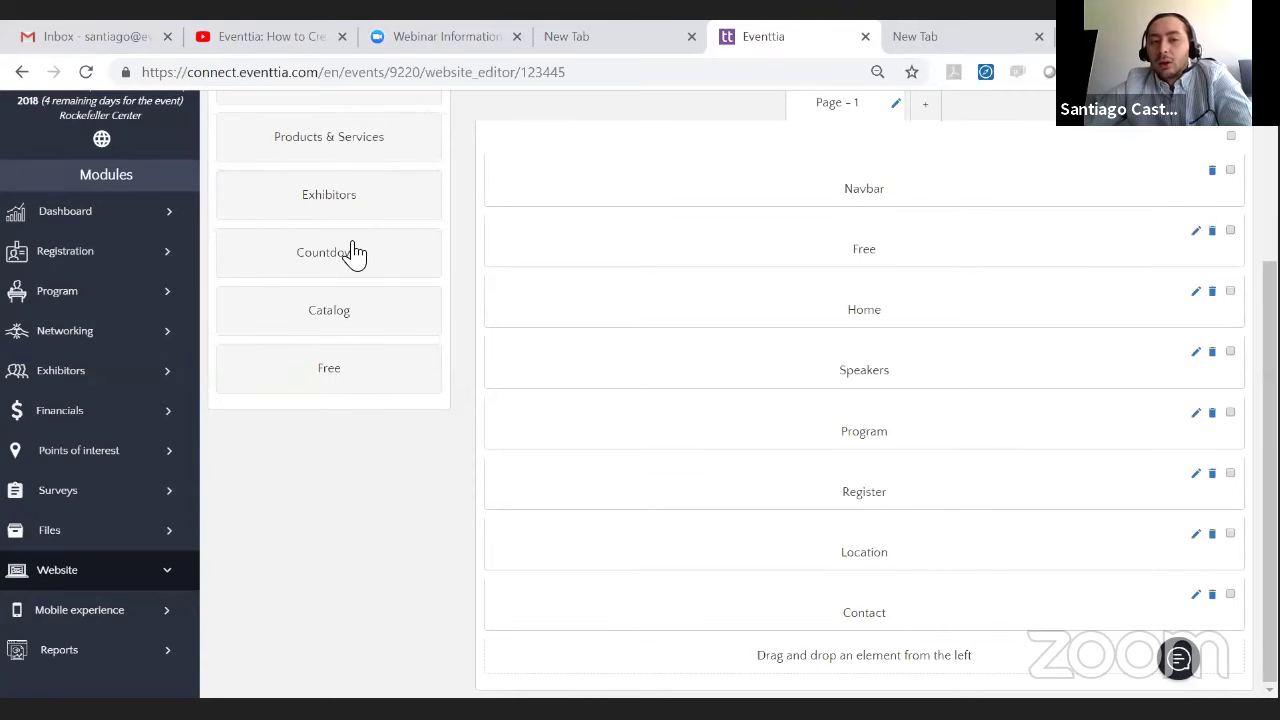
- Add a Countdown section and move Location above it, between Program and Countdown
drag(351, 251, 966, 480)
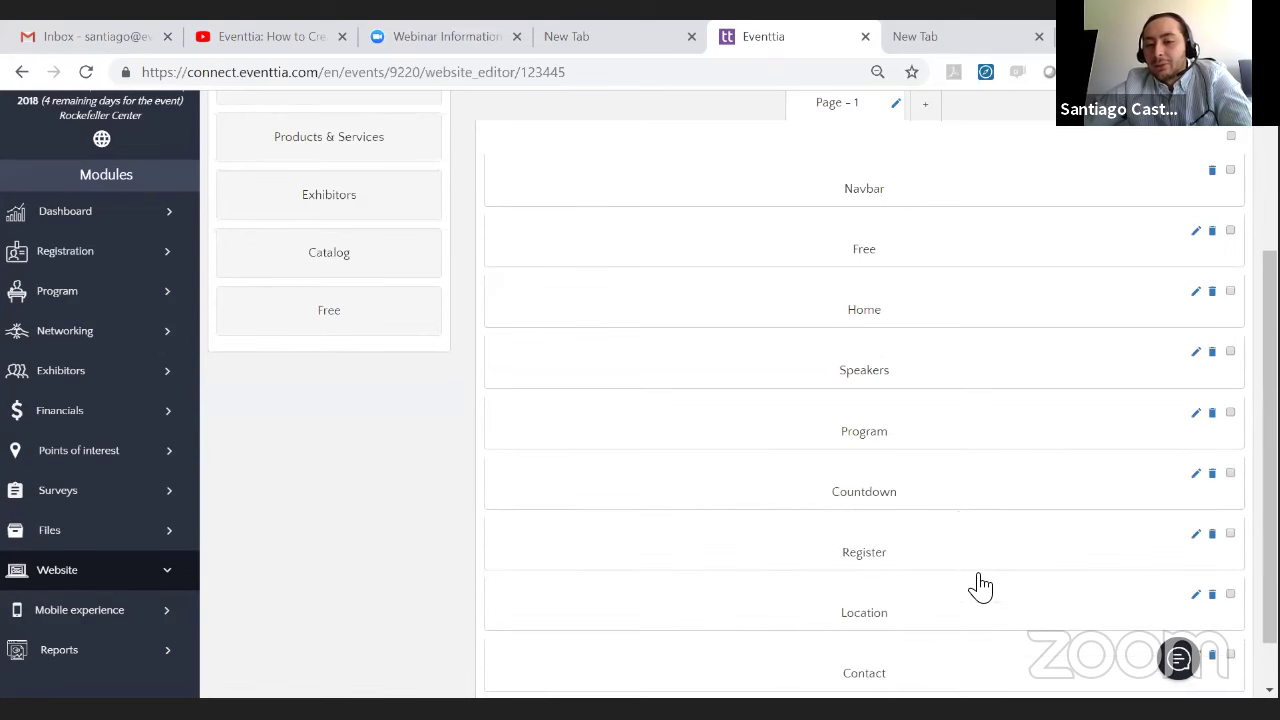
drag(974, 590, 975, 480)
scroll(1008, 625, down, 1)
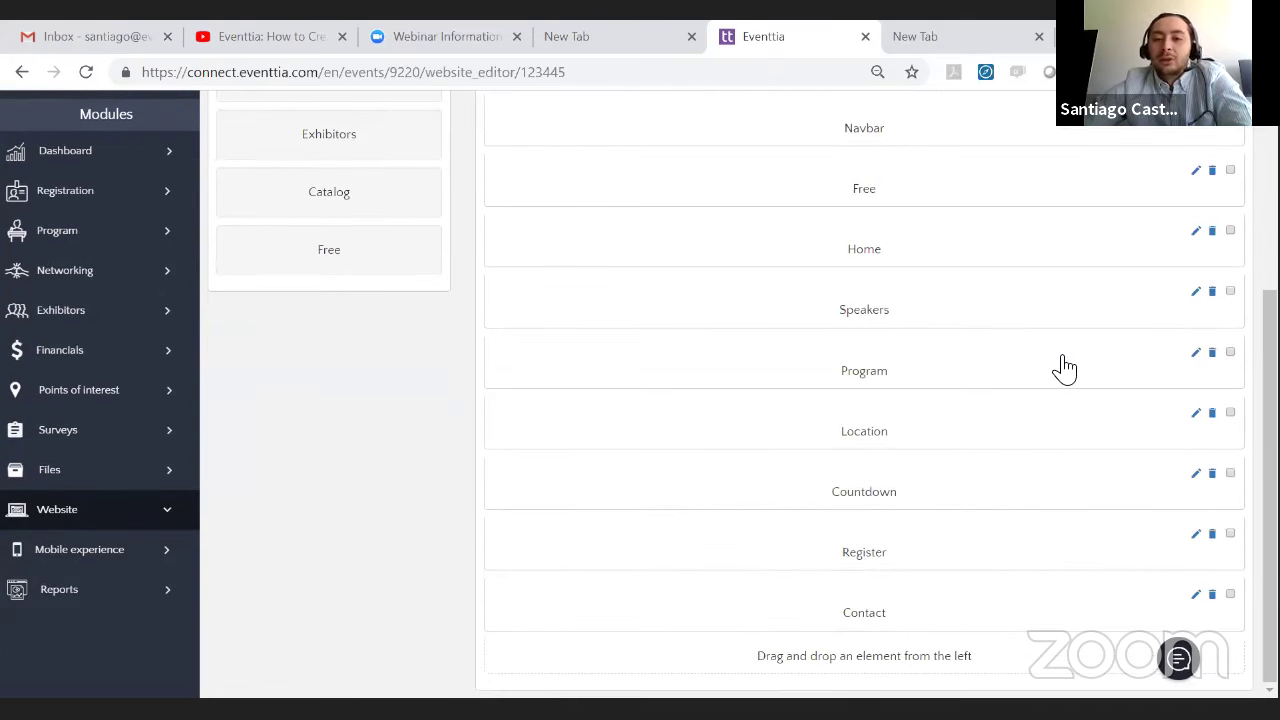
scroll(825, 485, down, 5)
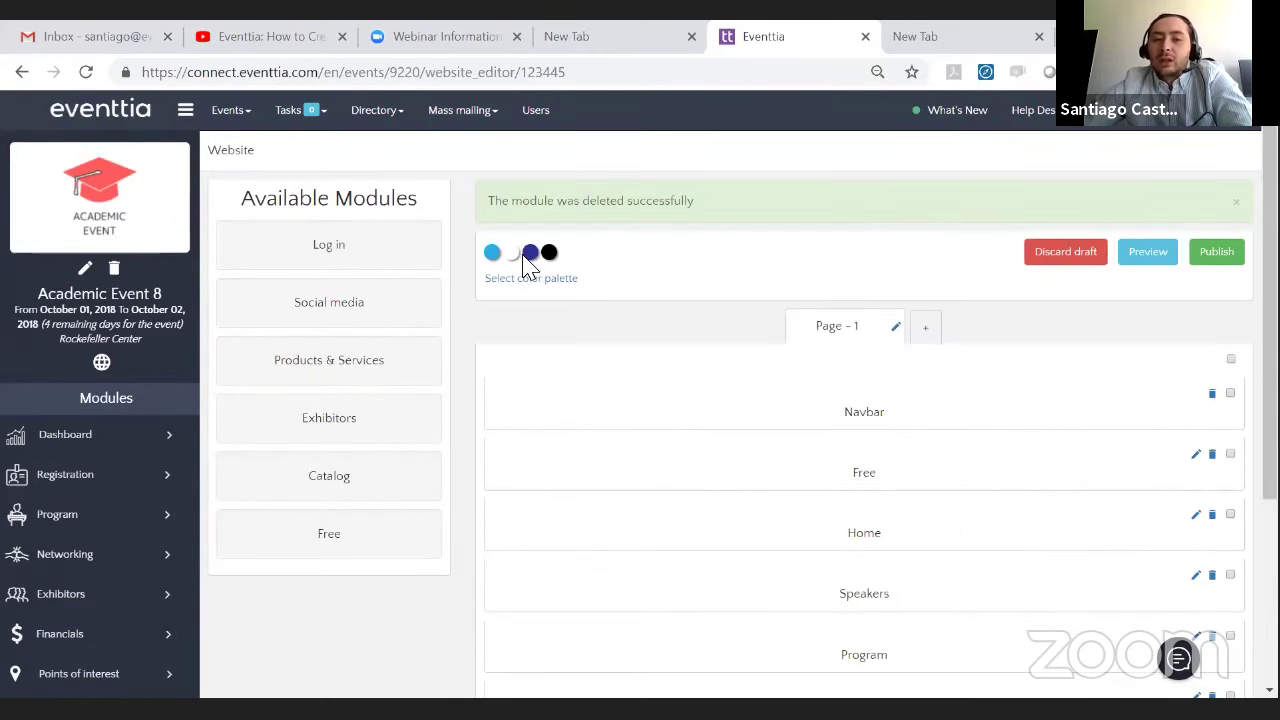
- Replace the Icy blue palette with Prune (purple, white, orange, black) and save
click(531, 280)
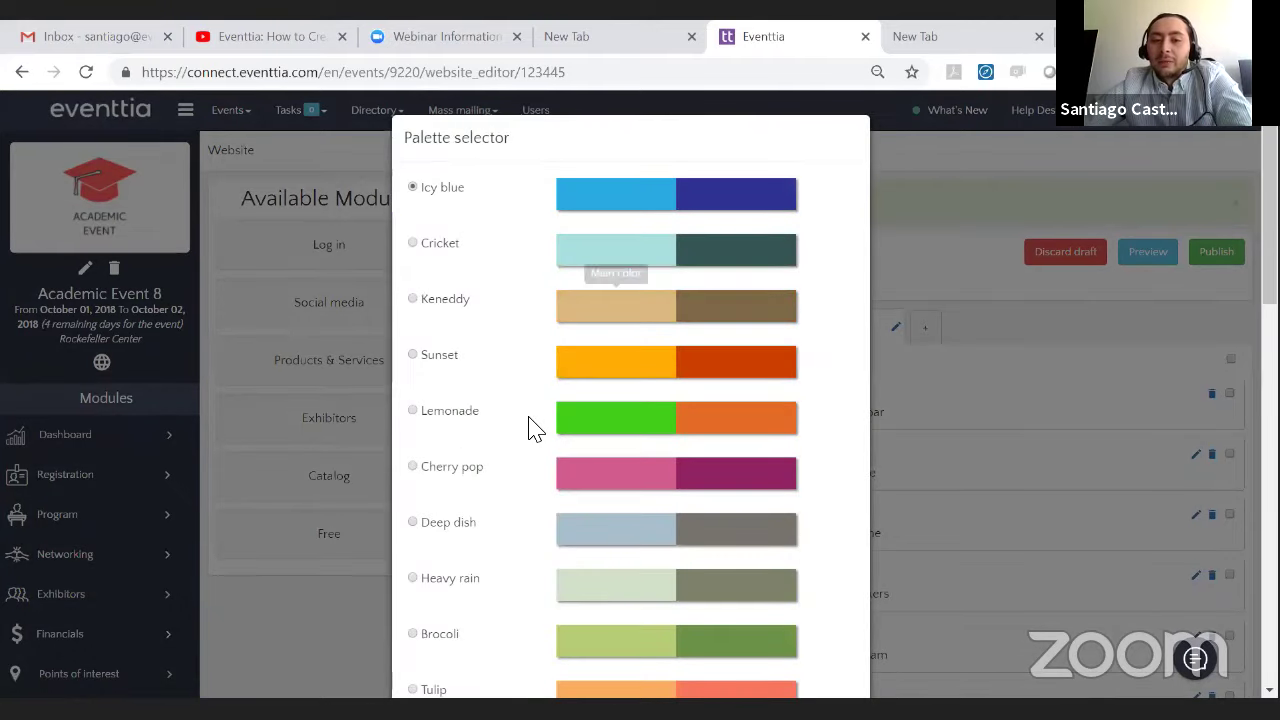
scroll(533, 428, down, 3)
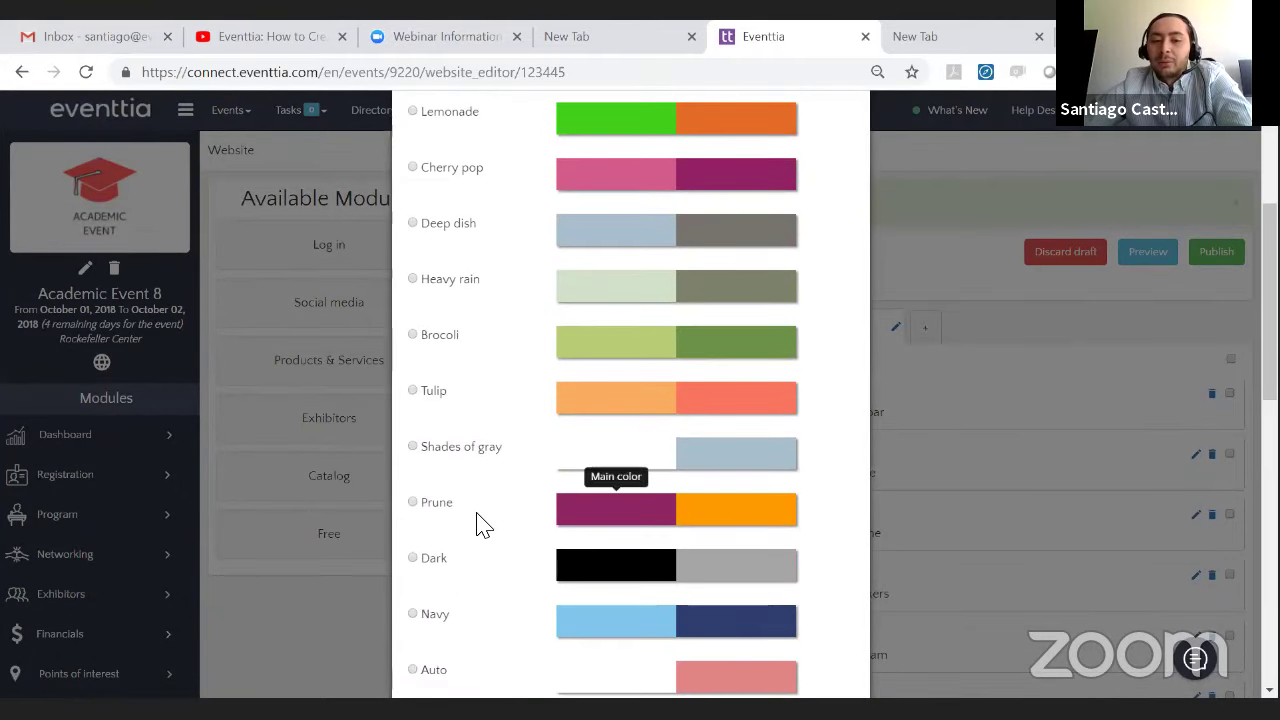
click(412, 503)
scroll(640, 470, down, 3)
scroll(615, 466, down, 5)
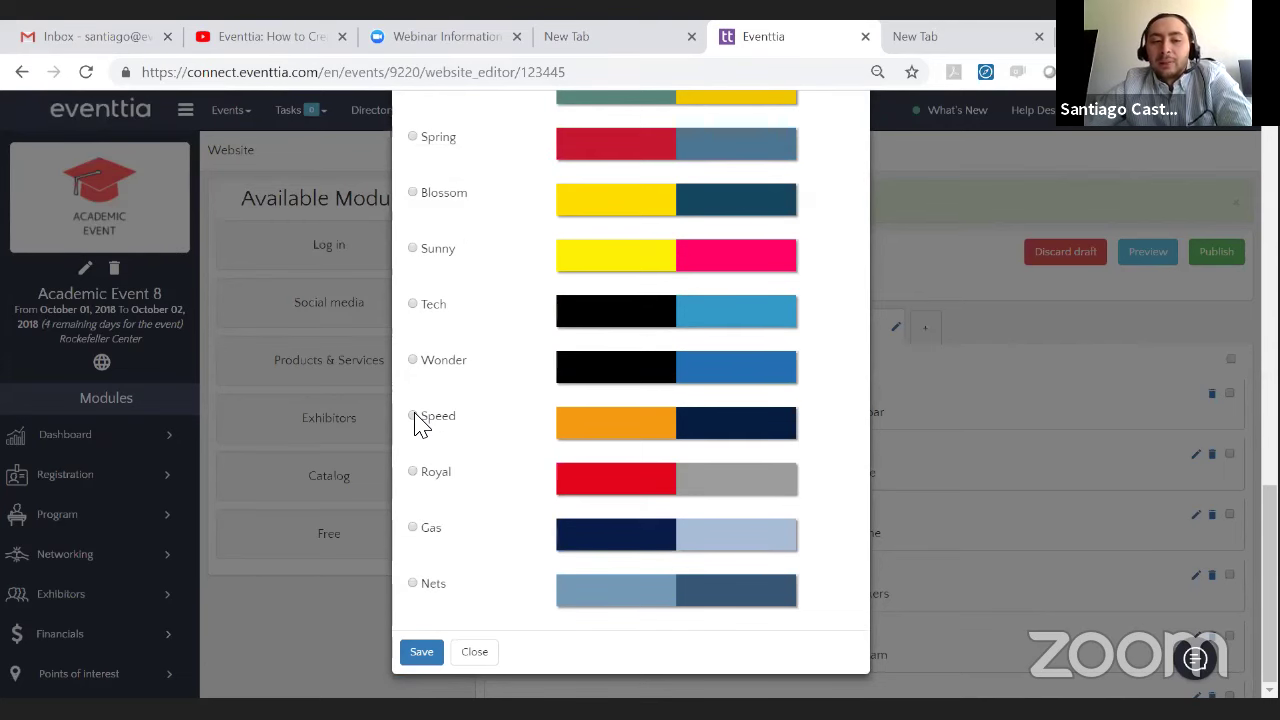
click(311, 323)
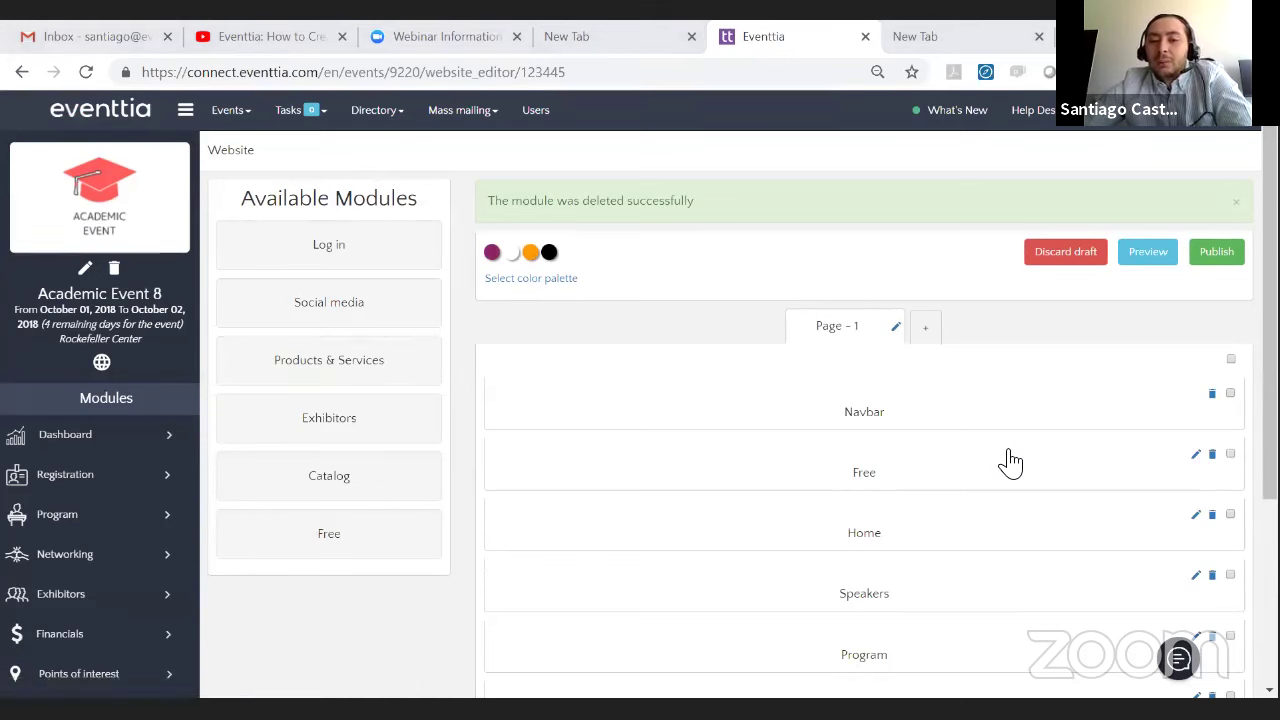
- Publish the website page twice, confirming each time
click(1217, 251)
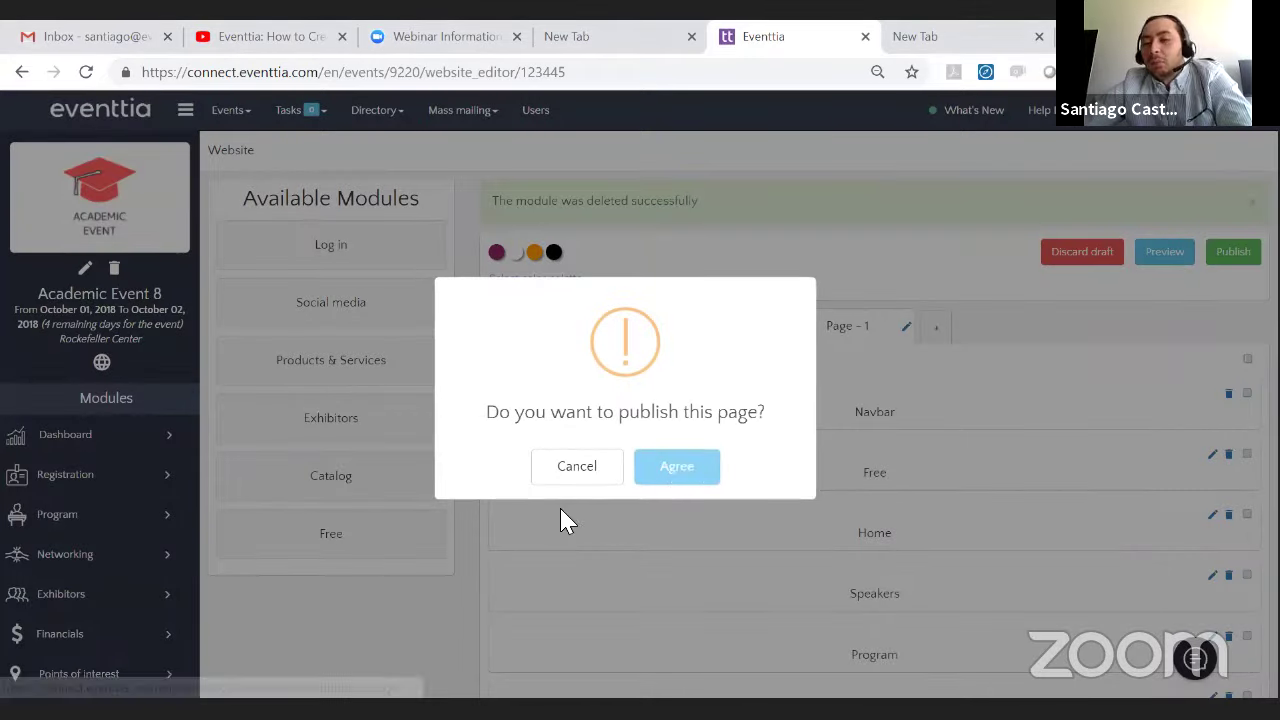
click(678, 468)
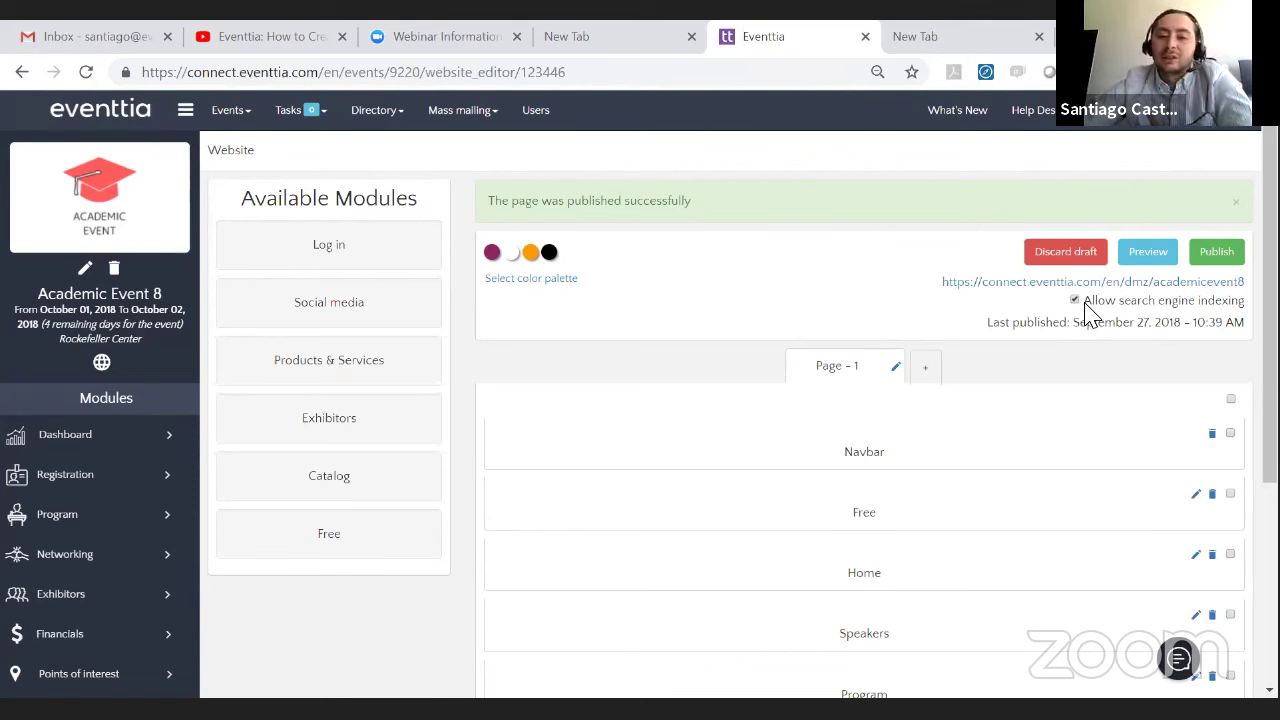
click(1222, 256)
click(677, 466)
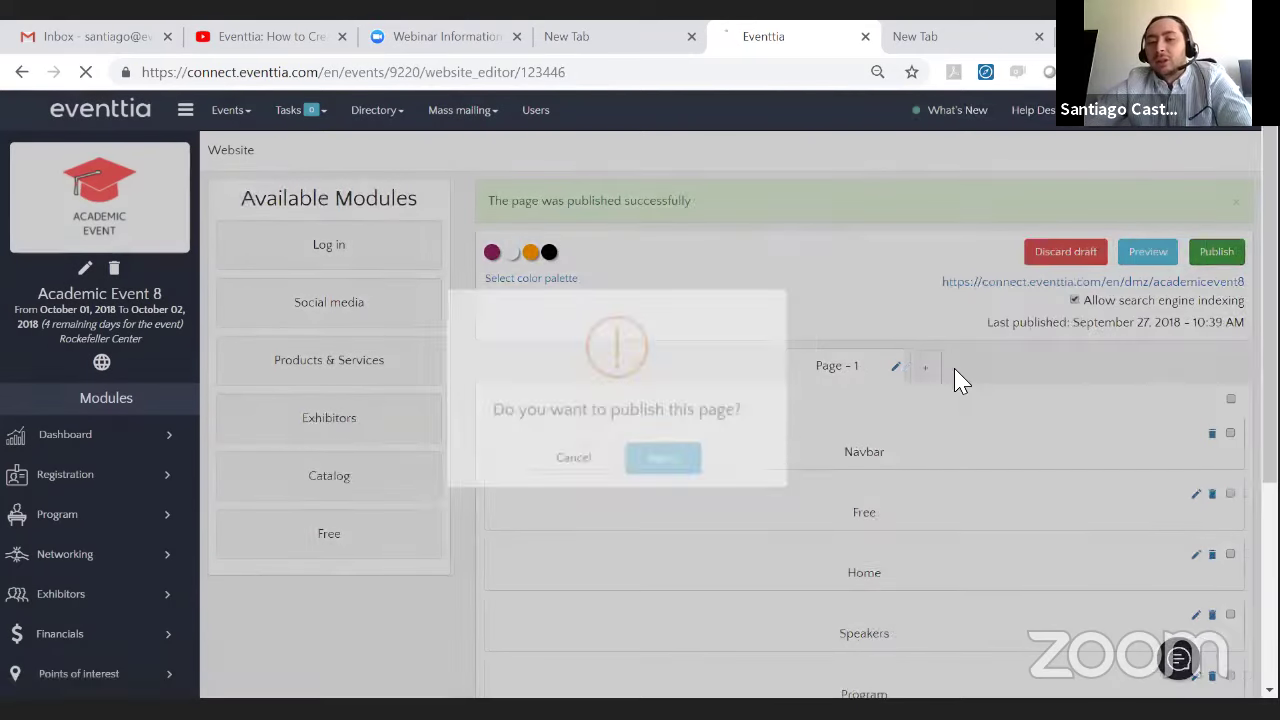
- Tick Allow search engine indexing and republish the page, last published 27 September 2018, 10:40 AM
click(1074, 300)
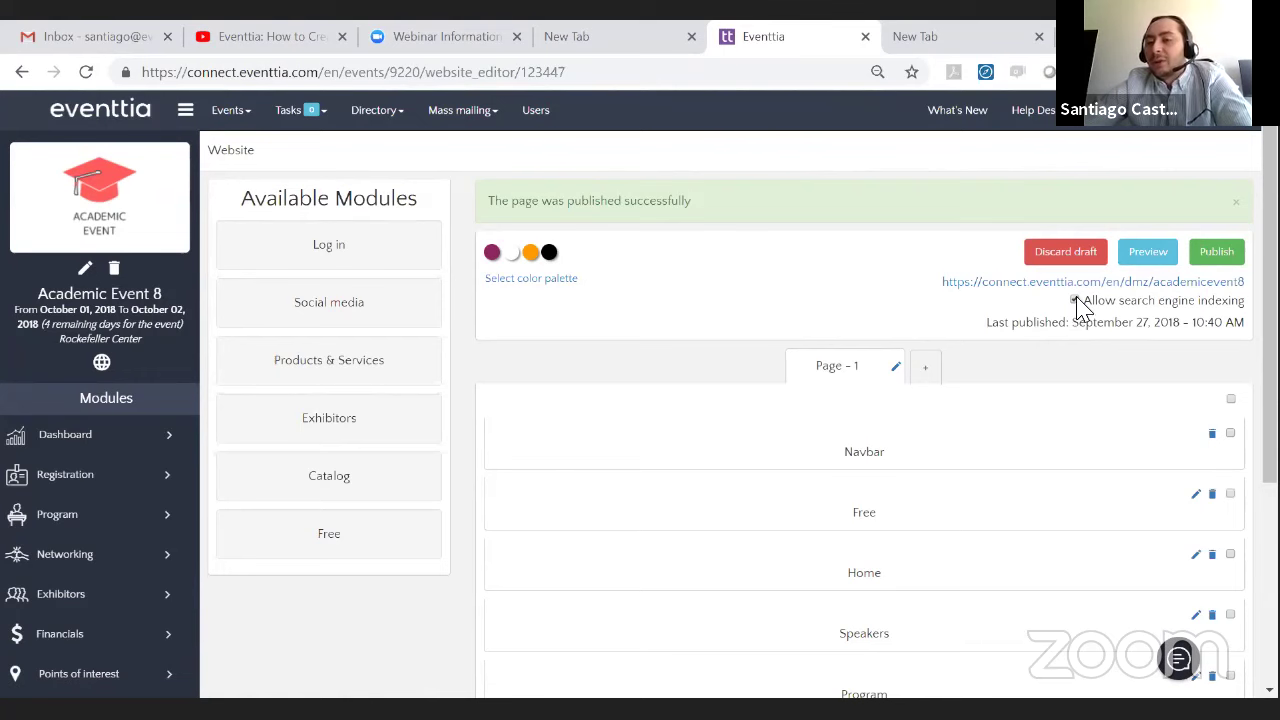
click(1220, 252)
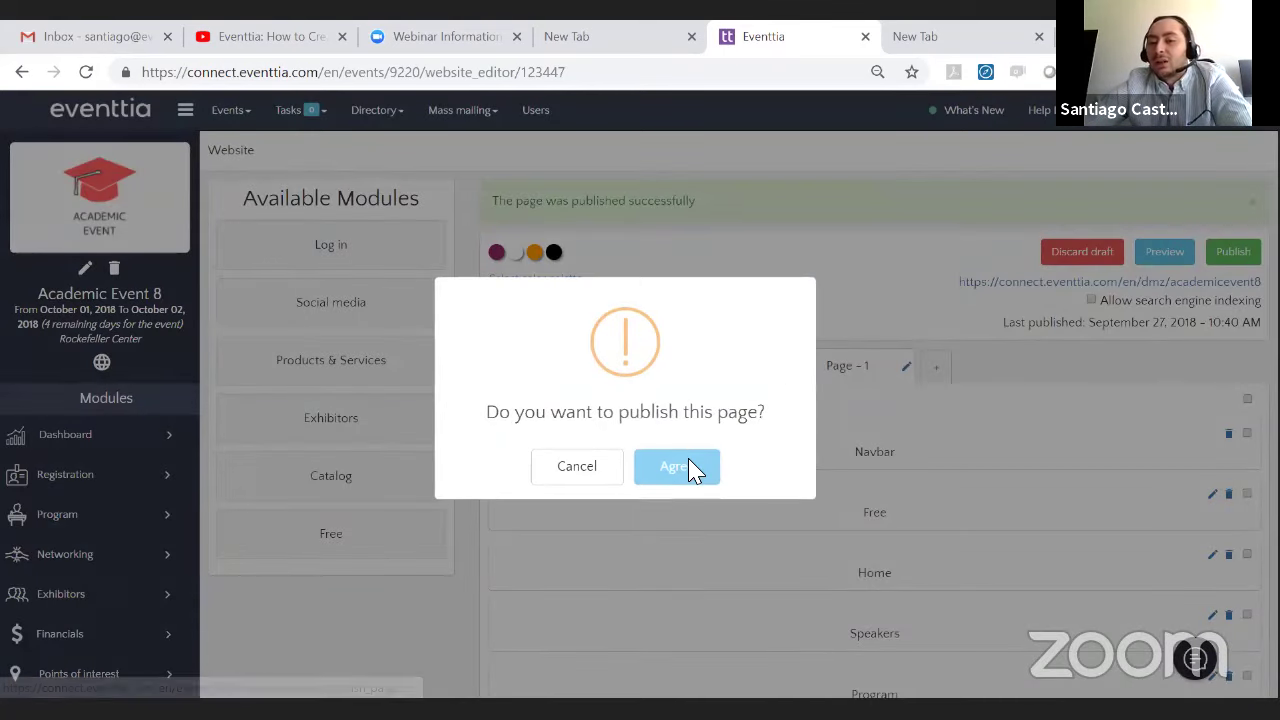
click(676, 467)
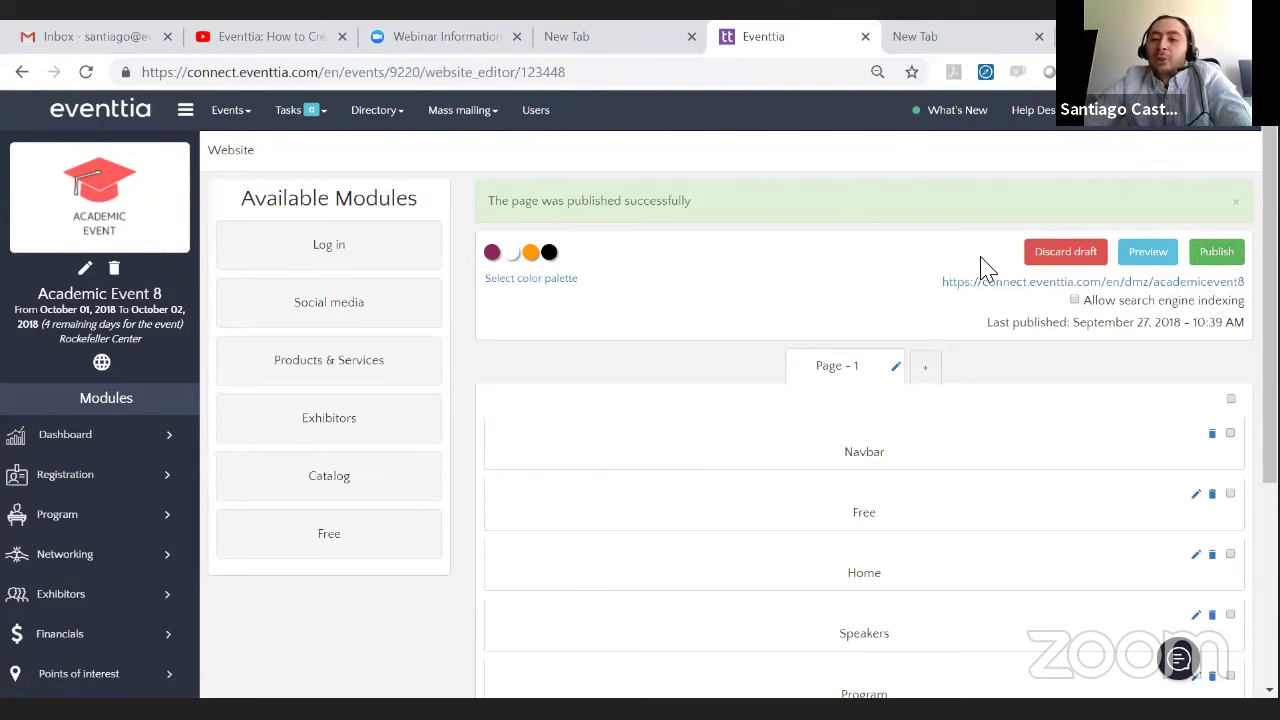
click(1075, 301)
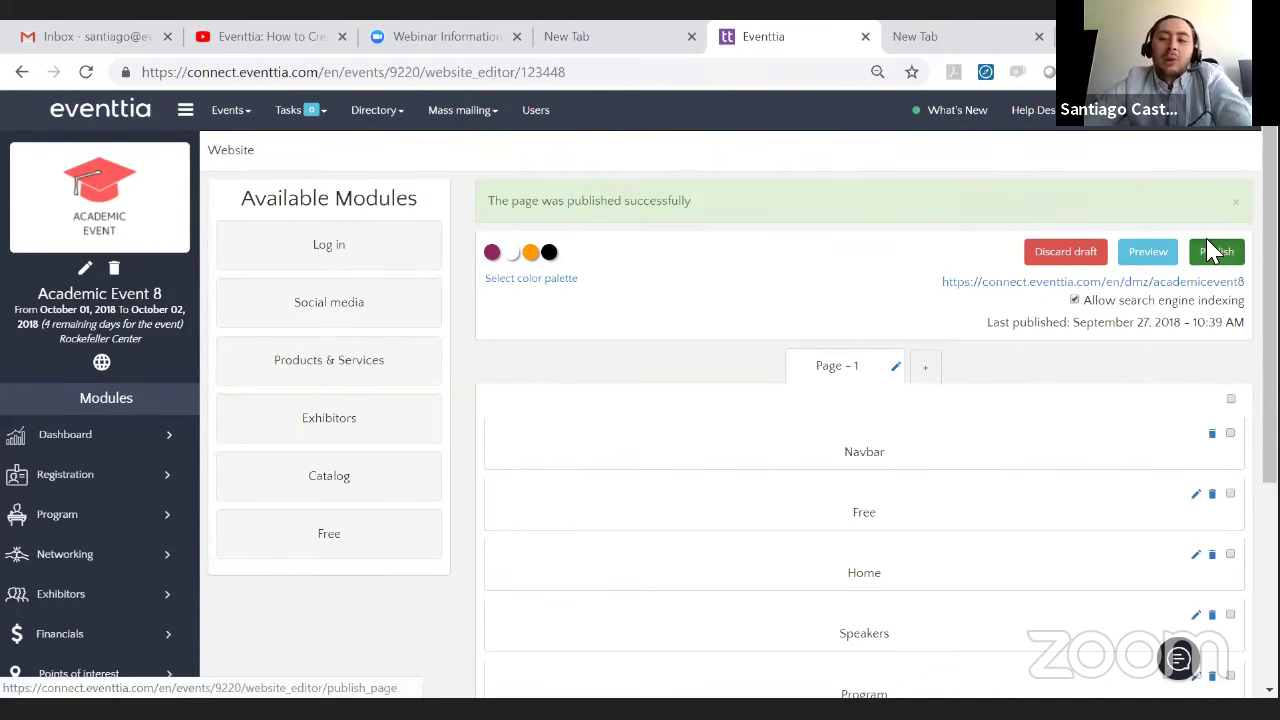
click(1218, 251)
click(651, 471)
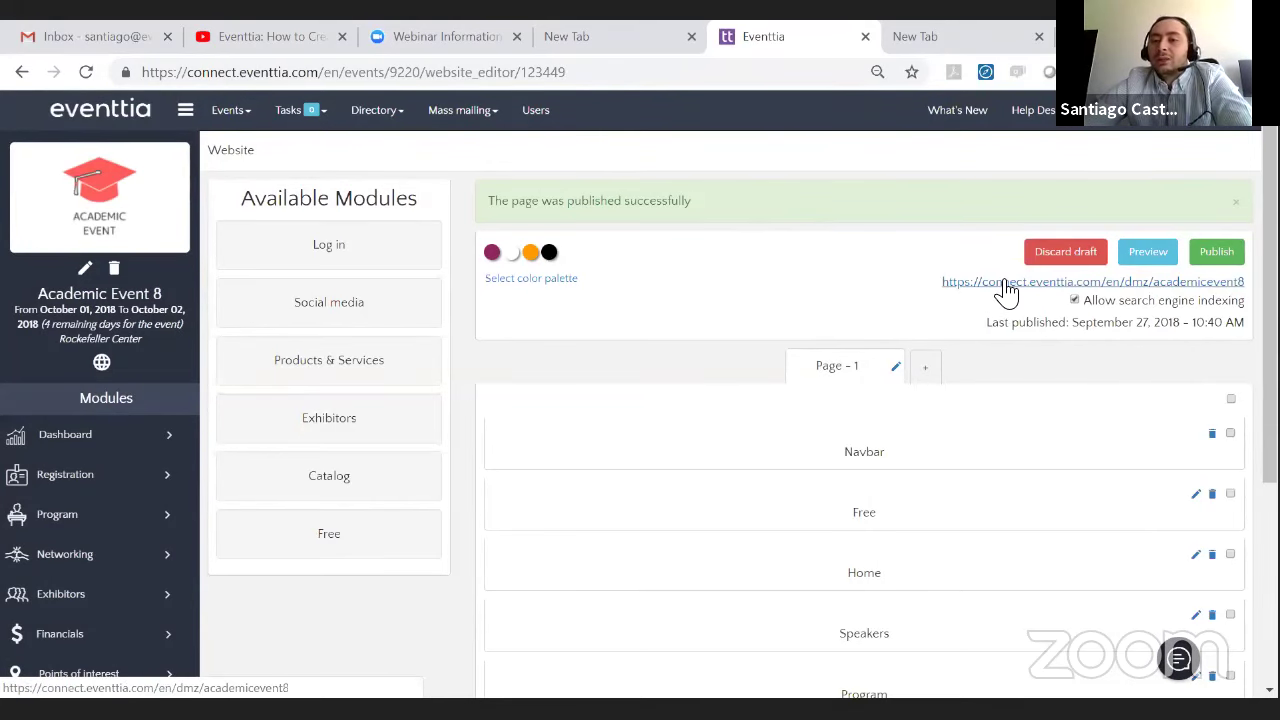
scroll(1085, 345, down, 3)
scroll(1085, 300, up, 2)
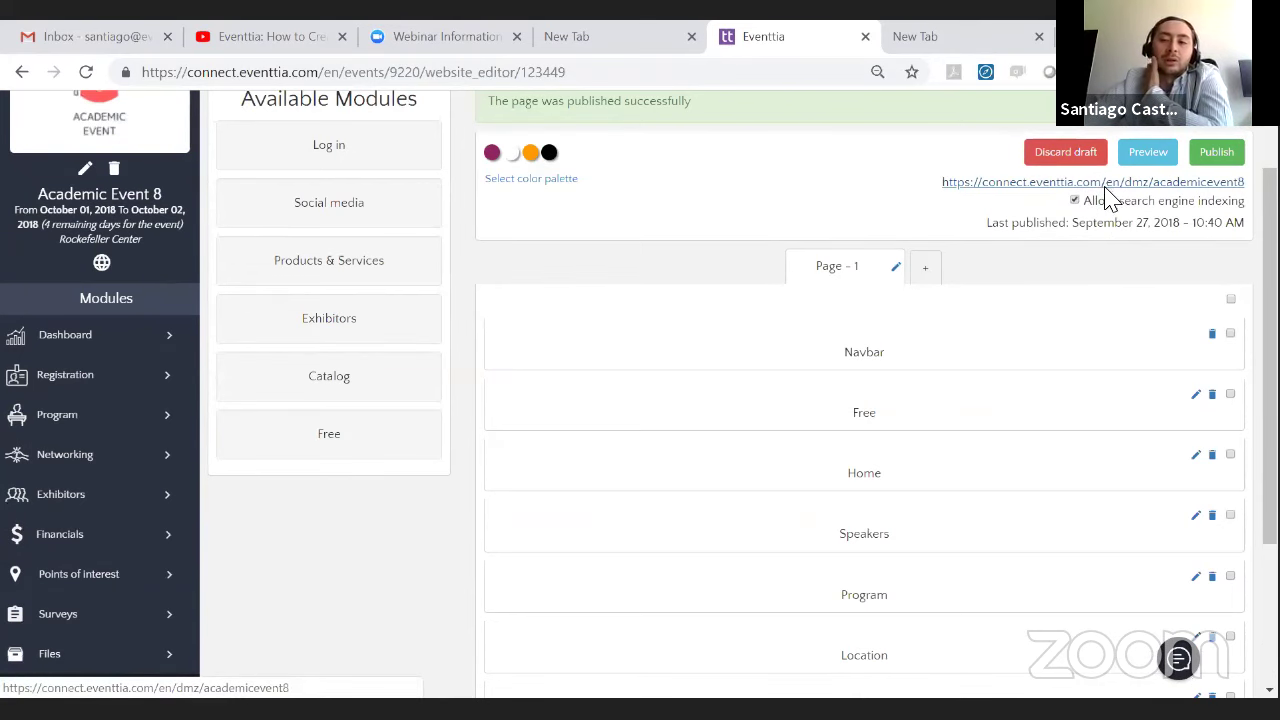
scroll(1071, 229, down, 2)
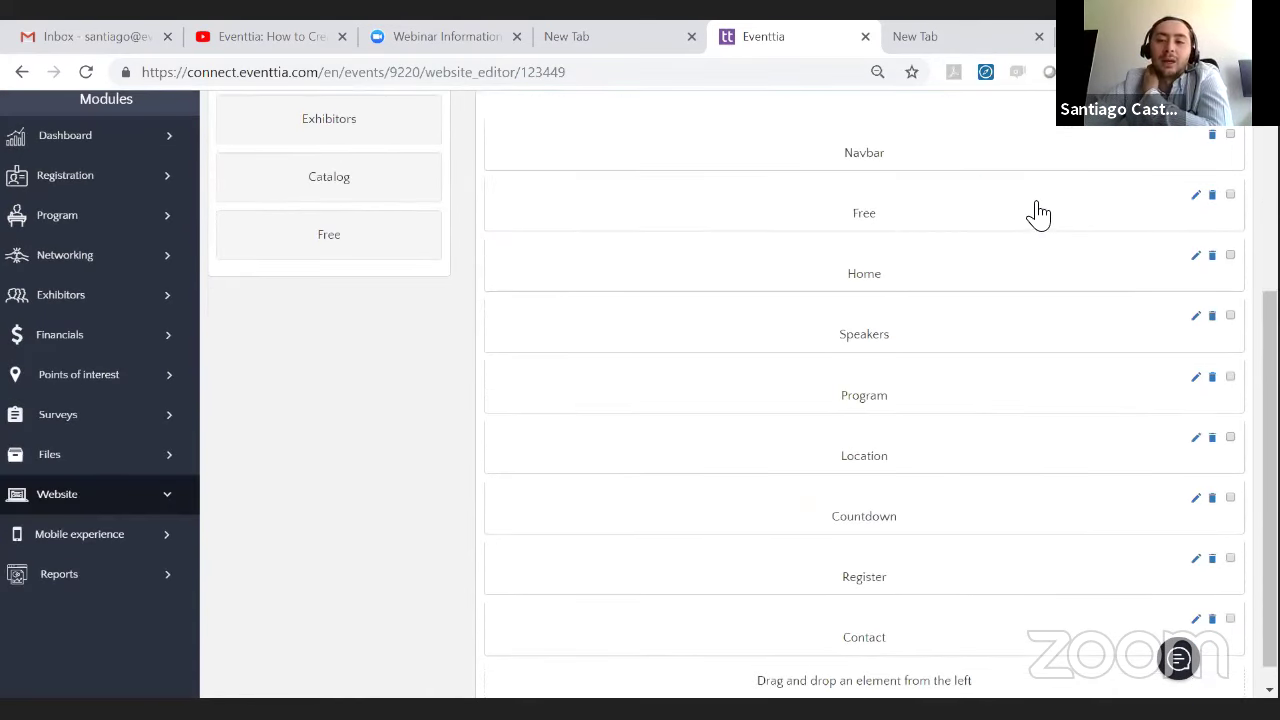
- Open the Free section and delete its 'Free' title
click(1197, 197)
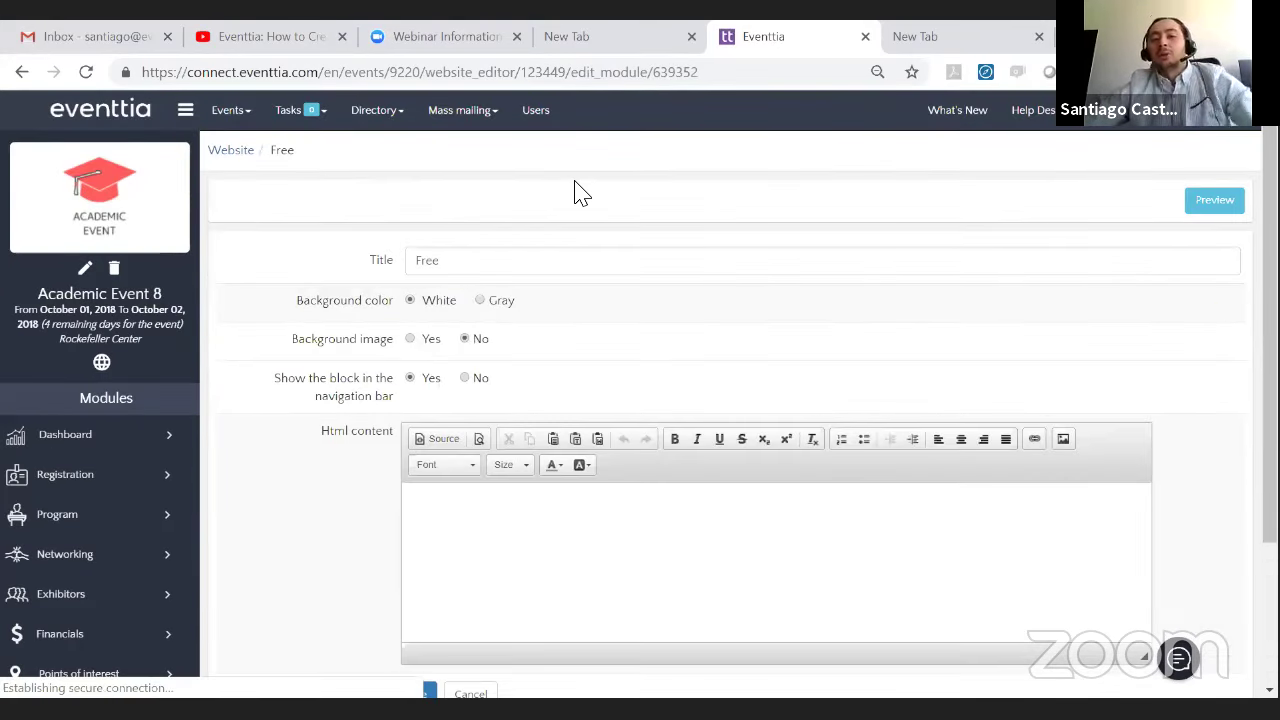
scroll(600, 186, down, 2)
scroll(460, 216, up, 2)
double_click(465, 272)
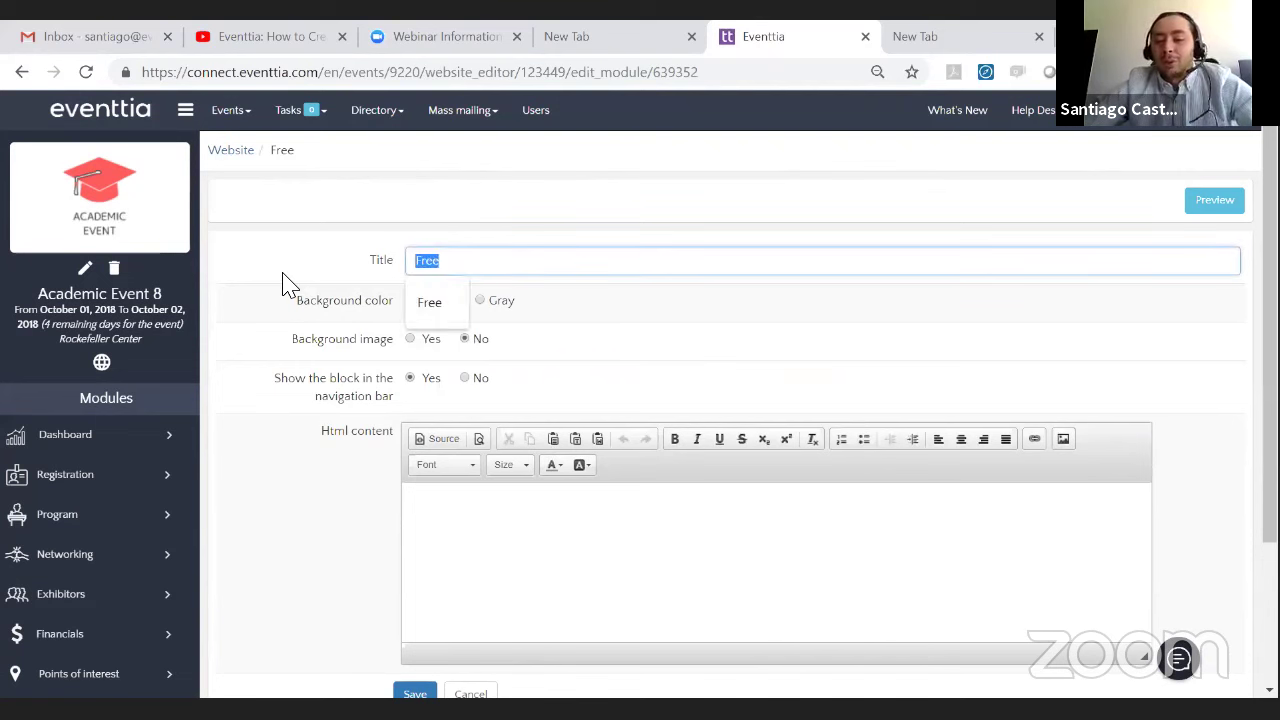
key(BackSpace)
click(476, 366)
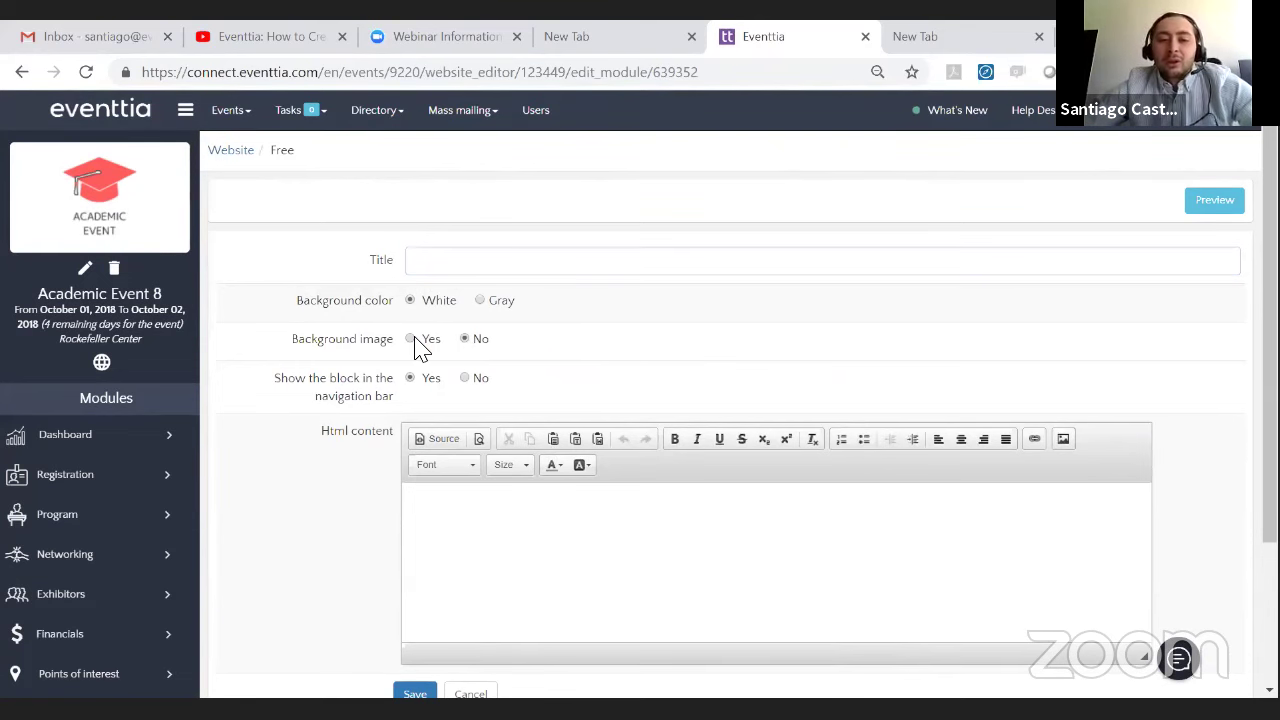
- Leave Background image at No and set 'Show the block in the navigation bar' to No
click(416, 340)
click(466, 341)
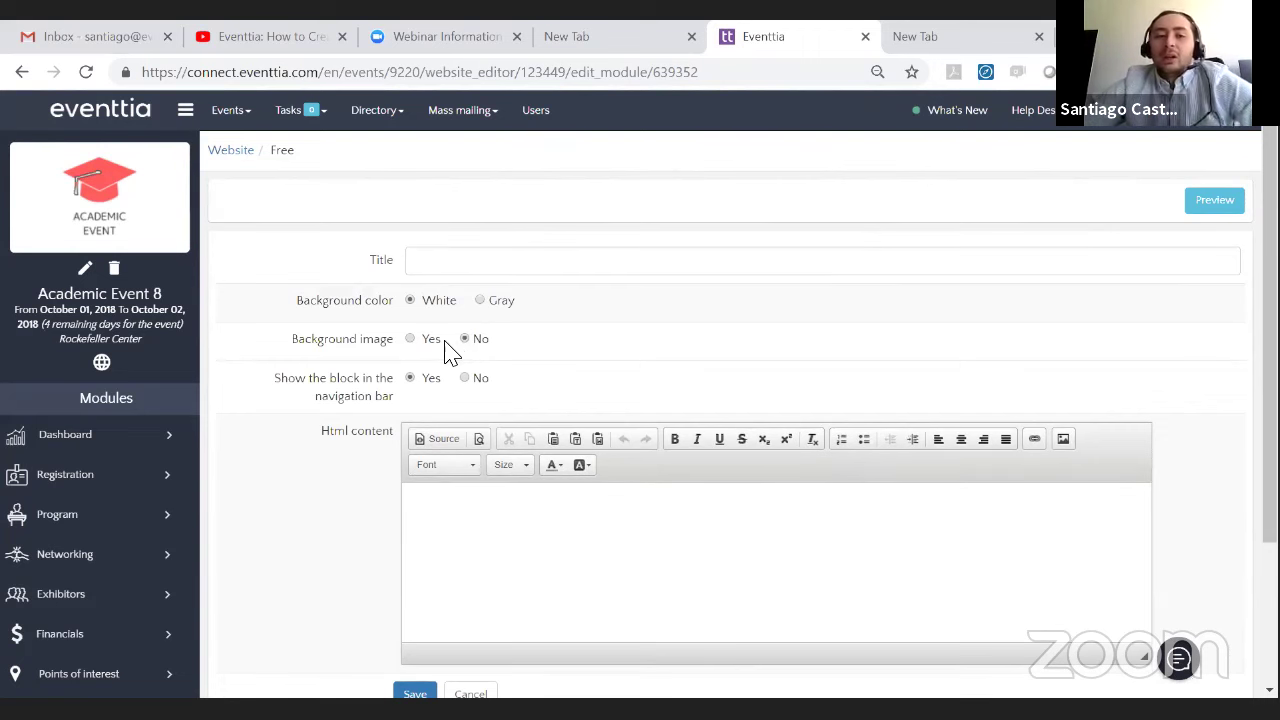
scroll(480, 360, down, 2)
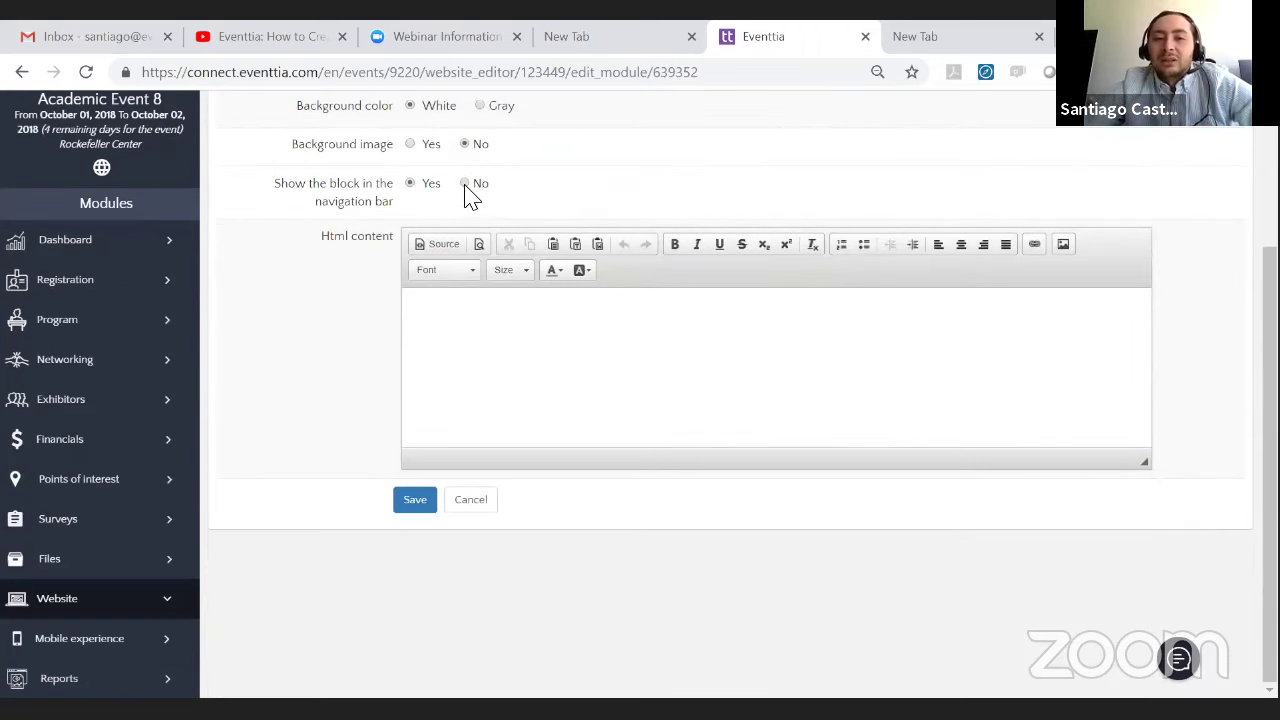
click(466, 184)
click(671, 330)
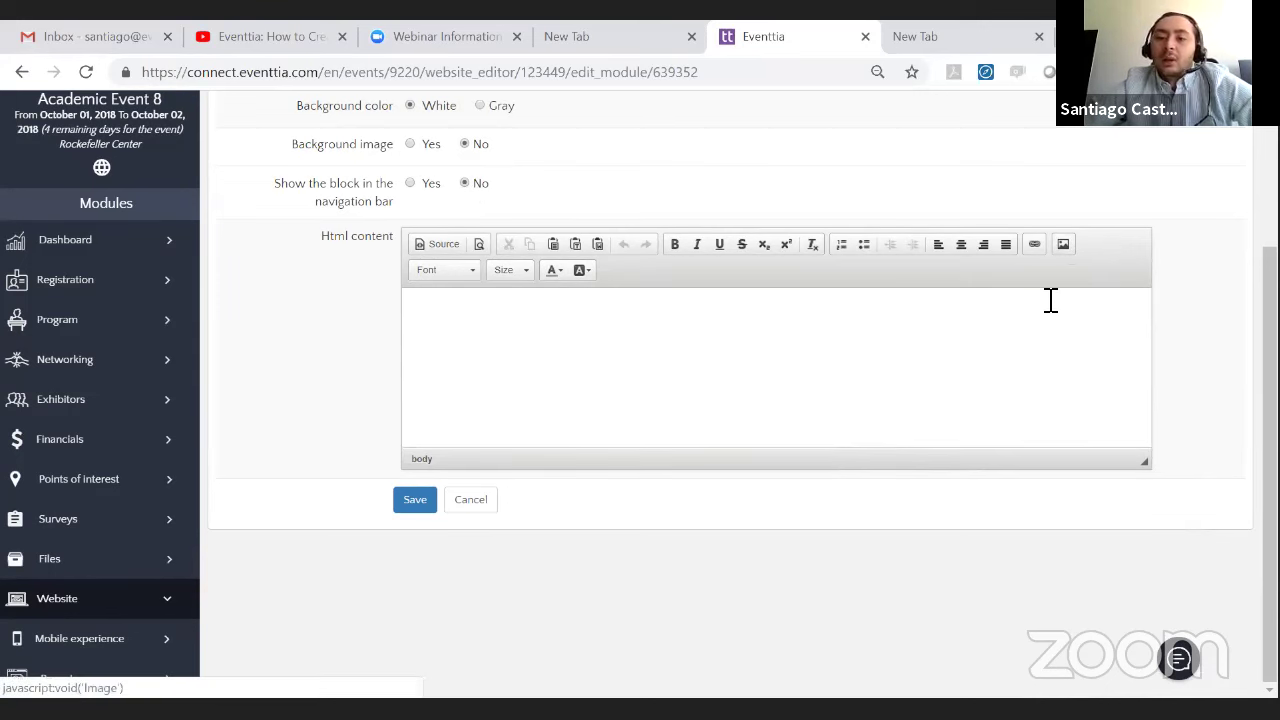
- Upload Academic Event C.png to the server as the Free block's image
click(1064, 245)
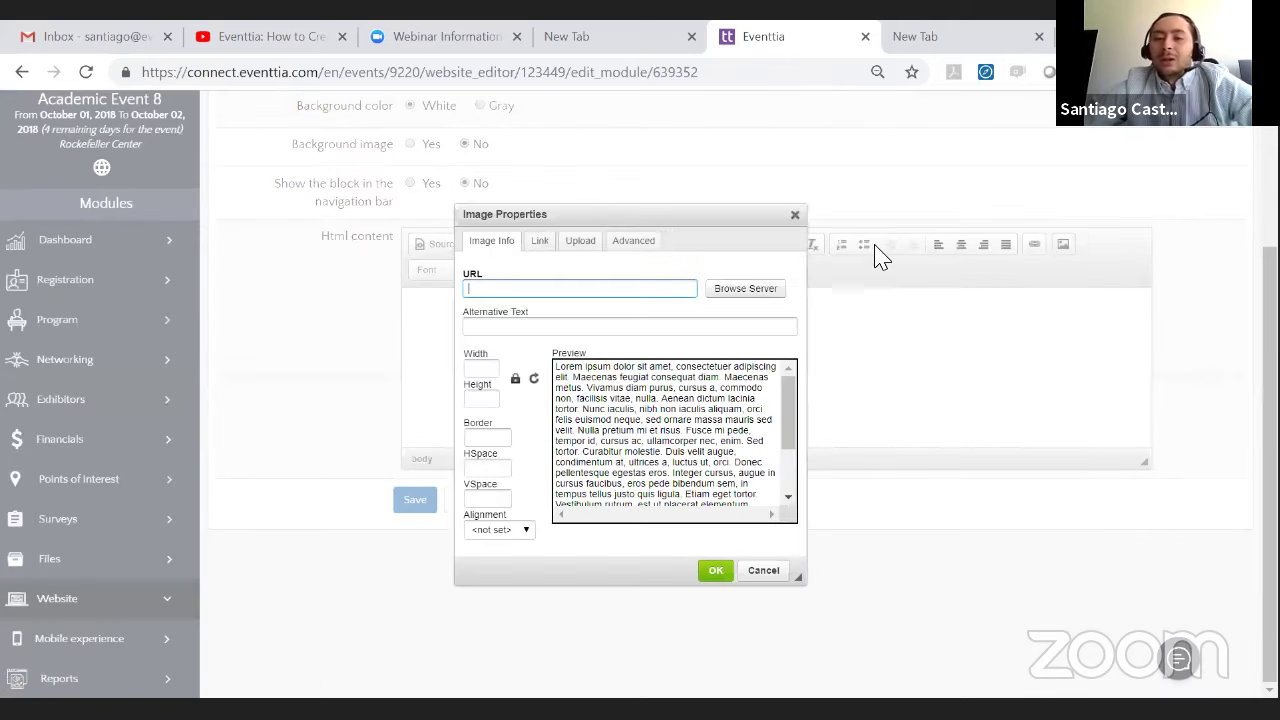
click(580, 250)
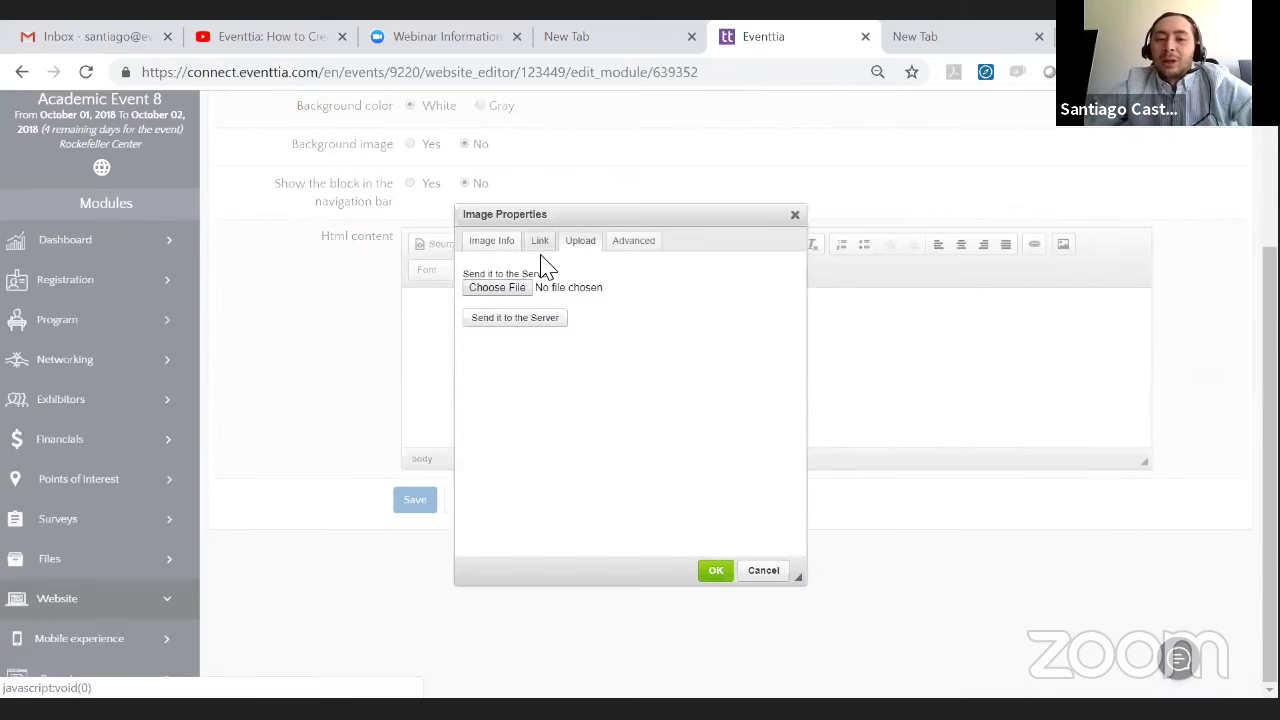
click(503, 291)
double_click(237, 175)
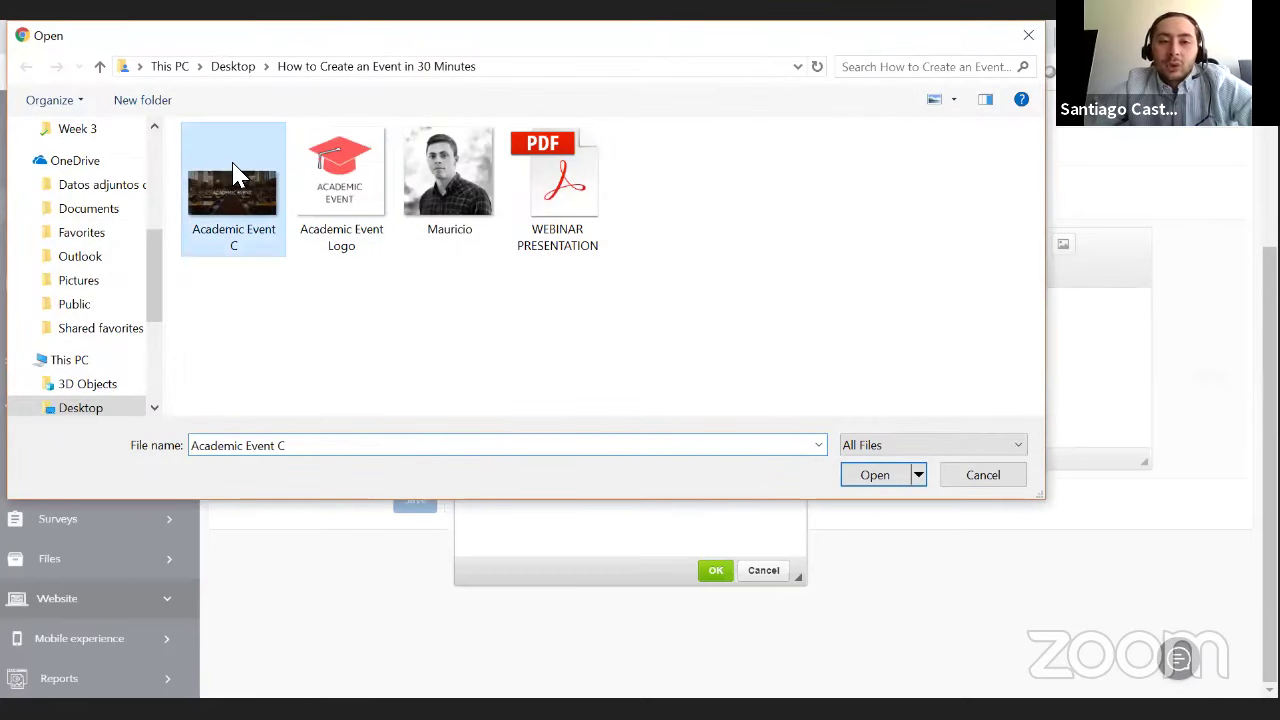
click(511, 330)
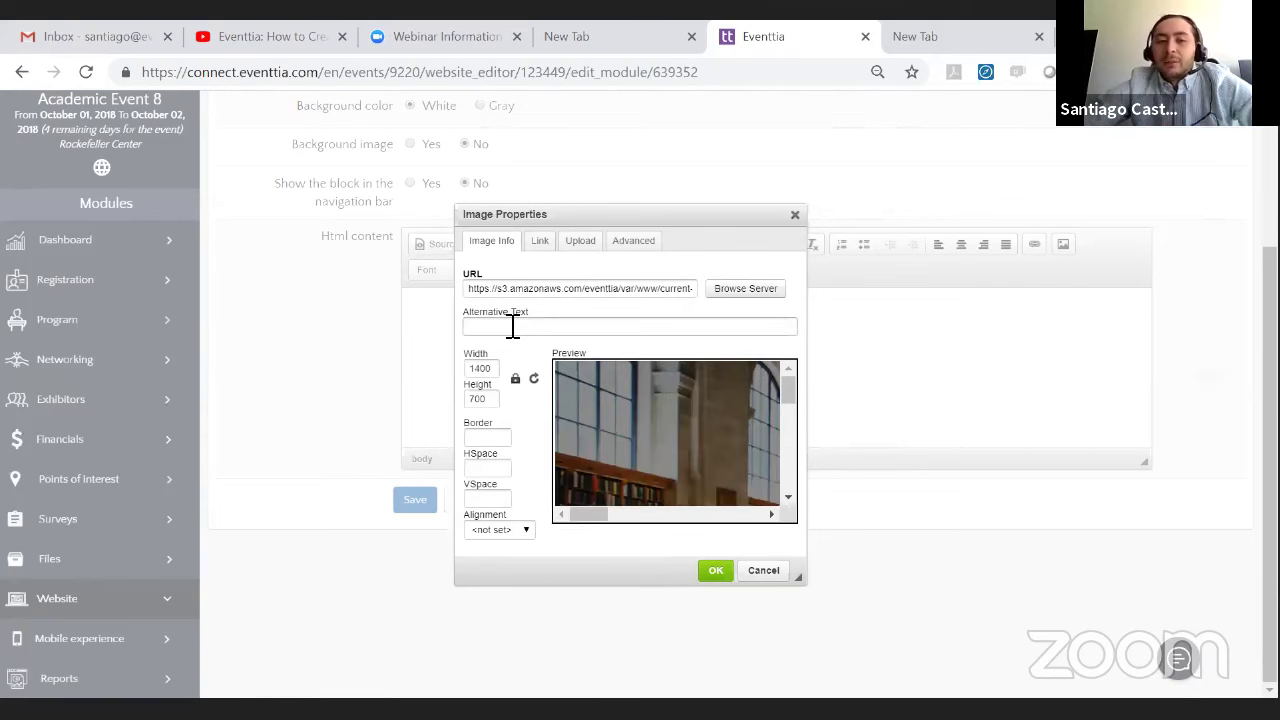
- Set the image width to 1920 (1920×960), insert it, save the block, and return to Website
drag(498, 368, 390, 380)
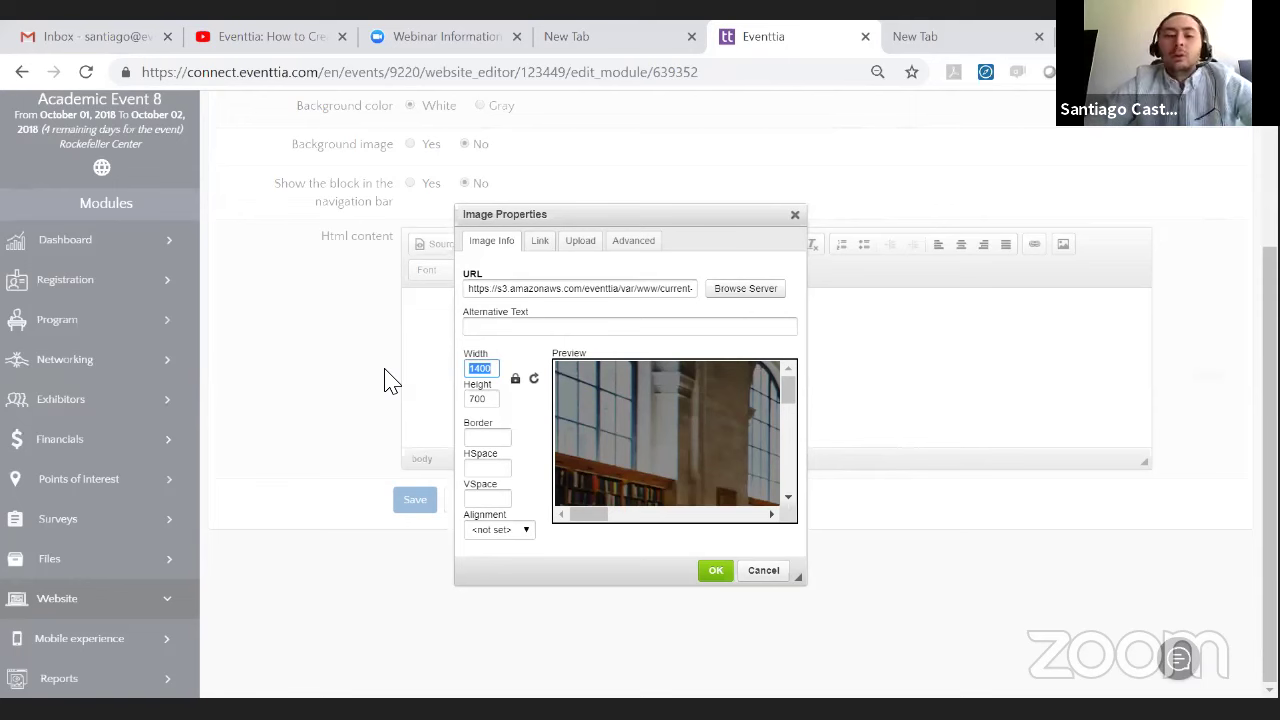
text(1920)
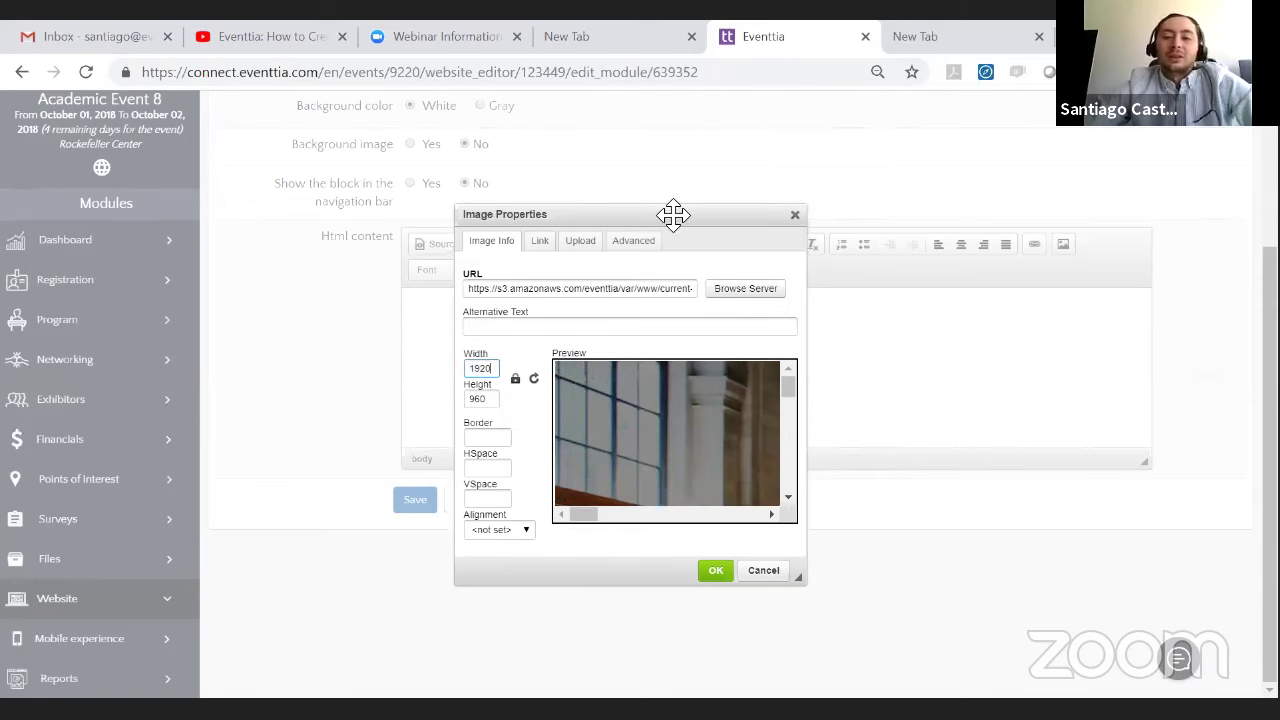
drag(690, 209, 676, 121)
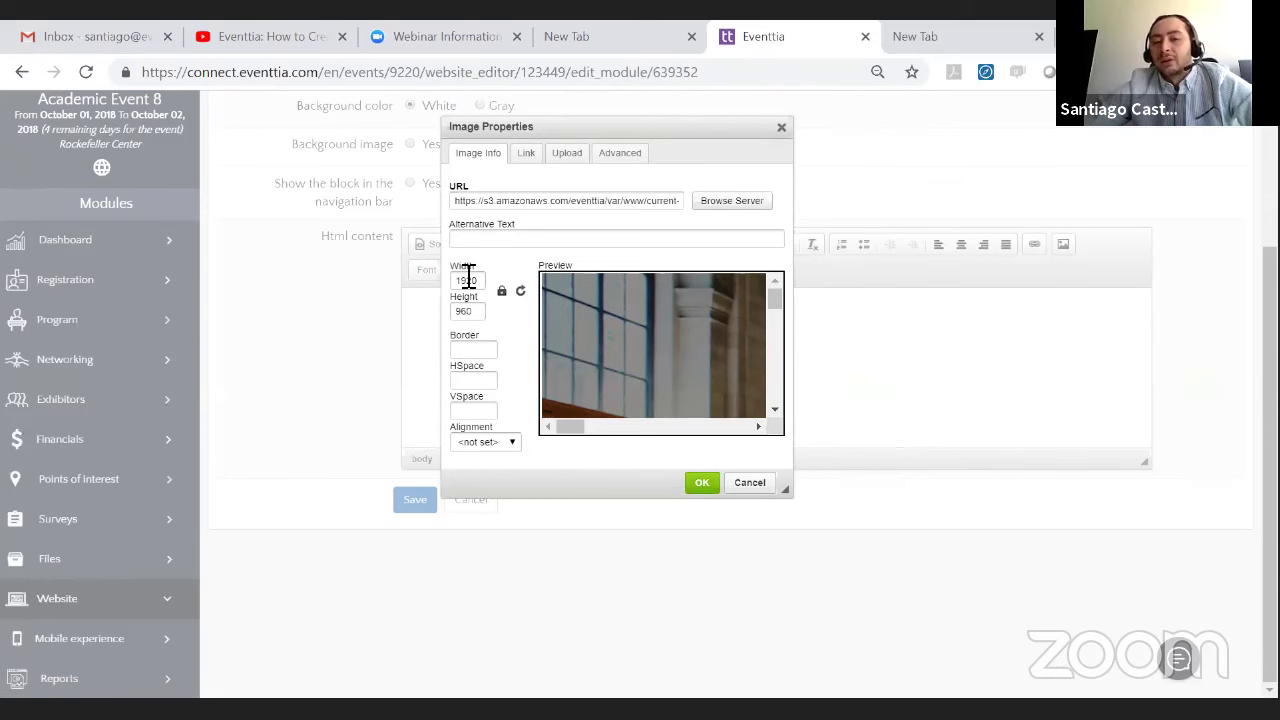
click(703, 484)
scroll(723, 391, up, 5)
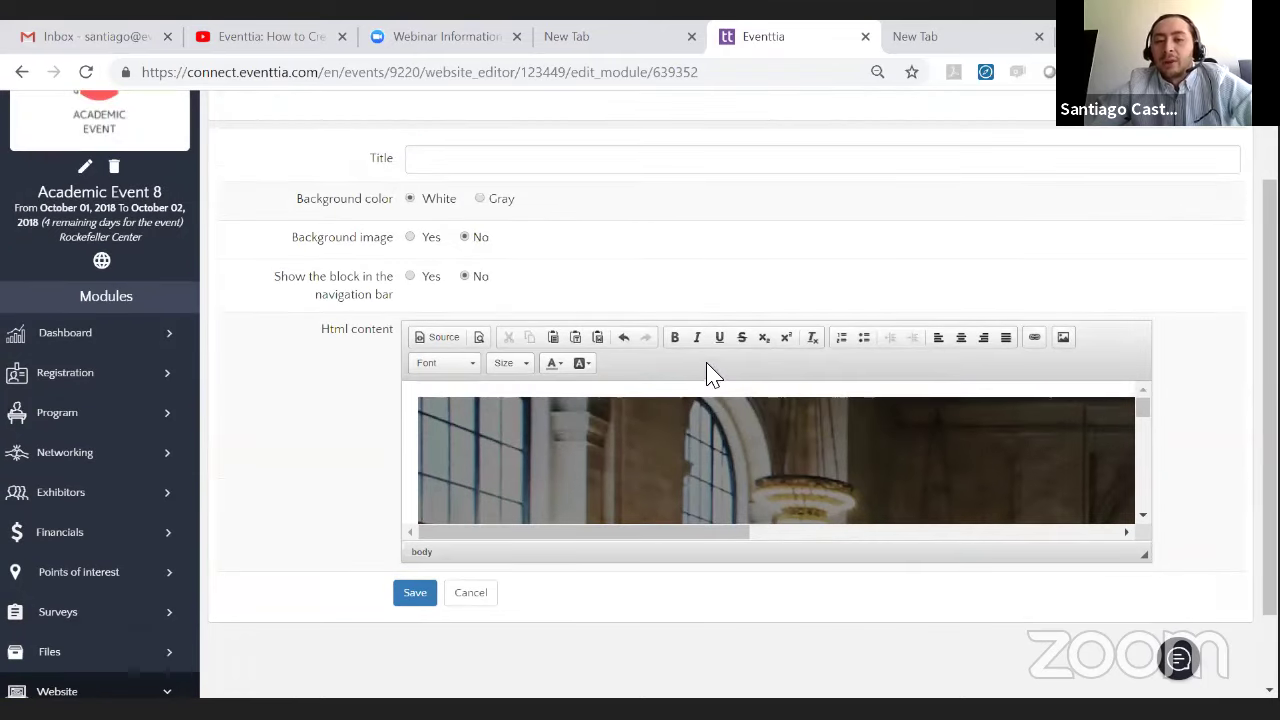
scroll(723, 380, down, 5)
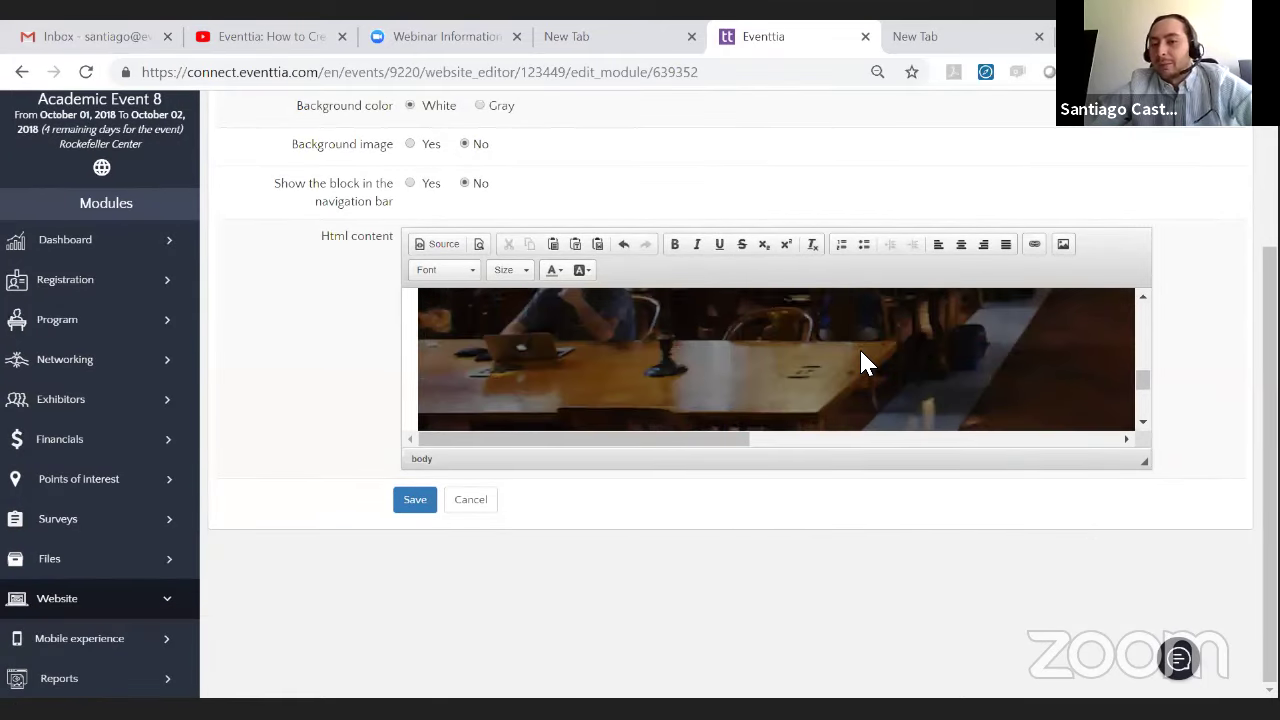
drag(629, 440, 929, 440)
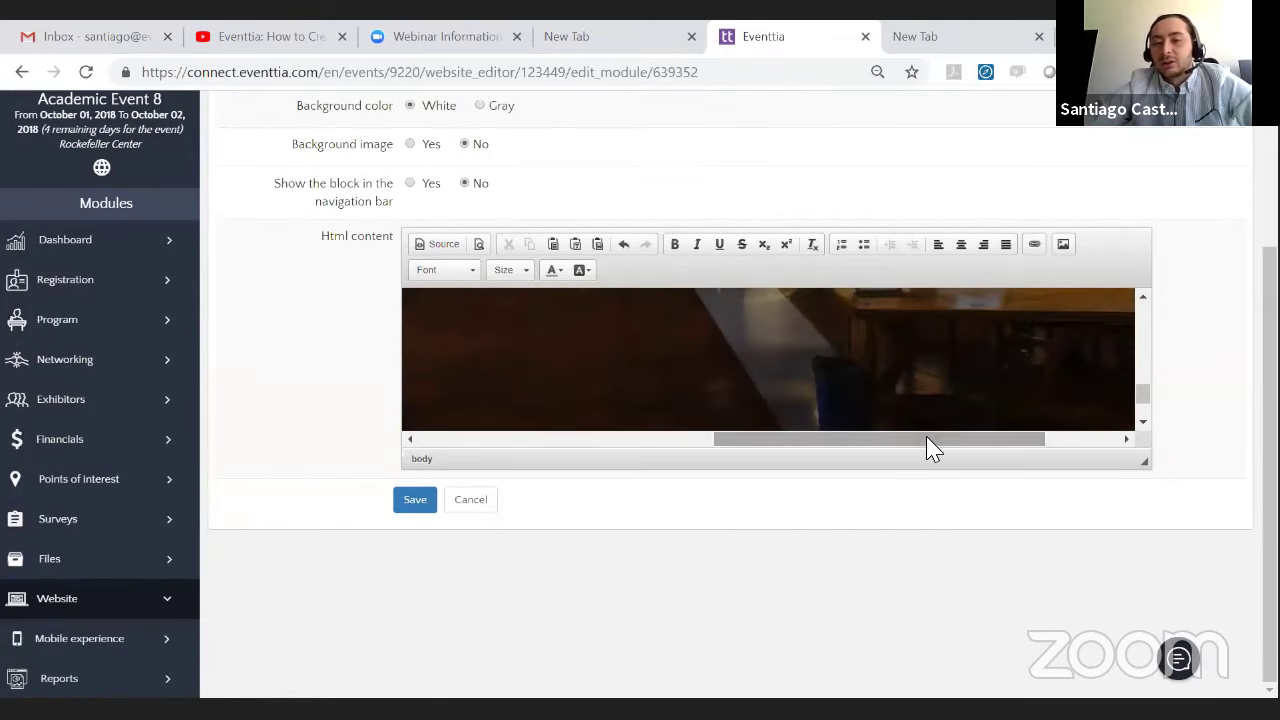
click(415, 502)
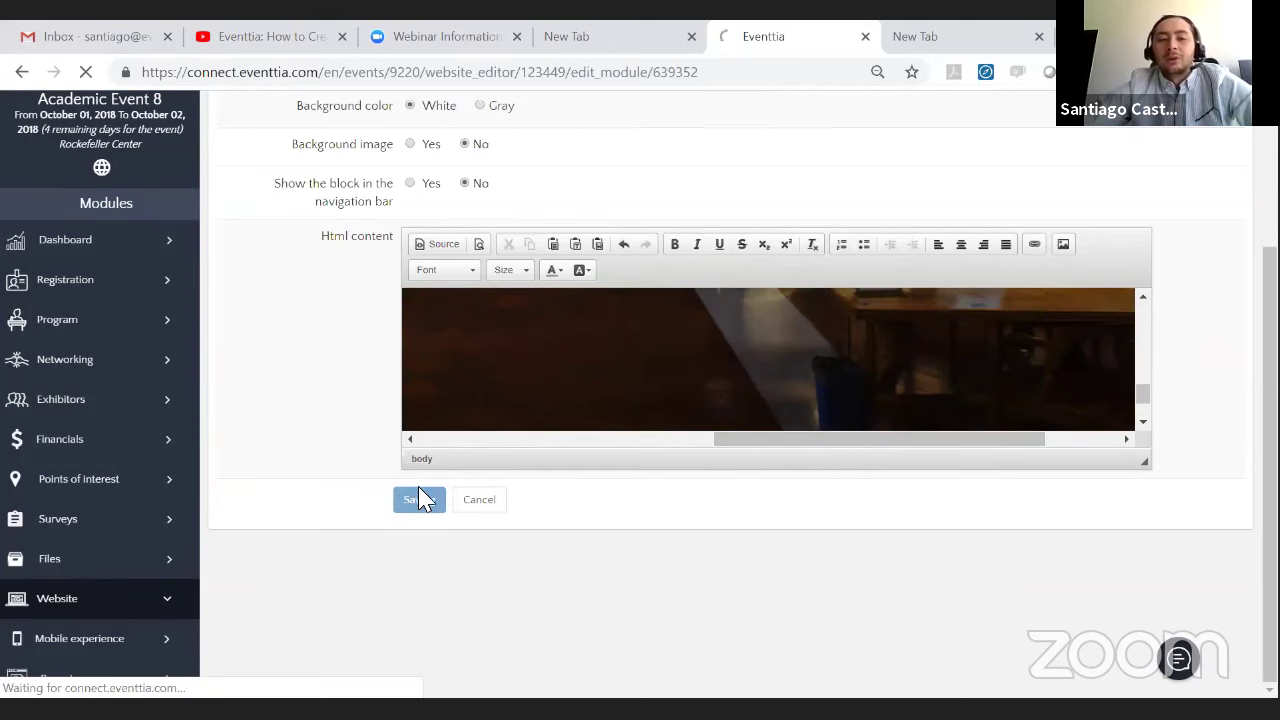
scroll(75, 532, down, 2)
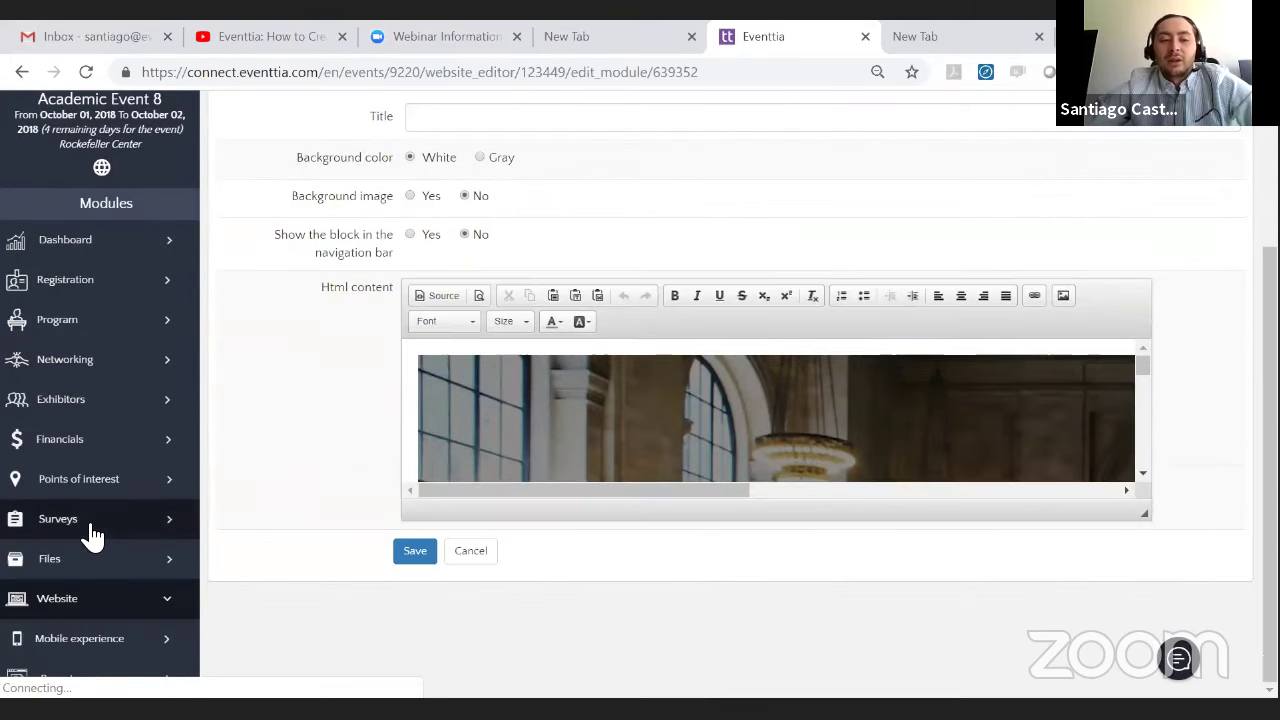
click(84, 600)
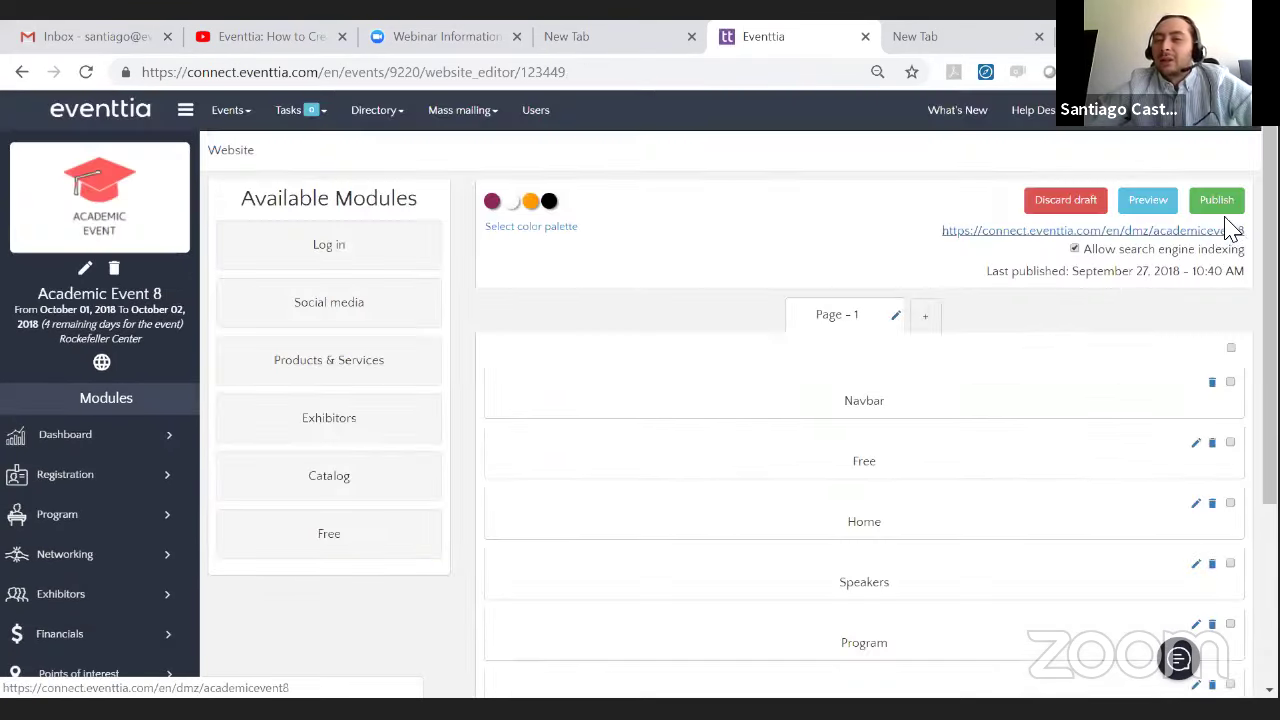
- Publish the site (last published 10:41 AM) and open its public URL in a new tab
click(1222, 204)
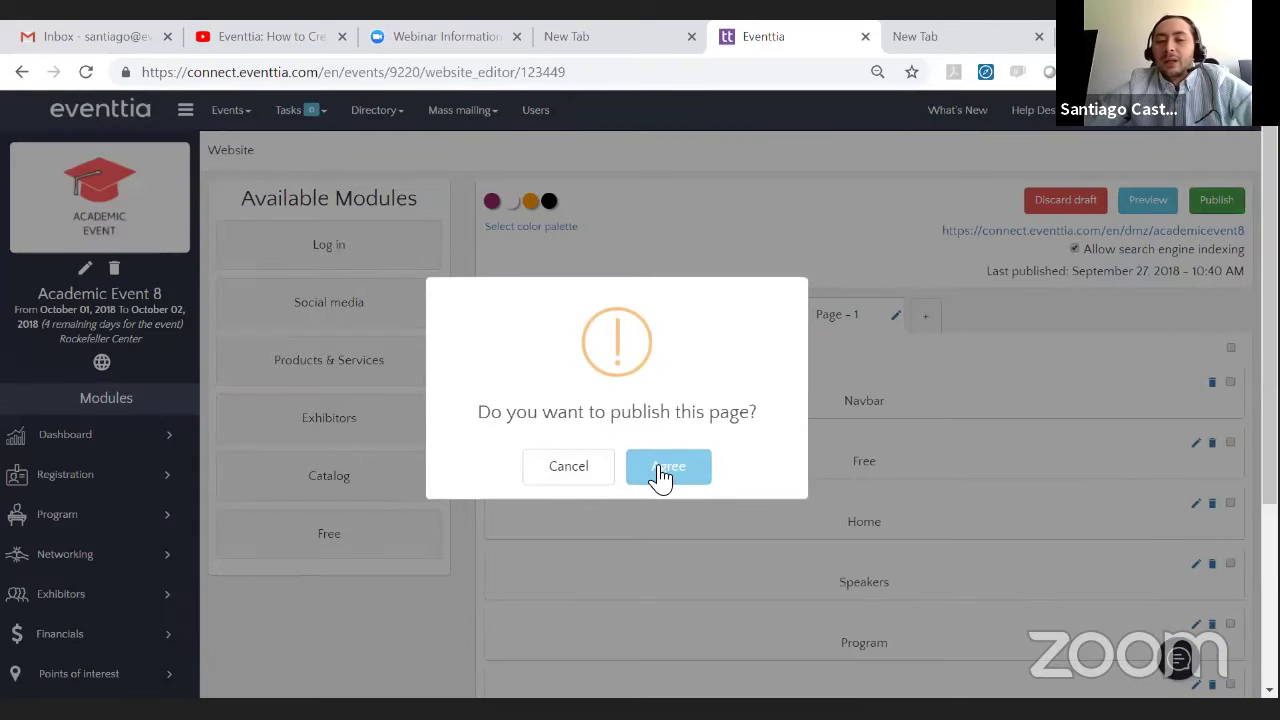
click(657, 472)
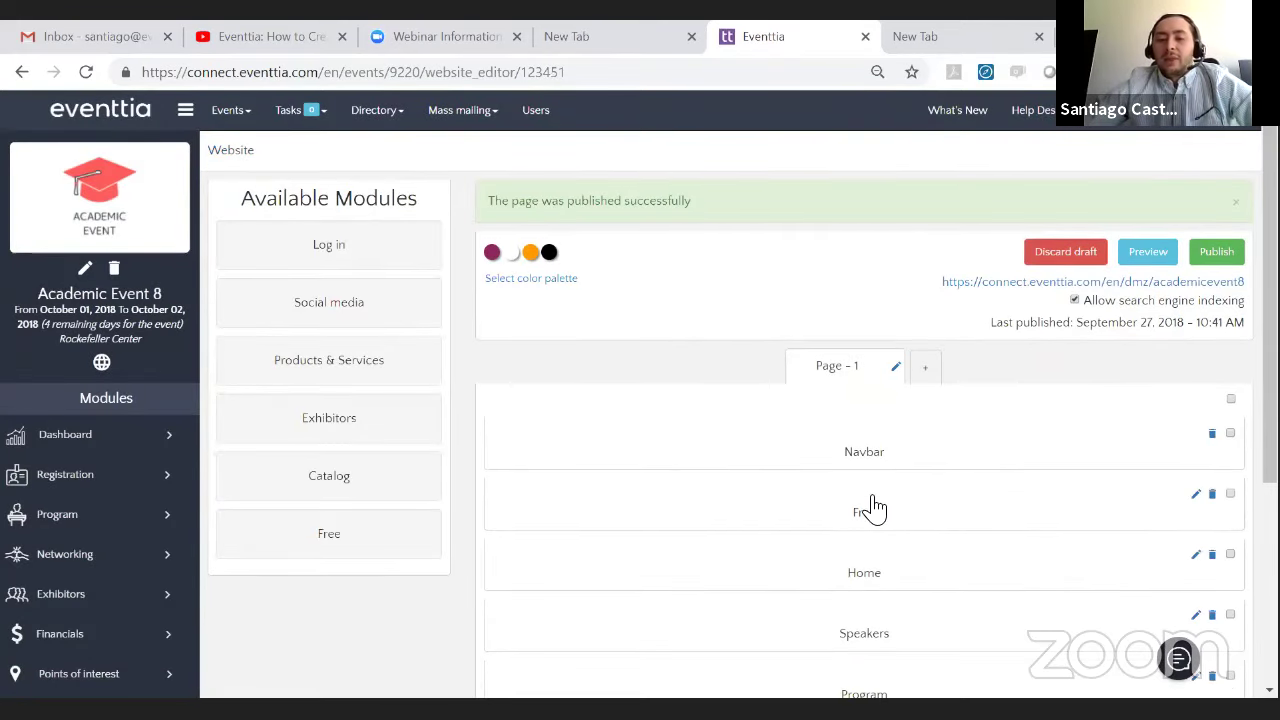
click(972, 285)
click(660, 32)
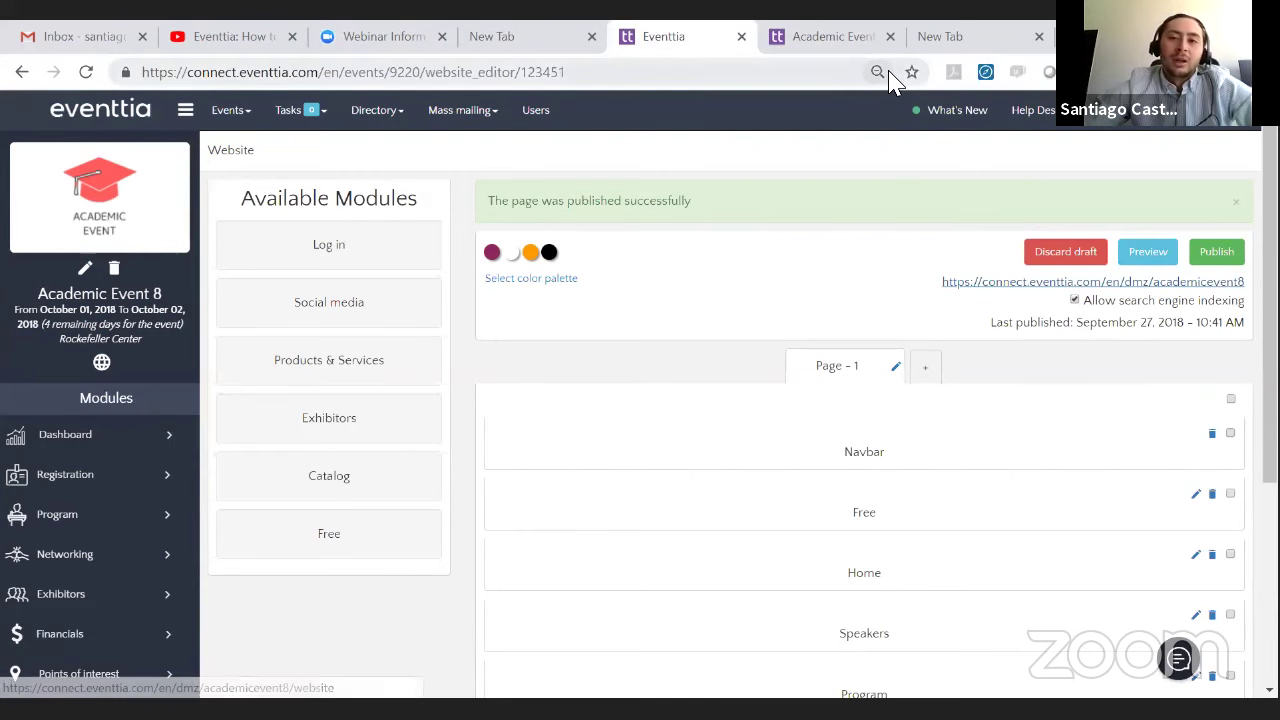
- View the published Academic Event 8 site and open and close its navigation menu
click(826, 36)
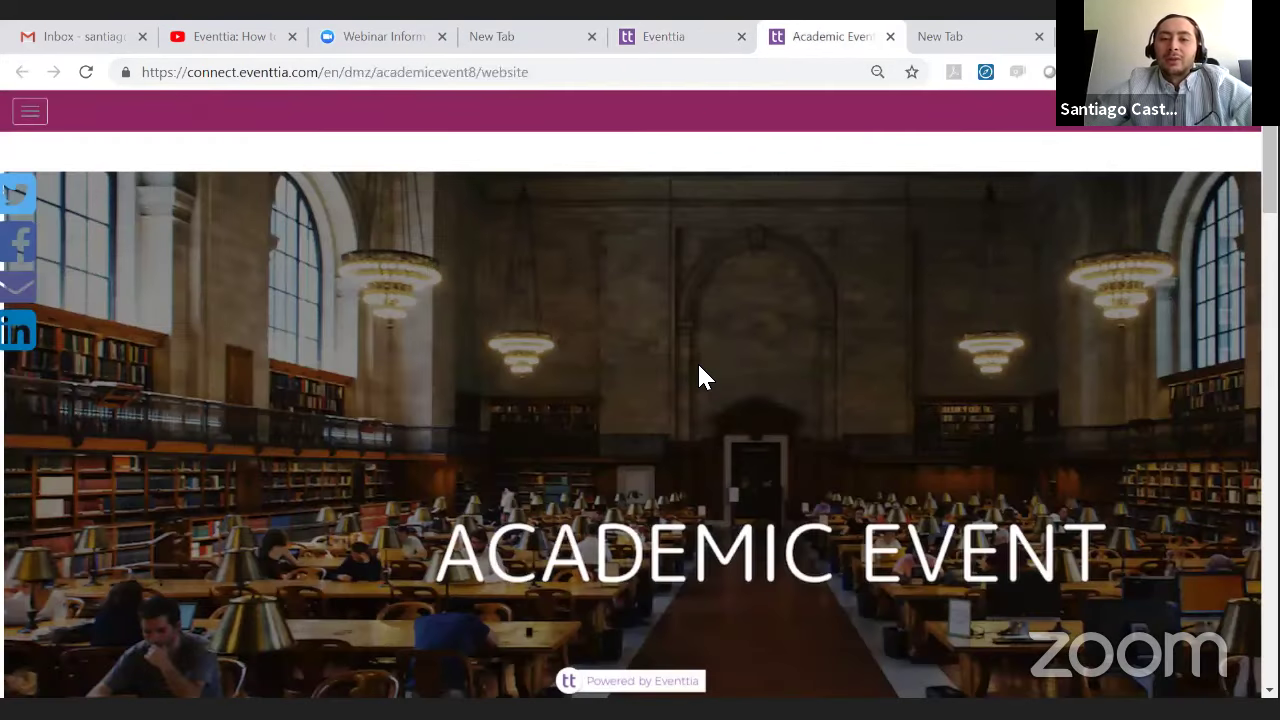
scroll(697, 365, down, 1)
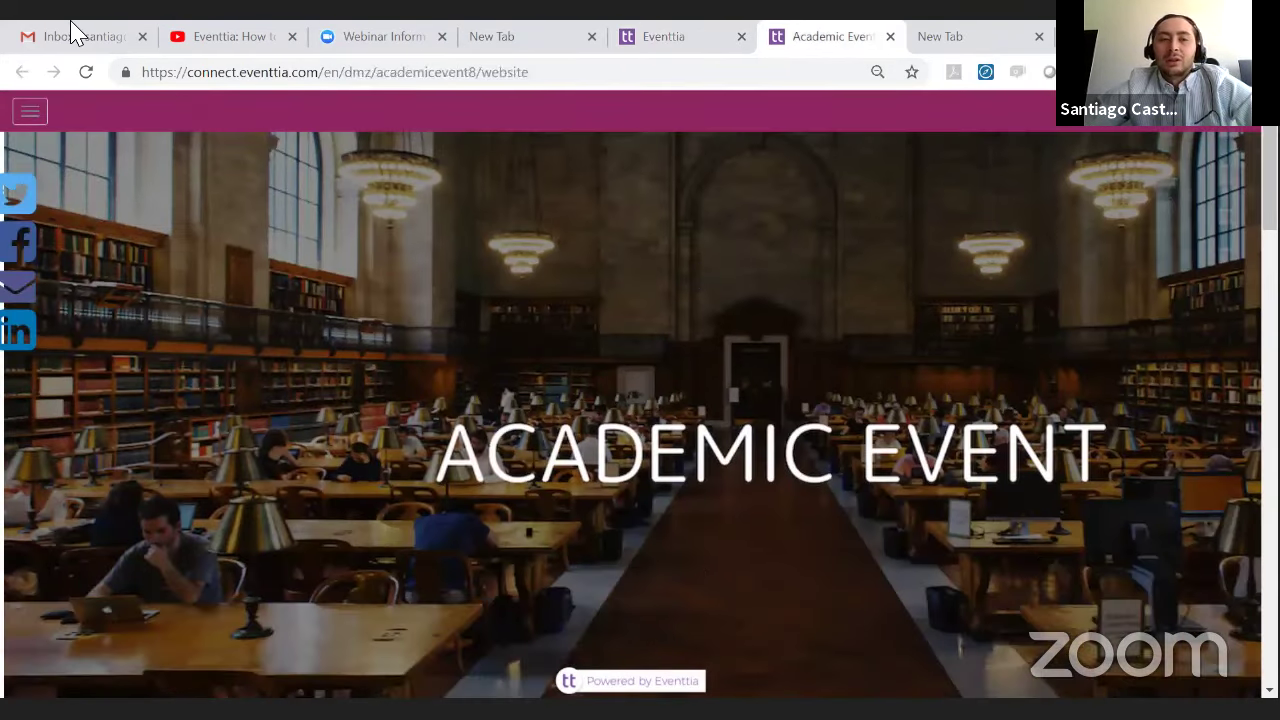
click(29, 112)
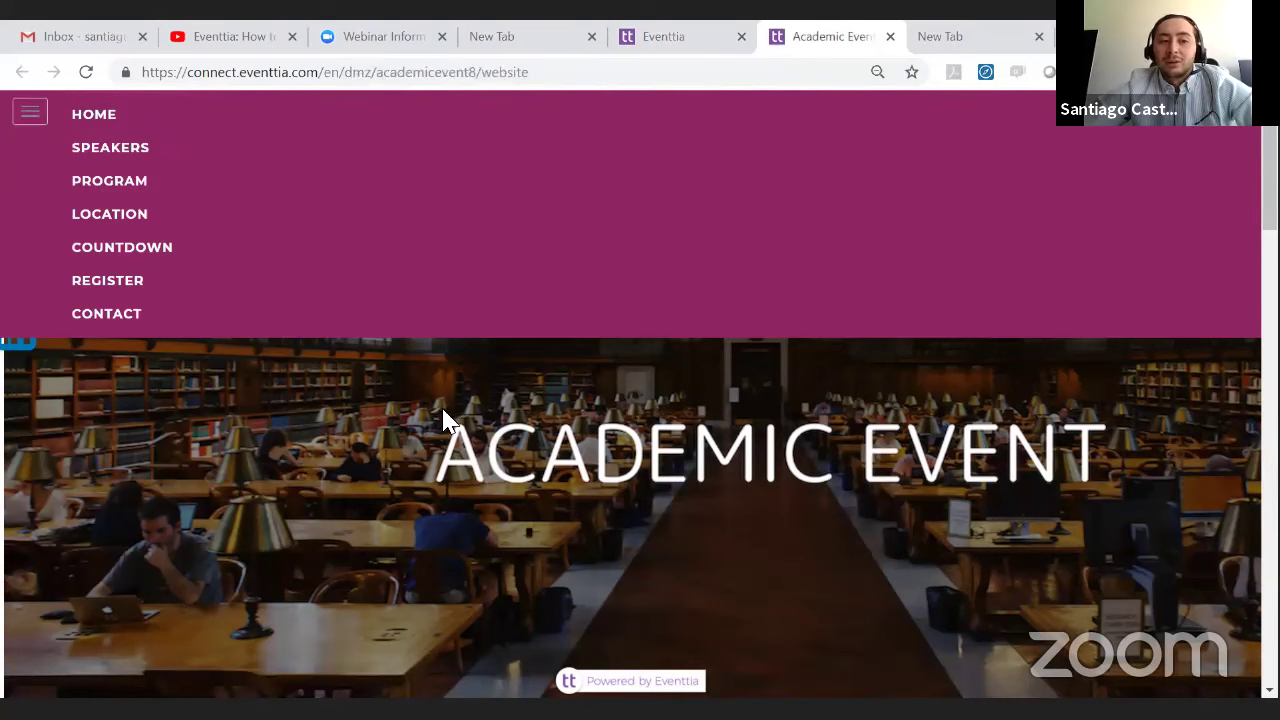
click(28, 114)
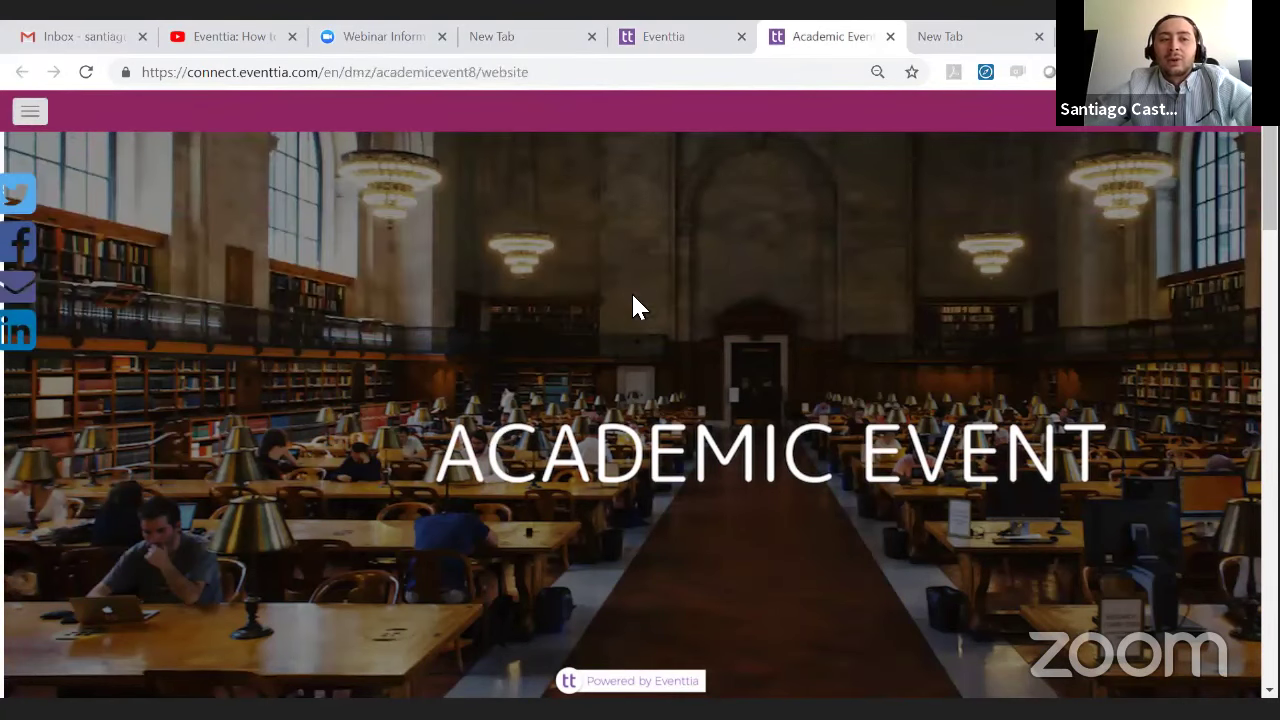
scroll(781, 272, down, 1)
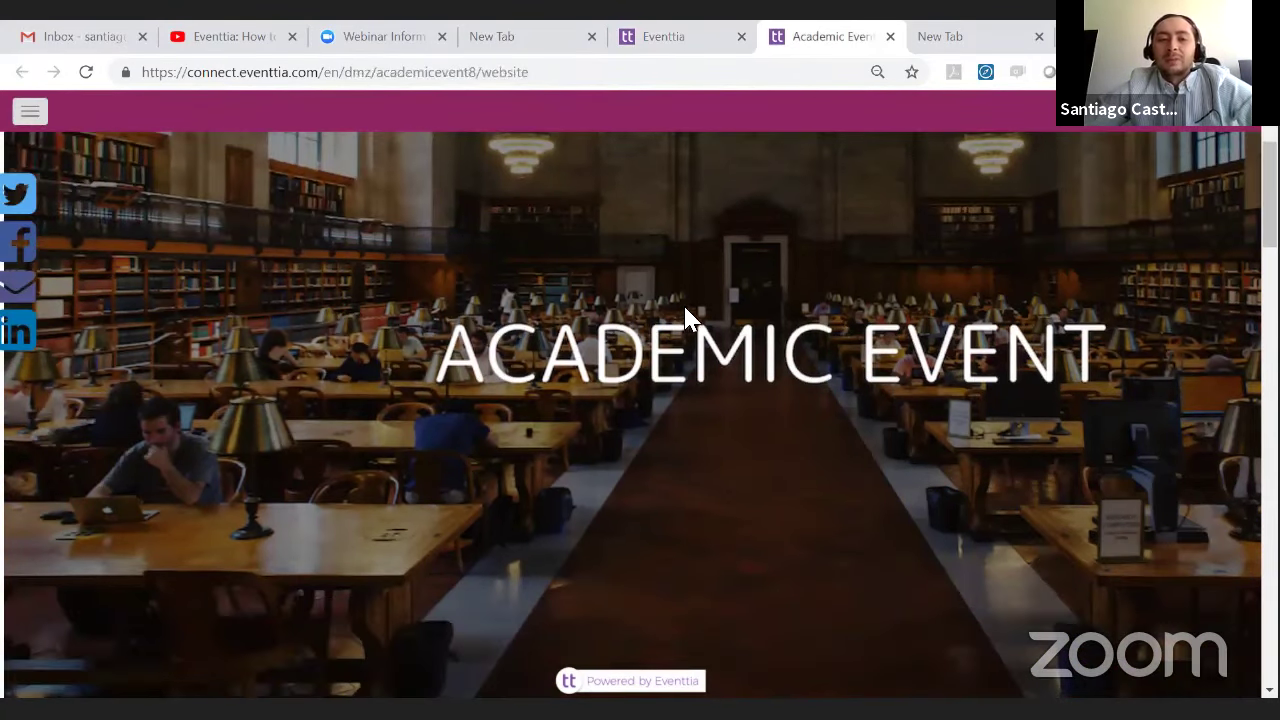
scroll(840, 456, down, 6)
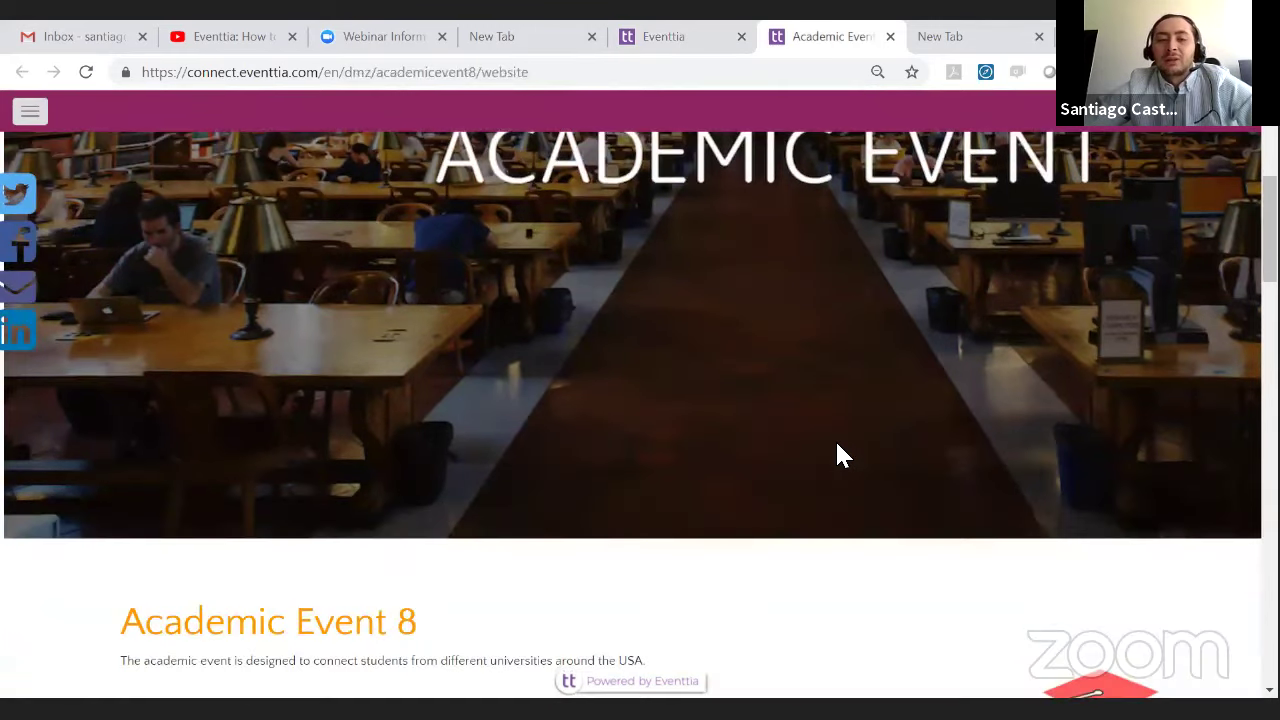
scroll(835, 449, down, 1)
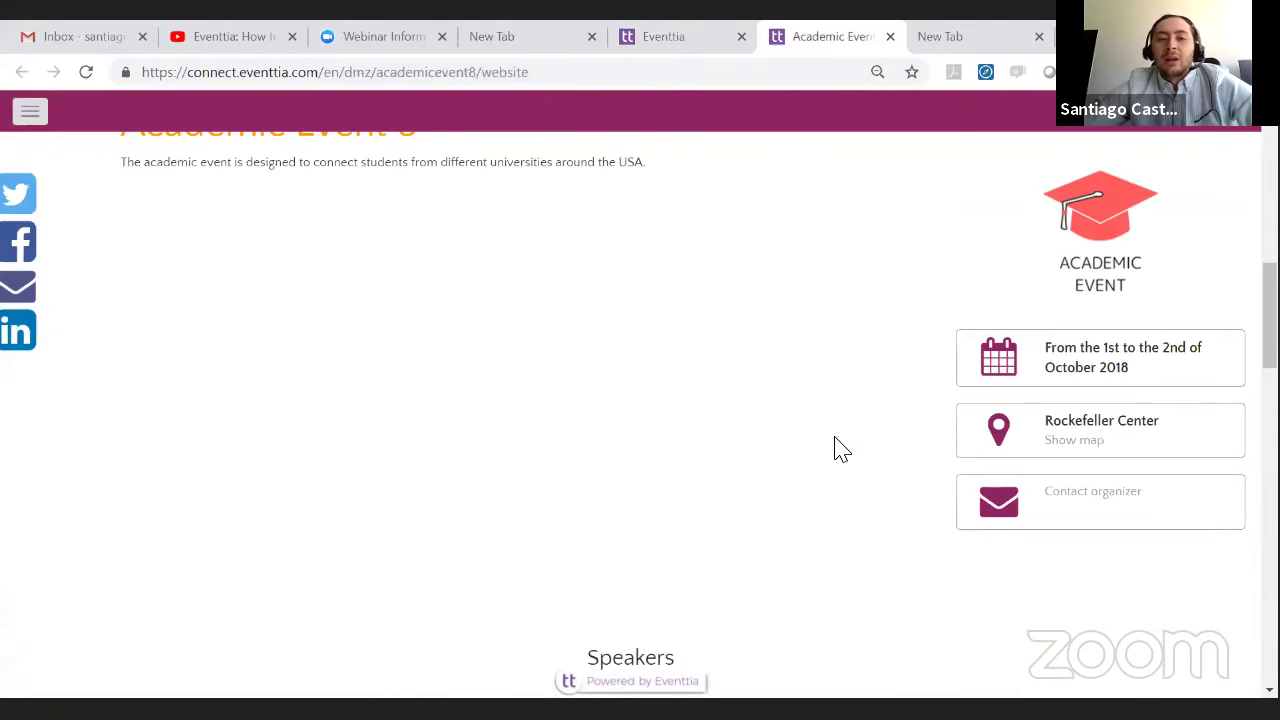
scroll(360, 250, up, 1)
- Select the event description line, then scroll down to the Speakers heading
drag(113, 260, 442, 289)
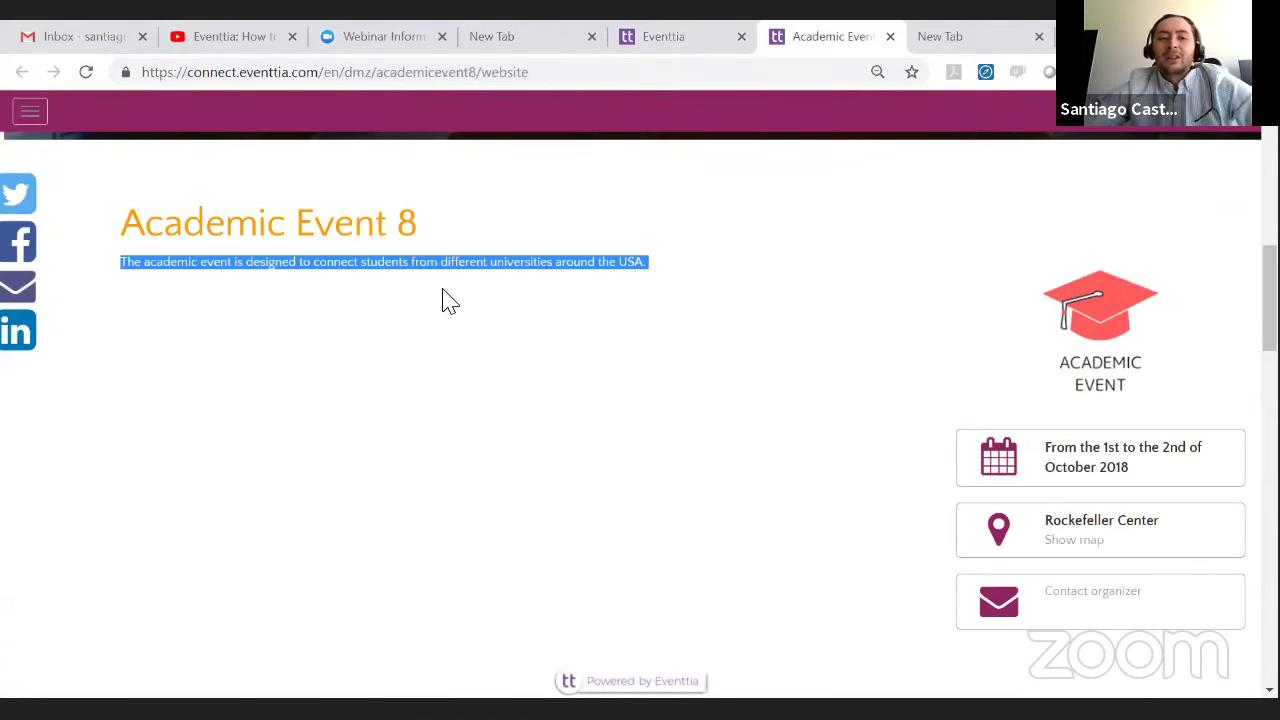
click(265, 260)
drag(188, 242, 295, 247)
click(390, 262)
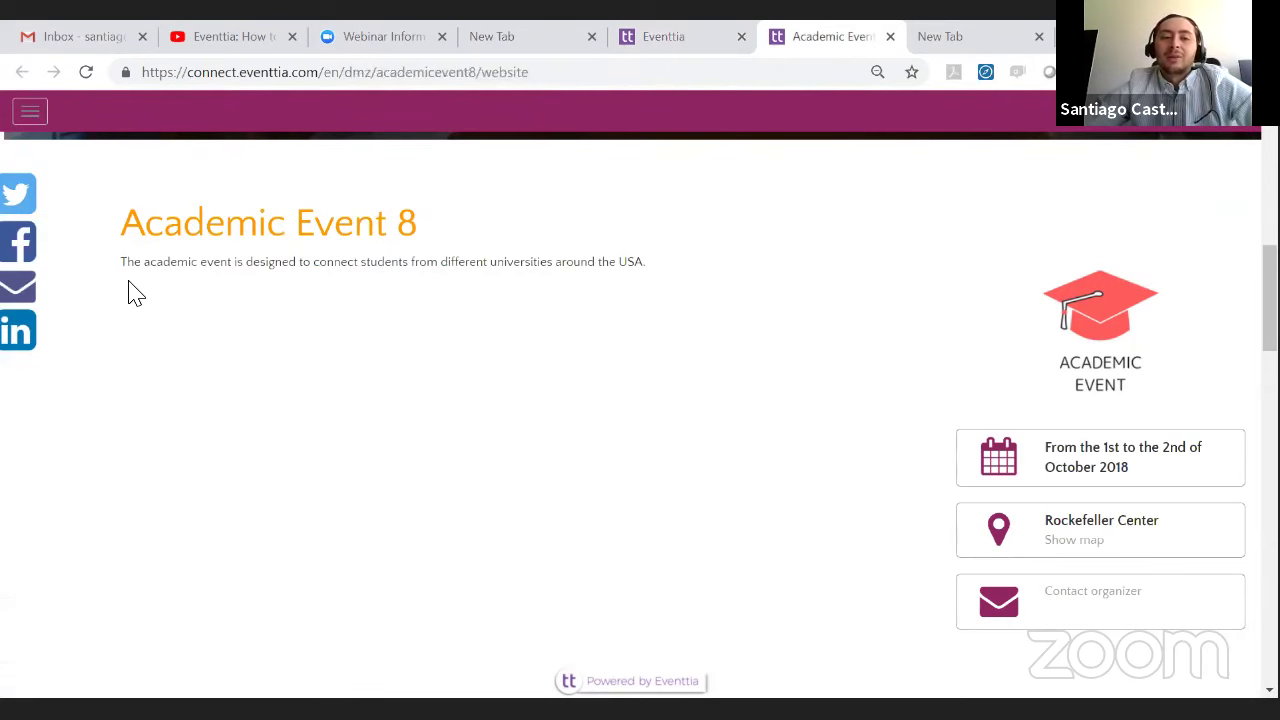
drag(128, 272, 703, 285)
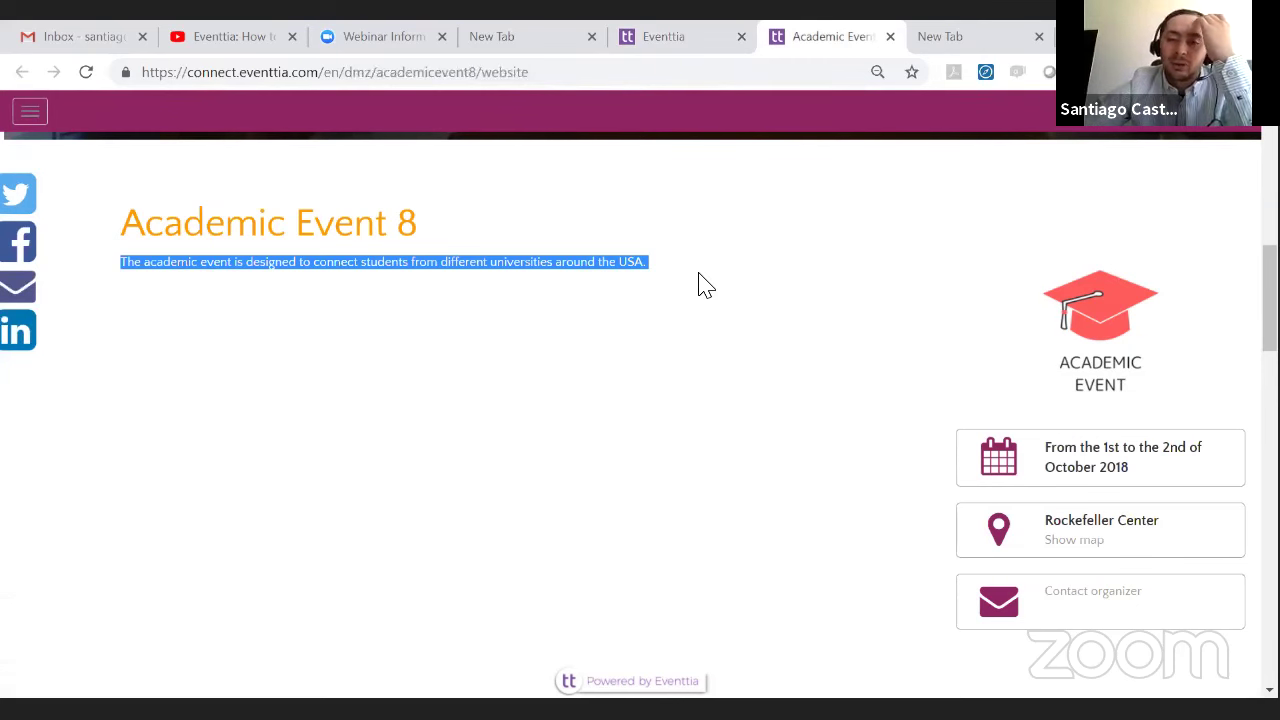
scroll(914, 251, down, 1)
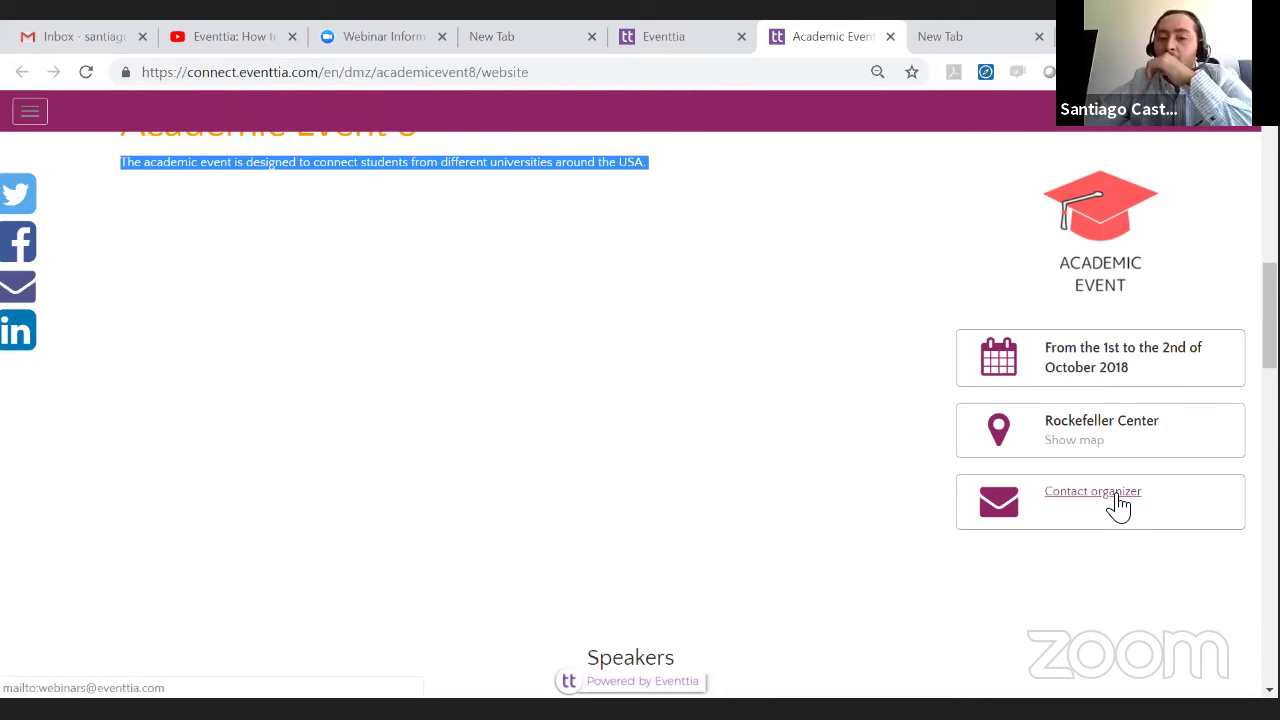
scroll(566, 300, down, 2)
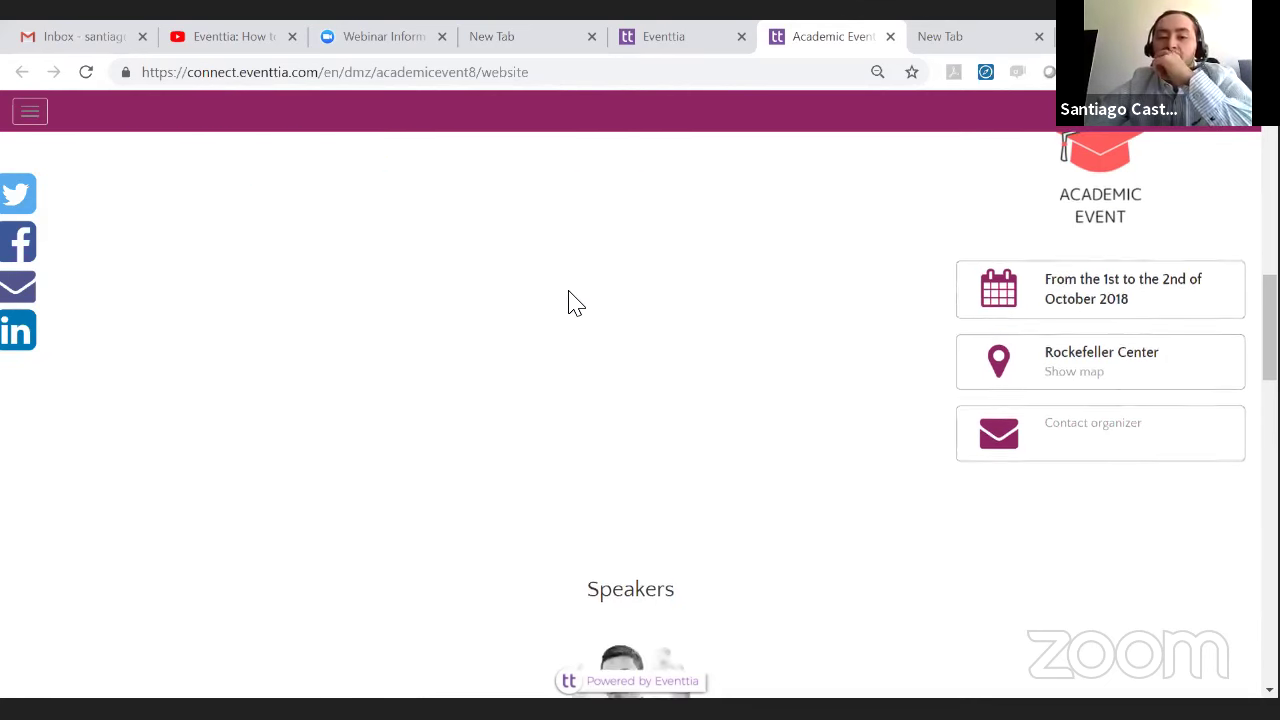
- Open the speaker's profile, highlight part of the bio, and close it
scroll(580, 292, down, 3)
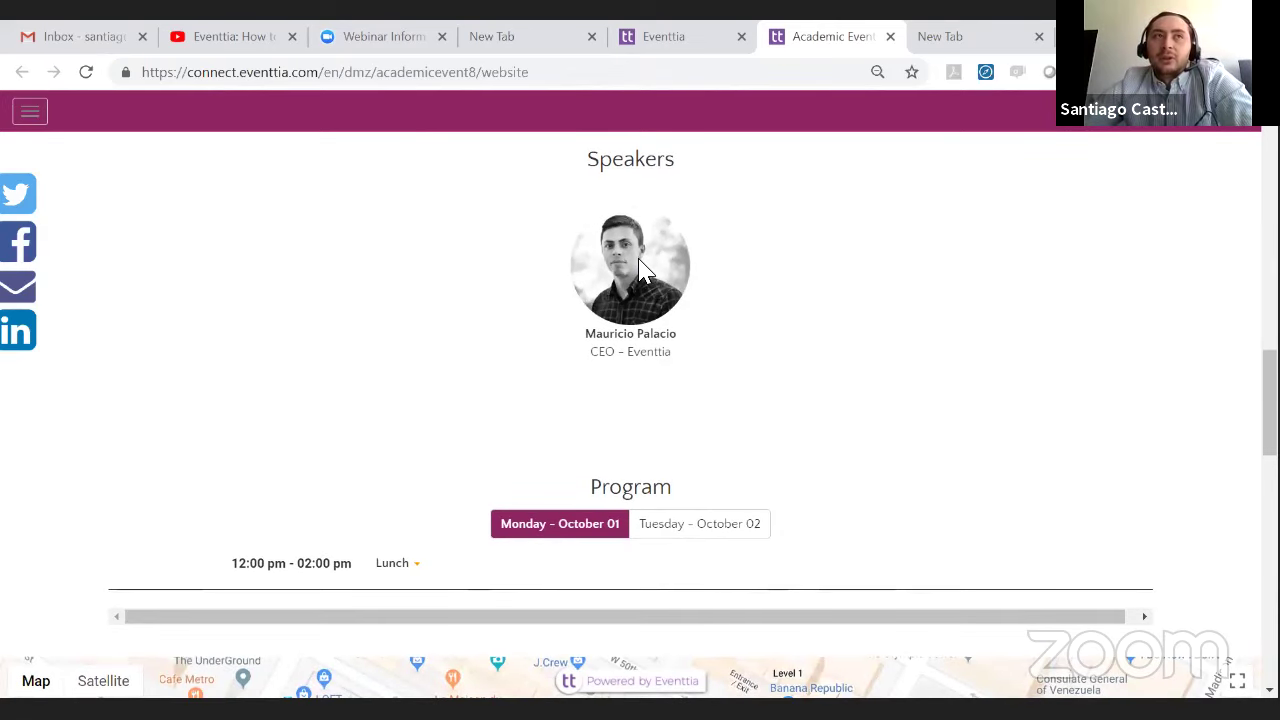
click(643, 270)
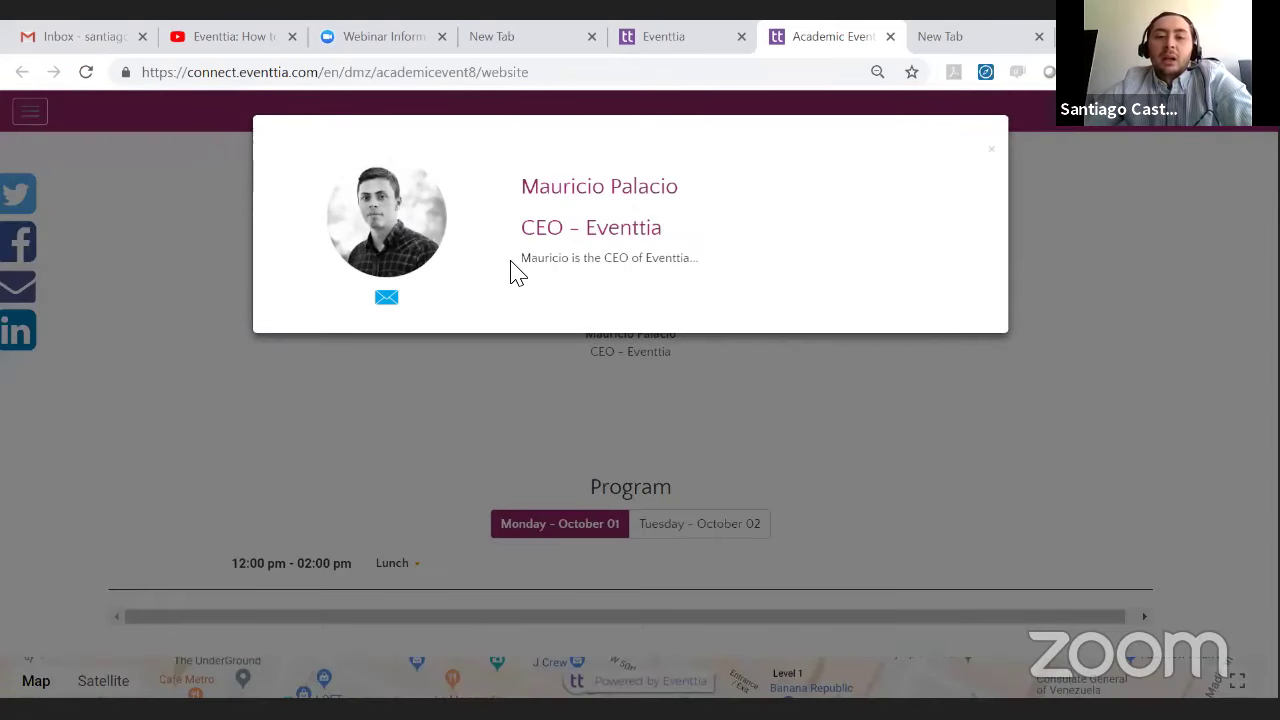
drag(511, 262, 717, 264)
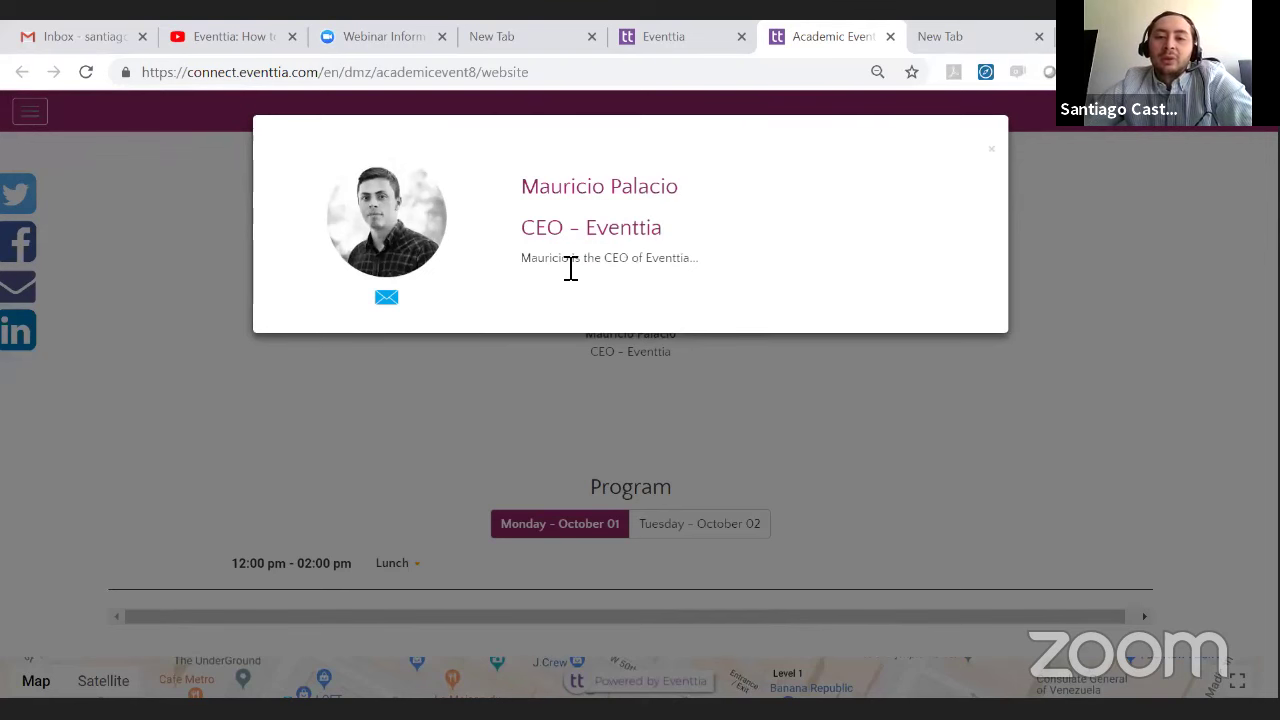
drag(567, 264, 712, 266)
click(726, 322)
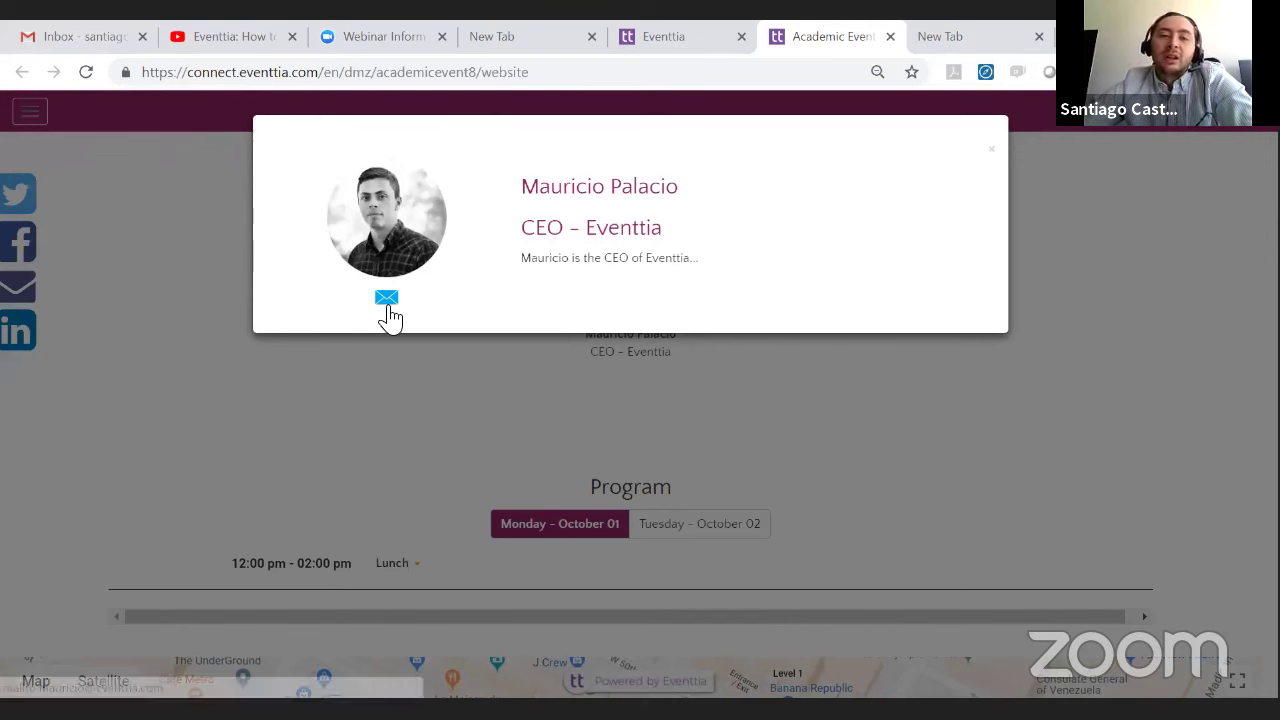
click(990, 149)
- Switch between Monday and Tuesday programs, expanding Lunch and Conference on Eventtia
scroll(618, 243, down, 2)
scroll(618, 243, down, 1)
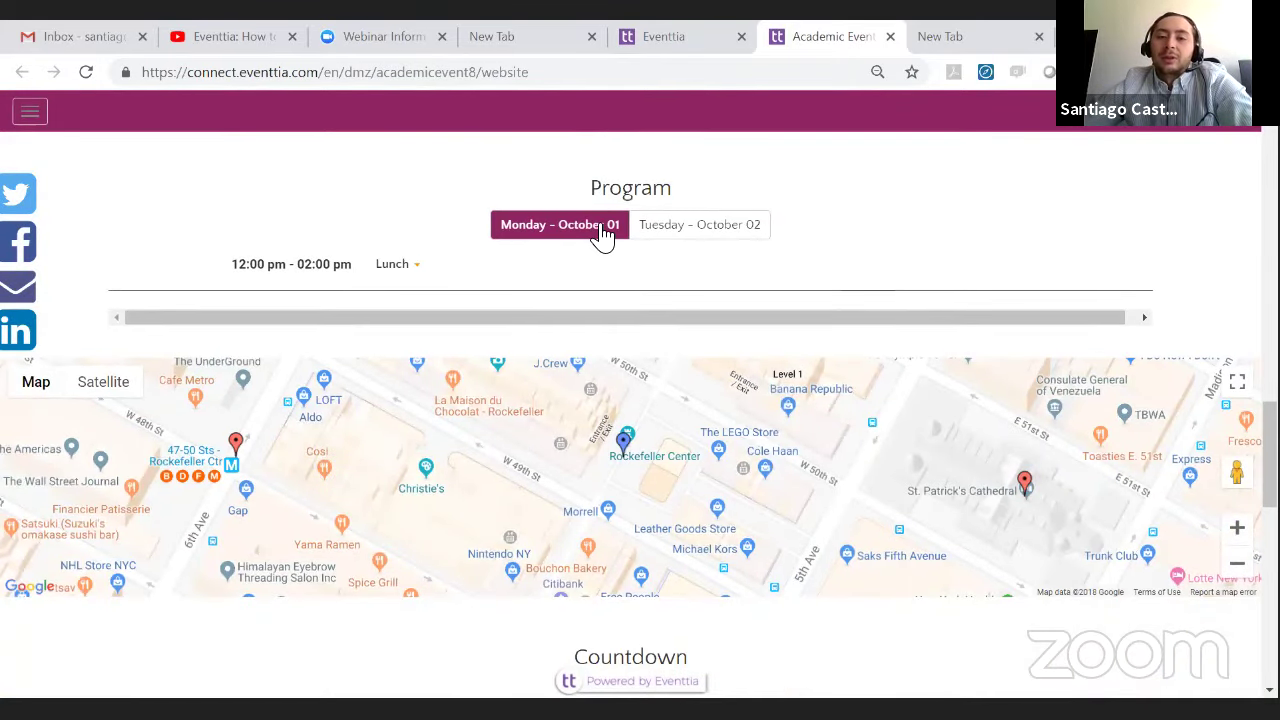
click(655, 241)
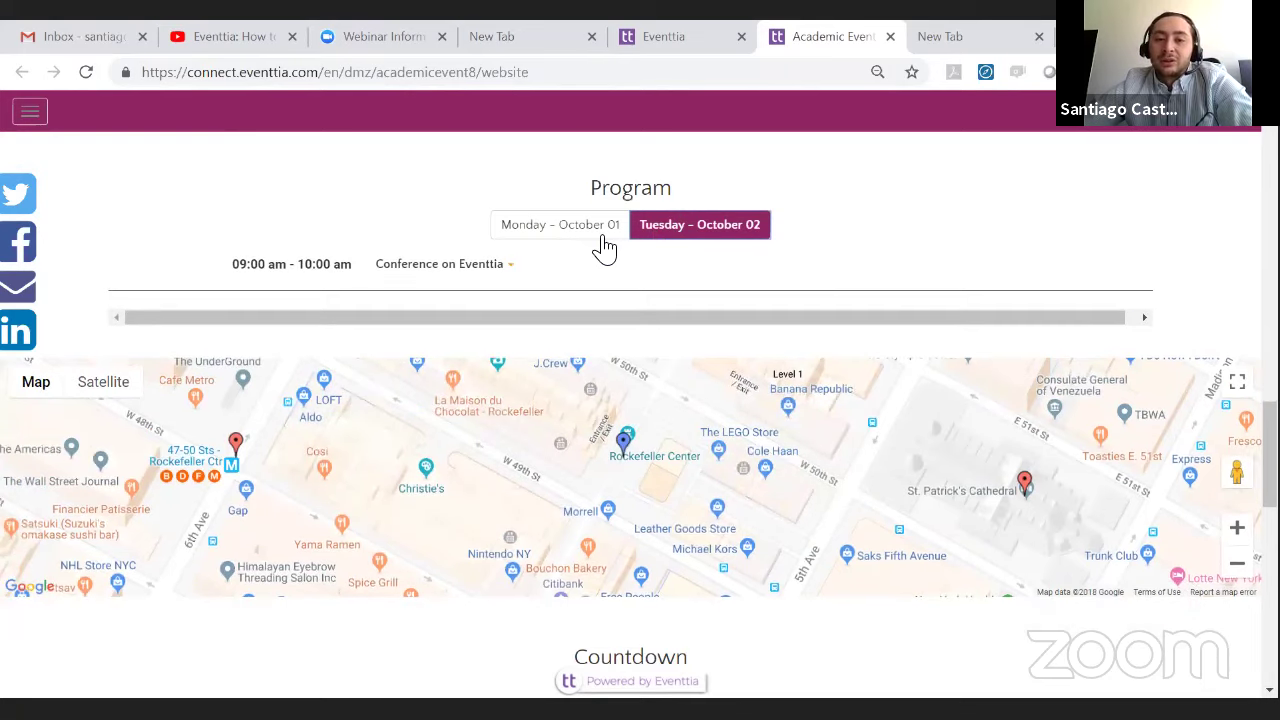
click(591, 236)
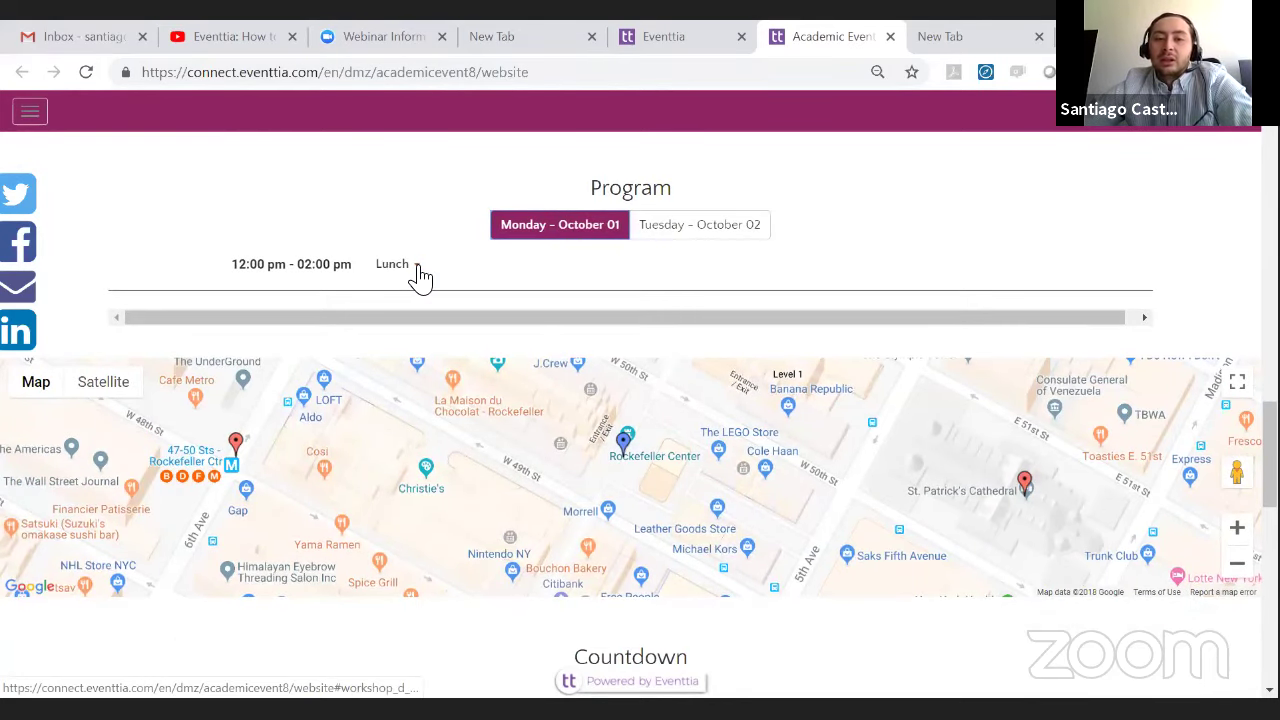
click(417, 270)
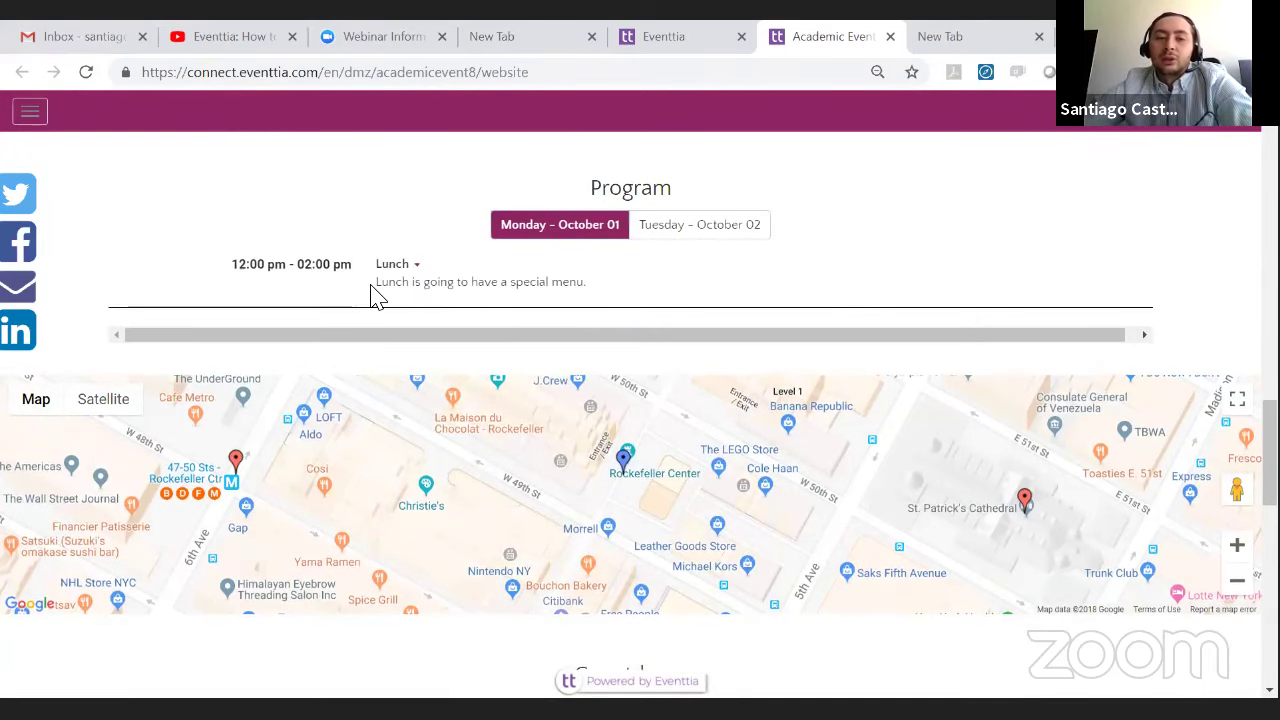
drag(371, 294, 615, 303)
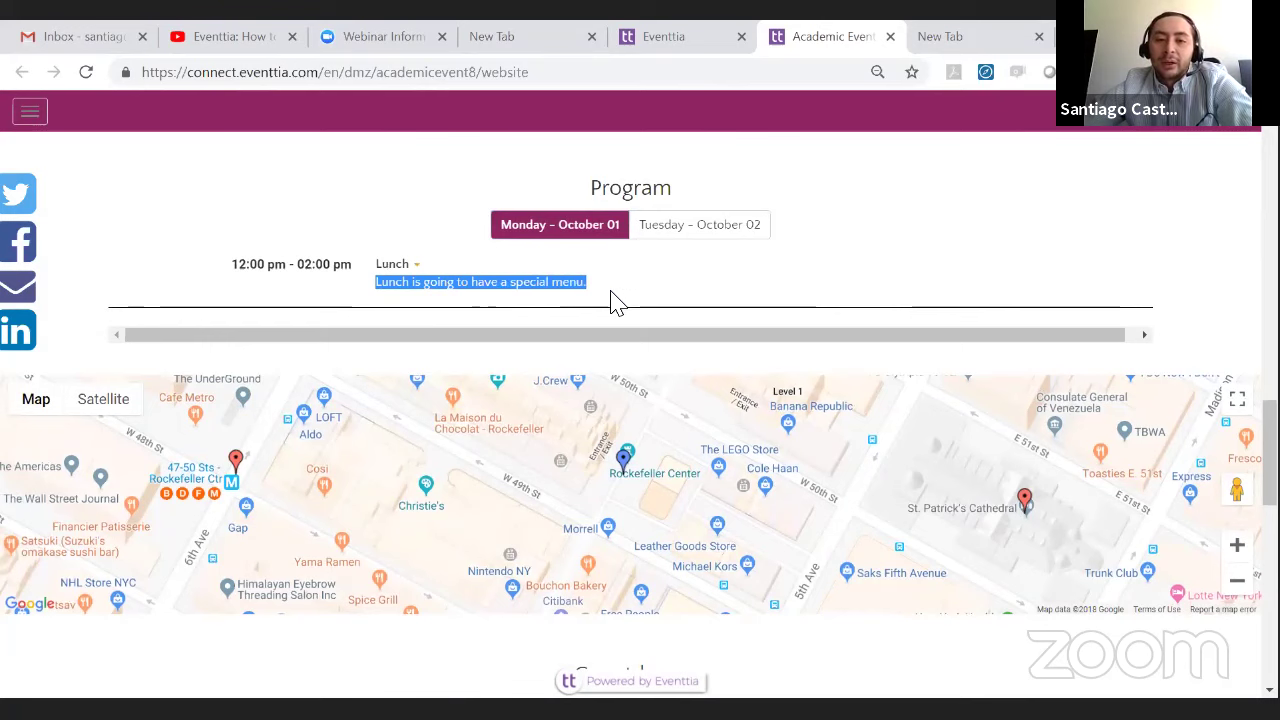
click(677, 234)
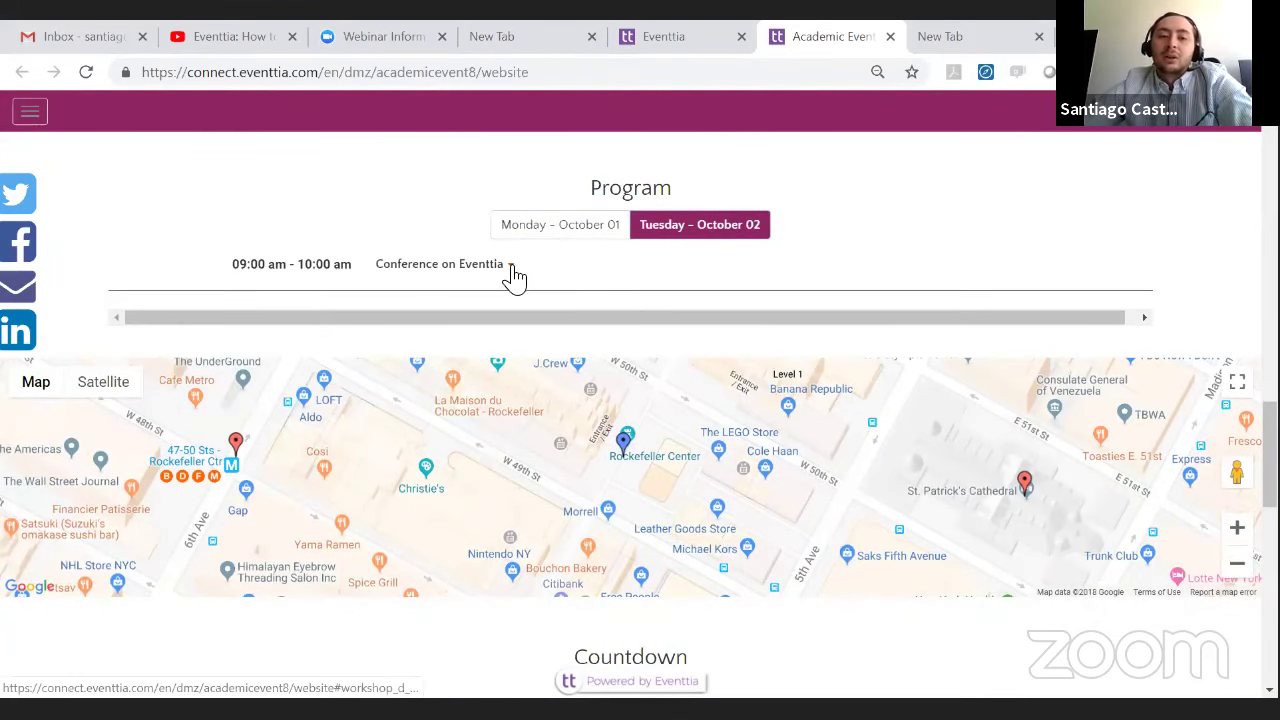
click(514, 274)
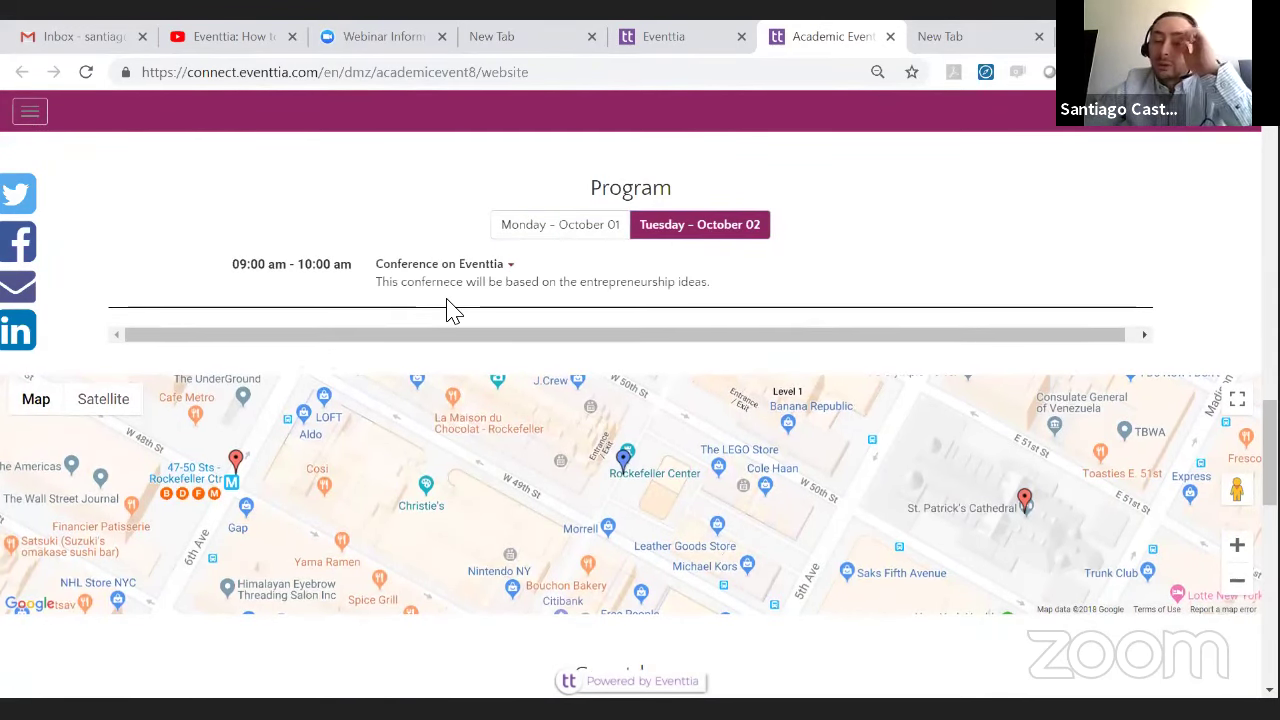
scroll(700, 300, down, 4)
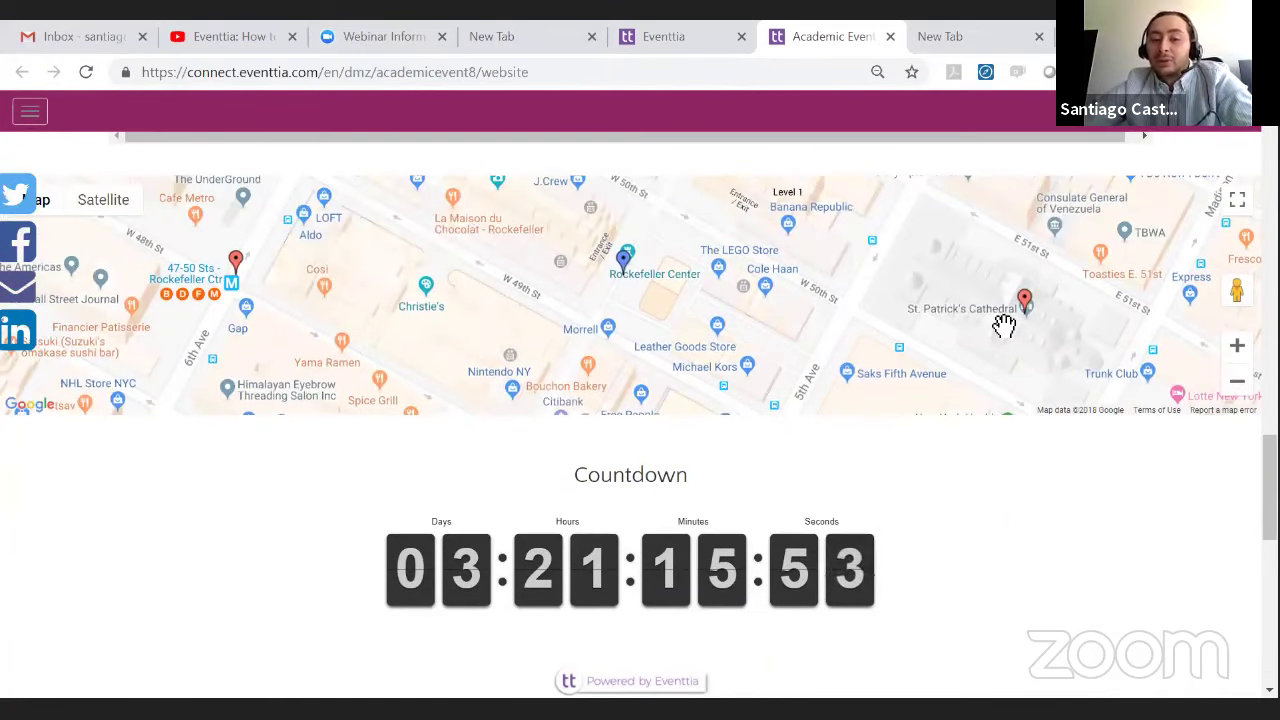
- Open the map info windows for the Rockefeller Center venue, subway station and St. Patrick's Cathedral markers
drag(1003, 323, 946, 318)
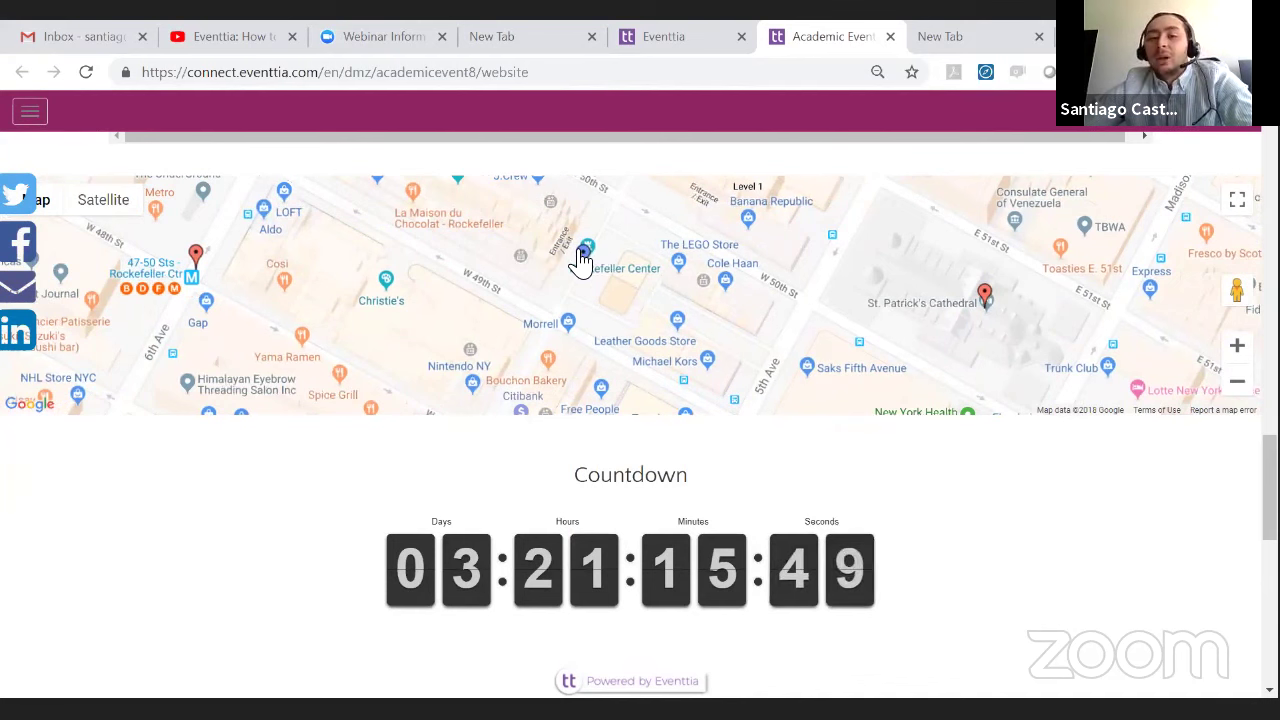
click(582, 255)
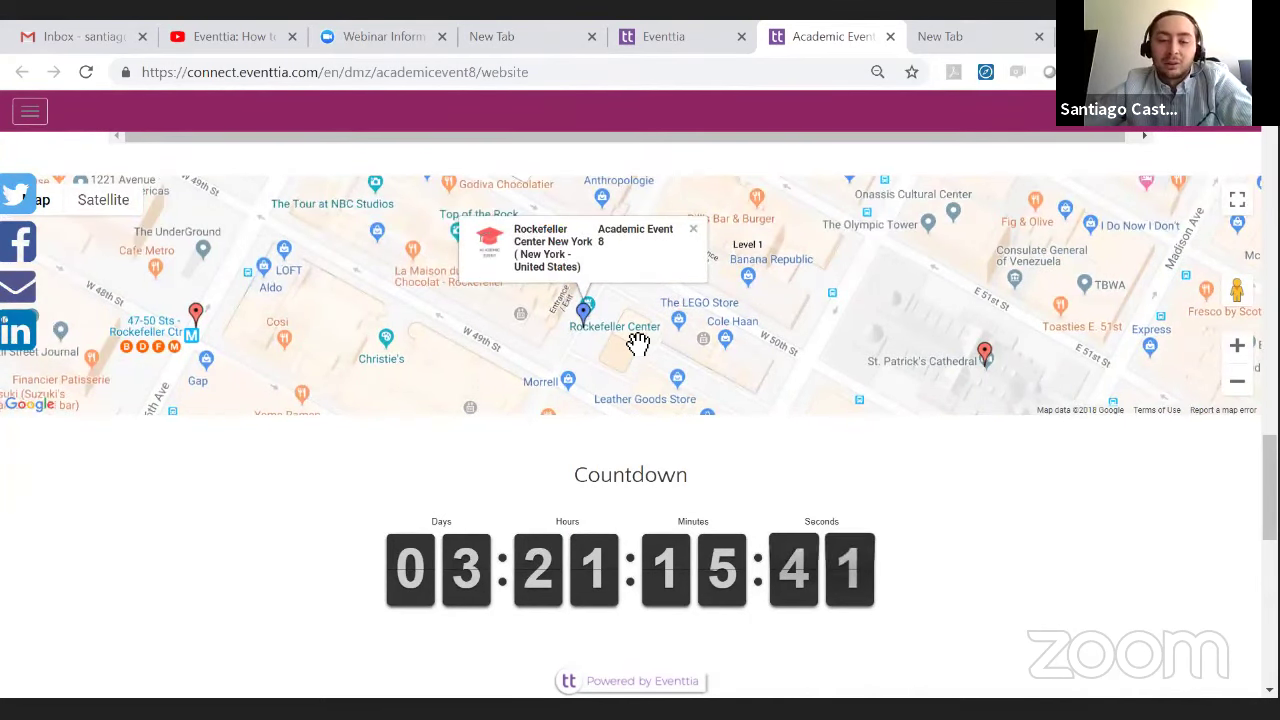
click(196, 316)
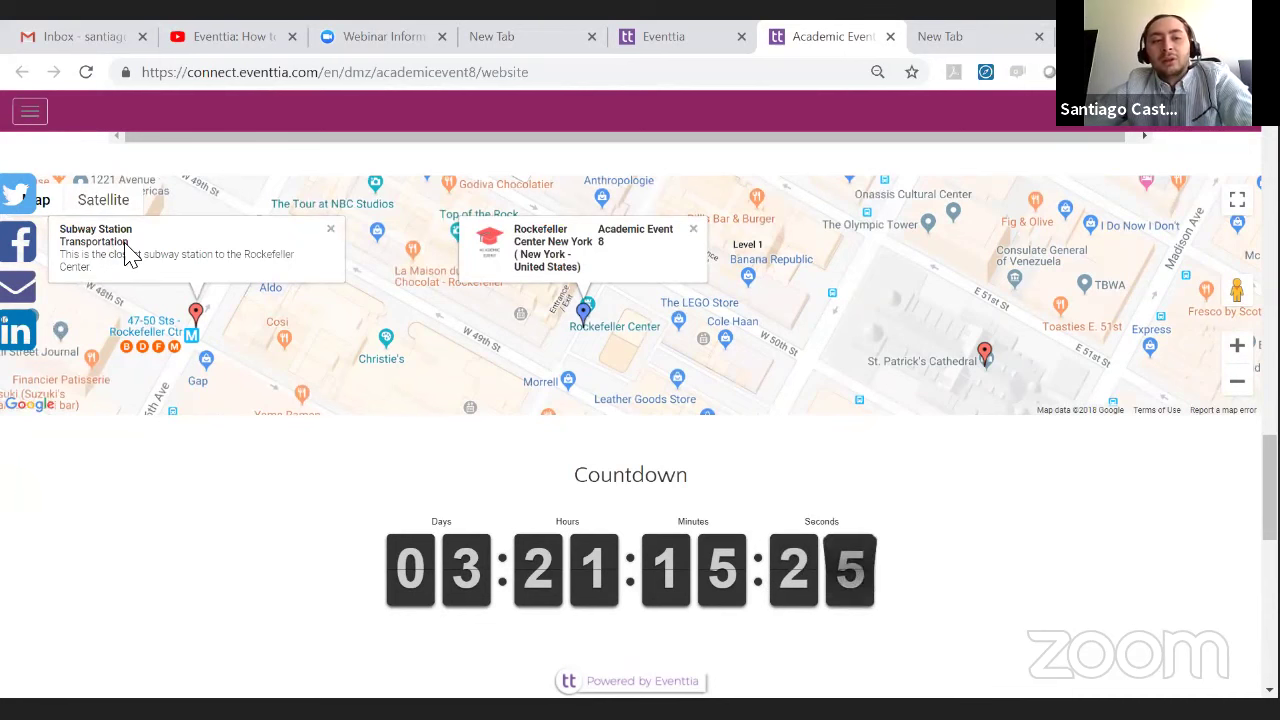
click(986, 356)
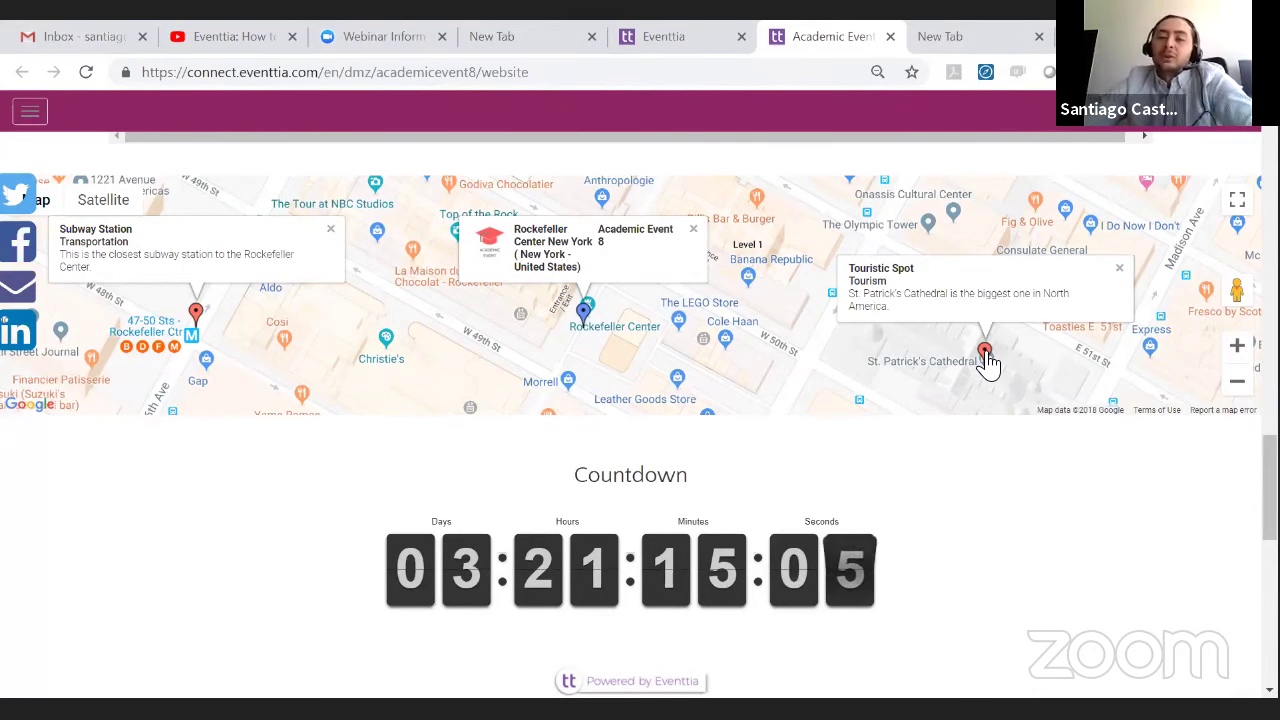
- Widen the map to a Midtown view and close the open marker info windows
click(1238, 388)
click(1238, 388)
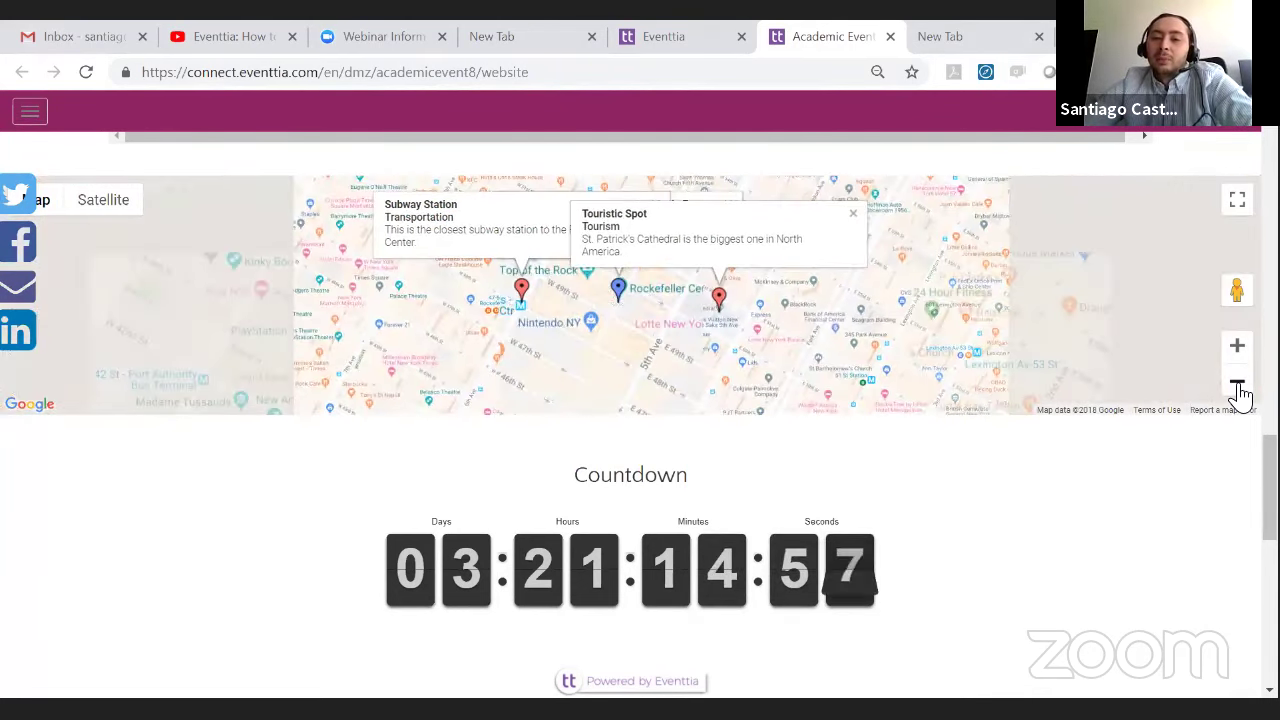
click(1238, 390)
click(1238, 368)
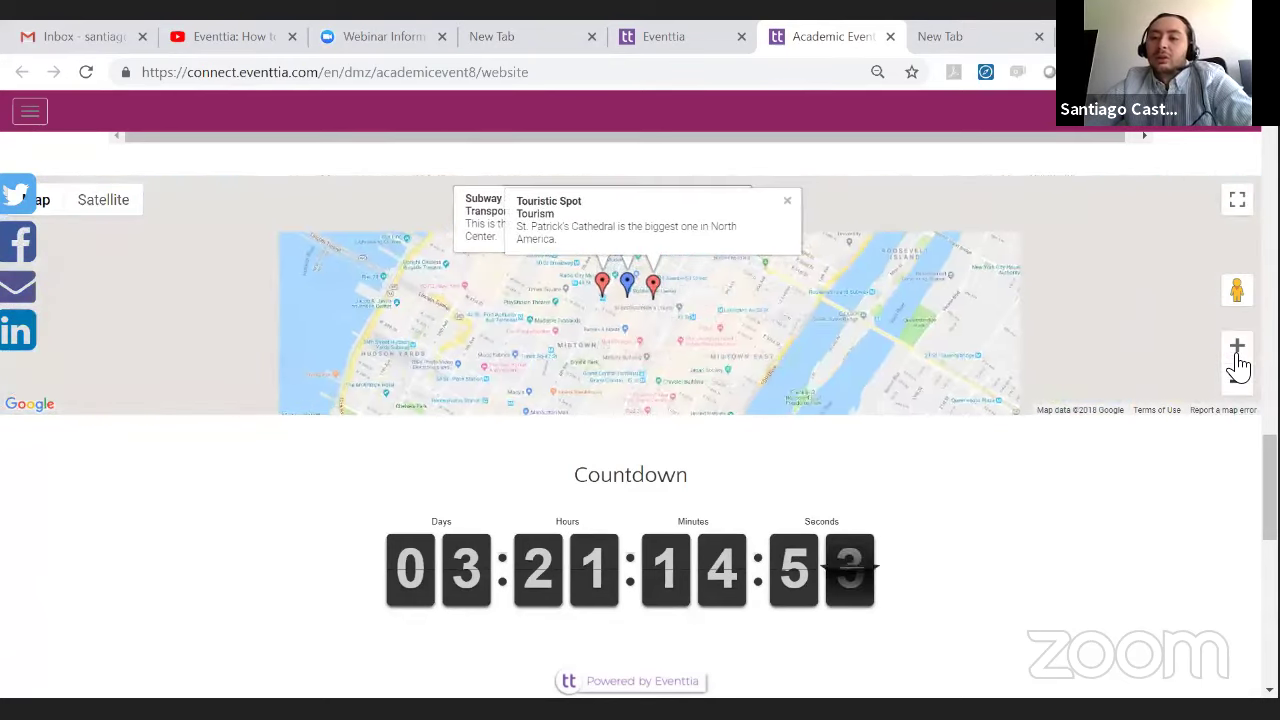
click(1237, 352)
click(1237, 352)
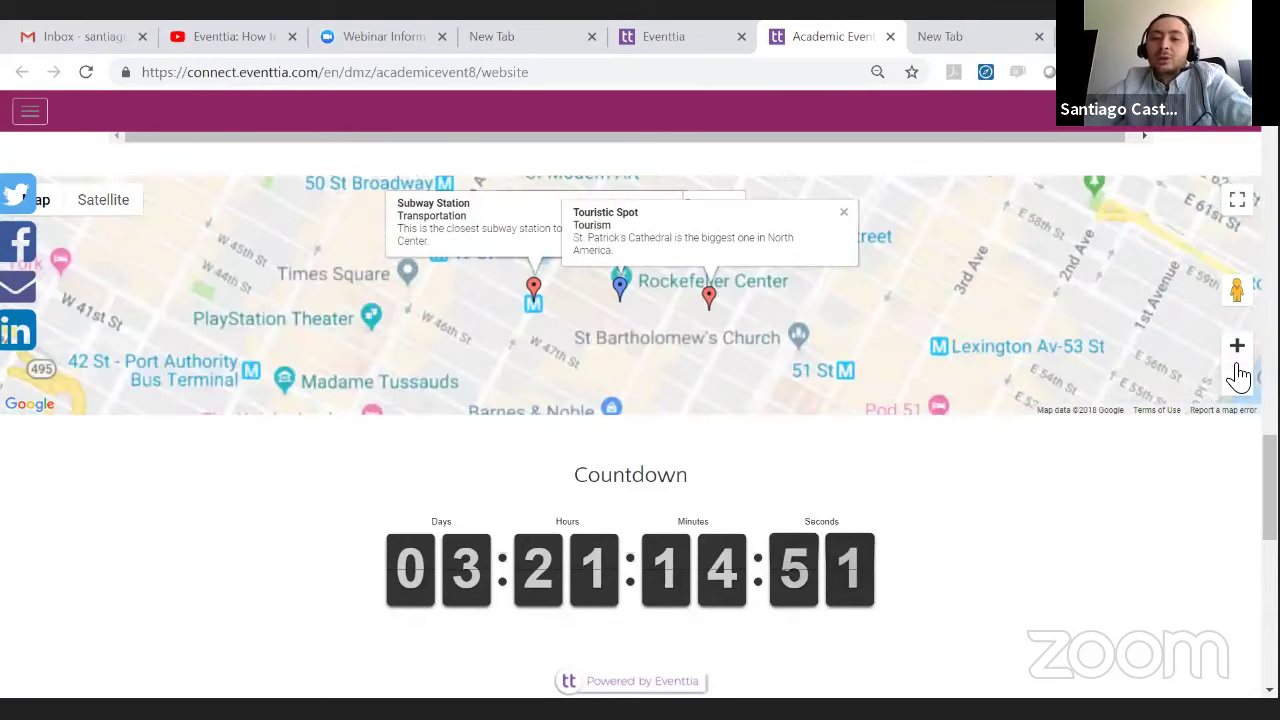
click(1238, 360)
click(1238, 382)
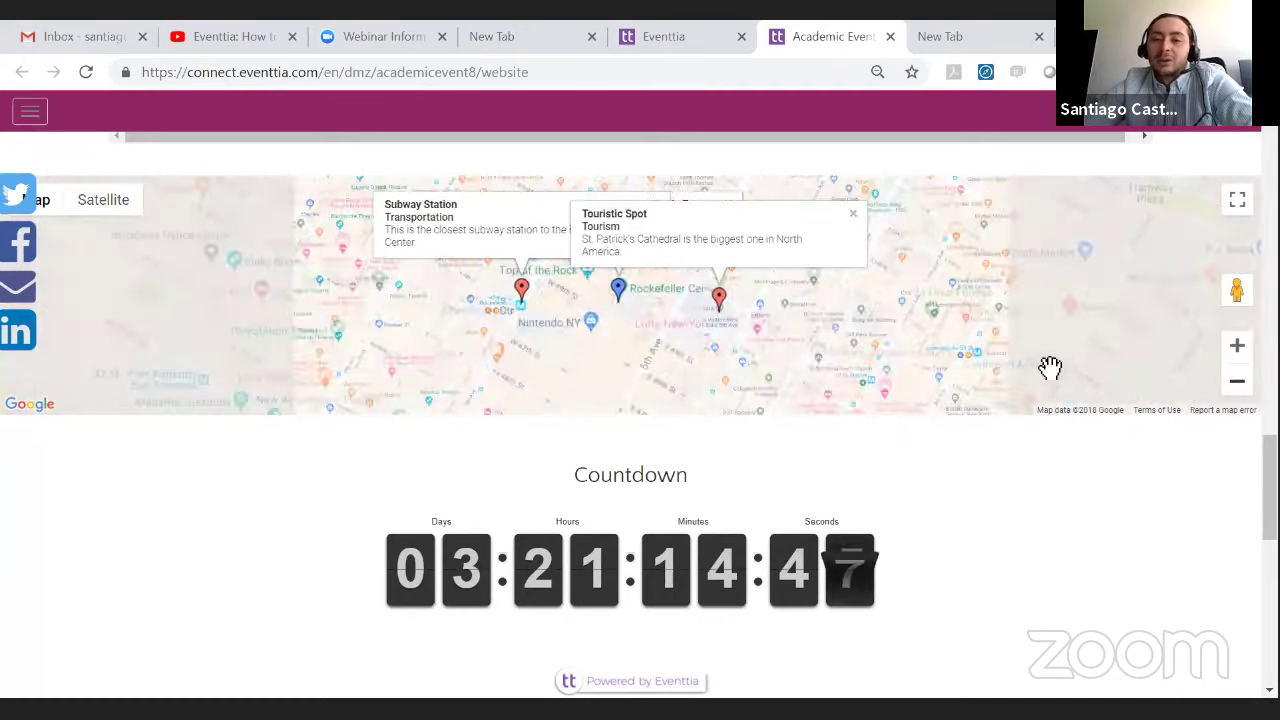
drag(1044, 340, 987, 361)
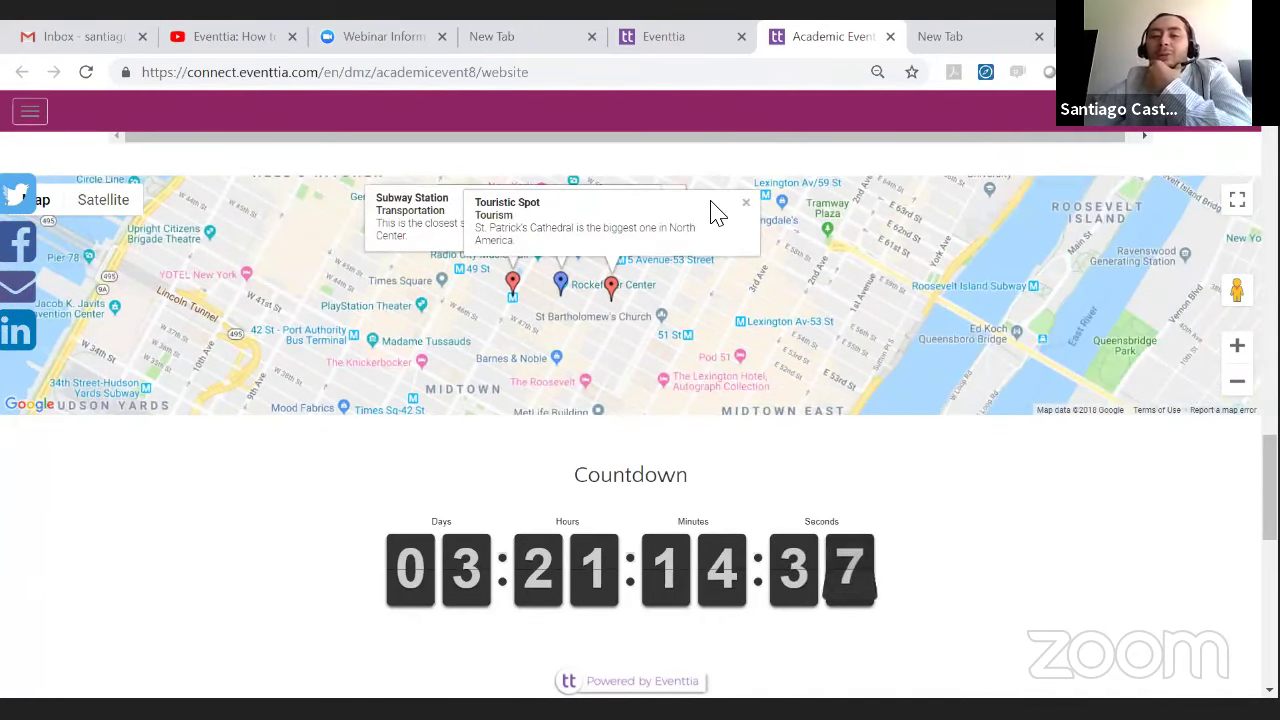
click(748, 205)
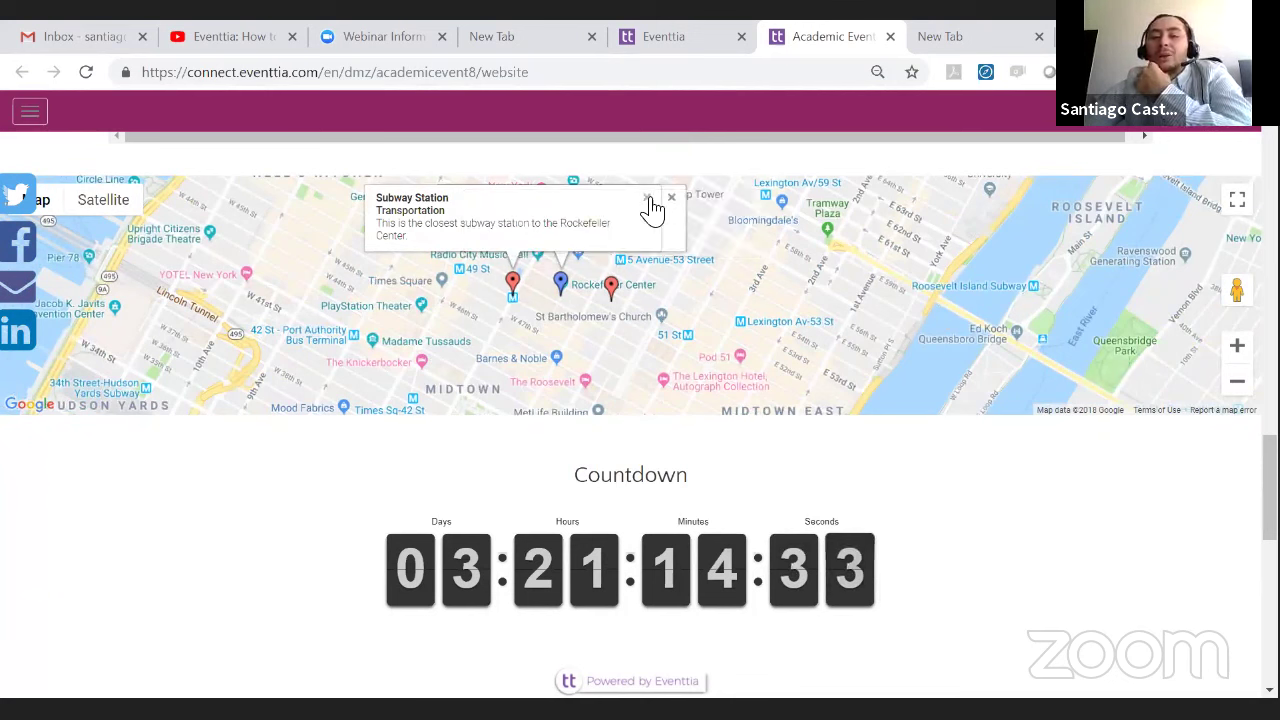
click(646, 199)
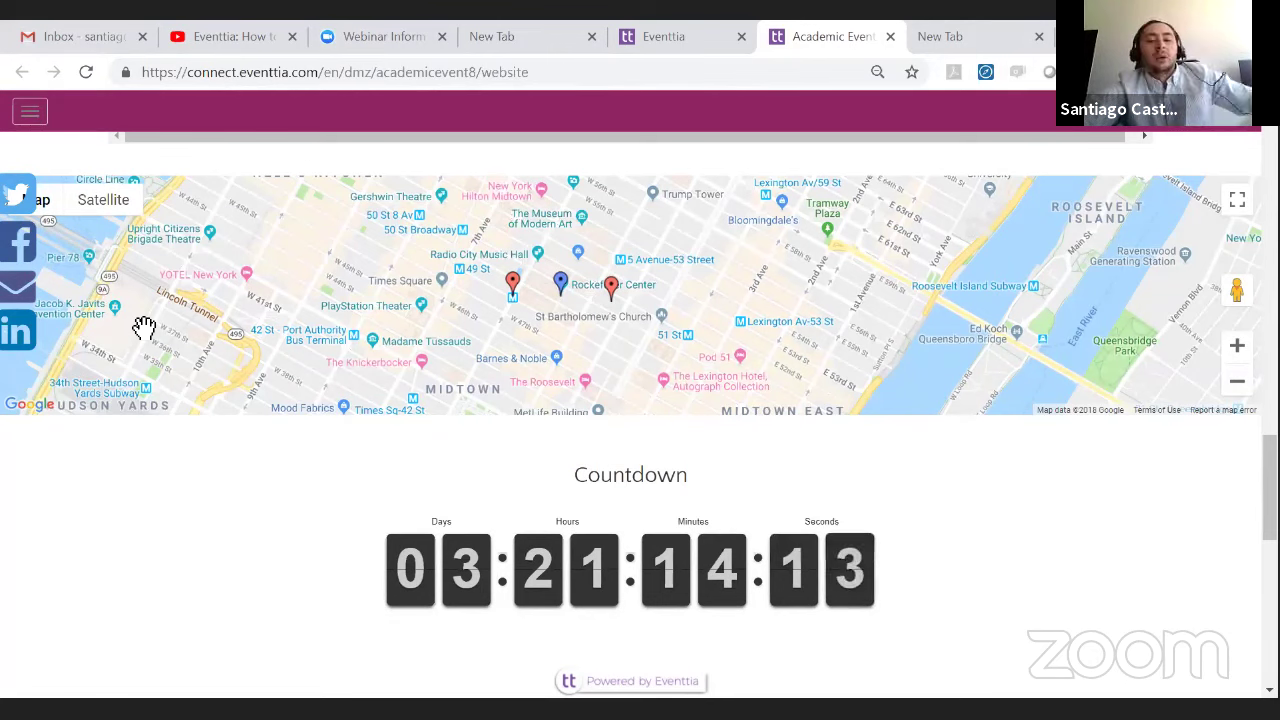
- Scroll past the Countdown to the Contact form, then back to the Register ticket table
scroll(528, 349, down, 3)
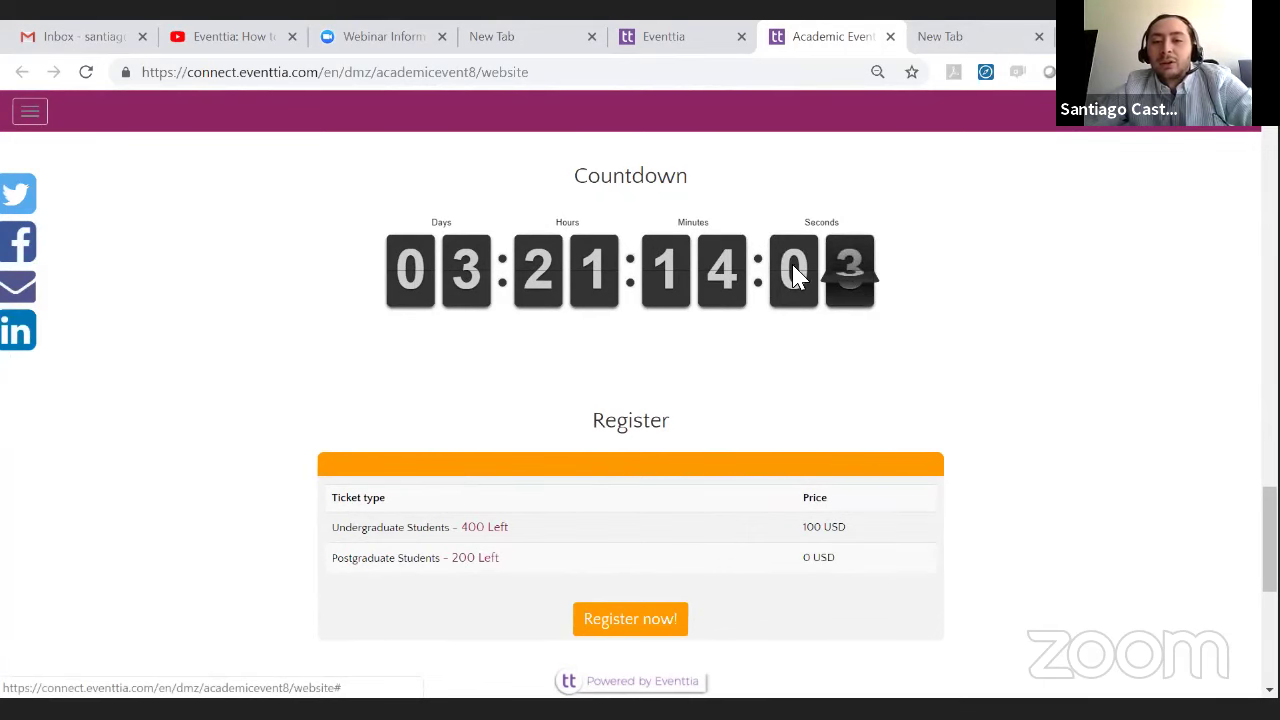
scroll(816, 283, down, 2)
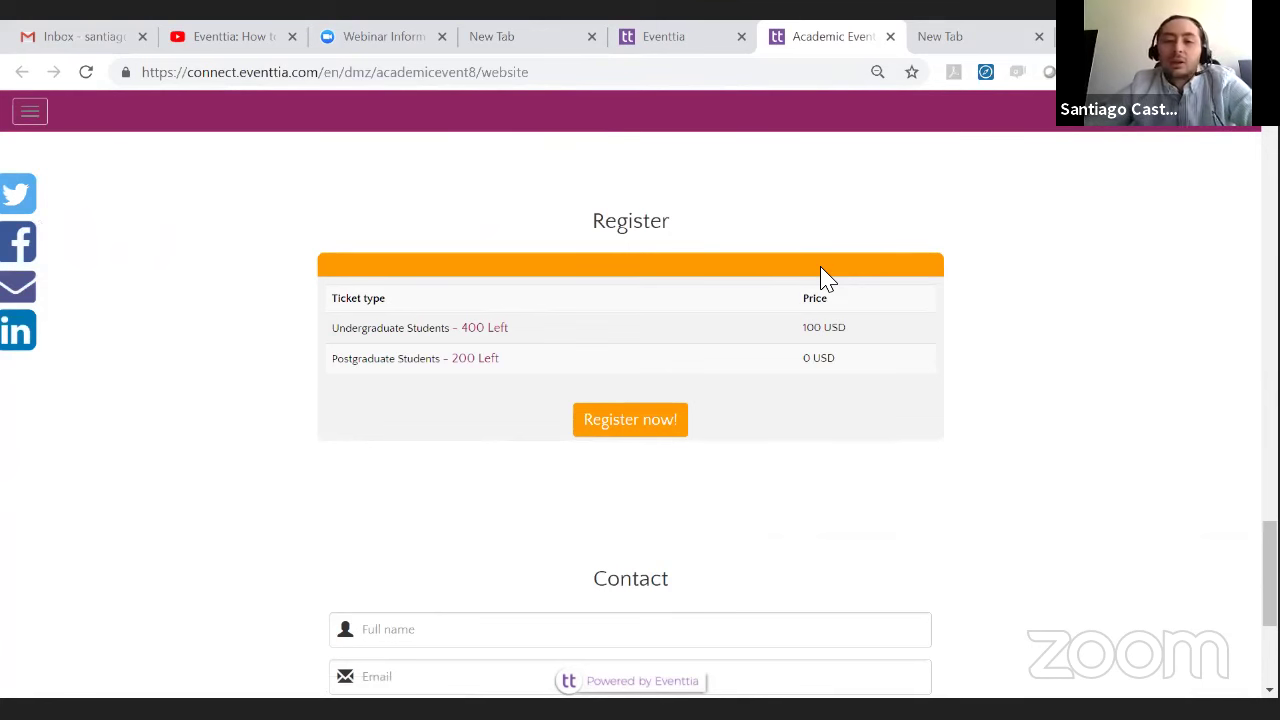
scroll(820, 280, down, 3)
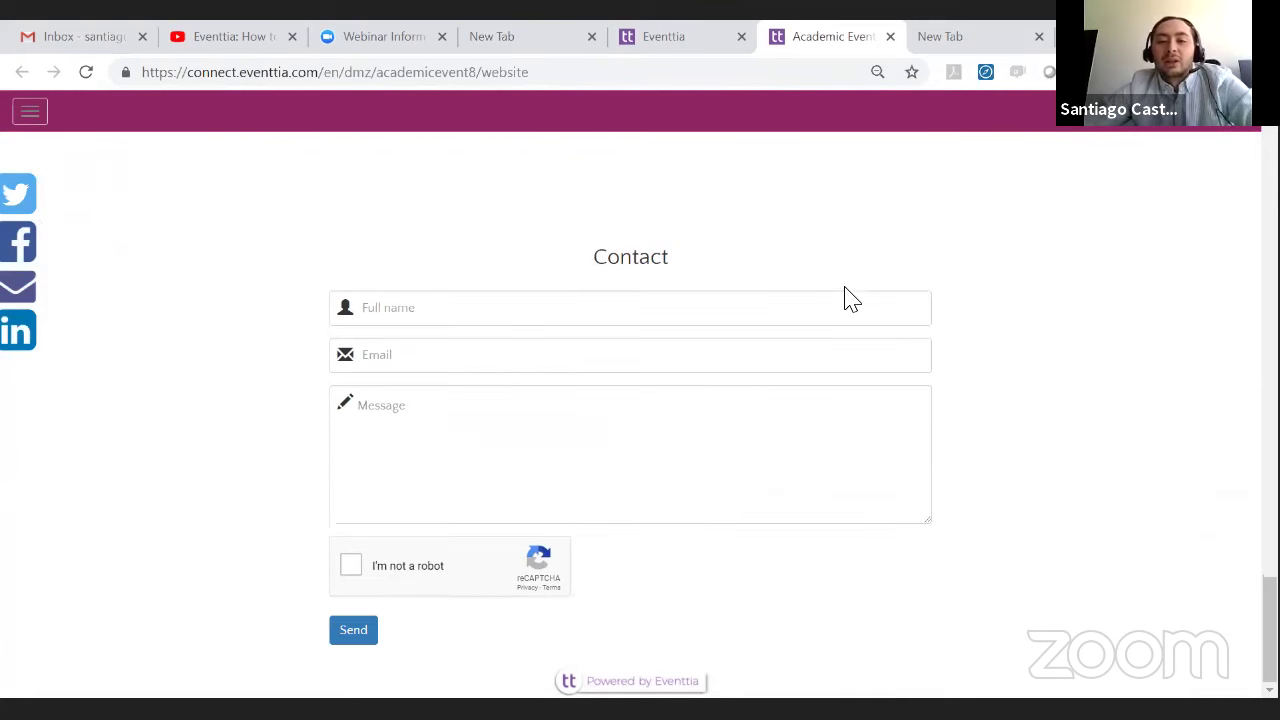
scroll(848, 296, up, 3)
scroll(848, 304, down, 3)
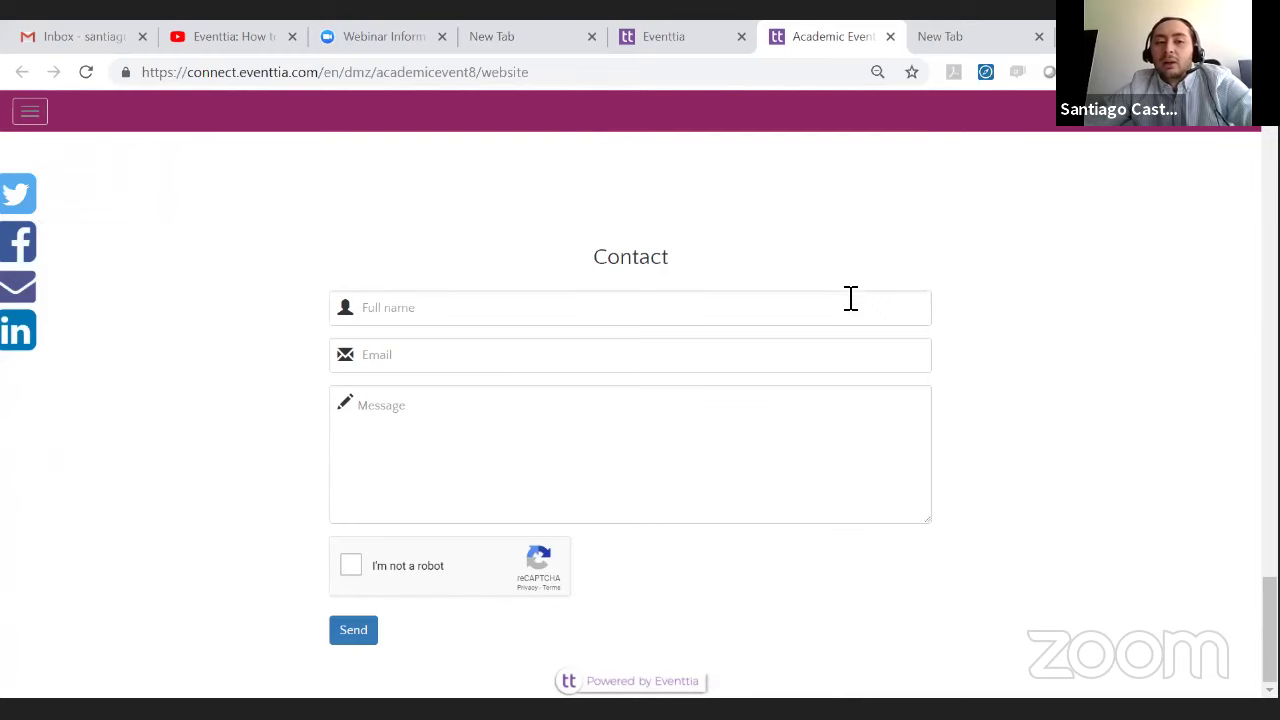
scroll(852, 302, up, 3)
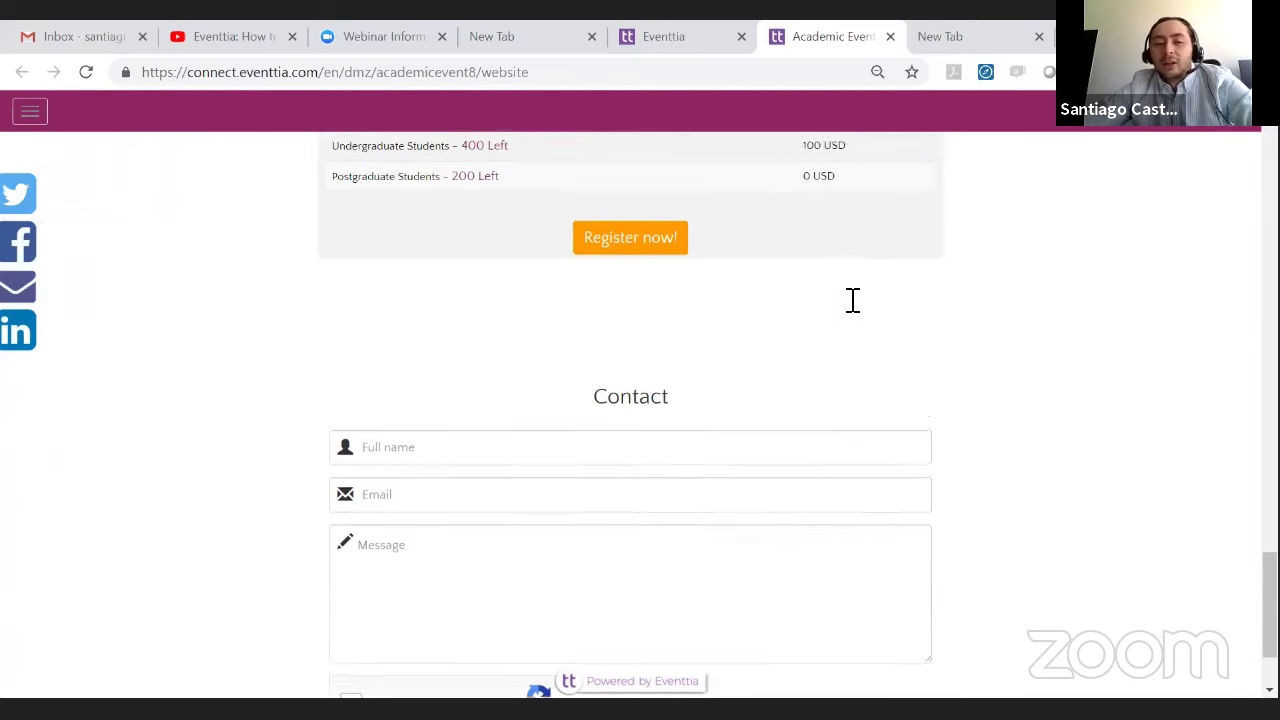
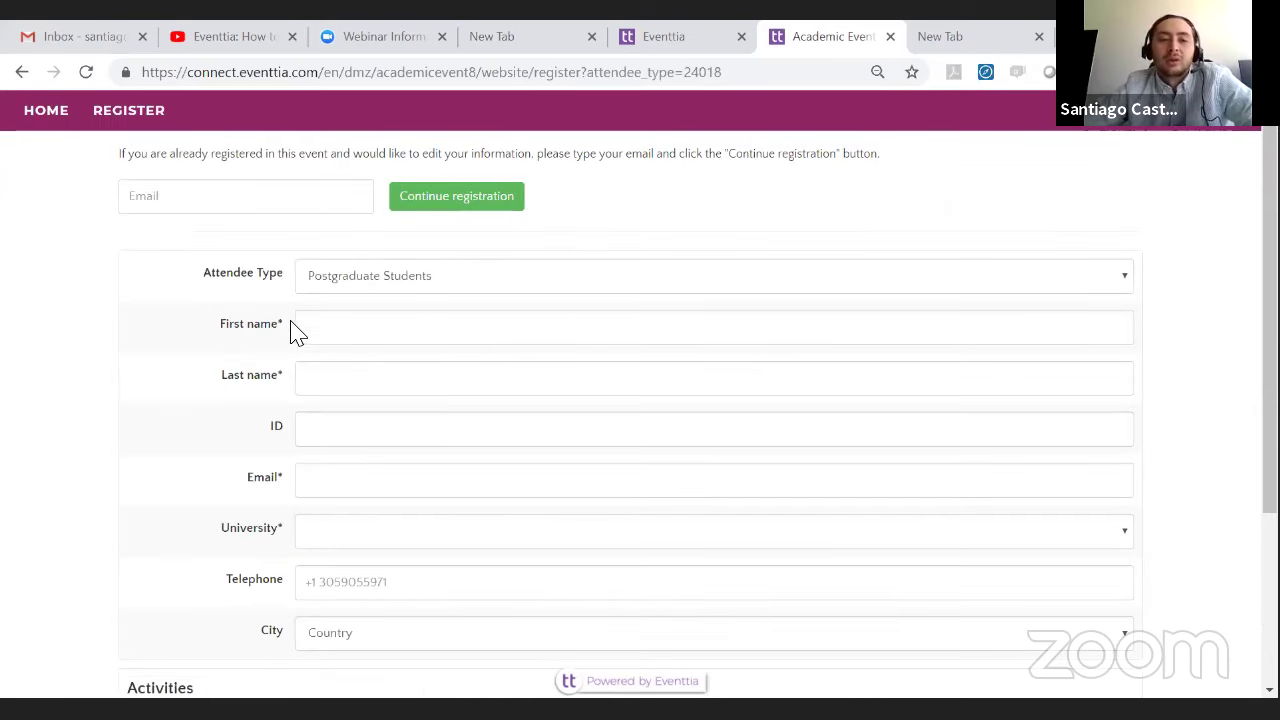
- Fill in the attendee's first name, last name, ID and e-mail address on the registration form
scroll(357, 234, down, 1)
click(355, 232)
click(350, 281)
click(349, 278)
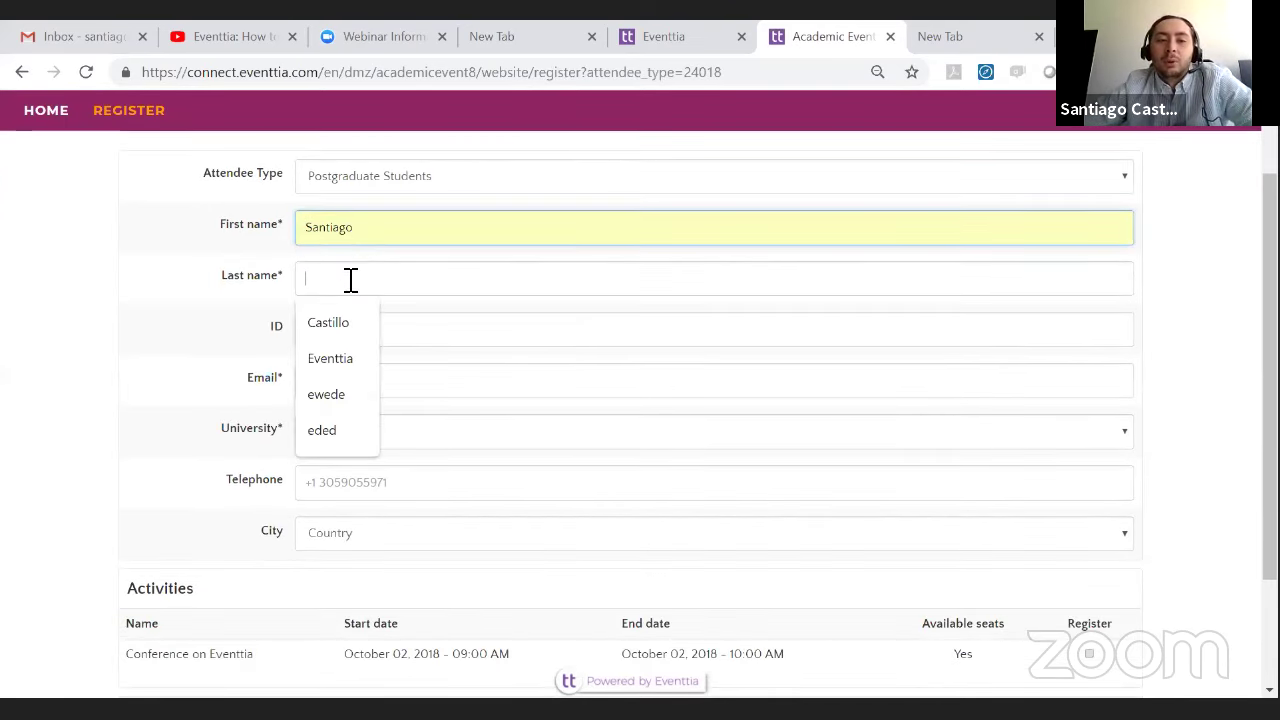
click(343, 321)
click(344, 335)
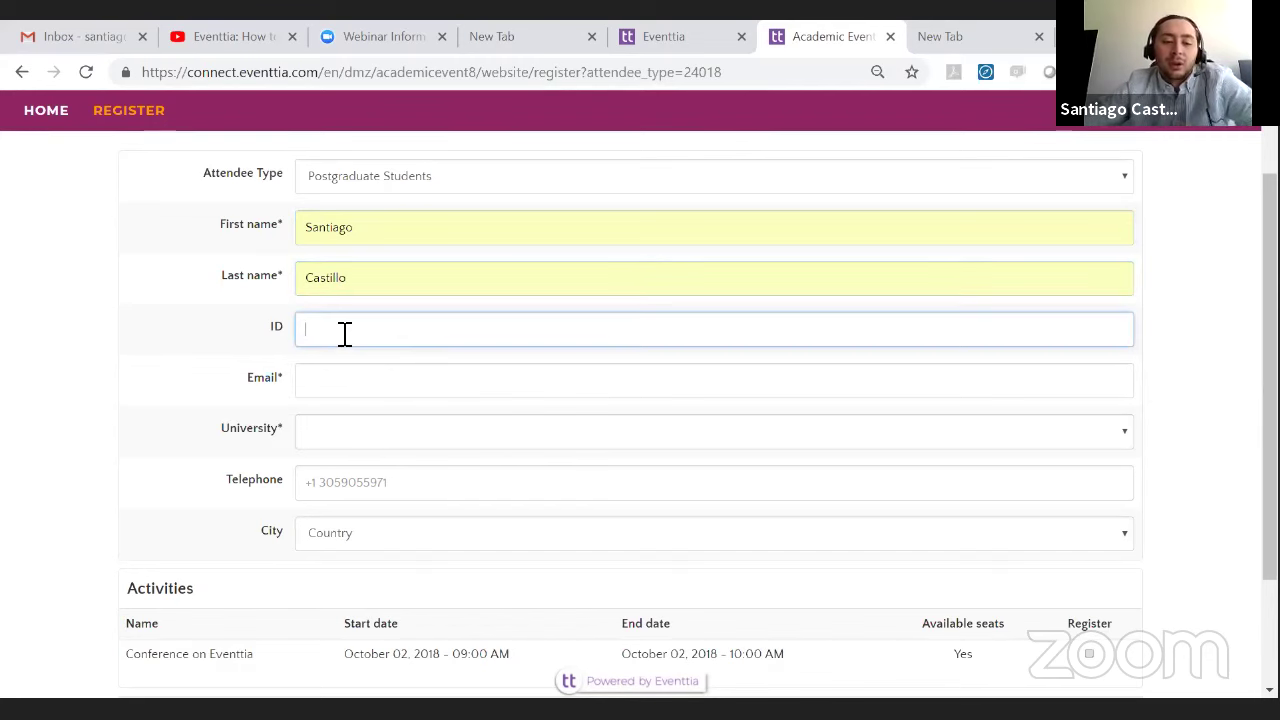
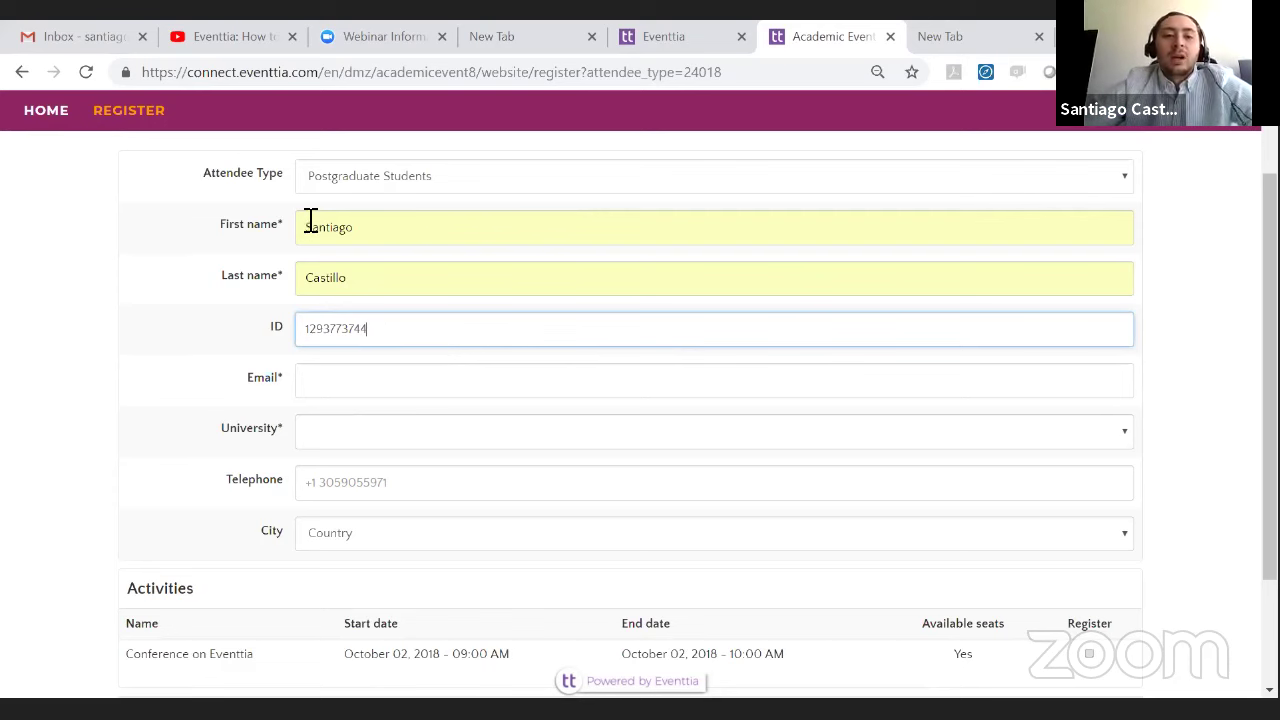
scroll(357, 248, down, 1)
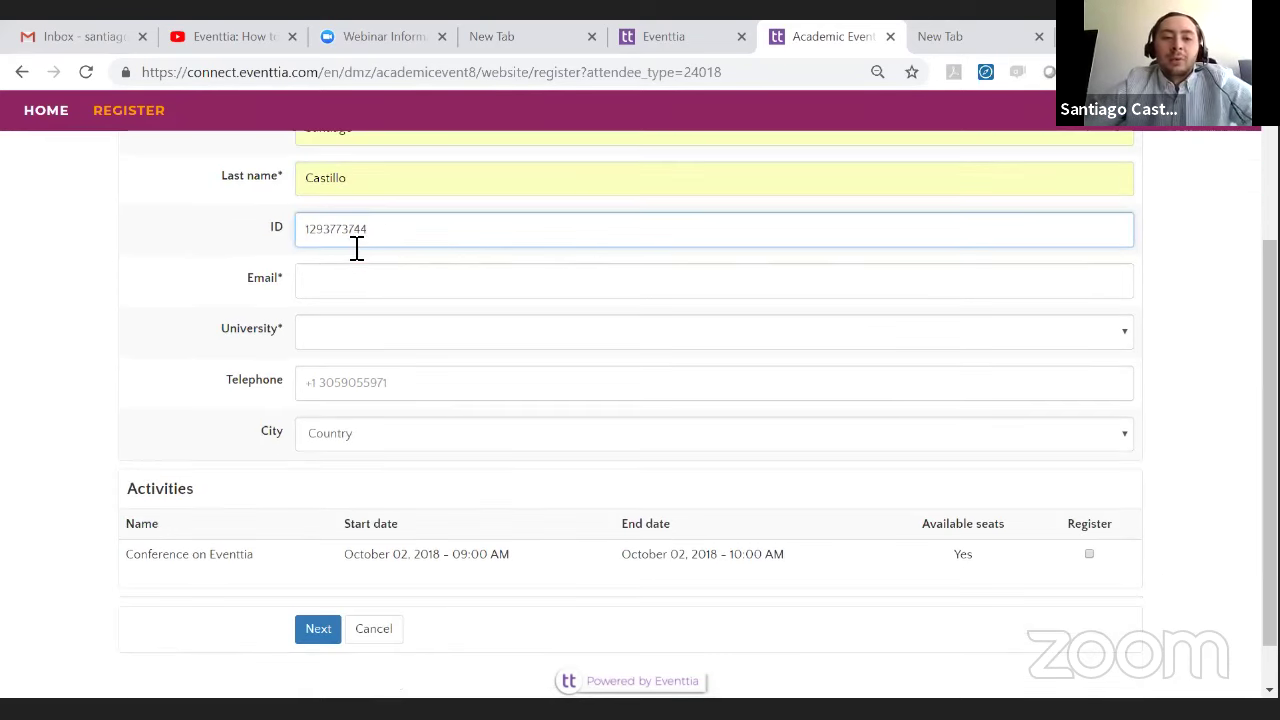
click(387, 295)
click(389, 325)
- Choose Harvard as the university and enter the attendee's telephone number
scroll(400, 331, down, 1)
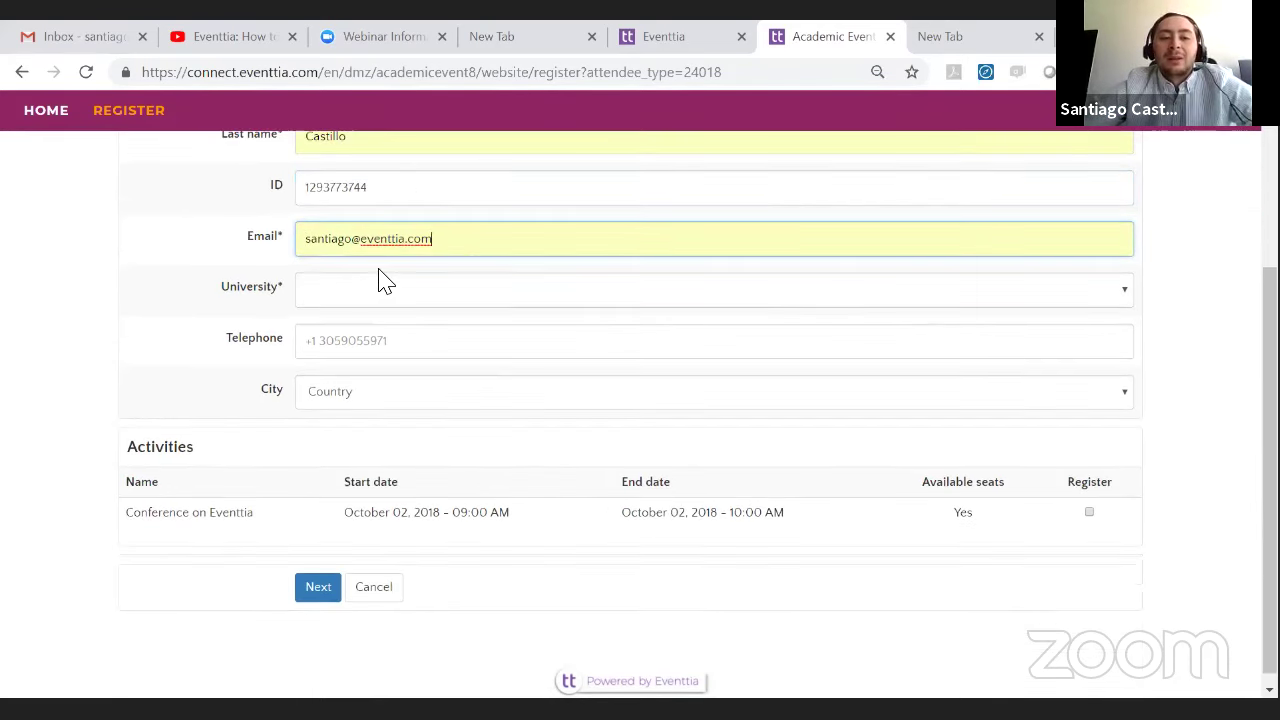
click(375, 285)
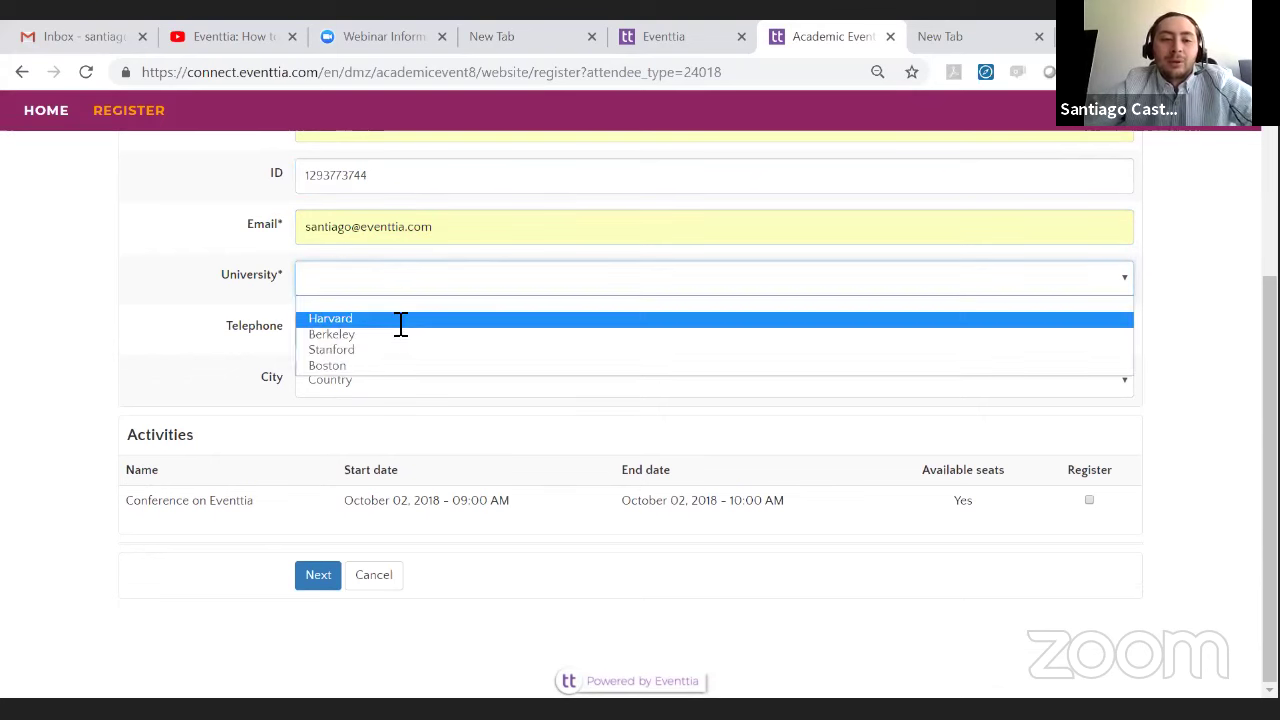
click(400, 320)
click(334, 337)
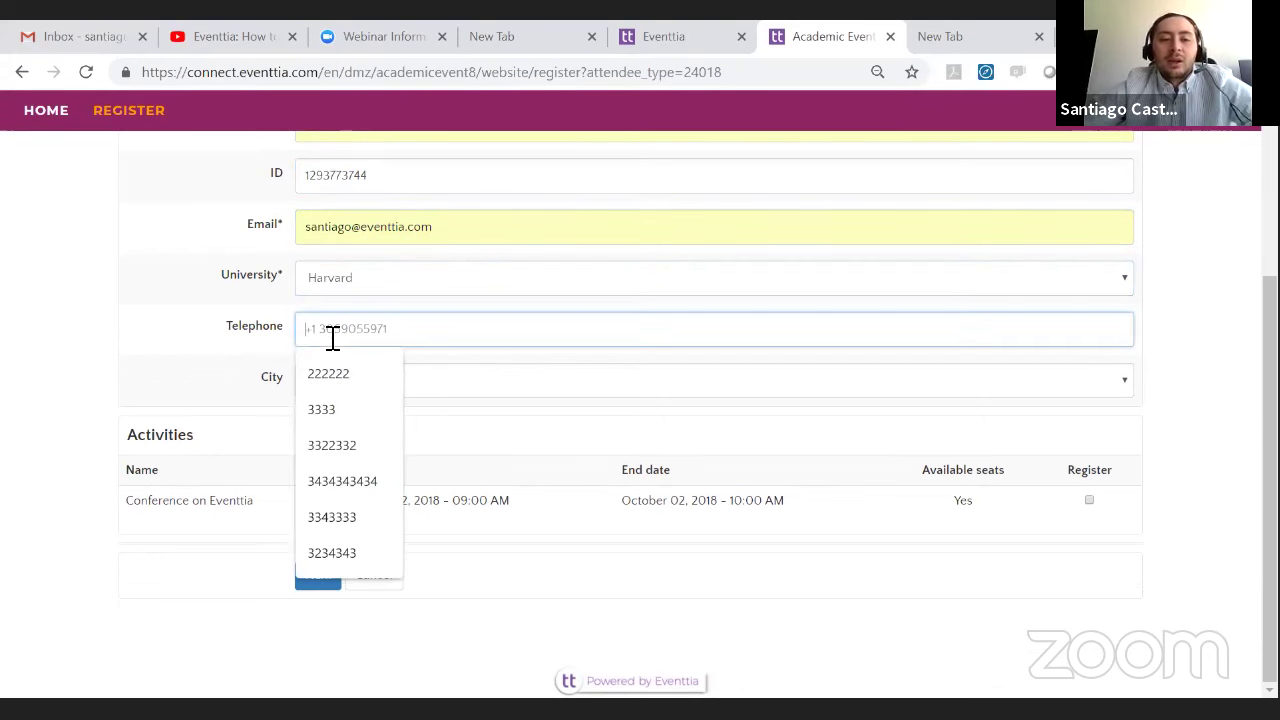
text(223344333)
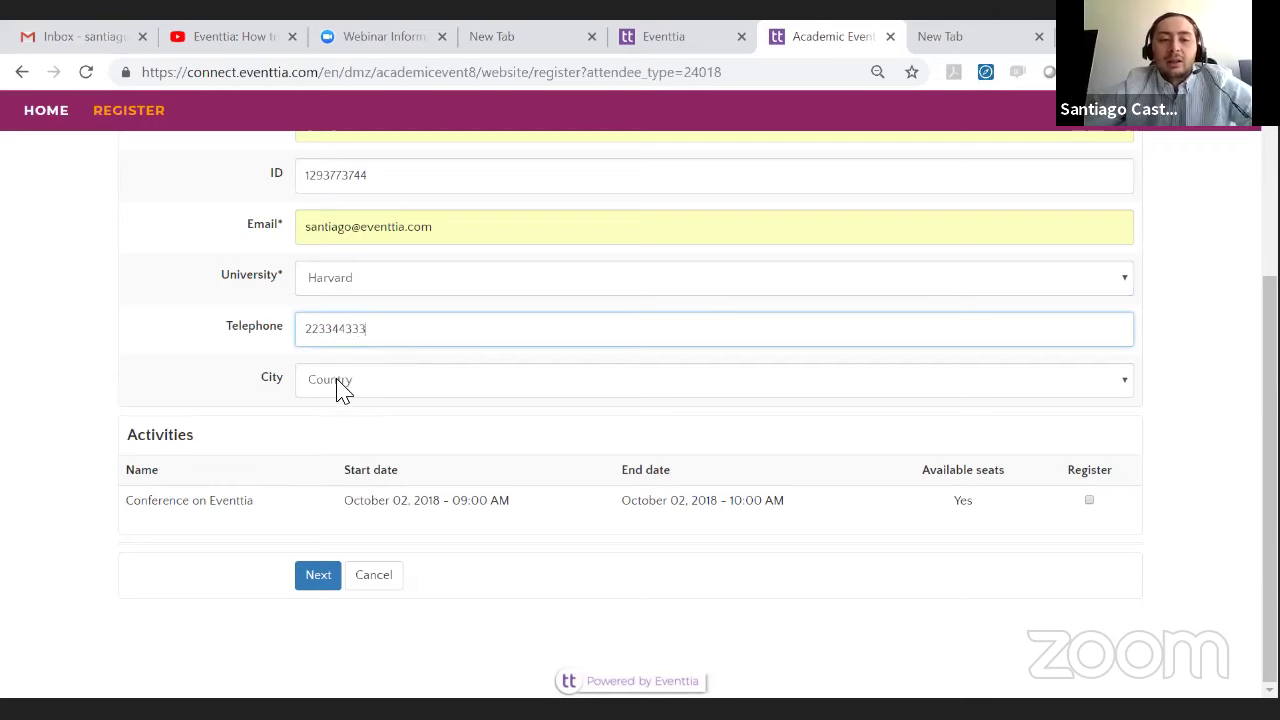
- Set the location to Colombia, state Antioquia, city Medellín
click(337, 382)
scroll(376, 258, down, 5)
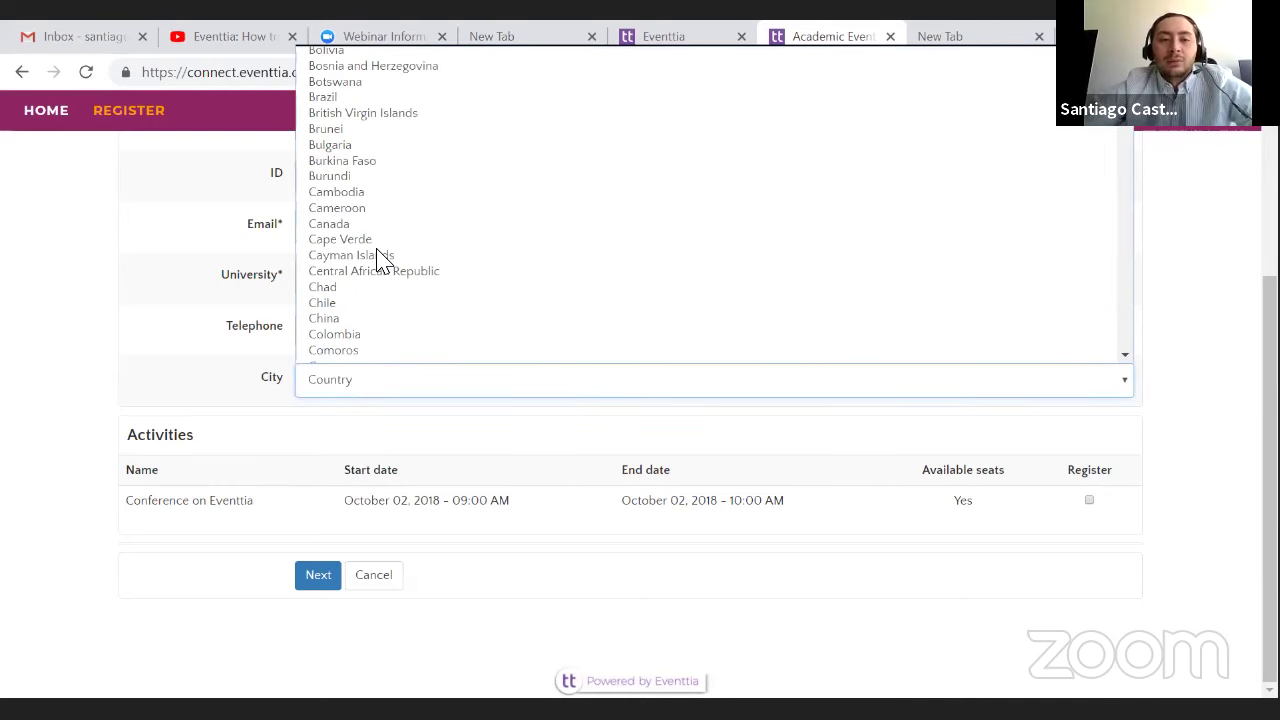
scroll(371, 277, down, 4)
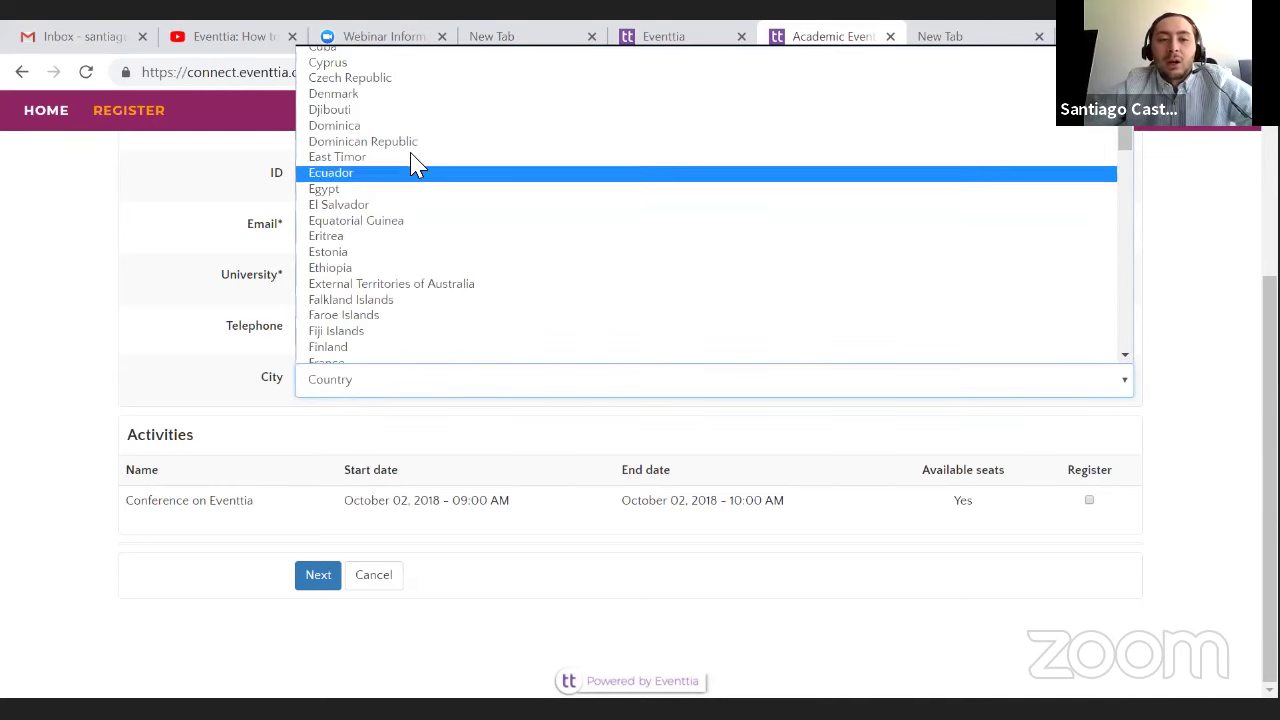
scroll(422, 178, up, 4)
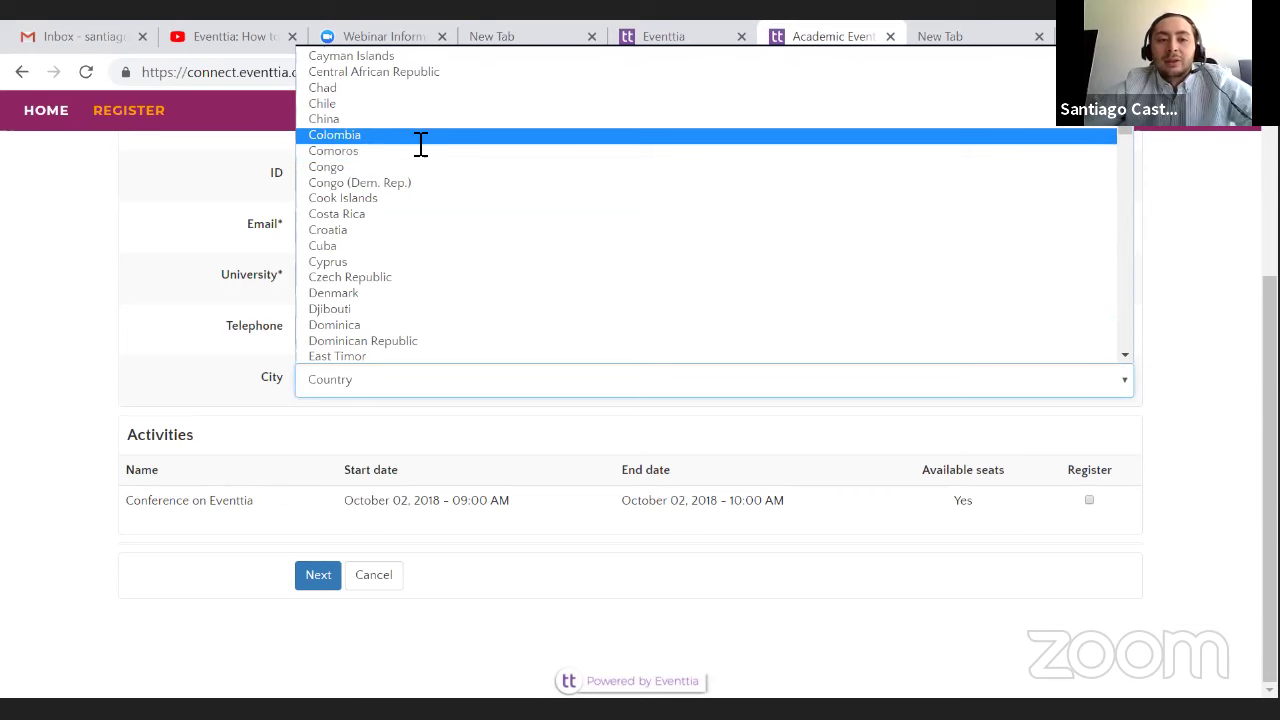
click(421, 137)
click(997, 378)
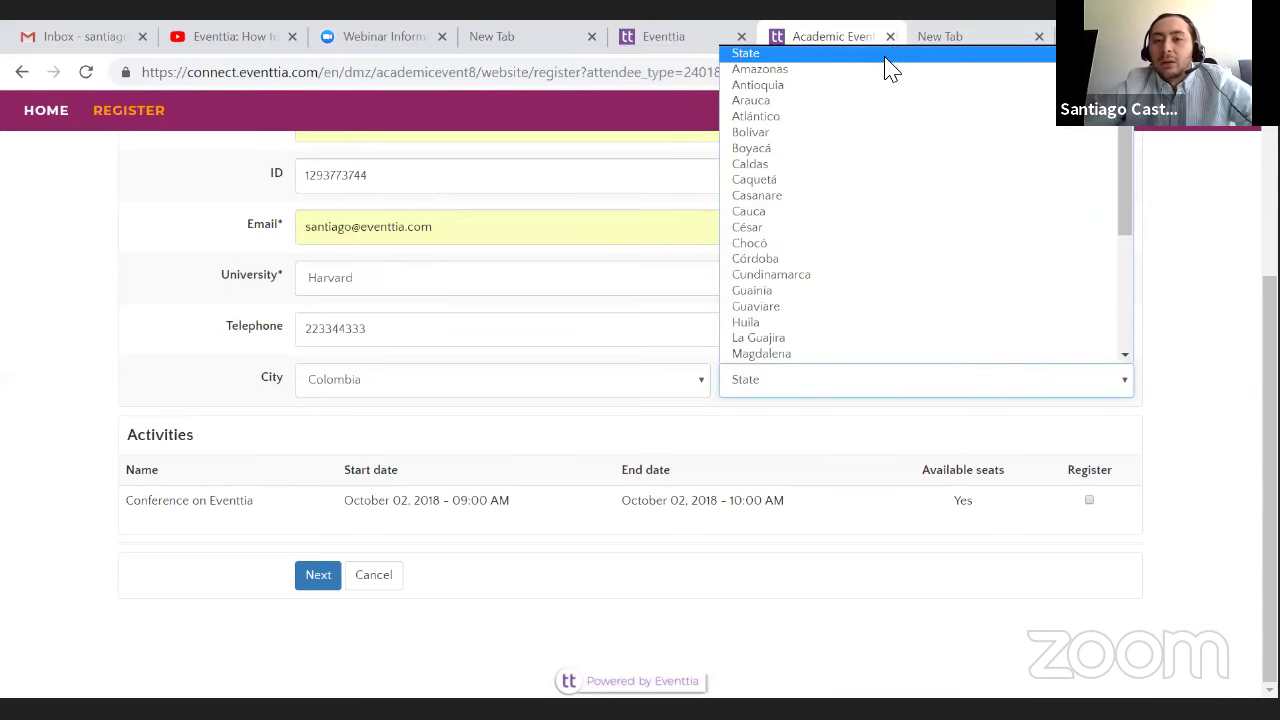
click(875, 85)
click(1011, 382)
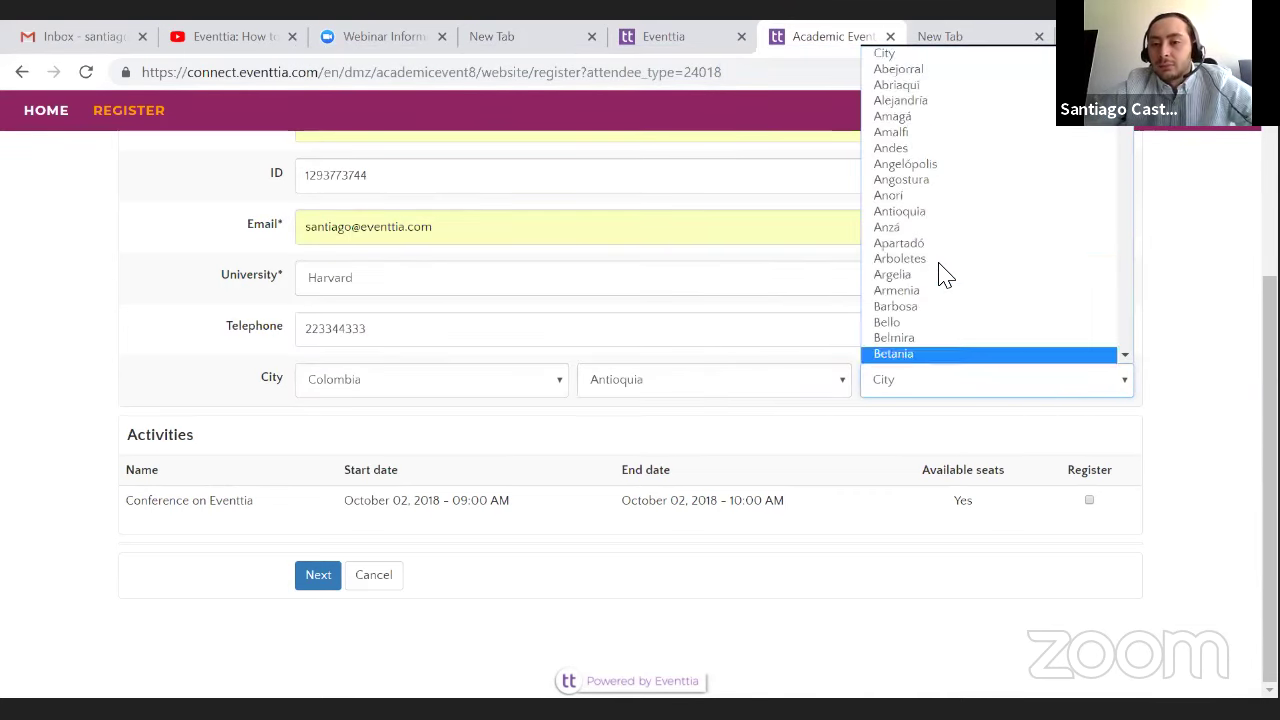
scroll(945, 278, down, 15)
scroll(945, 280, up, 8)
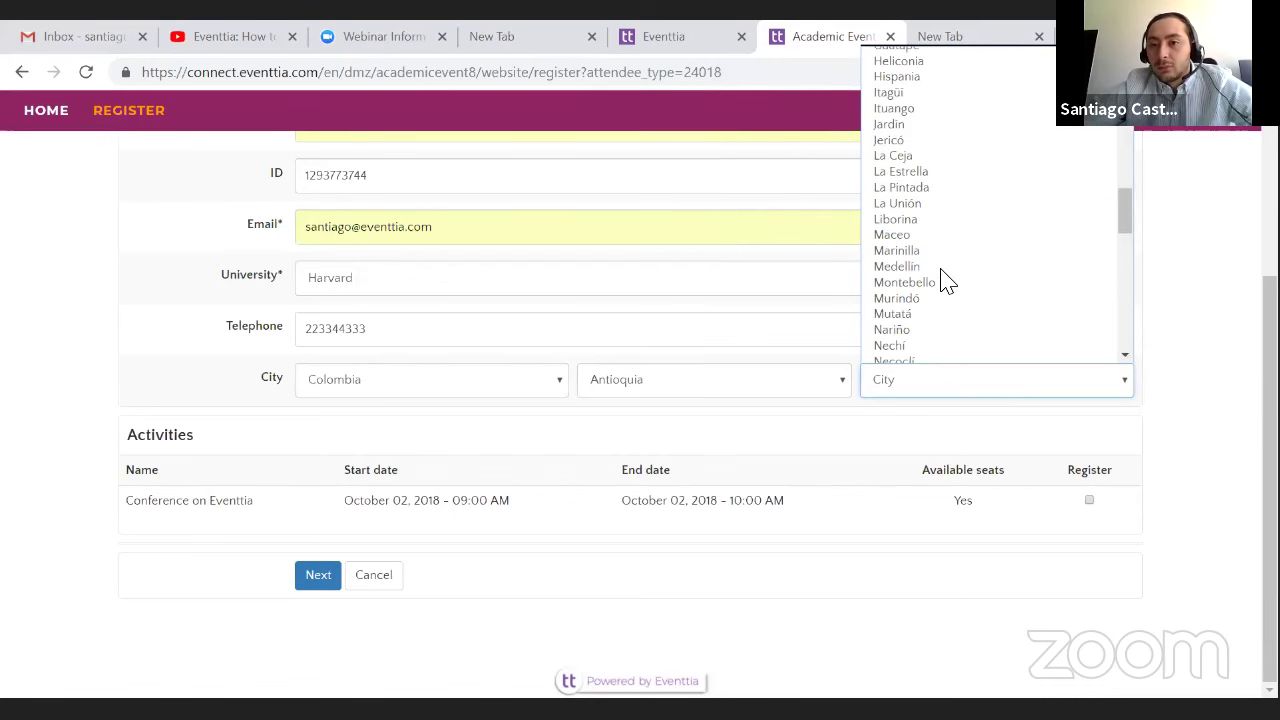
click(935, 266)
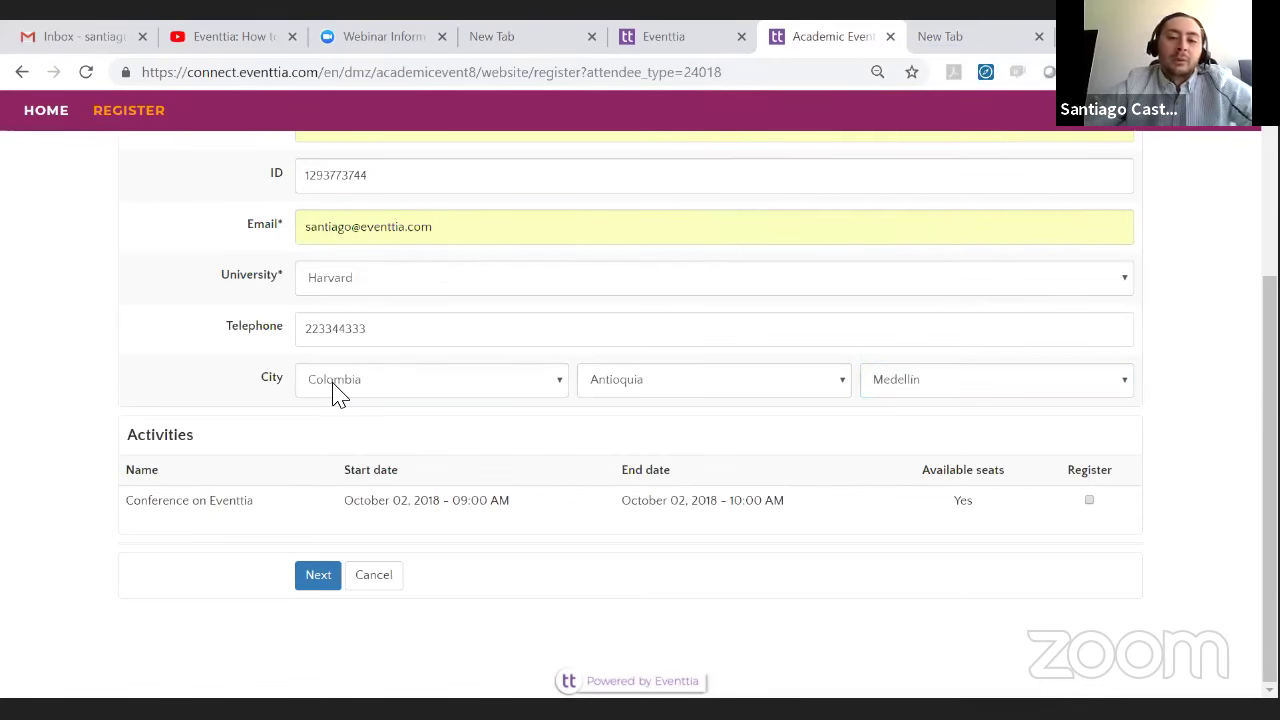
- Register for the Conference on Eventtia activity and submit the form
scroll(345, 395, up, 2)
scroll(1050, 420, down, 2)
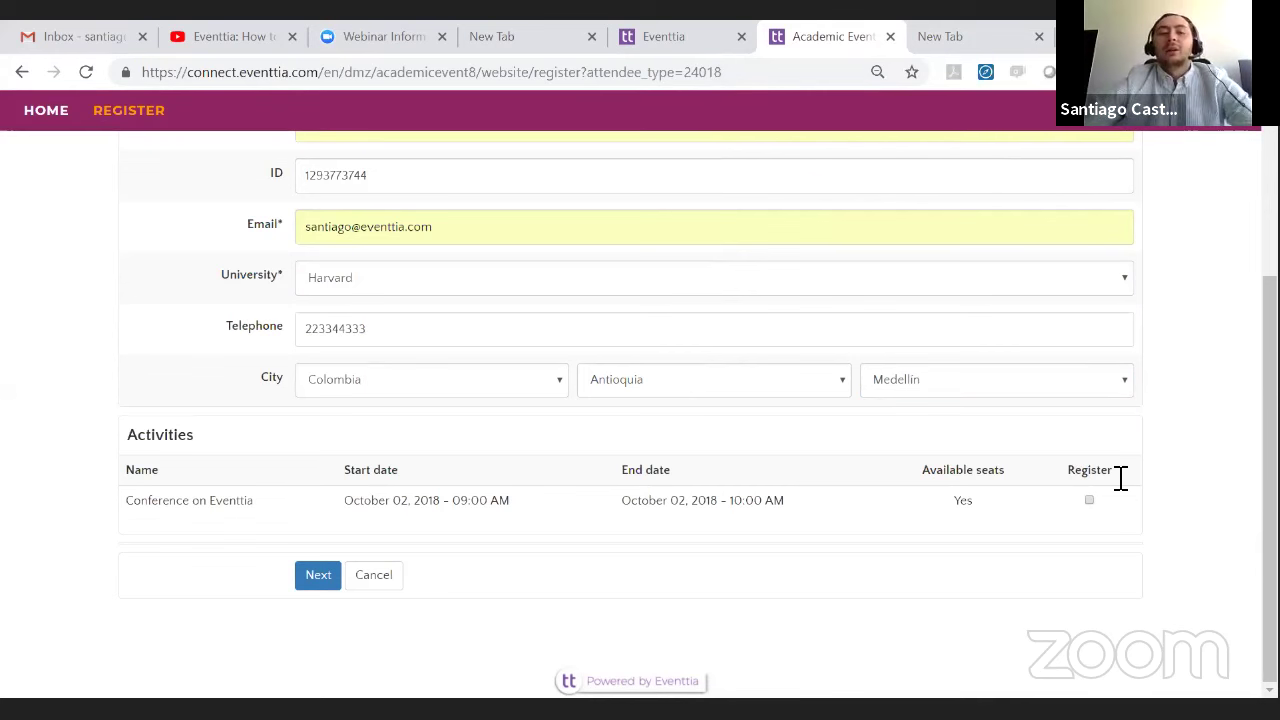
click(1091, 503)
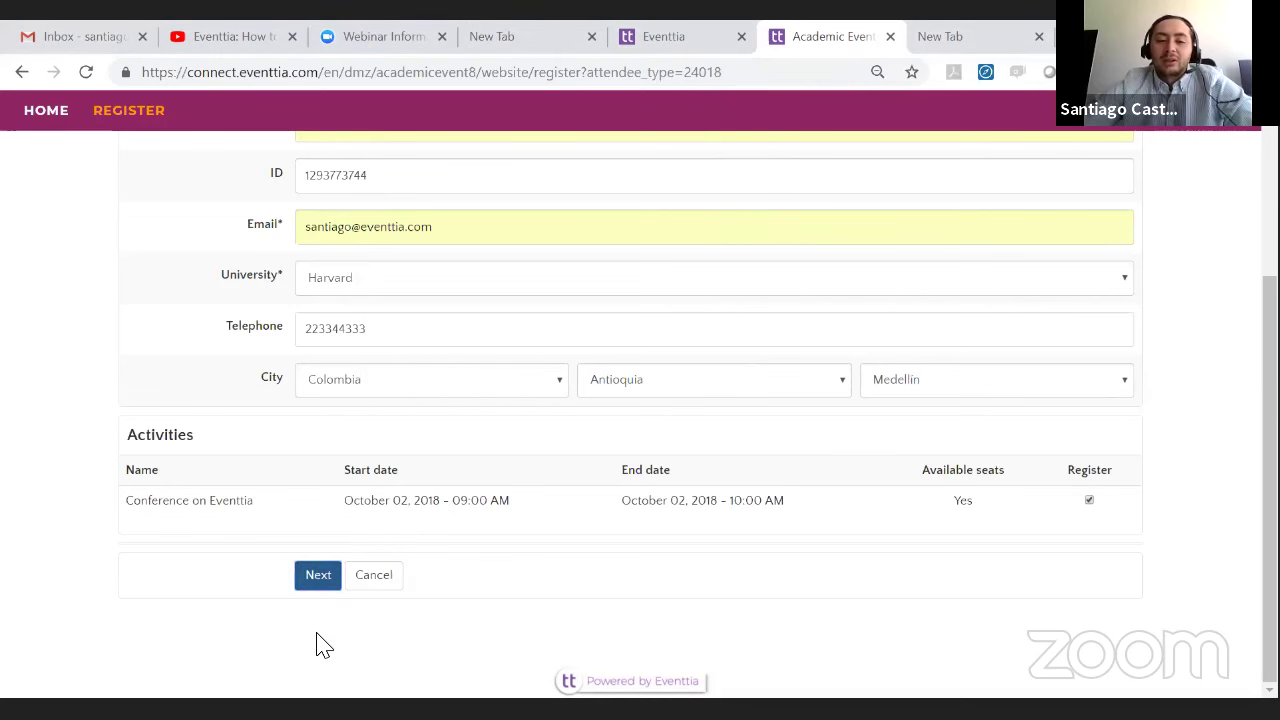
click(322, 580)
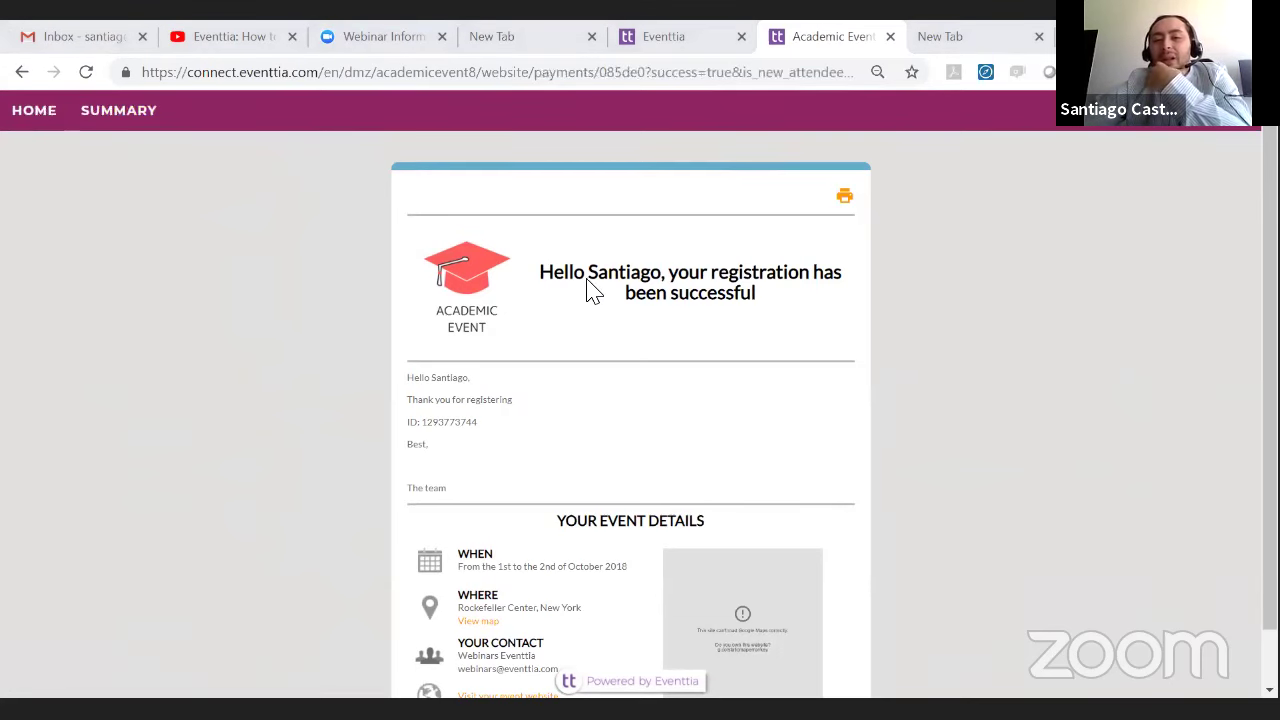
- Review the confirmation's greeting and ID line, then switch to the Gmail inbox
drag(594, 276, 657, 292)
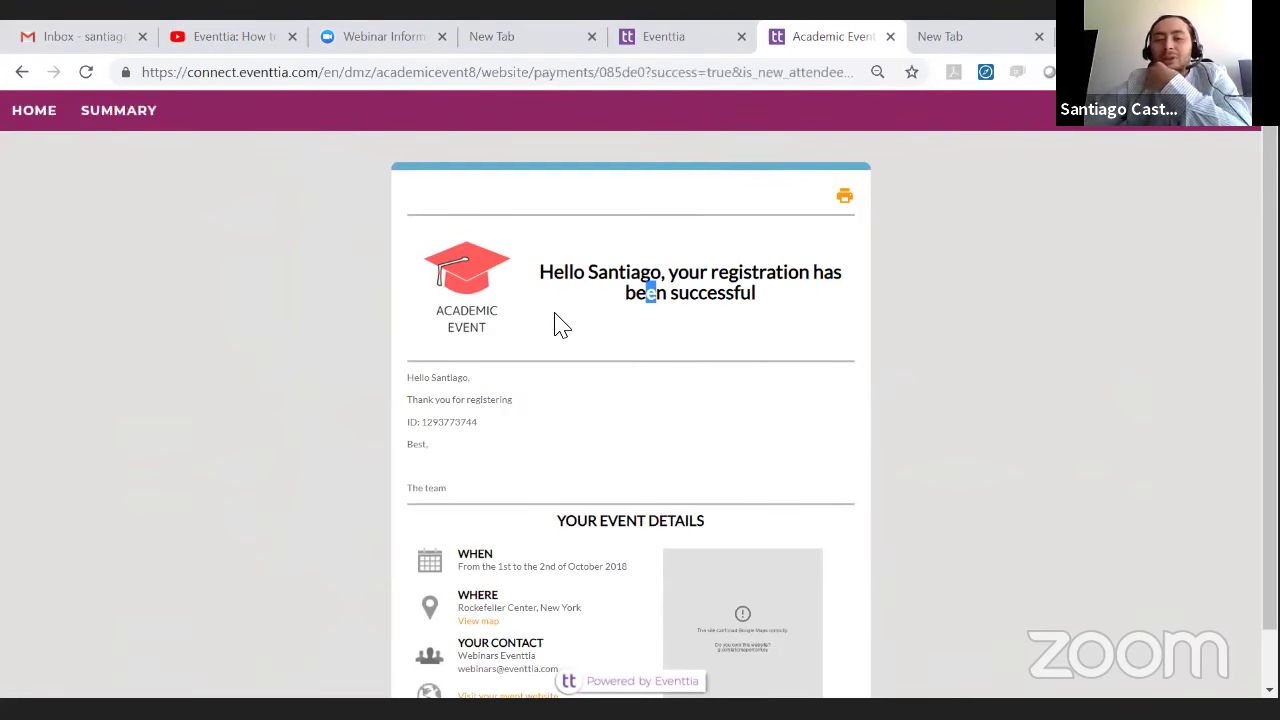
scroll(468, 228, down, 1)
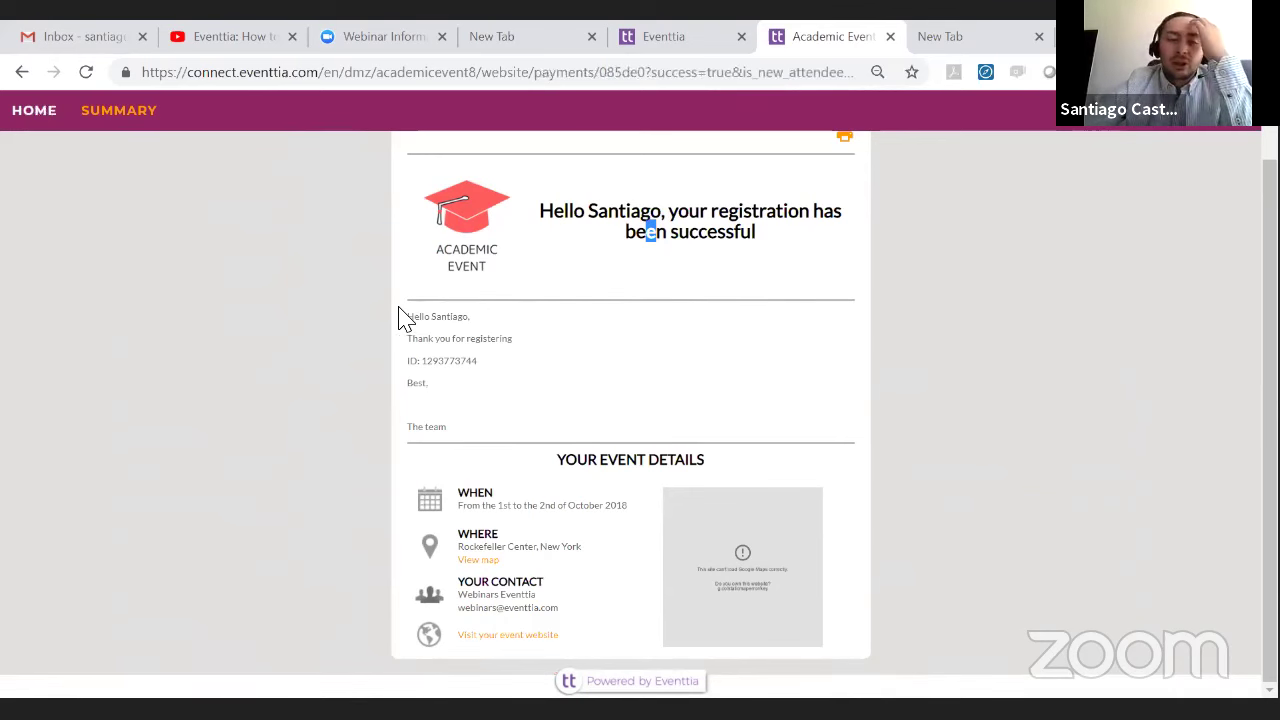
drag(409, 340, 429, 370)
click(423, 380)
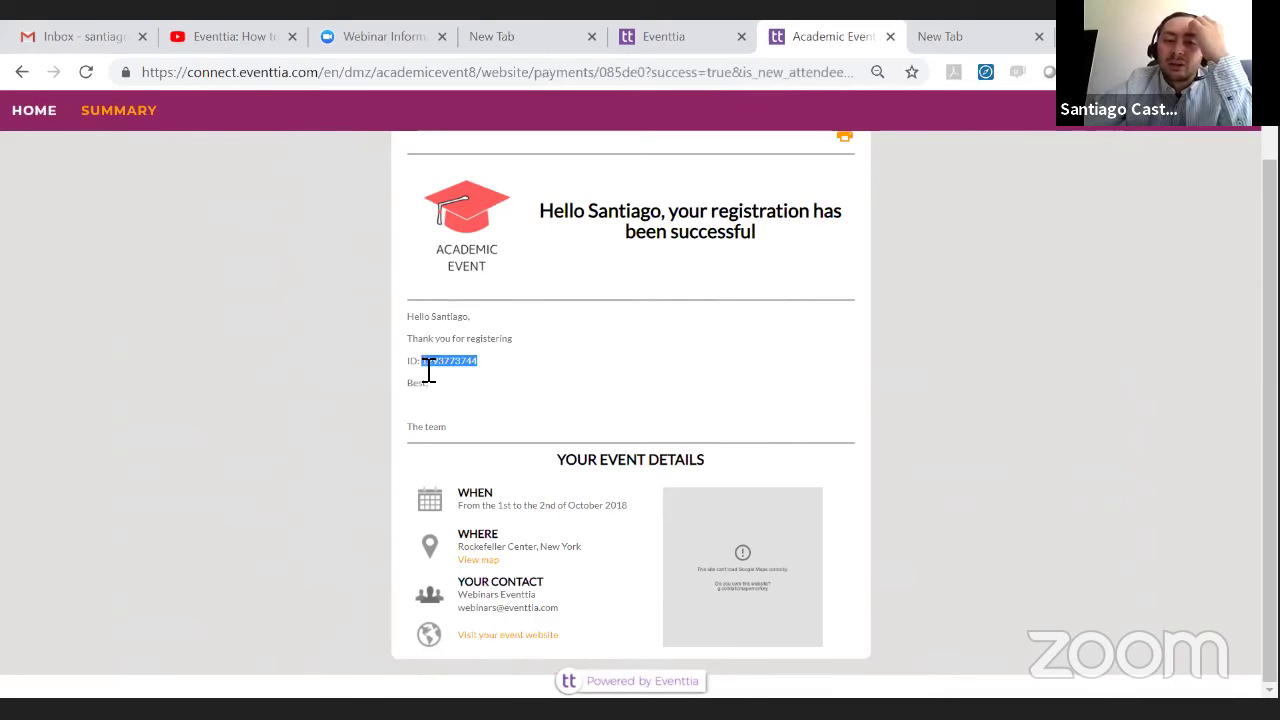
click(470, 393)
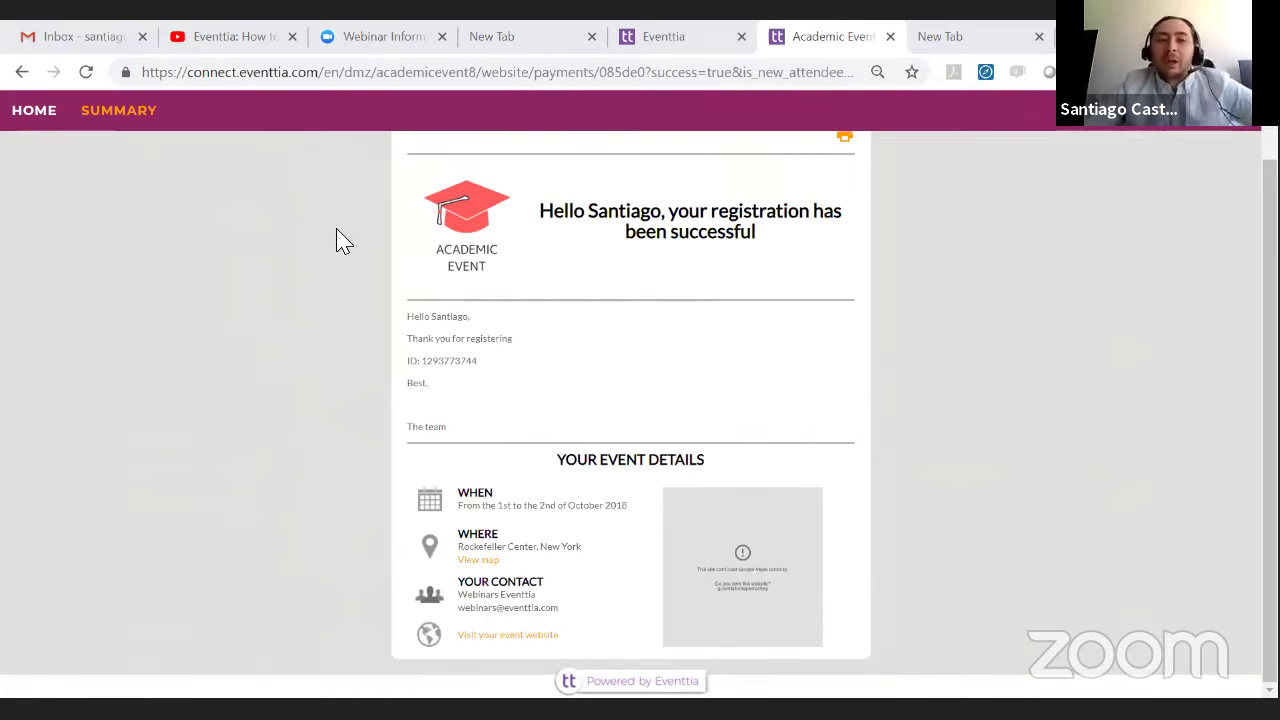
scroll(640, 476, up, 1)
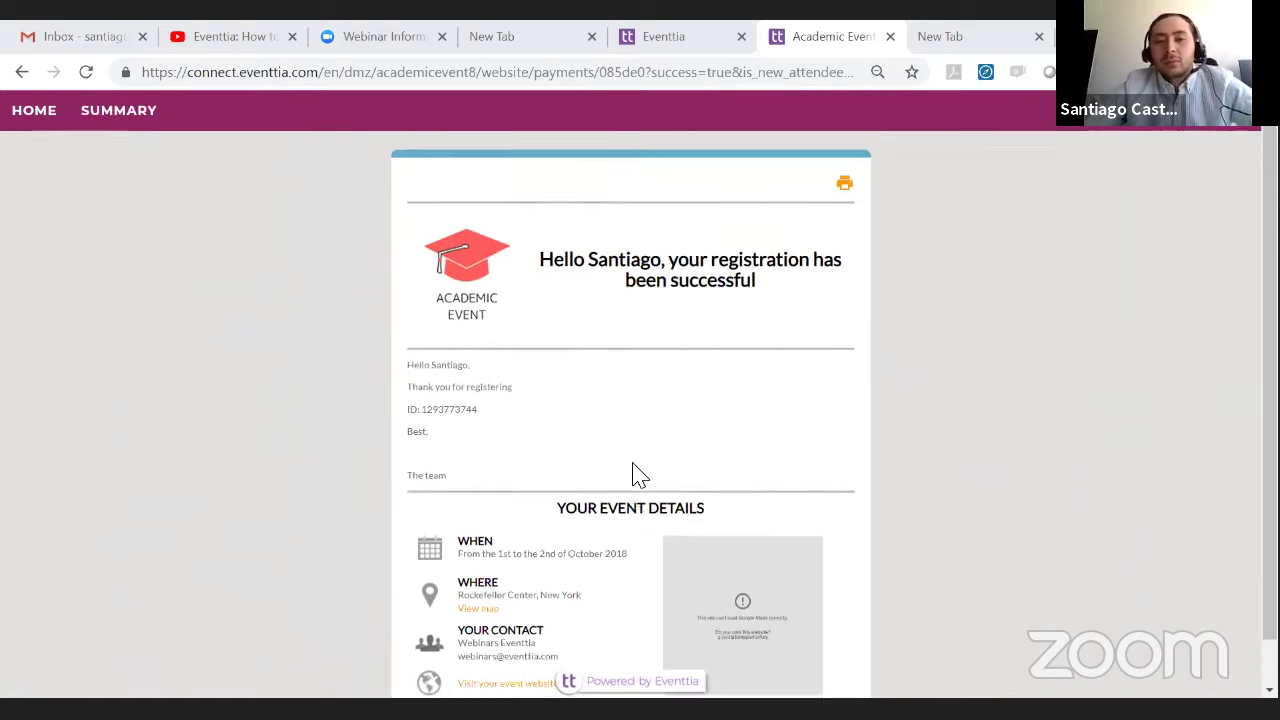
click(45, 30)
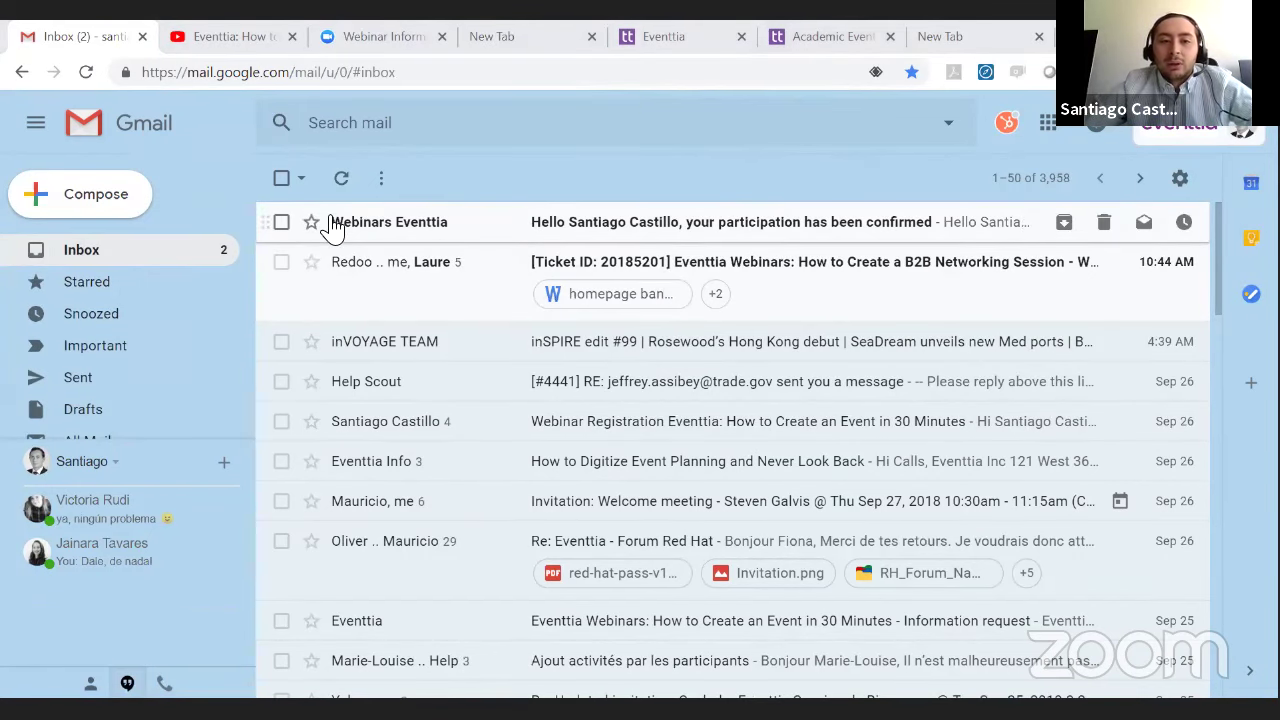
click(428, 225)
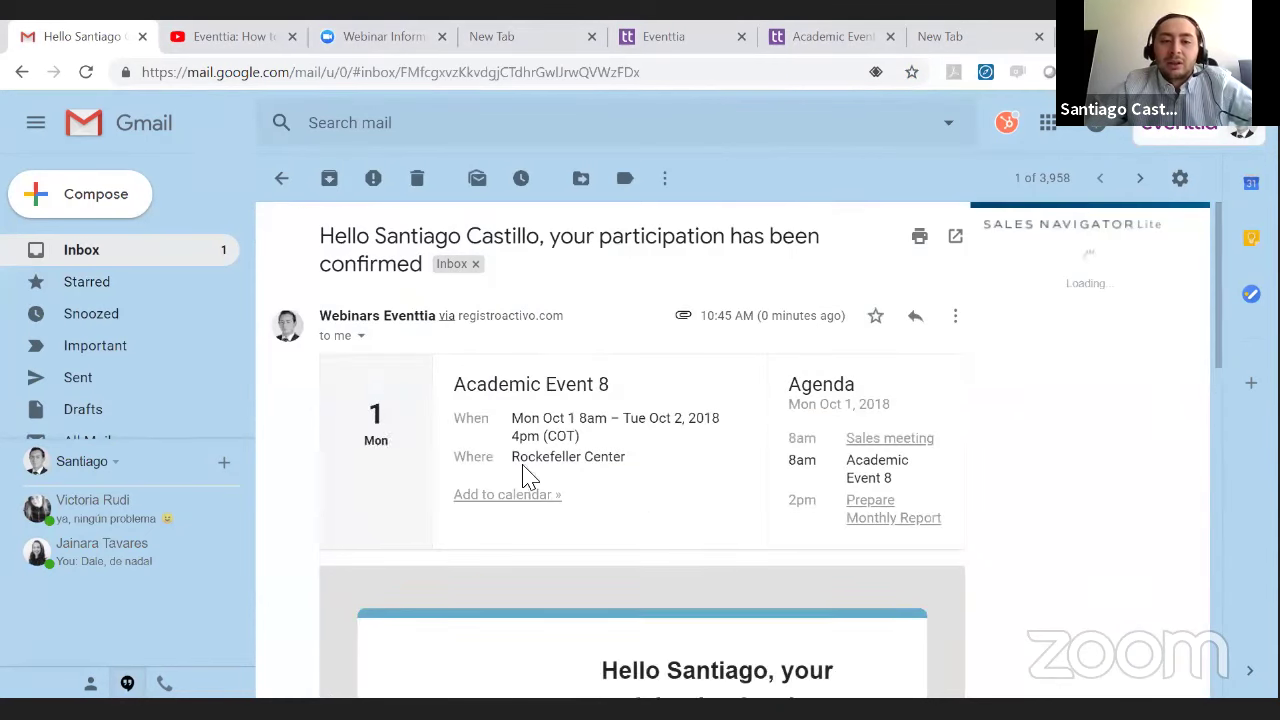
drag(377, 243, 757, 251)
click(563, 238)
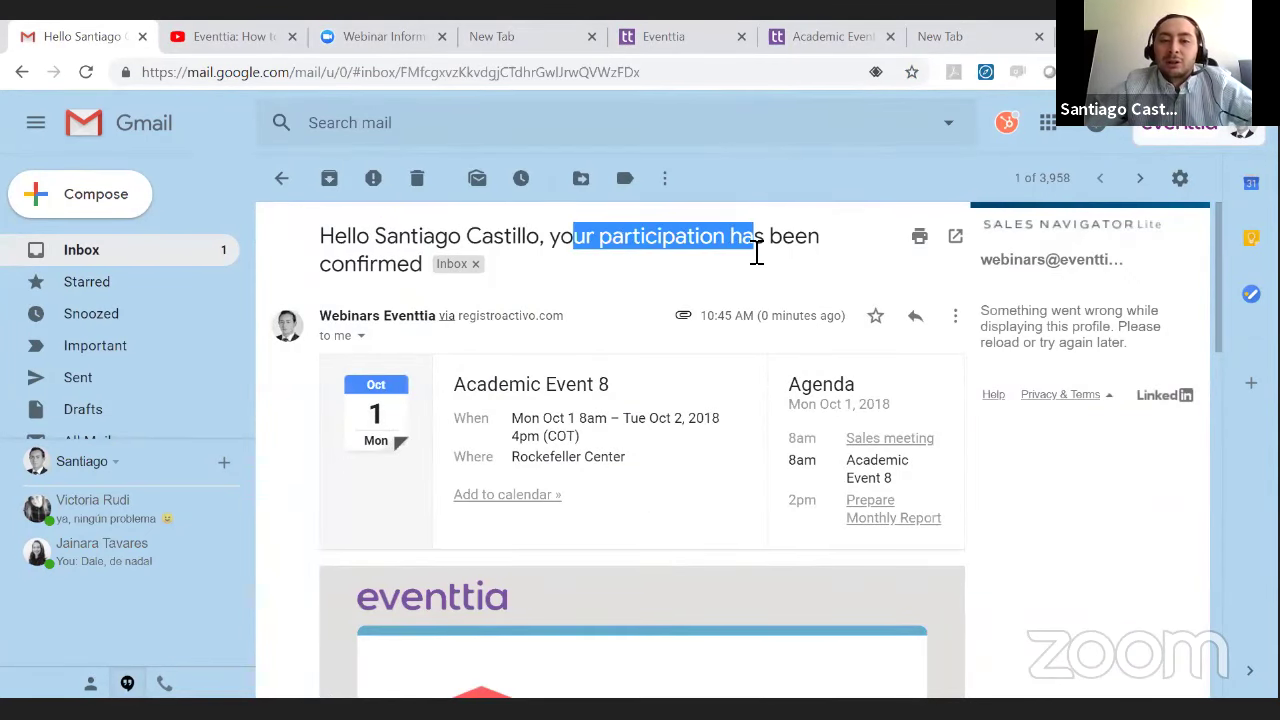
click(752, 258)
scroll(705, 305, down, 1)
scroll(610, 315, down, 1)
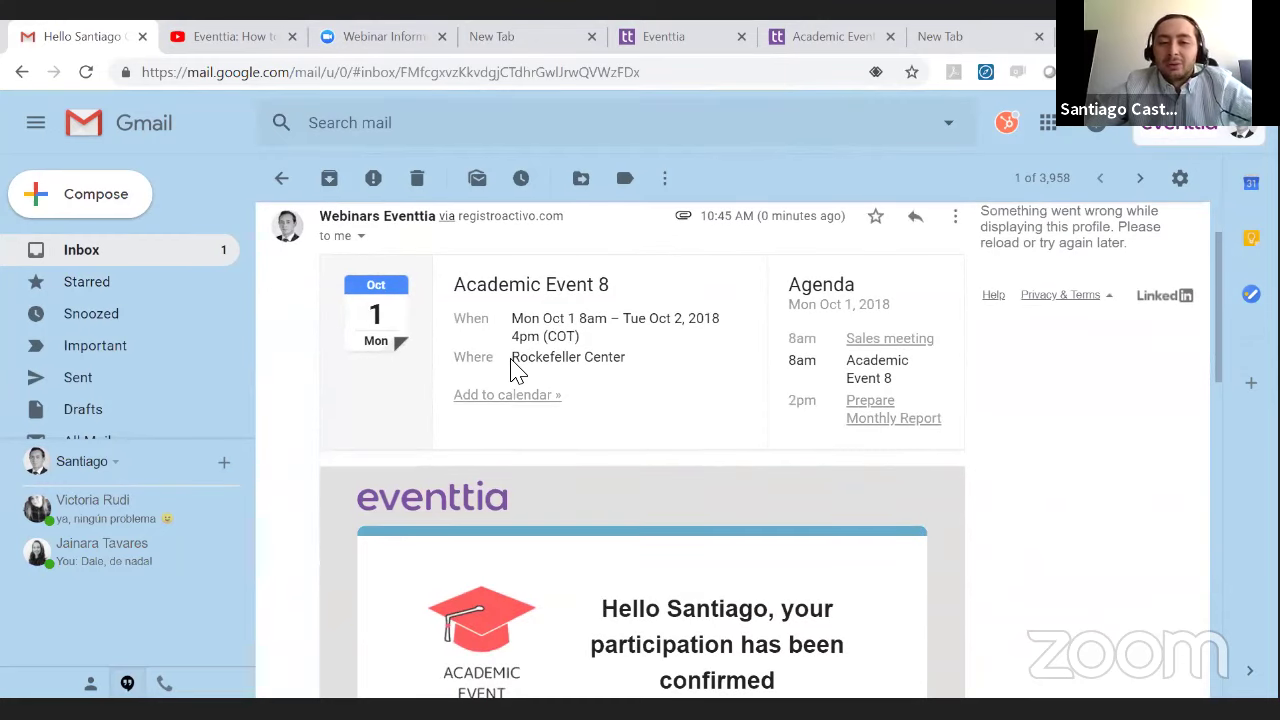
scroll(516, 368, down, 1)
scroll(520, 370, down, 2)
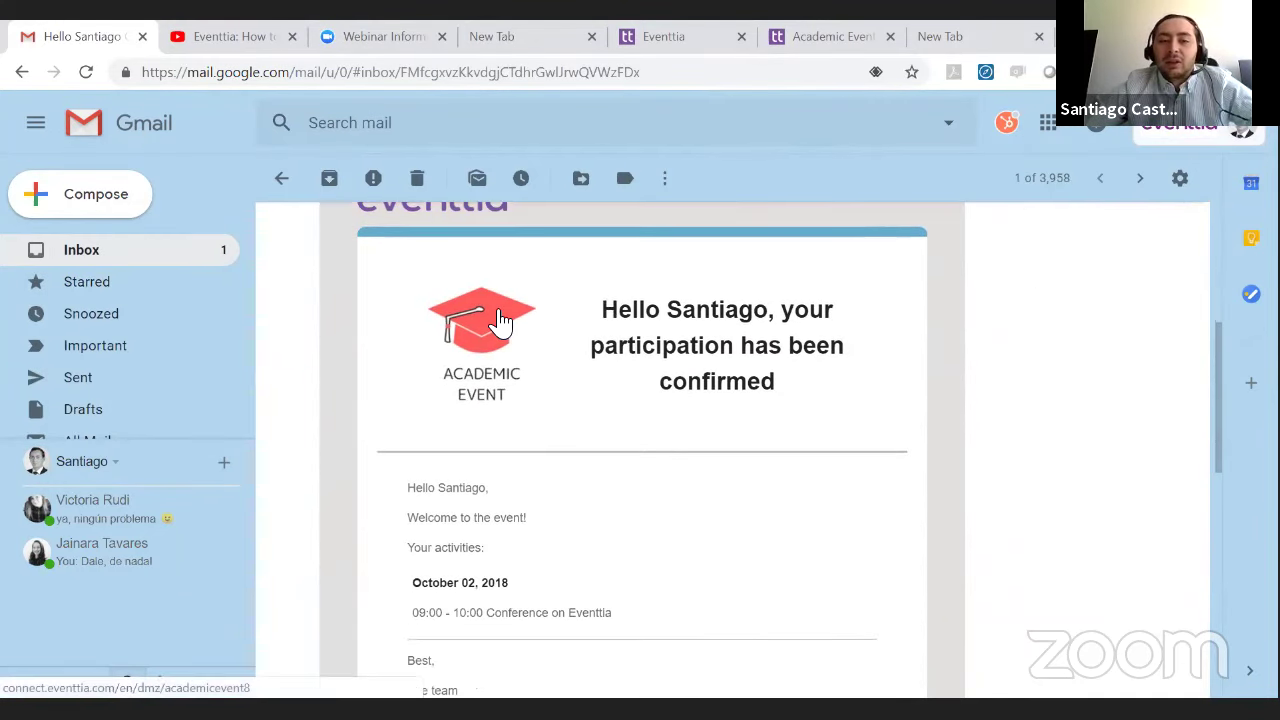
scroll(497, 320, up, 1)
scroll(480, 315, down, 3)
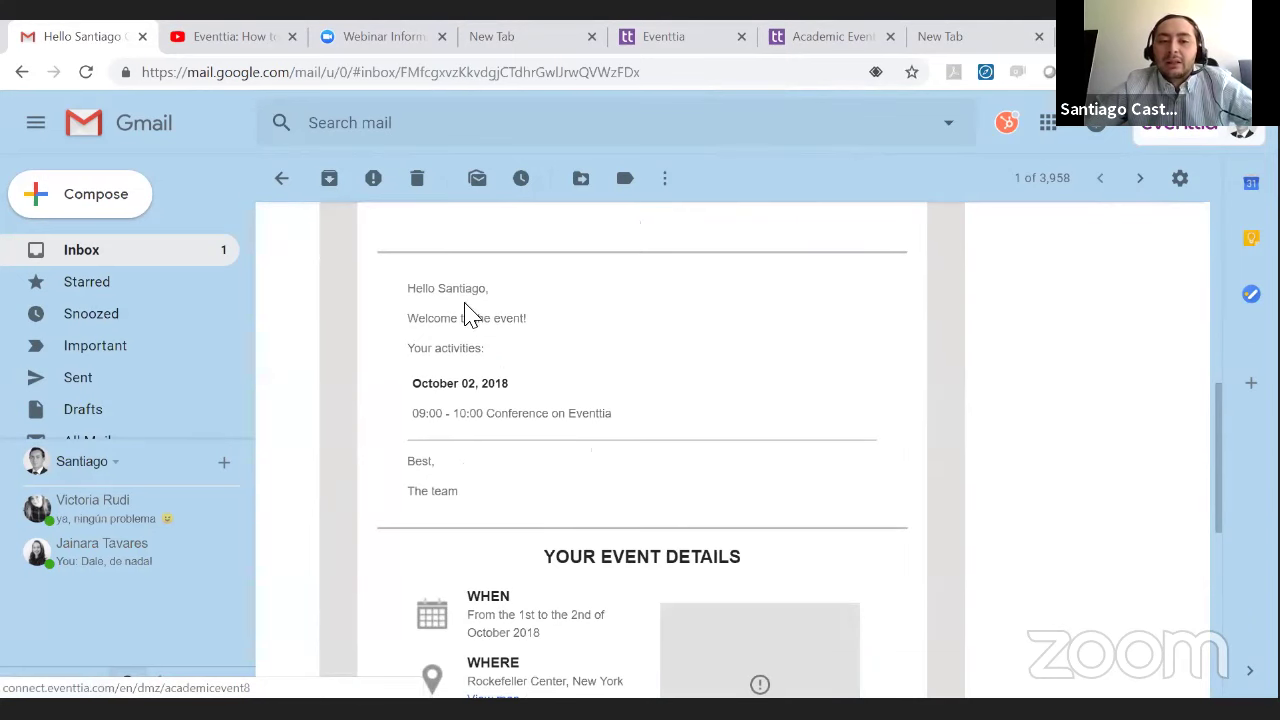
drag(445, 298, 491, 289)
click(514, 294)
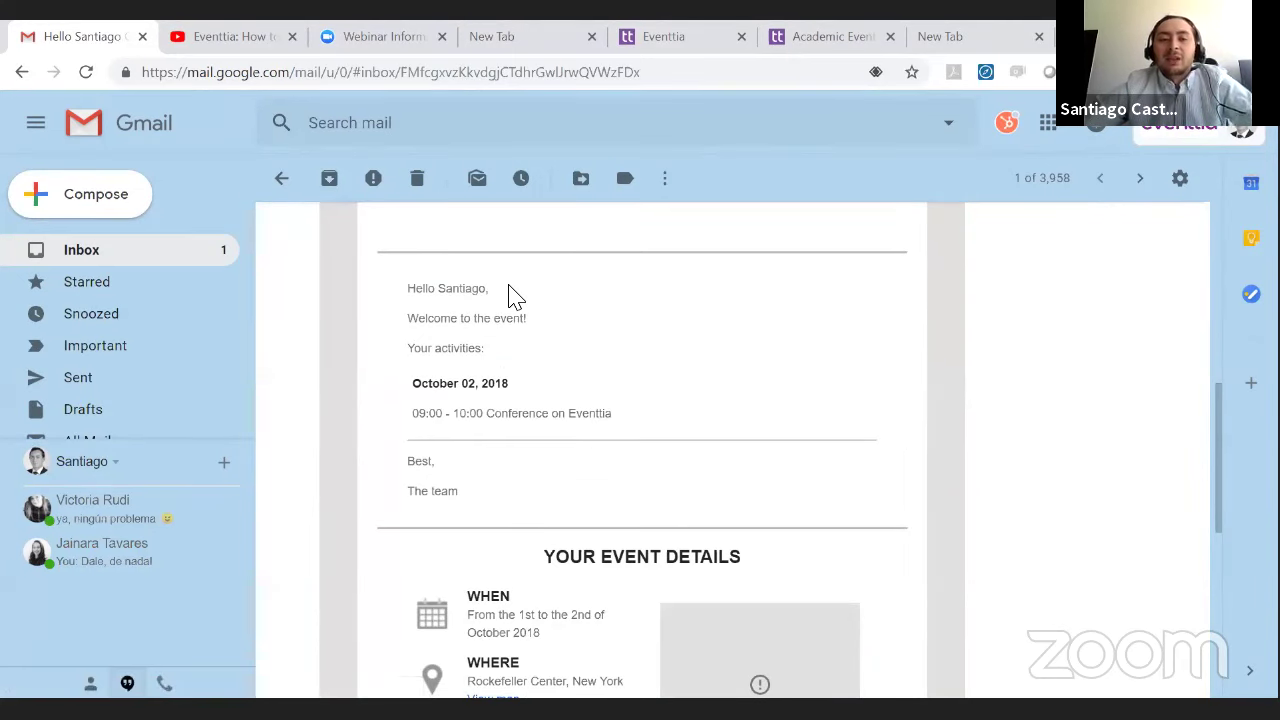
drag(425, 345, 490, 350)
click(600, 337)
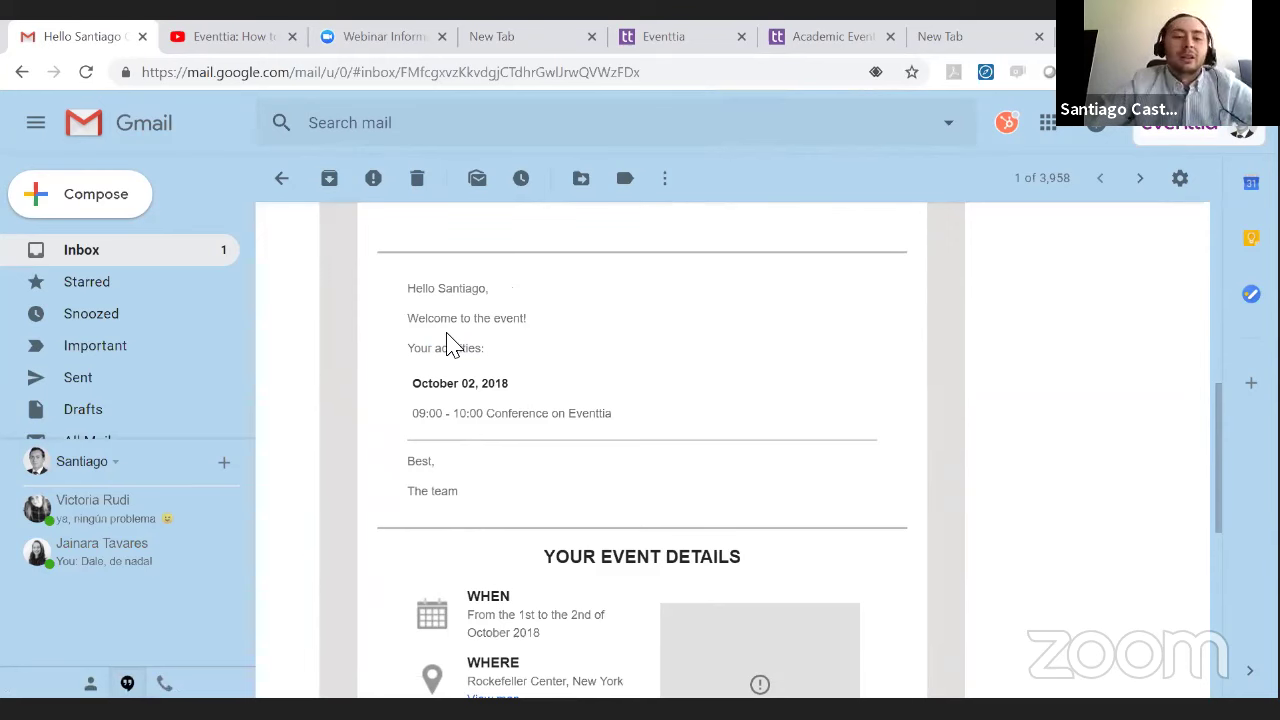
scroll(449, 335, down, 1)
mouse_move(412, 284)
mouse_down()
mouse_move(434, 303)
mouse_move(650, 342)
mouse_move(389, 291)
mouse_up()
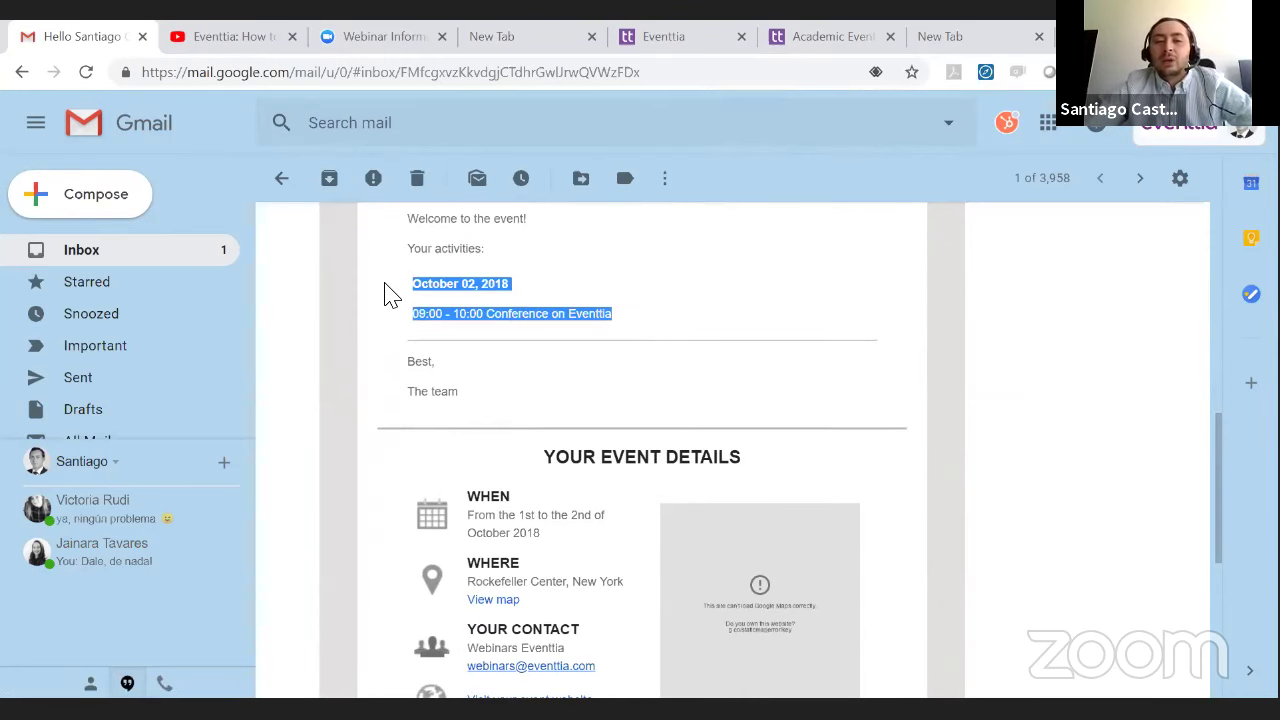
click(587, 316)
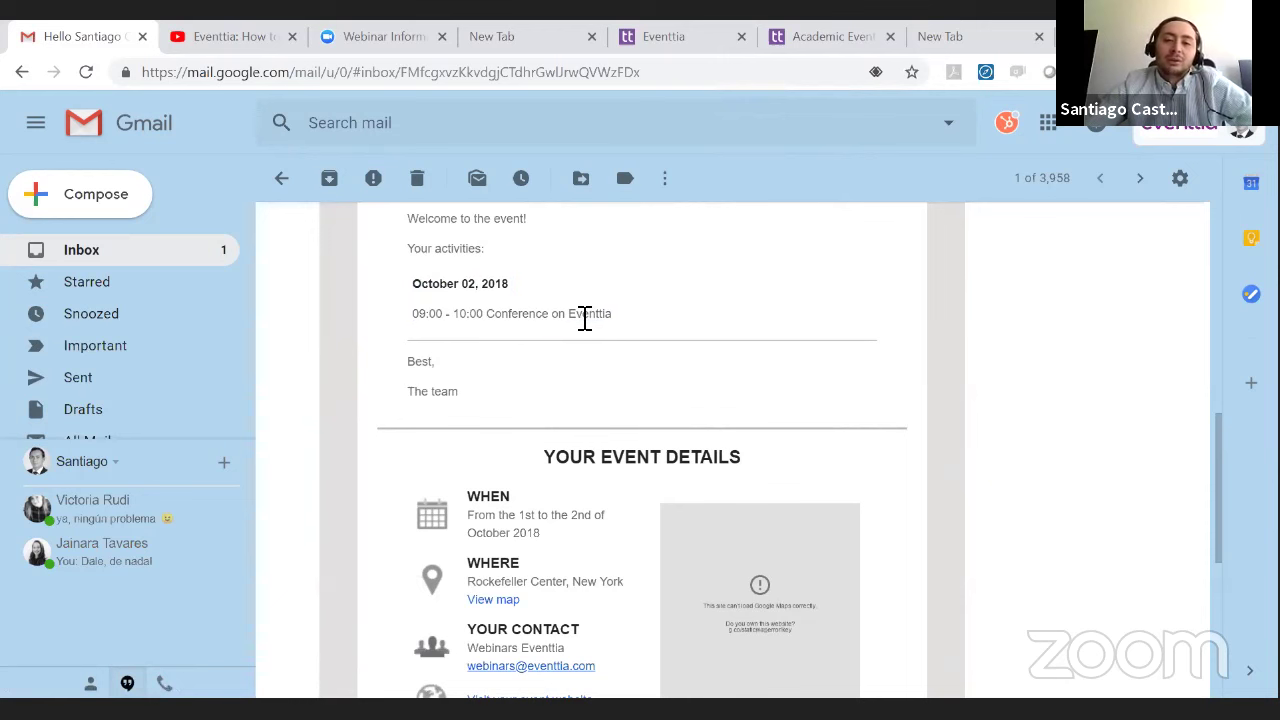
scroll(531, 291, up, 1)
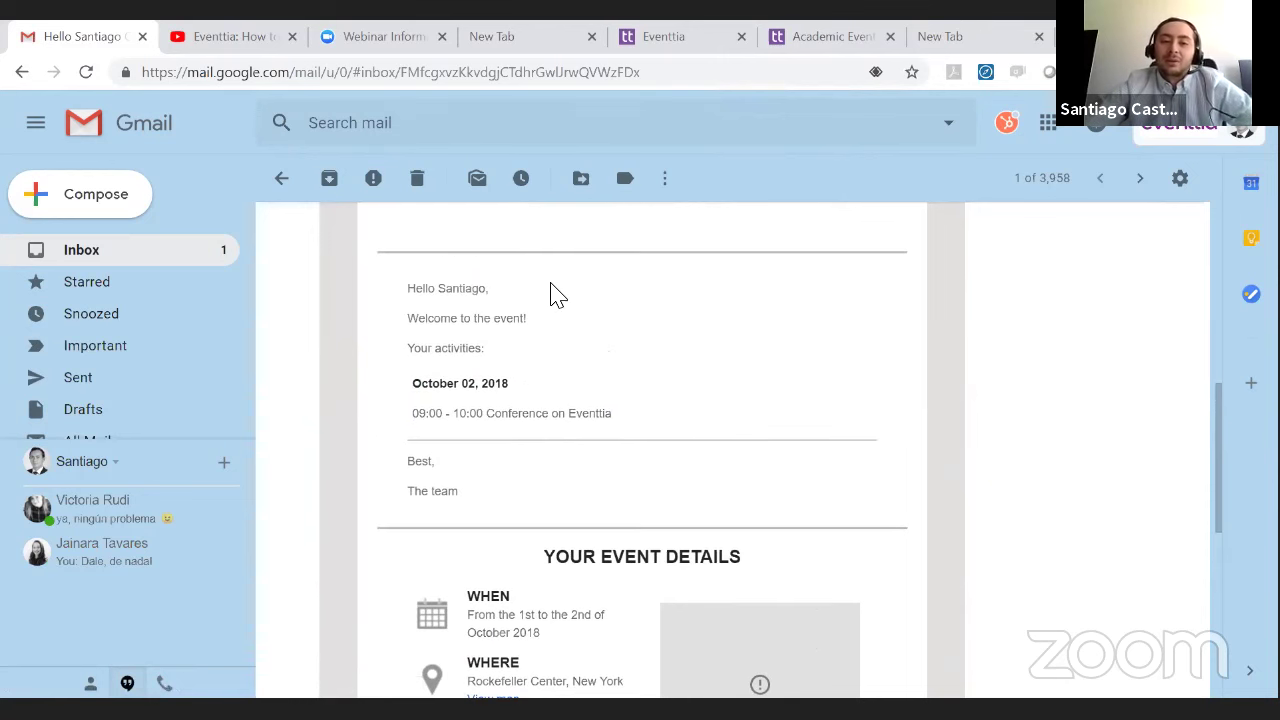
scroll(555, 312, down, 1)
scroll(530, 330, down, 4)
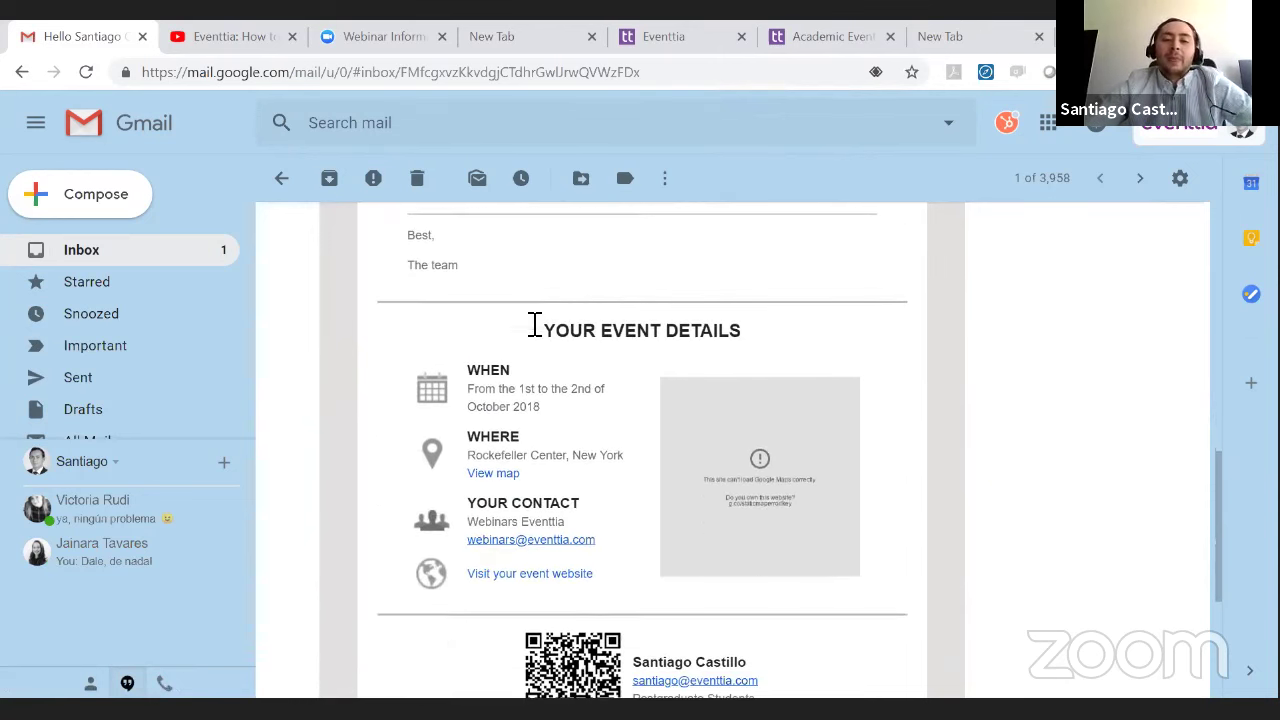
scroll(553, 318, up, 1)
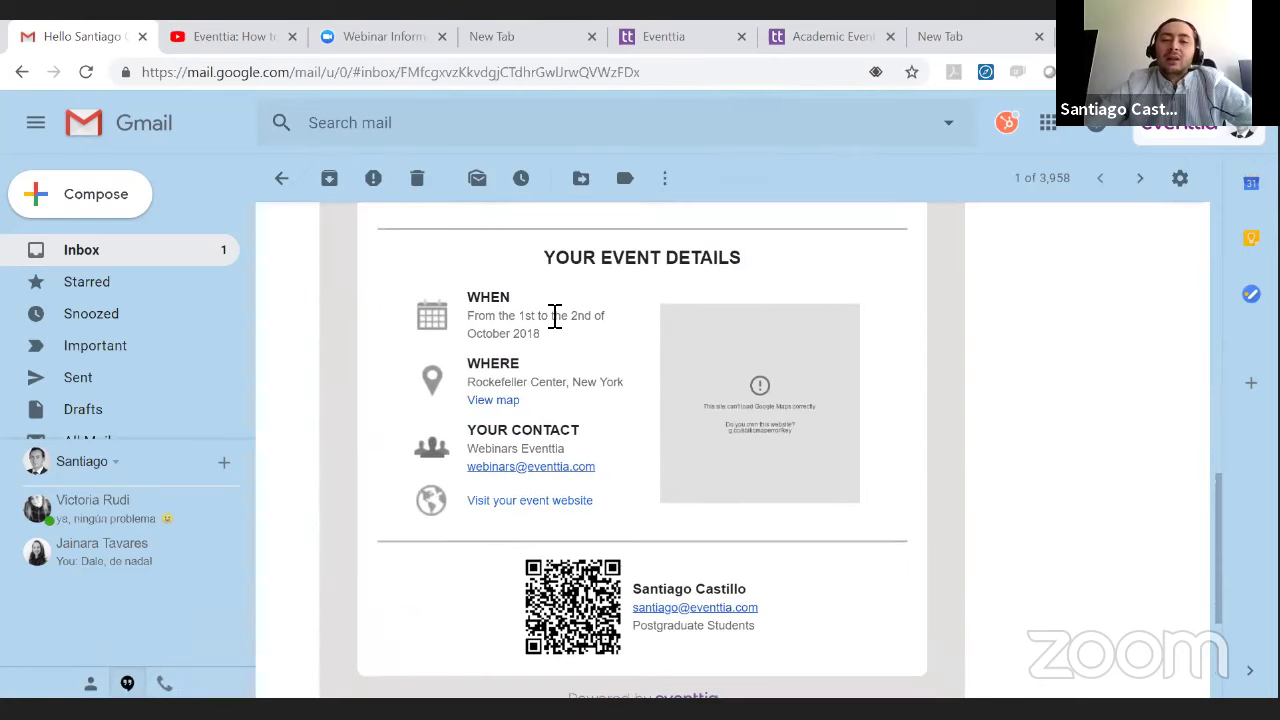
scroll(557, 330, down, 1)
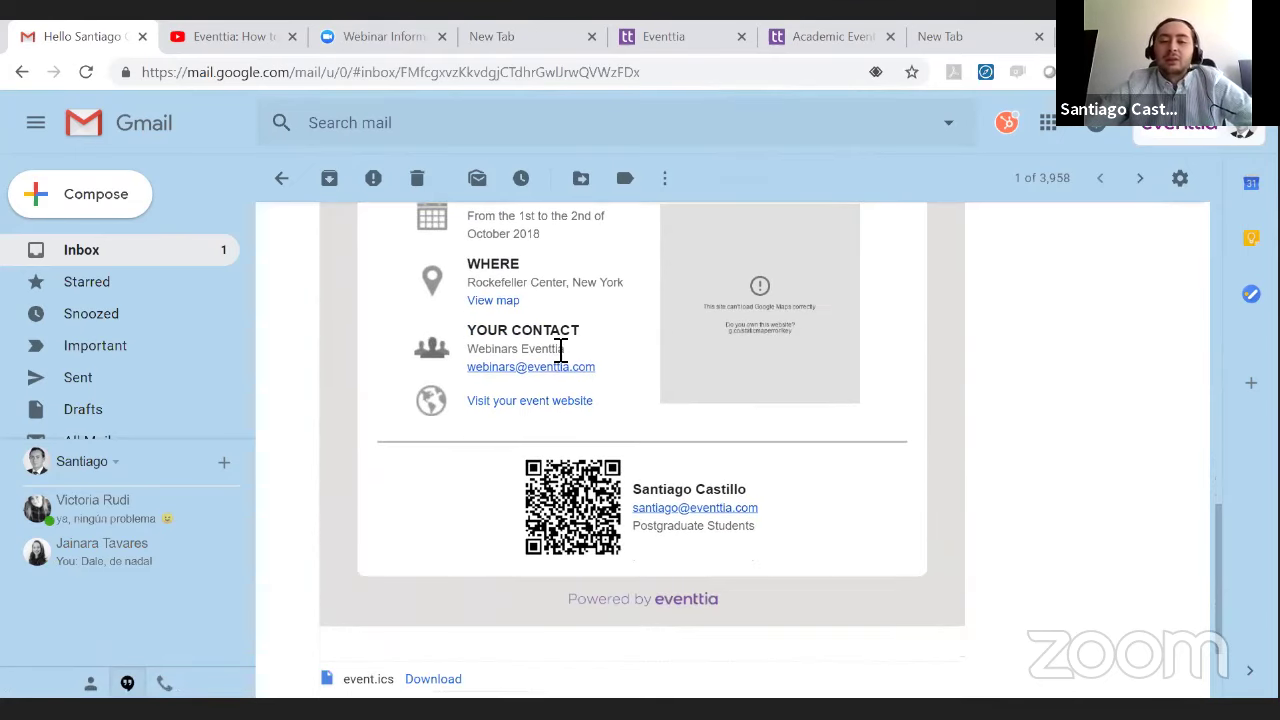
- Open the email's 'Visit your event website' link in a new tab
right_click(594, 410)
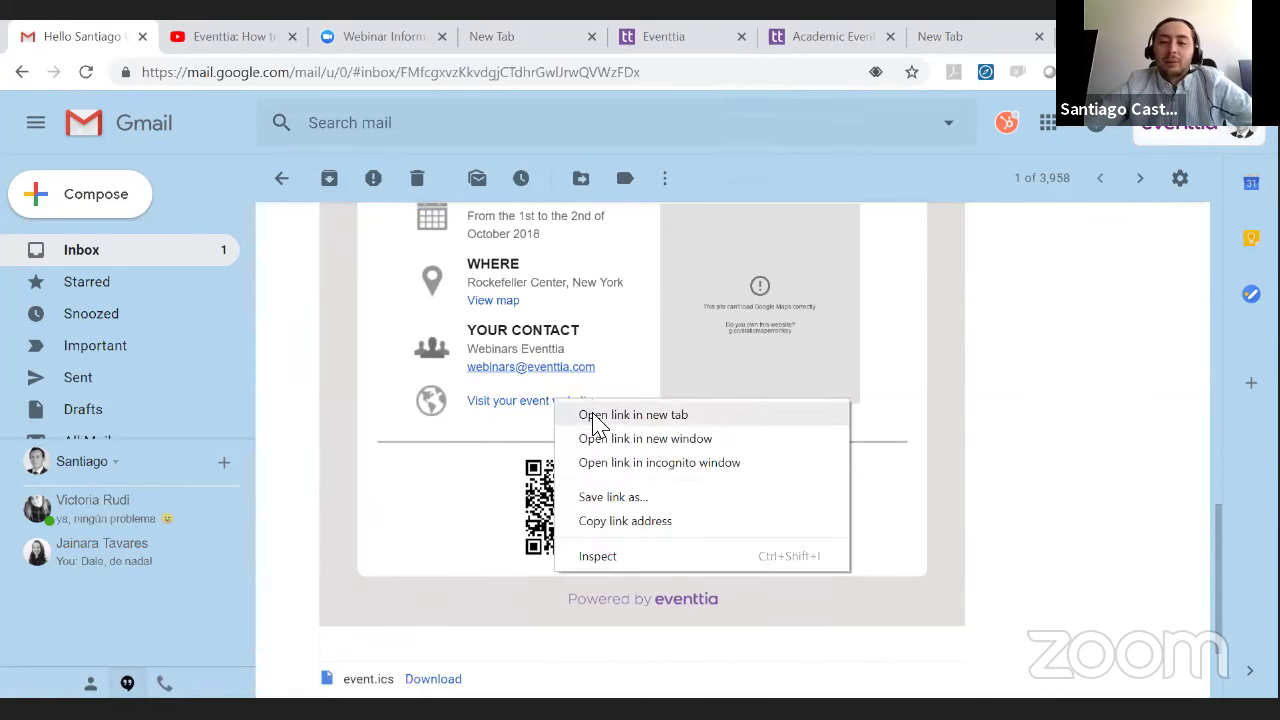
click(610, 414)
drag(190, 33, 590, 33)
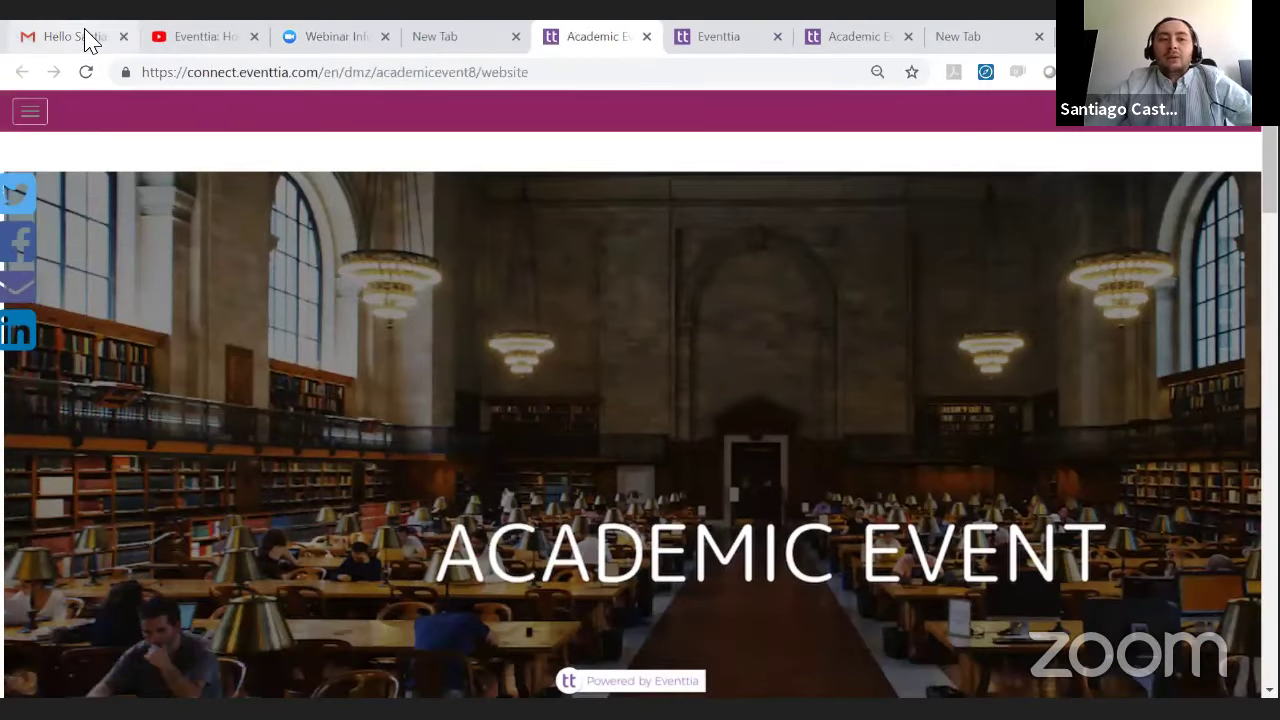
- Review the attendee name and type in the email signature, then bring up the Academic Event website
click(86, 38)
scroll(670, 450, down, 2)
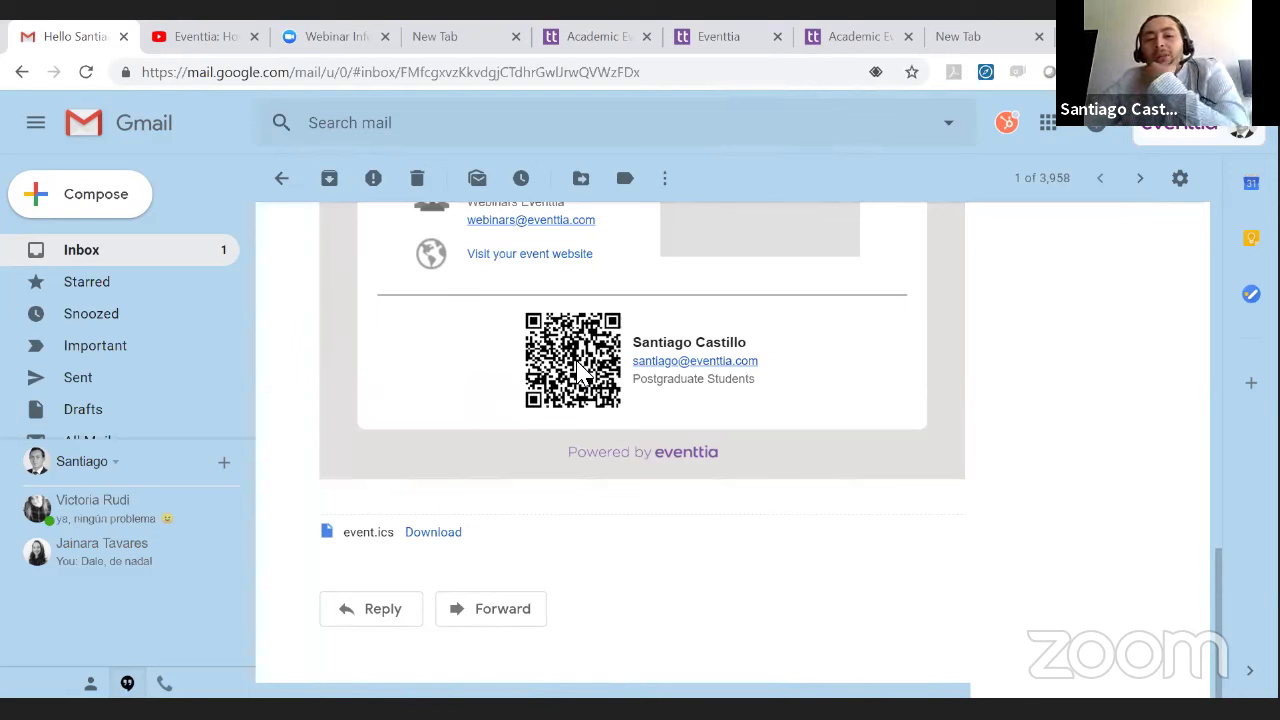
triple_click(647, 343)
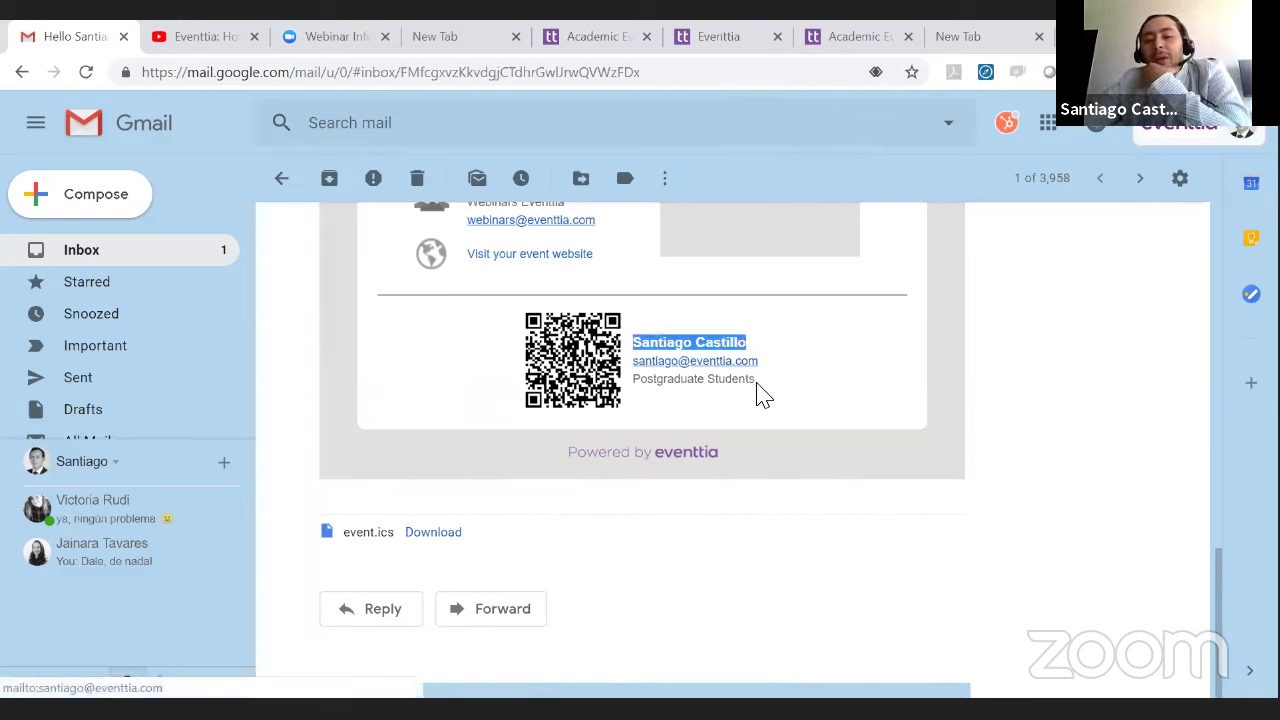
drag(756, 380, 655, 385)
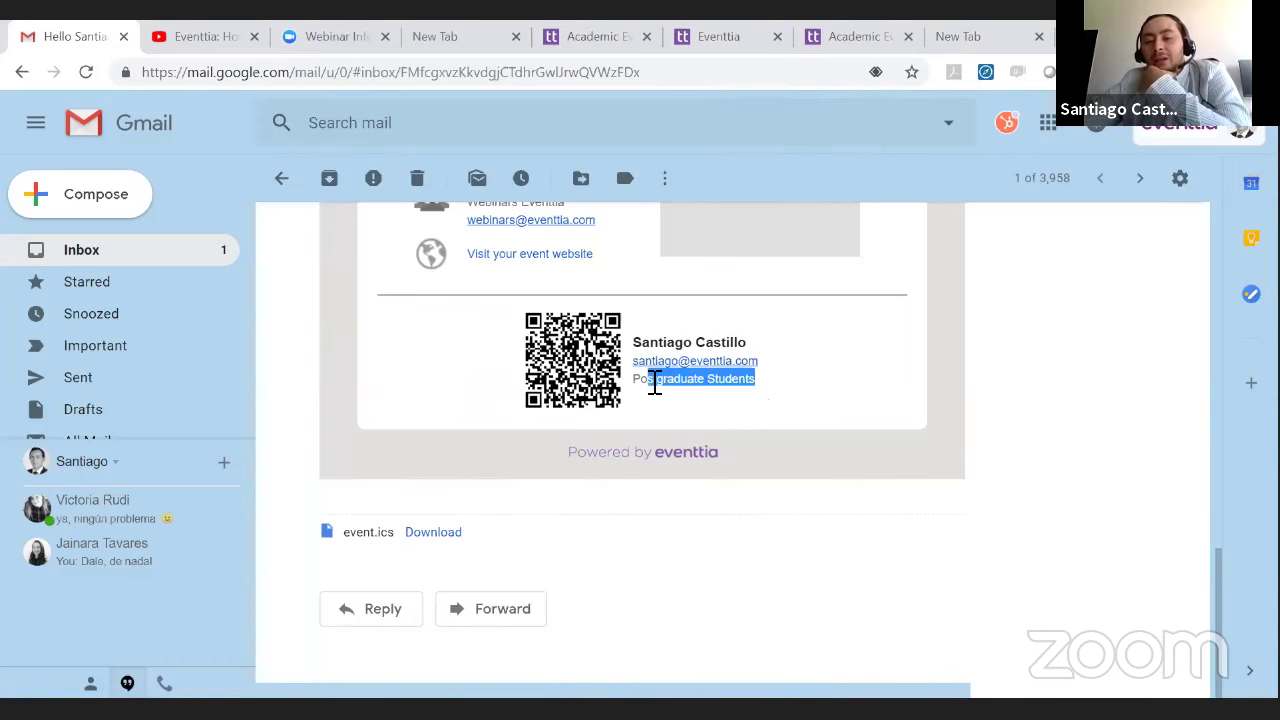
click(851, 354)
scroll(650, 350, up, 3)
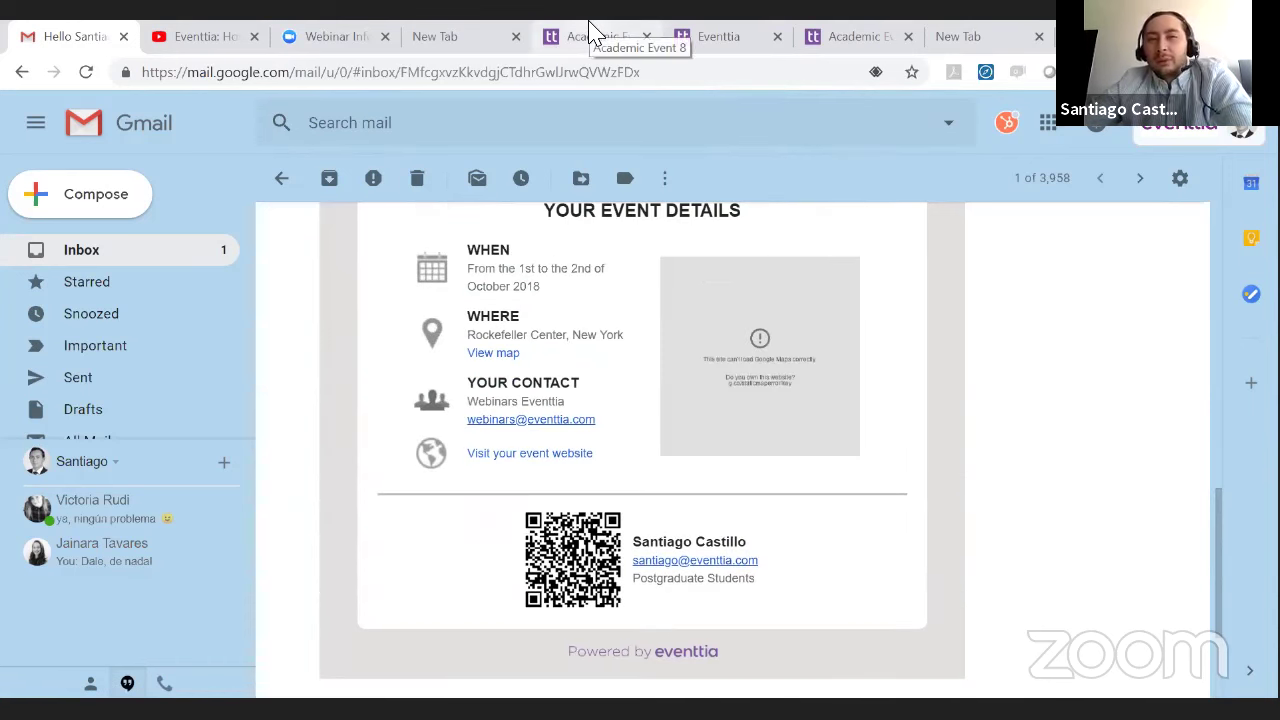
click(590, 34)
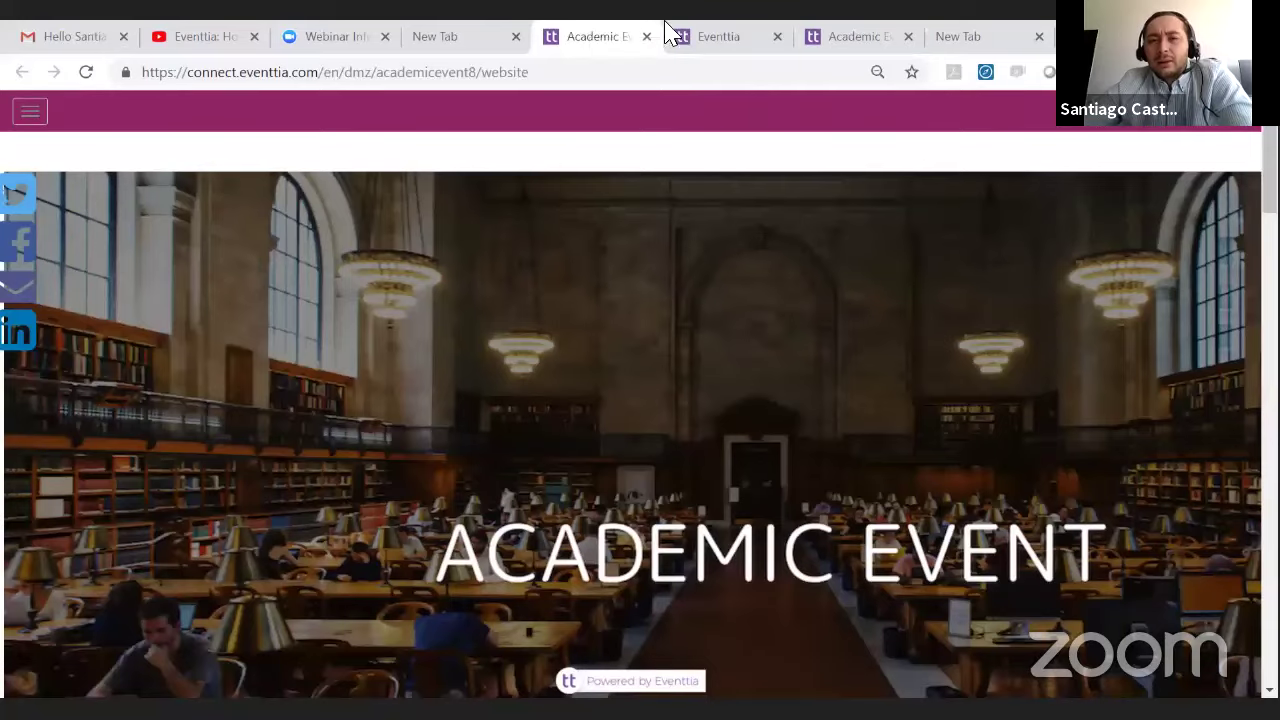
- From the website editor, go to Registration > Attendees for Academic Event 8
click(700, 34)
scroll(257, 466, down, 5)
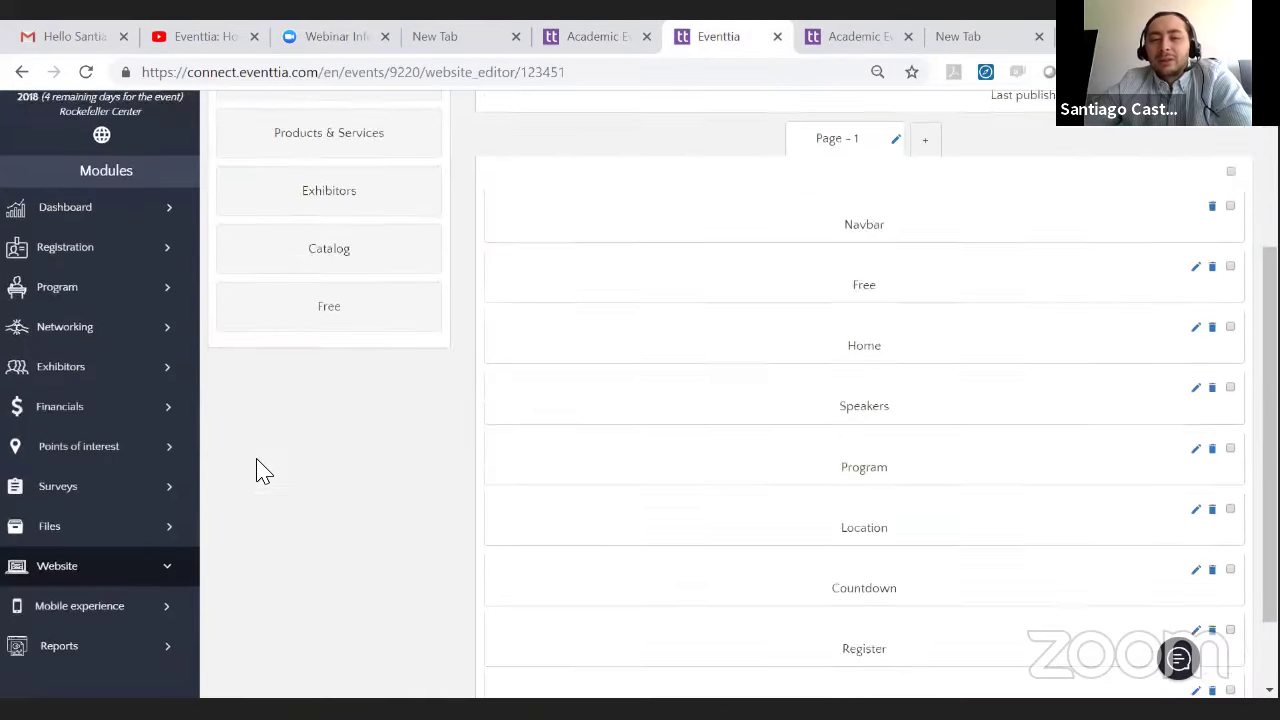
scroll(290, 480, up, 5)
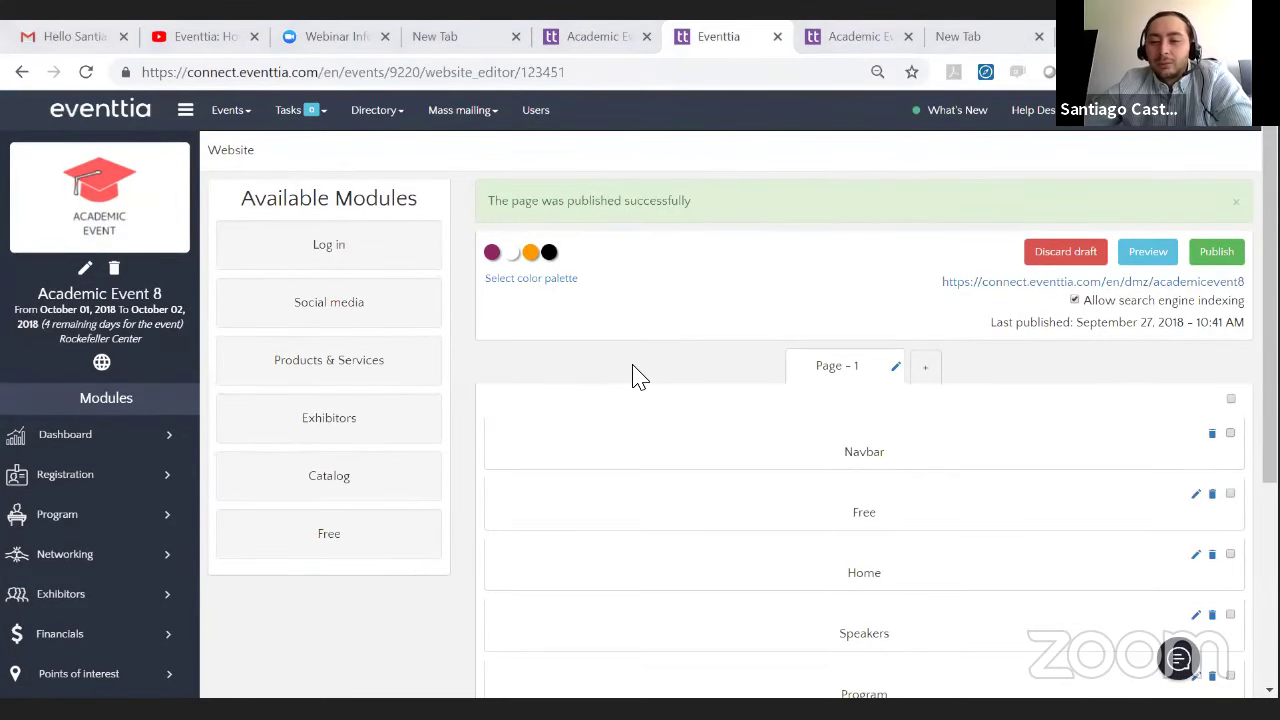
key(alt+Tab)
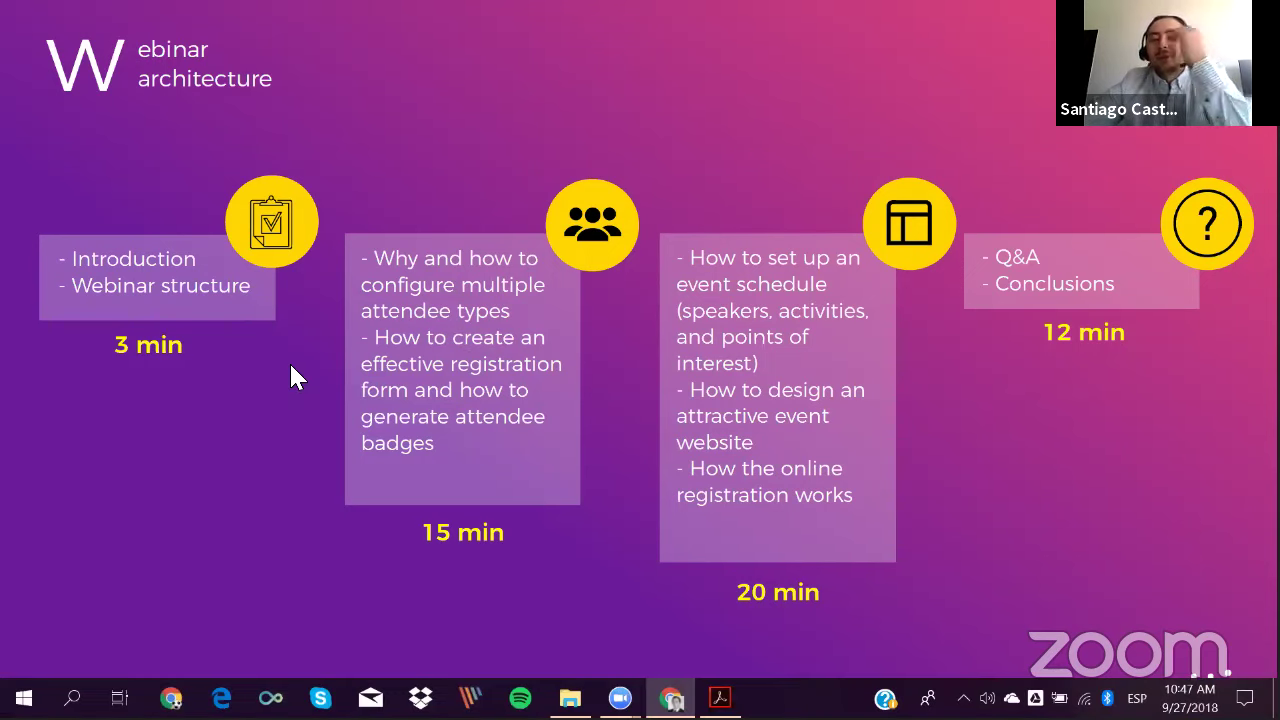
key(alt+Tab)
scroll(40, 414, down, 2)
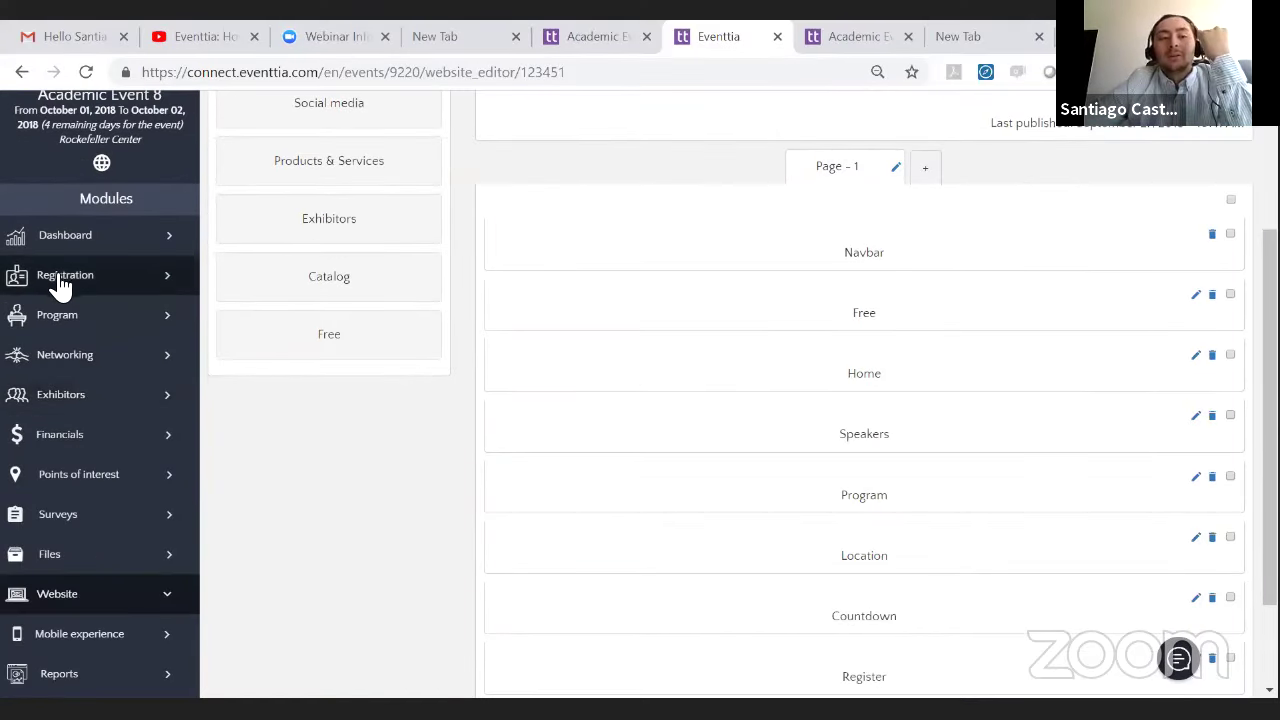
click(57, 285)
click(97, 378)
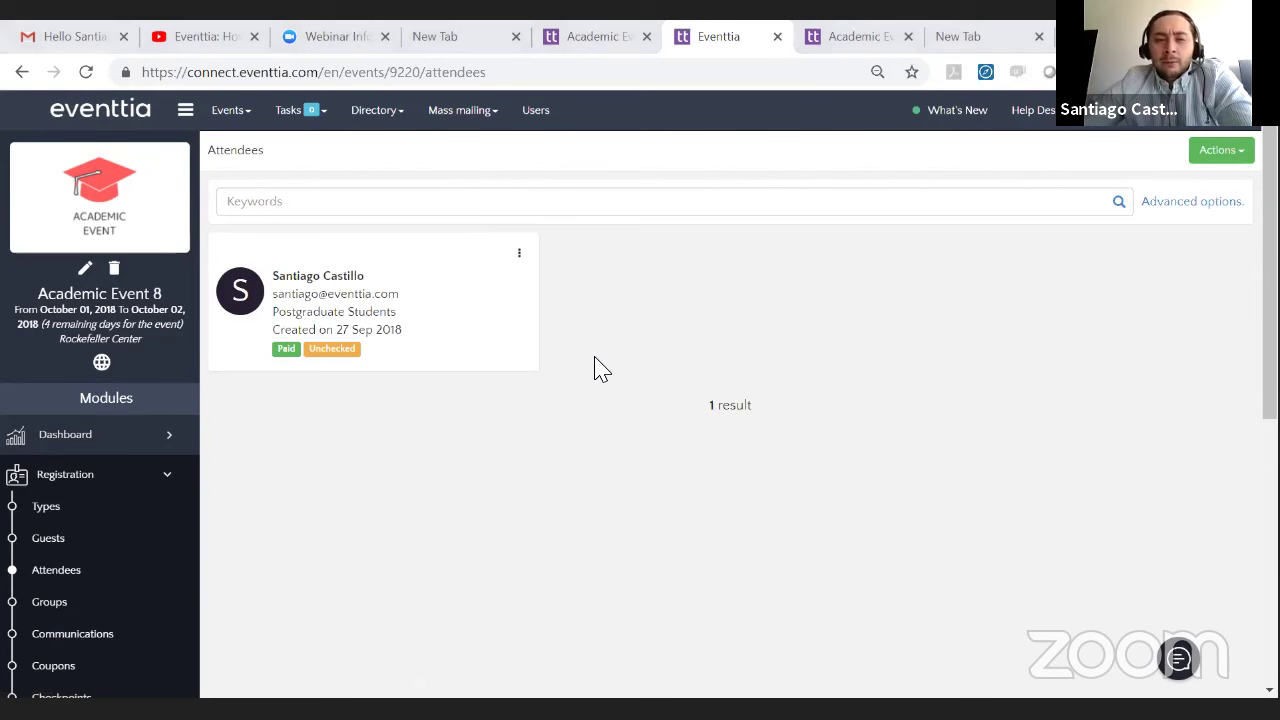
- View the attendee's details via See more, close them, and reopen the attendee's three-dot menu
click(520, 256)
click(515, 285)
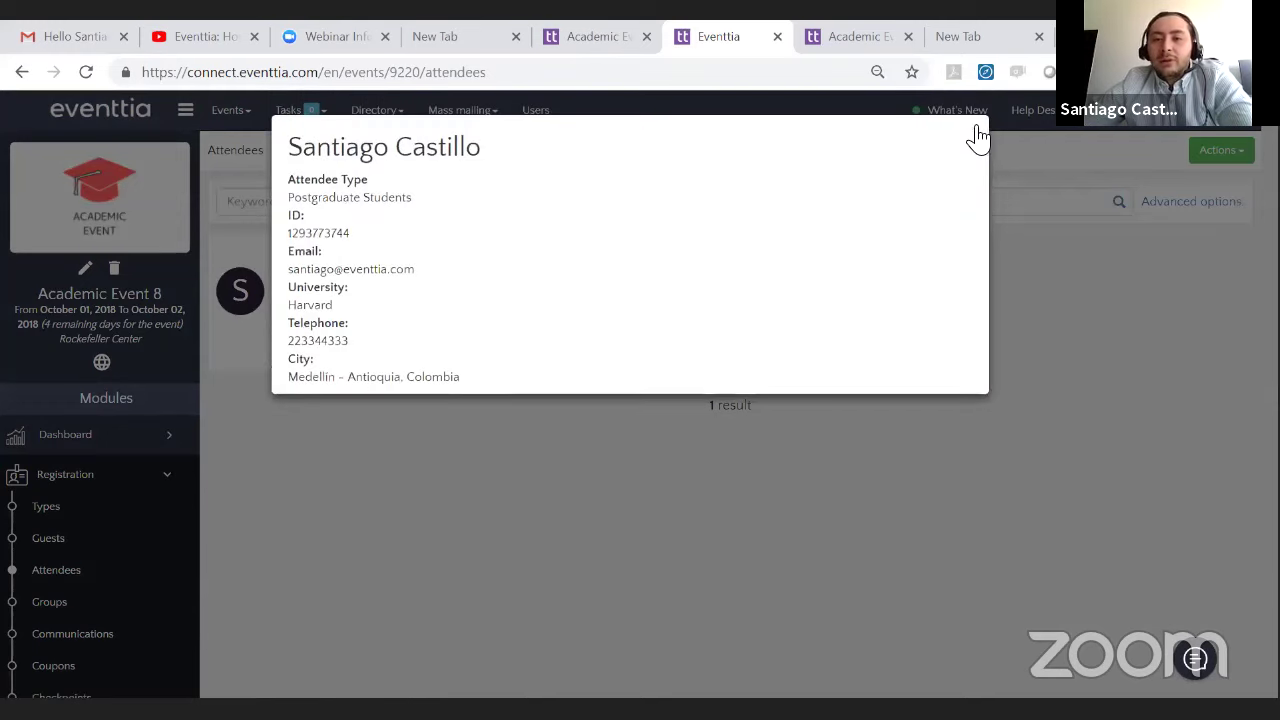
click(976, 130)
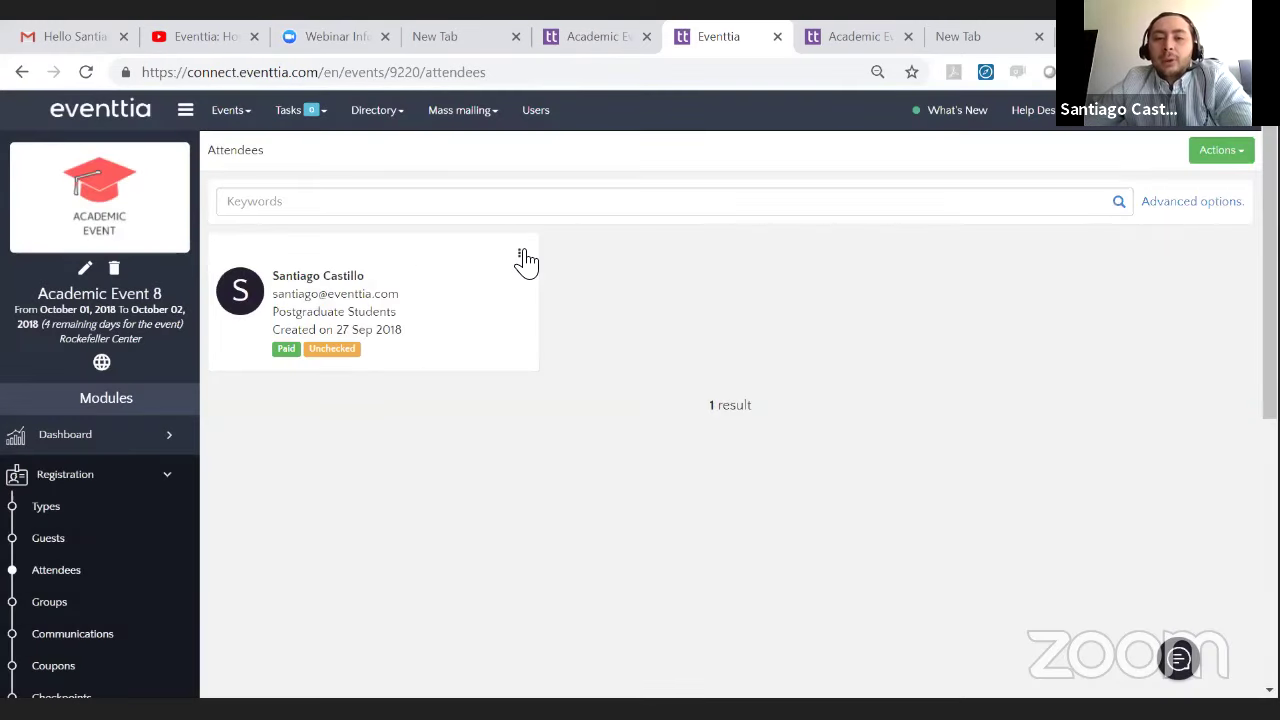
click(519, 254)
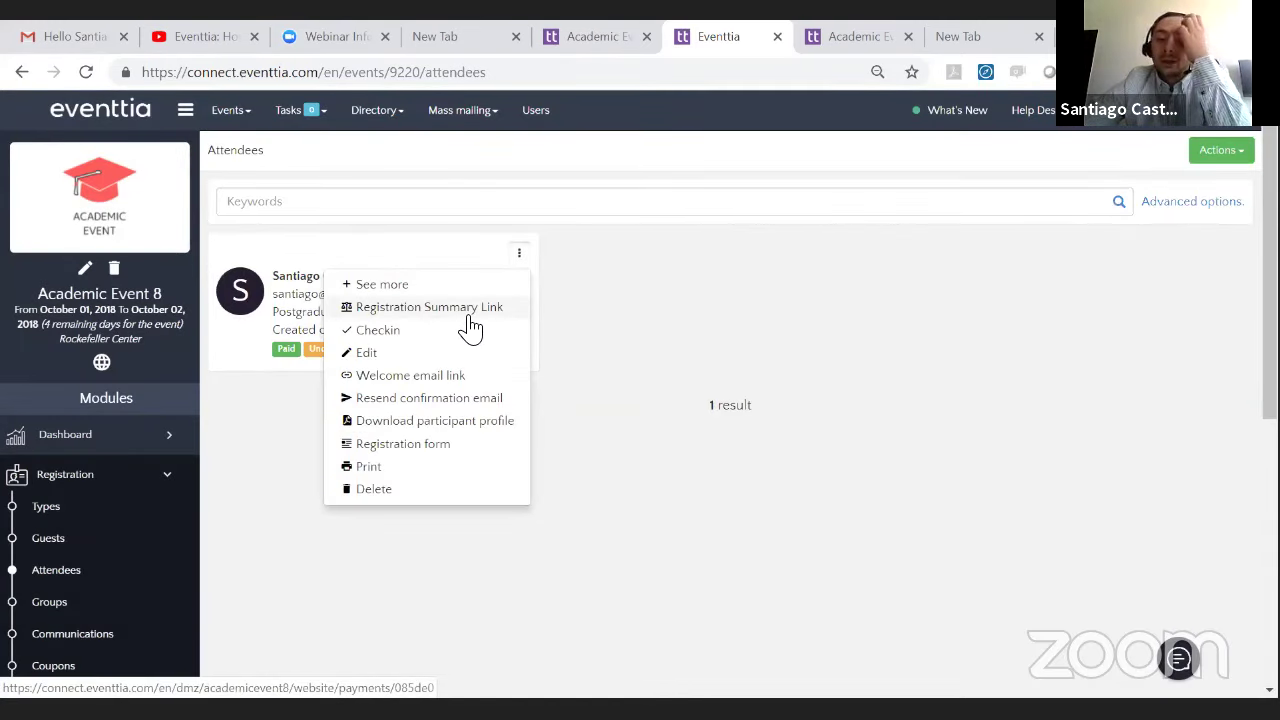
- Check in the attendee and download their participant profile PDF
click(461, 332)
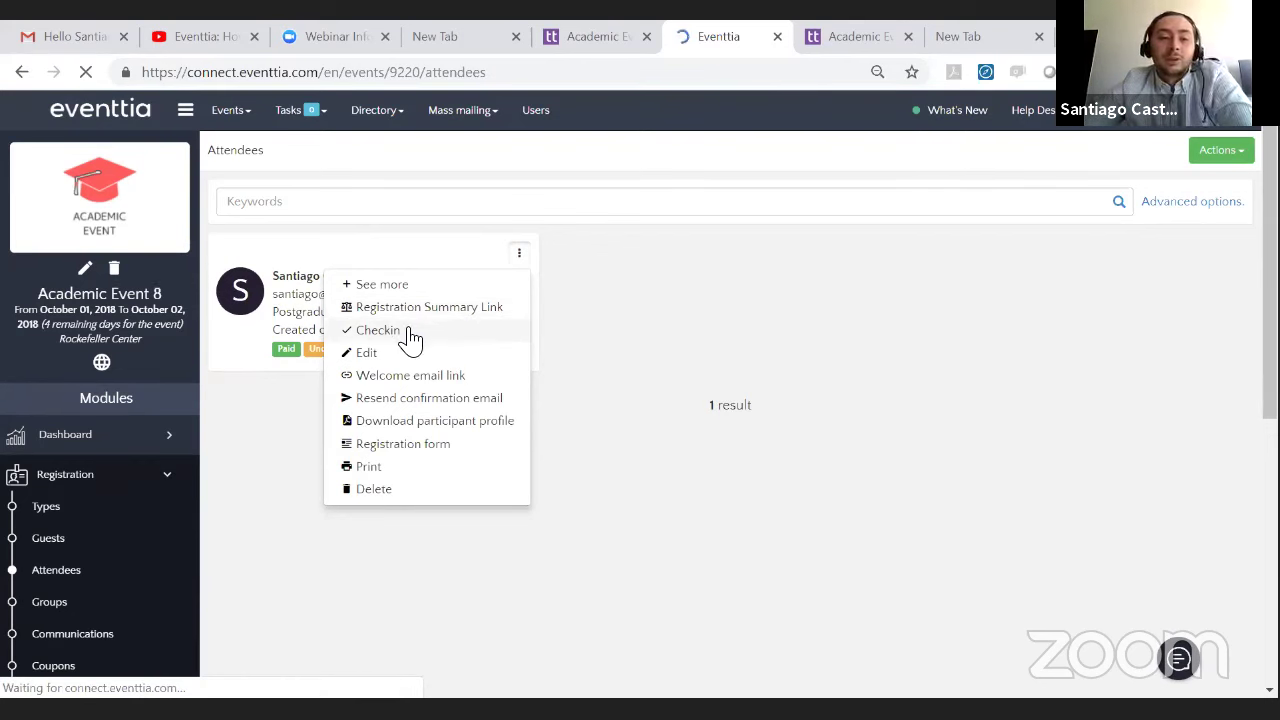
click(519, 253)
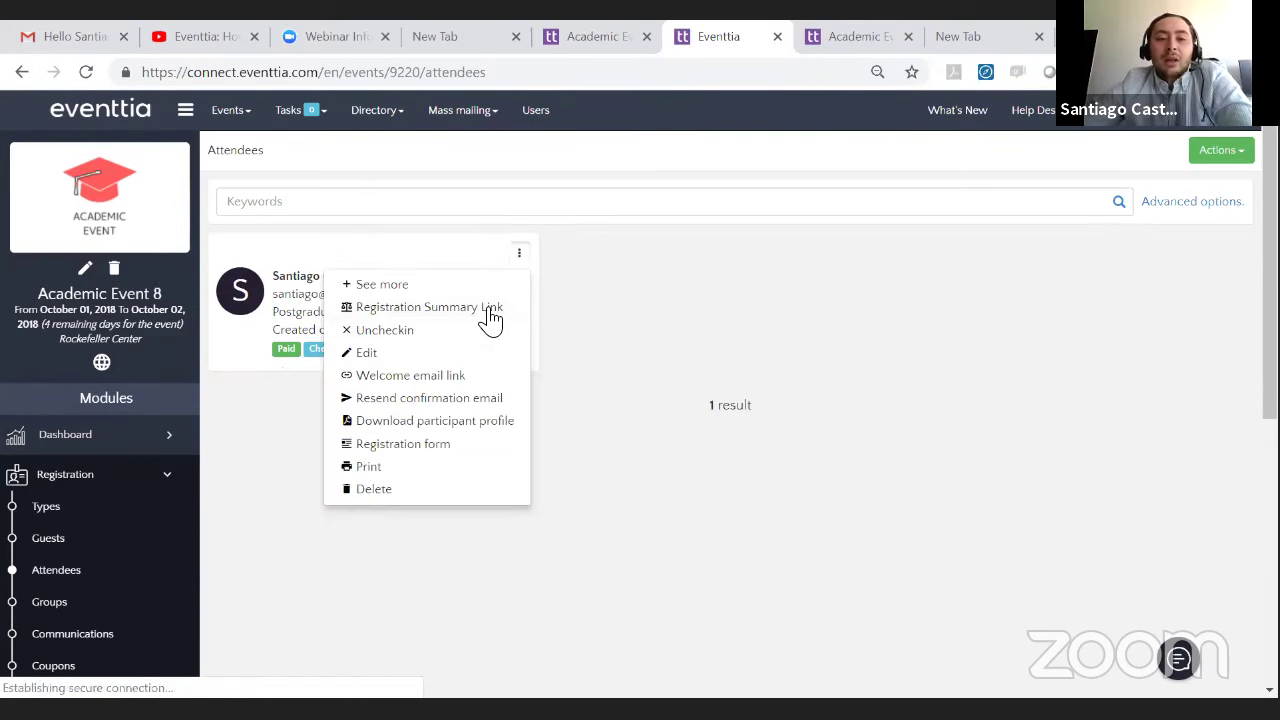
click(490, 420)
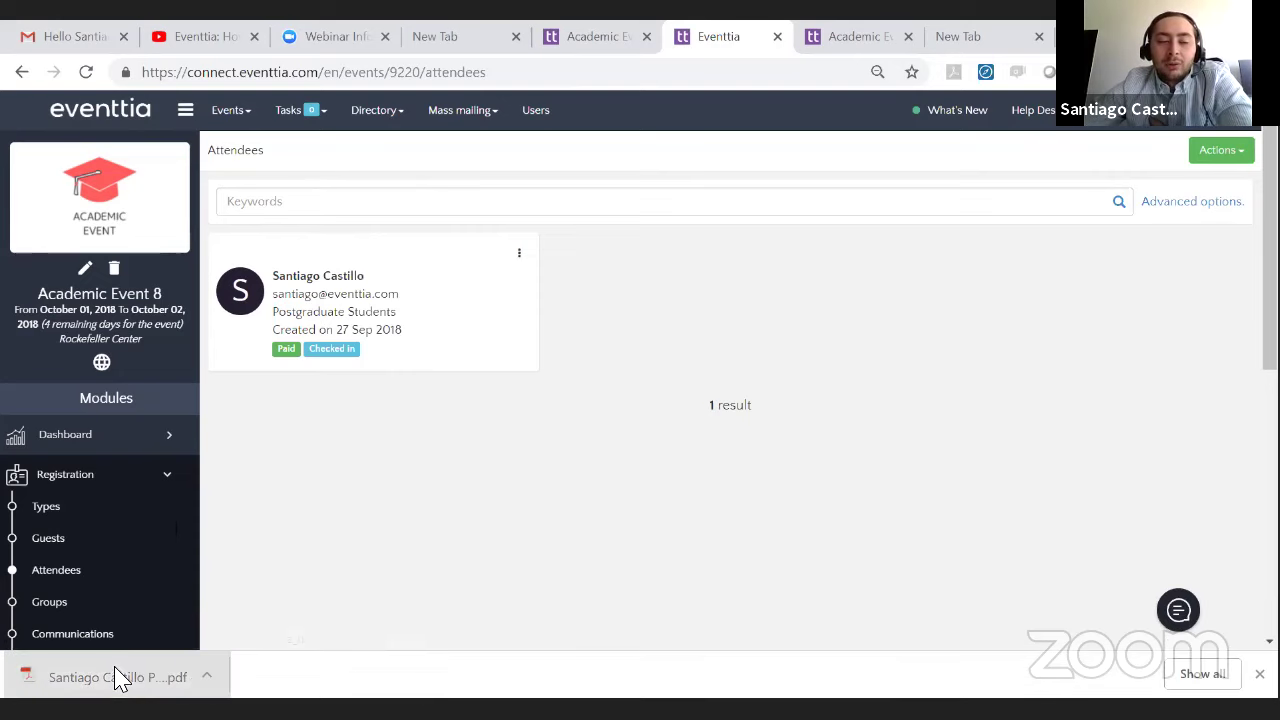
- Scroll through the downloaded profile PDF, then return to the Eventtia attendees list
click(117, 677)
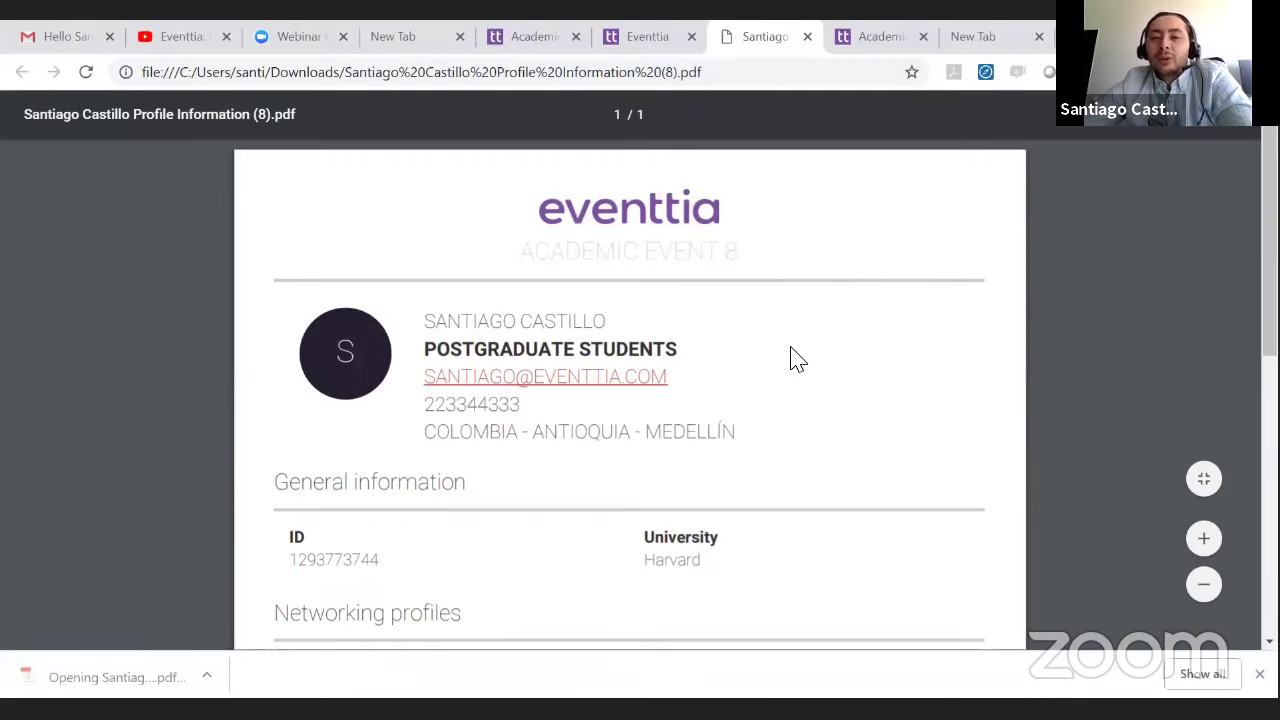
scroll(790, 357, down, 2)
scroll(686, 346, down, 2)
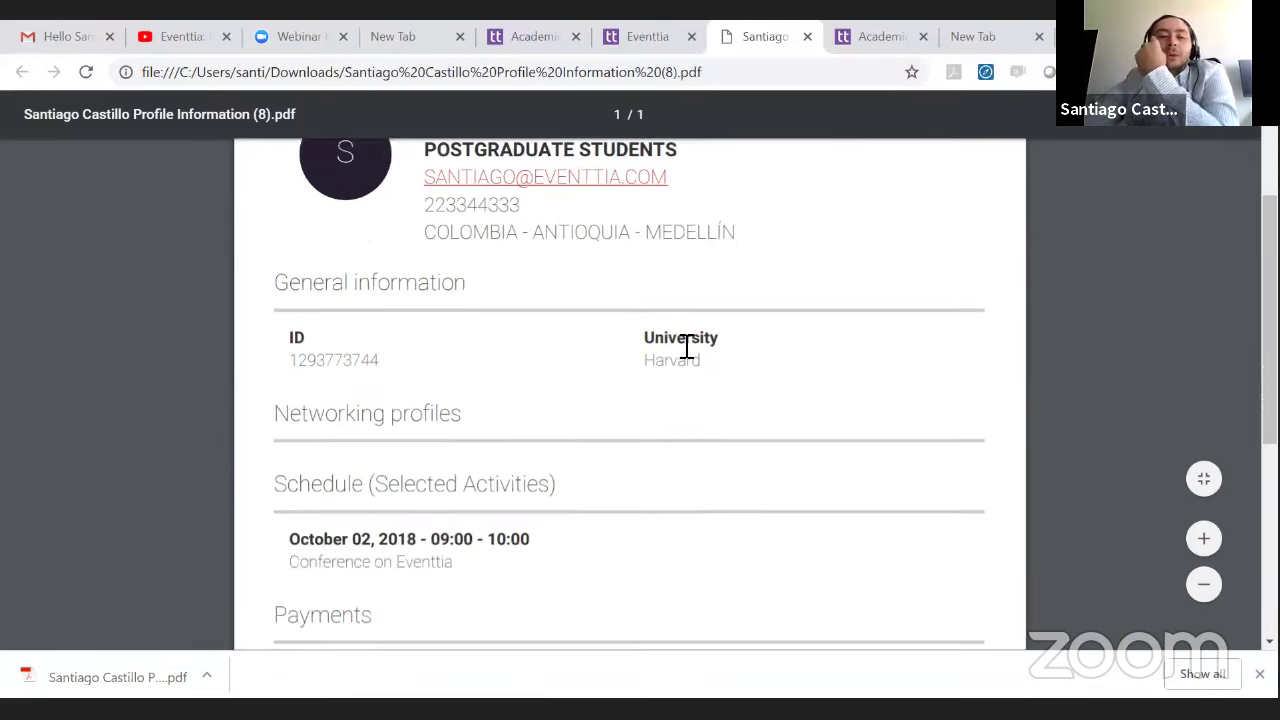
scroll(688, 350, up, 3)
scroll(688, 355, down, 3)
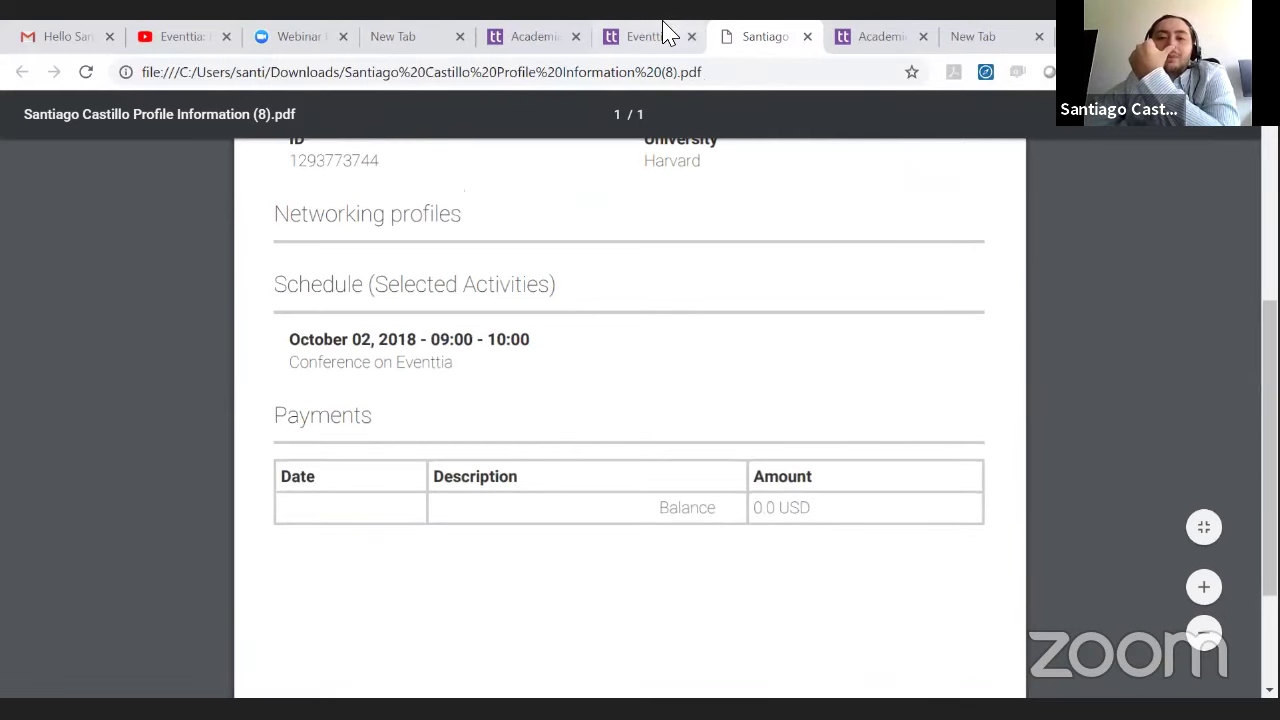
click(617, 33)
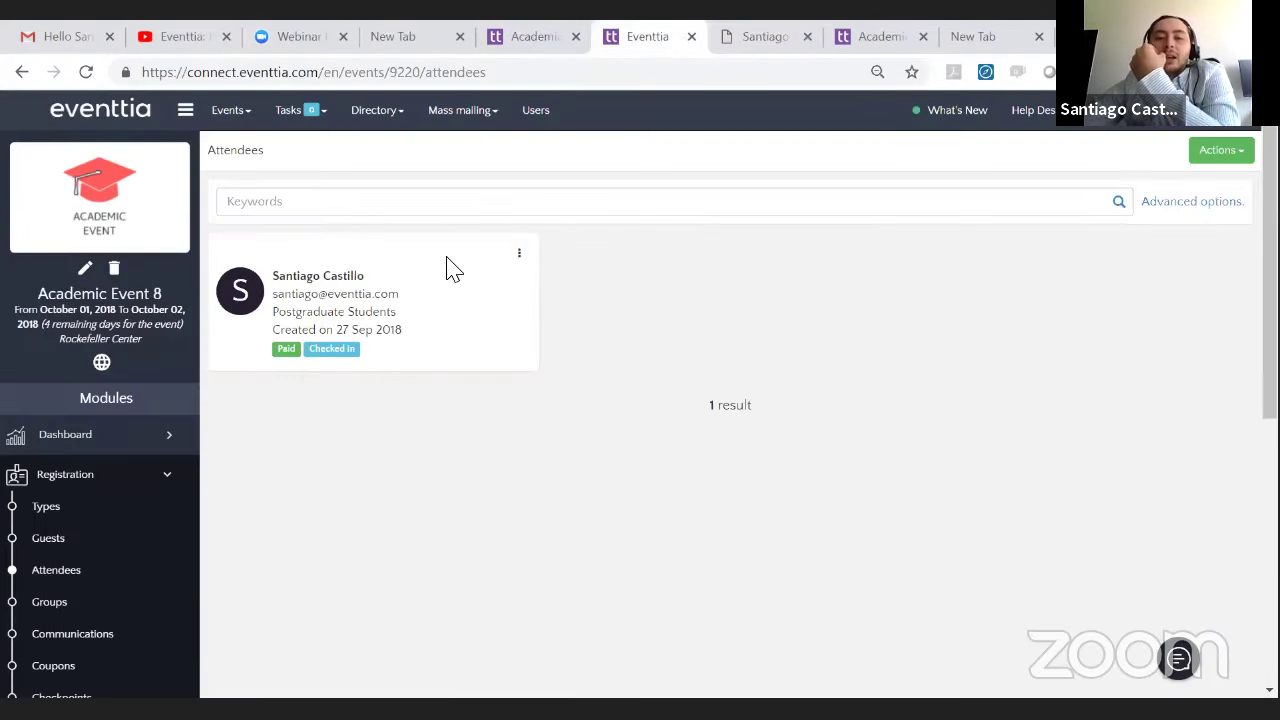
- Generate the attendee's printable badge and open the downloaded badge PDF
click(520, 256)
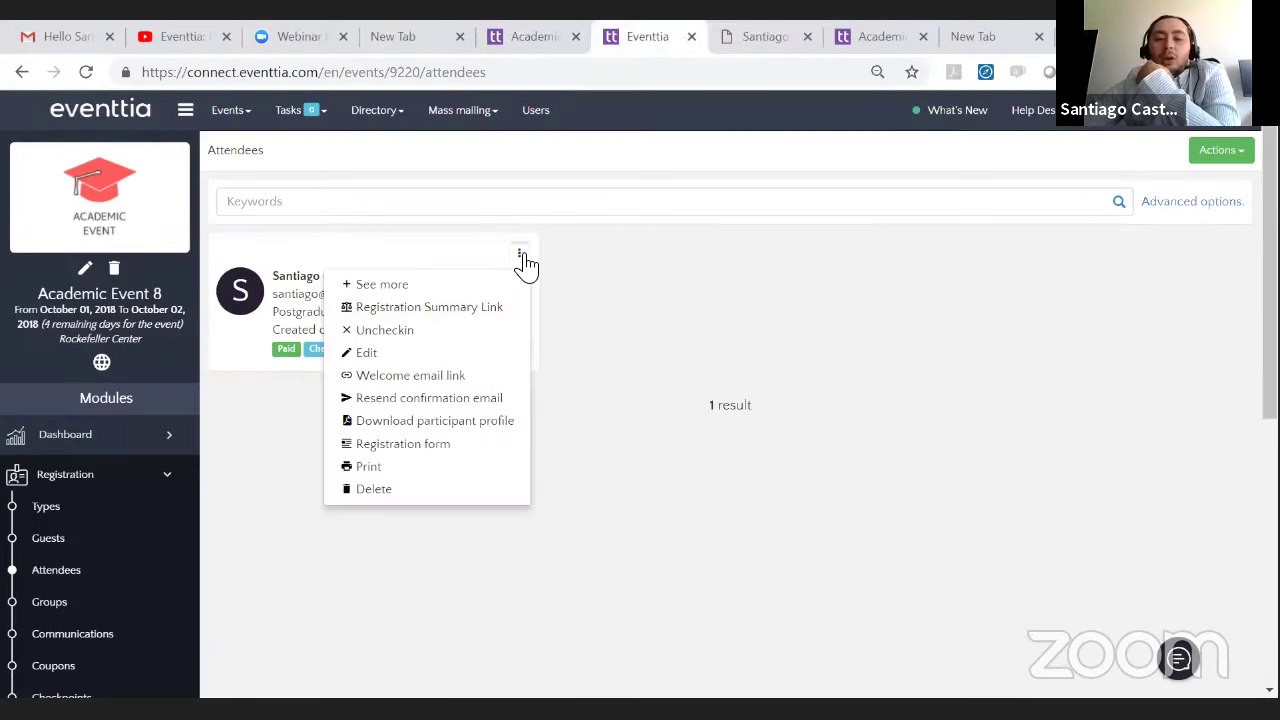
click(457, 467)
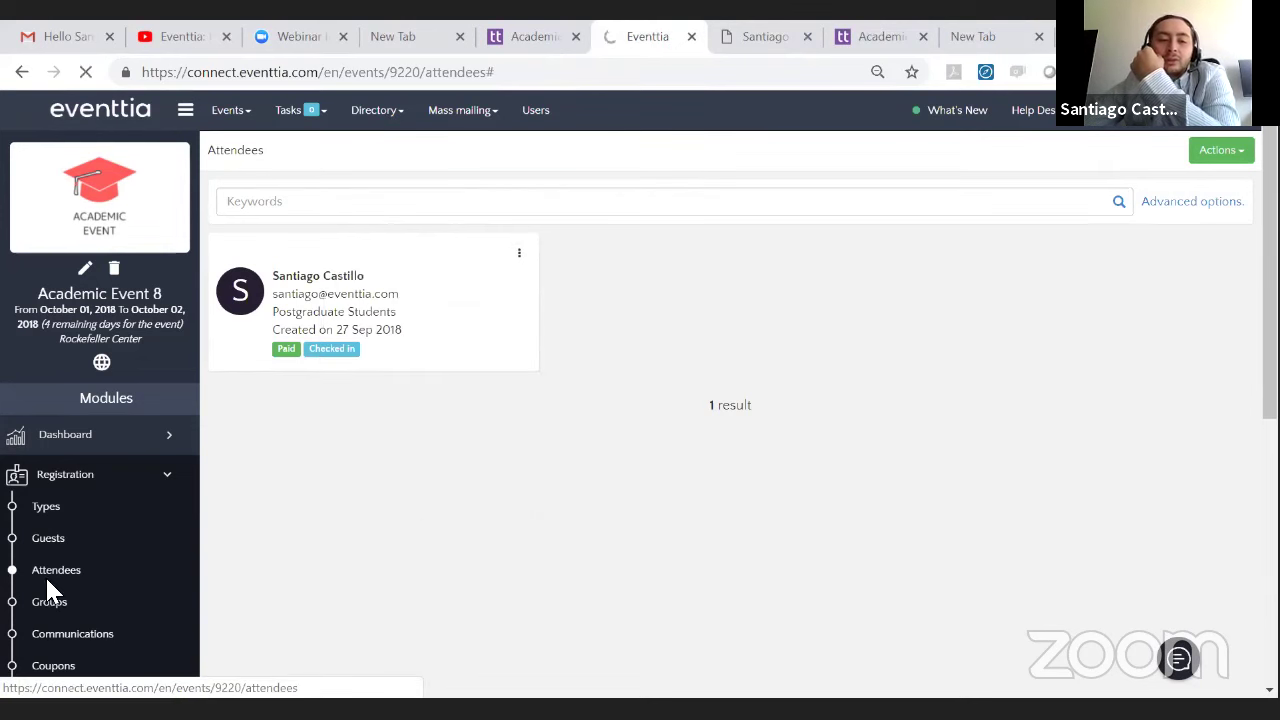
click(86, 672)
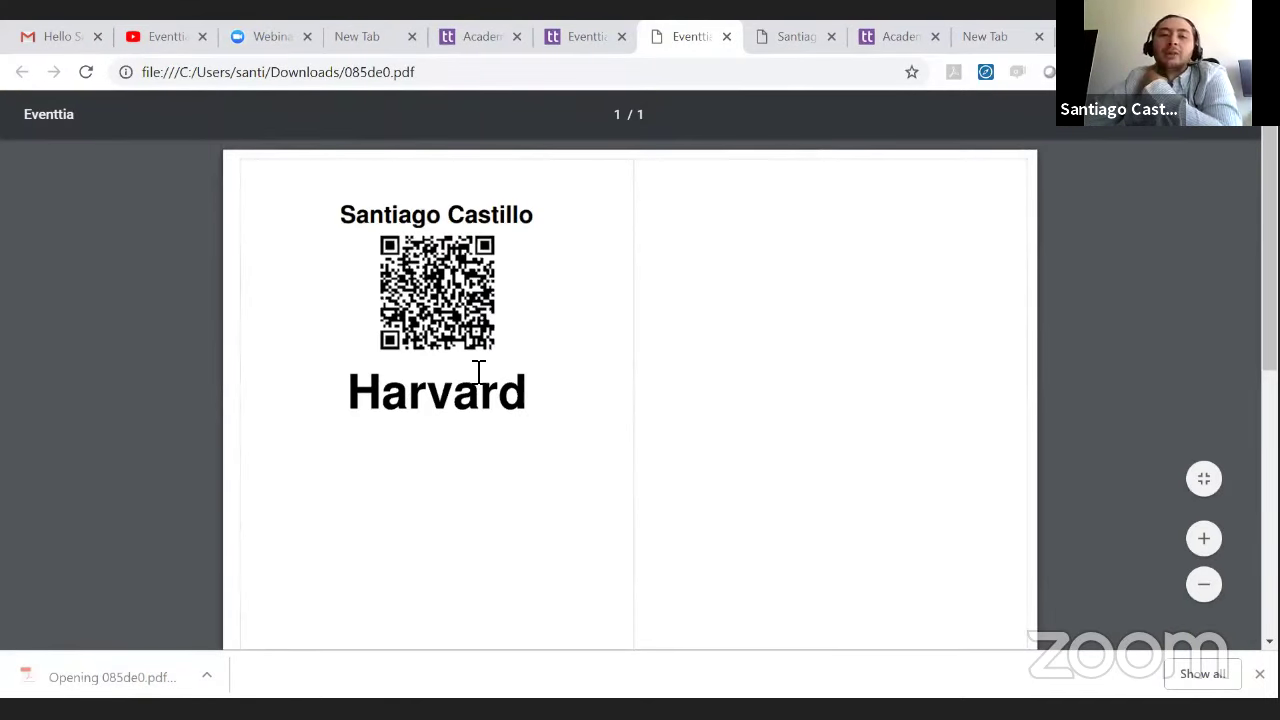
- Check the attendee name and Harvard on the badge, then close the PDF tab
drag(342, 228, 498, 248)
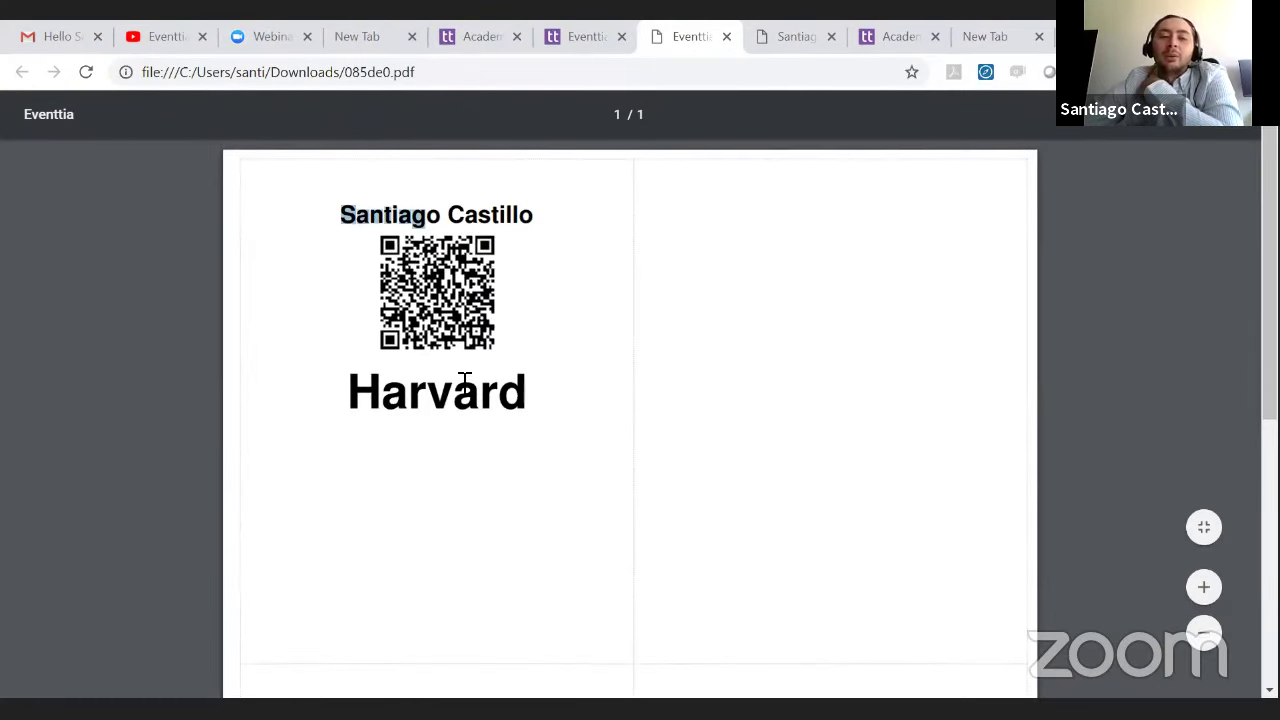
click(447, 322)
drag(531, 413, 322, 396)
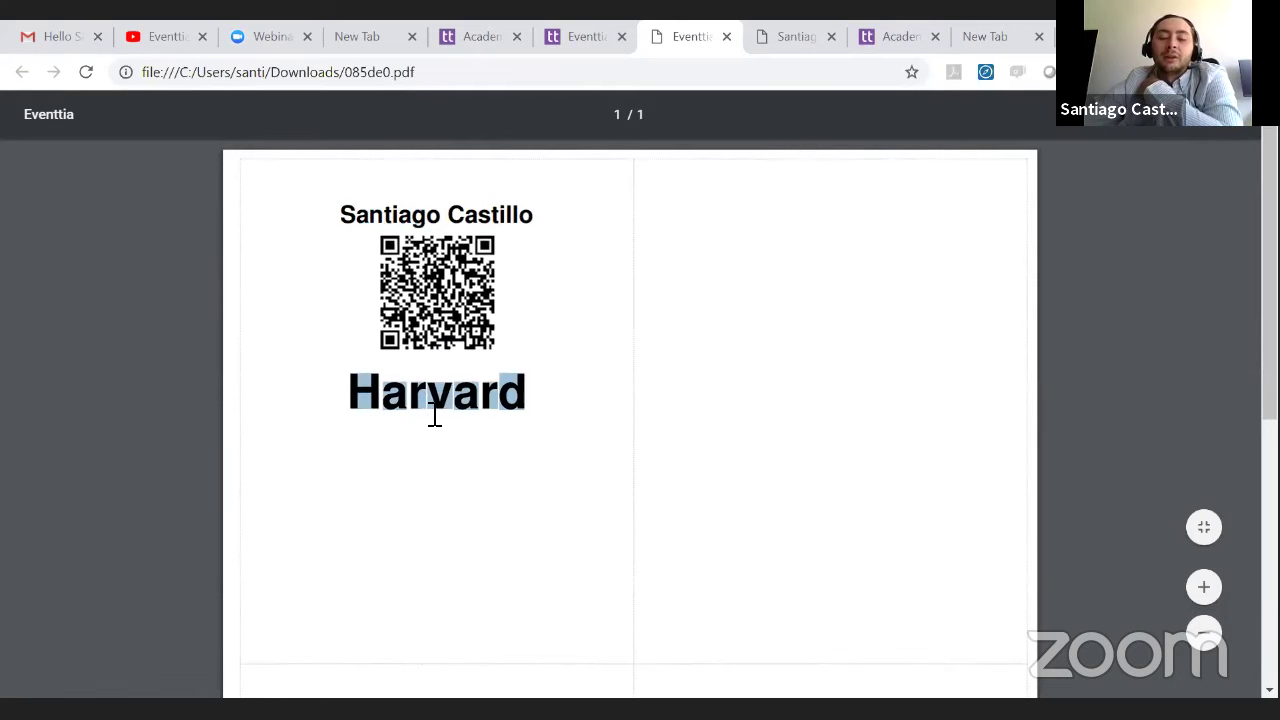
click(489, 418)
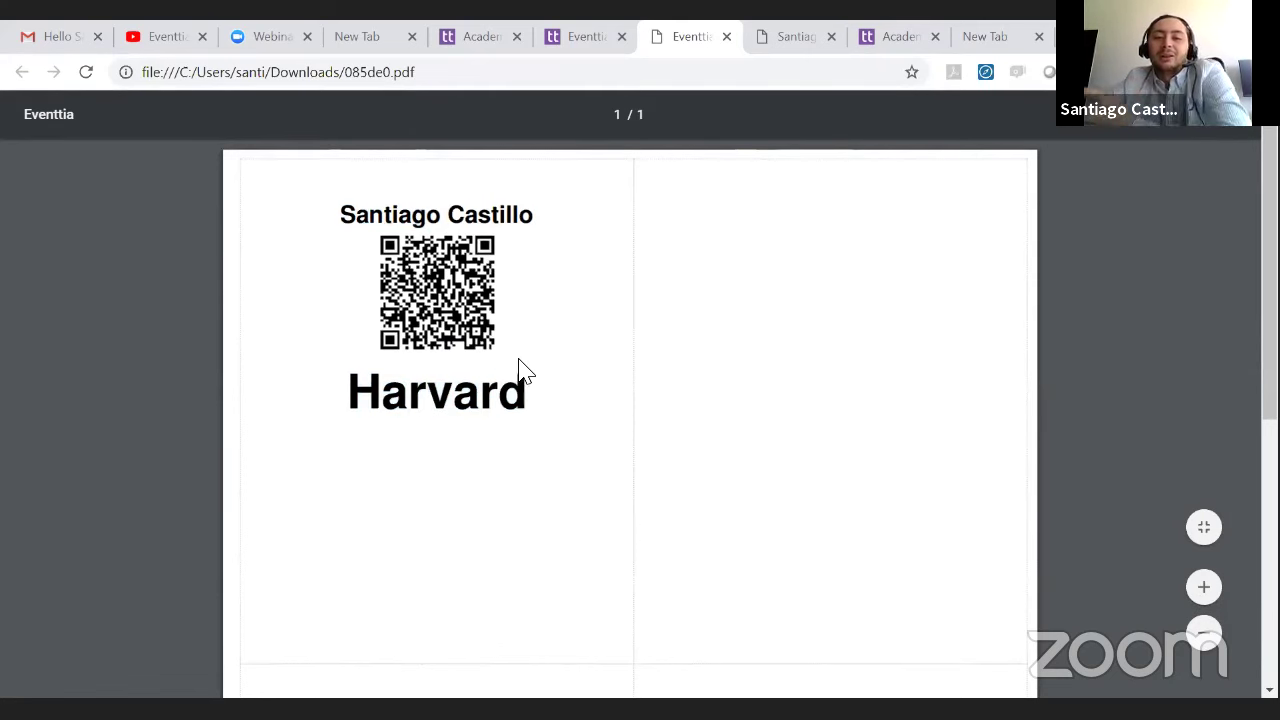
drag(527, 395, 376, 374)
click(470, 325)
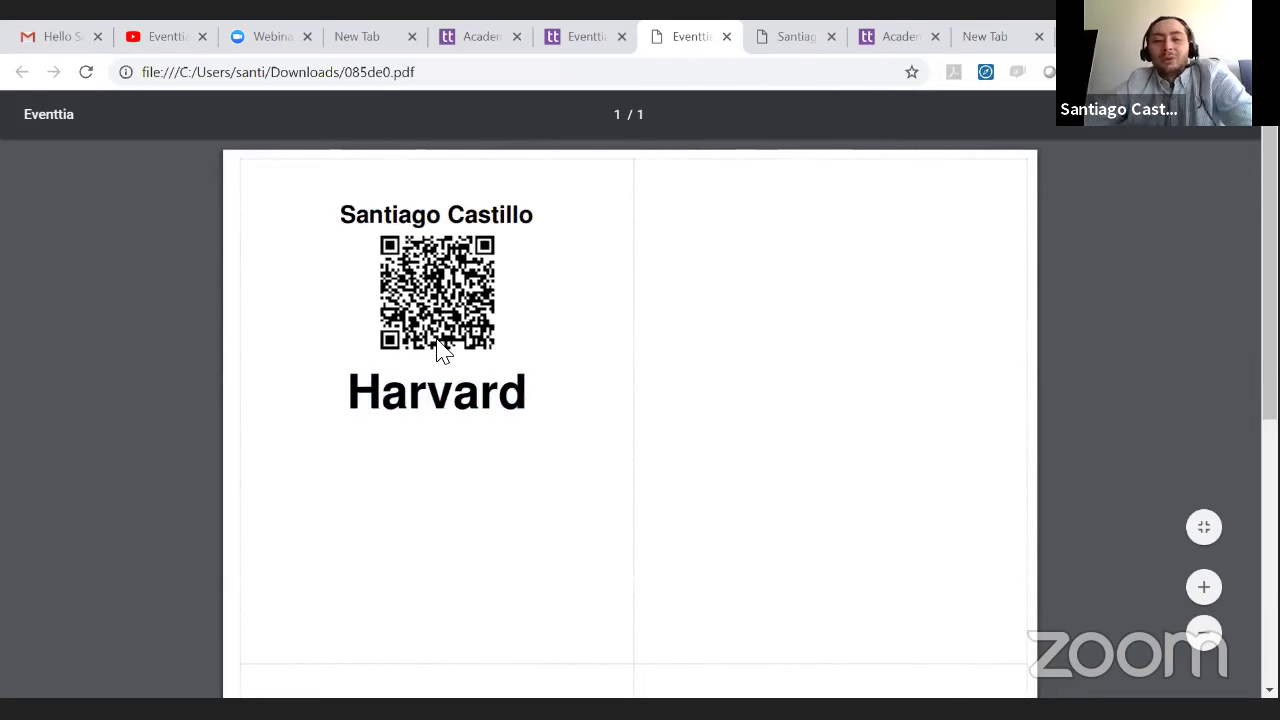
click(725, 37)
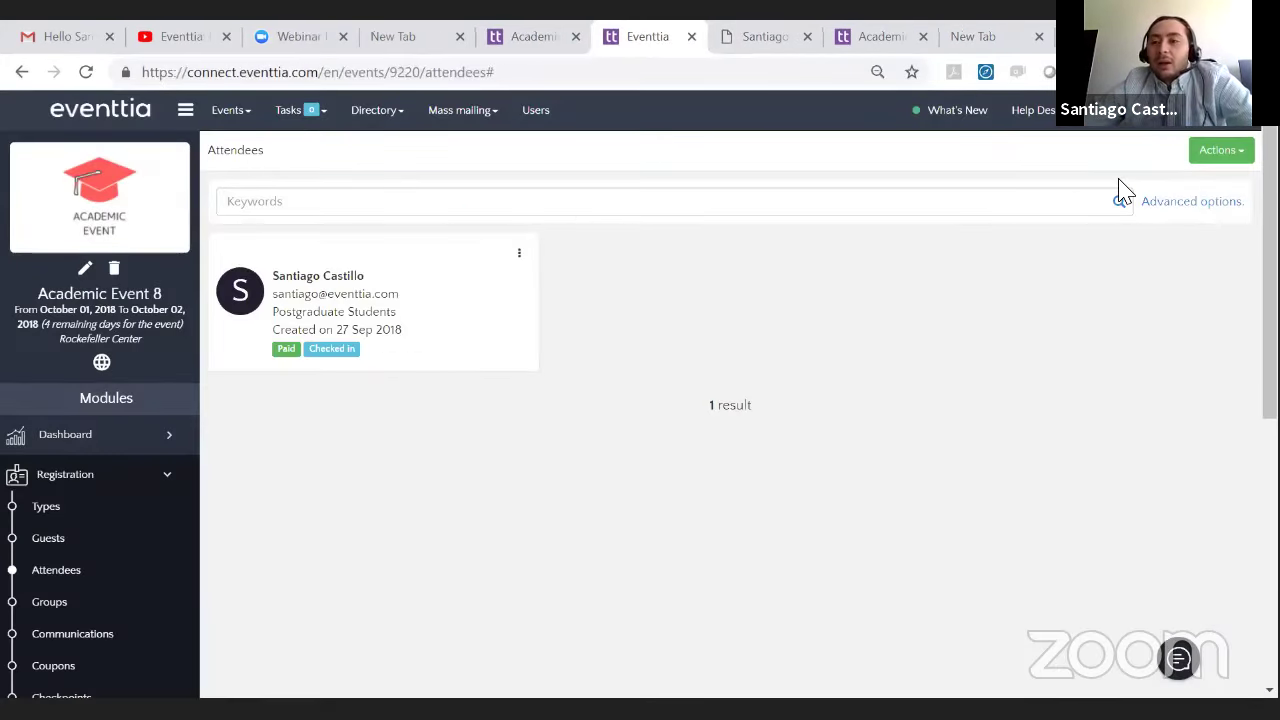
- Dismiss the attendee Actions dropdown and go to Registration > Communications
click(1233, 157)
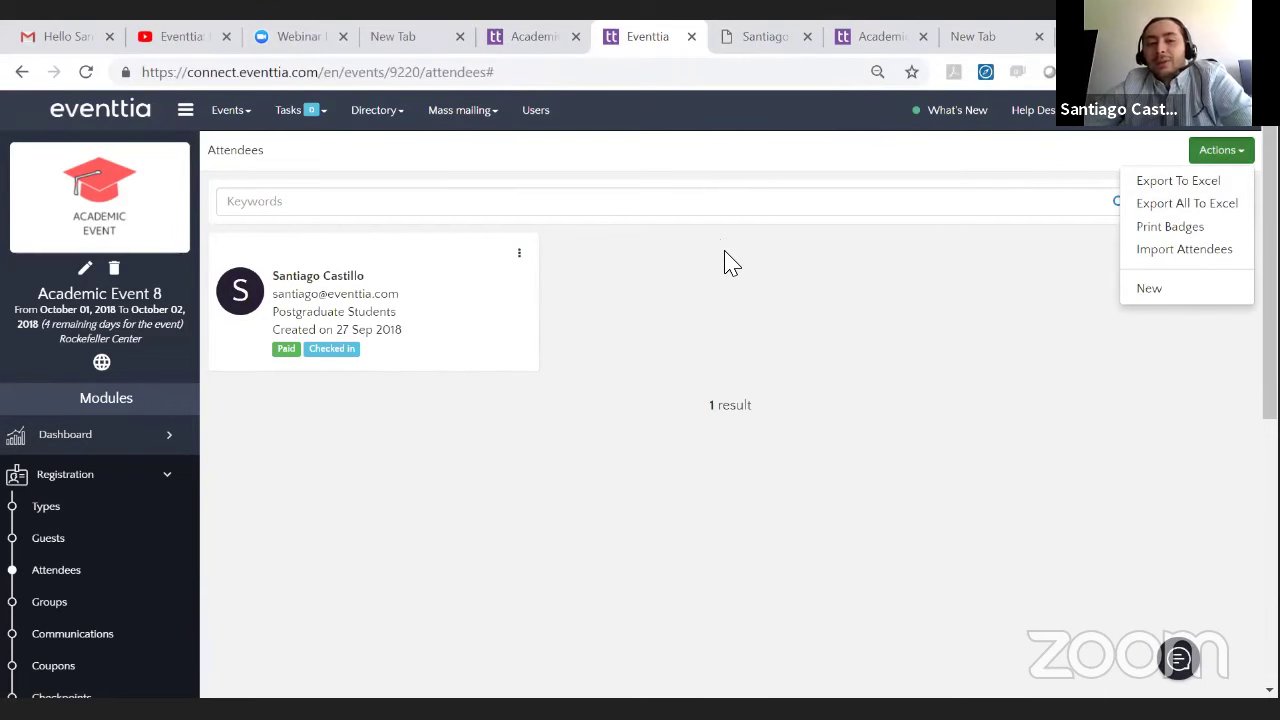
click(590, 272)
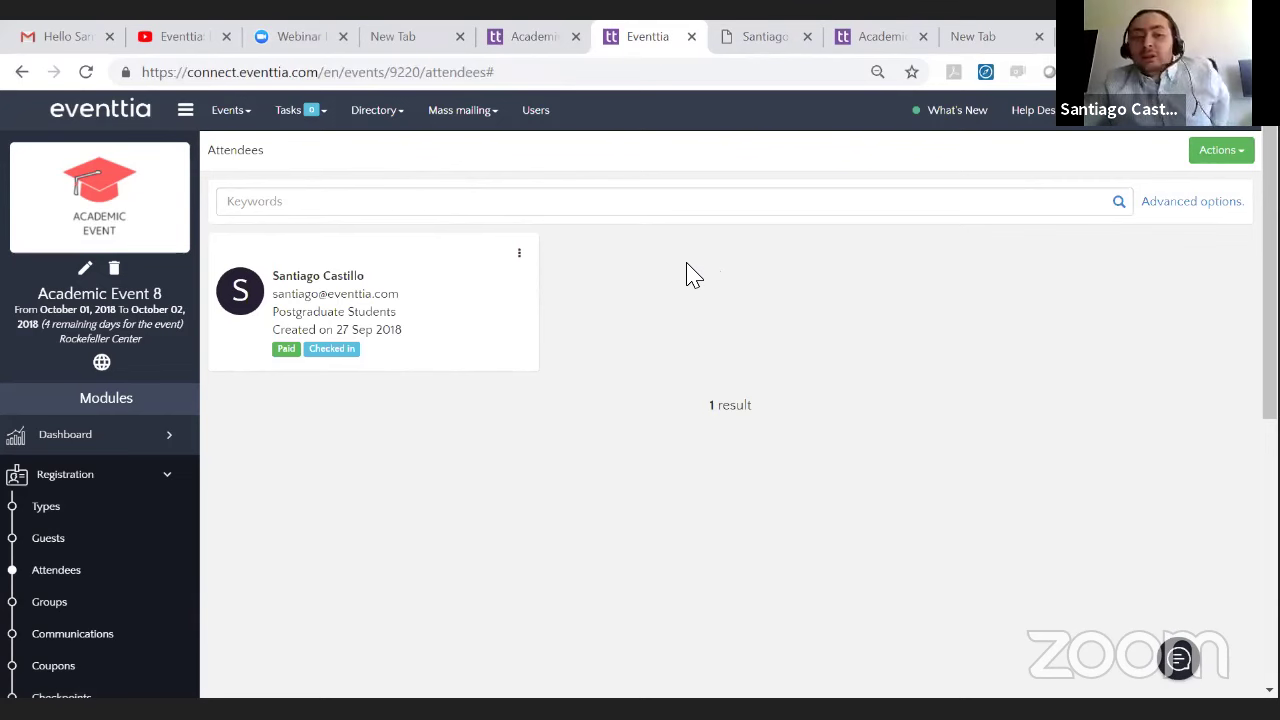
scroll(400, 340, down, 1)
scroll(400, 340, down, 2)
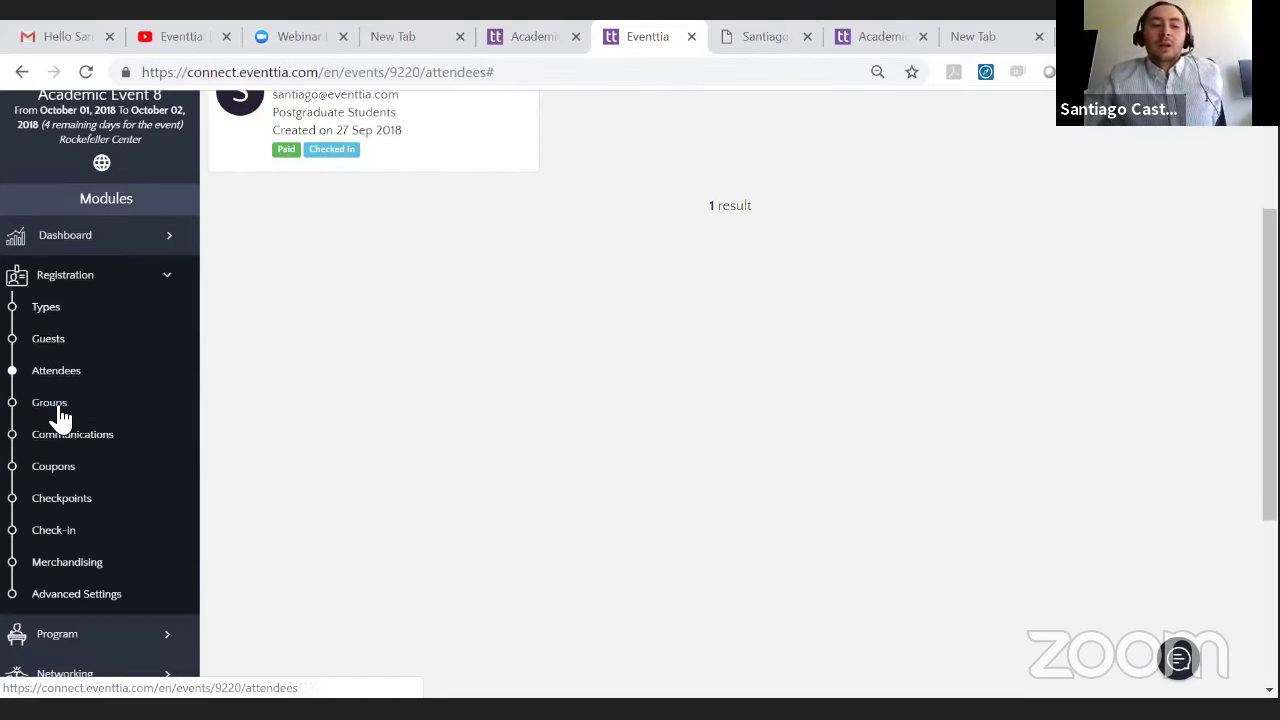
click(63, 430)
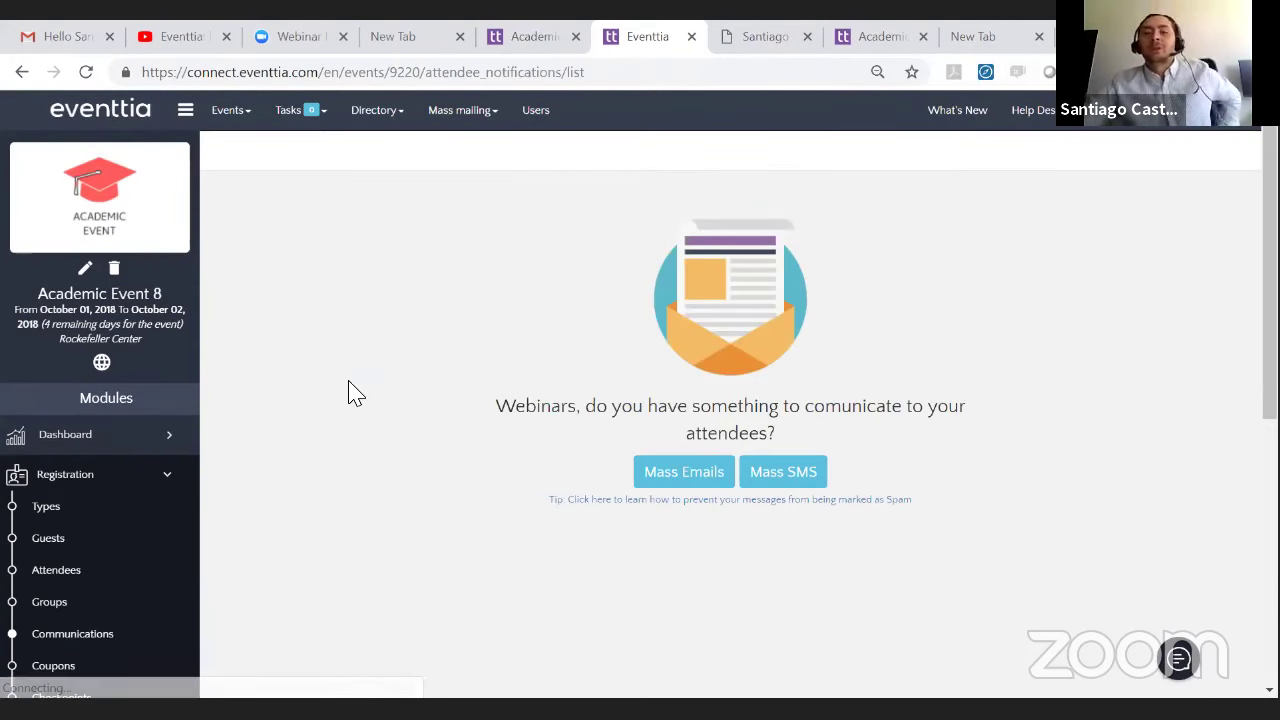
- Start a new mass email addressed to Participants
click(670, 470)
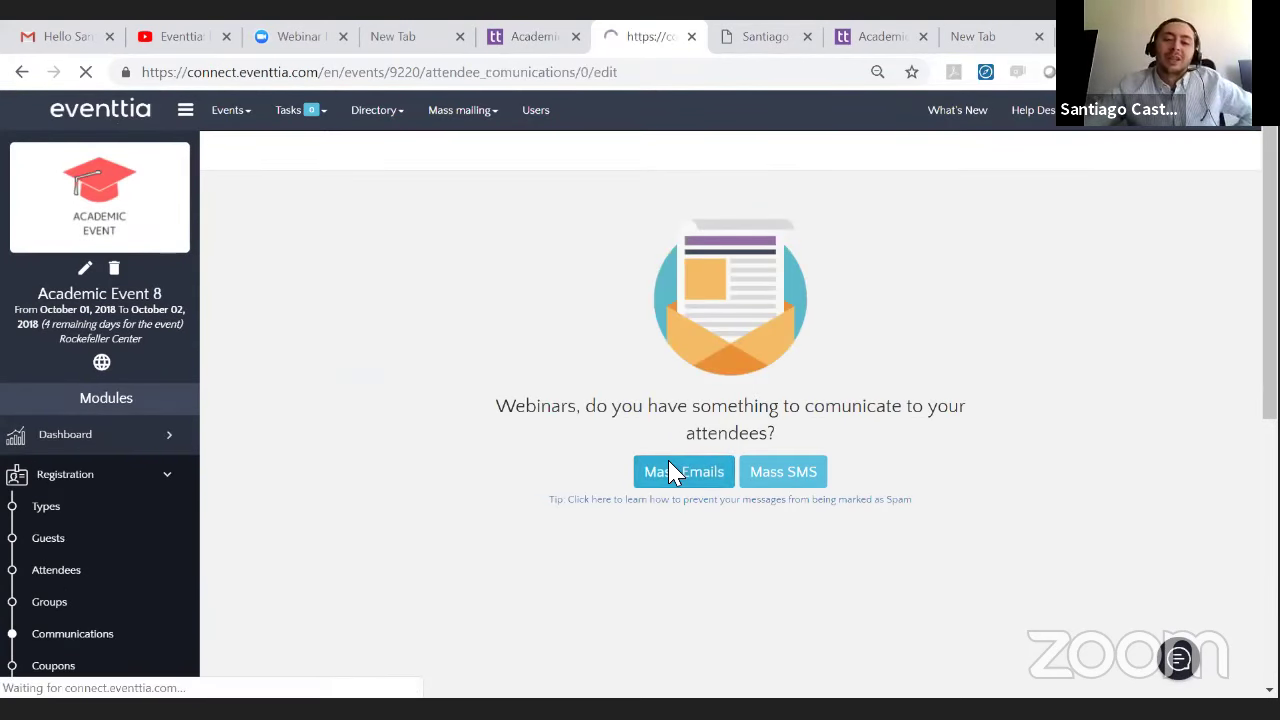
click(657, 208)
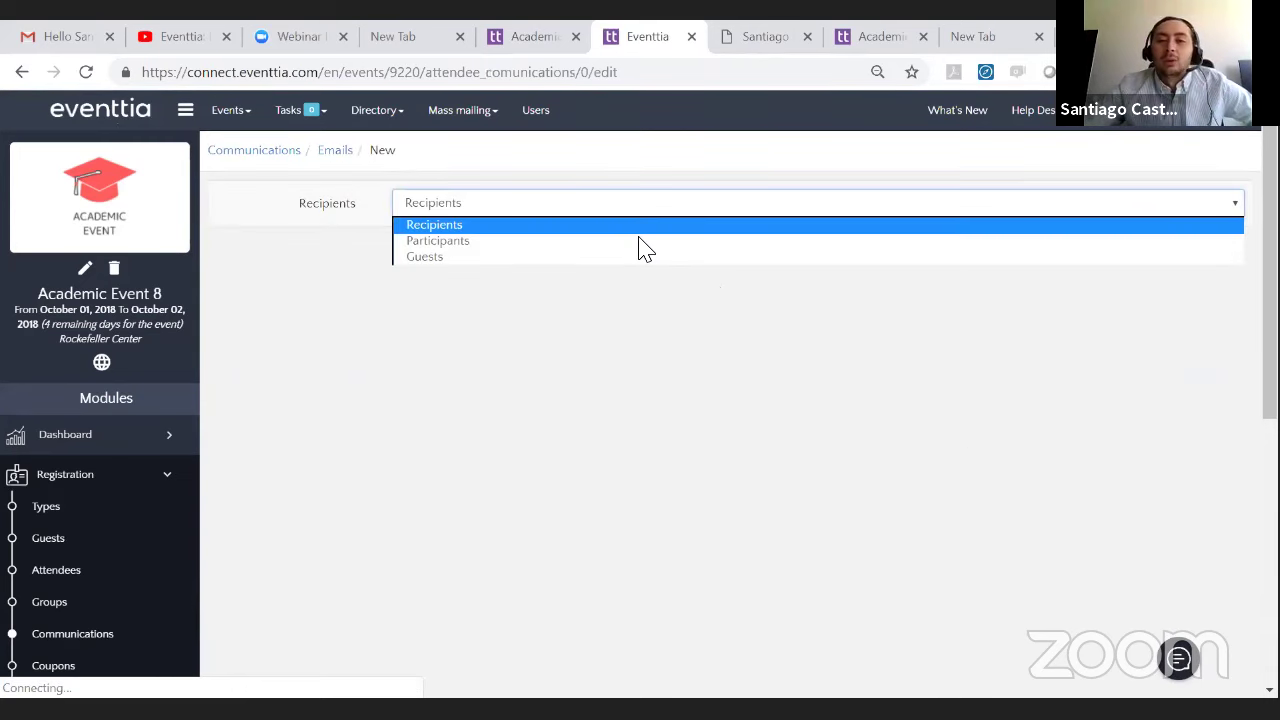
click(640, 242)
- Send from the Webinars eventtia account and target Undergraduate Students
scroll(330, 290, down, 1)
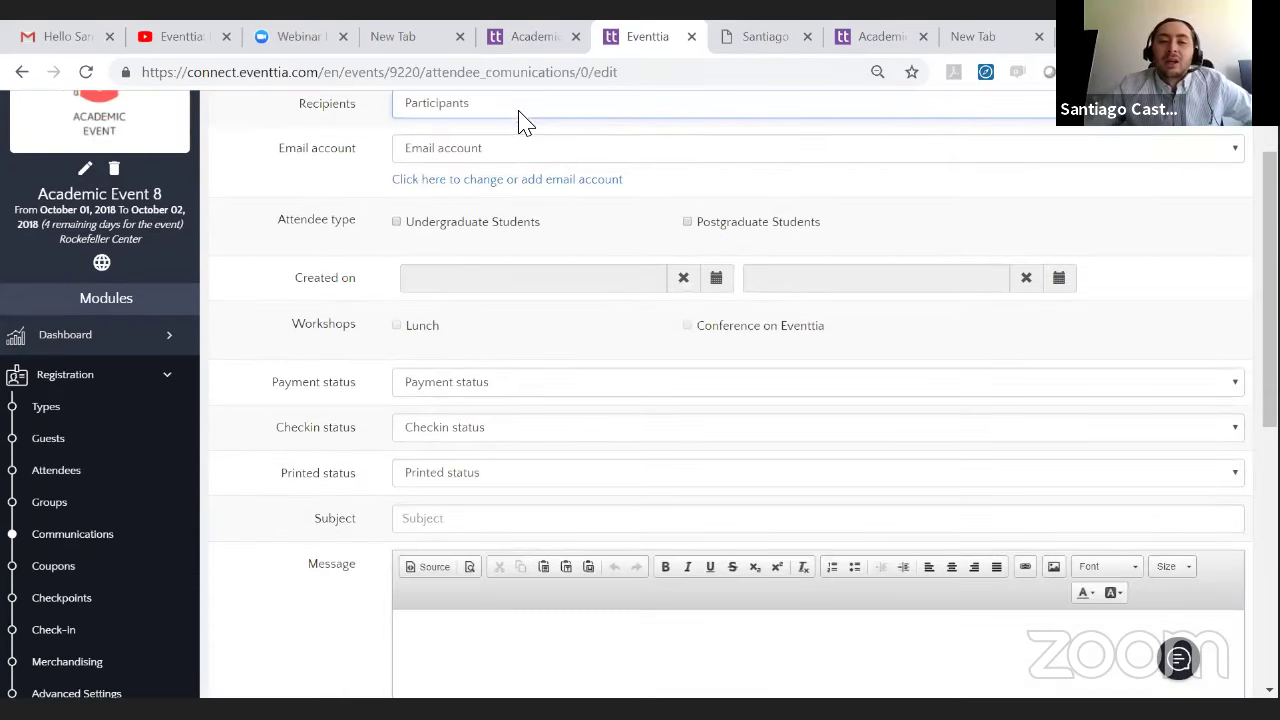
click(523, 149)
click(505, 187)
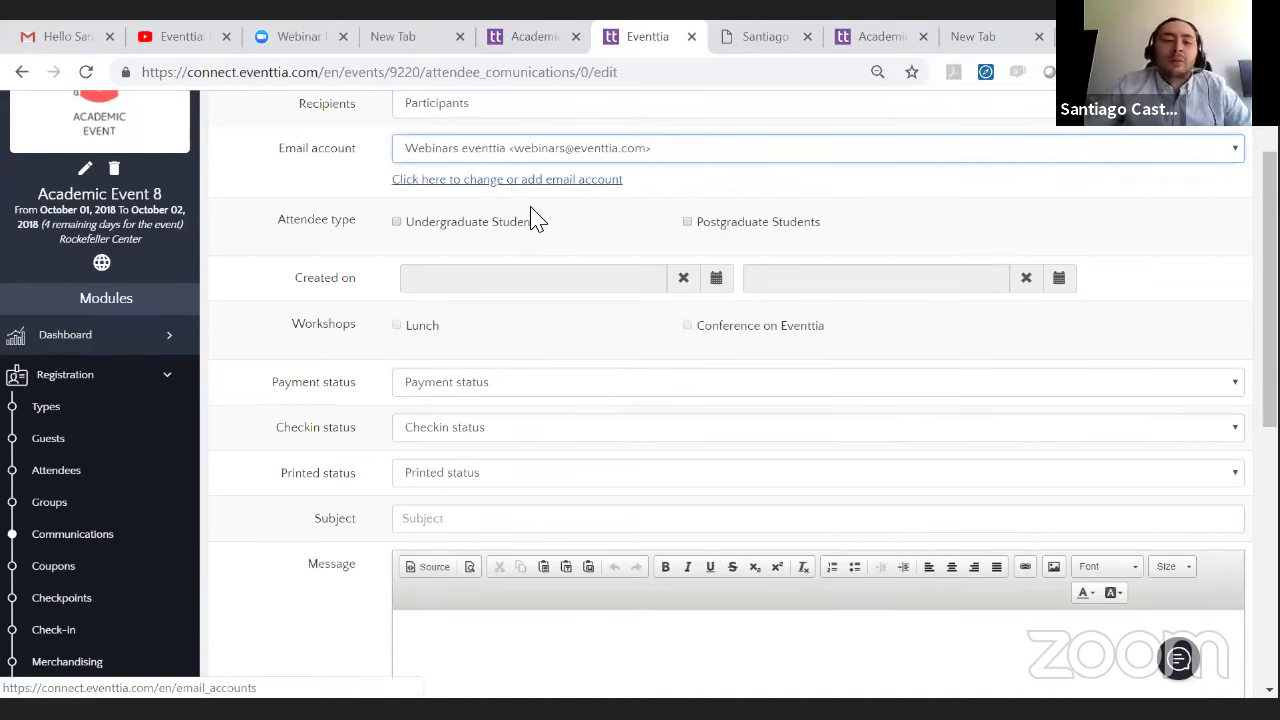
click(436, 217)
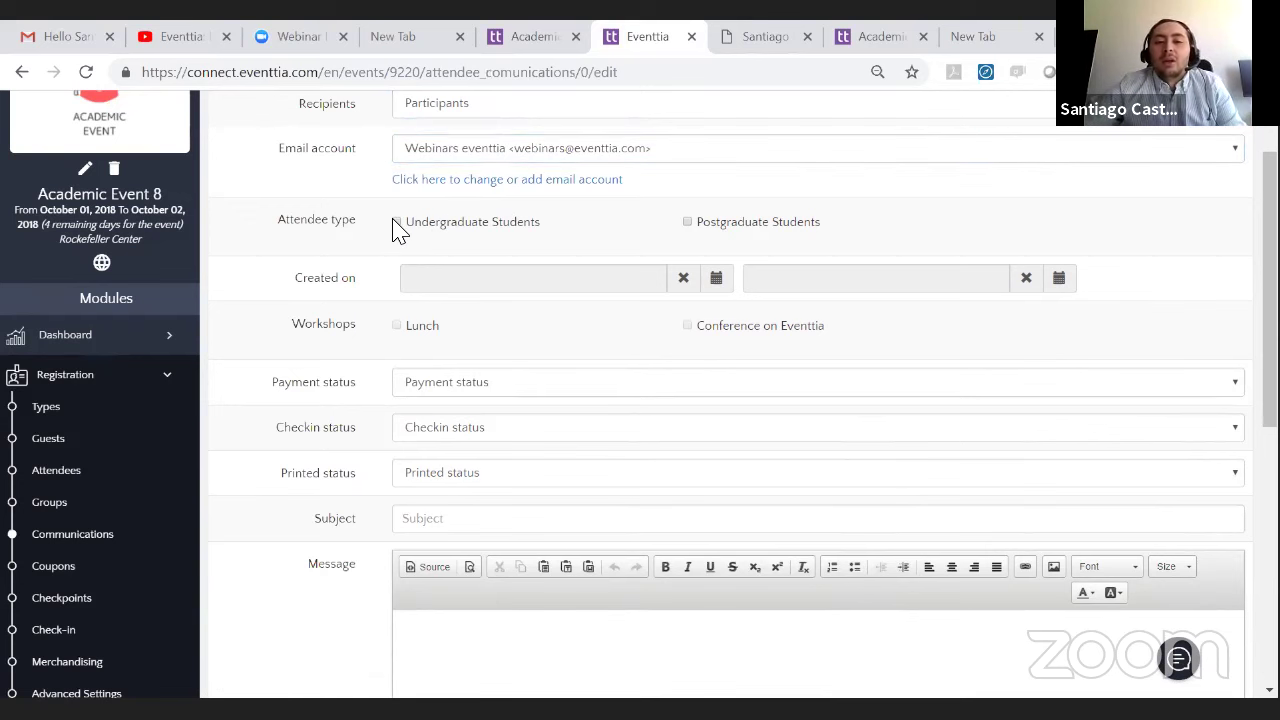
click(396, 222)
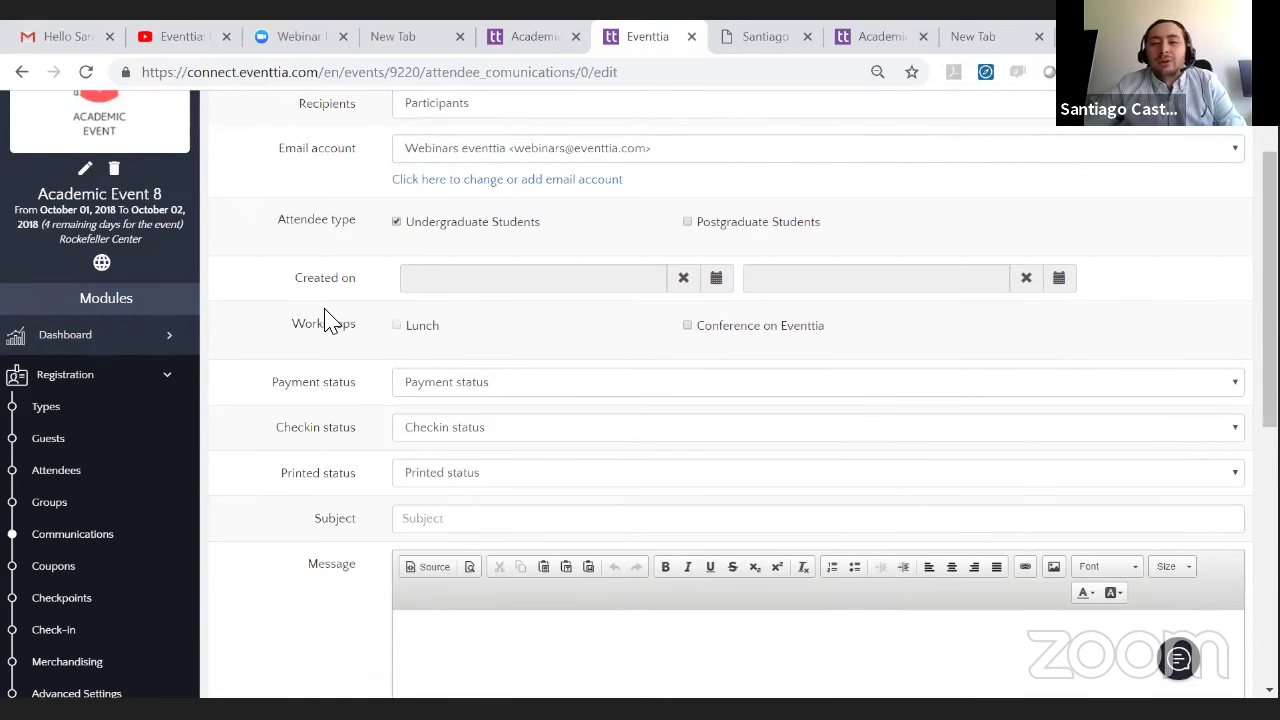
scroll(330, 318, down, 1)
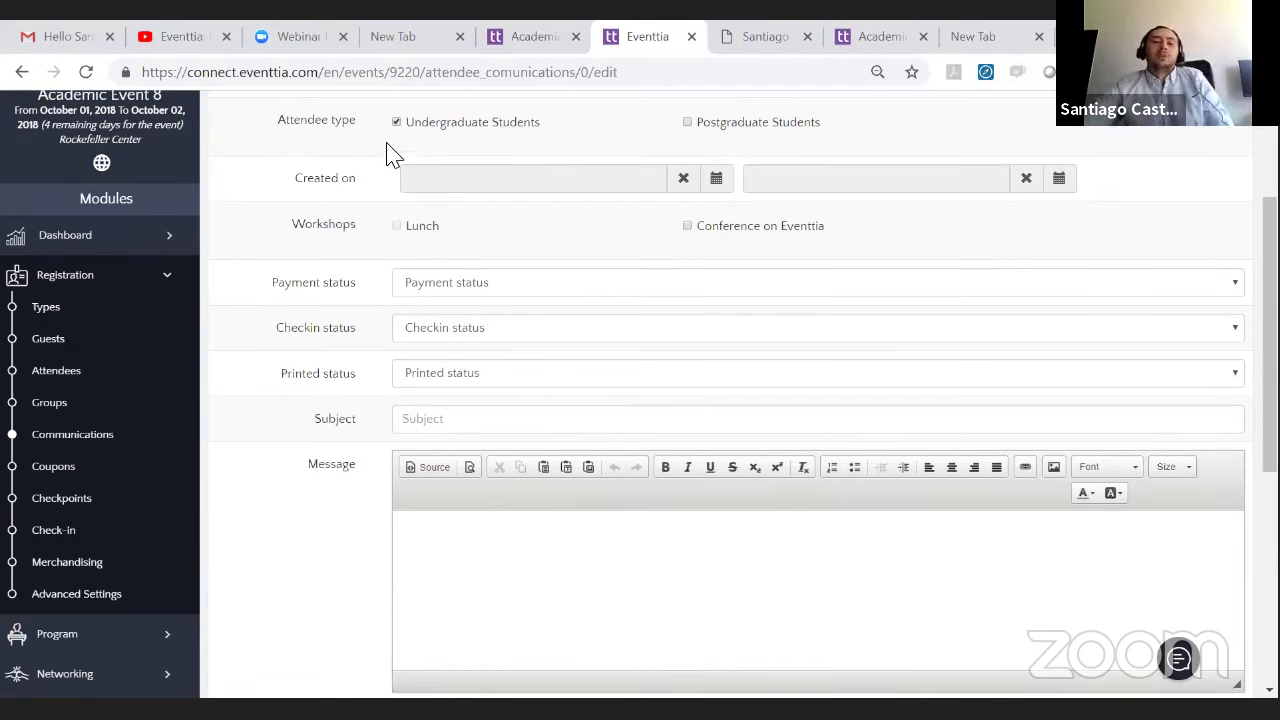
scroll(538, 285, down, 2)
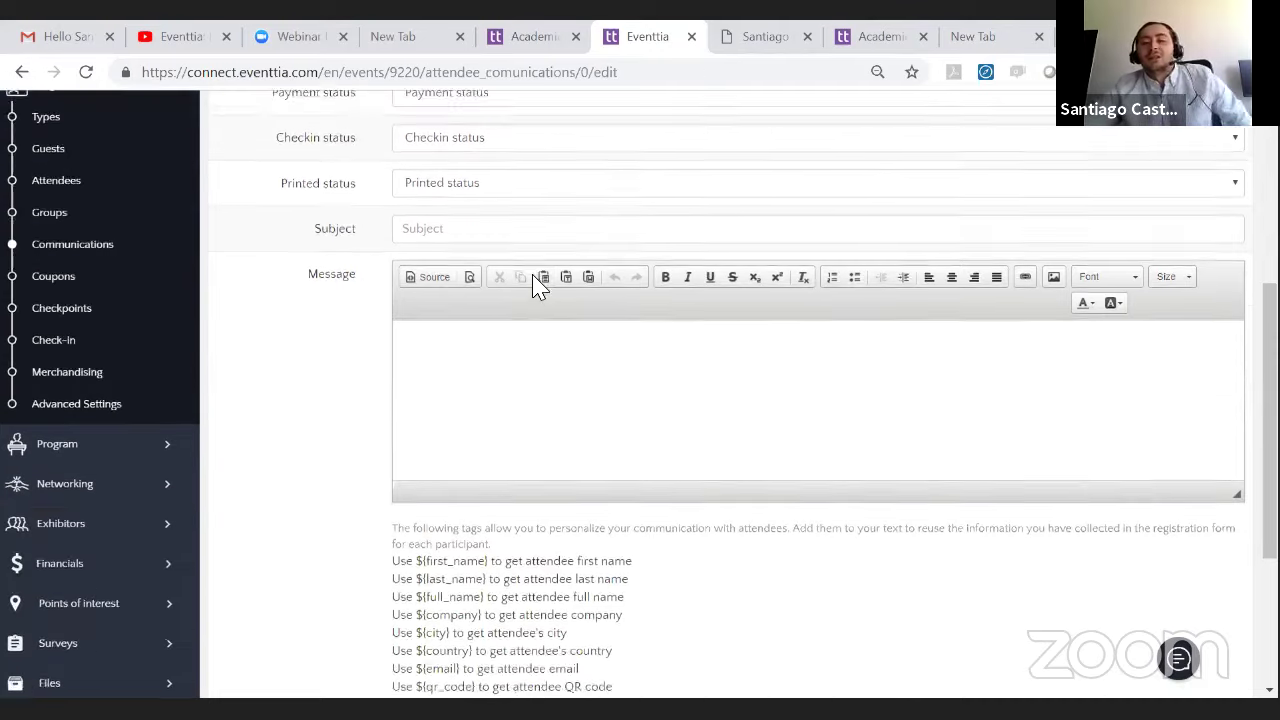
scroll(540, 287, up, 3)
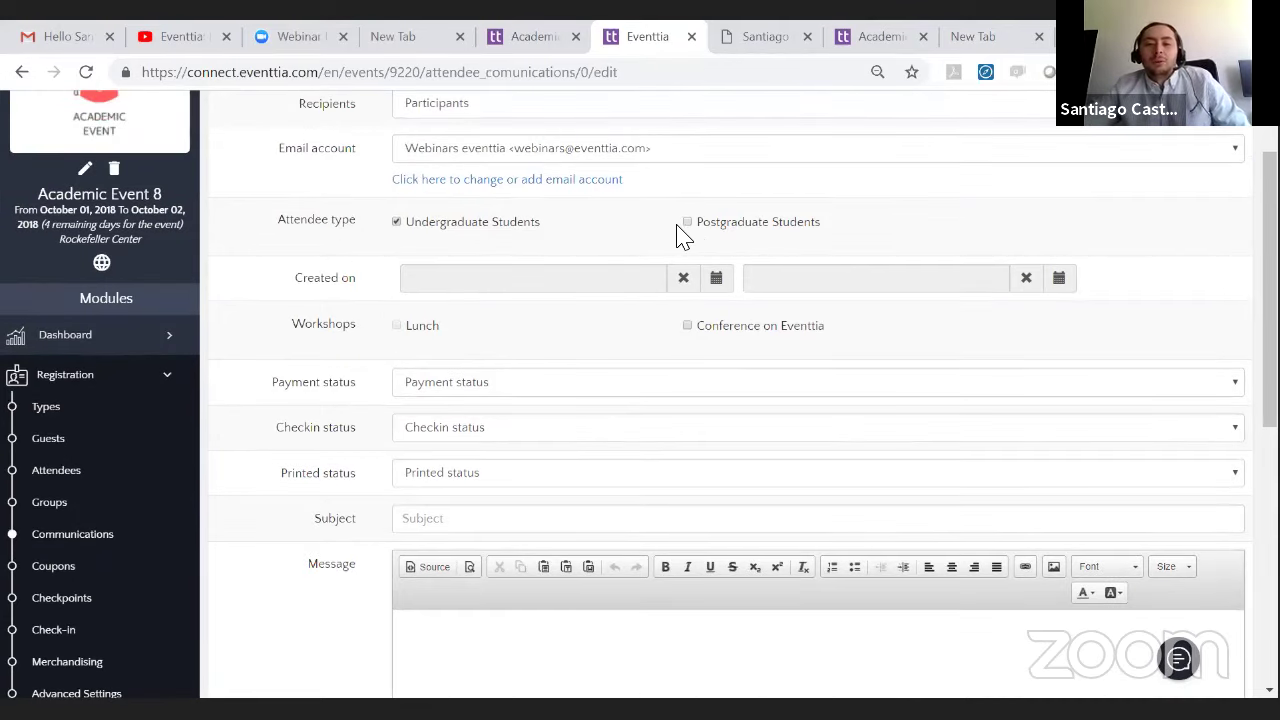
- Add Postgraduate Students as recipients and set the subject to 'Hello'
click(688, 222)
scroll(608, 303, down, 5)
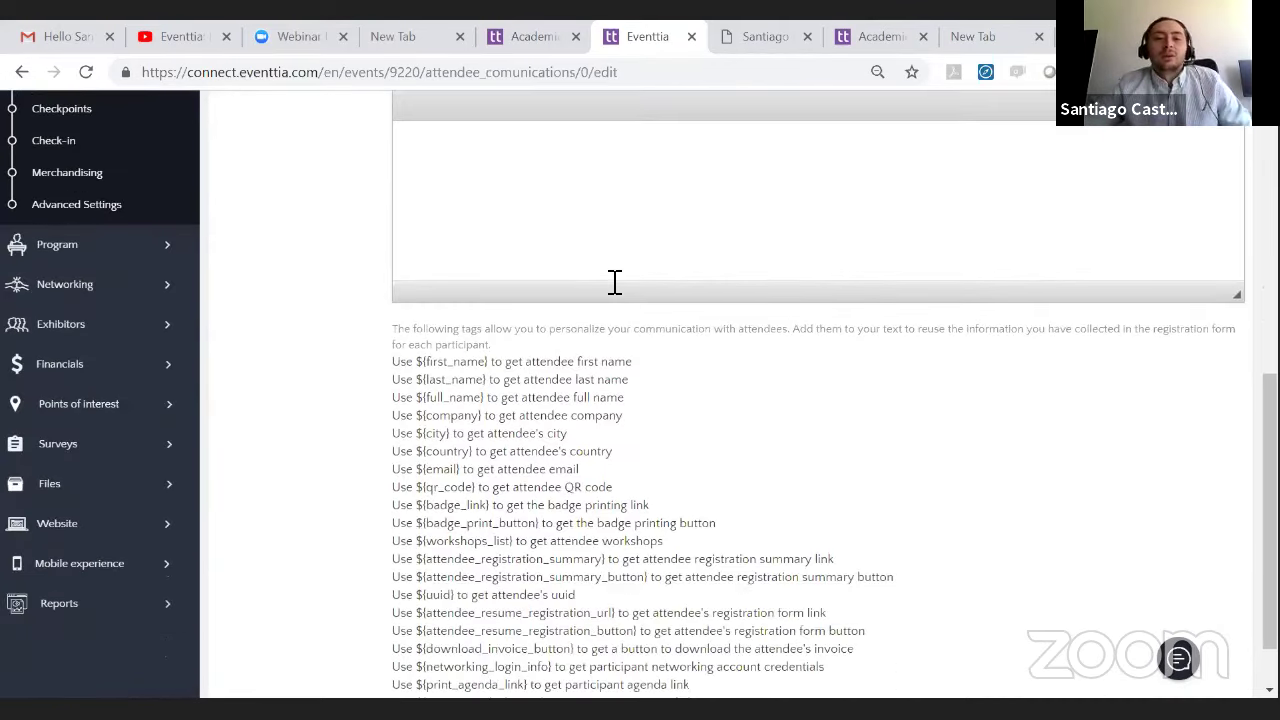
scroll(612, 290, up, 1)
scroll(600, 350, up, 1)
click(497, 218)
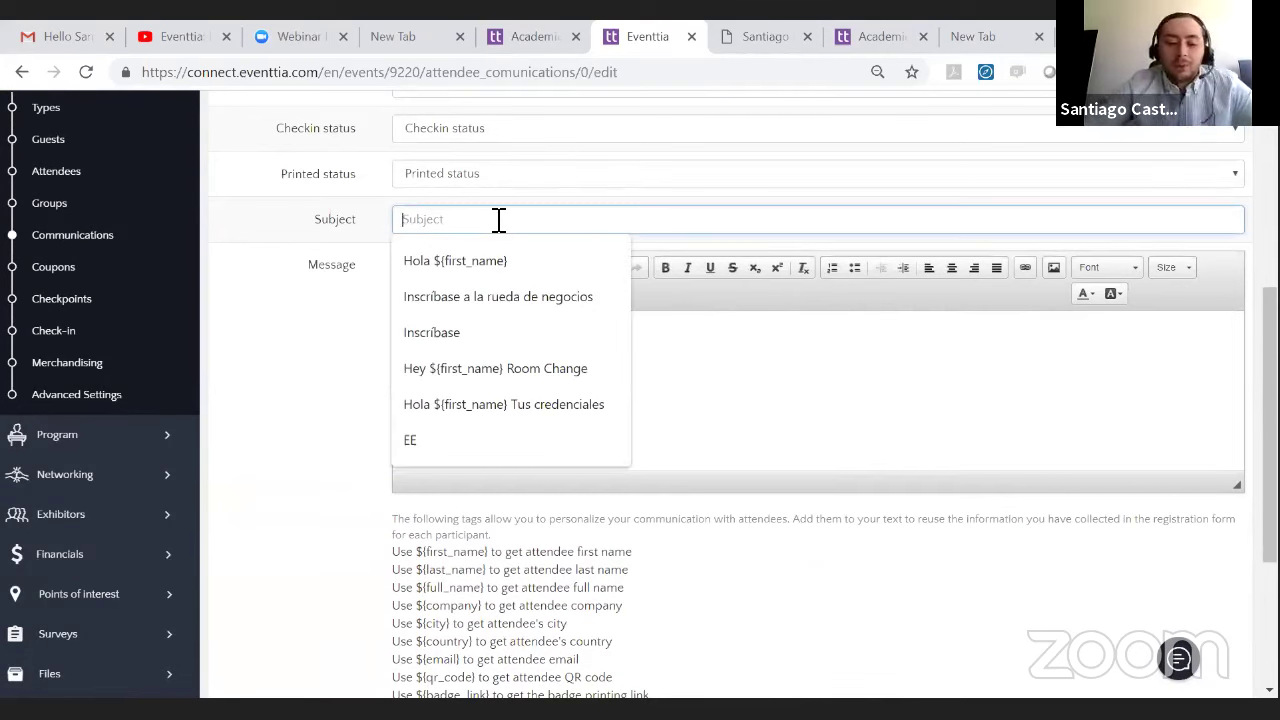
text(Hello)
- Write the message greeting 'Hi ${first_name},' using the copied personalization tag
click(545, 363)
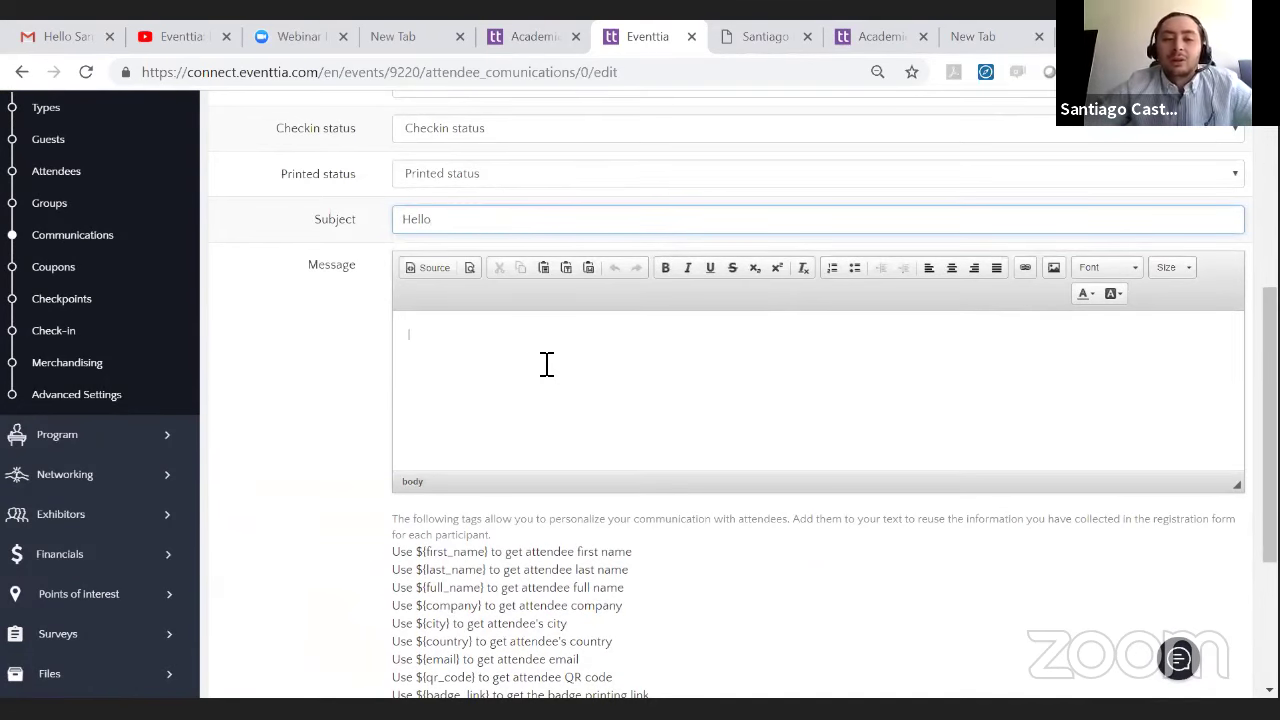
scroll(423, 323, down, 3)
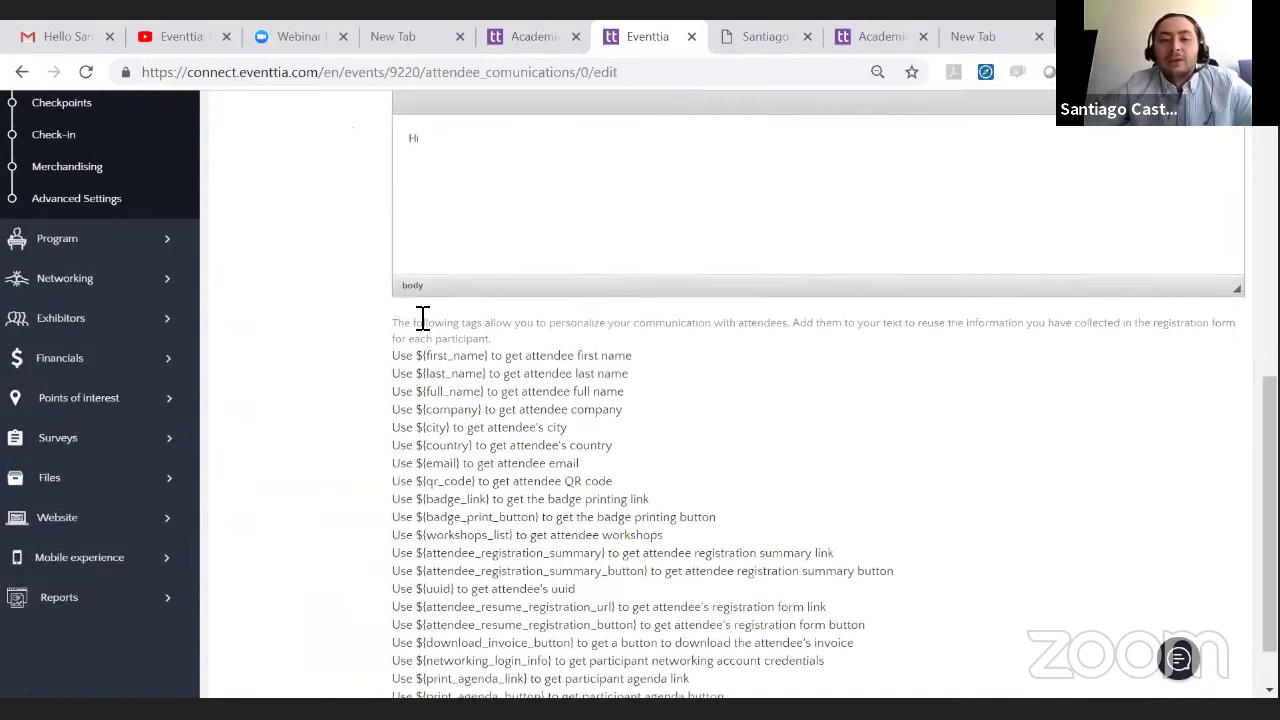
drag(493, 360, 423, 360)
right_click(420, 360)
click(452, 373)
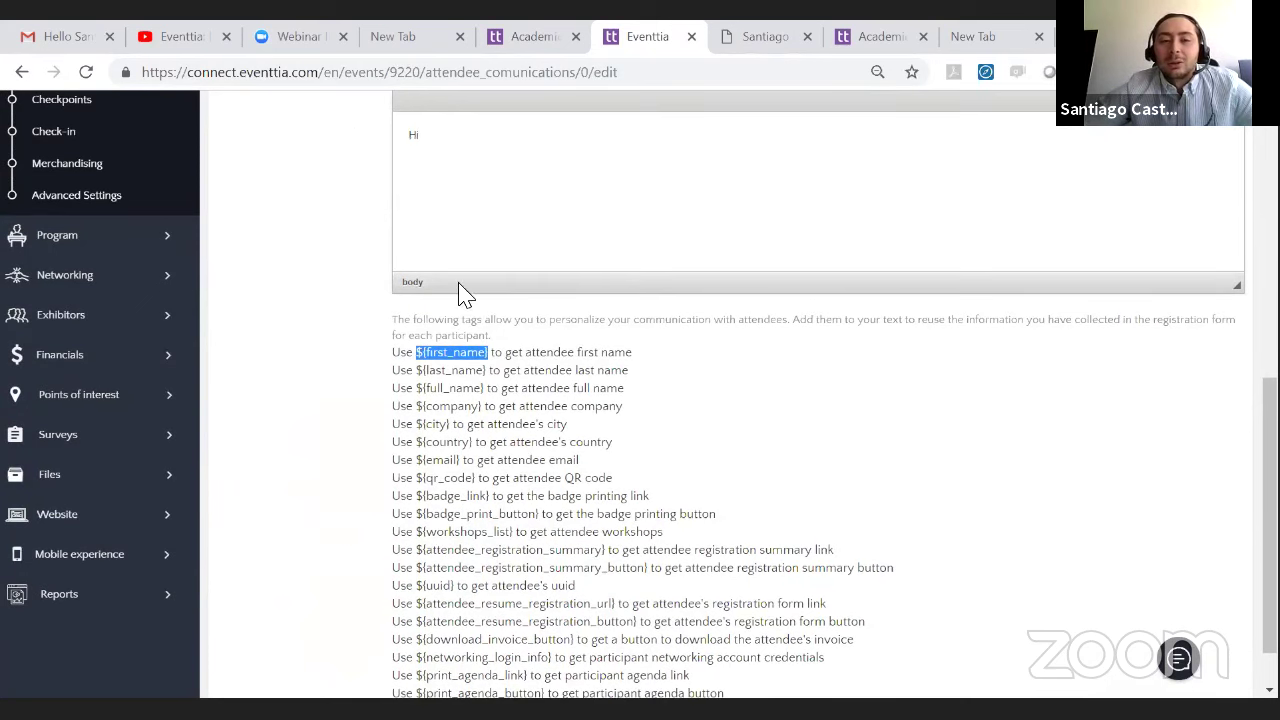
click(531, 172)
key(ctrl+v)
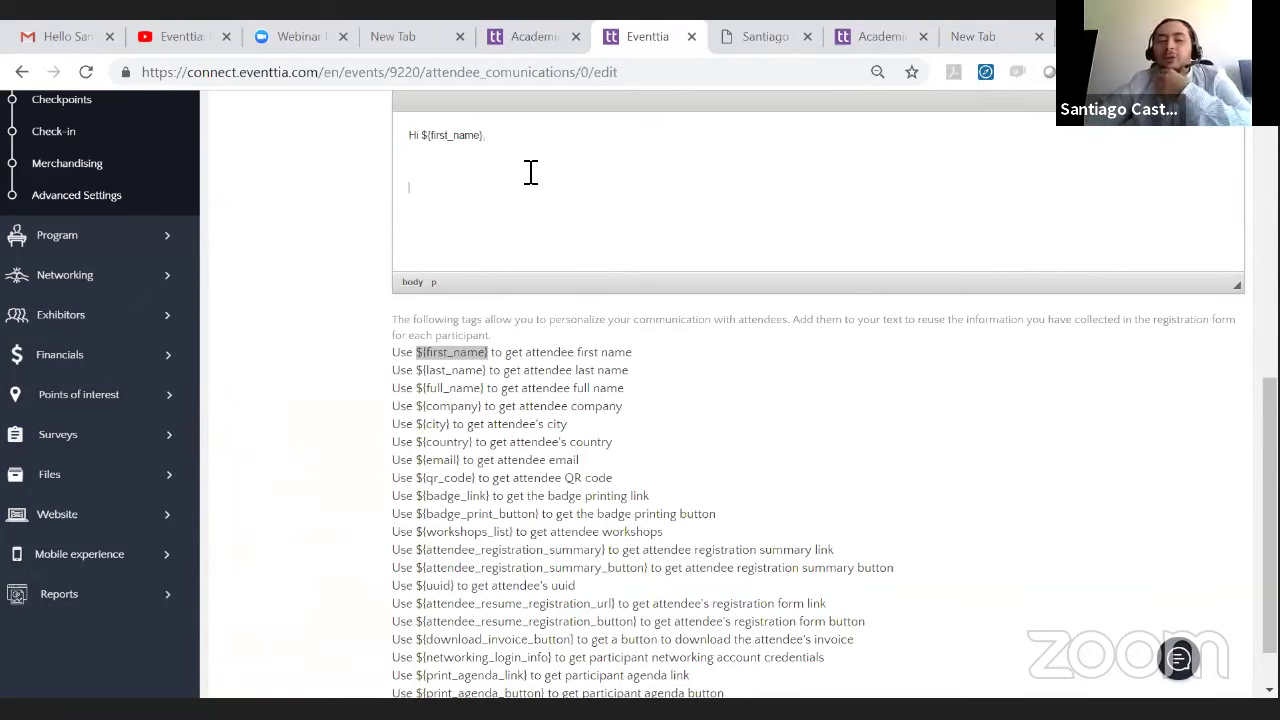
scroll(320, 246, up, 8)
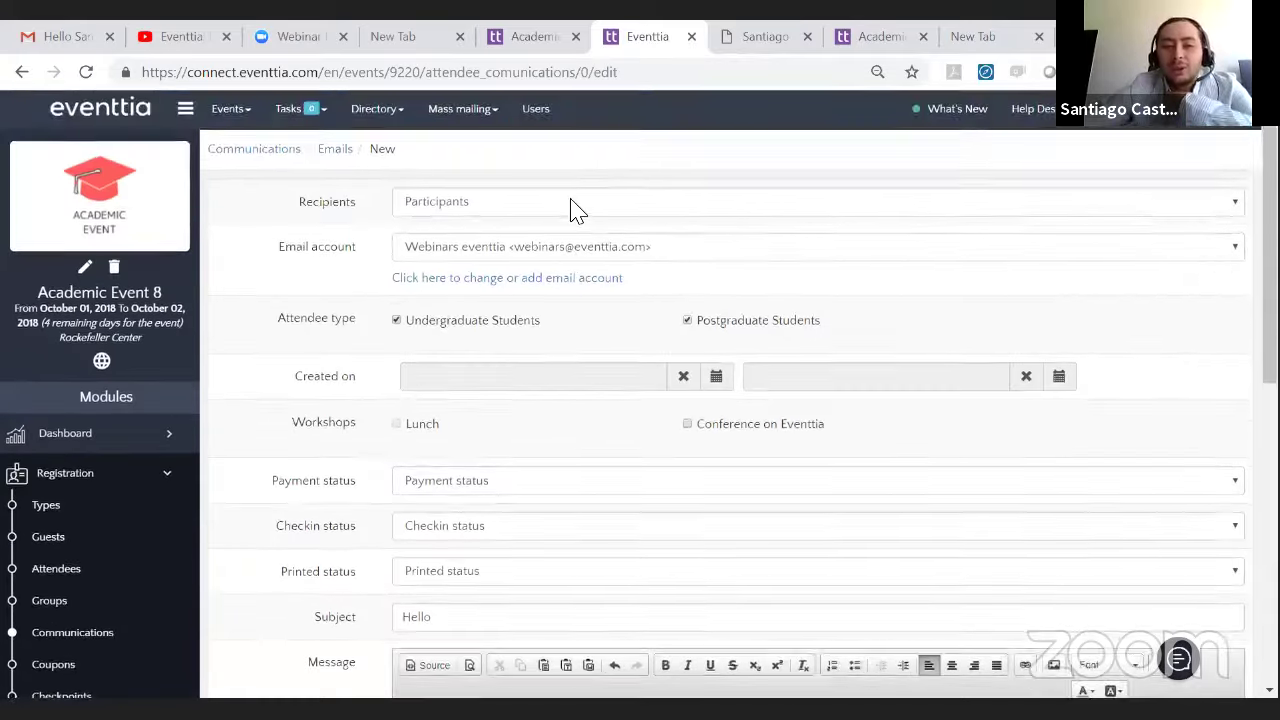
- Start a new line in the message body below the 'Hi ${first_name},' greeting
scroll(580, 200, down, 2)
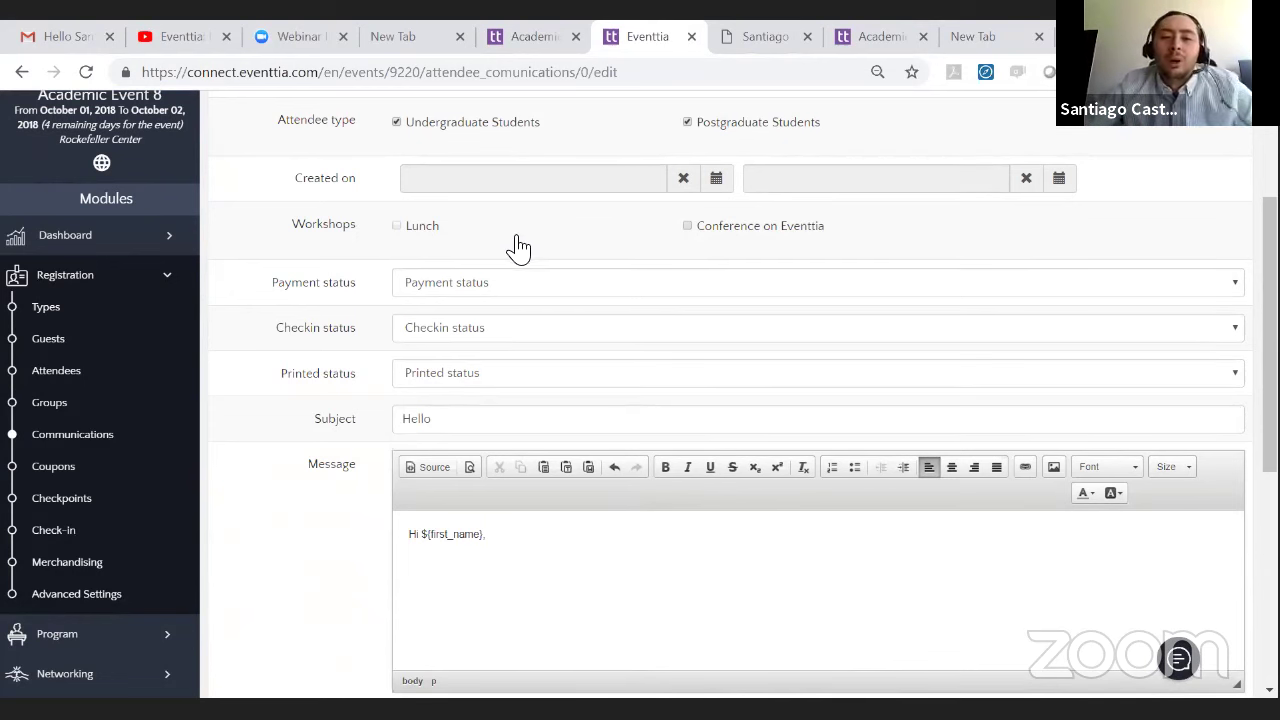
click(435, 285)
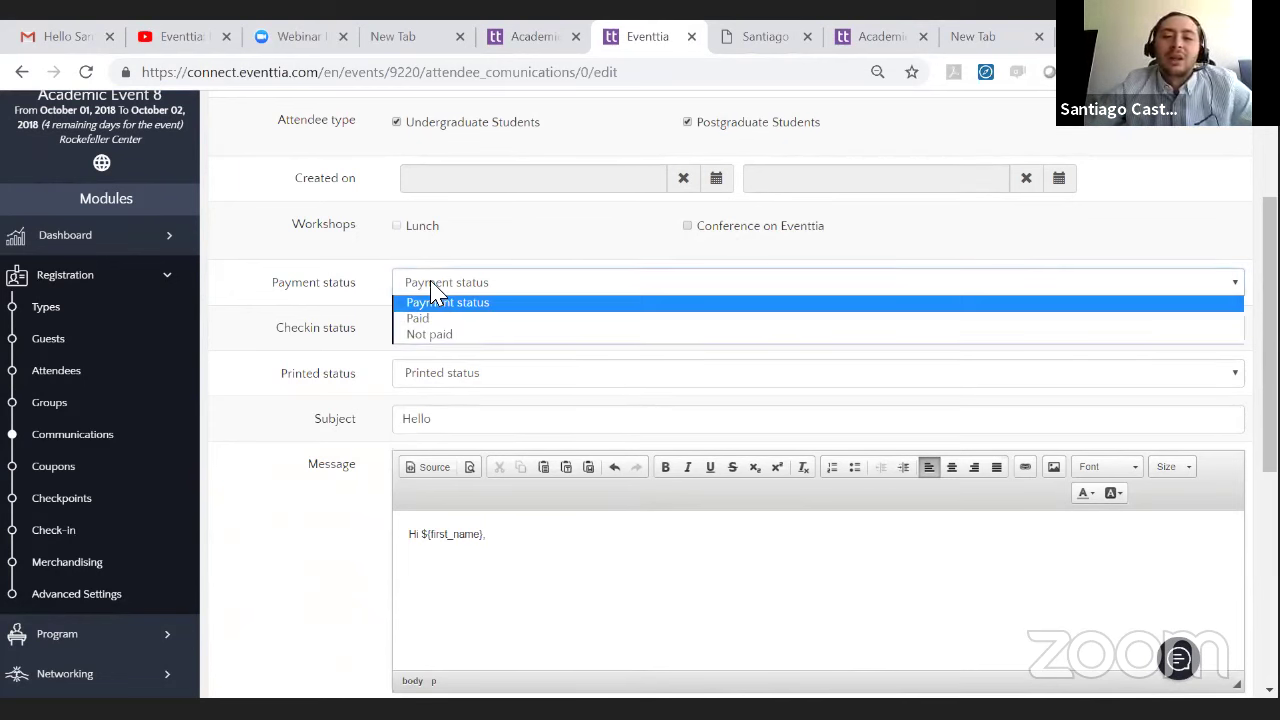
click(433, 289)
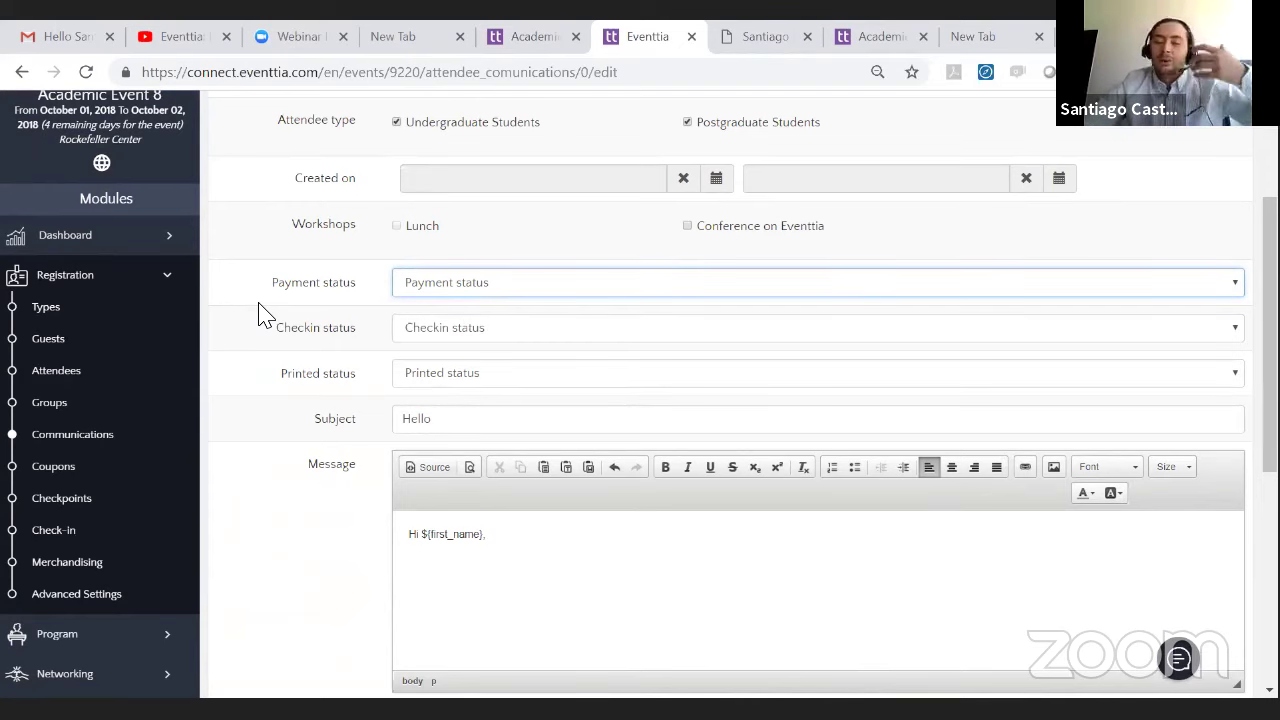
scroll(290, 310, down, 5)
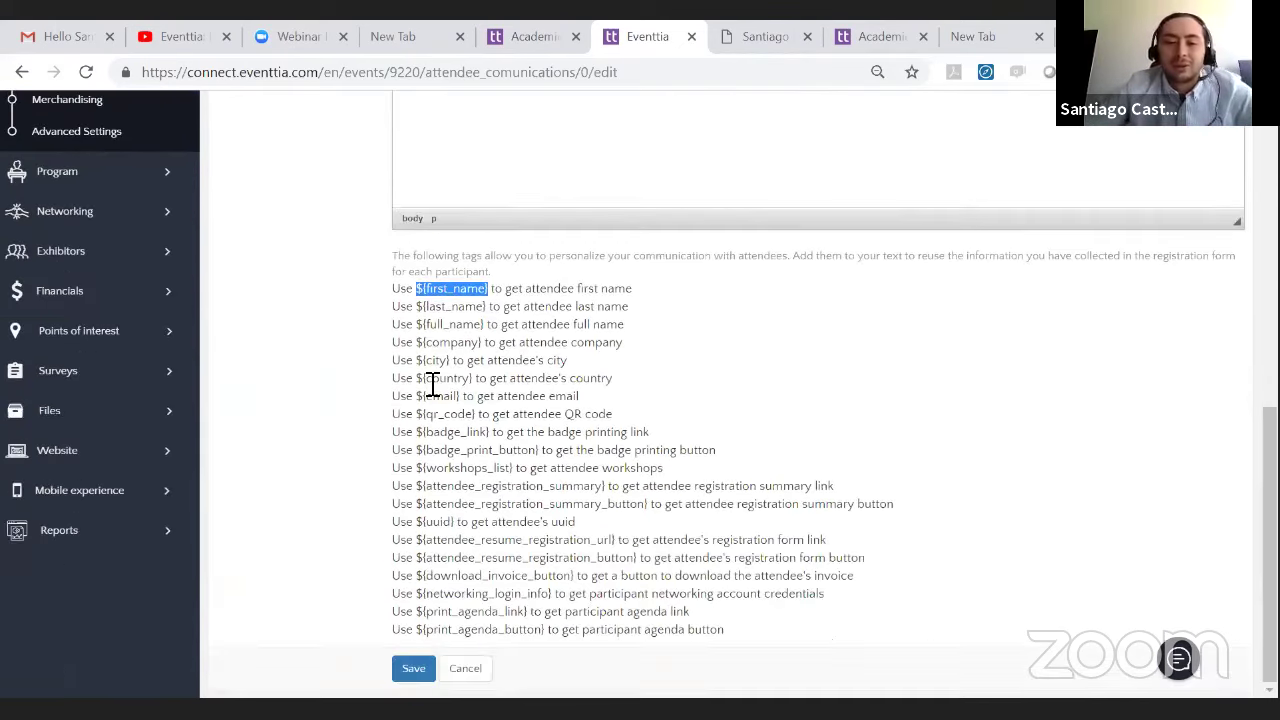
scroll(432, 383, up, 2)
scroll(432, 383, up, 1)
key(Return)
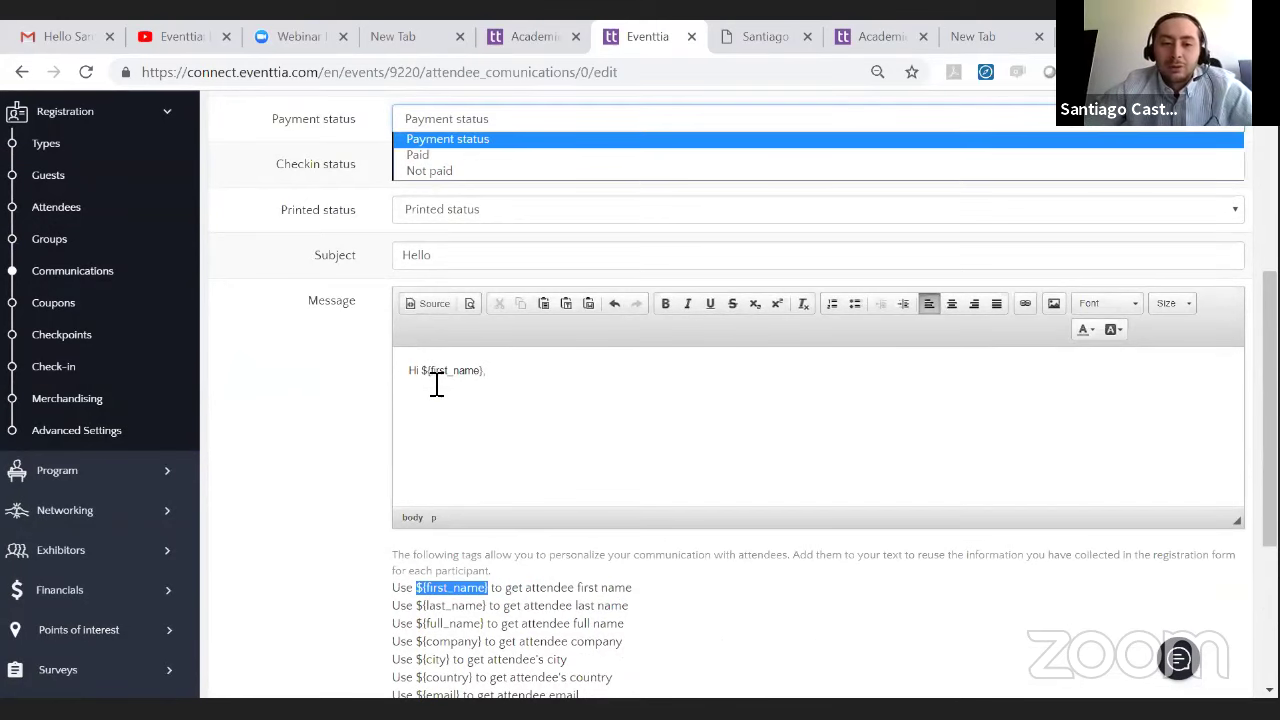
click(497, 391)
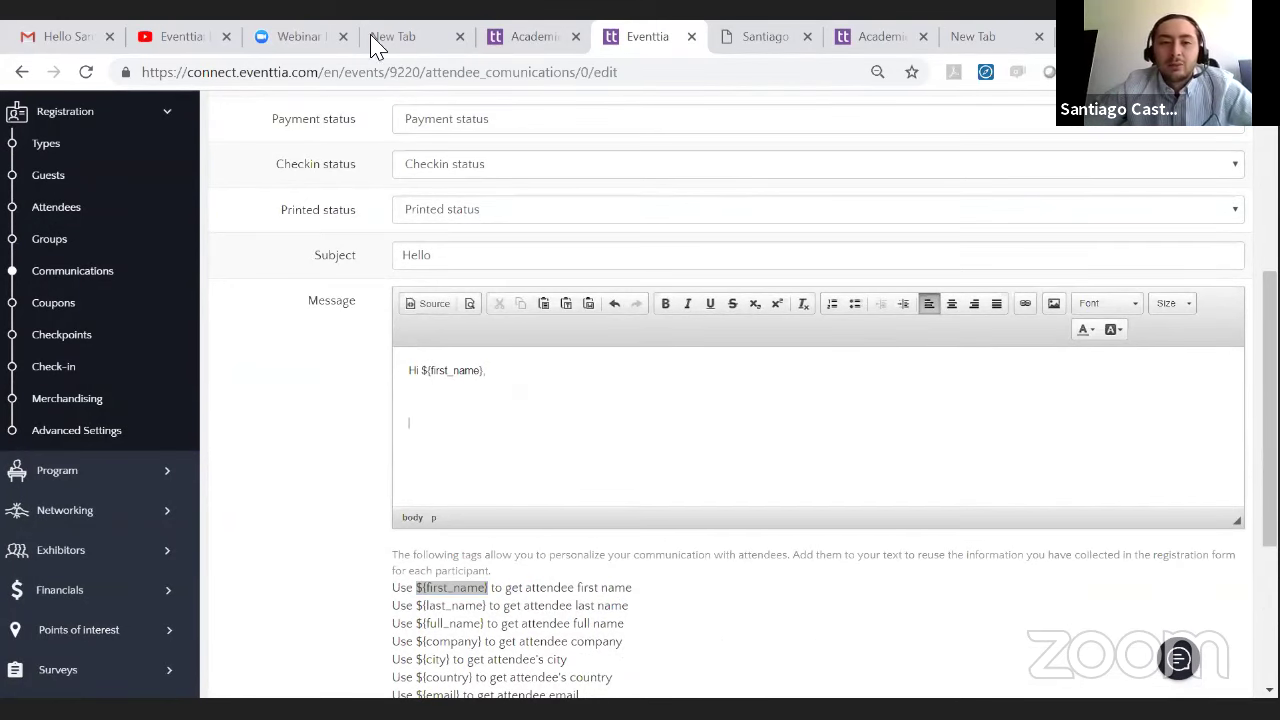
- Copy the ${email} tag from the personalization tag list and return to the message body
scroll(420, 310, down, 3)
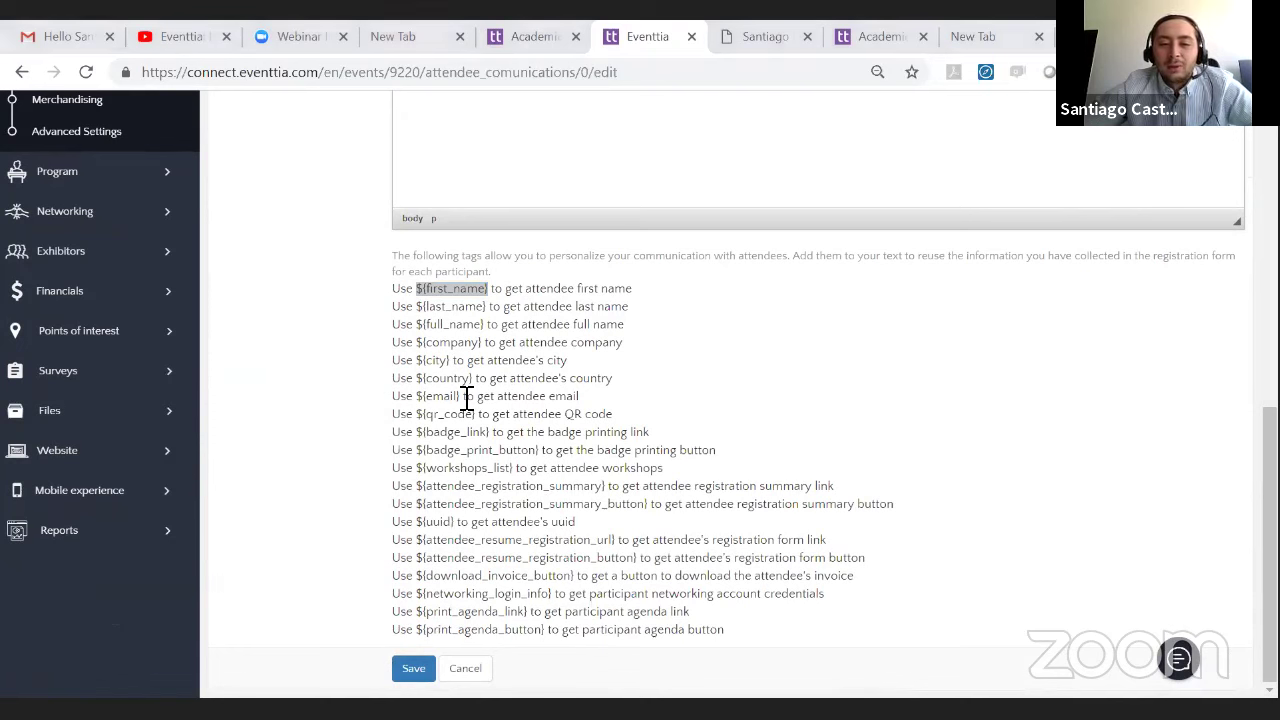
drag(466, 398, 418, 398)
right_click(421, 398)
click(452, 410)
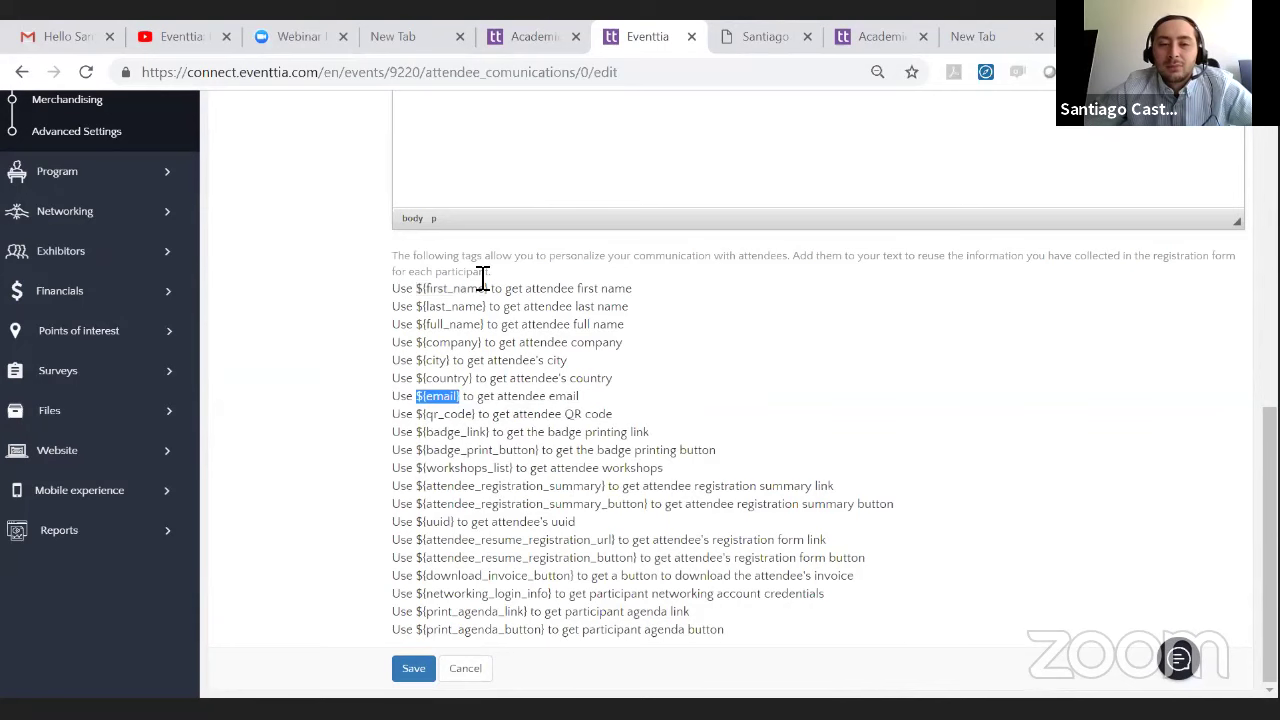
scroll(517, 340, up, 2)
click(519, 340)
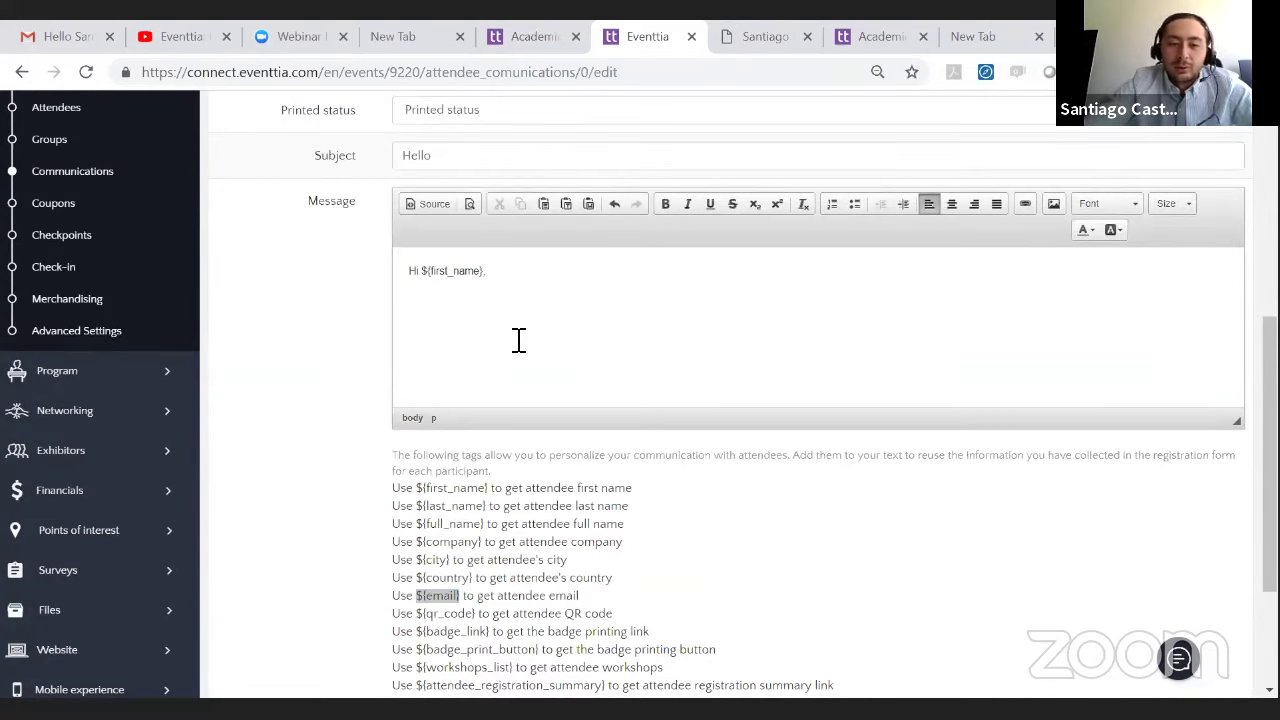
- Paste the ${email} tag into the message and copy the ${country} tag from the tag list
key(ctrl+v)
scroll(437, 430, down, 2)
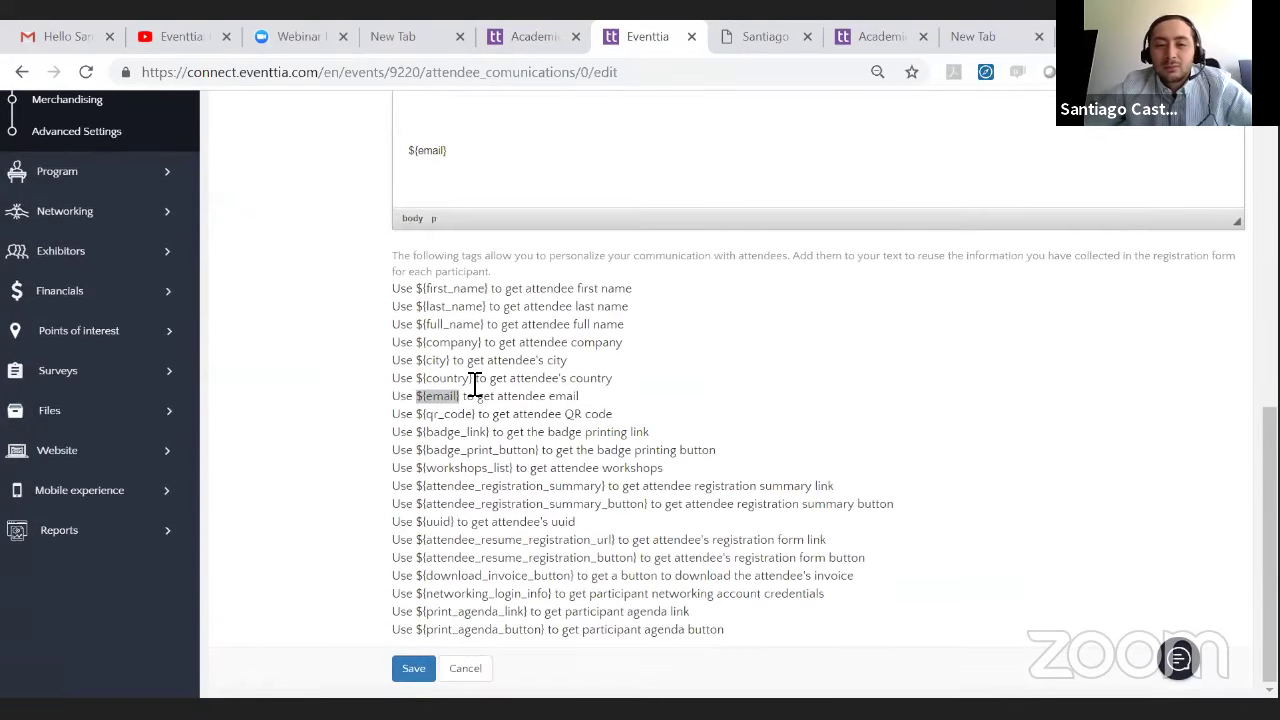
drag(472, 380, 419, 387)
right_click(425, 384)
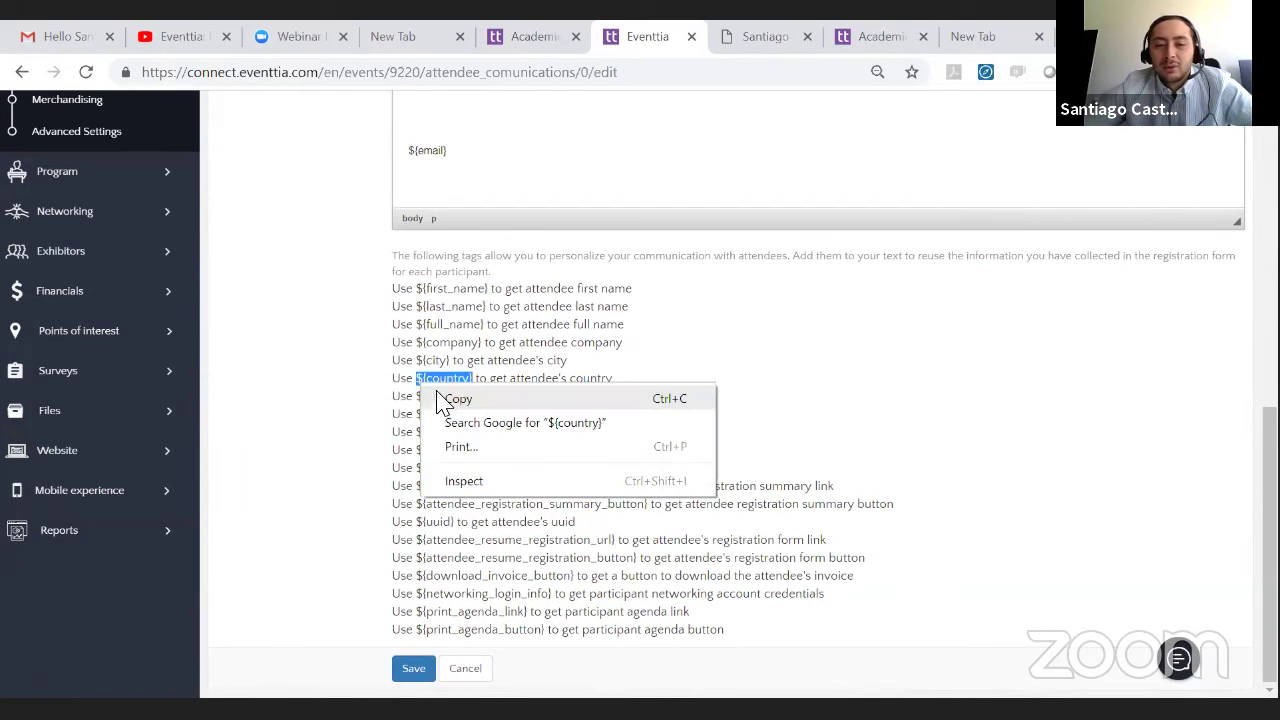
click(440, 400)
click(491, 139)
scroll(487, 172, up, 2)
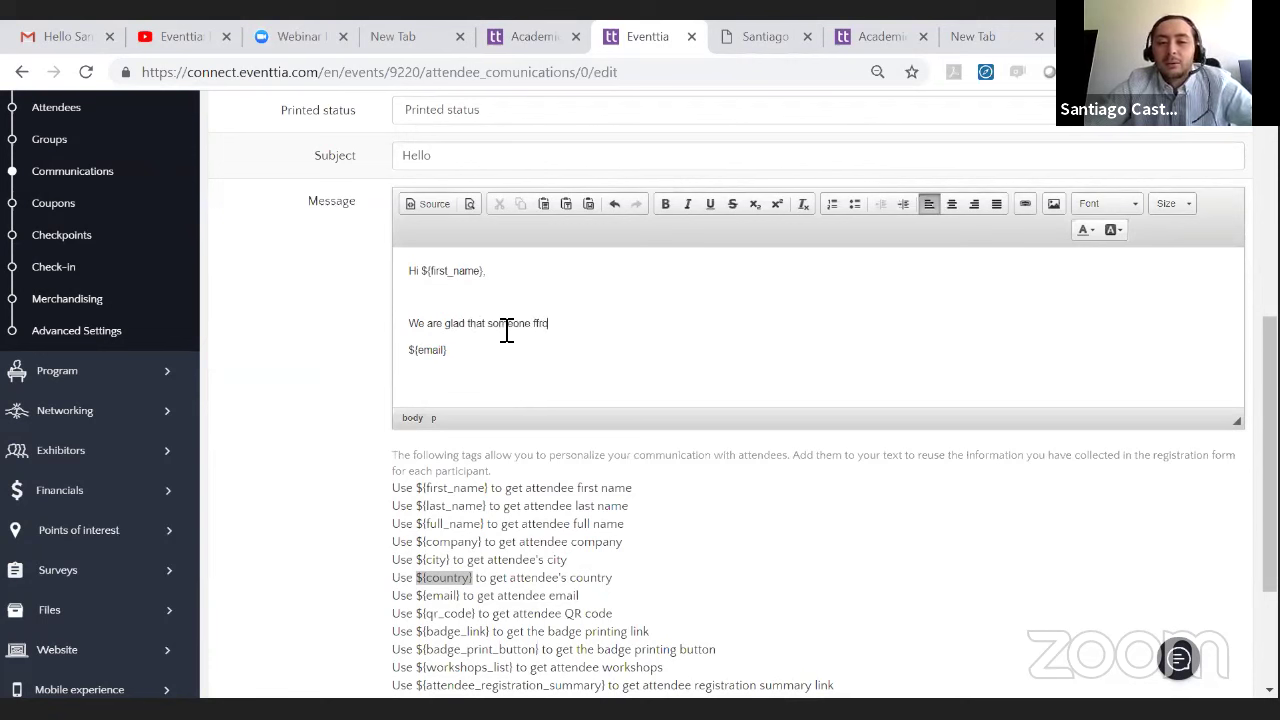
- Insert ${country} after 'someone from' in the sentence and save the Hello email
key(ctrl+v)
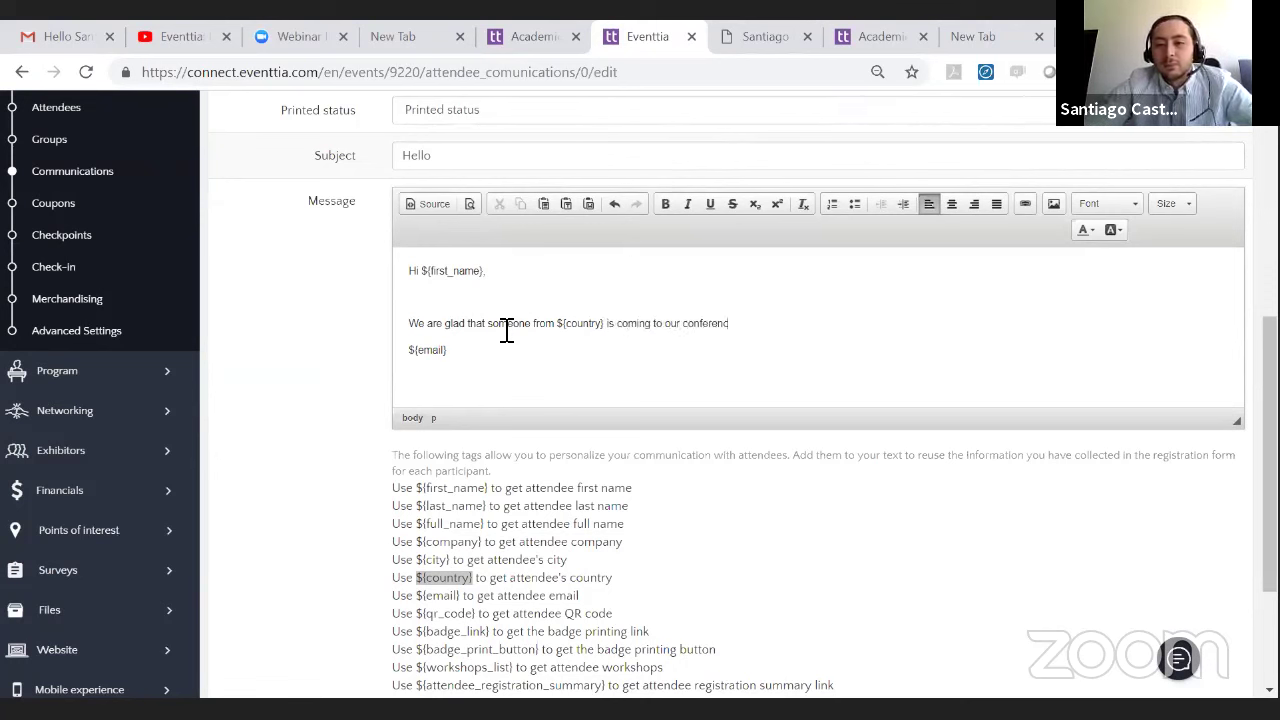
scroll(536, 366, down, 2)
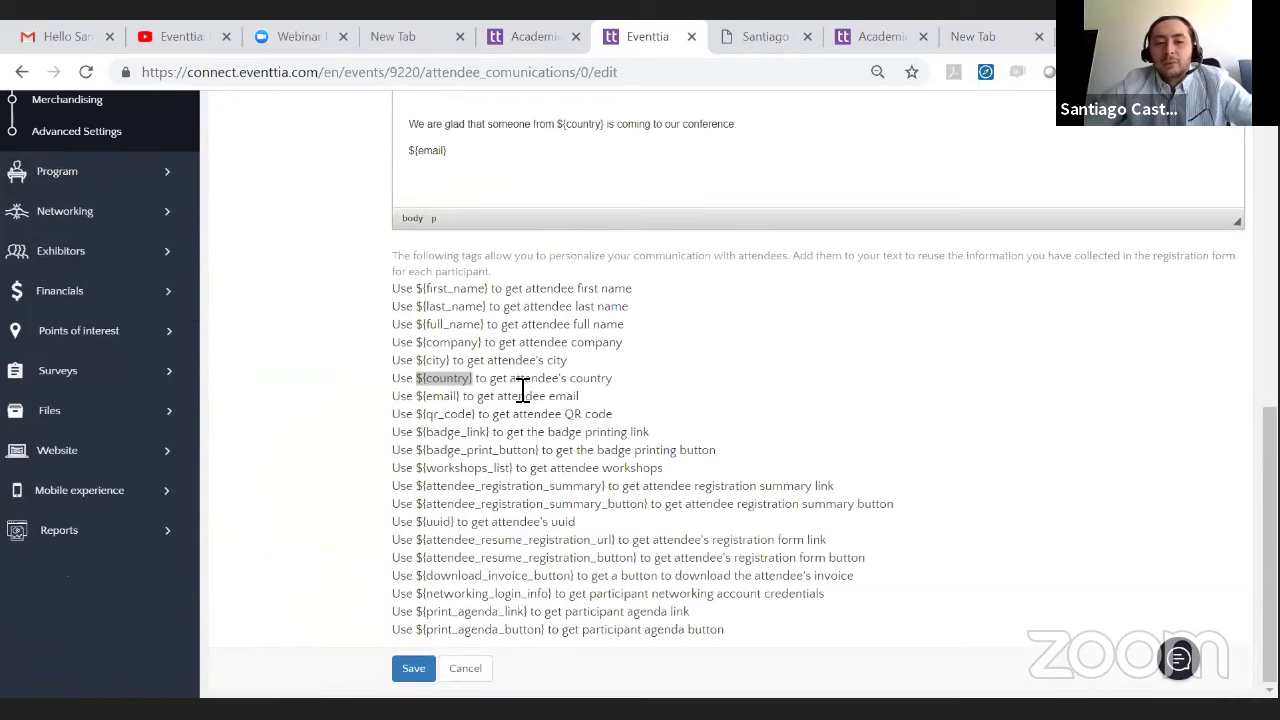
scroll(517, 392, up, 2)
scroll(466, 409, down, 2)
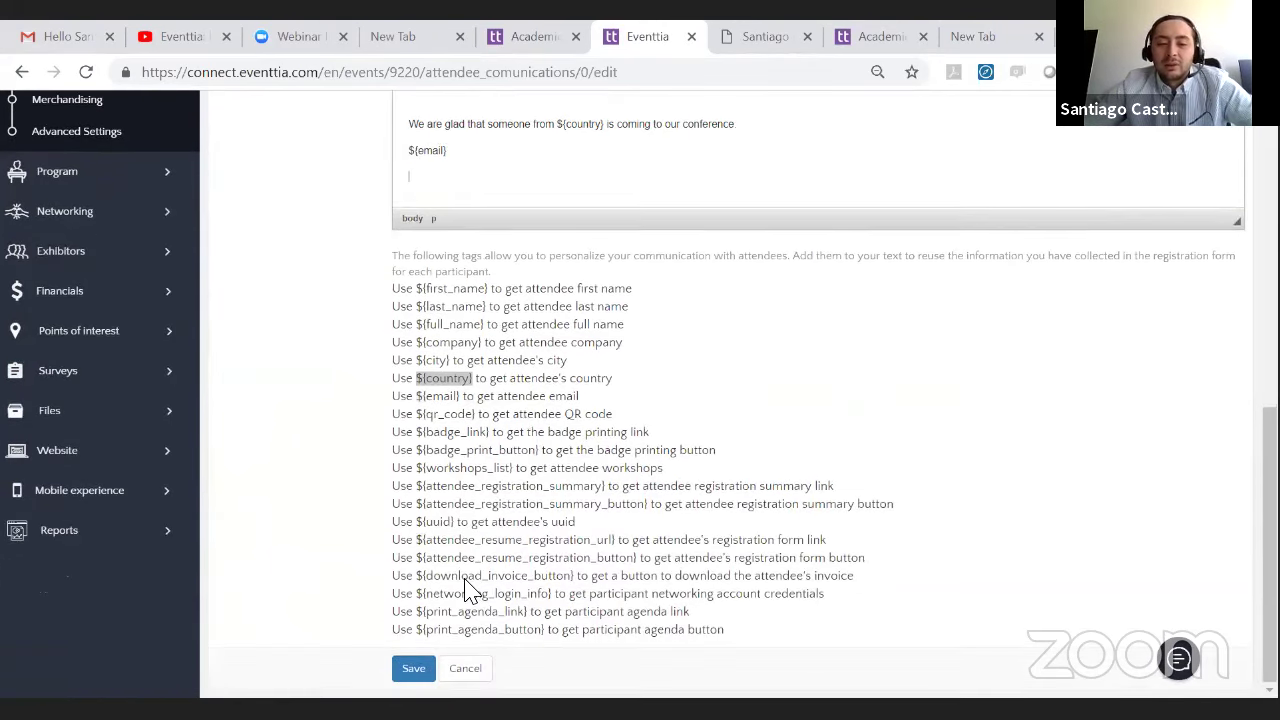
click(413, 668)
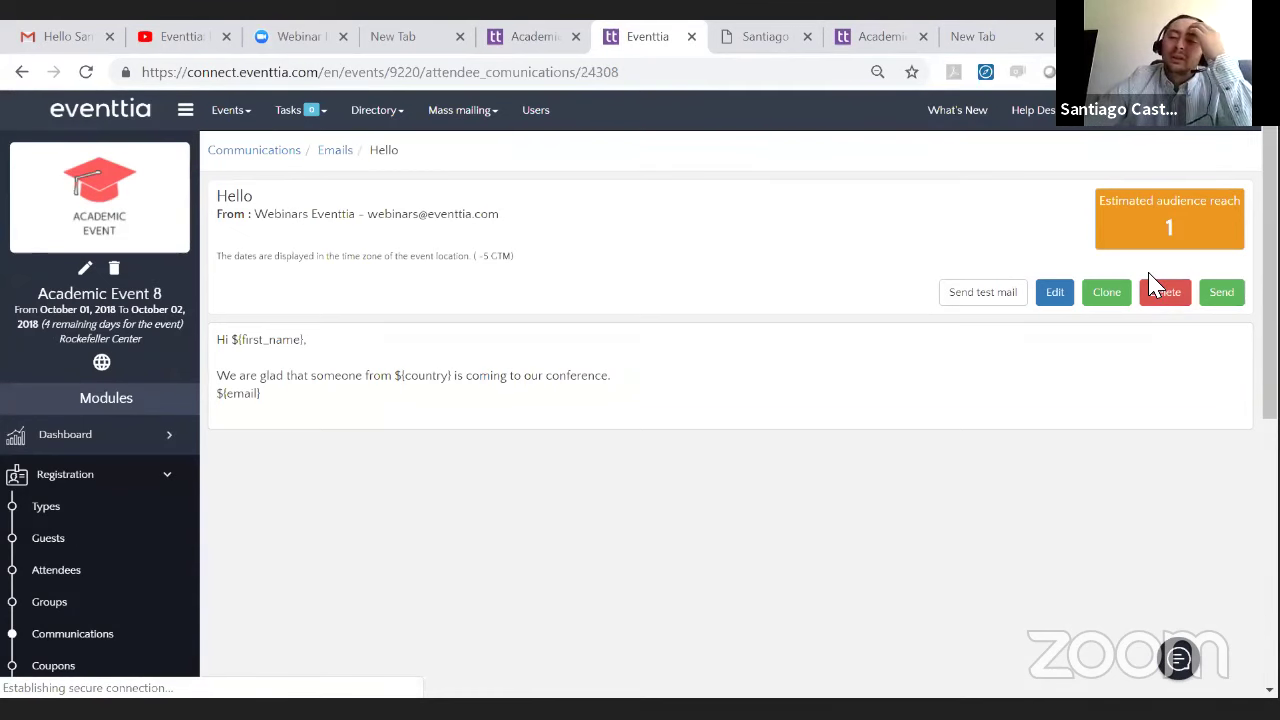
- Send a test of the Hello email to the organizer's address picked from the autofill list
click(983, 292)
click(577, 203)
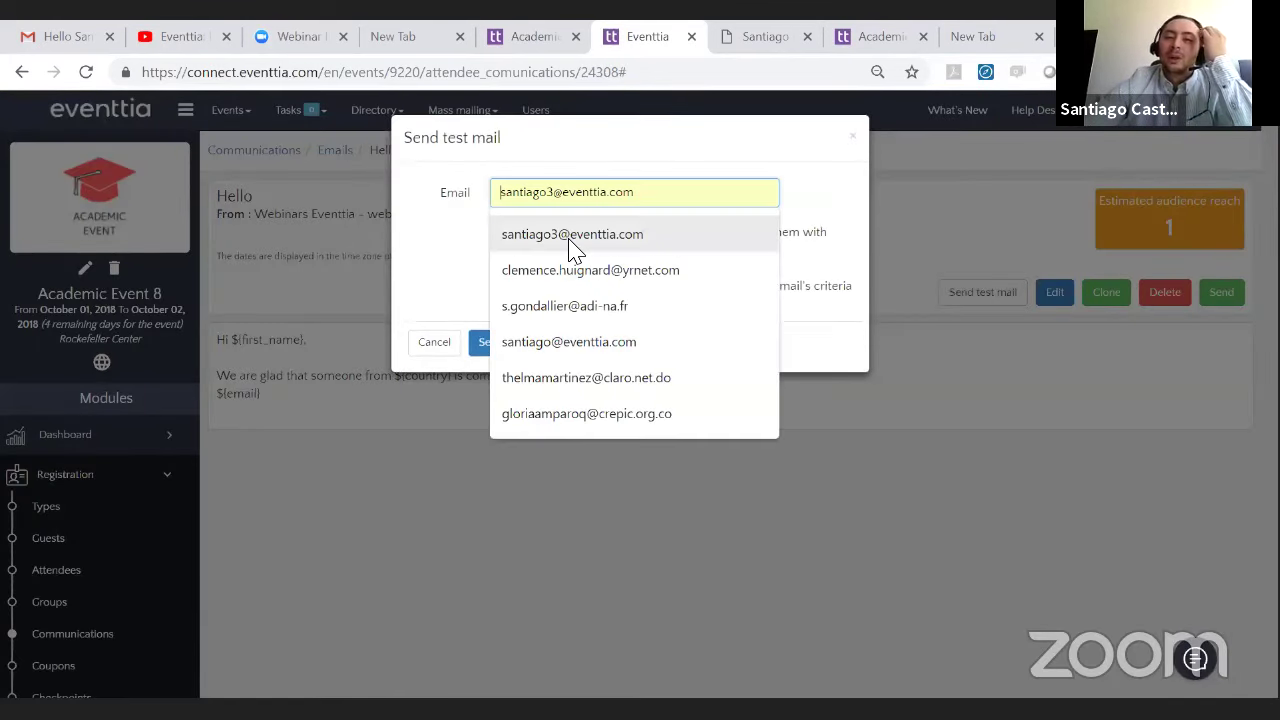
click(571, 234)
click(489, 349)
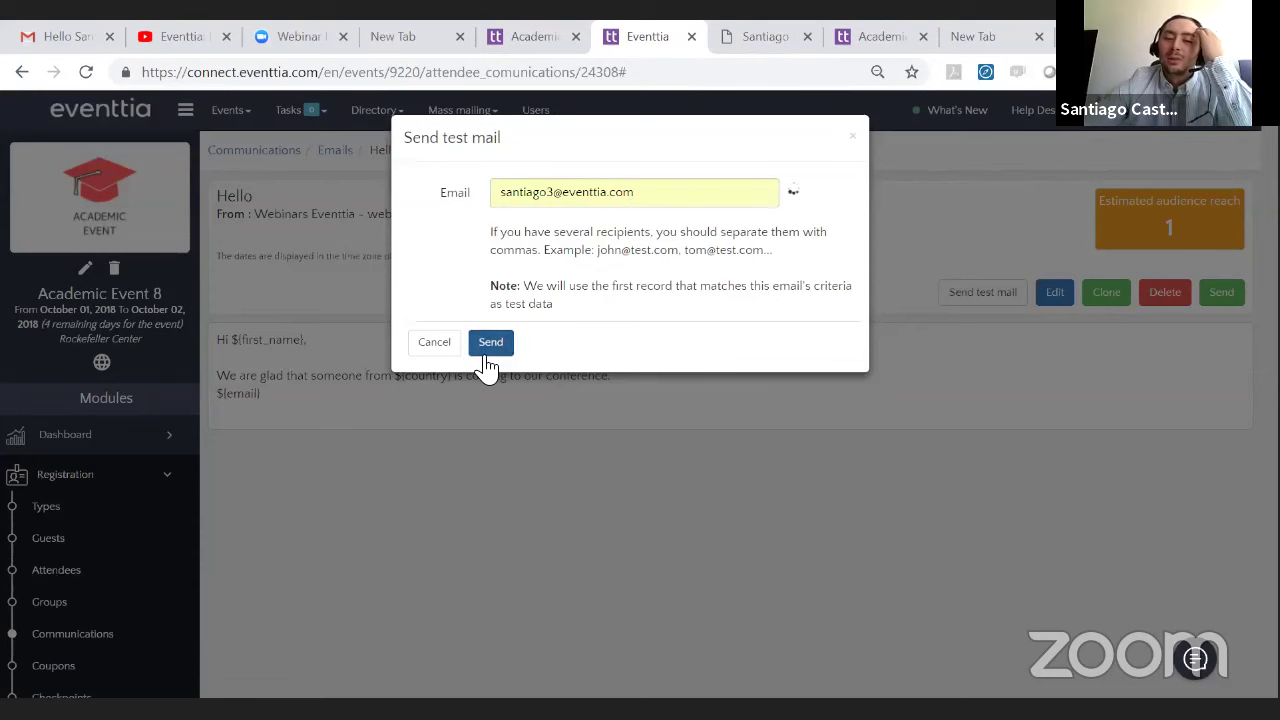
click(856, 138)
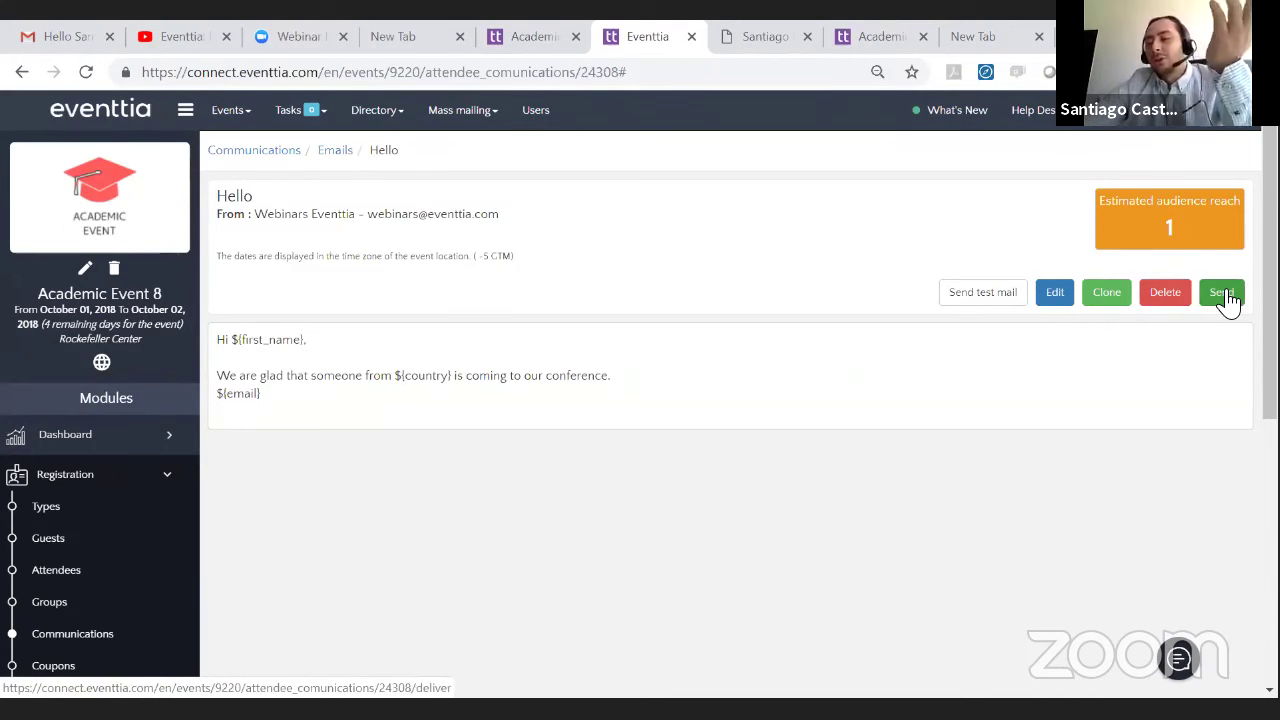
- In the Gmail inbox, open the Hello test email and check the subject and personalized first name
click(58, 33)
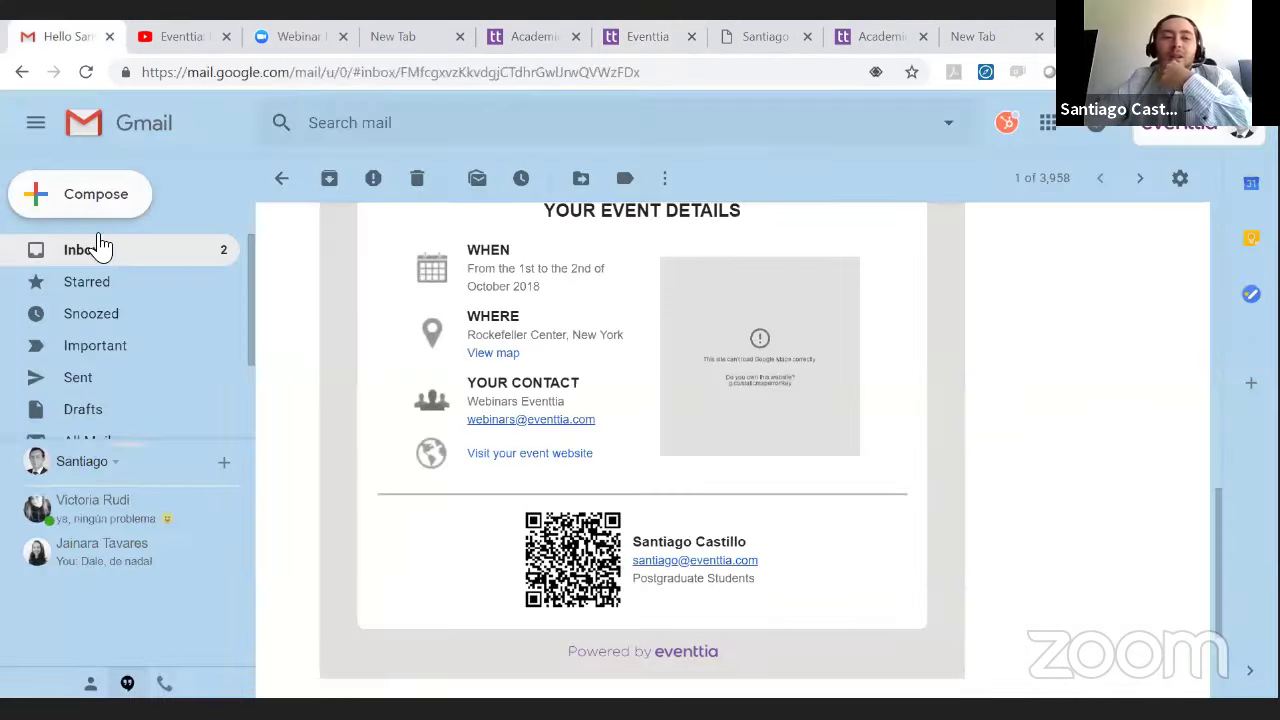
click(97, 257)
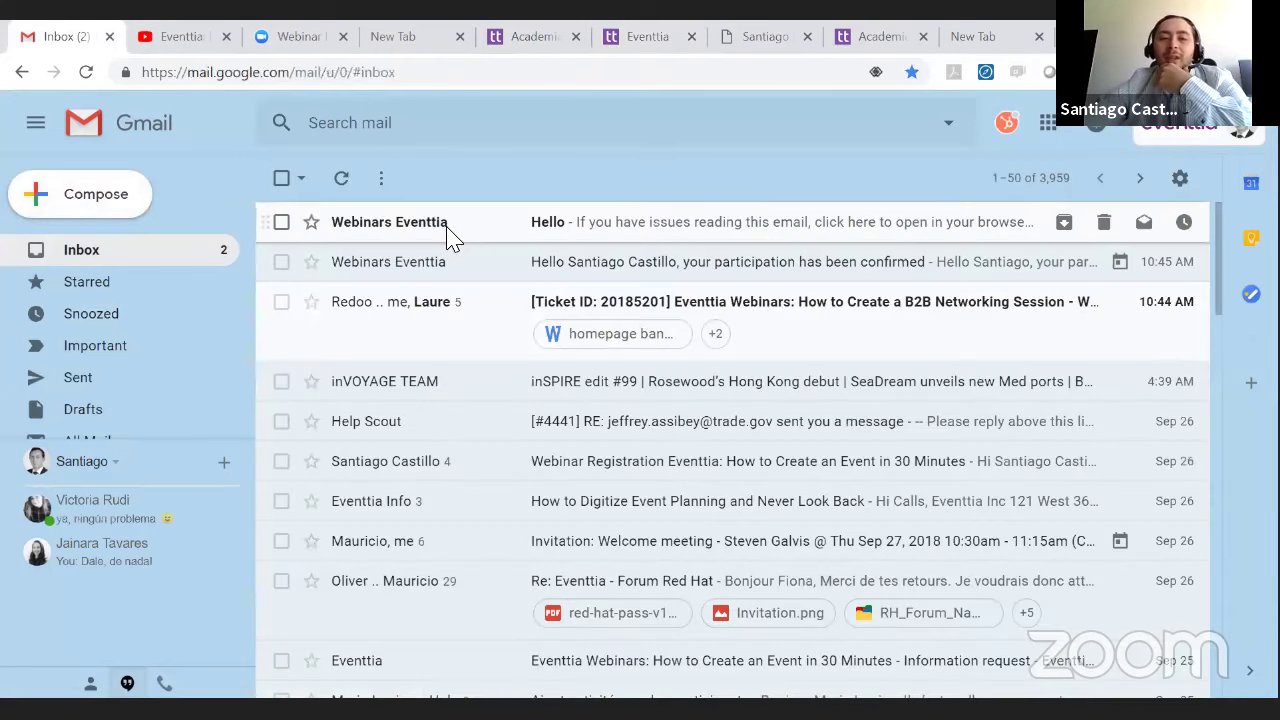
click(447, 229)
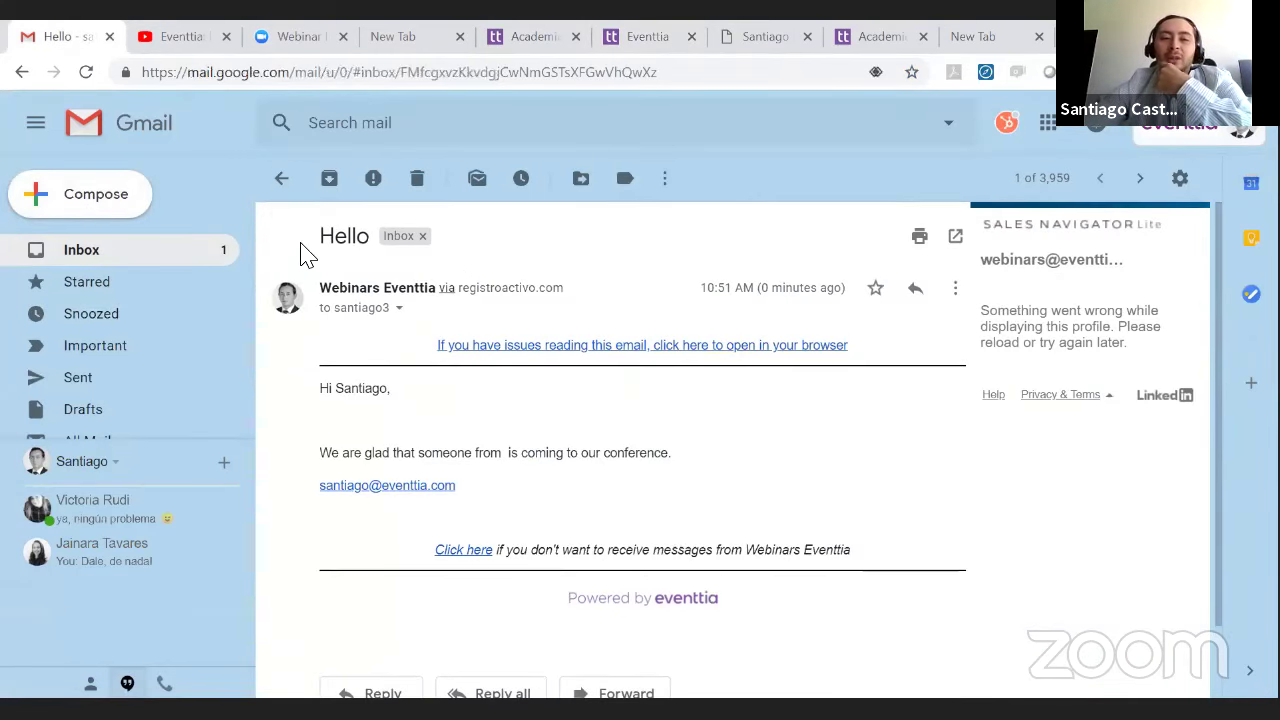
drag(319, 240, 358, 243)
drag(340, 388, 394, 398)
click(403, 449)
- Review the country and email lines further down, then return to the inbox and leave Gmail
scroll(458, 444, down, 1)
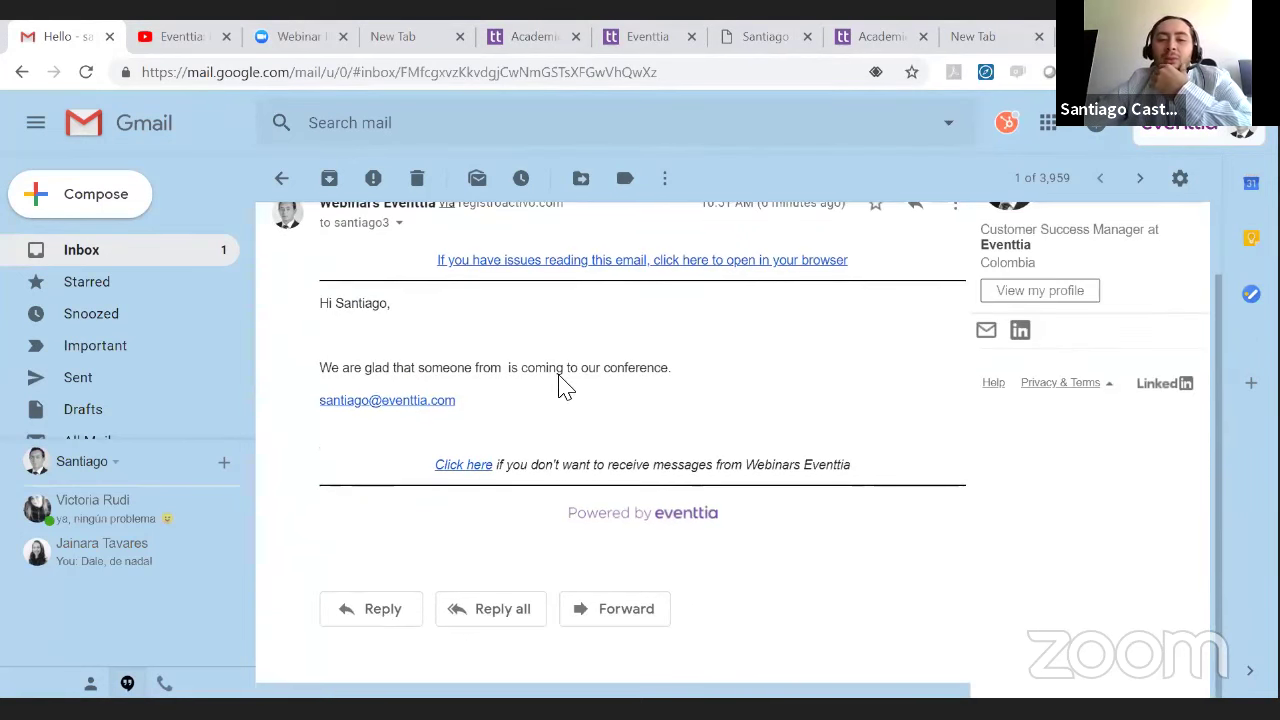
drag(503, 368, 640, 395)
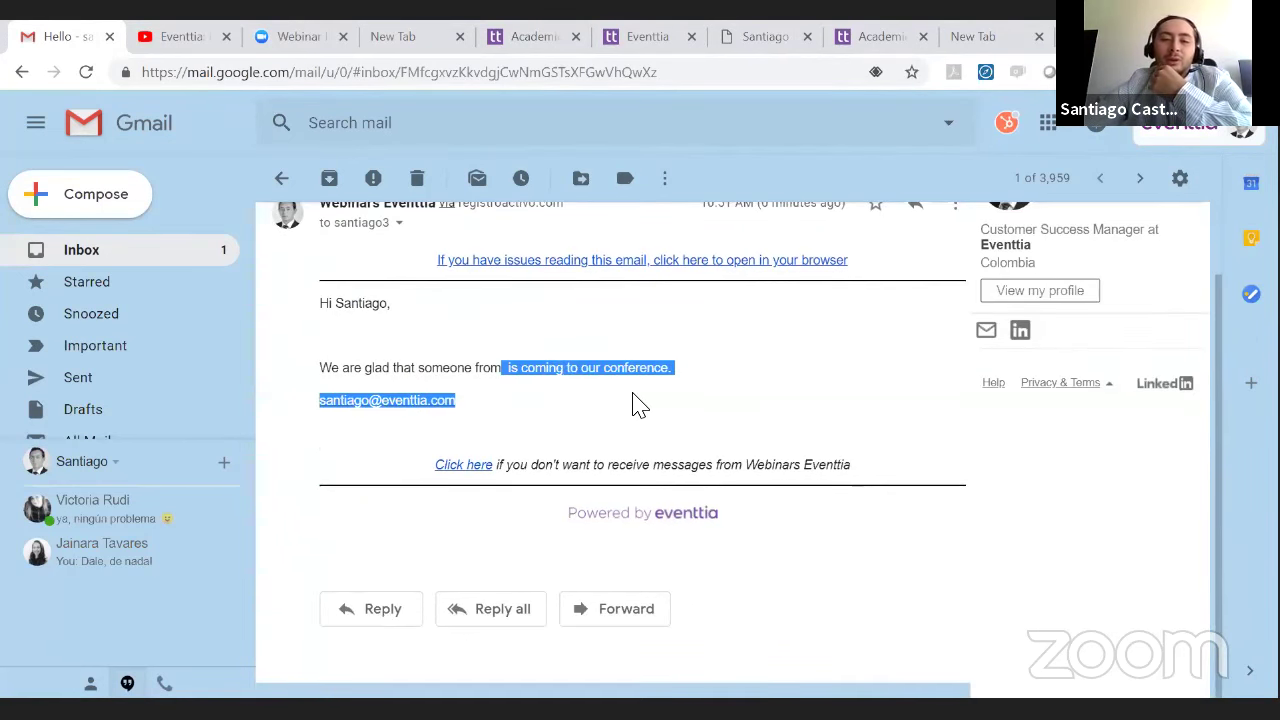
click(640, 402)
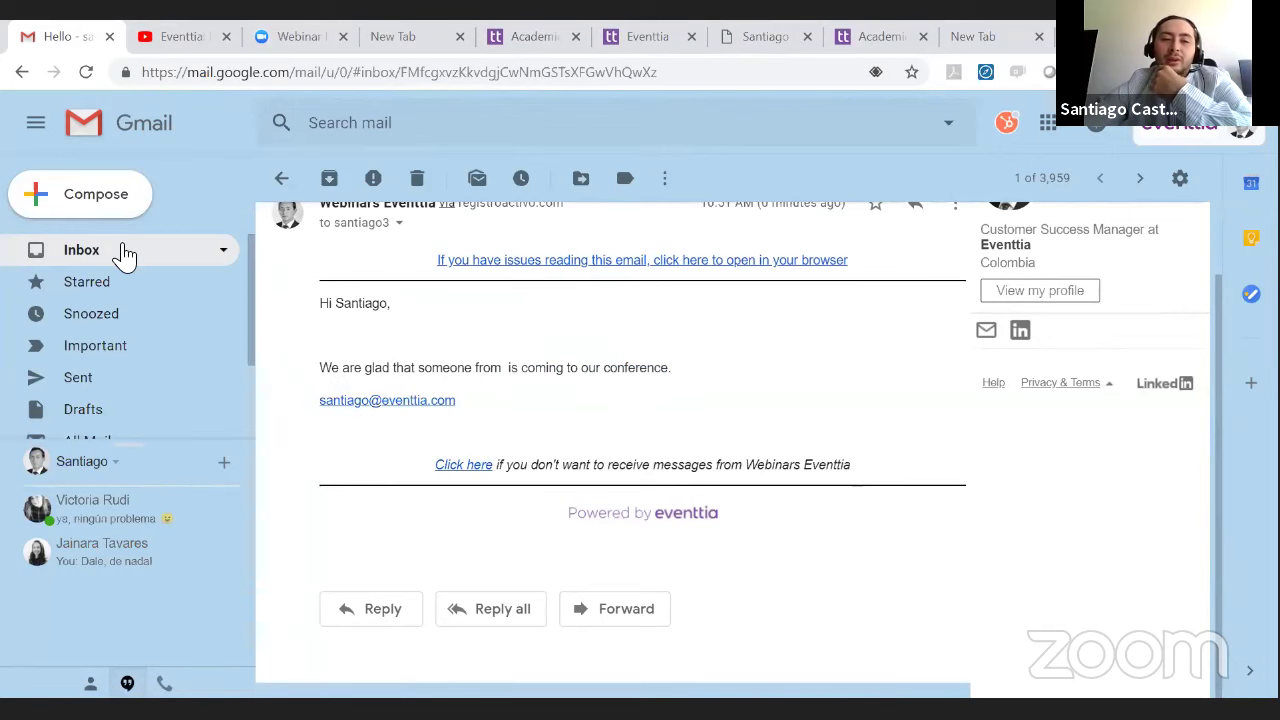
click(123, 252)
click(563, 36)
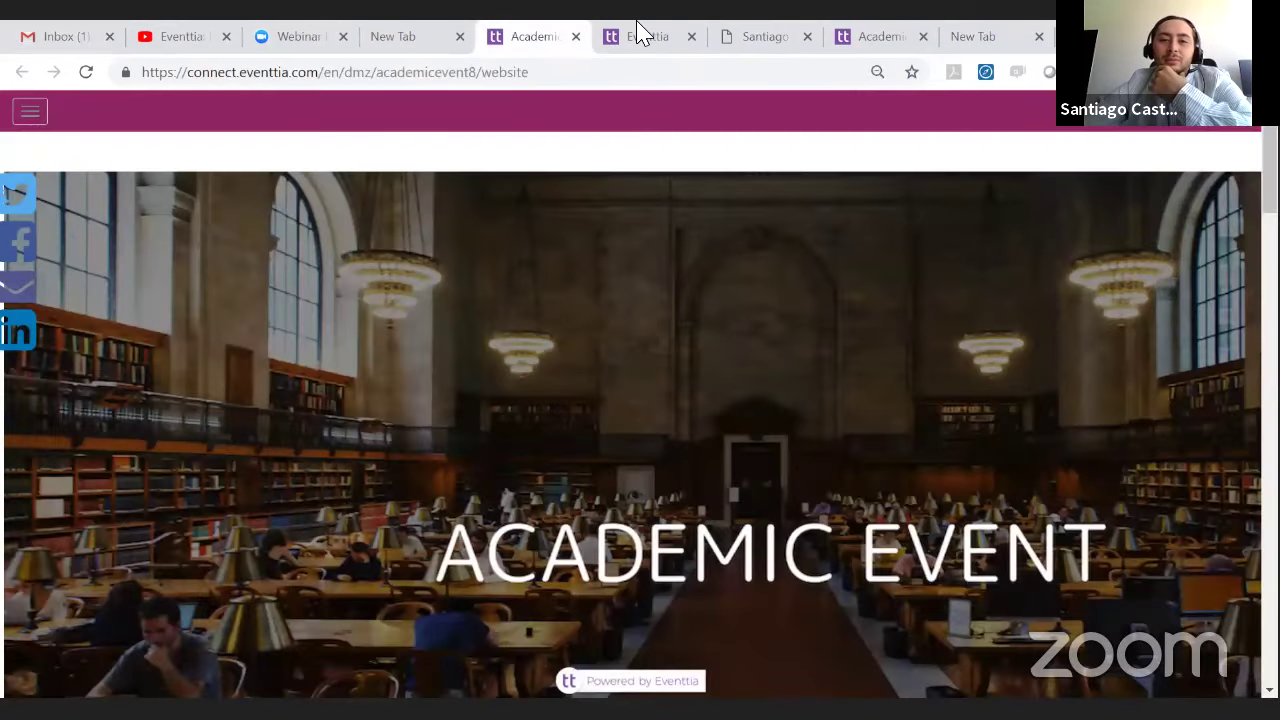
- Open the event's Communications page in Eventtia, then switch to the webinar architecture slide
click(643, 36)
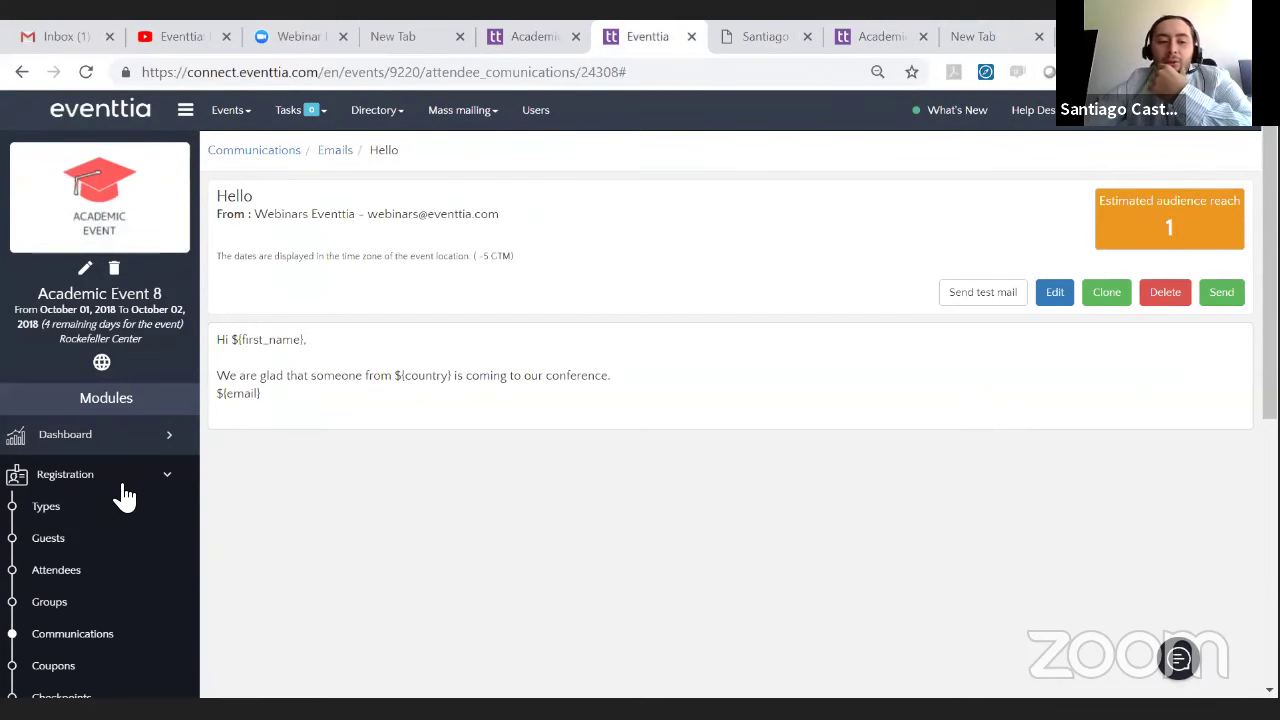
click(100, 640)
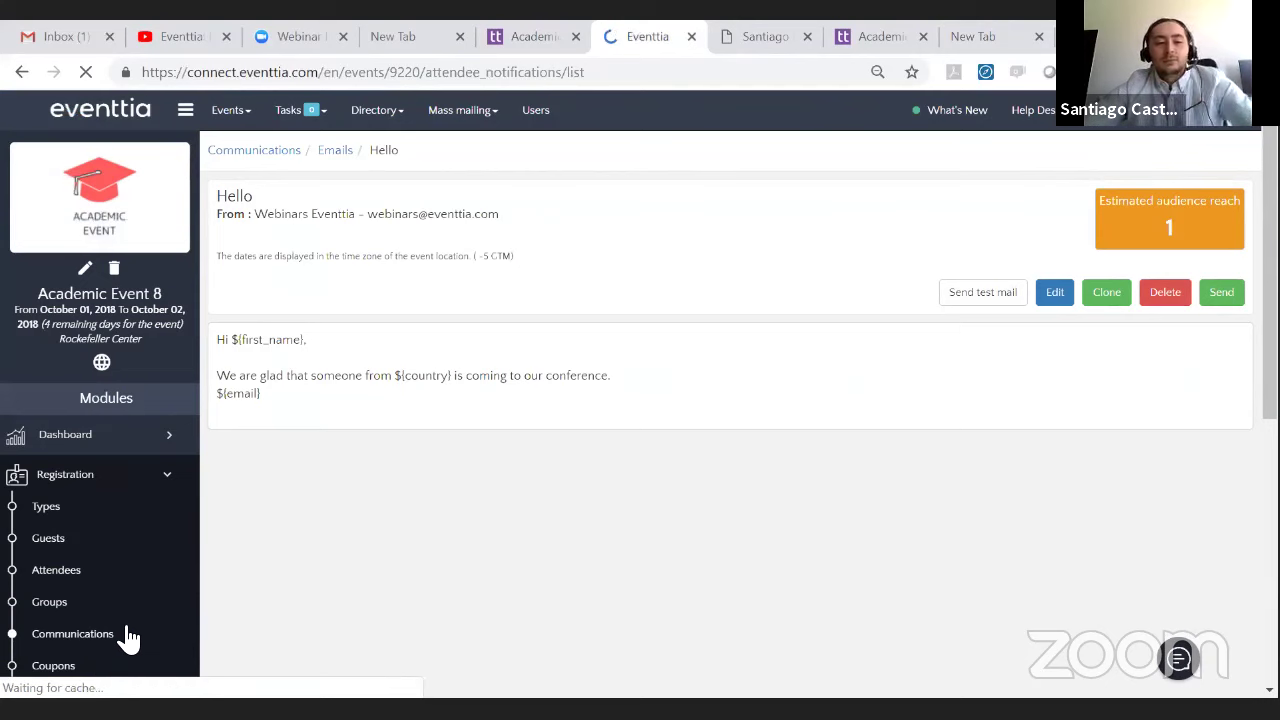
click(143, 484)
click(152, 480)
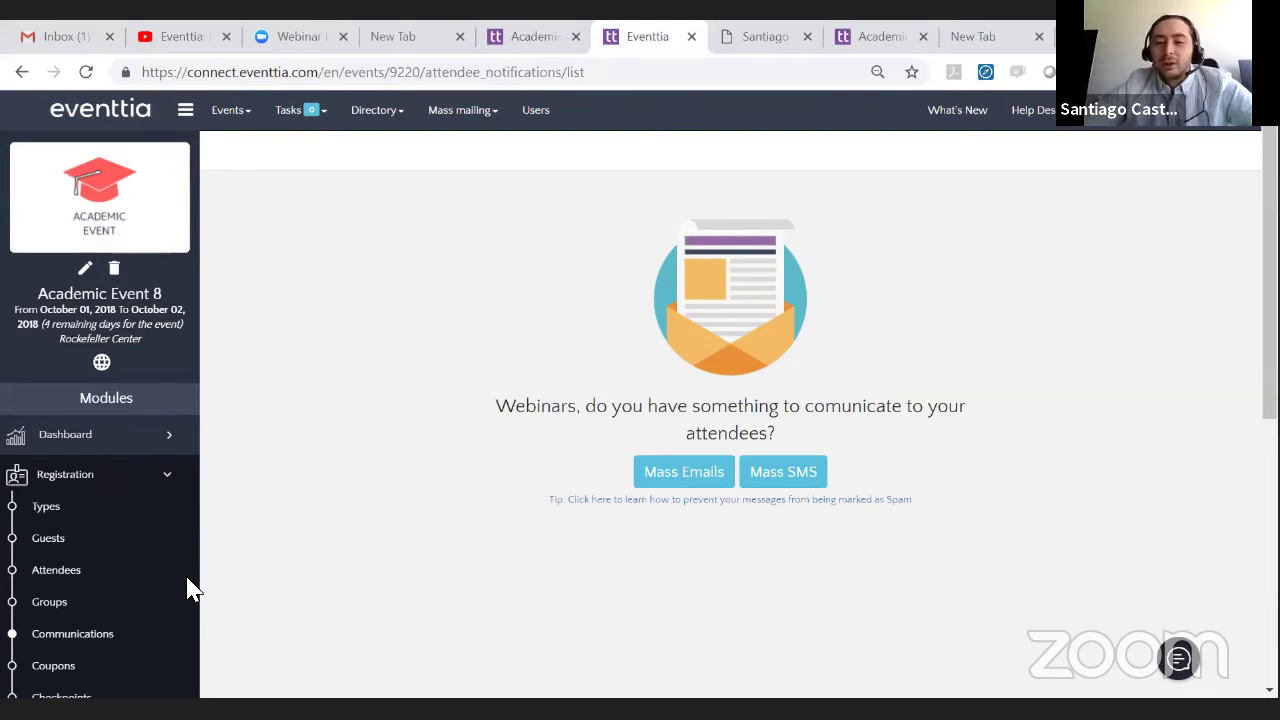
key(alt+Tab)
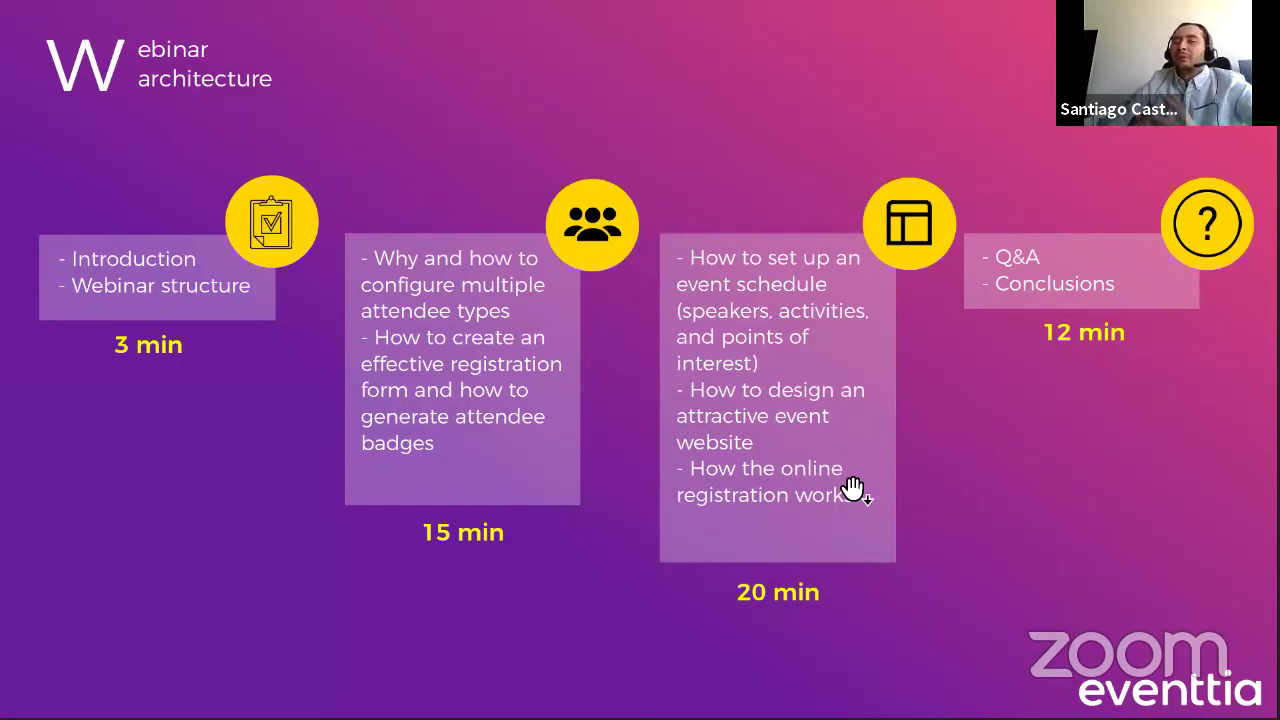